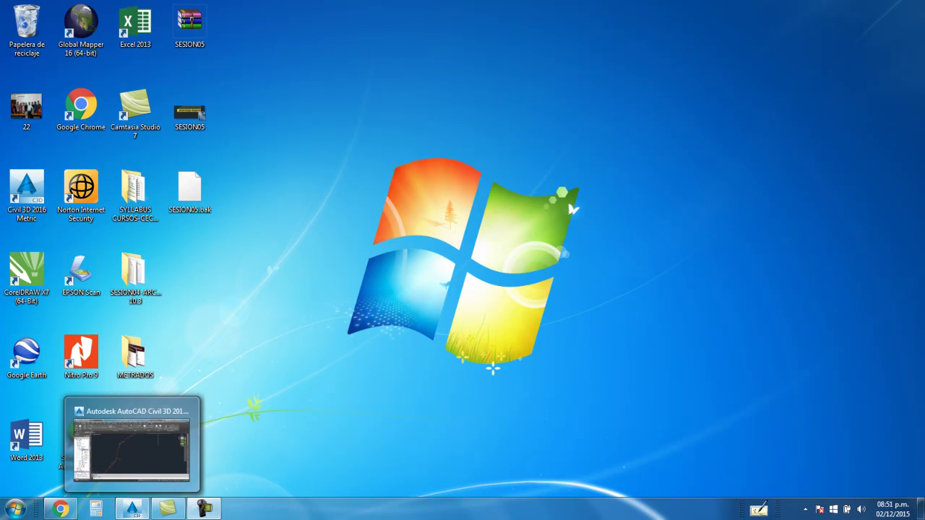
Step: Restore the SESION05 drawing window and zoom in to frame the profile view
{"action": "left_click", "coordinate": [132, 509]}
{"action": "scroll", "coordinate": [398, 269], "scroll_direction": "up", "scroll_amount": 1}
{"action": "scroll", "coordinate": [399, 269], "scroll_direction": "up", "scroll_amount": 3}
{"action": "scroll", "coordinate": [401, 270], "scroll_direction": "up", "scroll_amount": 2}
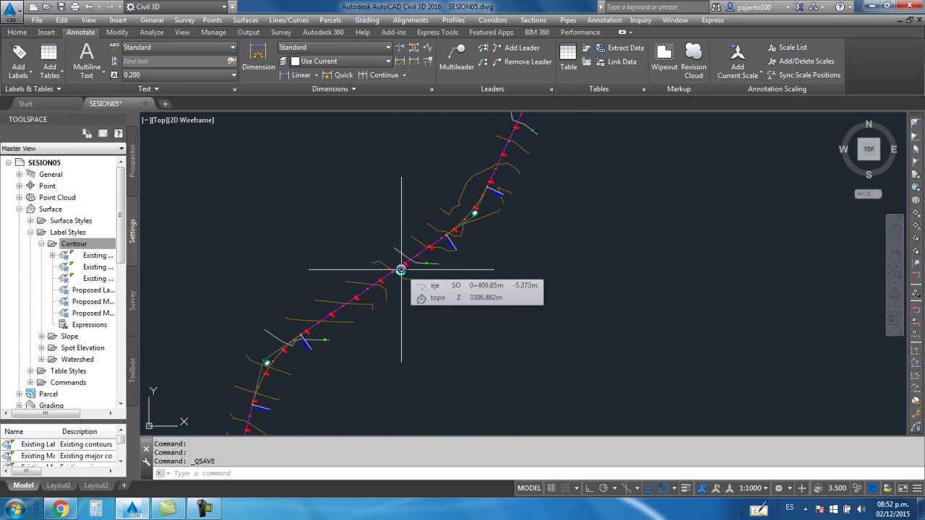
{"action": "scroll", "coordinate": [355, 257], "scroll_direction": "up", "scroll_amount": 1}
{"action": "scroll", "coordinate": [354, 256], "scroll_direction": "up", "scroll_amount": 1}
{"action": "scroll", "coordinate": [354, 257], "scroll_direction": "up", "scroll_amount": 1}
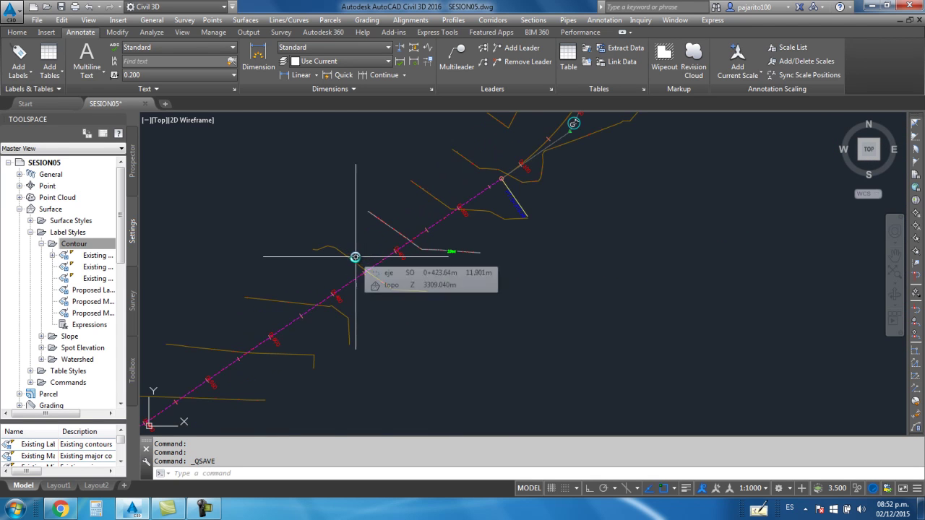
{"action": "scroll", "coordinate": [361, 259], "scroll_direction": "down", "scroll_amount": 3}
{"action": "scroll", "coordinate": [368, 262], "scroll_direction": "down", "scroll_amount": 2}
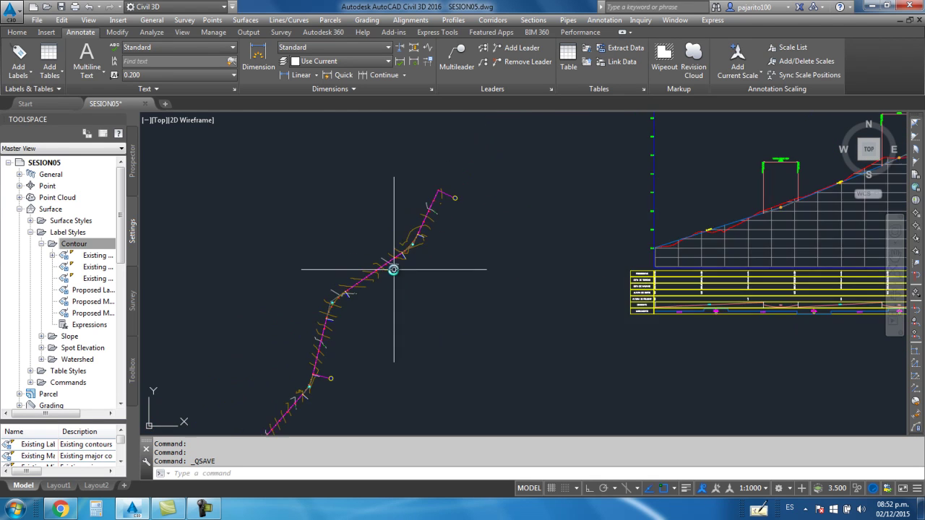
{"action": "scroll", "coordinate": [481, 304], "scroll_direction": "down", "scroll_amount": 1}
{"action": "middle_click_drag", "start_coordinate": [553, 279], "coordinate": [522, 291]}
{"action": "scroll", "coordinate": [519, 276], "scroll_direction": "up", "scroll_amount": 3}
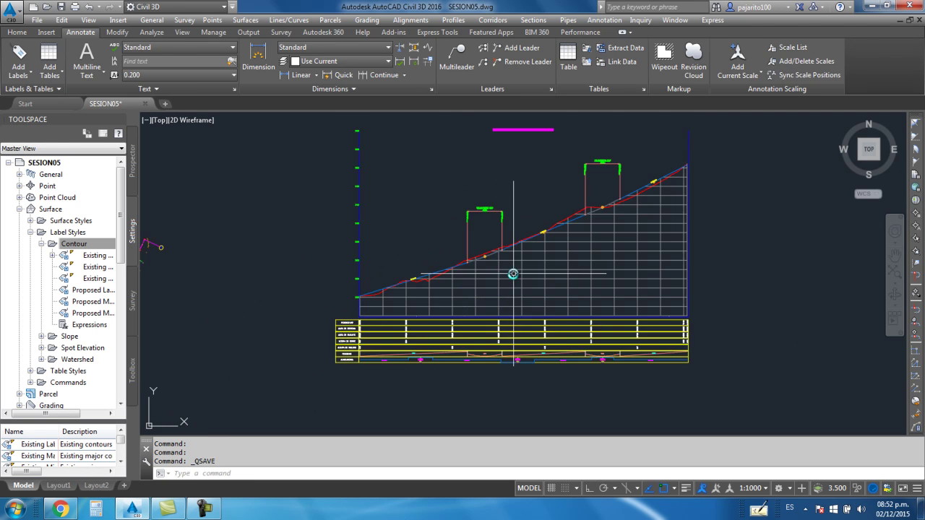
Step: Select both sag curve labels on the profile, cancelling each grip edit with Esc
{"action": "left_click", "coordinate": [489, 212]}
{"action": "scroll", "coordinate": [488, 212], "scroll_direction": "up", "scroll_amount": 3}
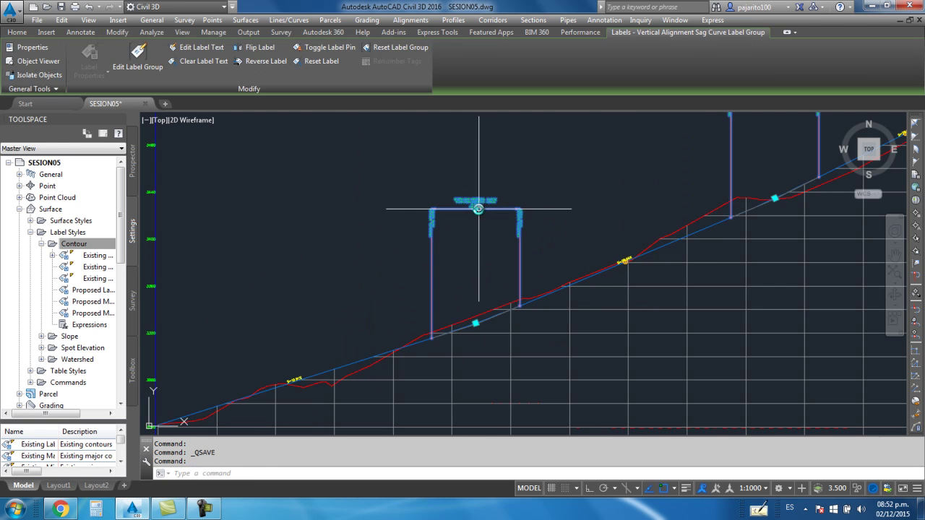
{"action": "left_click", "coordinate": [477, 252]}
{"action": "key", "text": "Escape"}
{"action": "scroll", "coordinate": [471, 267], "scroll_direction": "down", "scroll_amount": 3}
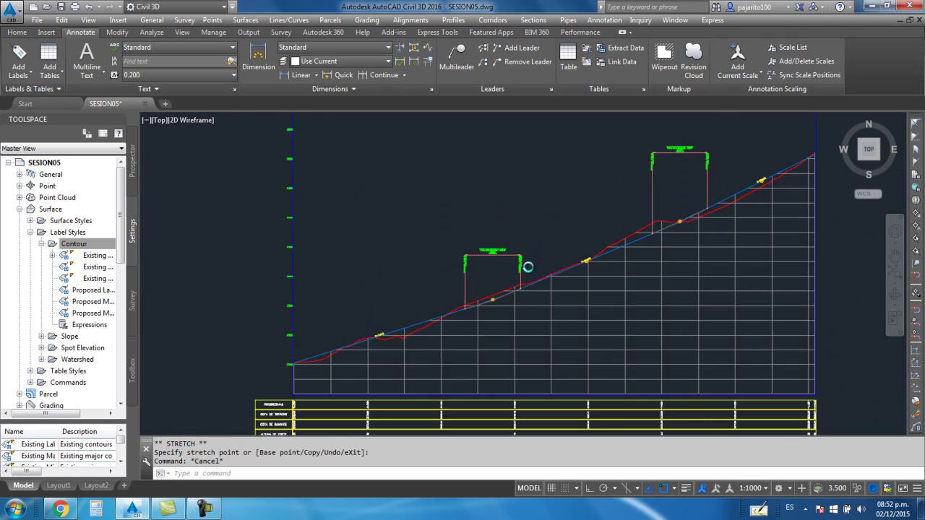
{"action": "scroll", "coordinate": [584, 206], "scroll_direction": "up", "scroll_amount": 2}
{"action": "scroll", "coordinate": [578, 200], "scroll_direction": "up", "scroll_amount": 1}
{"action": "left_click", "coordinate": [579, 200]}
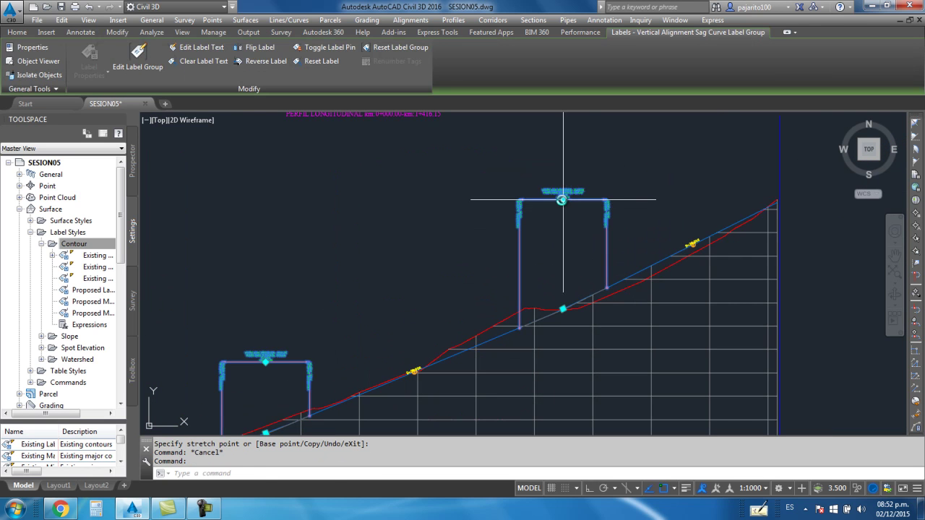
{"action": "left_click", "coordinate": [564, 199]}
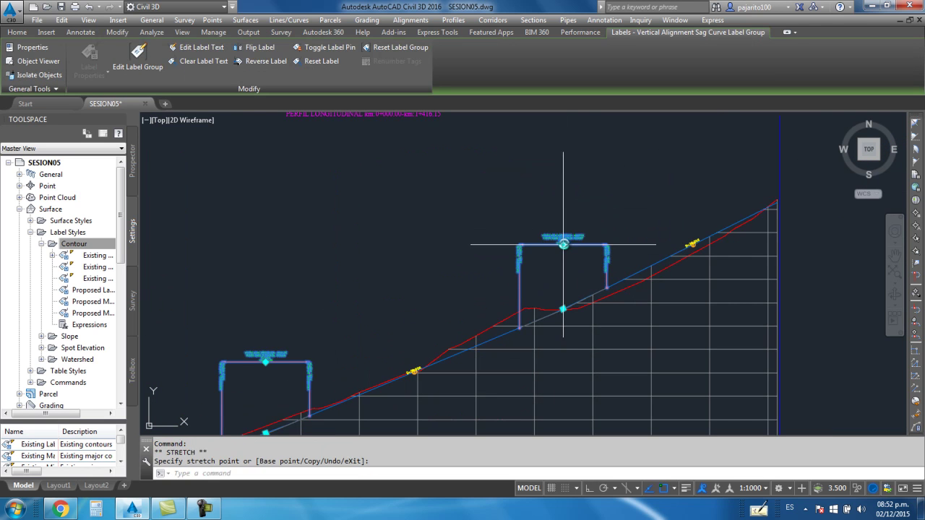
{"action": "key", "text": "Escape"}
Step: Zoom in and out across the alignment and profile view
{"action": "scroll", "coordinate": [535, 226], "scroll_direction": "down", "scroll_amount": 3}
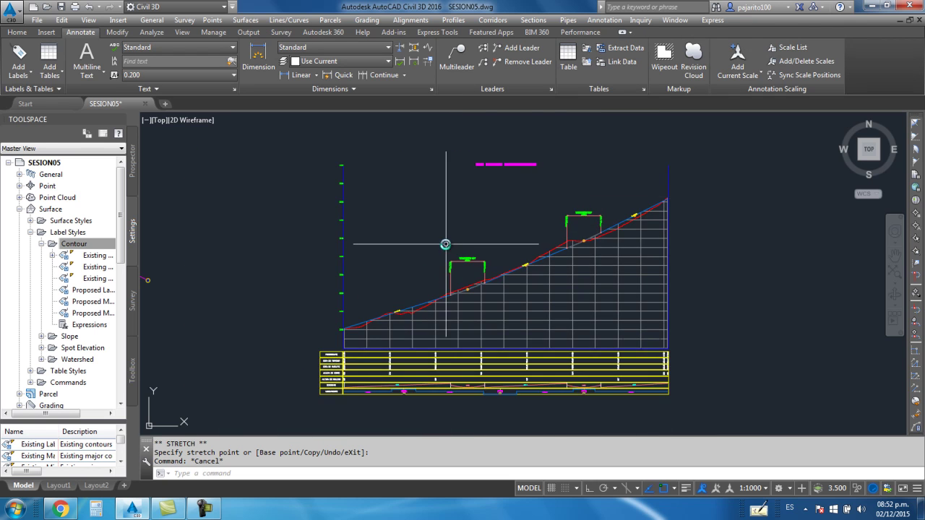
{"action": "scroll", "coordinate": [456, 248], "scroll_direction": "down", "scroll_amount": 2}
{"action": "scroll", "coordinate": [429, 334], "scroll_direction": "up", "scroll_amount": 4}
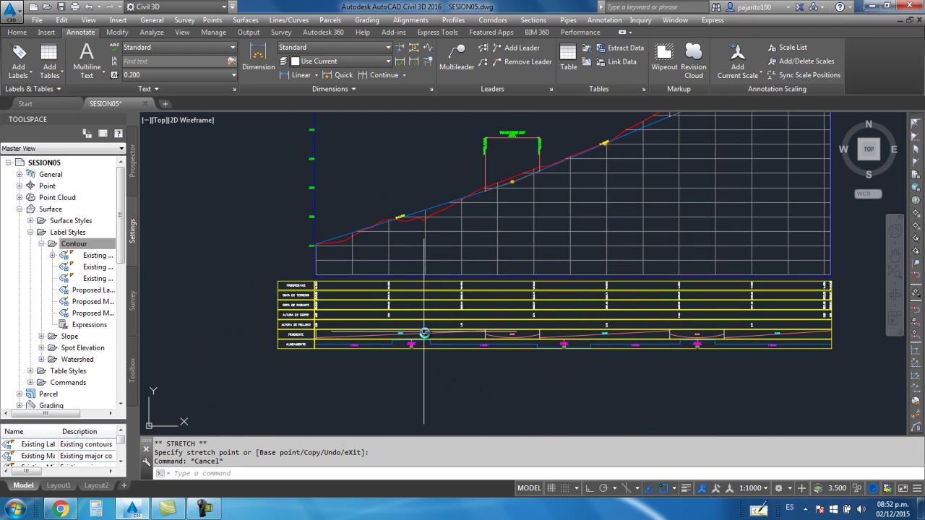
{"action": "scroll", "coordinate": [424, 250], "scroll_direction": "down", "scroll_amount": 2}
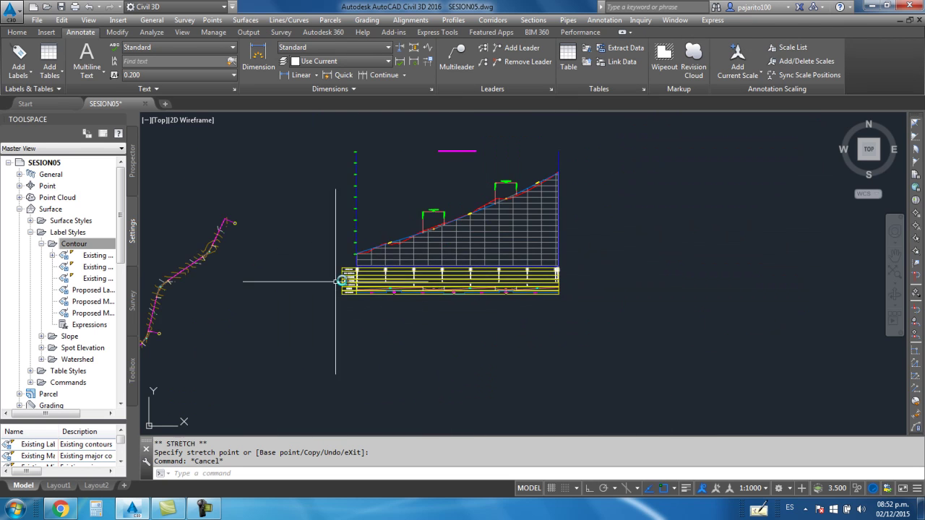
{"action": "scroll", "coordinate": [425, 237], "scroll_direction": "down", "scroll_amount": 2}
{"action": "scroll", "coordinate": [257, 199], "scroll_direction": "up", "scroll_amount": 5}
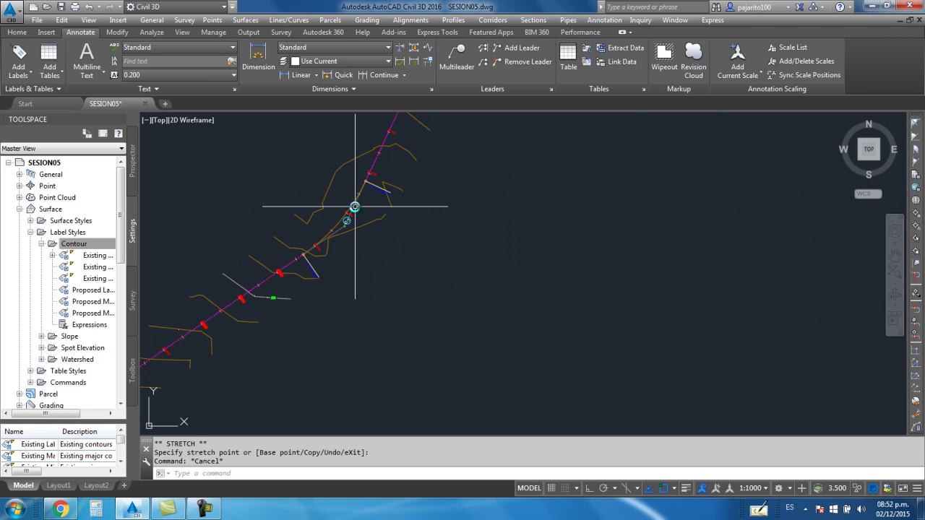
{"action": "scroll", "coordinate": [354, 206], "scroll_direction": "down", "scroll_amount": 4}
{"action": "scroll", "coordinate": [501, 289], "scroll_direction": "up", "scroll_amount": 2}
{"action": "scroll", "coordinate": [492, 267], "scroll_direction": "up", "scroll_amount": 1}
{"action": "scroll", "coordinate": [483, 231], "scroll_direction": "up", "scroll_amount": 1}
{"action": "scroll", "coordinate": [483, 231], "scroll_direction": "up", "scroll_amount": 1}
{"action": "scroll", "coordinate": [492, 244], "scroll_direction": "down", "scroll_amount": 5}
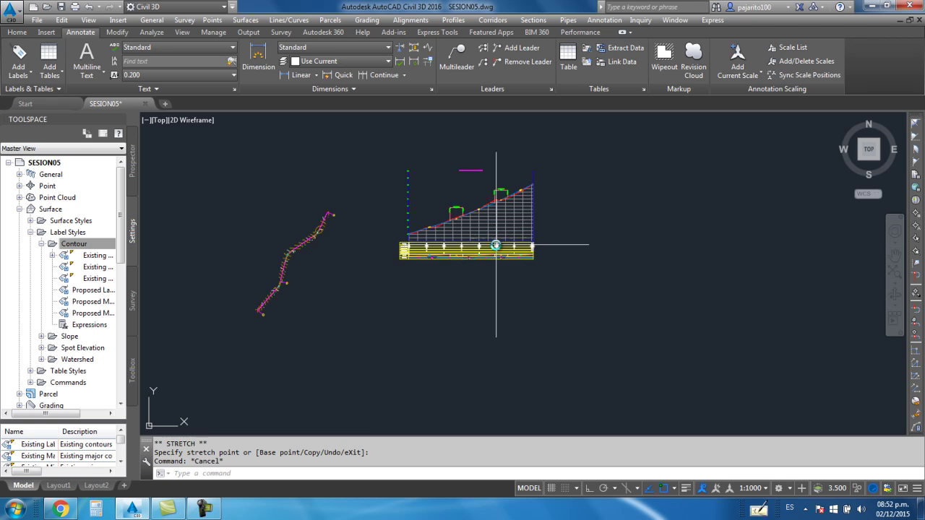
Step: Pan and zoom so the profile view and its data bands are in view
{"action": "left_click", "coordinate": [206, 508]}
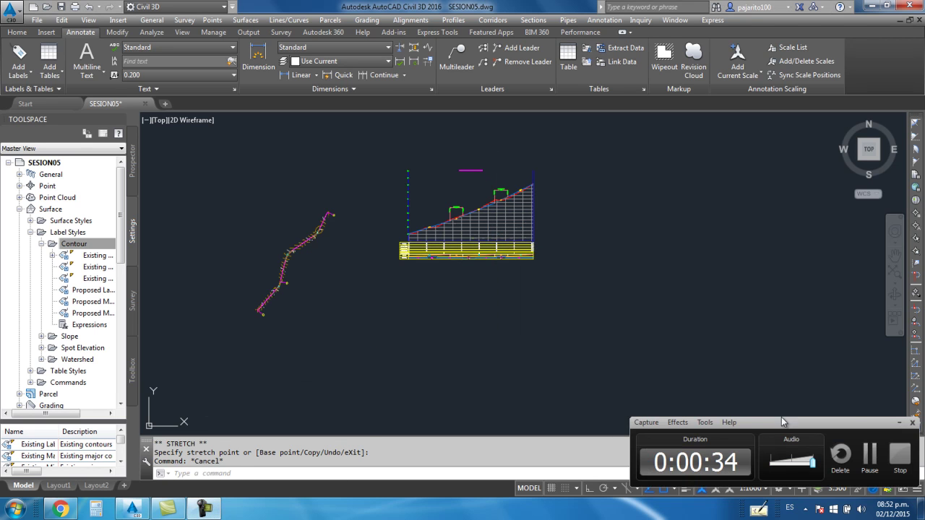
{"action": "left_click", "coordinate": [899, 423]}
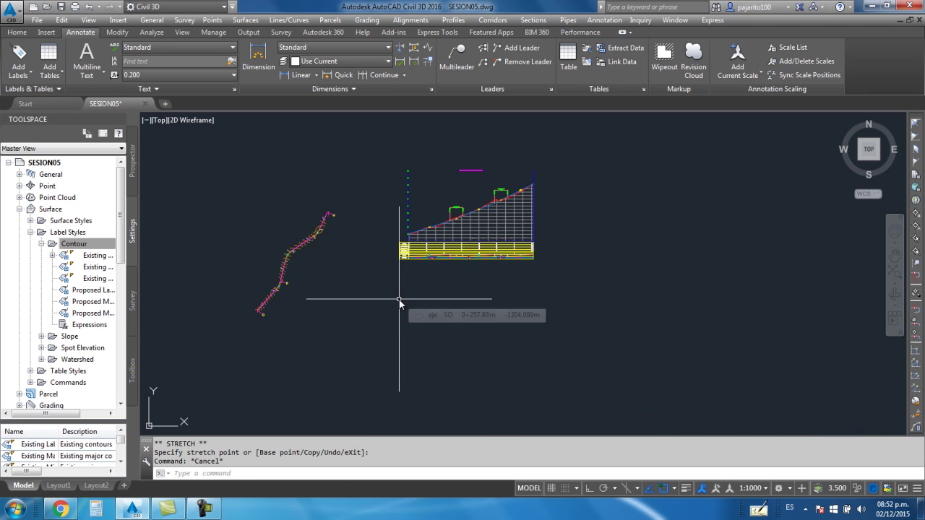
{"action": "scroll", "coordinate": [383, 295], "scroll_direction": "up", "scroll_amount": 1}
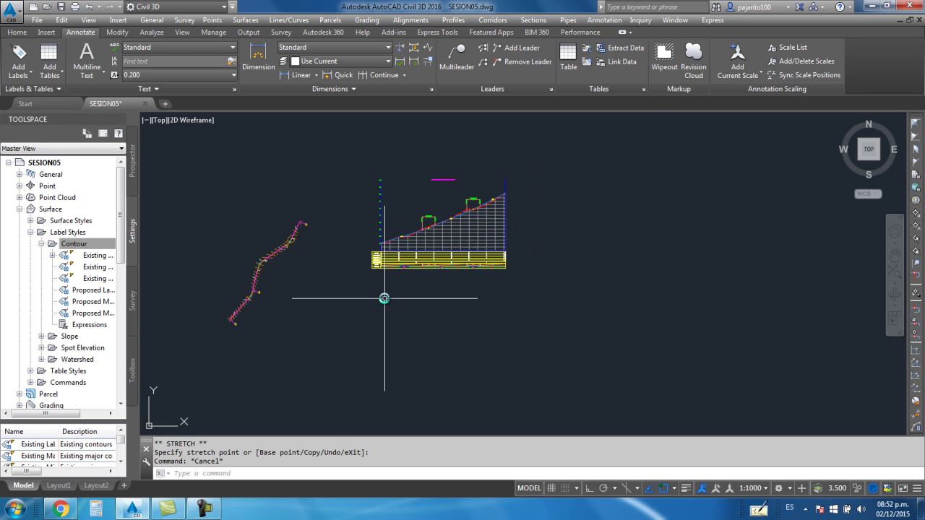
{"action": "scroll", "coordinate": [405, 278], "scroll_direction": "up", "scroll_amount": 3}
{"action": "mouse_move", "coordinate": [405, 278]}
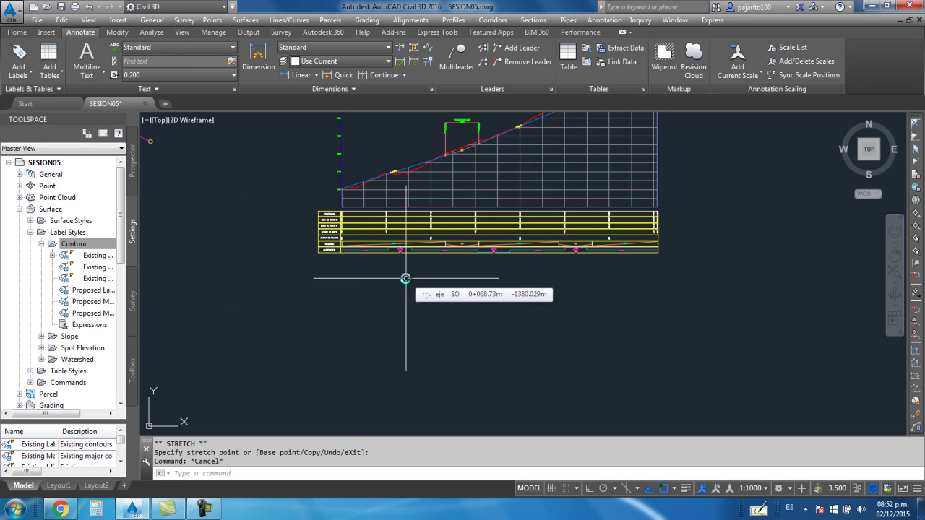
{"action": "scroll", "coordinate": [405, 279], "scroll_direction": "down", "scroll_amount": 1}
{"action": "scroll", "coordinate": [438, 267], "scroll_direction": "down", "scroll_amount": 3}
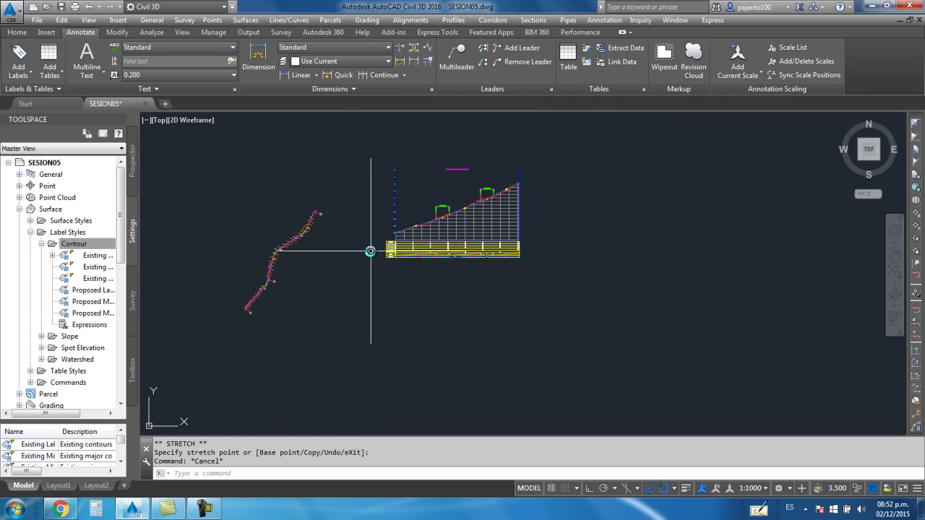
{"action": "scroll", "coordinate": [392, 250], "scroll_direction": "up", "scroll_amount": 2}
{"action": "mouse_move", "coordinate": [444, 306]}
{"action": "middle_mouse_down"}
{"action": "mouse_move", "coordinate": [396, 198]}
{"action": "mouse_move", "coordinate": [421, 221]}
{"action": "mouse_move", "coordinate": [423, 239]}
{"action": "middle_mouse_up"}
{"action": "scroll", "coordinate": [287, 151], "scroll_direction": "up", "scroll_amount": 3}
{"action": "scroll", "coordinate": [289, 152], "scroll_direction": "up", "scroll_amount": 3}
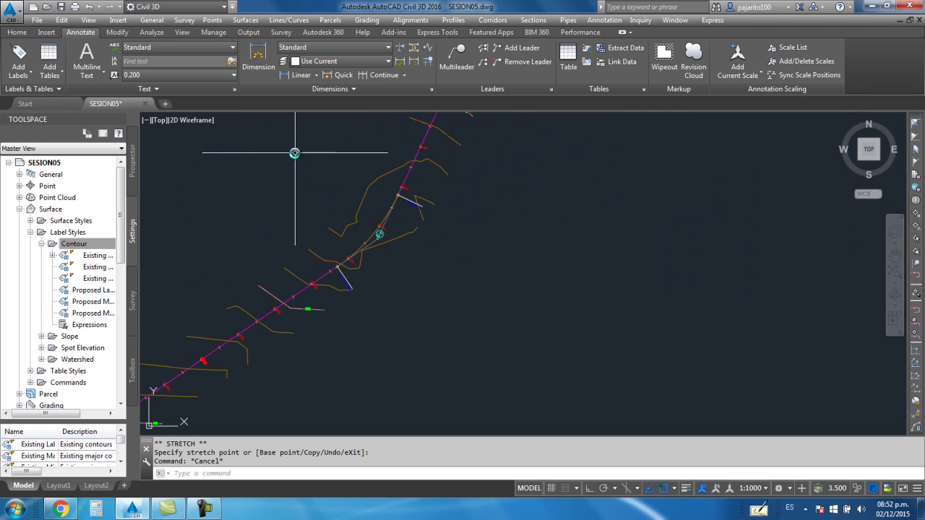
{"action": "scroll", "coordinate": [294, 153], "scroll_direction": "down", "scroll_amount": 2}
{"action": "scroll", "coordinate": [446, 239], "scroll_direction": "down", "scroll_amount": 3}
{"action": "mouse_move", "coordinate": [446, 239]}
{"action": "middle_mouse_down"}
{"action": "mouse_move", "coordinate": [337, 229]}
{"action": "mouse_move", "coordinate": [427, 221]}
{"action": "middle_mouse_up"}
{"action": "scroll", "coordinate": [337, 229], "scroll_direction": "up", "scroll_amount": 3}
{"action": "scroll", "coordinate": [383, 226], "scroll_direction": "down", "scroll_amount": 4}
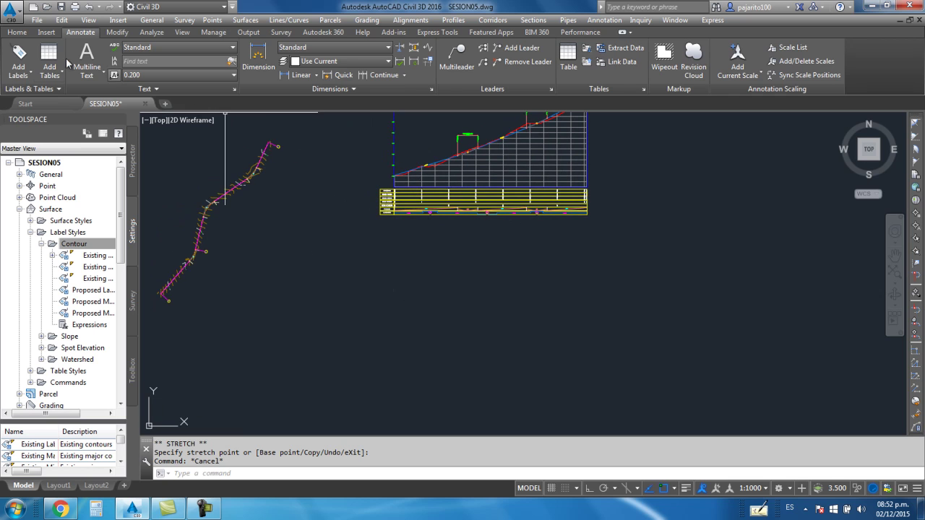
Step: Create a new assembly named SECCION CARRETERA from the Home tab's Assembly menu
{"action": "left_click", "coordinate": [16, 32]}
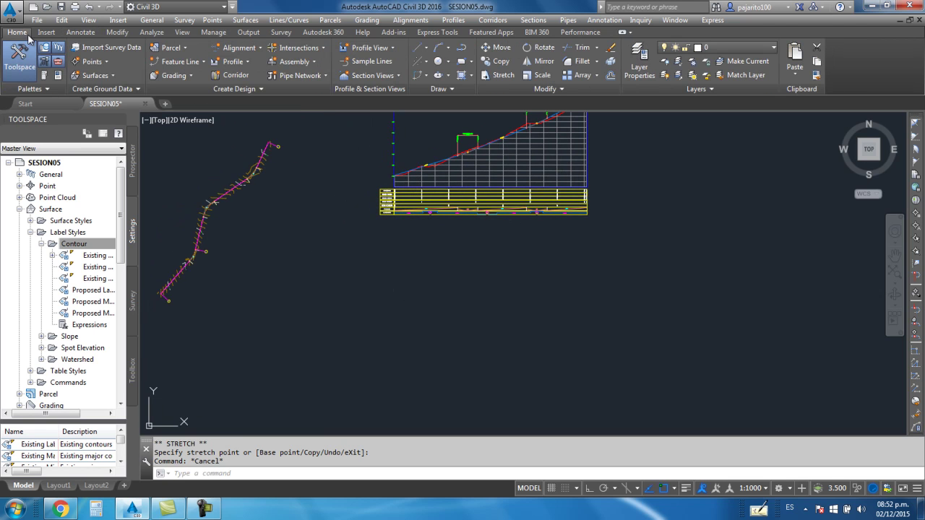
{"action": "left_click", "coordinate": [305, 63]}
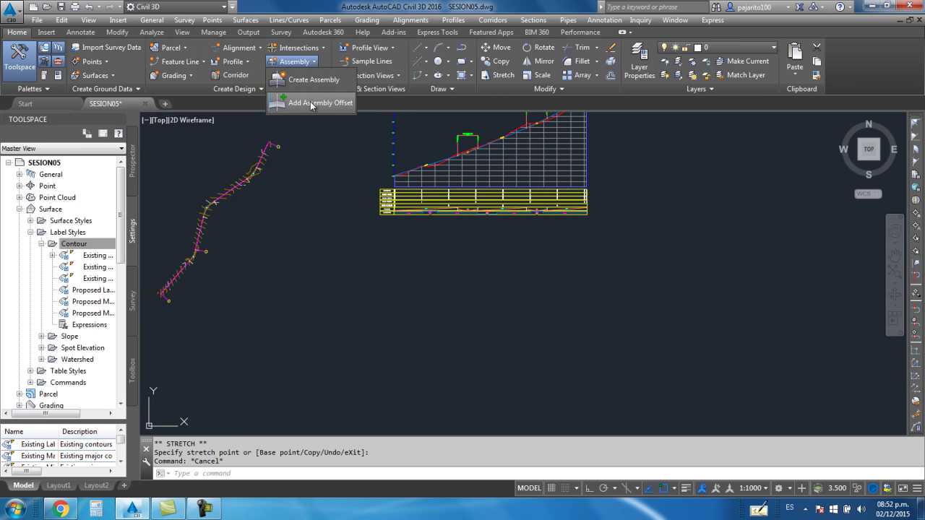
{"action": "left_click", "coordinate": [312, 80]}
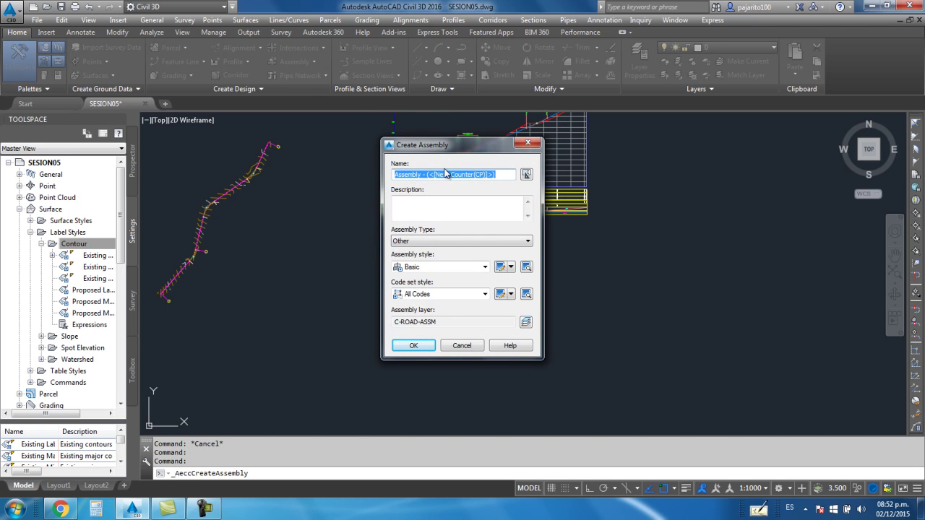
{"action": "type", "text": "SECCION CARRETERA"}
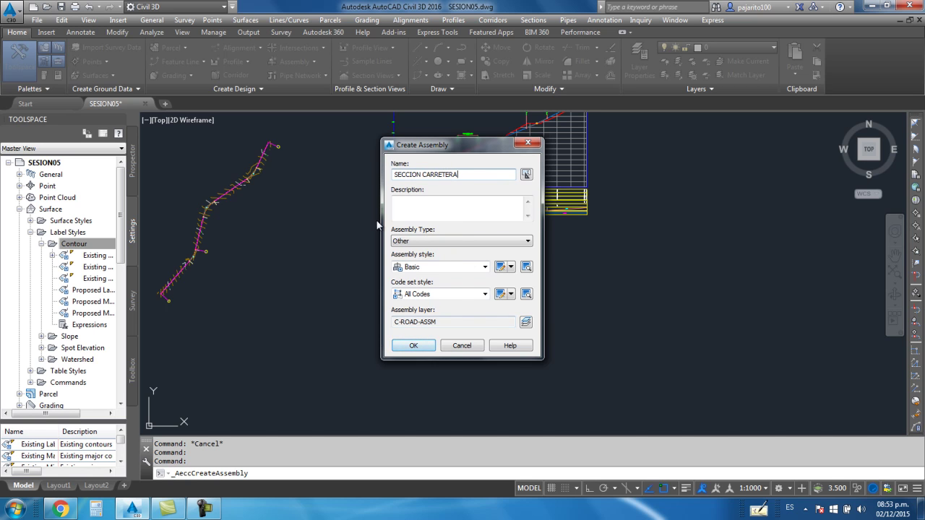
{"action": "left_click", "coordinate": [413, 346]}
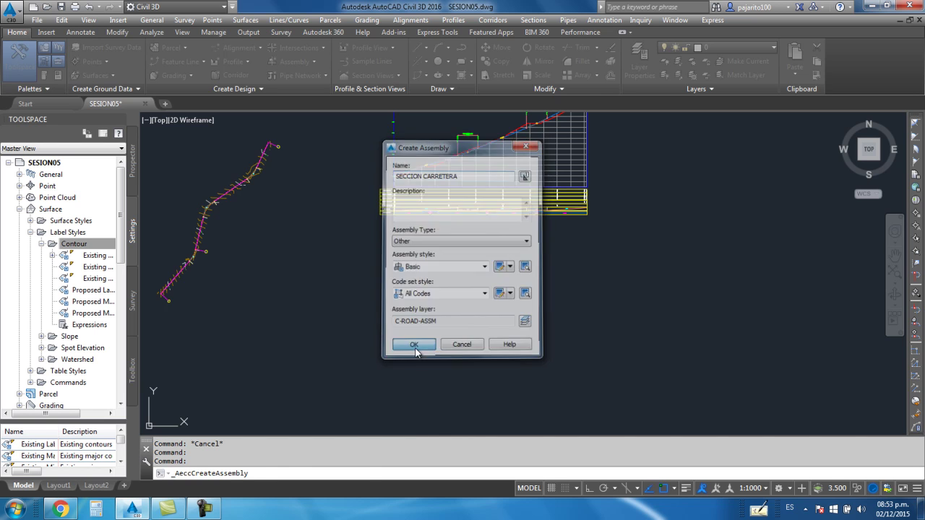
Step: Place the assembly baseline in empty space and centre the view on it
{"action": "scroll", "coordinate": [358, 278], "scroll_direction": "down", "scroll_amount": 2}
{"action": "mouse_move", "coordinate": [351, 289]}
{"action": "middle_mouse_down"}
{"action": "mouse_move", "coordinate": [390, 295]}
{"action": "mouse_move", "coordinate": [431, 279]}
{"action": "middle_mouse_up"}
{"action": "scroll", "coordinate": [311, 221], "scroll_direction": "up", "scroll_amount": 2}
{"action": "scroll", "coordinate": [382, 165], "scroll_direction": "up", "scroll_amount": 2}
{"action": "scroll", "coordinate": [365, 255], "scroll_direction": "up", "scroll_amount": 1}
{"action": "scroll", "coordinate": [355, 210], "scroll_direction": "up", "scroll_amount": 3}
{"action": "scroll", "coordinate": [477, 215], "scroll_direction": "down", "scroll_amount": 2}
{"action": "middle_click_drag", "start_coordinate": [493, 220], "coordinate": [301, 181]}
{"action": "scroll", "coordinate": [400, 210], "scroll_direction": "down", "scroll_amount": 2}
{"action": "scroll", "coordinate": [436, 236], "scroll_direction": "down", "scroll_amount": 2}
{"action": "scroll", "coordinate": [396, 233], "scroll_direction": "down", "scroll_amount": 1}
{"action": "left_click", "coordinate": [395, 232]}
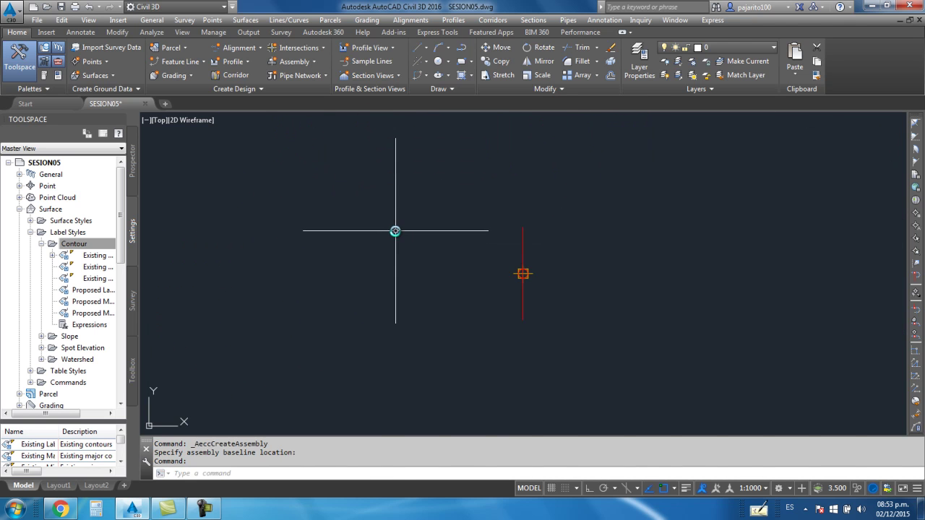
{"action": "scroll", "coordinate": [455, 325], "scroll_direction": "down", "scroll_amount": 2}
{"action": "middle_click_drag", "start_coordinate": [487, 264], "coordinate": [413, 229]}
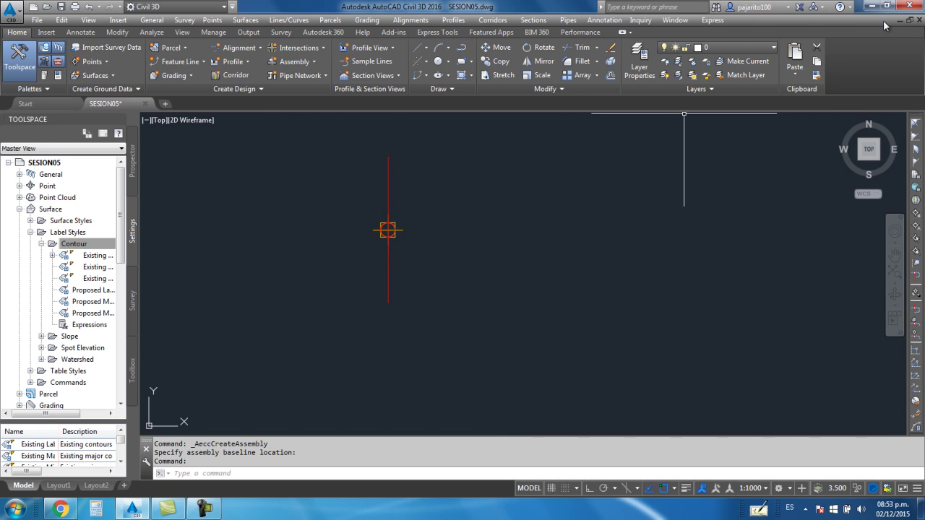
{"action": "left_click", "coordinate": [16, 510]}
Step: Launch Paint and draw a black vertical centreline with the Line tool
{"action": "type", "text": "PAINT"}
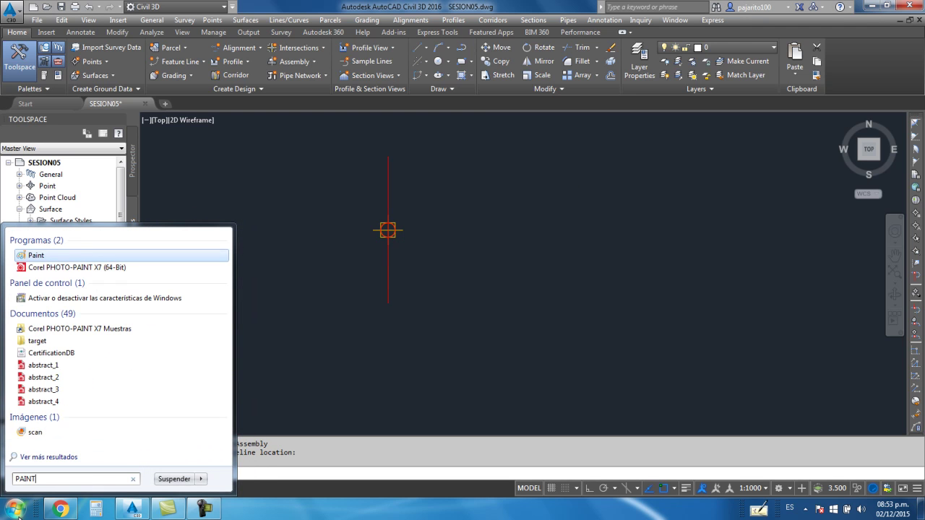
{"action": "left_click", "coordinate": [43, 255]}
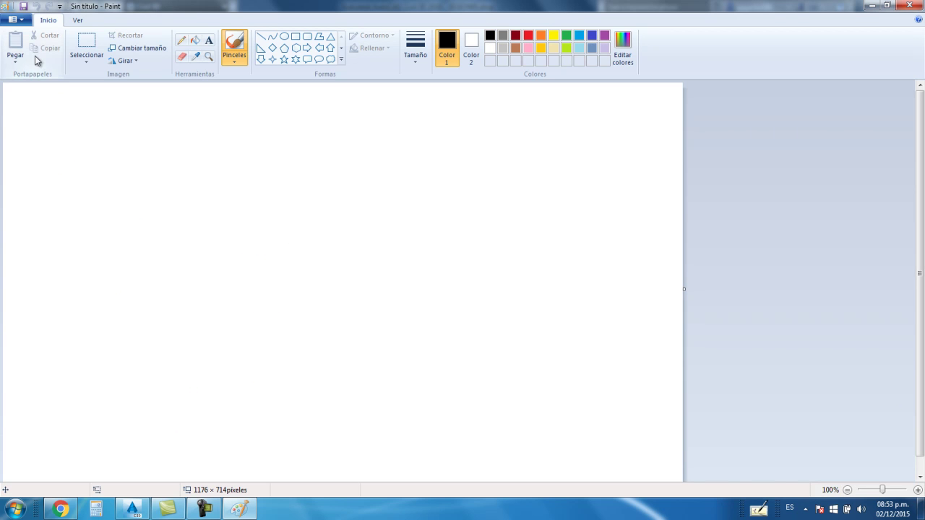
{"action": "left_click", "coordinate": [261, 36]}
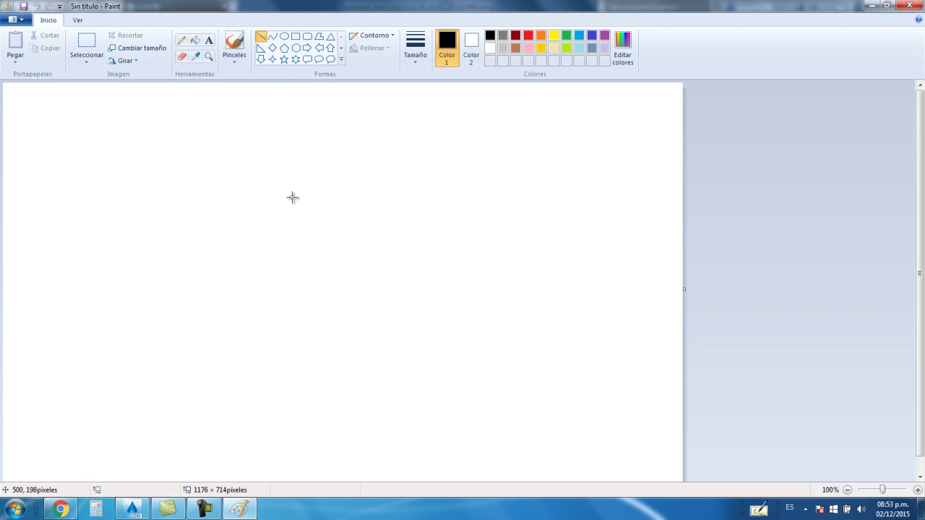
{"action": "mouse_move", "coordinate": [303, 116]}
{"action": "left_mouse_down"}
{"action": "mouse_move", "coordinate": [315, 188]}
{"action": "mouse_move", "coordinate": [304, 443]}
{"action": "left_mouse_up"}
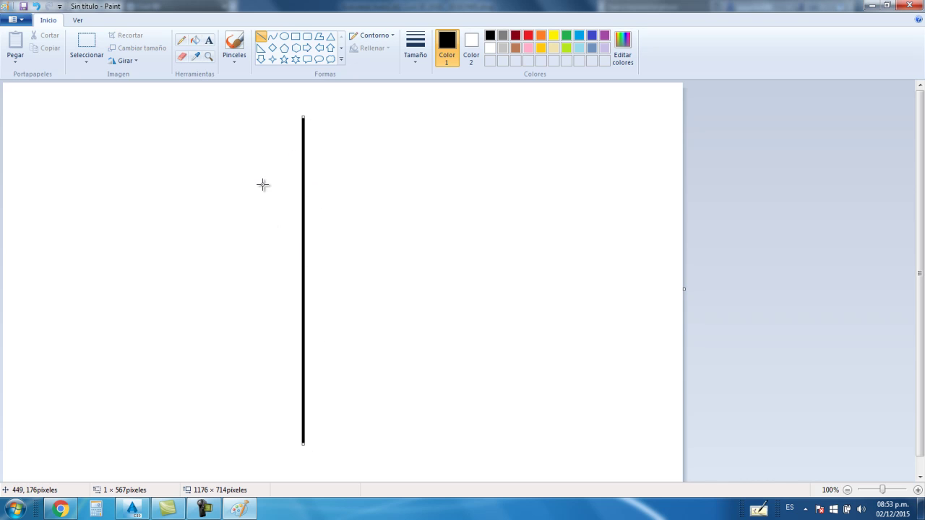
Step: Draw gently sloping right and left lane lines from the centreline's middle, then widen the canvas
{"action": "left_click", "coordinate": [261, 36]}
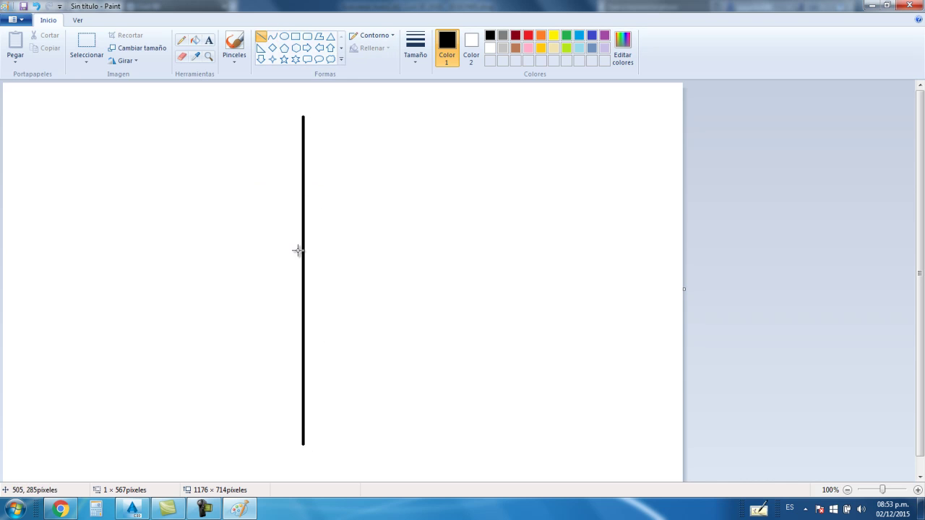
{"action": "mouse_move", "coordinate": [304, 253]}
{"action": "left_mouse_down"}
{"action": "mouse_move", "coordinate": [491, 280]}
{"action": "mouse_move", "coordinate": [513, 271]}
{"action": "left_mouse_up"}
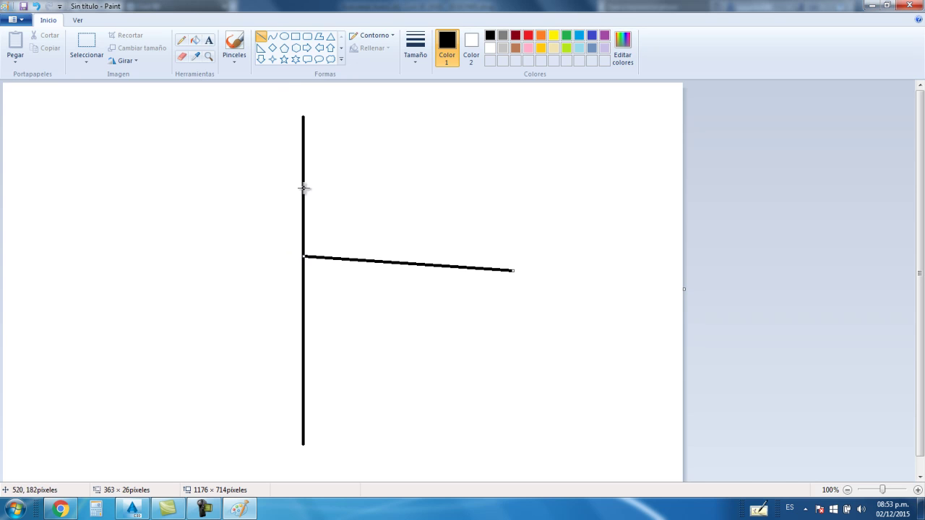
{"action": "left_click", "coordinate": [262, 38]}
{"action": "left_click_drag", "start_coordinate": [303, 255], "coordinate": [125, 277]}
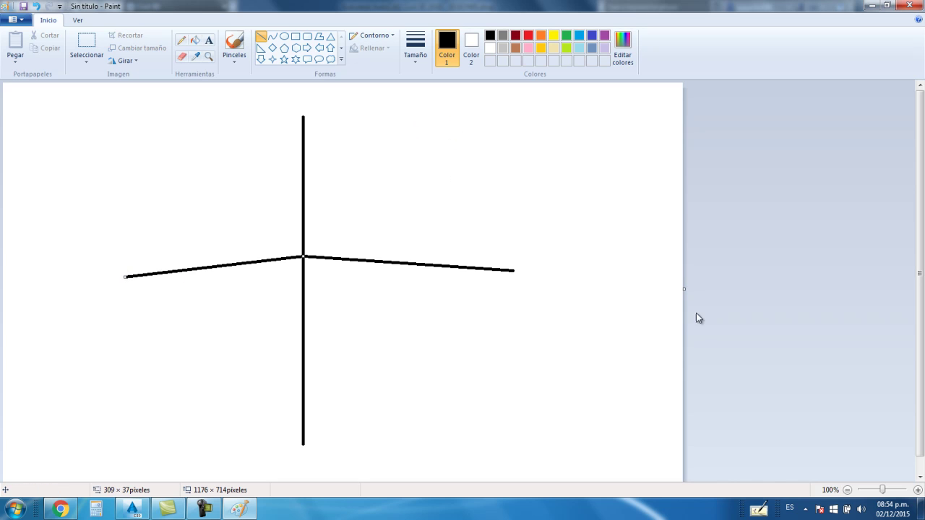
{"action": "left_click_drag", "start_coordinate": [683, 283], "coordinate": [848, 272]}
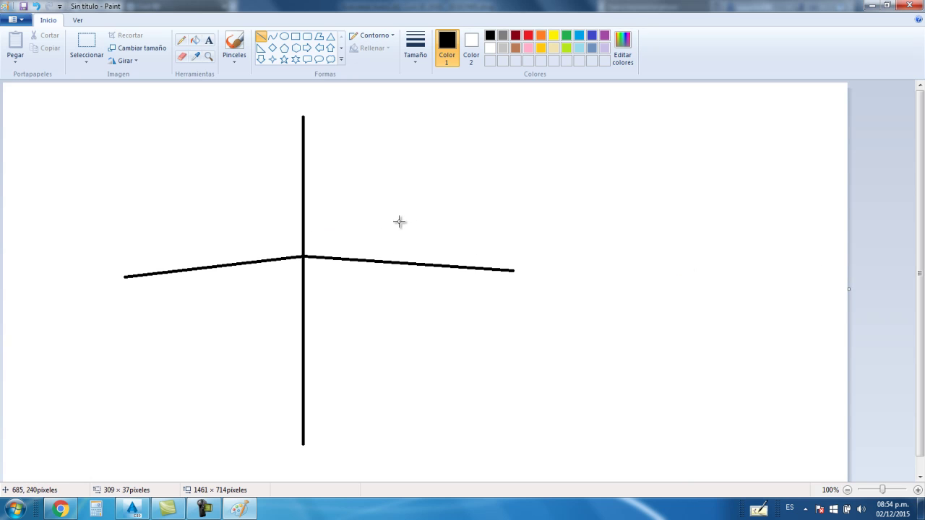
Step: Draw a short green shoulder segment extending the right lane line
{"action": "left_click", "coordinate": [261, 36]}
{"action": "left_click", "coordinate": [528, 34]}
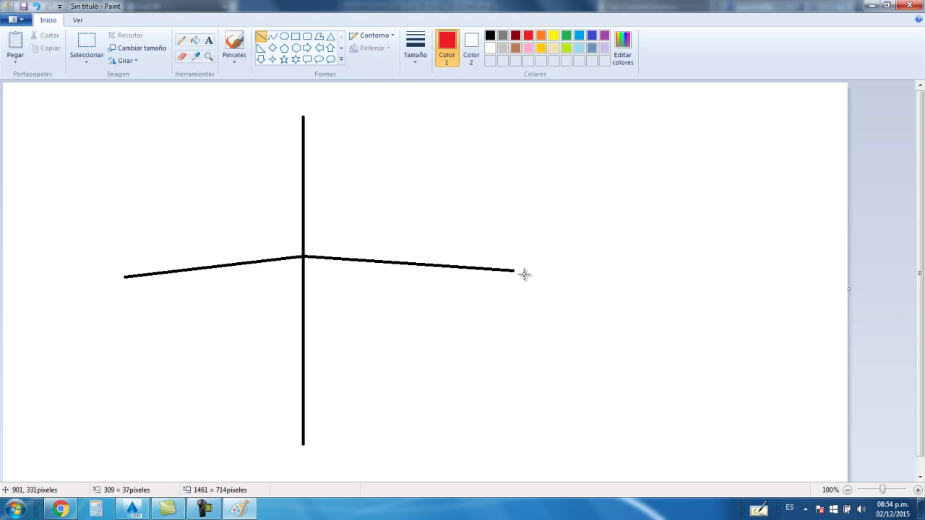
{"action": "left_click_drag", "start_coordinate": [516, 271], "coordinate": [562, 273]}
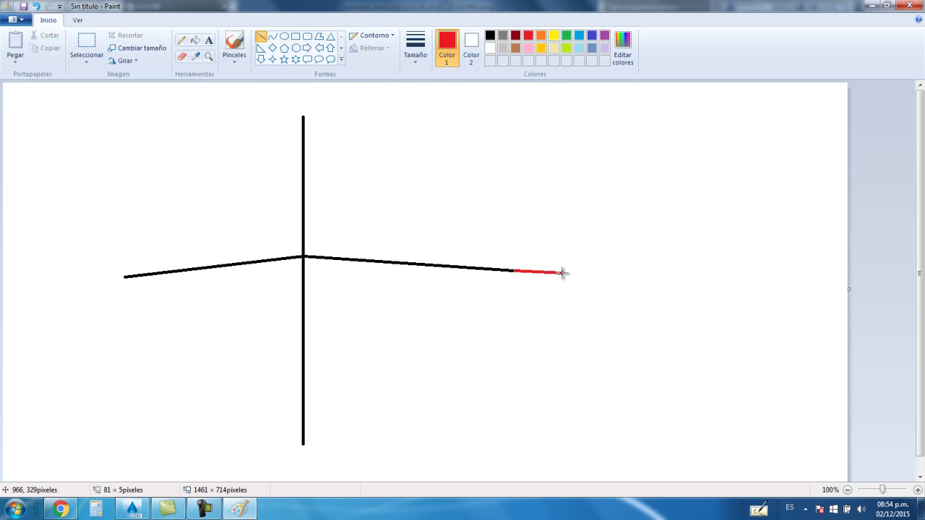
{"action": "left_click_drag", "start_coordinate": [568, 273], "coordinate": [570, 273]}
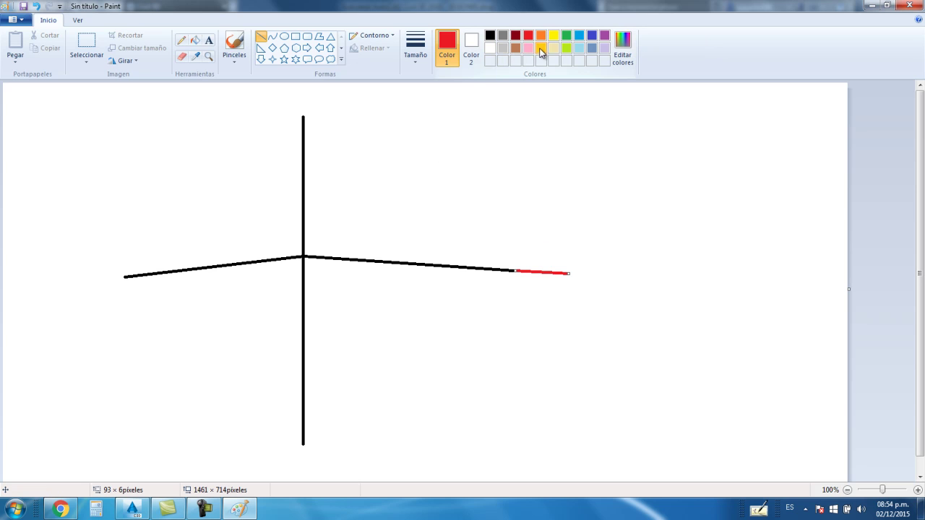
{"action": "left_click", "coordinate": [568, 38]}
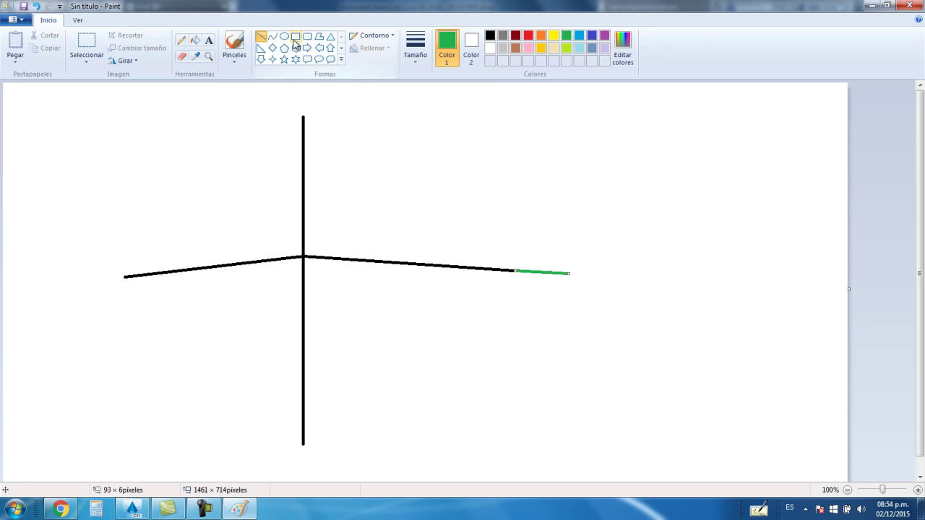
{"action": "left_click", "coordinate": [260, 38]}
{"action": "left_click_drag", "start_coordinate": [569, 273], "coordinate": [589, 305]}
{"action": "key", "text": "ctrl+z"}
Step: Draw the yellow ditch side sloping down from the shoulder and its flat bottom
{"action": "left_click", "coordinate": [554, 36]}
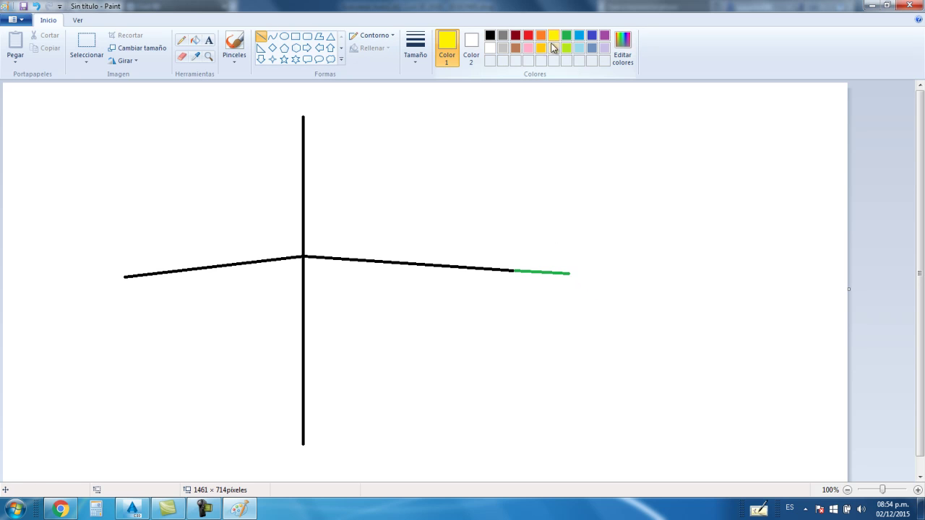
{"action": "left_click_drag", "start_coordinate": [569, 274], "coordinate": [595, 317]}
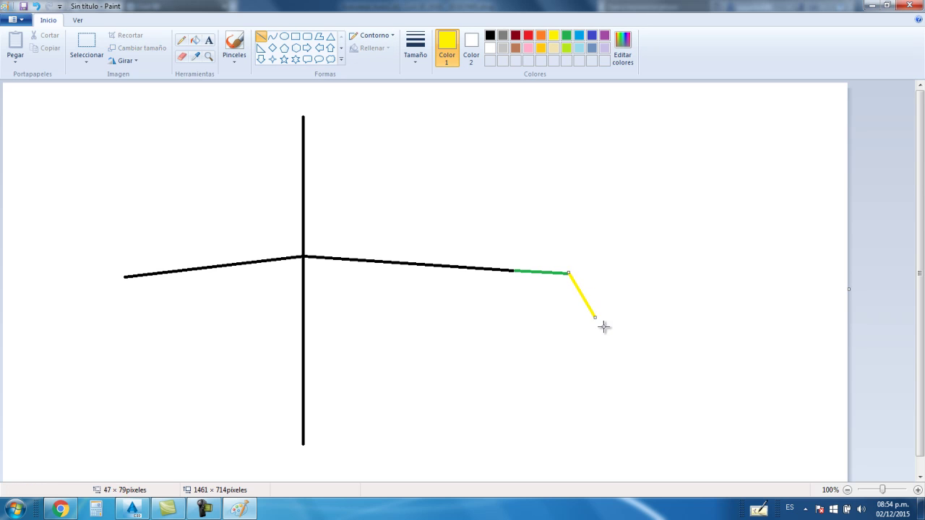
{"action": "left_click", "coordinate": [273, 37]}
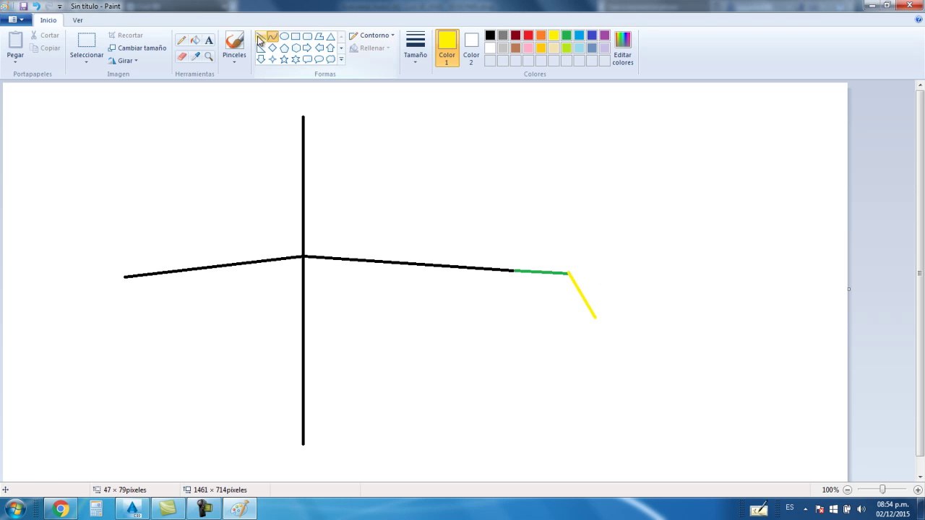
{"action": "left_click", "coordinate": [261, 36]}
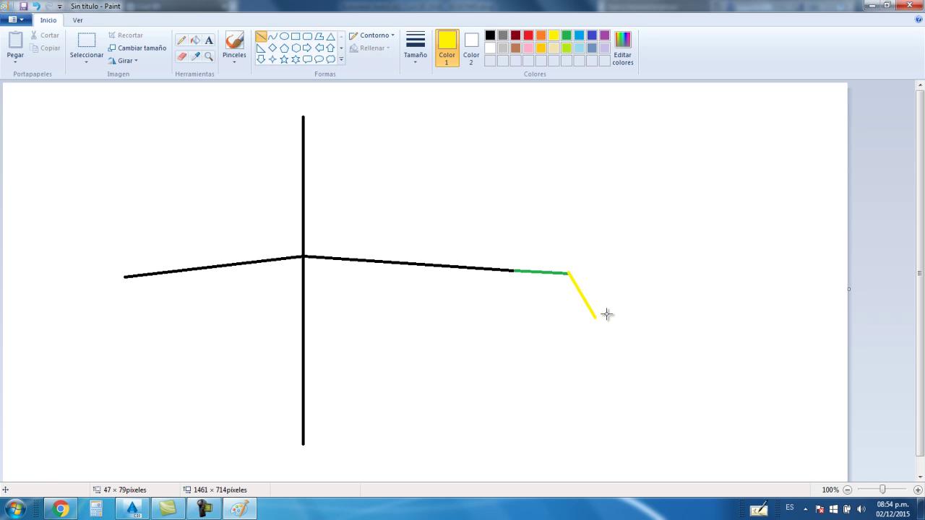
{"action": "left_click_drag", "start_coordinate": [595, 317], "coordinate": [633, 318]}
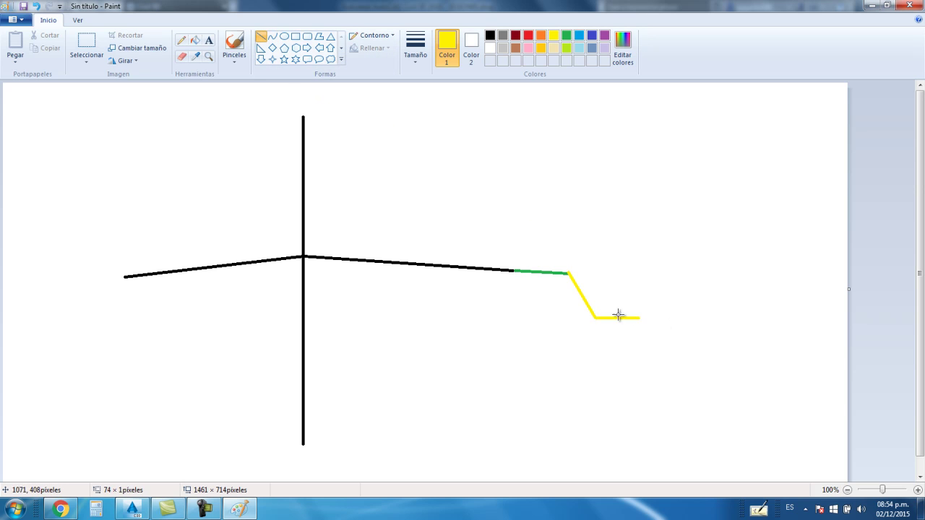
Step: Attempt the ditch's rising back slope, trying a pink version and deleting it
{"action": "left_click_drag", "start_coordinate": [641, 319], "coordinate": [654, 273]}
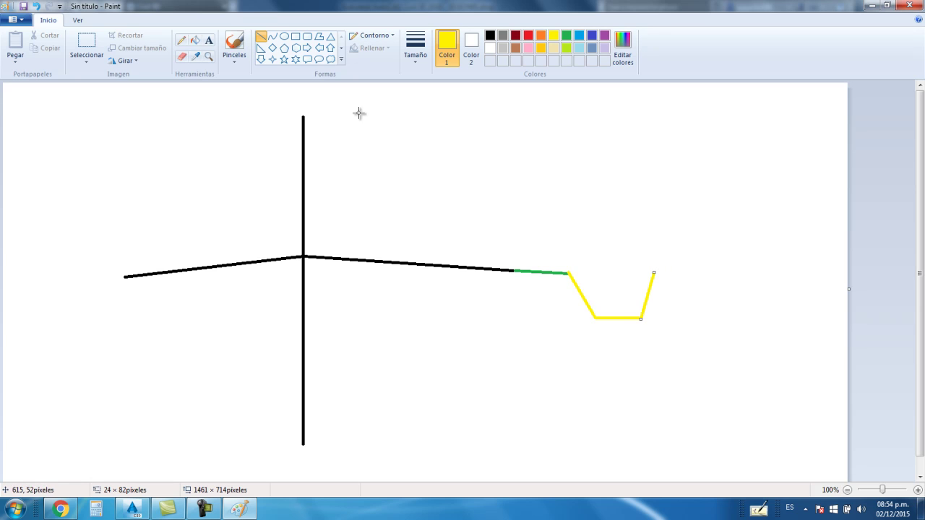
{"action": "left_click", "coordinate": [489, 48]}
{"action": "left_click", "coordinate": [528, 48]}
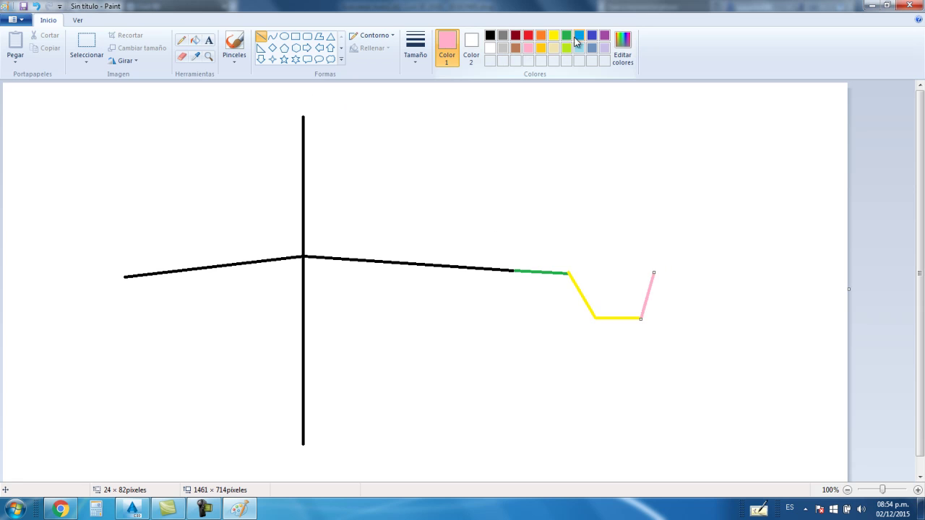
{"action": "left_click", "coordinate": [668, 195]}
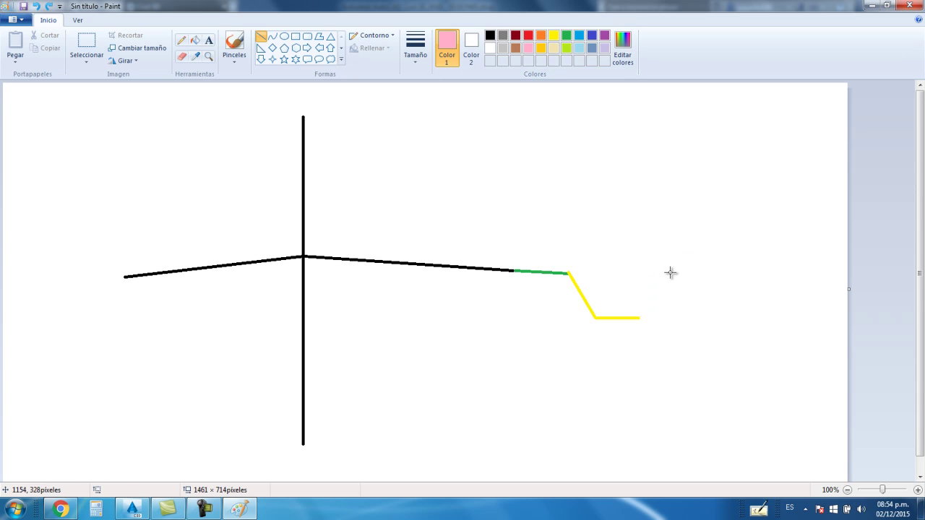
{"action": "left_click", "coordinate": [553, 35]}
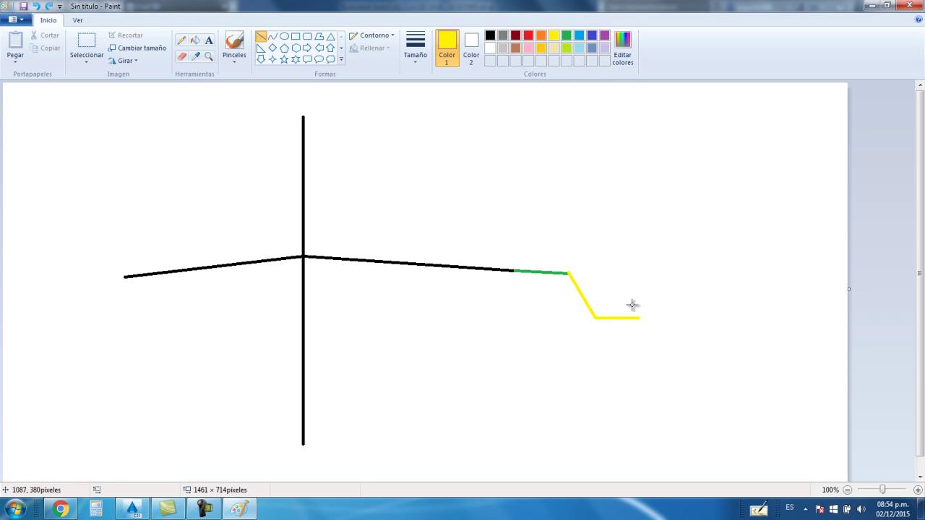
{"action": "left_click_drag", "start_coordinate": [639, 318], "coordinate": [656, 274]}
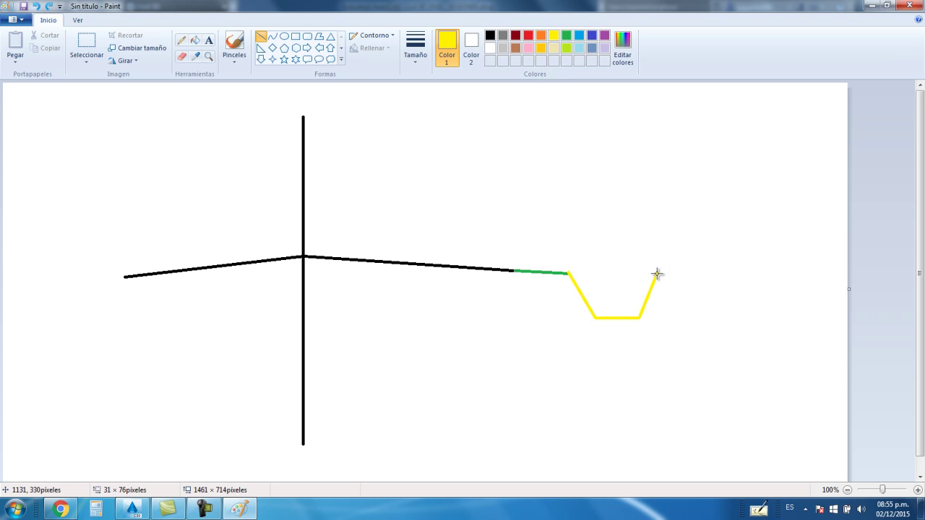
{"action": "left_click_drag", "start_coordinate": [654, 275], "coordinate": [654, 274]}
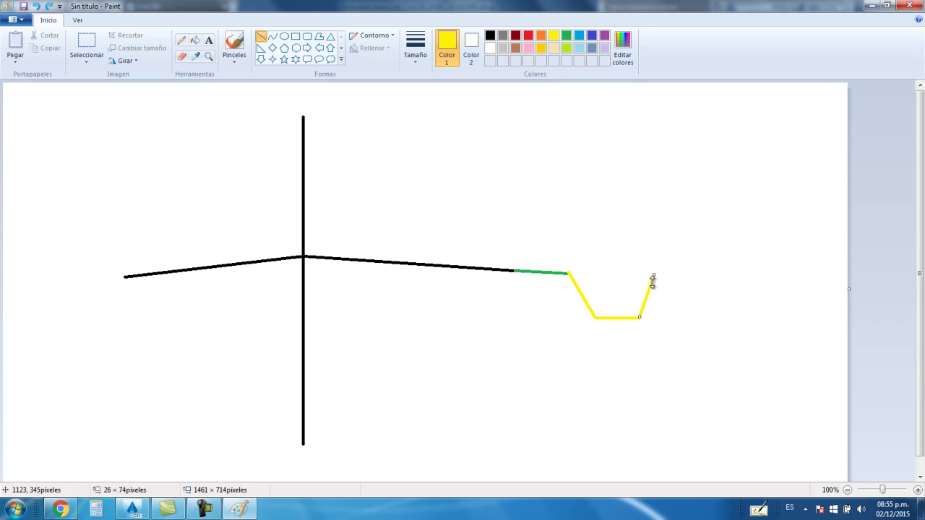
{"action": "key", "text": "Delete"}
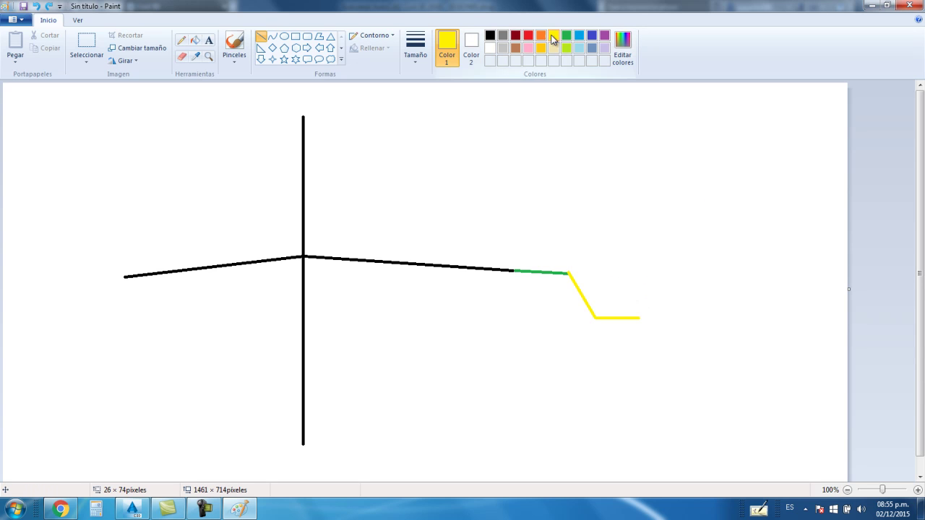
Step: Redraw the ditch's rising back slope in yellow, undoing an orange attempt
{"action": "left_click_drag", "start_coordinate": [640, 318], "coordinate": [651, 292]}
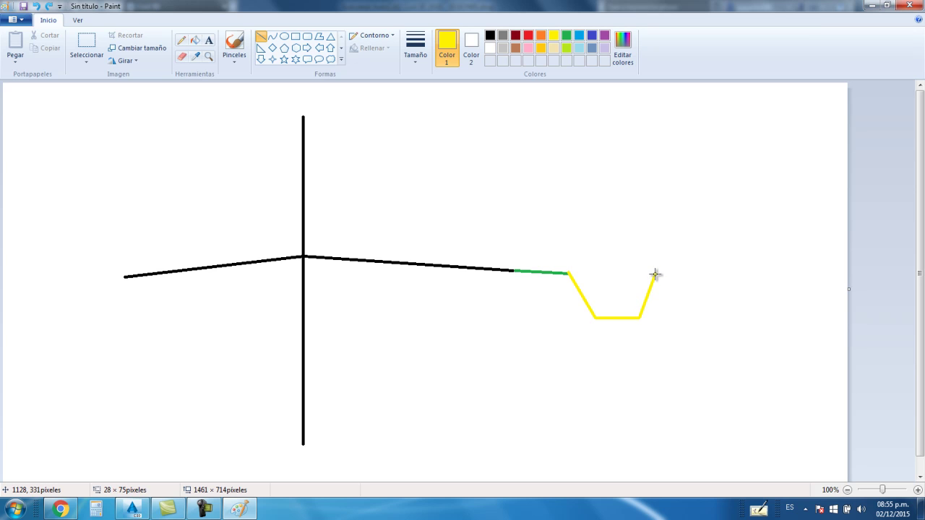
{"action": "left_click", "coordinate": [540, 35]}
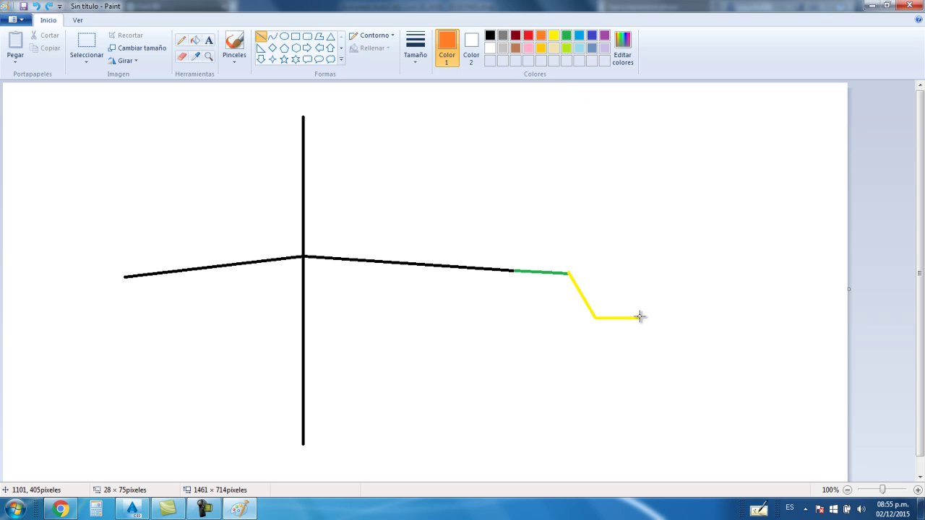
{"action": "left_click_drag", "start_coordinate": [639, 317], "coordinate": [656, 270]}
{"action": "key", "text": "ctrl+z"}
{"action": "left_click", "coordinate": [554, 36]}
{"action": "left_click_drag", "start_coordinate": [639, 316], "coordinate": [652, 275]}
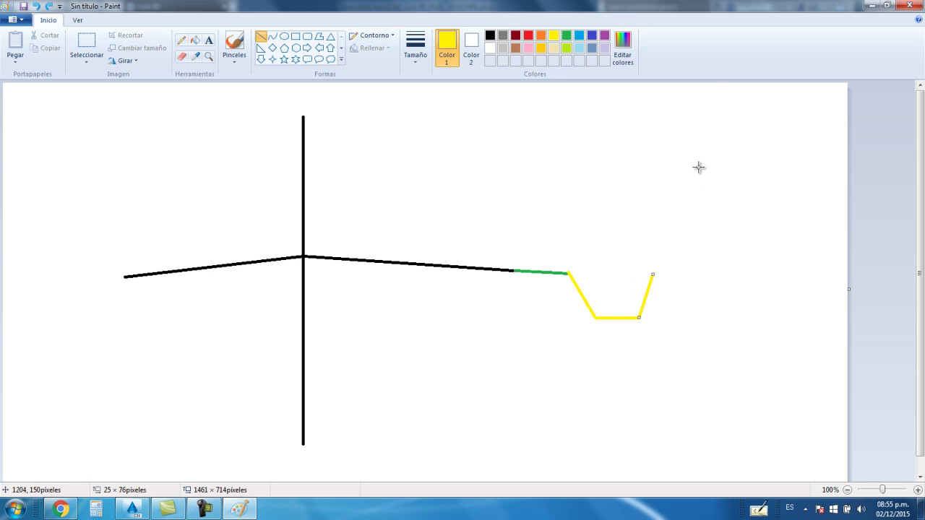
{"action": "left_click", "coordinate": [722, 211]}
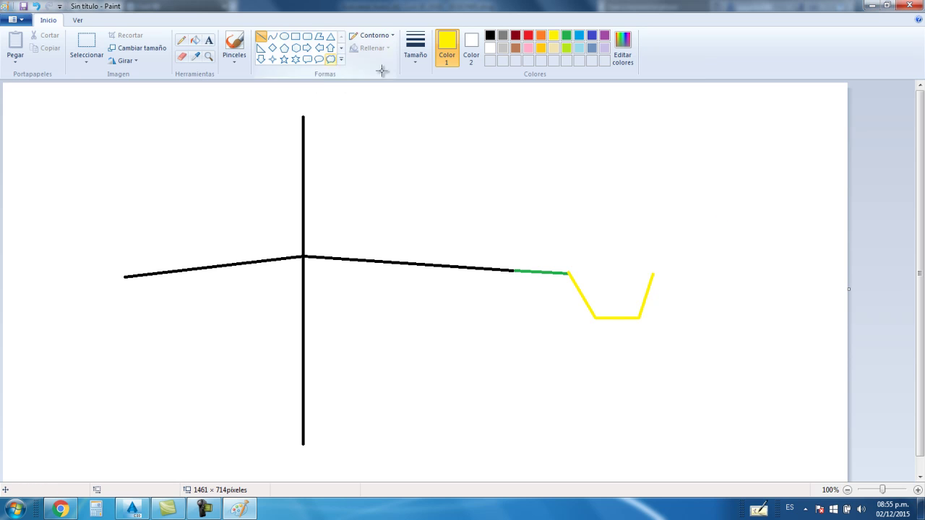
Step: Draw two long purple slope lines fanning up and down-right from the ditch's outer edge
{"action": "left_click", "coordinate": [588, 38]}
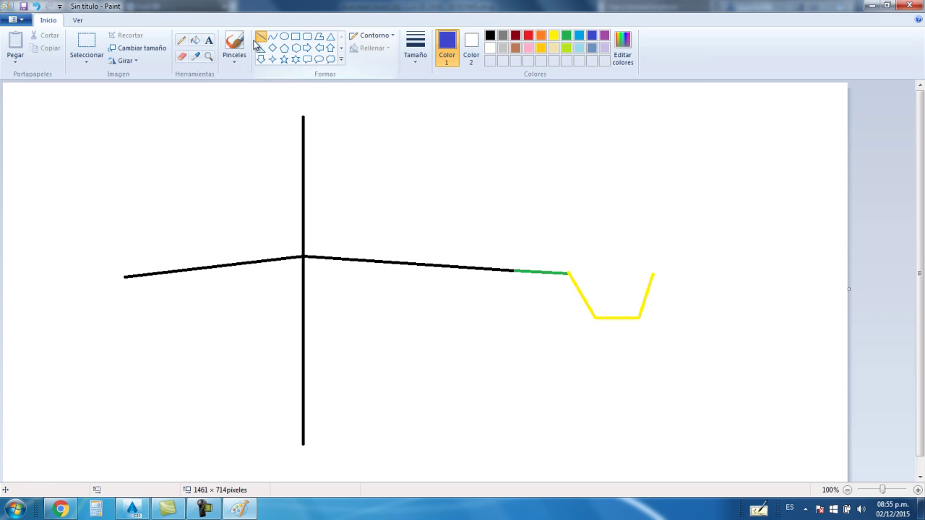
{"action": "left_click_drag", "start_coordinate": [653, 271], "coordinate": [792, 98]}
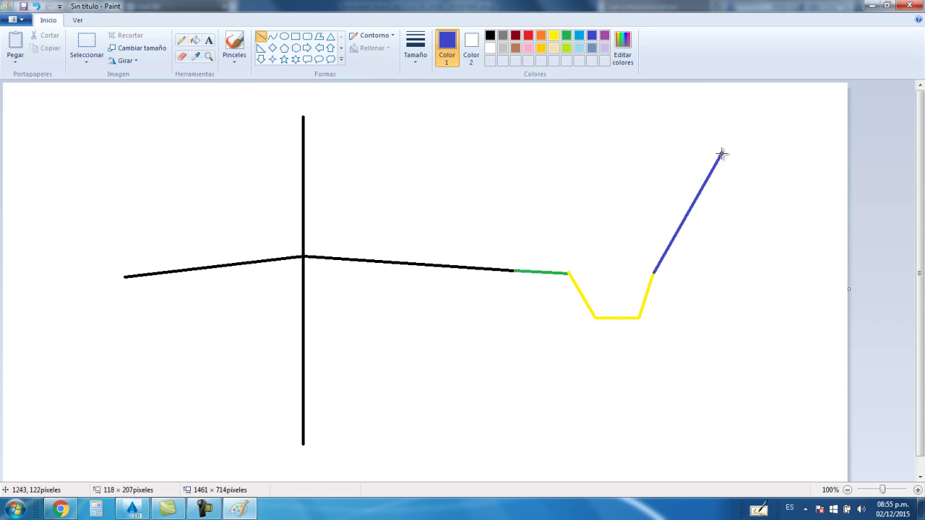
{"action": "left_click_drag", "start_coordinate": [792, 98], "coordinate": [784, 95]}
{"action": "left_click", "coordinate": [578, 40]}
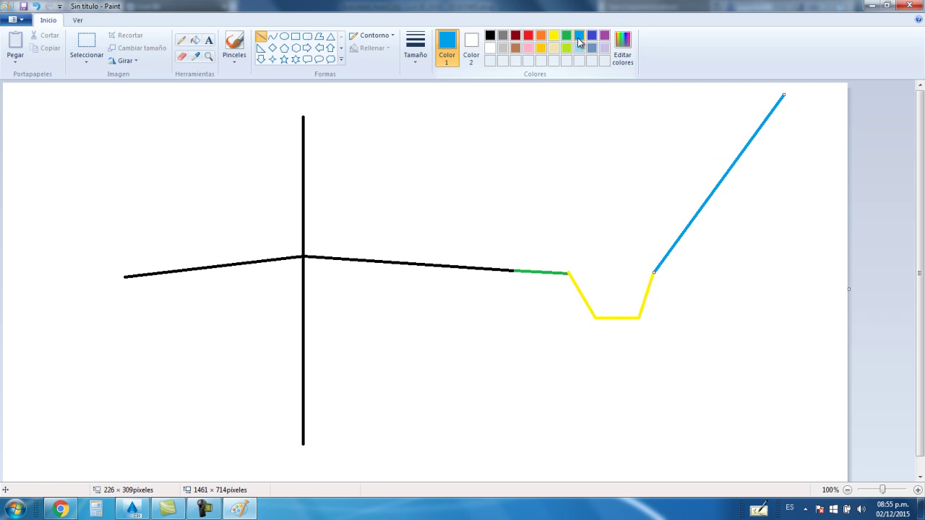
{"action": "left_click", "coordinate": [604, 39]}
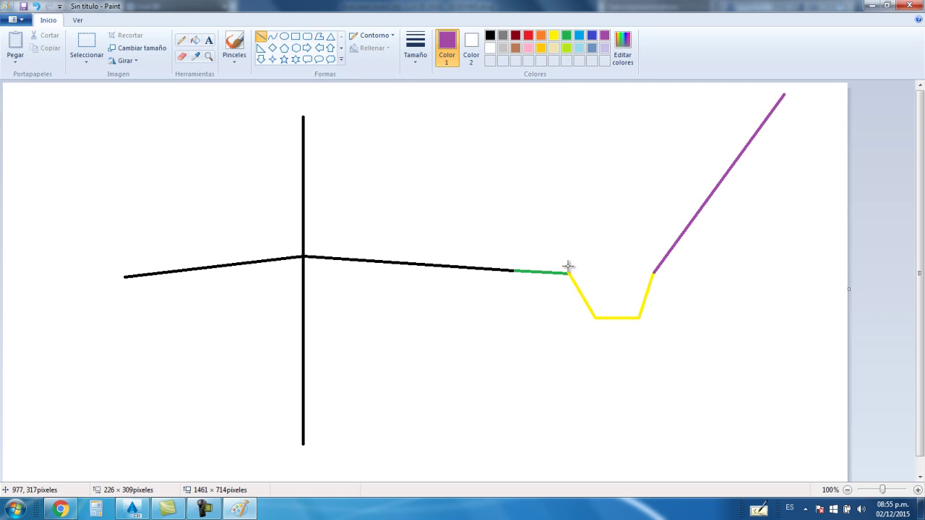
{"action": "left_click_drag", "start_coordinate": [652, 274], "coordinate": [751, 398]}
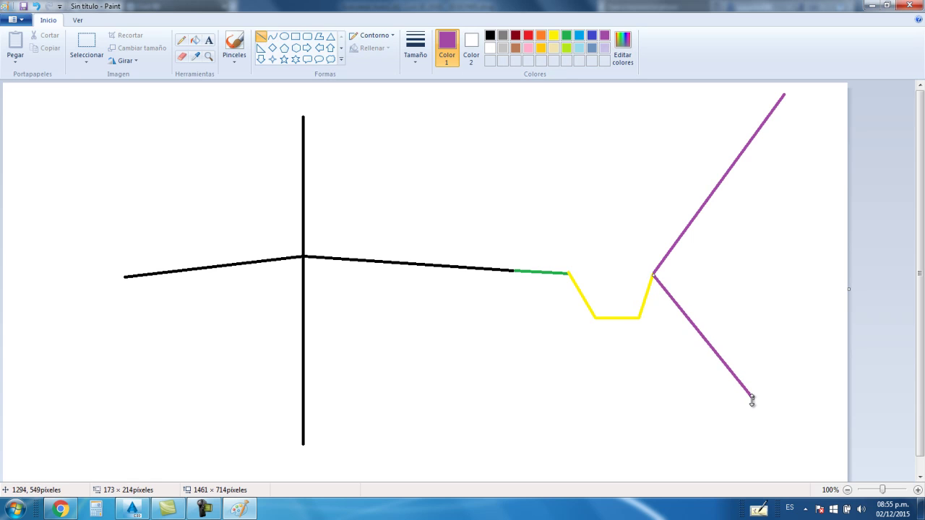
{"action": "key", "text": "ctrl+z"}
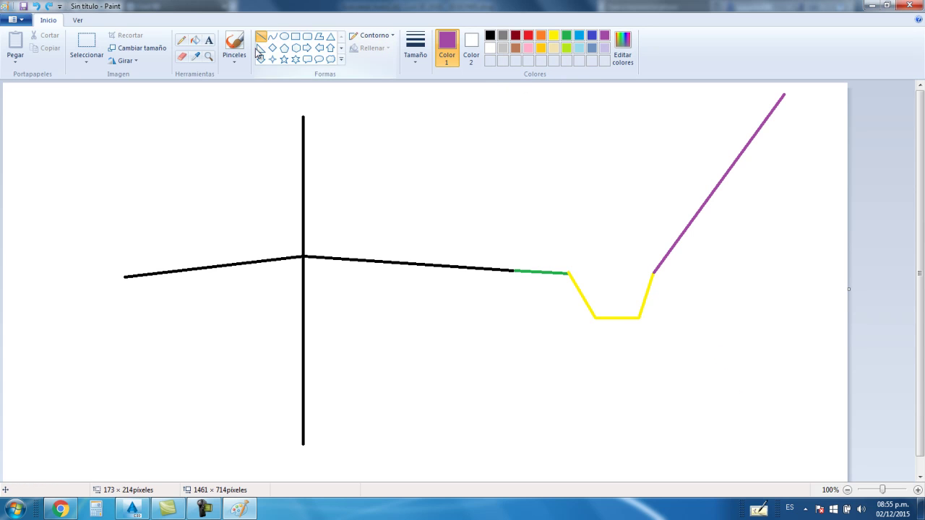
{"action": "mouse_move", "coordinate": [652, 273]}
{"action": "left_mouse_down"}
{"action": "mouse_move", "coordinate": [818, 440]}
{"action": "mouse_move", "coordinate": [825, 423]}
{"action": "mouse_move", "coordinate": [827, 431]}
{"action": "left_mouse_up"}
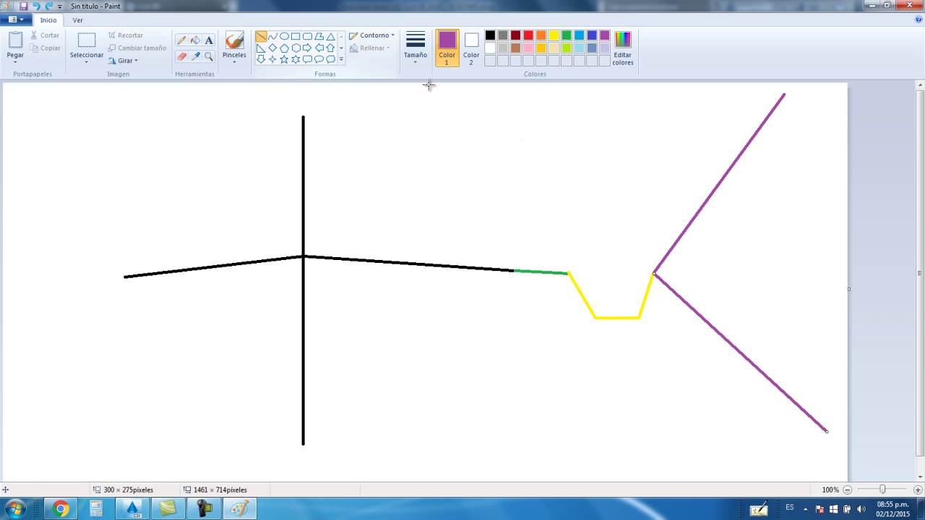
Step: Draw a small purple slope triangle beside the upper slope line, redrawing its vertical side
{"action": "left_click_drag", "start_coordinate": [753, 162], "coordinate": [703, 229]}
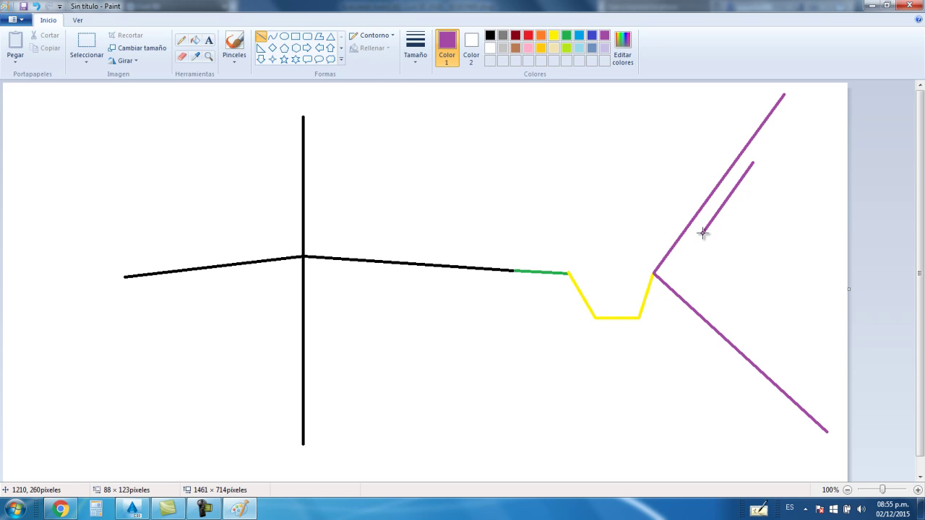
{"action": "left_click", "coordinate": [272, 37]}
{"action": "left_click", "coordinate": [260, 37]}
{"action": "left_click_drag", "start_coordinate": [702, 233], "coordinate": [758, 233]}
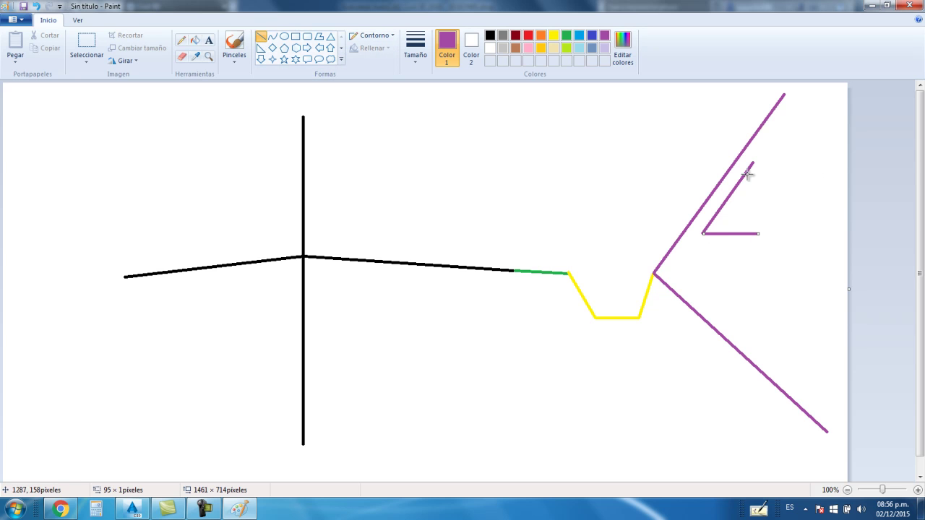
{"action": "left_click_drag", "start_coordinate": [753, 164], "coordinate": [758, 233]}
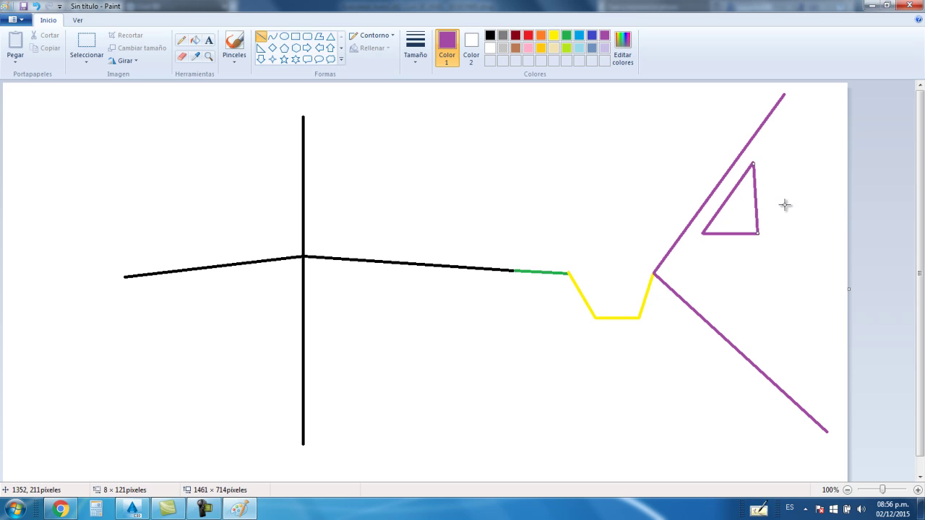
{"action": "key", "text": "ctrl+z"}
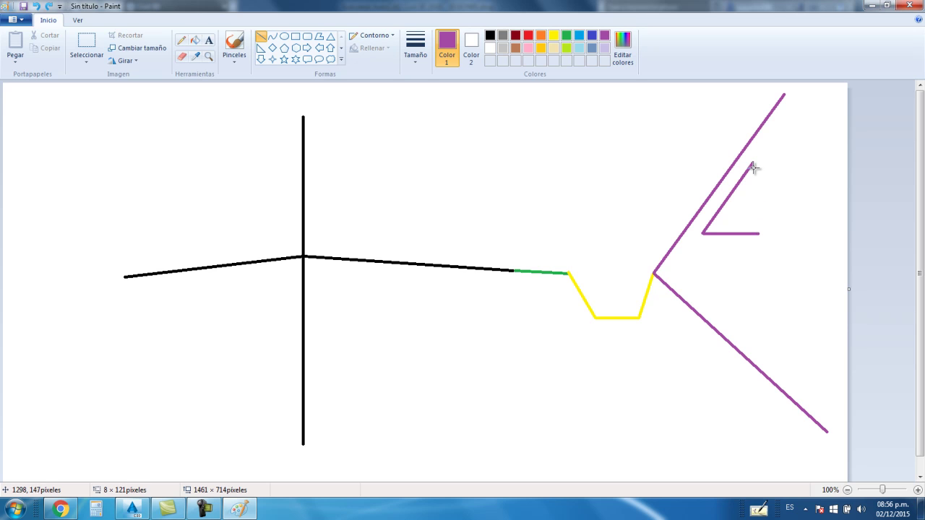
{"action": "left_click_drag", "start_coordinate": [753, 163], "coordinate": [756, 226]}
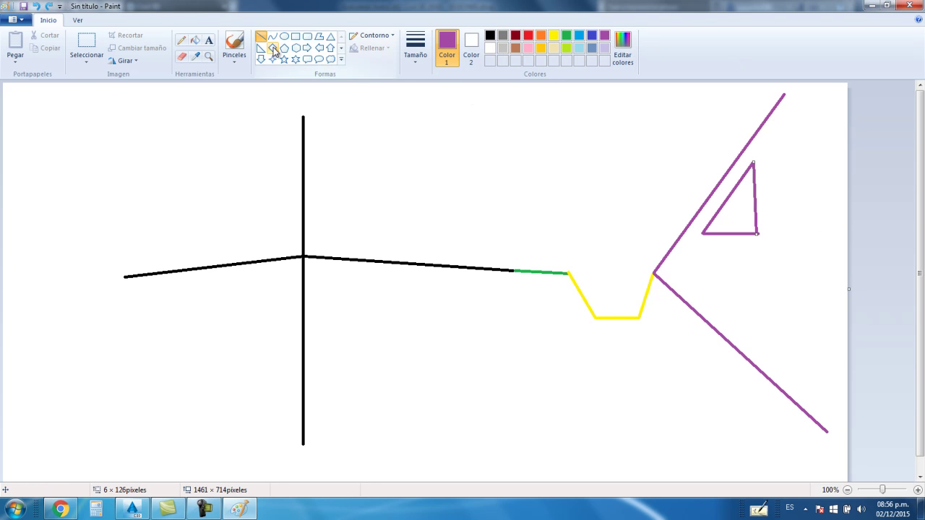
Step: Add a '1' text label beside the triangle's vertical side
{"action": "left_click", "coordinate": [208, 40]}
{"action": "left_click_drag", "start_coordinate": [768, 187], "coordinate": [794, 210]}
{"action": "type", "text": "1"}
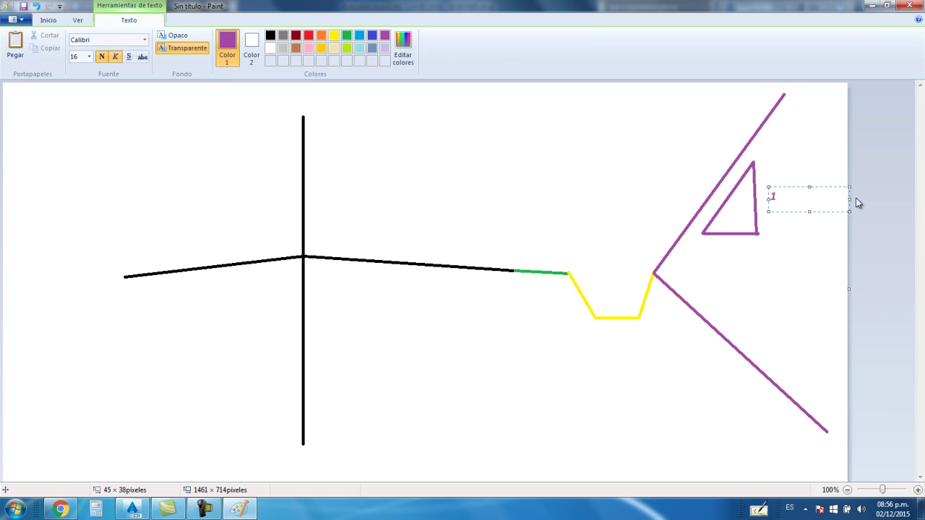
{"action": "left_click_drag", "start_coordinate": [849, 199], "coordinate": [781, 198]}
{"action": "left_click", "coordinate": [804, 196]}
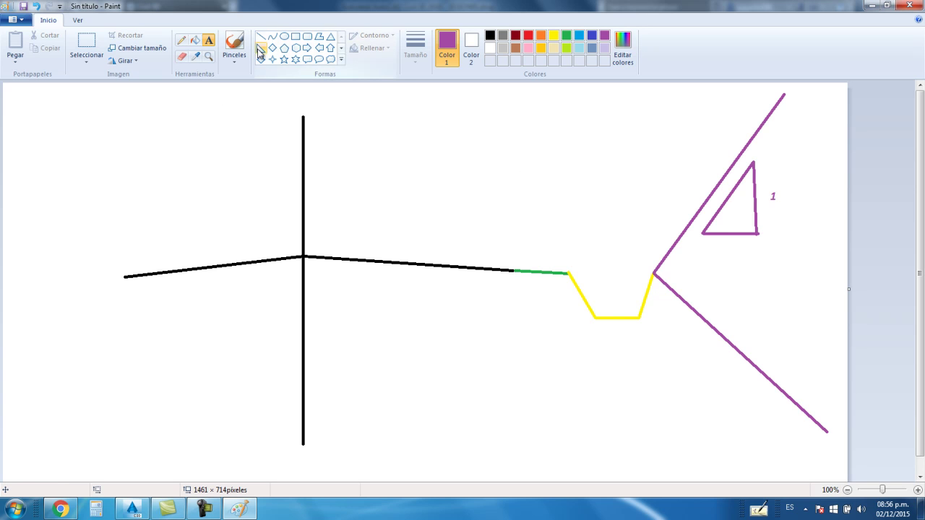
Step: Replace the mistaken 'V' under the triangle's base with an 'x' label
{"action": "left_click_drag", "start_coordinate": [723, 238], "coordinate": [741, 255]}
{"action": "type", "text": "V"}
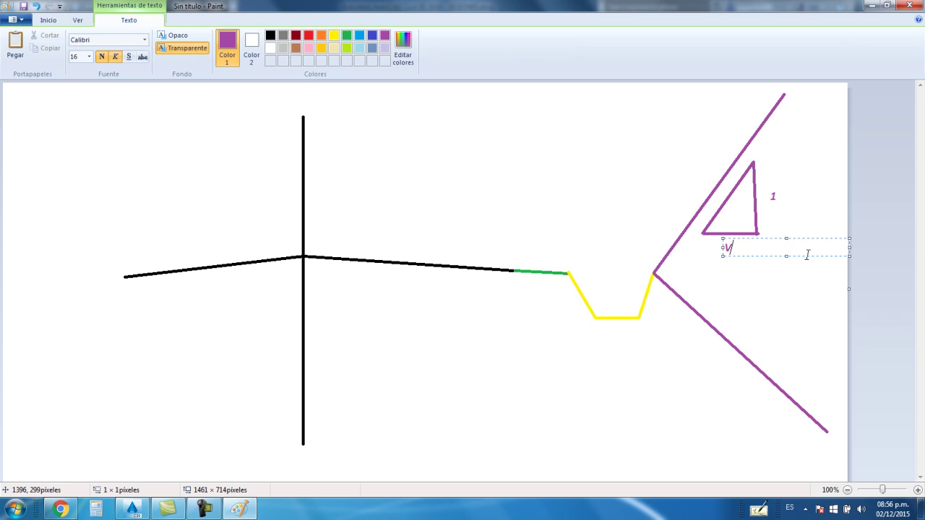
{"action": "left_click_drag", "start_coordinate": [849, 247], "coordinate": [760, 249]}
{"action": "left_click", "coordinate": [784, 251]}
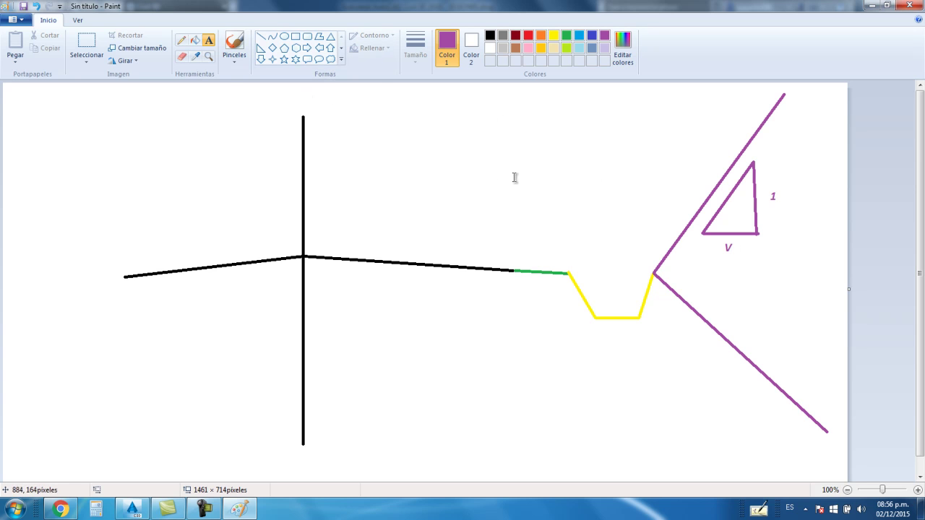
{"action": "left_click", "coordinate": [181, 55]}
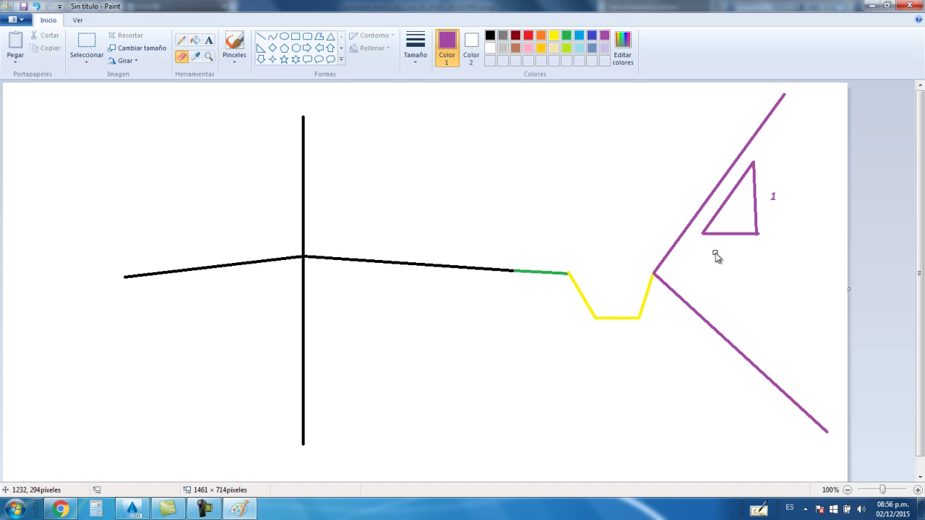
{"action": "left_click", "coordinate": [209, 40]}
{"action": "mouse_move", "coordinate": [719, 245]}
{"action": "left_mouse_down"}
{"action": "mouse_move", "coordinate": [757, 258]}
{"action": "mouse_move", "coordinate": [744, 254]}
{"action": "left_mouse_up"}
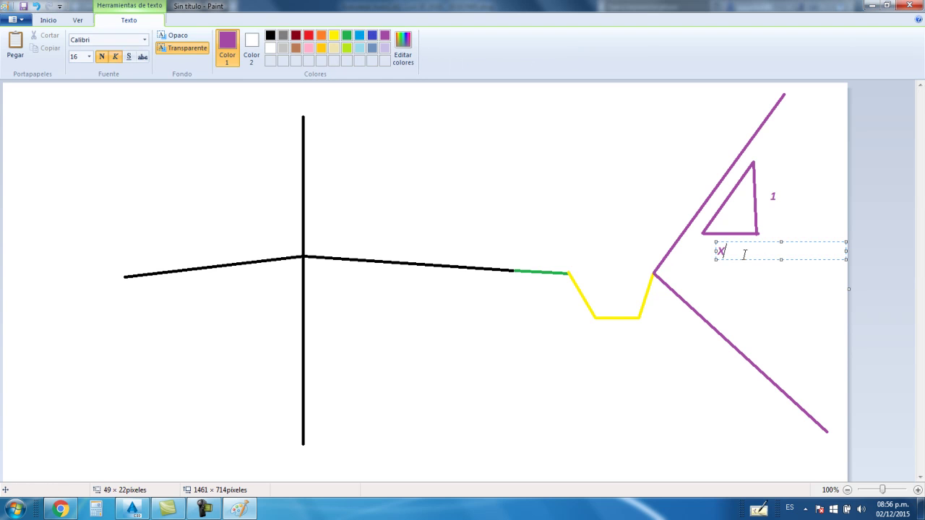
{"action": "left_click_drag", "start_coordinate": [847, 251], "coordinate": [755, 251]}
{"action": "left_click", "coordinate": [782, 254]}
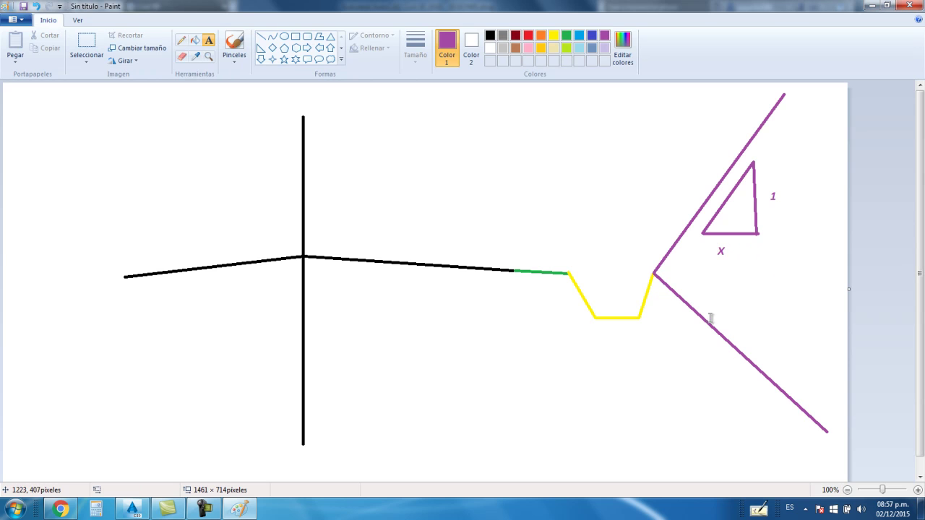
{"action": "left_click_drag", "start_coordinate": [725, 358], "coordinate": [805, 425]}
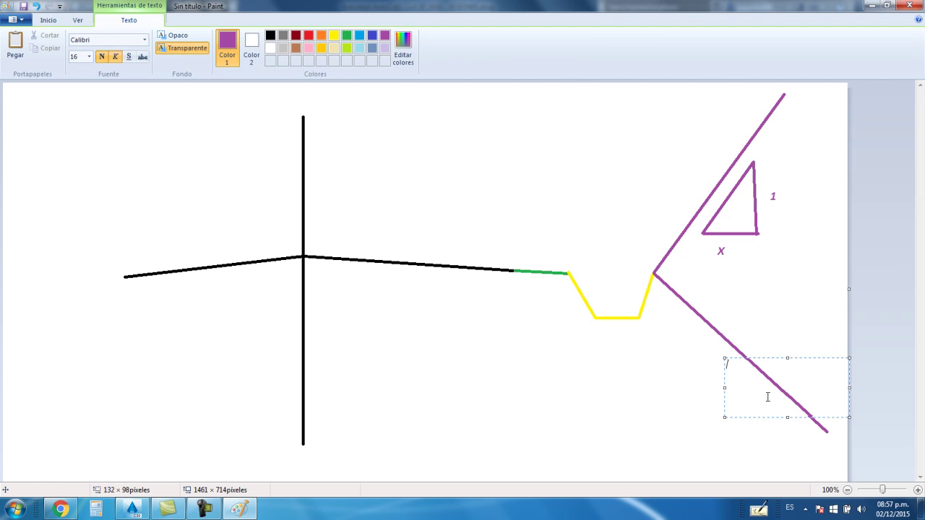
{"action": "left_click", "coordinate": [747, 350]}
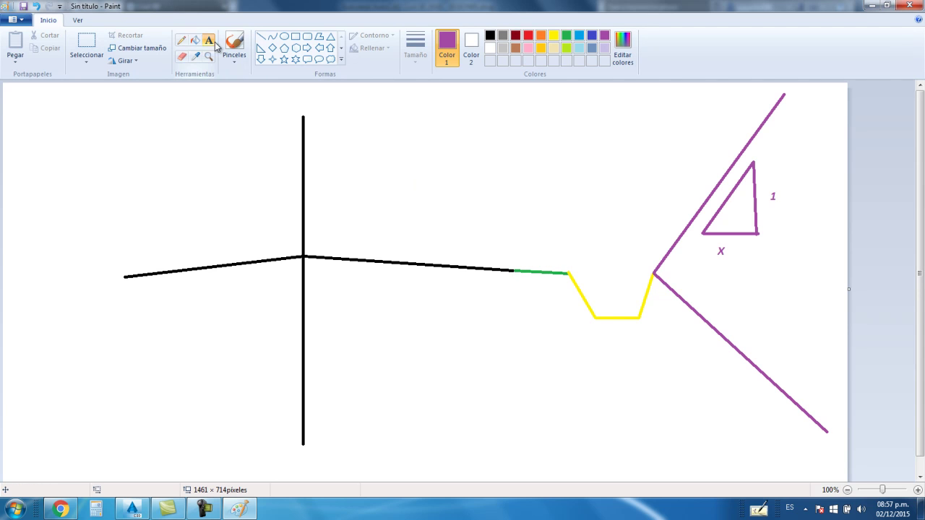
Step: Add text labels BERMA above the green shoulder, CARRIL above the lane and CUNETA under the ditch
{"action": "left_click", "coordinate": [529, 213]}
{"action": "type", "text": "BERMA"}
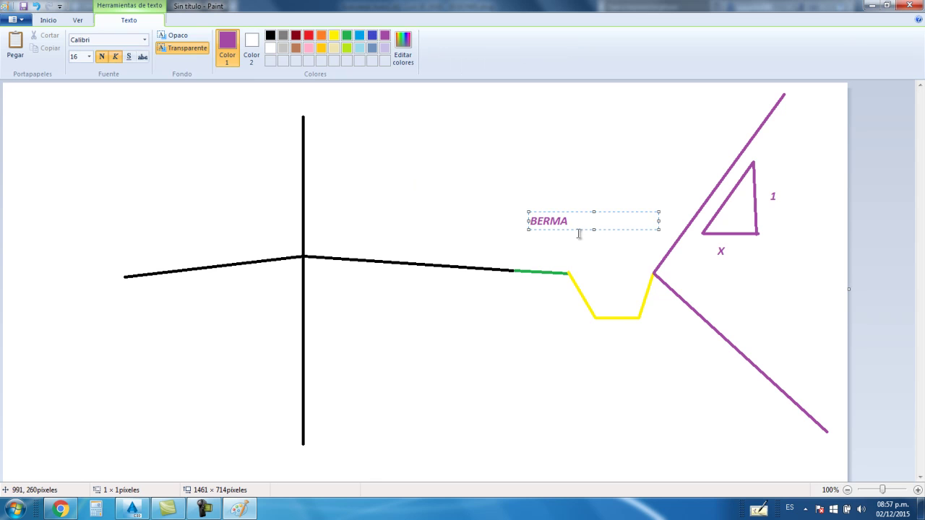
{"action": "left_click", "coordinate": [633, 212]}
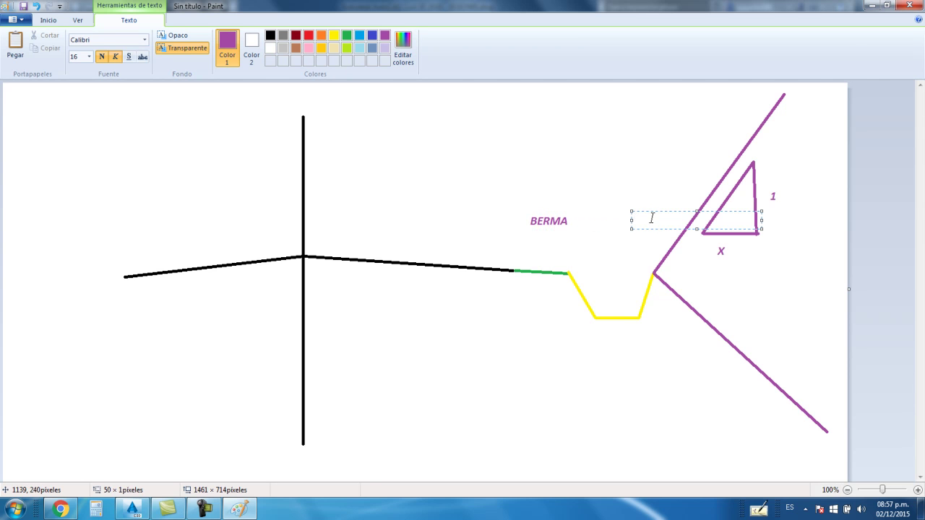
{"action": "left_click", "coordinate": [536, 182]}
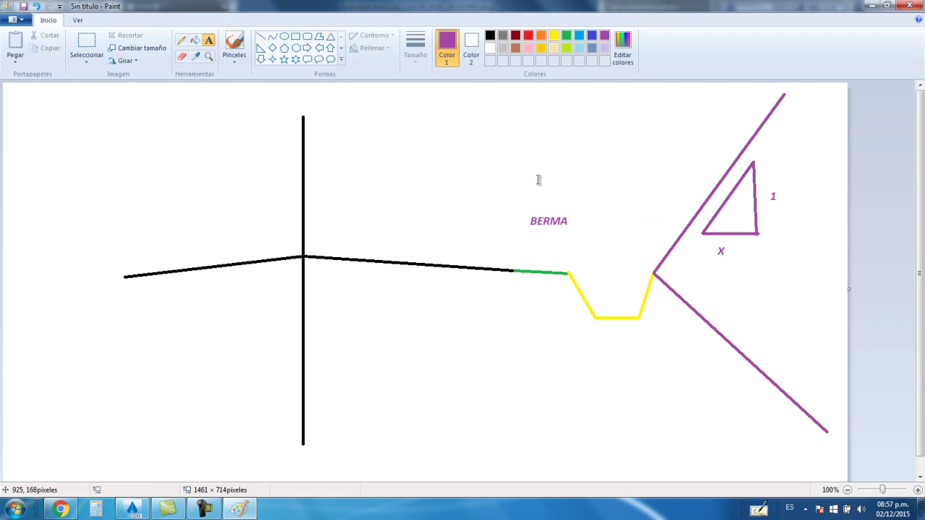
{"action": "left_click", "coordinate": [360, 216]}
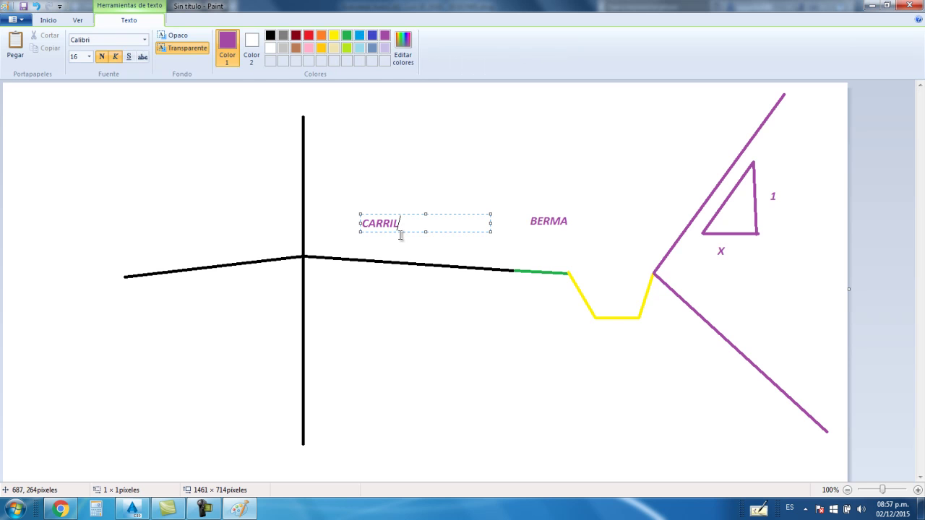
{"action": "left_click", "coordinate": [472, 187]}
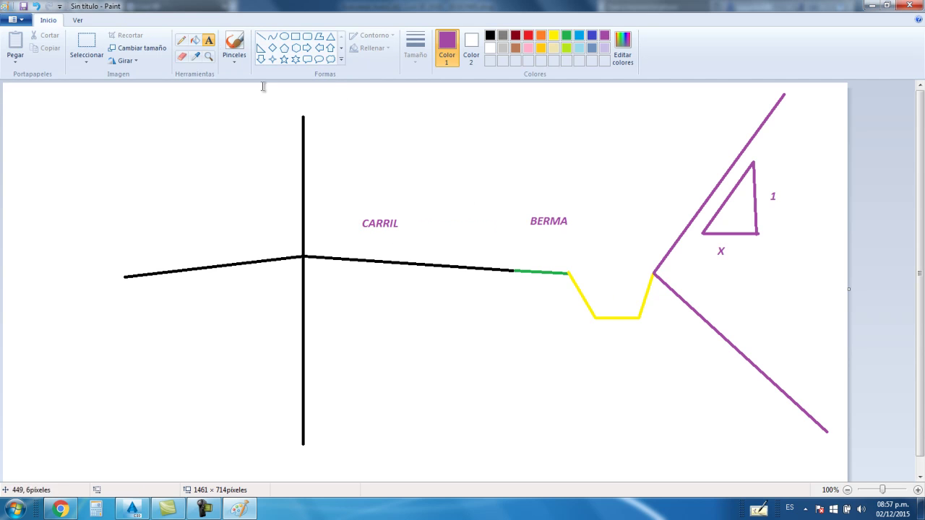
{"action": "left_click", "coordinate": [596, 331]}
{"action": "type", "text": "CUNETA"}
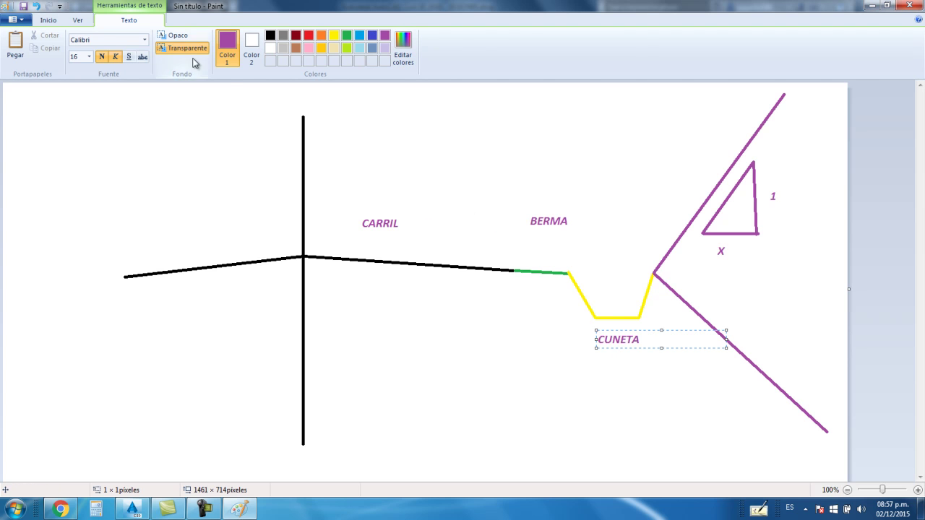
{"action": "left_click", "coordinate": [524, 200]}
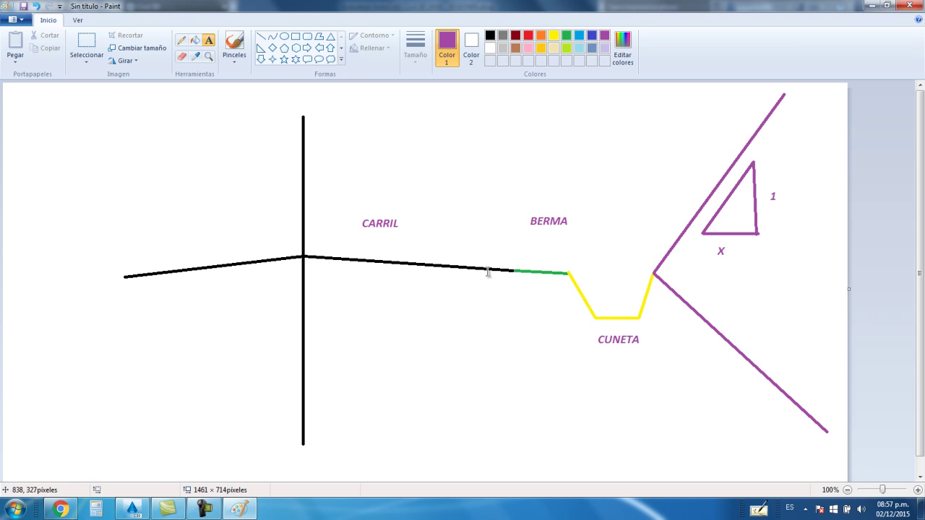
Step: Draw purple line arrows pointing outward along the lane lines under CARRIL
{"action": "left_click", "coordinate": [340, 61]}
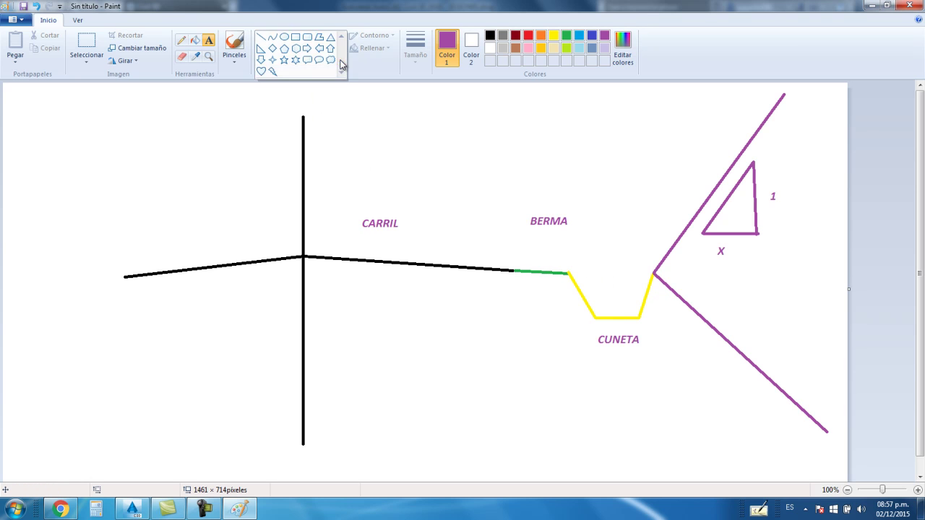
{"action": "left_click", "coordinate": [261, 36]}
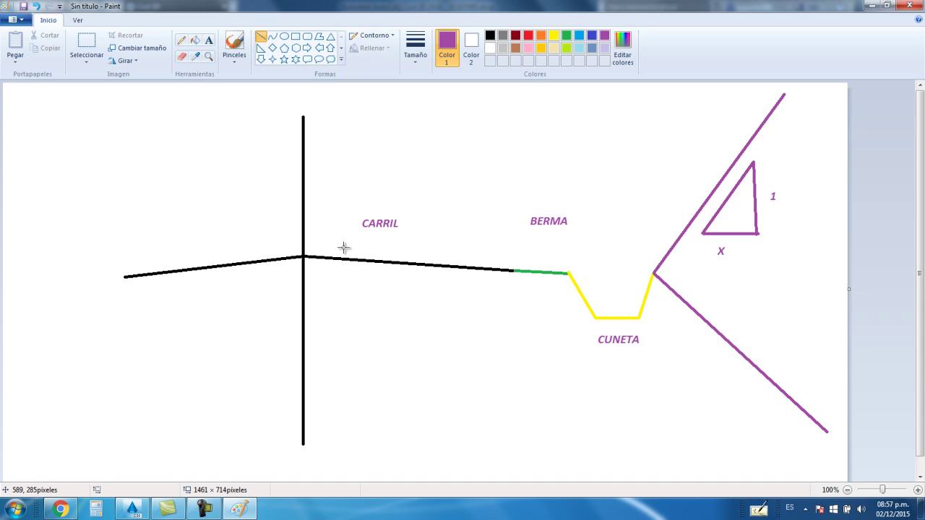
{"action": "left_click_drag", "start_coordinate": [338, 247], "coordinate": [427, 251]}
{"action": "left_click", "coordinate": [418, 245]}
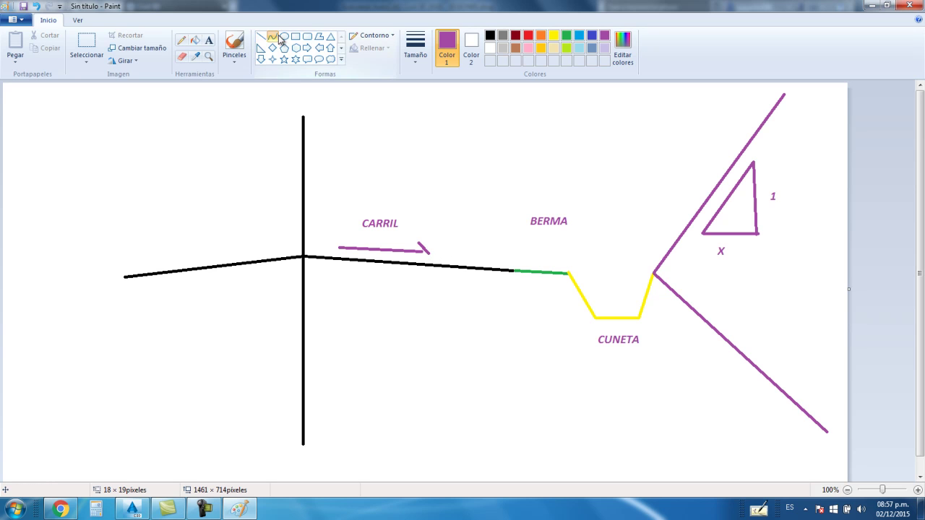
{"action": "left_click_drag", "start_coordinate": [430, 253], "coordinate": [422, 257]}
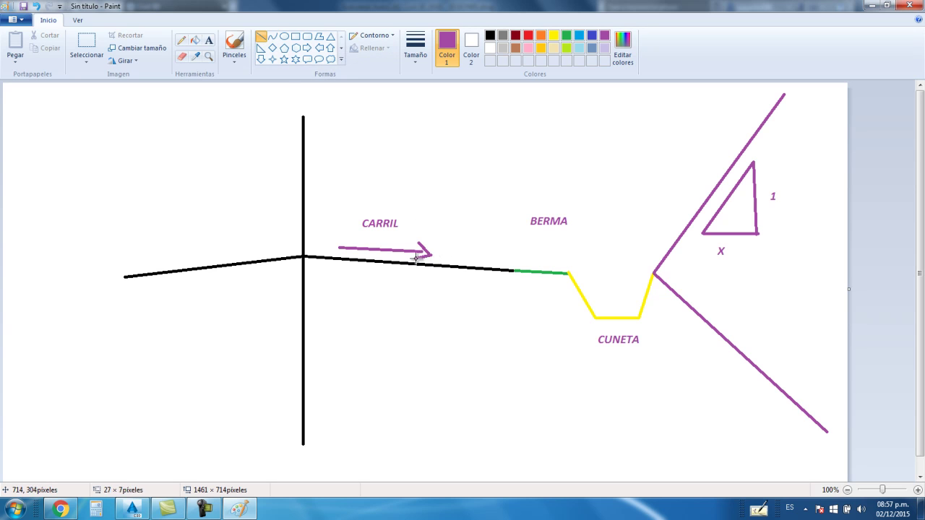
{"action": "left_click", "coordinate": [437, 237]}
{"action": "left_click_drag", "start_coordinate": [287, 246], "coordinate": [226, 254]}
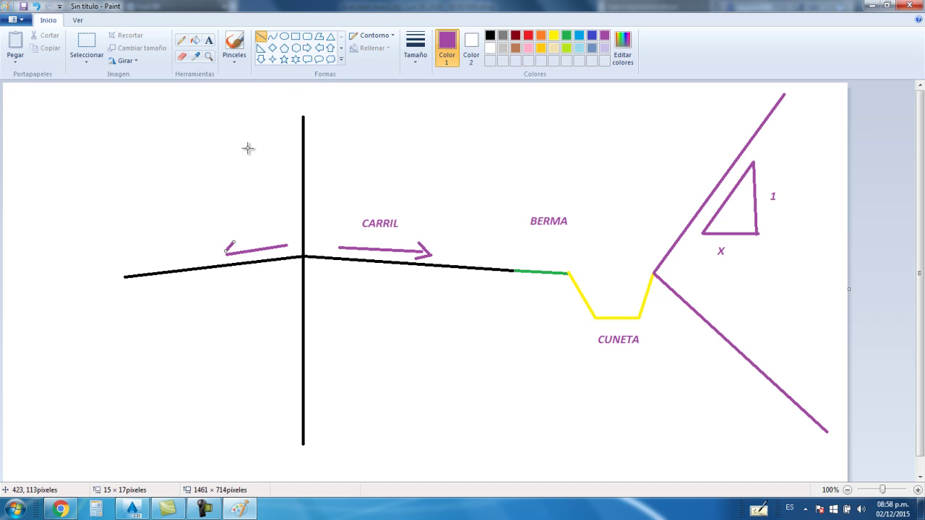
{"action": "left_click_drag", "start_coordinate": [226, 252], "coordinate": [235, 261]}
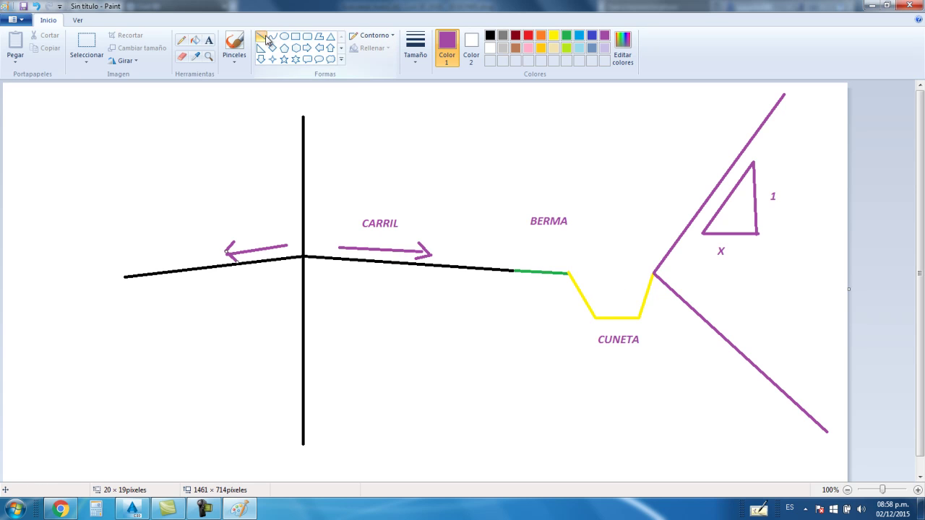
Step: Finish the downward arrow above CARRIL and remove the stray purple strokes
{"action": "left_click_drag", "start_coordinate": [381, 109], "coordinate": [381, 195]}
{"action": "left_click", "coordinate": [425, 176]}
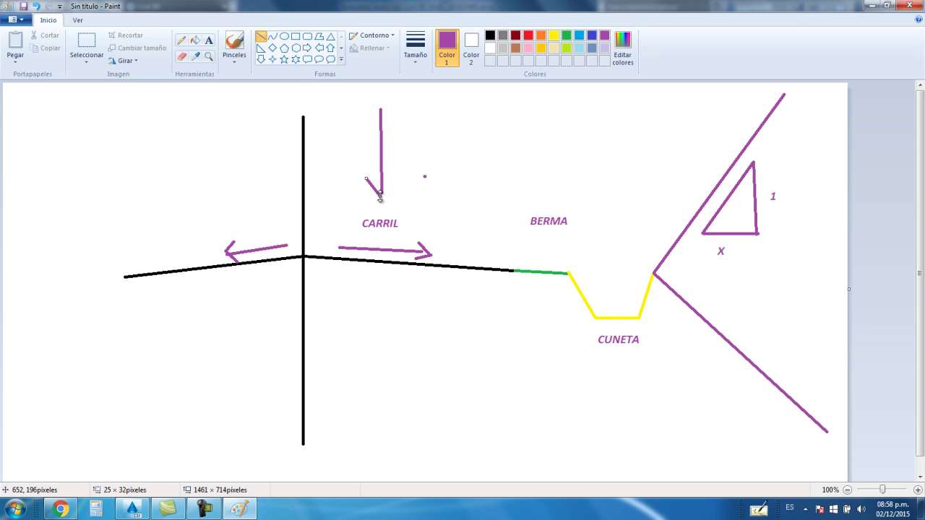
{"action": "left_click_drag", "start_coordinate": [380, 196], "coordinate": [392, 185]}
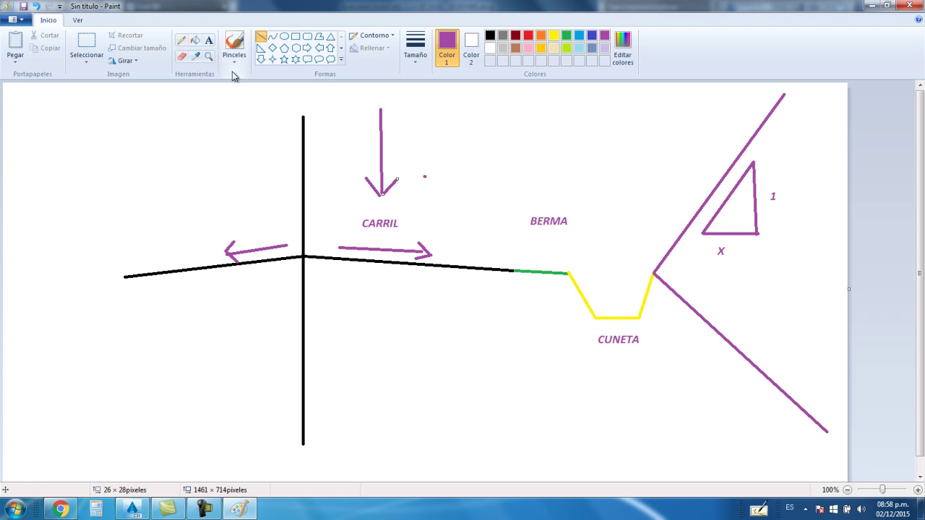
{"action": "left_click", "coordinate": [181, 55]}
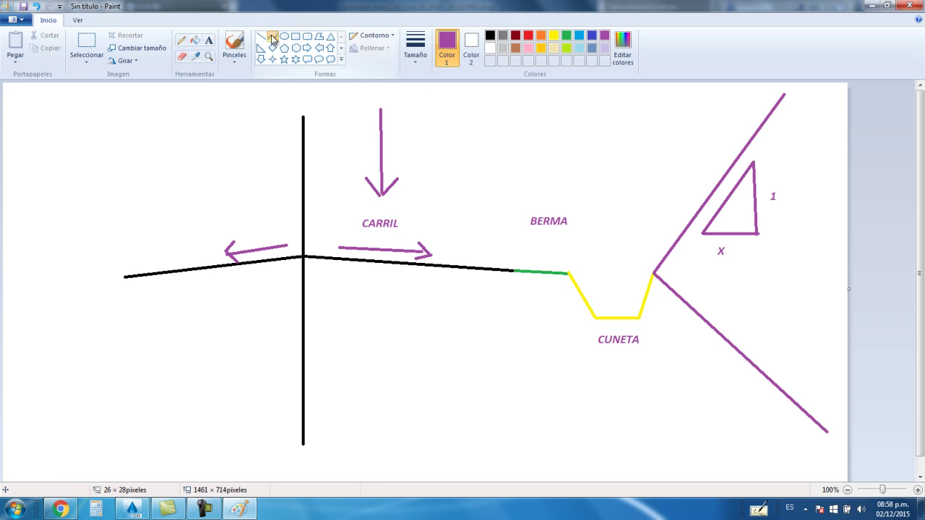
{"action": "mouse_move", "coordinate": [433, 127]}
{"action": "left_mouse_down"}
{"action": "mouse_move", "coordinate": [432, 203]}
{"action": "mouse_move", "coordinate": [515, 253]}
{"action": "left_mouse_up"}
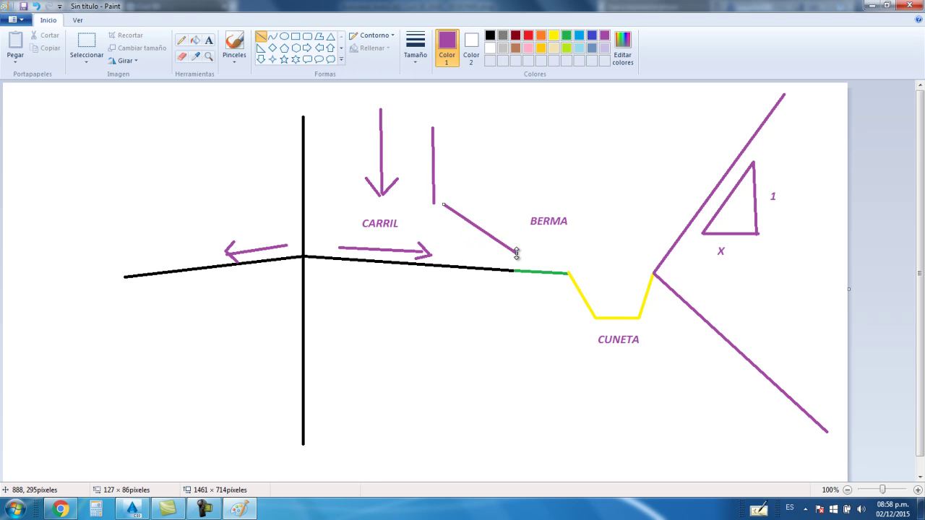
{"action": "key", "text": "Delete"}
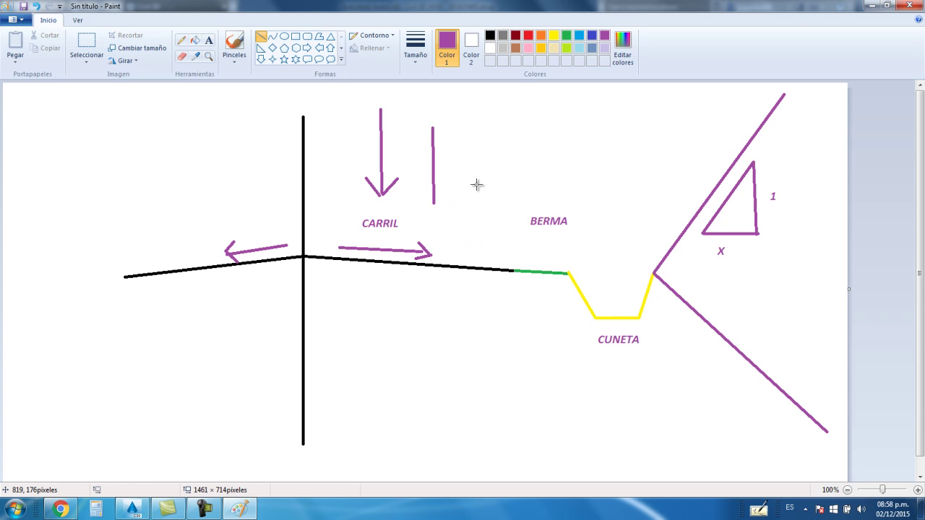
{"action": "key", "text": "ctrl+z"}
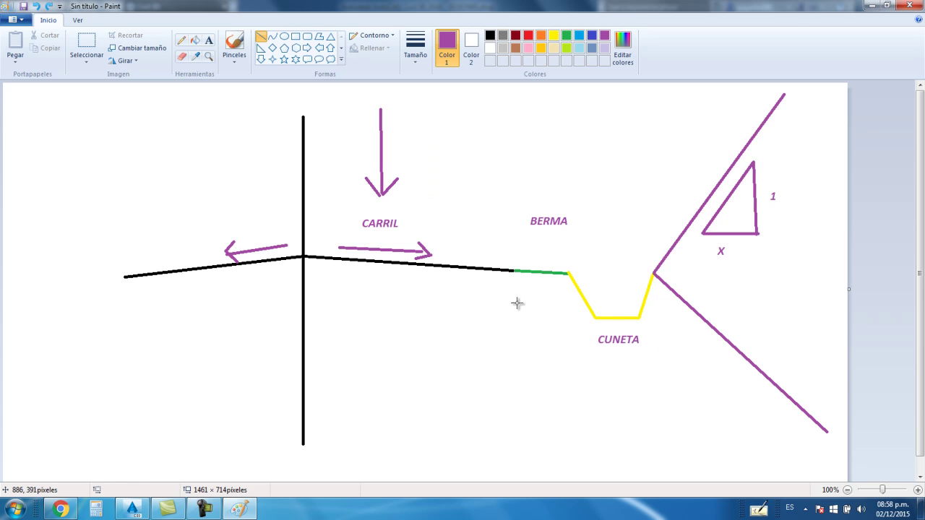
{"action": "left_click", "coordinate": [133, 509]}
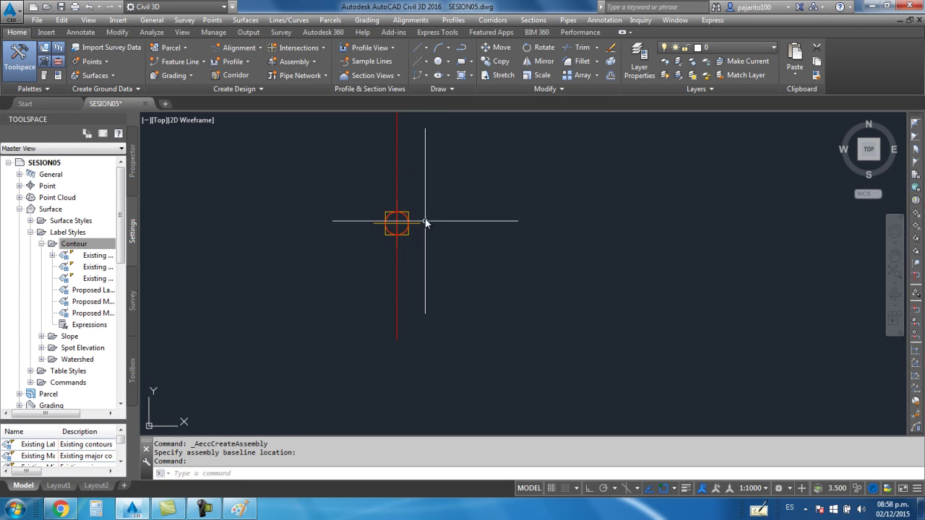
Step: Zoom over the Civil 3D assembly baseline, then bring the Paint sketch back
{"action": "left_click", "coordinate": [241, 510]}
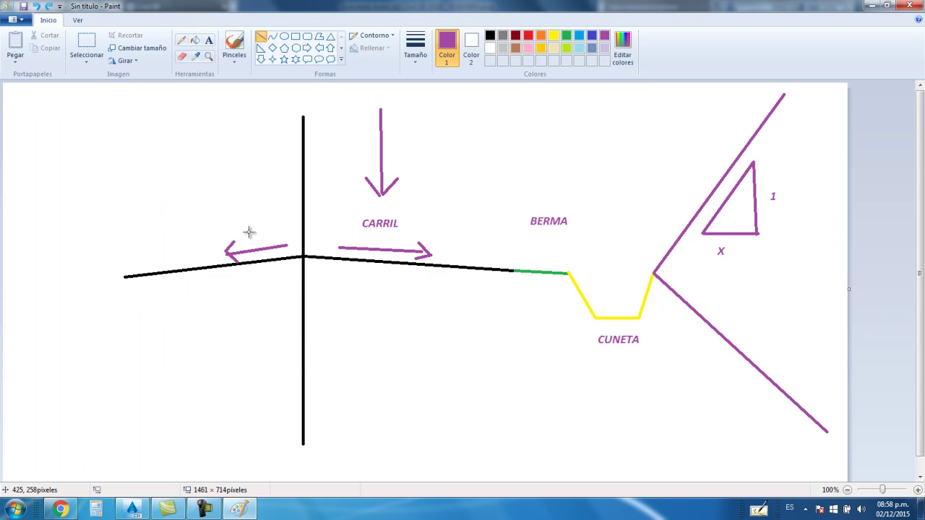
{"action": "left_click", "coordinate": [134, 511]}
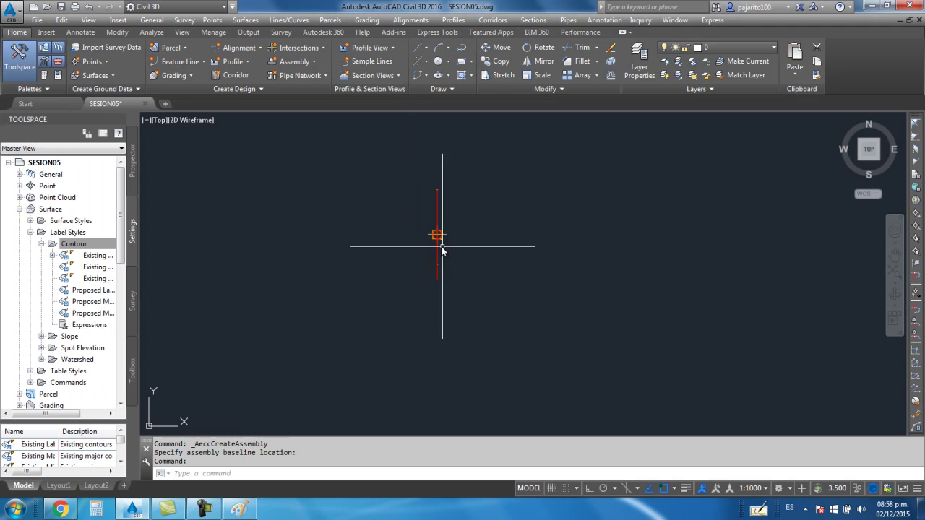
{"action": "scroll", "coordinate": [493, 278], "scroll_direction": "up", "scroll_amount": 2}
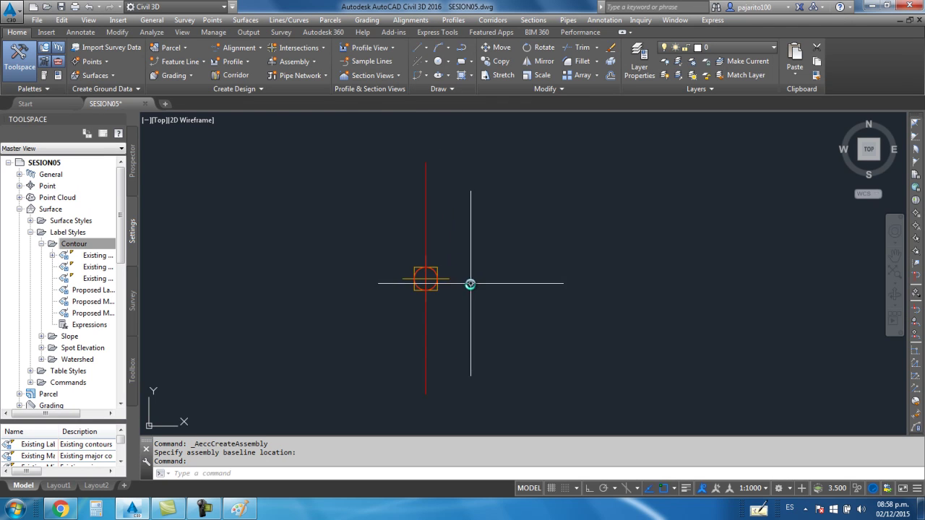
{"action": "scroll", "coordinate": [462, 200], "scroll_direction": "down", "scroll_amount": 2}
{"action": "scroll", "coordinate": [477, 221], "scroll_direction": "up", "scroll_amount": 2}
{"action": "left_click", "coordinate": [240, 509]}
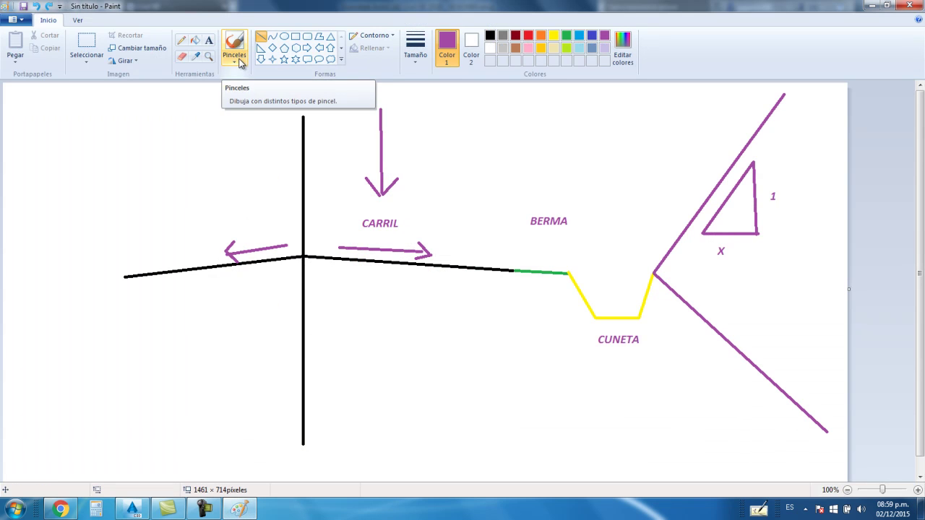
Step: Draw a red brush loop around CARRIL and the right lane, replacing a purple attempt
{"action": "left_click", "coordinate": [240, 63]}
{"action": "left_click", "coordinate": [237, 78]}
{"action": "left_click_drag", "start_coordinate": [422, 173], "coordinate": [549, 295]}
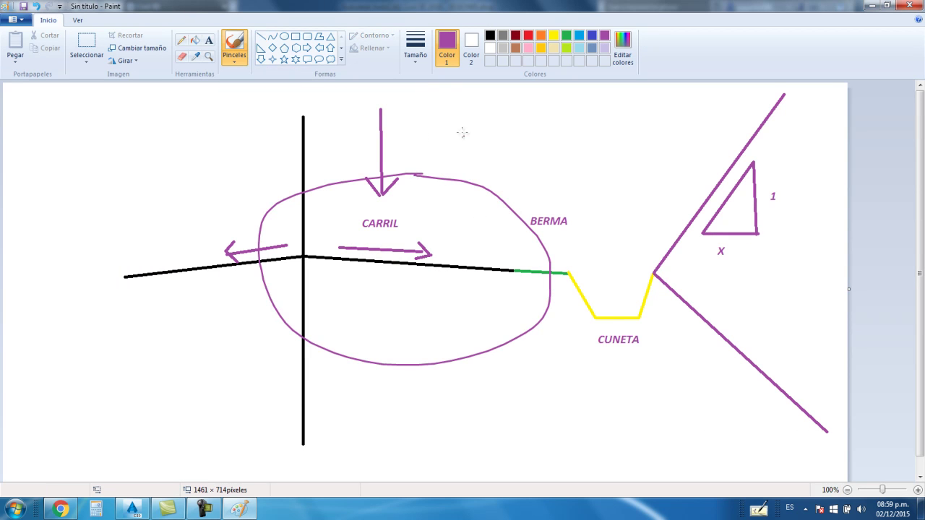
{"action": "key", "text": "ctrl+z"}
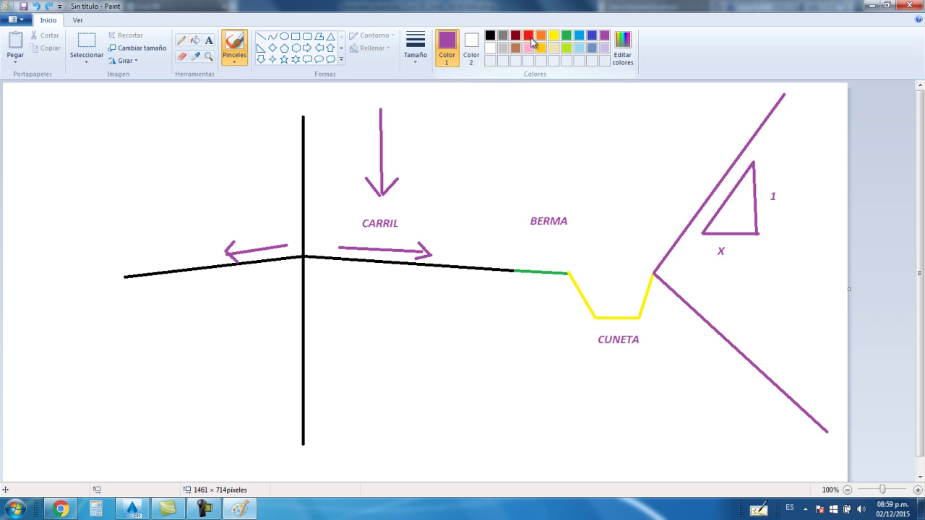
{"action": "left_click", "coordinate": [528, 35]}
{"action": "left_click_drag", "start_coordinate": [468, 207], "coordinate": [298, 211]}
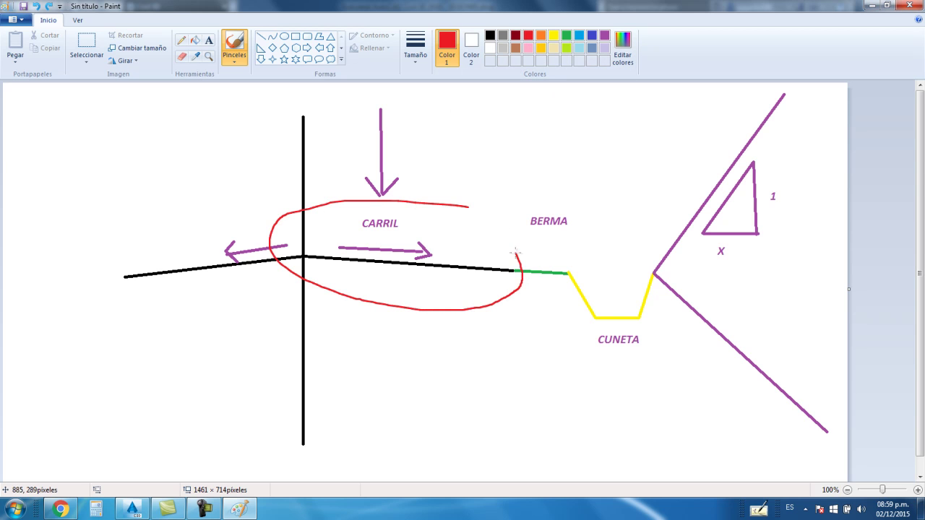
Step: Attach LaneFromTaperedMedian1 from the Lanes palette at the SECCION CARRETERA assembly marker
{"action": "left_click", "coordinate": [132, 509]}
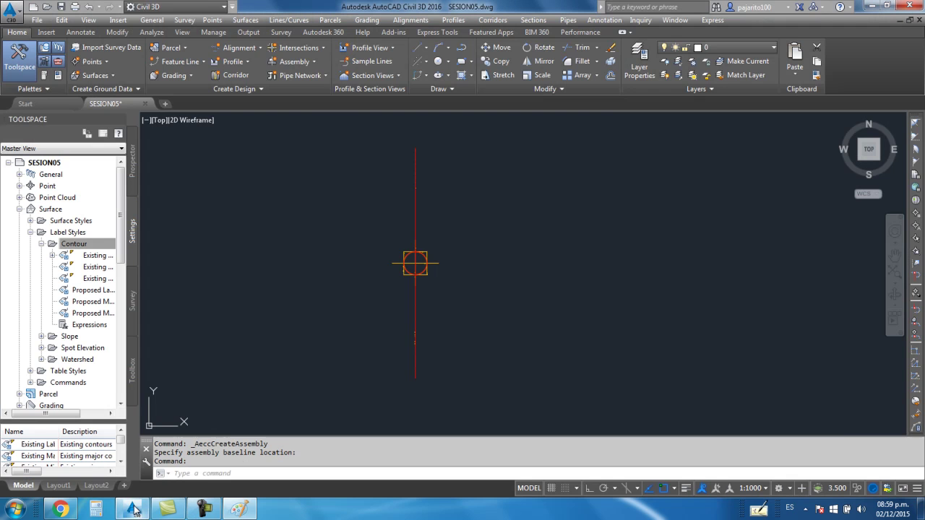
{"action": "left_click", "coordinate": [416, 194]}
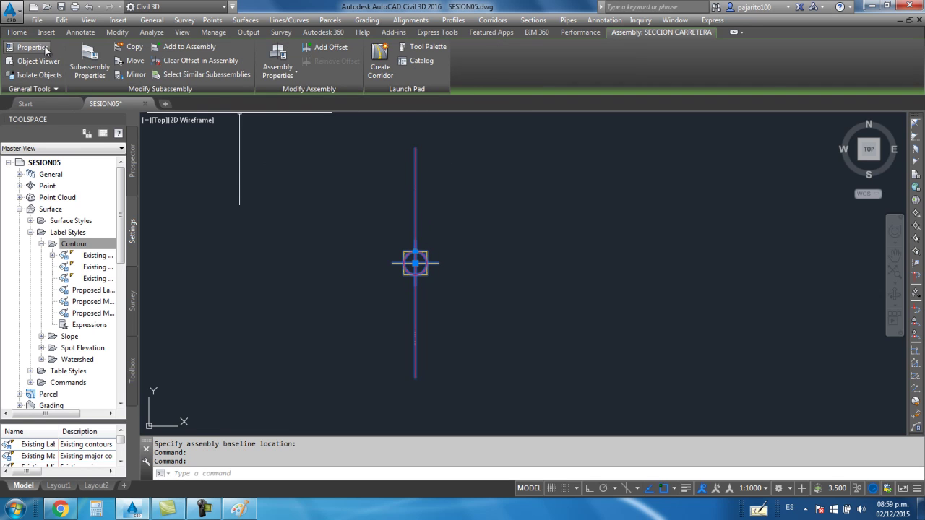
{"action": "left_click", "coordinate": [417, 49]}
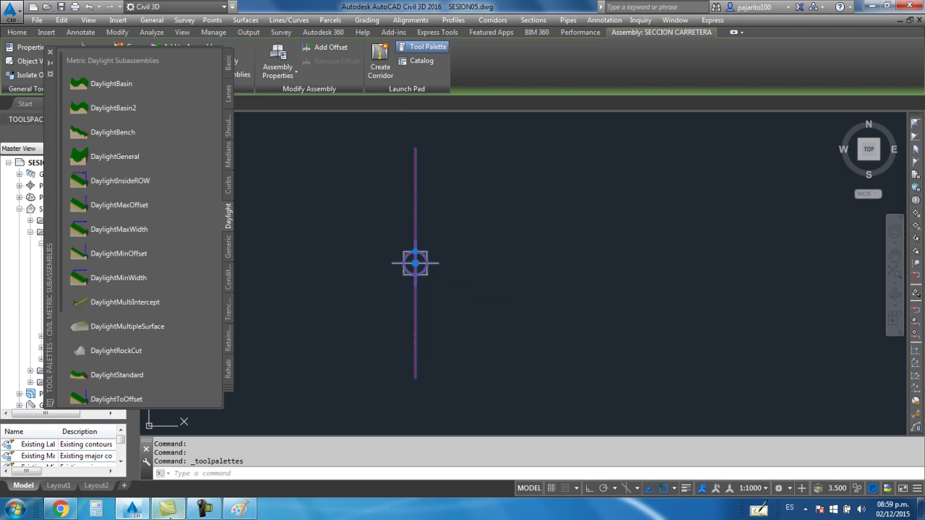
{"action": "left_click", "coordinate": [204, 508]}
{"action": "left_click", "coordinate": [900, 424]}
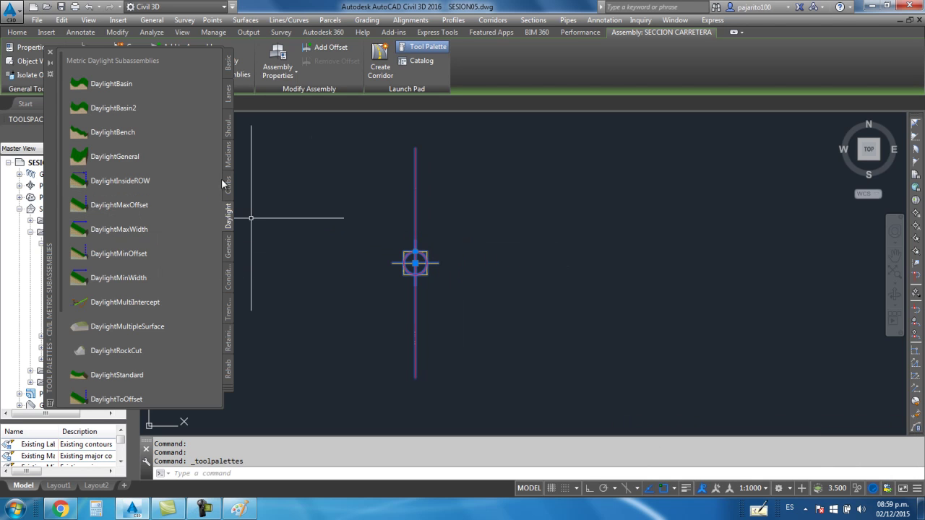
{"action": "left_click", "coordinate": [230, 96]}
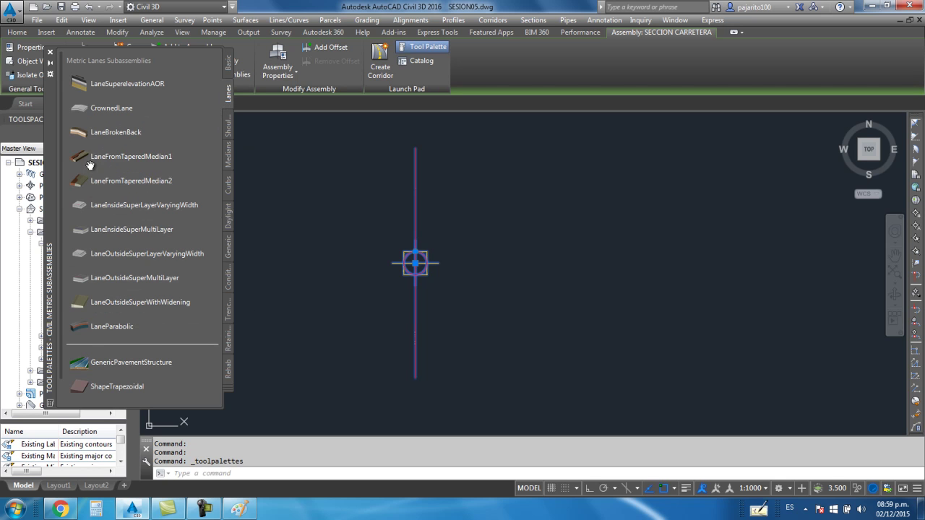
{"action": "left_click", "coordinate": [153, 156]}
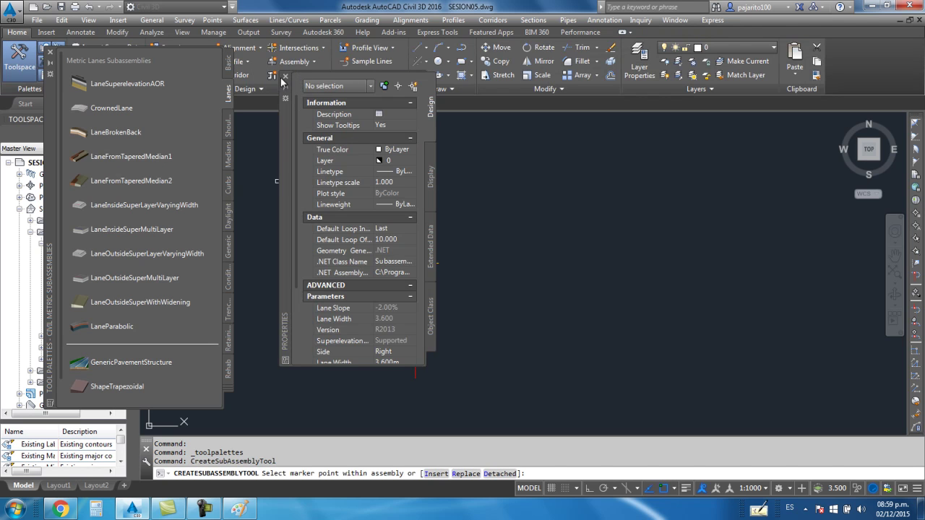
{"action": "left_click", "coordinate": [414, 214]}
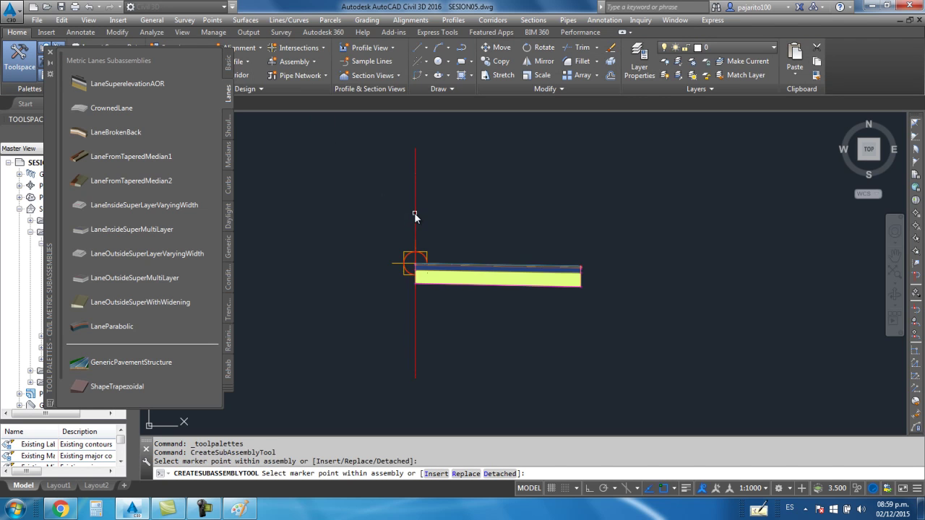
{"action": "left_click", "coordinate": [50, 52]}
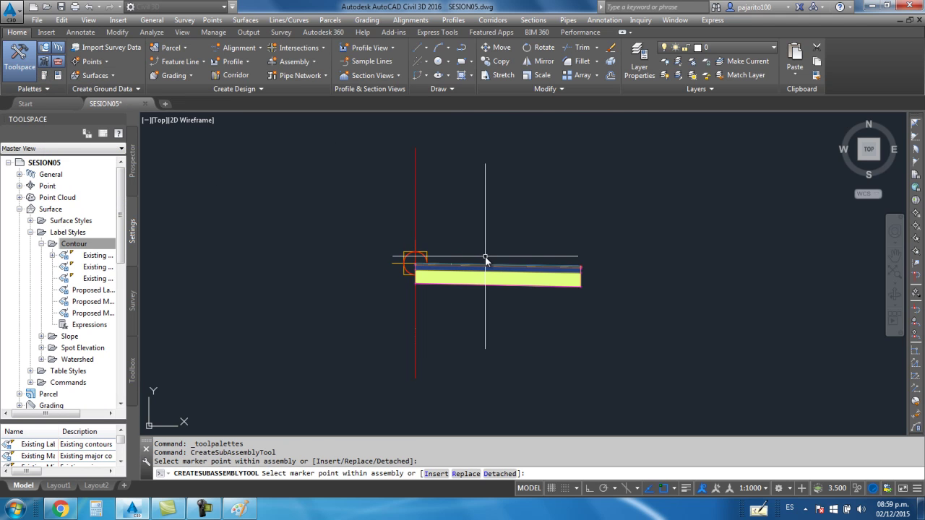
Step: End lane placement, circle the BERMA shoulder in red in Paint, and return to Civil 3D
{"action": "key", "text": "Escape"}
{"action": "left_click", "coordinate": [239, 509]}
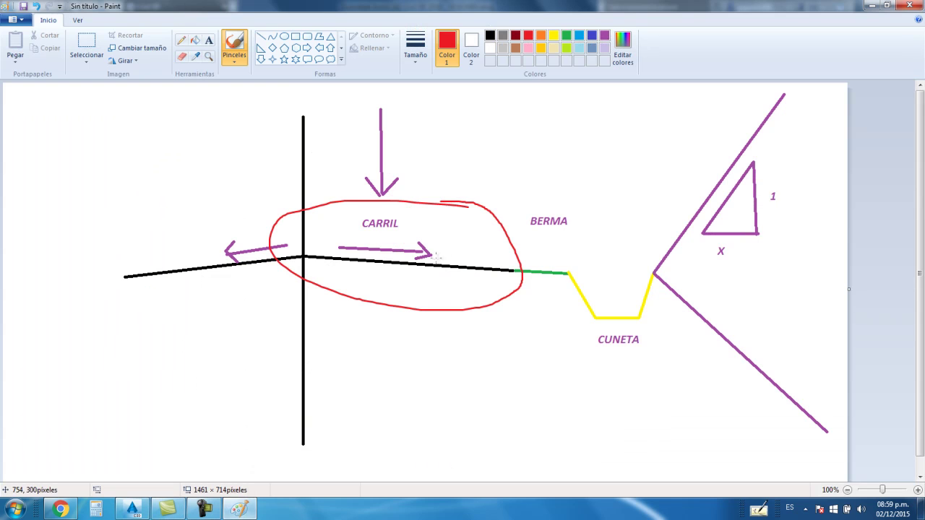
{"action": "left_click", "coordinate": [132, 508]}
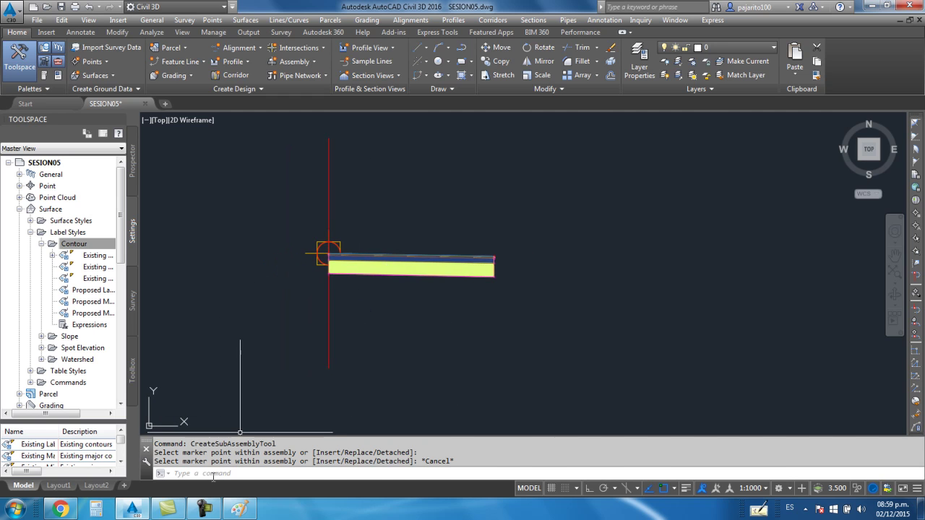
{"action": "left_click", "coordinate": [239, 509]}
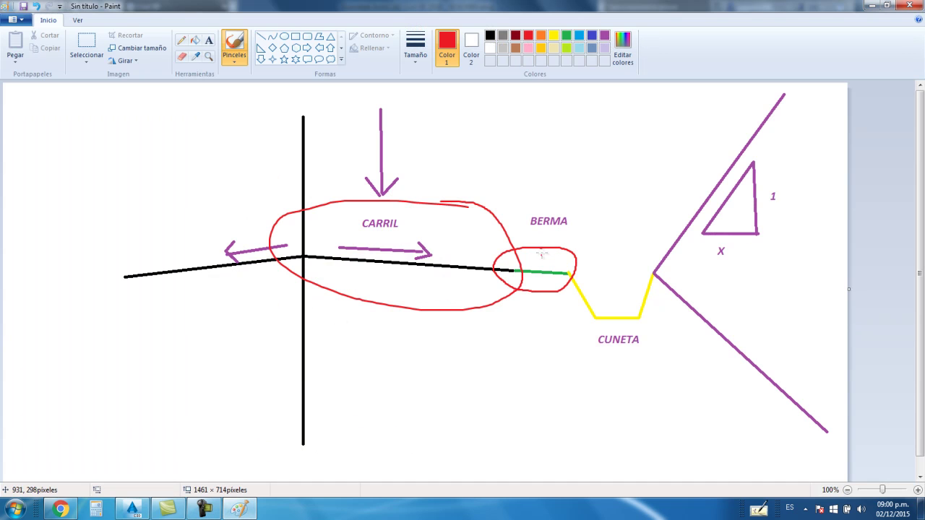
{"action": "left_click", "coordinate": [135, 508]}
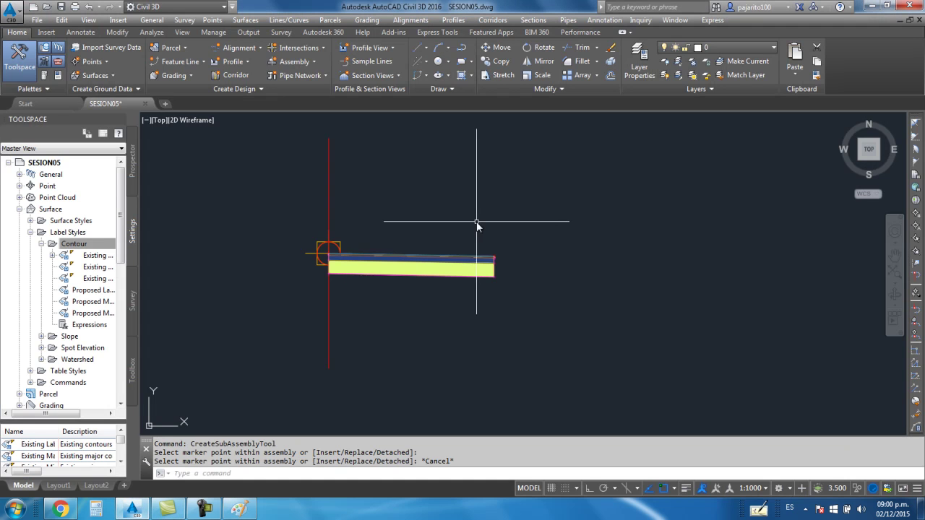
{"action": "left_click", "coordinate": [328, 178]}
Step: Place ShoulderExtendSubbase from the Shoulders palette at the lane's outer edge, then end placement
{"action": "left_click", "coordinate": [335, 154]}
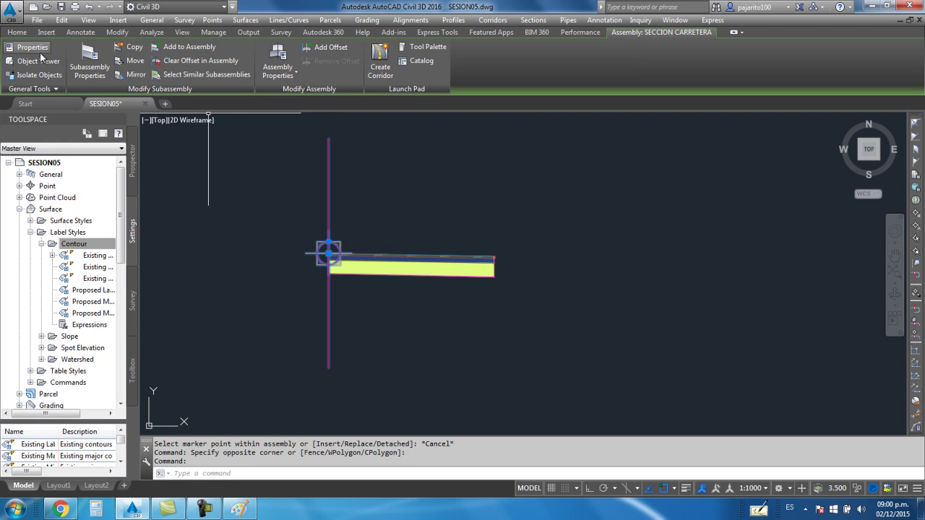
{"action": "left_click", "coordinate": [425, 47]}
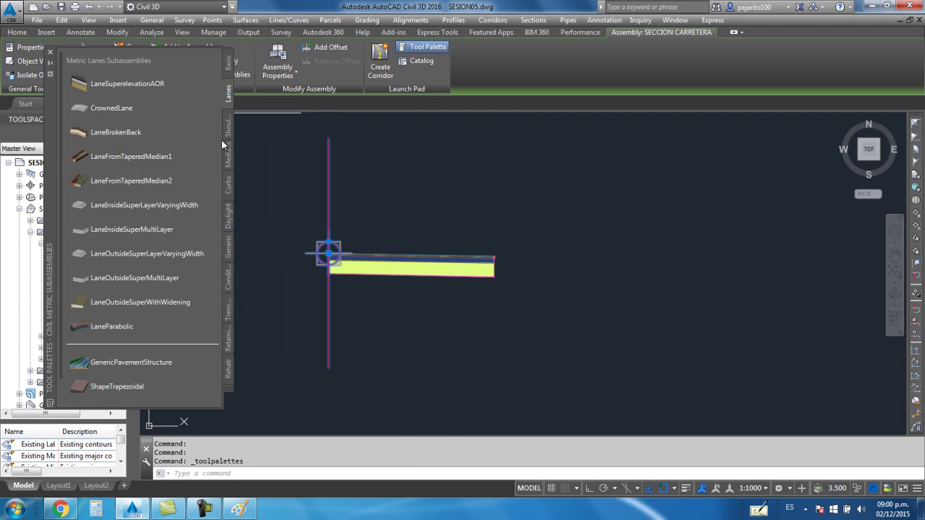
{"action": "left_click", "coordinate": [228, 128]}
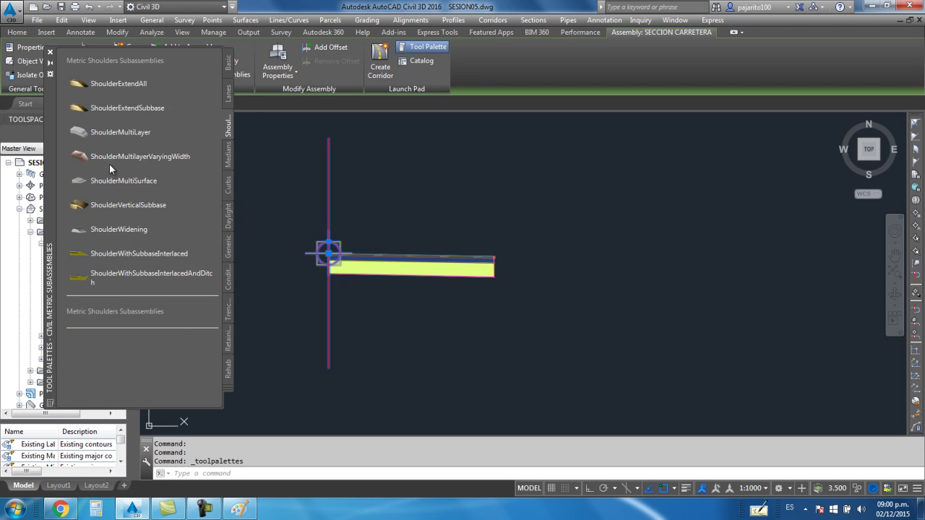
{"action": "left_click", "coordinate": [228, 64]}
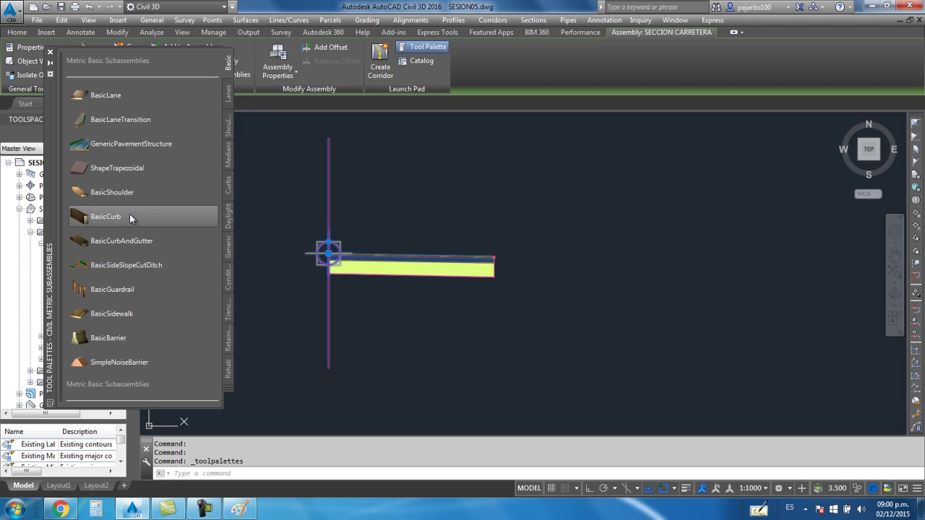
{"action": "left_click", "coordinate": [228, 126]}
{"action": "left_click", "coordinate": [141, 106]}
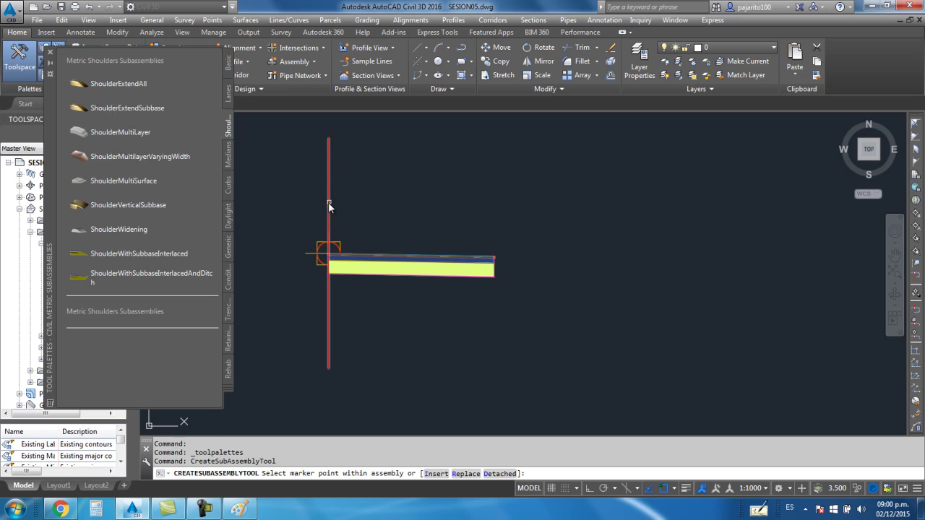
{"action": "scroll", "coordinate": [506, 270], "scroll_direction": "up", "scroll_amount": 4}
{"action": "scroll", "coordinate": [477, 238], "scroll_direction": "up", "scroll_amount": 5}
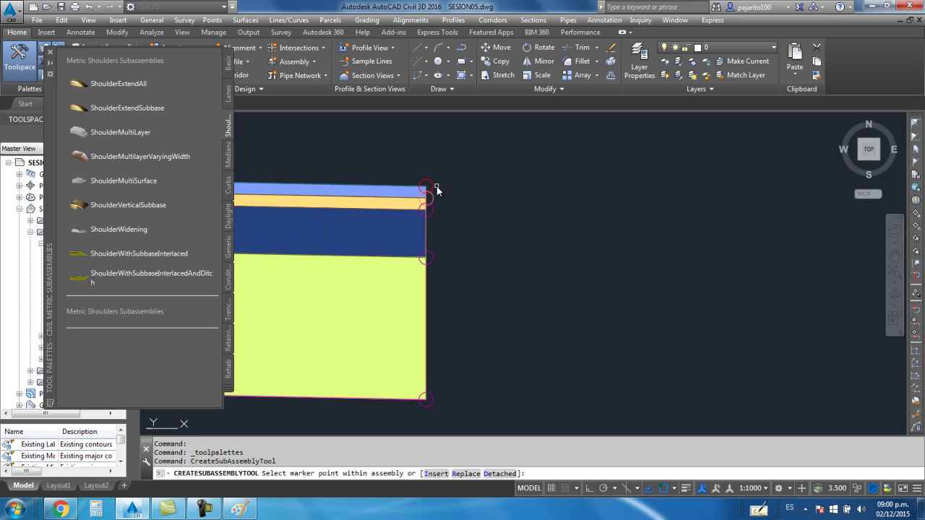
{"action": "scroll", "coordinate": [437, 190], "scroll_direction": "down", "scroll_amount": 2}
{"action": "scroll", "coordinate": [433, 196], "scroll_direction": "down", "scroll_amount": 3}
{"action": "scroll", "coordinate": [472, 246], "scroll_direction": "down", "scroll_amount": 2}
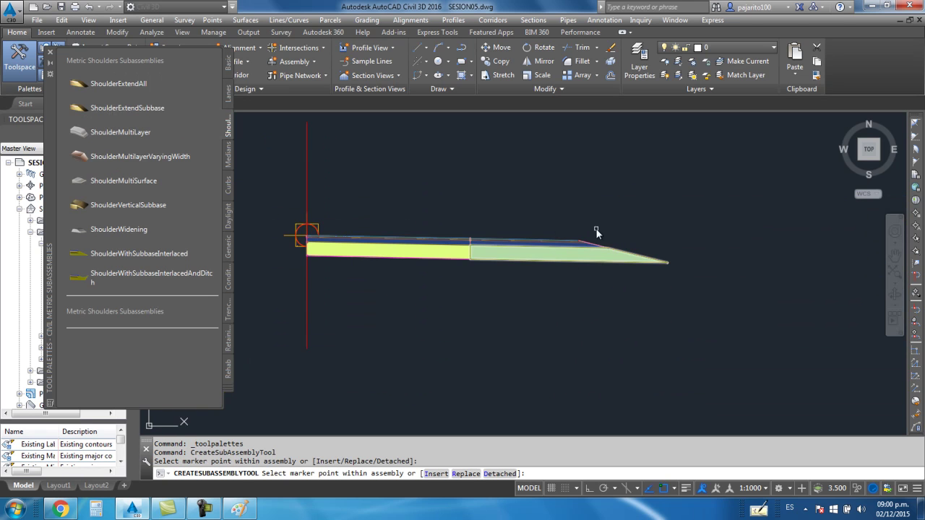
{"action": "scroll", "coordinate": [528, 242], "scroll_direction": "up", "scroll_amount": 2}
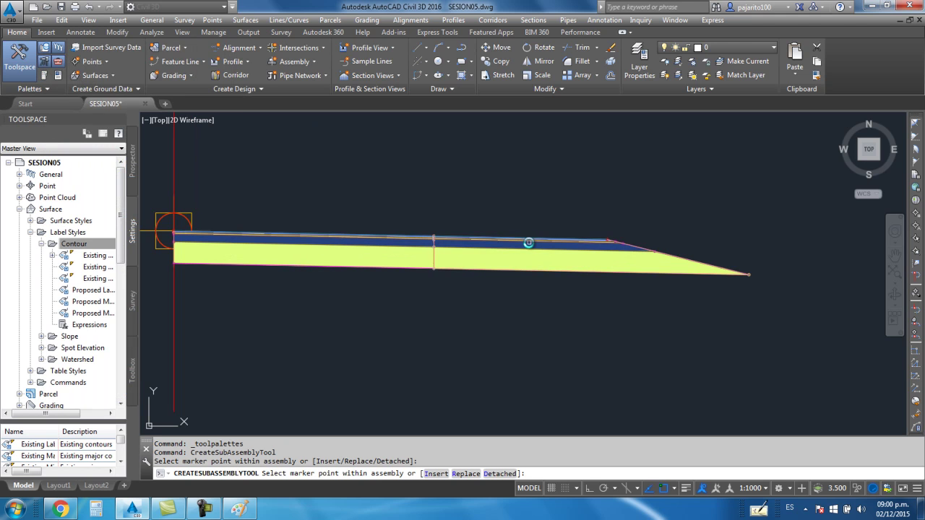
{"action": "key", "text": "Escape"}
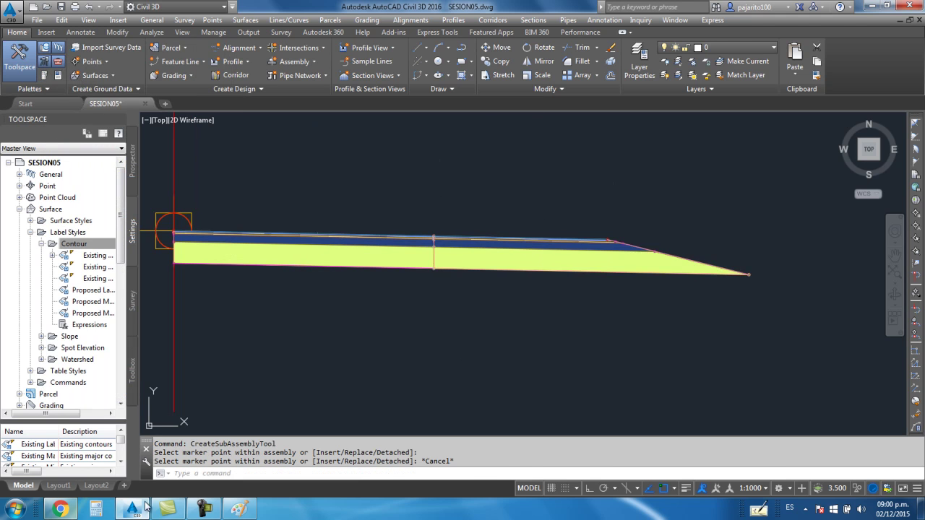
Step: Loop the CUNETA ditch and side slopes in red in Paint, then return to Civil 3D
{"action": "left_click", "coordinate": [238, 511]}
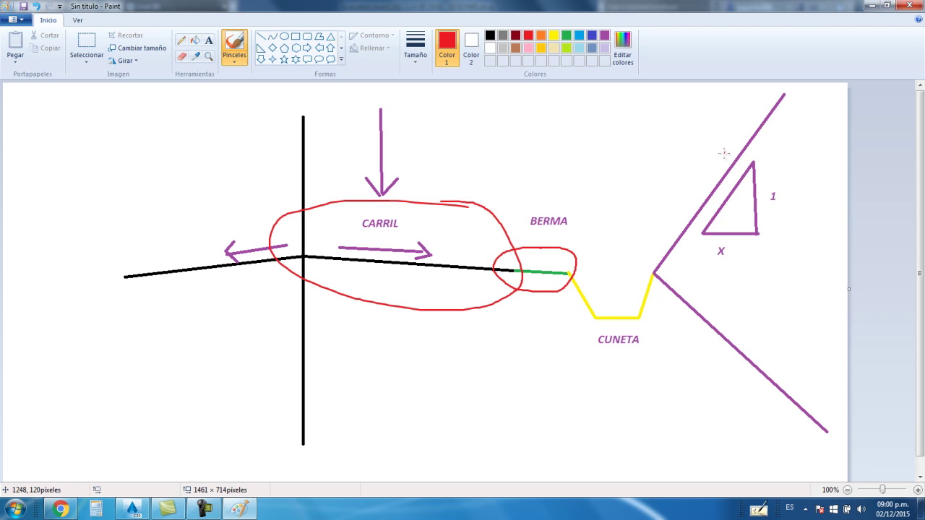
{"action": "mouse_move", "coordinate": [765, 91]}
{"action": "left_mouse_down"}
{"action": "mouse_move", "coordinate": [835, 270]}
{"action": "mouse_move", "coordinate": [799, 100]}
{"action": "left_mouse_up"}
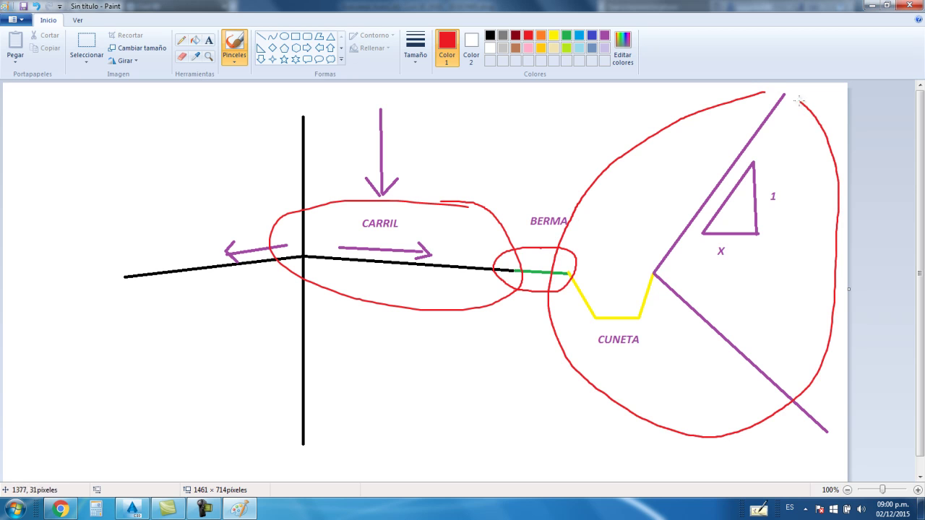
{"action": "left_click", "coordinate": [131, 508]}
{"action": "scroll", "coordinate": [433, 275], "scroll_direction": "down", "scroll_amount": 1}
Step: Attach BasicSideSlopeCutDitch from the Basic palette at the shoulder's outer end
{"action": "scroll", "coordinate": [375, 266], "scroll_direction": "down", "scroll_amount": 2}
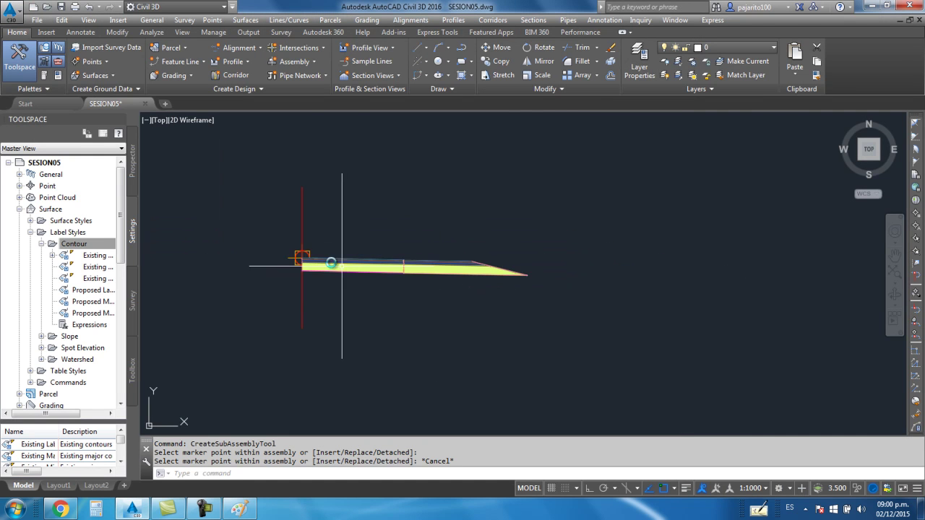
{"action": "left_click", "coordinate": [302, 257]}
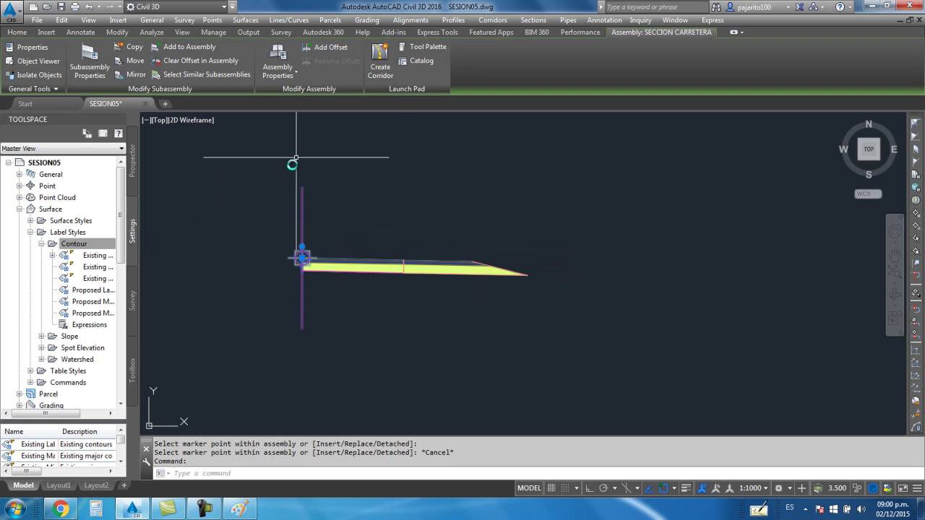
{"action": "left_click", "coordinate": [430, 47]}
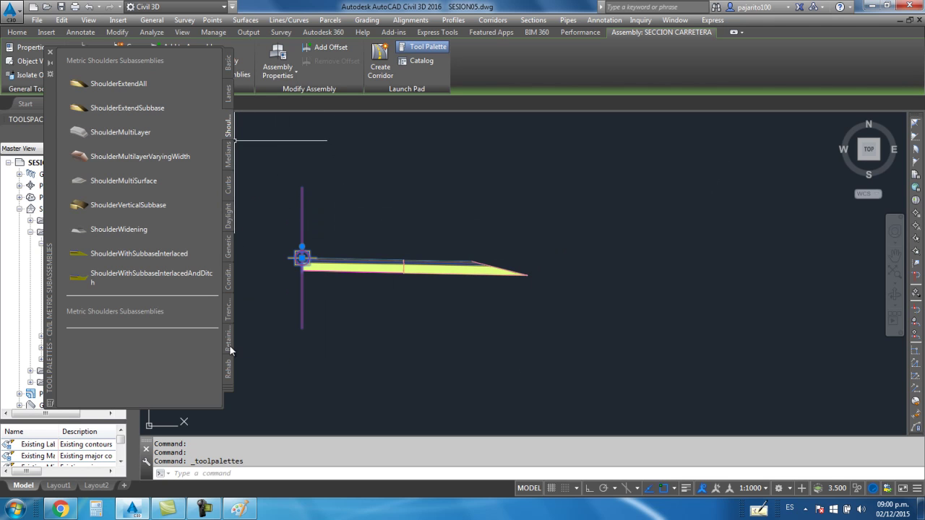
{"action": "left_click", "coordinate": [228, 216]}
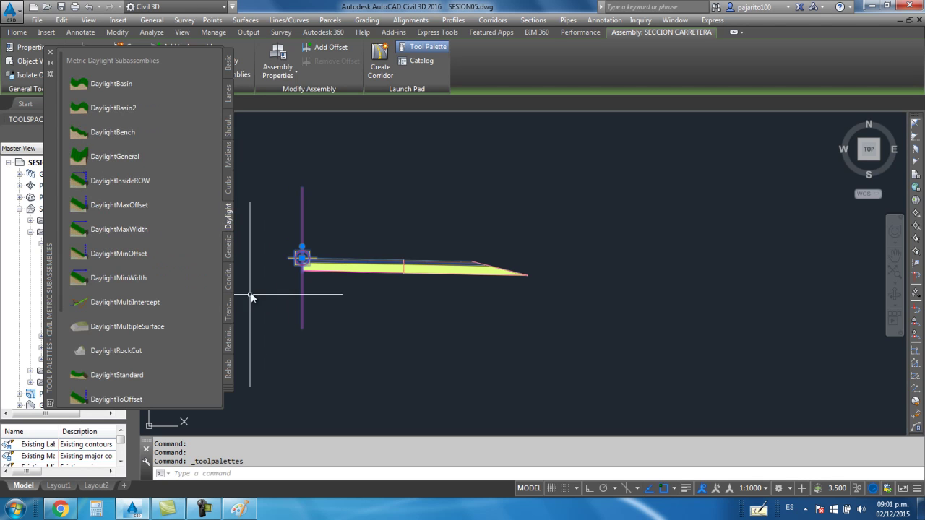
{"action": "left_click", "coordinate": [230, 65]}
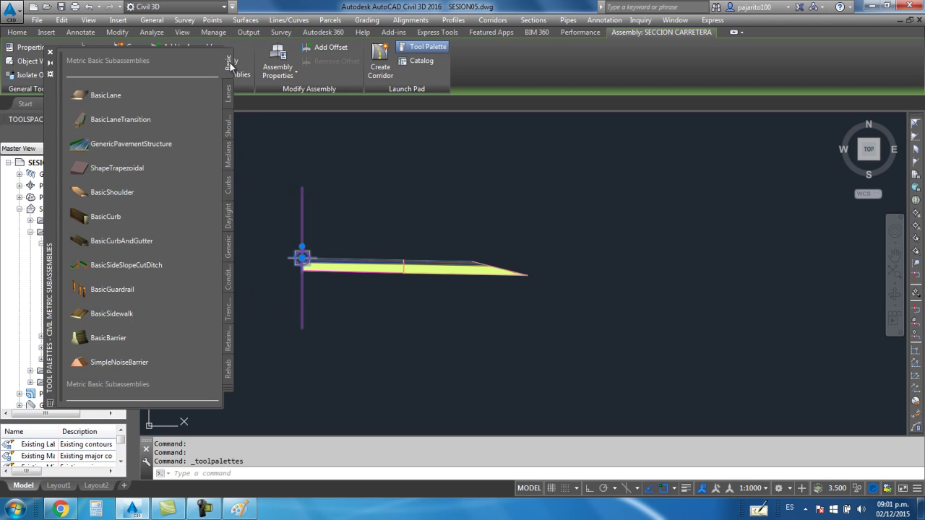
{"action": "left_click", "coordinate": [98, 270]}
{"action": "scroll", "coordinate": [555, 269], "scroll_direction": "up", "scroll_amount": 2}
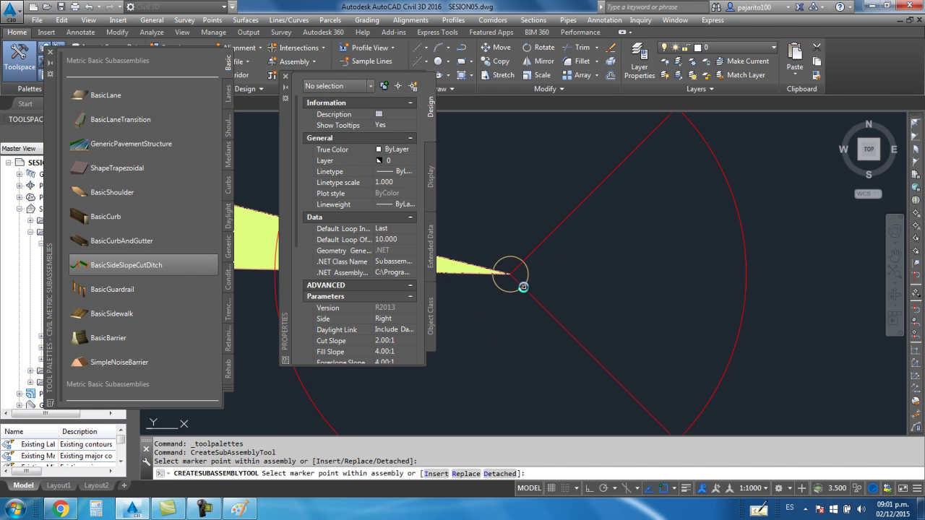
{"action": "left_click", "coordinate": [554, 265]}
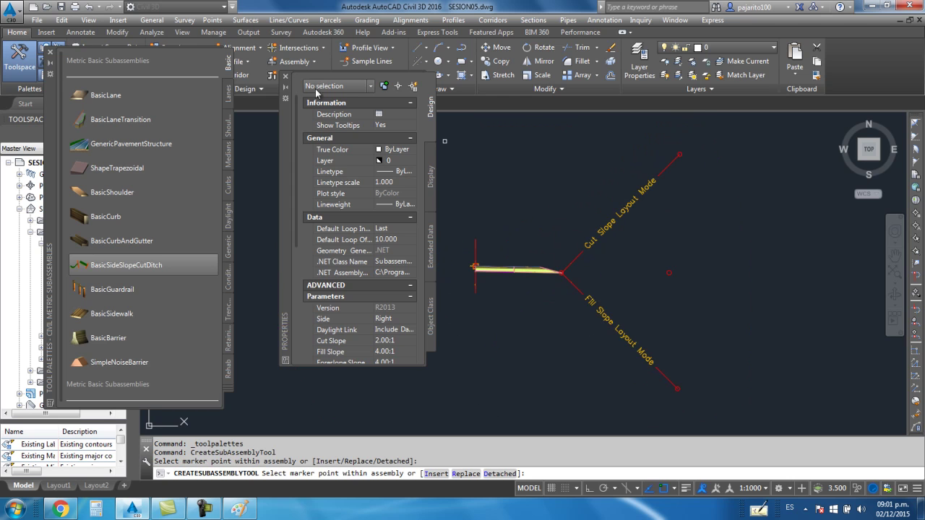
{"action": "left_click", "coordinate": [286, 76]}
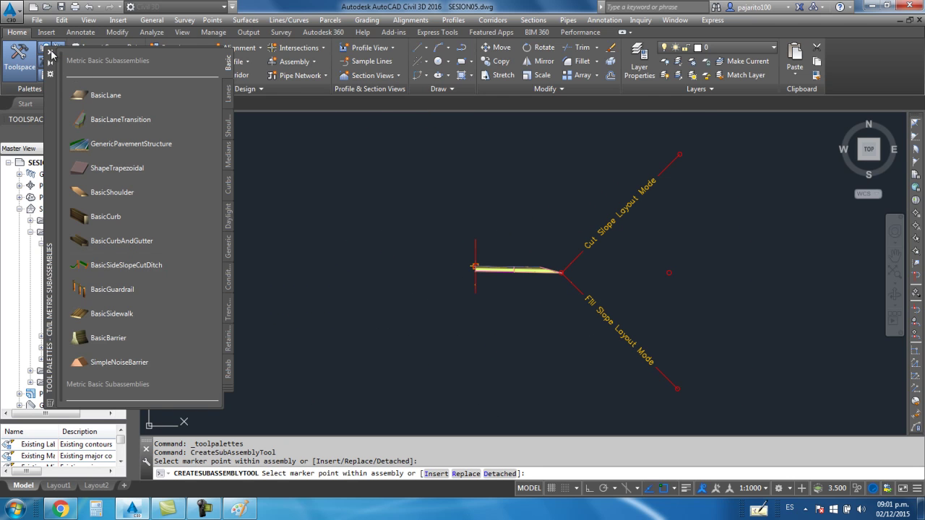
{"action": "left_click", "coordinate": [50, 52]}
{"action": "key", "text": "Escape"}
Step: Zoom and pan to recentre the assembly and inspect the new cut and fill slopes
{"action": "scroll", "coordinate": [527, 282], "scroll_direction": "up", "scroll_amount": 2}
{"action": "scroll", "coordinate": [496, 243], "scroll_direction": "up", "scroll_amount": 2}
{"action": "scroll", "coordinate": [433, 217], "scroll_direction": "up", "scroll_amount": 2}
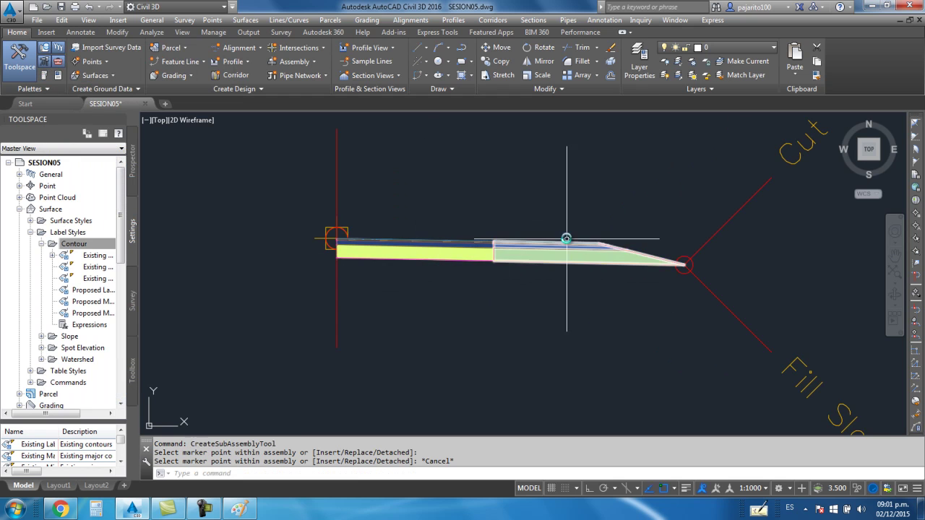
{"action": "middle_click_drag", "start_coordinate": [586, 256], "coordinate": [458, 264]}
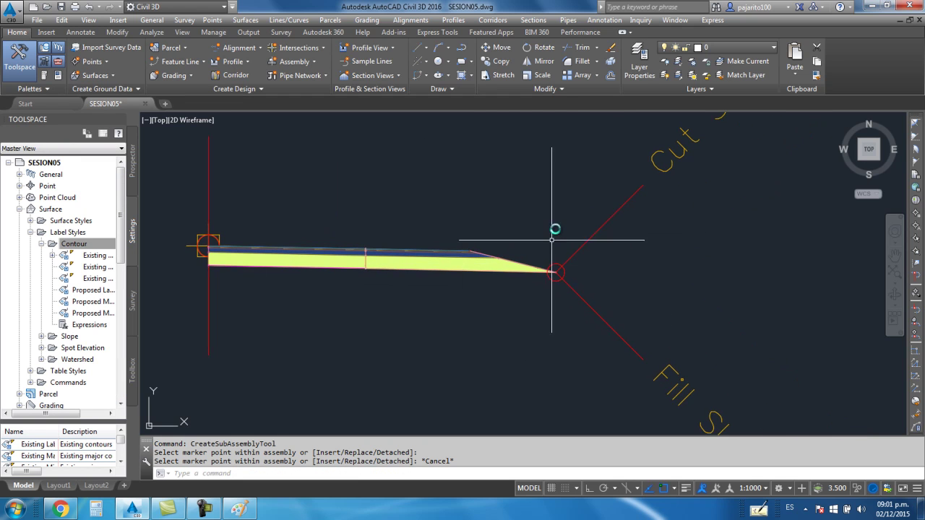
{"action": "scroll", "coordinate": [614, 278], "scroll_direction": "down", "scroll_amount": 1}
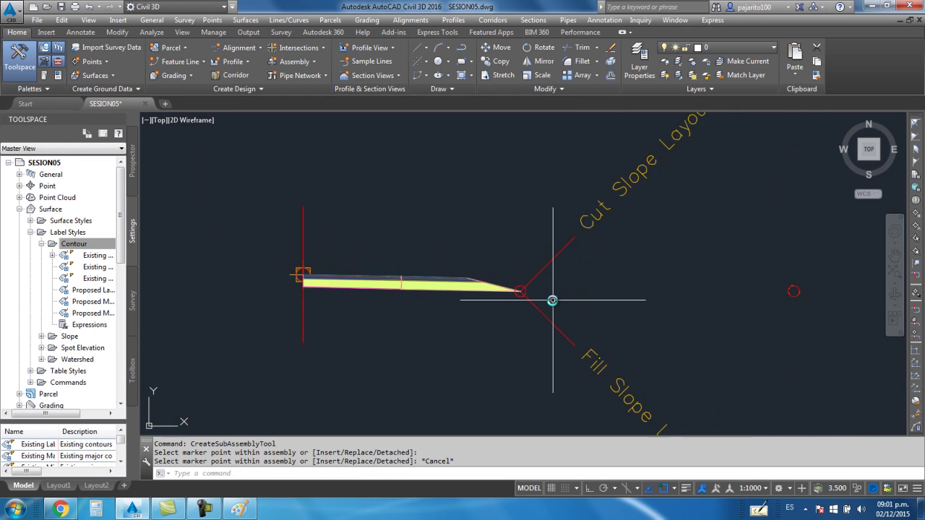
{"action": "scroll", "coordinate": [545, 304], "scroll_direction": "up", "scroll_amount": 2}
{"action": "scroll", "coordinate": [506, 292], "scroll_direction": "up", "scroll_amount": 3}
{"action": "scroll", "coordinate": [570, 295], "scroll_direction": "down", "scroll_amount": 3}
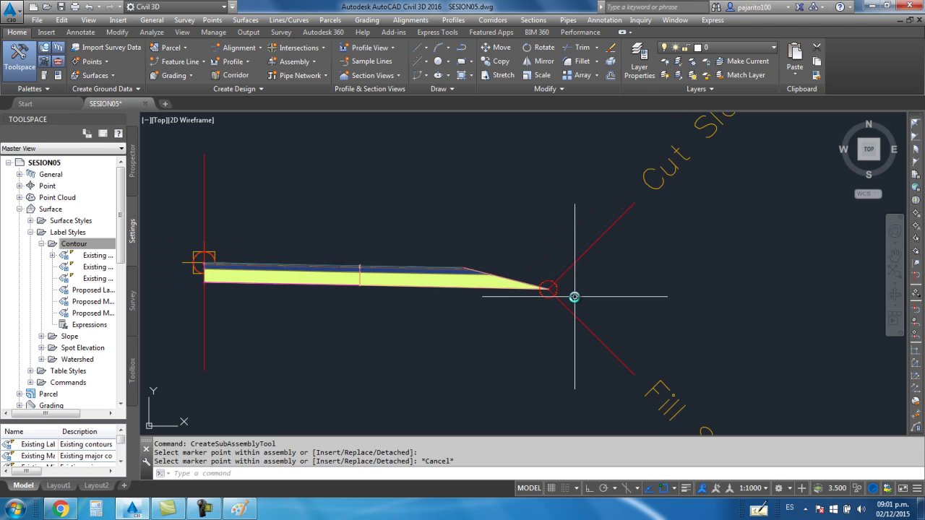
{"action": "scroll", "coordinate": [561, 296], "scroll_direction": "down", "scroll_amount": 2}
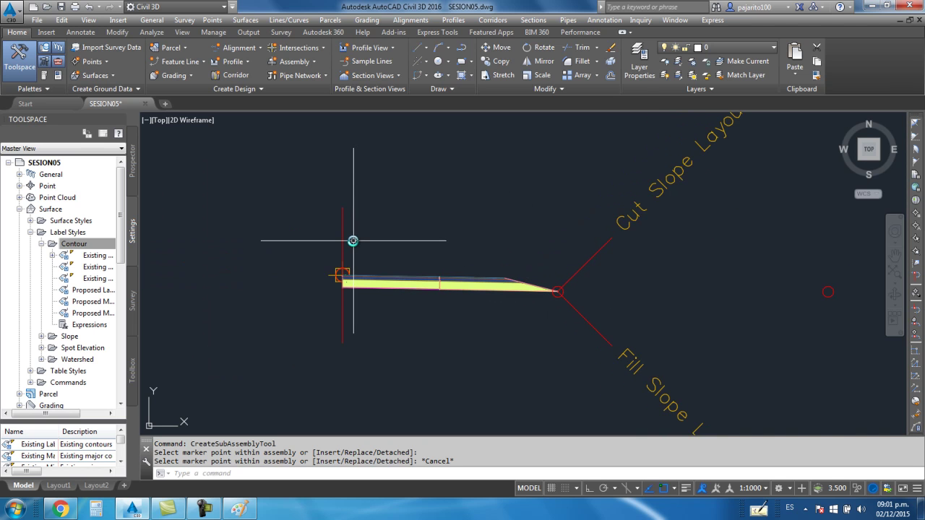
{"action": "mouse_move", "coordinate": [352, 240]}
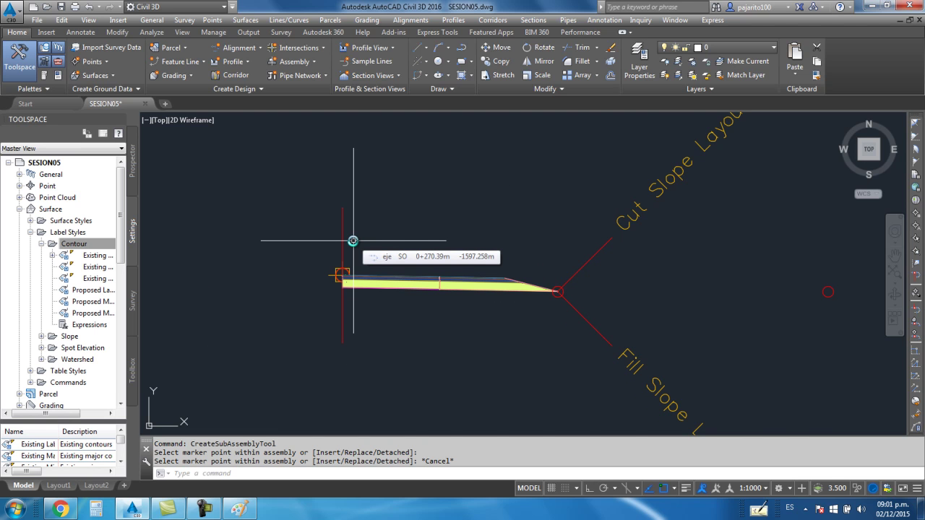
Step: Replace the red circles with a red line under the lane labelled 3.50m
{"action": "left_click", "coordinate": [239, 509]}
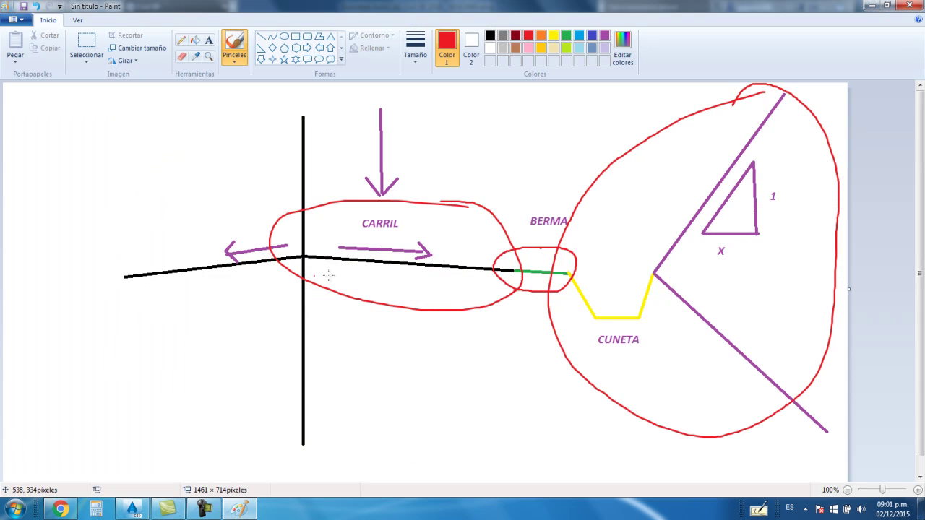
{"action": "key", "text": "ctrl+z"}
{"action": "key", "text": "ctrl+z"}
{"action": "key", "text": "ctrl+z"}
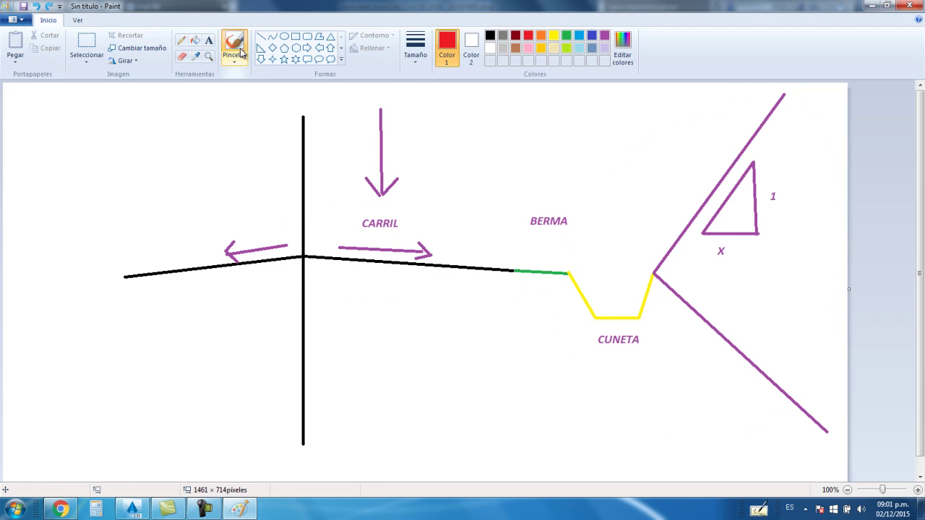
{"action": "left_click", "coordinate": [261, 36]}
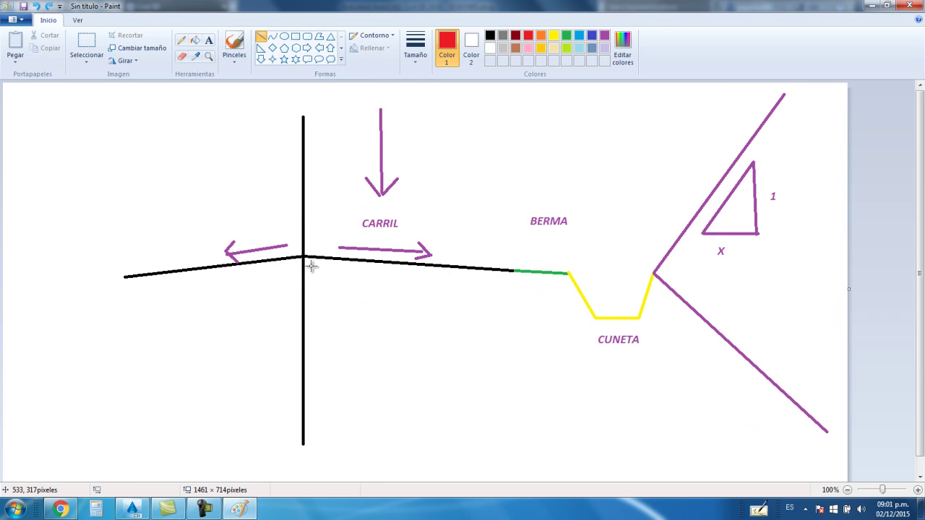
{"action": "left_click_drag", "start_coordinate": [309, 271], "coordinate": [510, 283]}
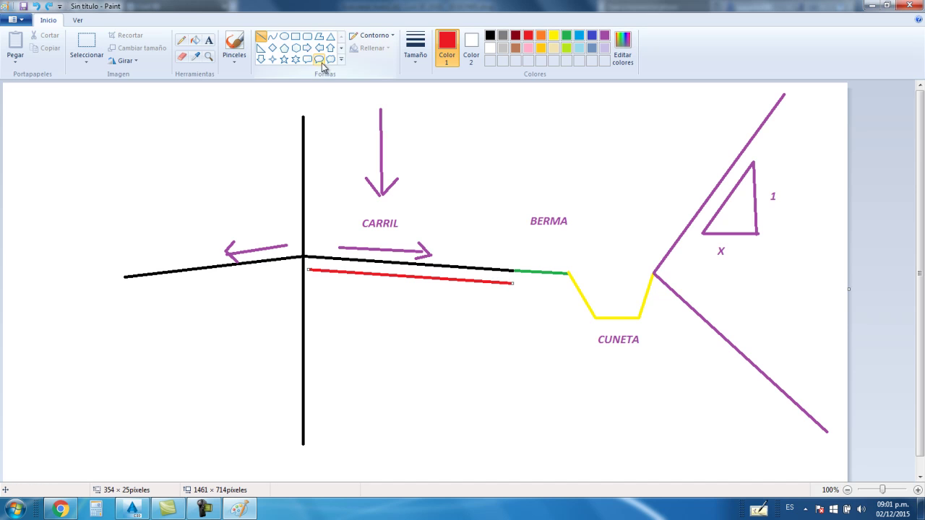
{"action": "left_click", "coordinate": [208, 40]}
{"action": "left_click", "coordinate": [355, 292]}
{"action": "type", "text": "3.50m"}
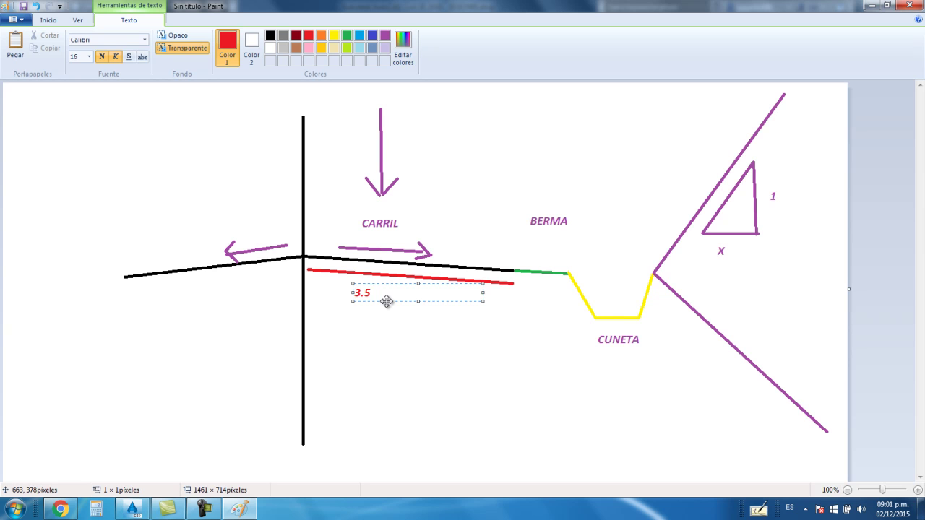
{"action": "left_click", "coordinate": [427, 175]}
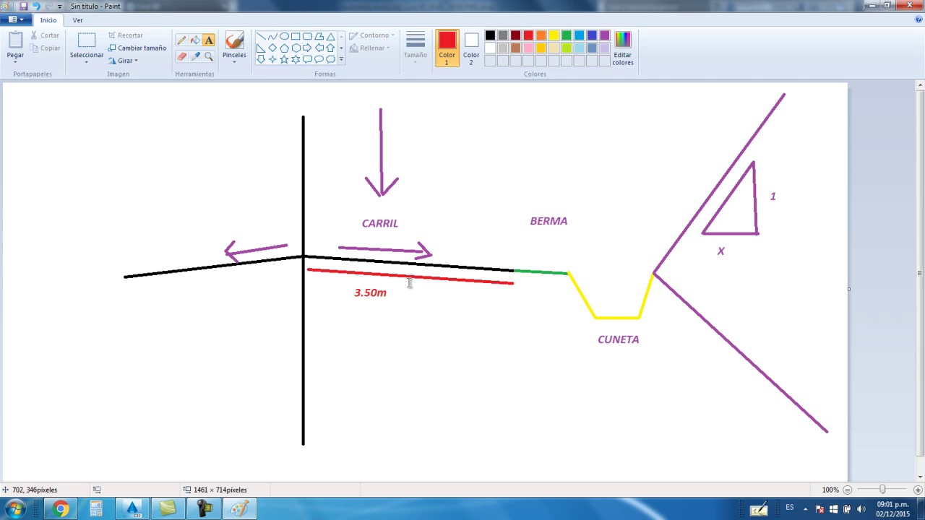
Step: Open the Assembly Properties of the SECCION CARRETERA road assembly from its right-click menu
{"action": "left_click", "coordinate": [134, 509]}
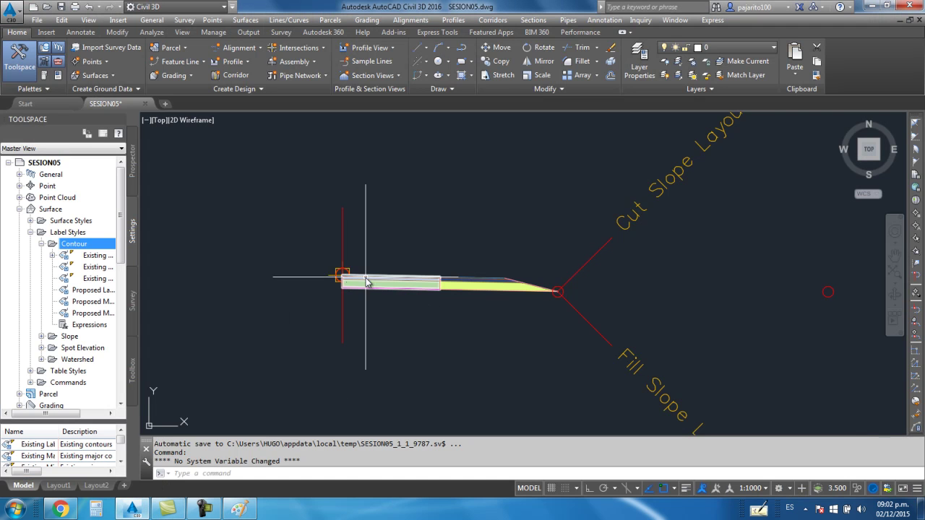
{"action": "scroll", "coordinate": [340, 275], "scroll_direction": "up", "scroll_amount": 2}
{"action": "left_click", "coordinate": [336, 226]}
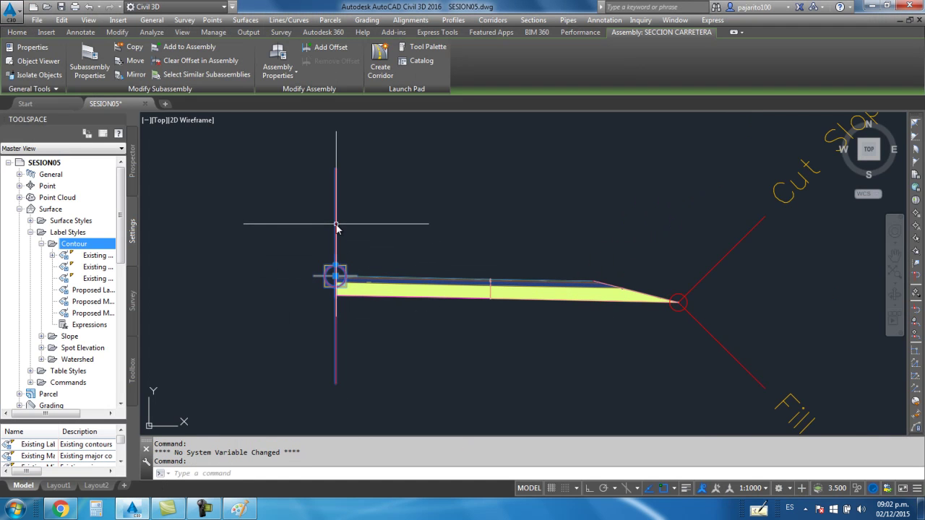
{"action": "right_click", "coordinate": [337, 228]}
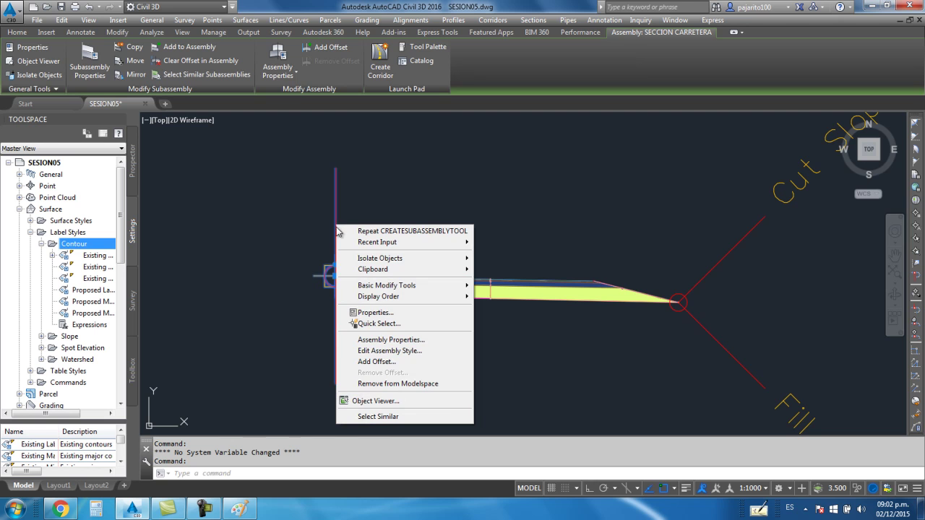
{"action": "left_click", "coordinate": [390, 340]}
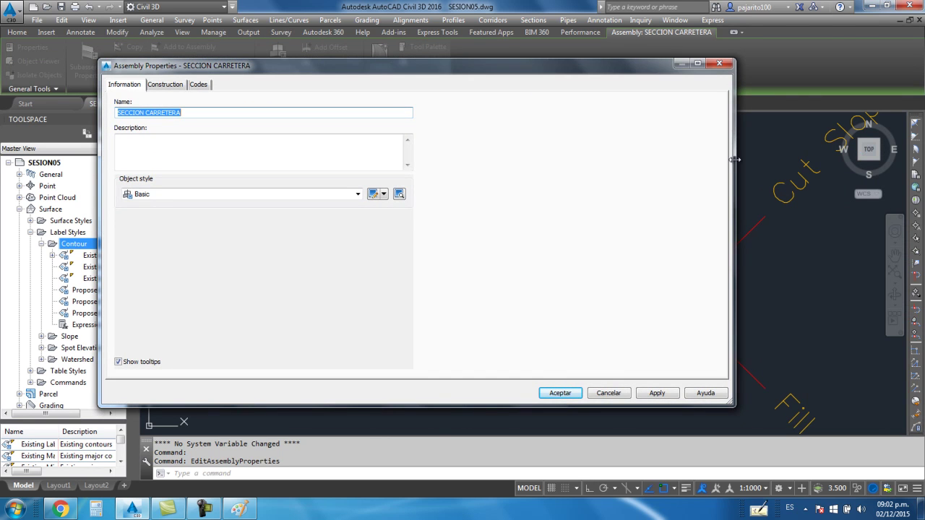
Step: Resize and move the Assembly Properties dialog aside, then show its Construction subassembly tree
{"action": "left_click_drag", "start_coordinate": [734, 160], "coordinate": [416, 162]}
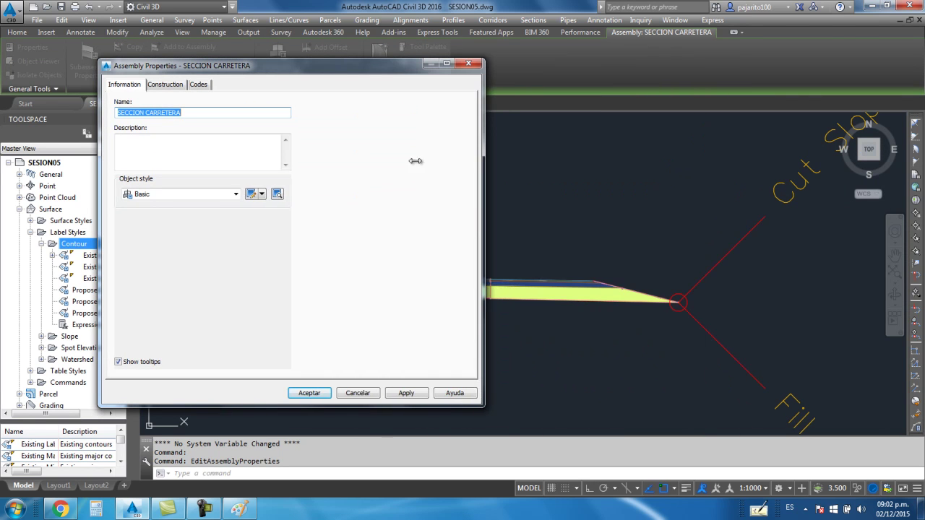
{"action": "left_click_drag", "start_coordinate": [375, 70], "coordinate": [226, 71]}
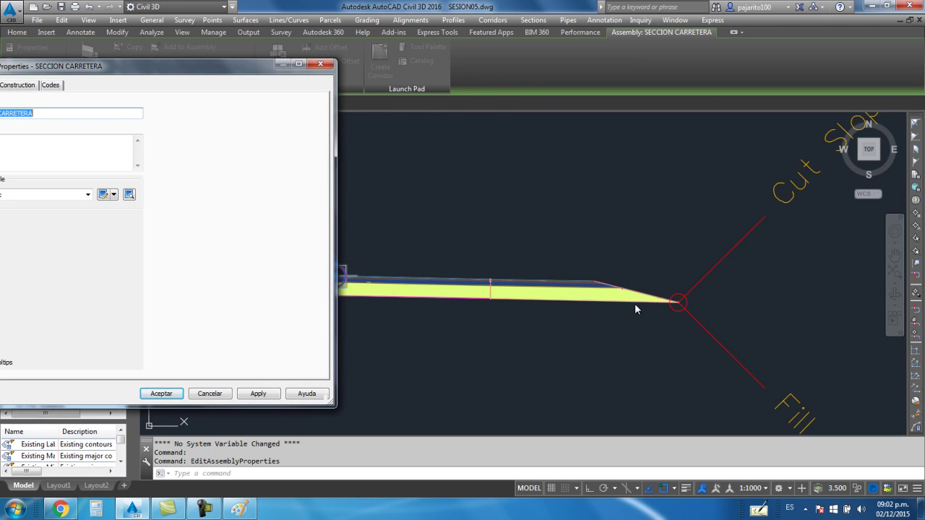
{"action": "left_click_drag", "start_coordinate": [152, 67], "coordinate": [361, 54]}
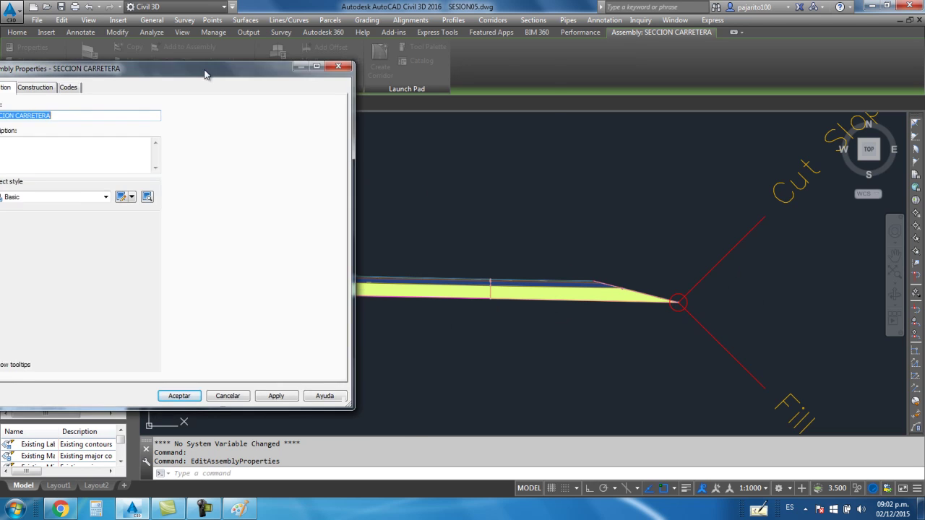
{"action": "left_click", "coordinate": [230, 73]}
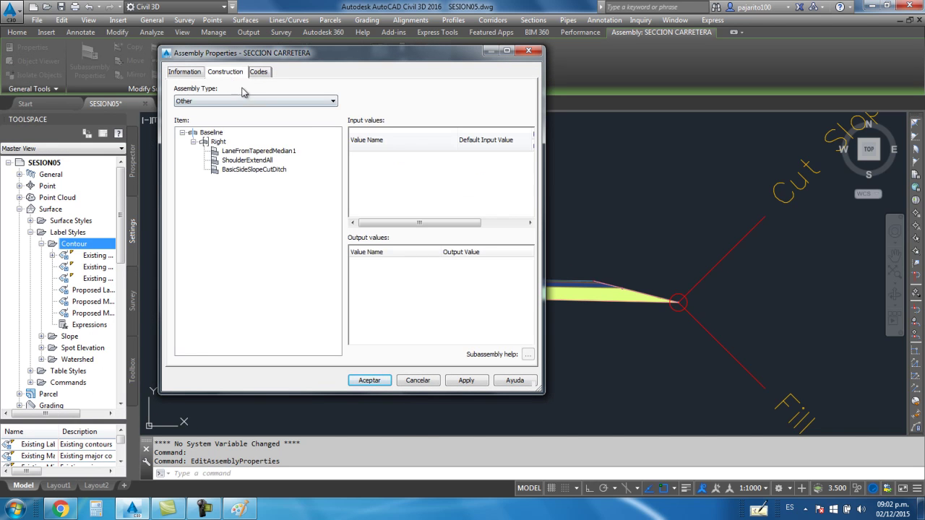
Step: Review LaneFromTaperedMedian1, ShoulderExtendAll and BasicSideSlopeCutDitch parameters in the tree, twice over
{"action": "left_click", "coordinate": [244, 151]}
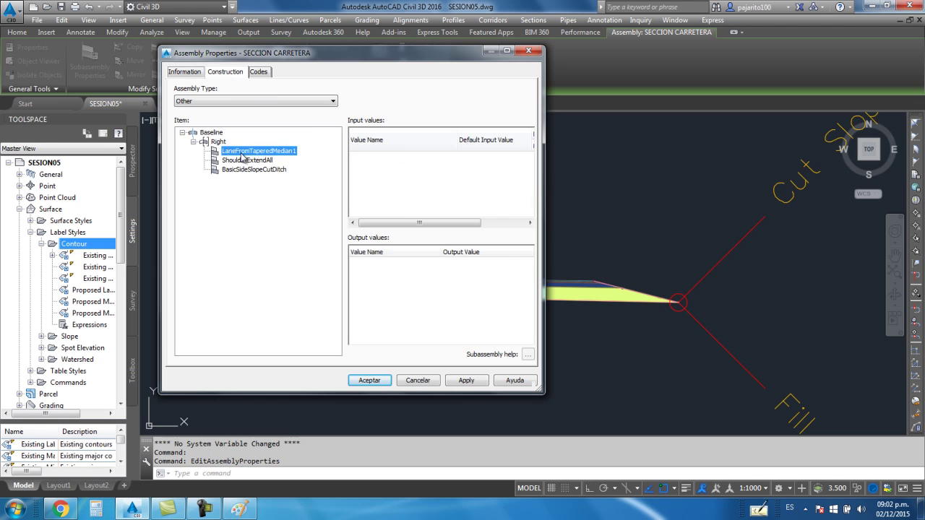
{"action": "left_click", "coordinate": [246, 160]}
{"action": "left_click", "coordinate": [253, 169]}
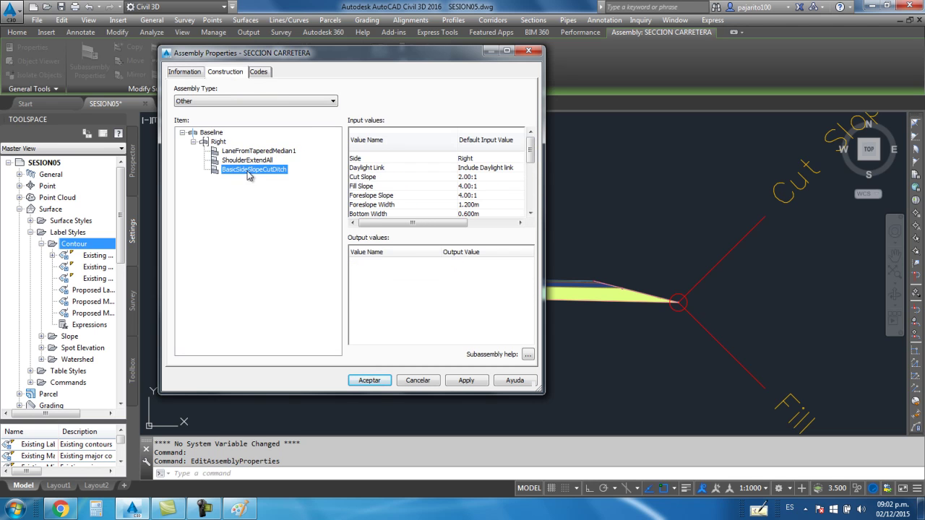
{"action": "left_click", "coordinate": [266, 152]}
{"action": "left_click", "coordinate": [265, 160]}
{"action": "left_click", "coordinate": [266, 169]}
Step: Show LaneFromTaperedMedian1 inputs in a maximized dialog, checking Side and selecting Lane Width 3.600m
{"action": "left_click_drag", "start_coordinate": [296, 55], "coordinate": [188, 40]}
{"action": "left_click", "coordinate": [108, 128]}
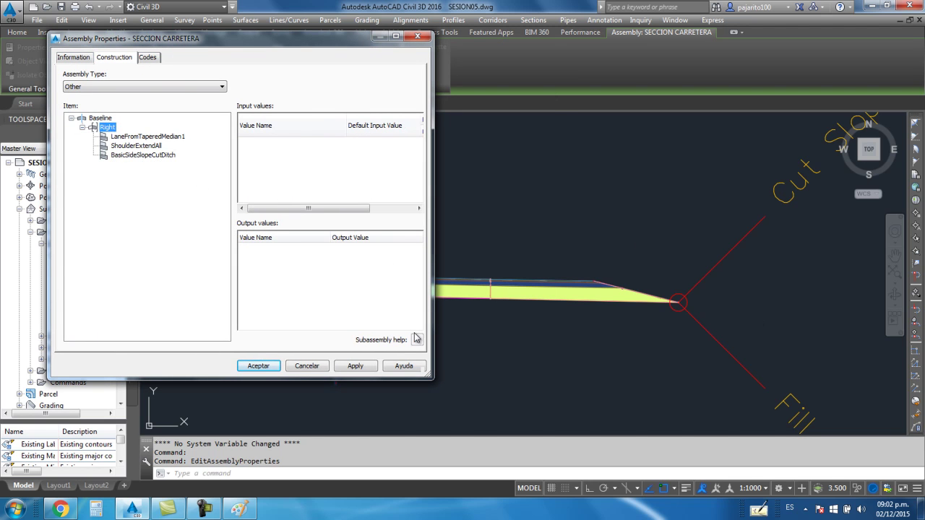
{"action": "left_click", "coordinate": [154, 136]}
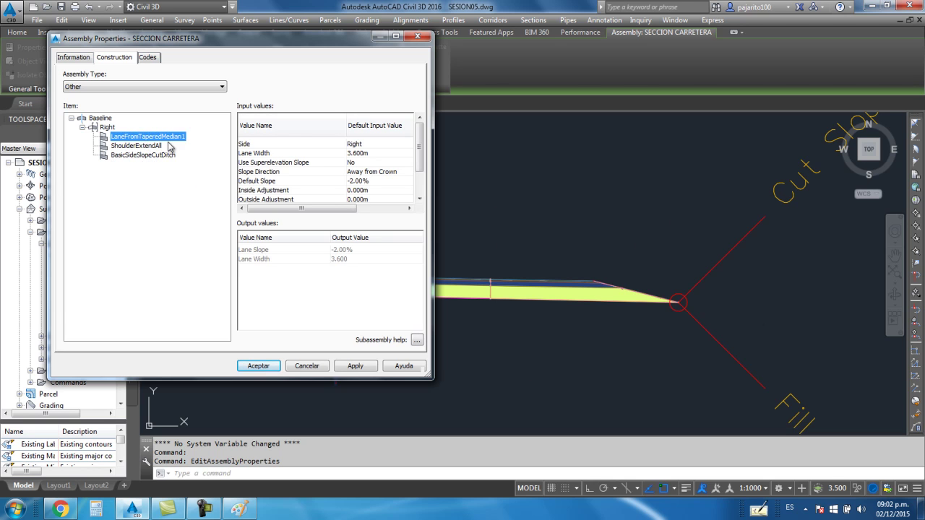
{"action": "left_click", "coordinate": [396, 35]}
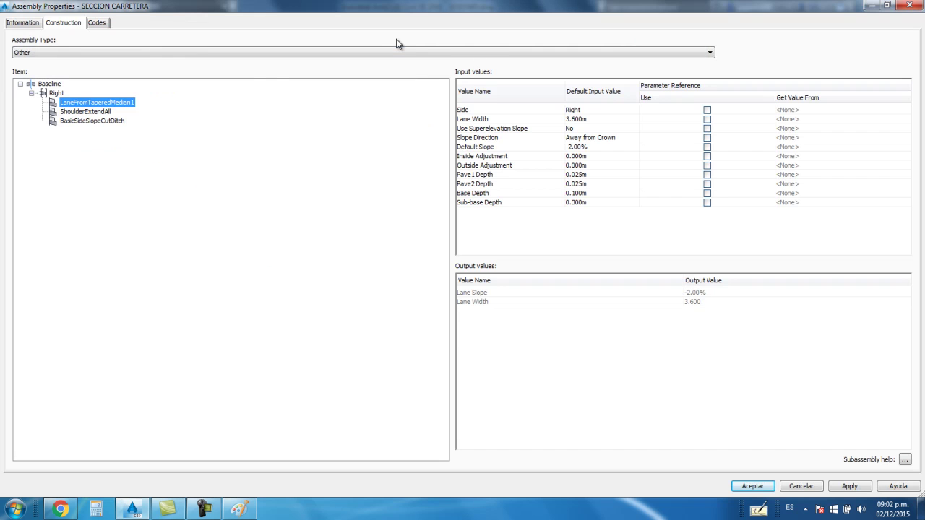
{"action": "left_click", "coordinate": [478, 112]}
{"action": "left_click", "coordinate": [583, 116]}
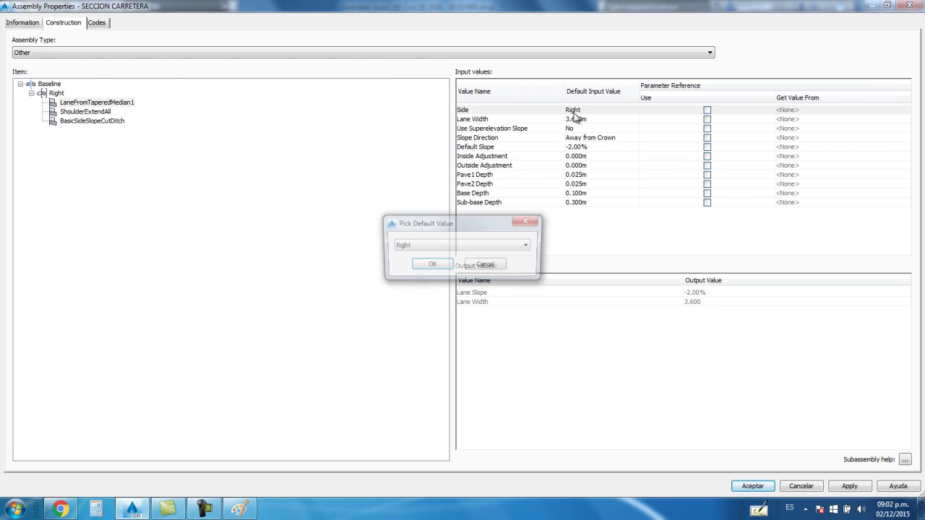
{"action": "left_click", "coordinate": [526, 224]}
{"action": "left_click", "coordinate": [475, 121]}
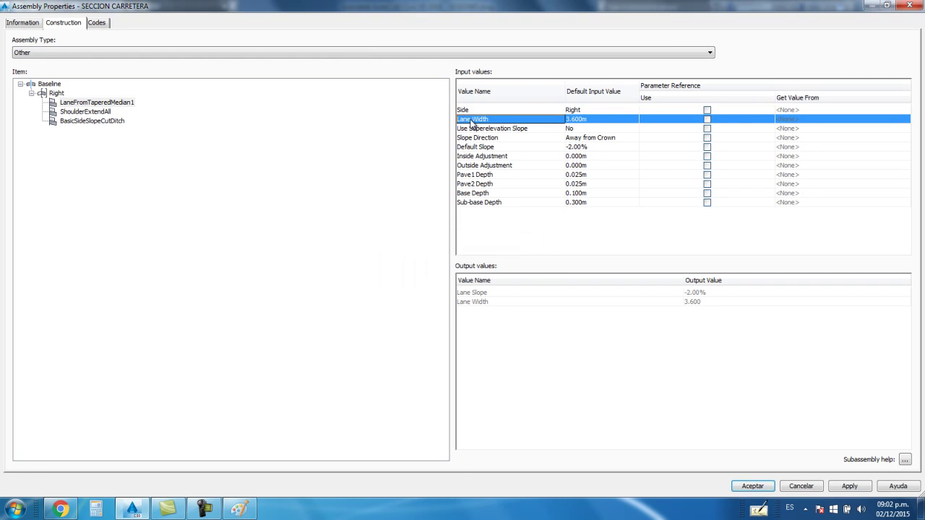
Step: Circle the 3.50m lane width on the Paint cross-section sketch with the freehand brush
{"action": "left_click", "coordinate": [239, 510]}
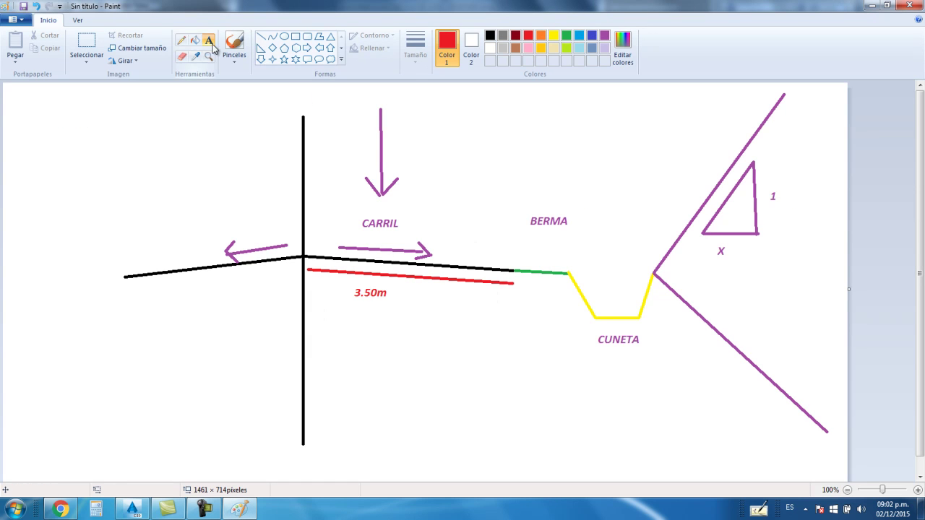
{"action": "left_click", "coordinate": [234, 44]}
{"action": "left_click_drag", "start_coordinate": [354, 274], "coordinate": [393, 276]}
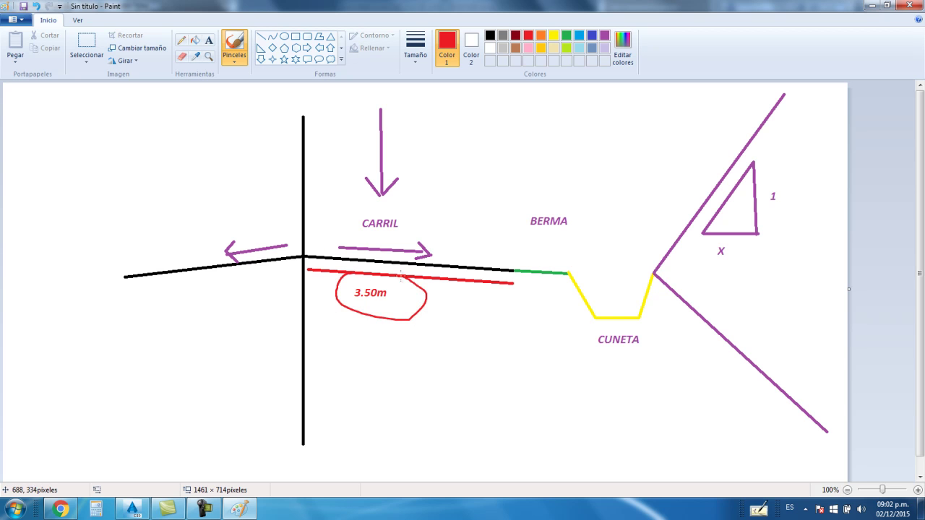
{"action": "left_click", "coordinate": [133, 509]}
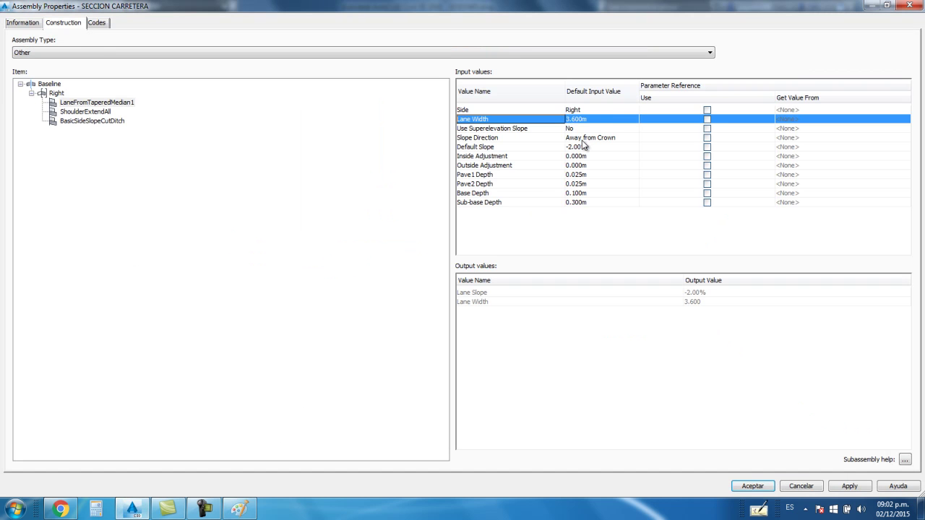
Step: Change LaneFromTaperedMedian1's Lane Width from 3.600m to 3.500m
{"action": "left_click", "coordinate": [592, 119]}
{"action": "left_click_drag", "start_coordinate": [592, 119], "coordinate": [576, 118]}
{"action": "type", "text": "3.5"}
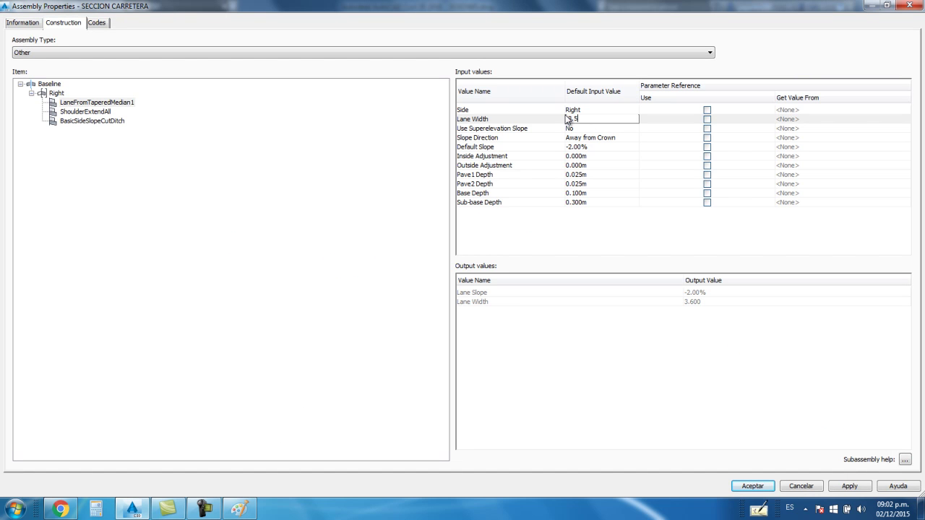
{"action": "left_click", "coordinate": [505, 132]}
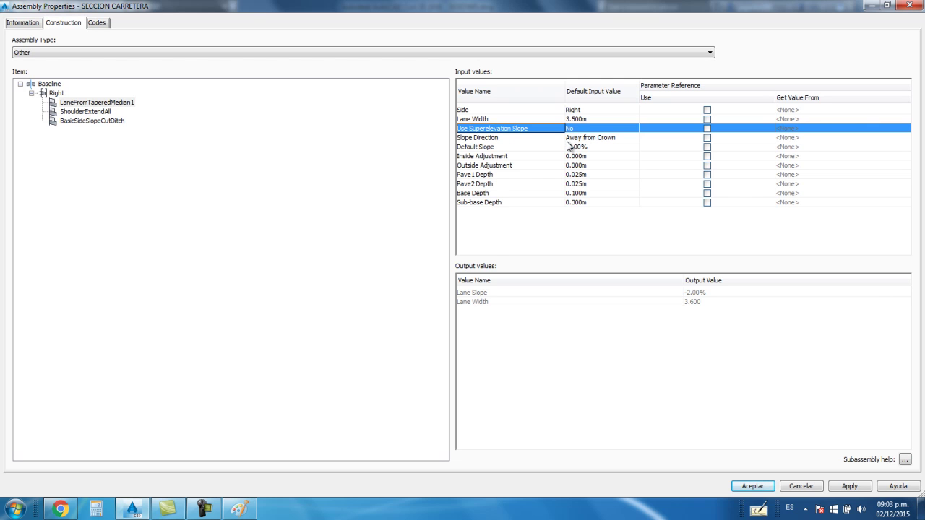
Step: Inspect the Slope Direction and Default Slope rows, then return to the Paint sketch
{"action": "left_click", "coordinate": [493, 138]}
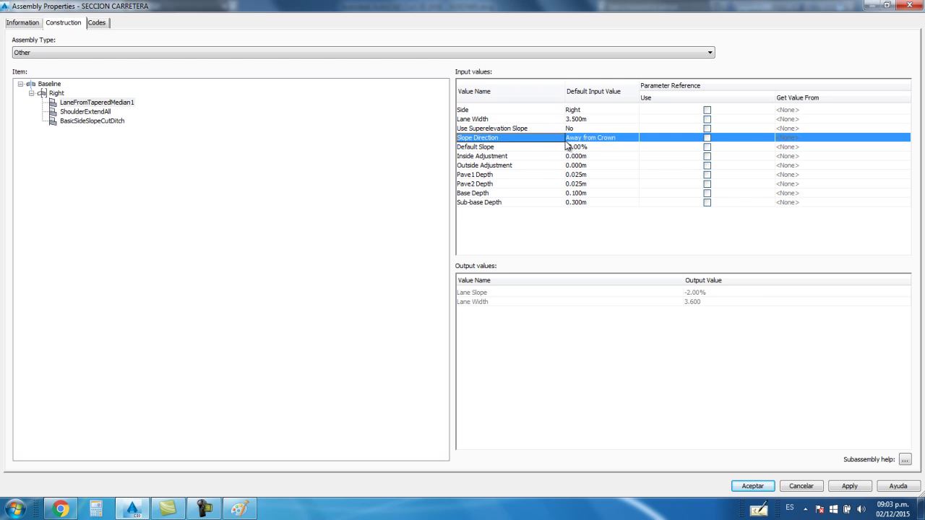
{"action": "left_click", "coordinate": [475, 150]}
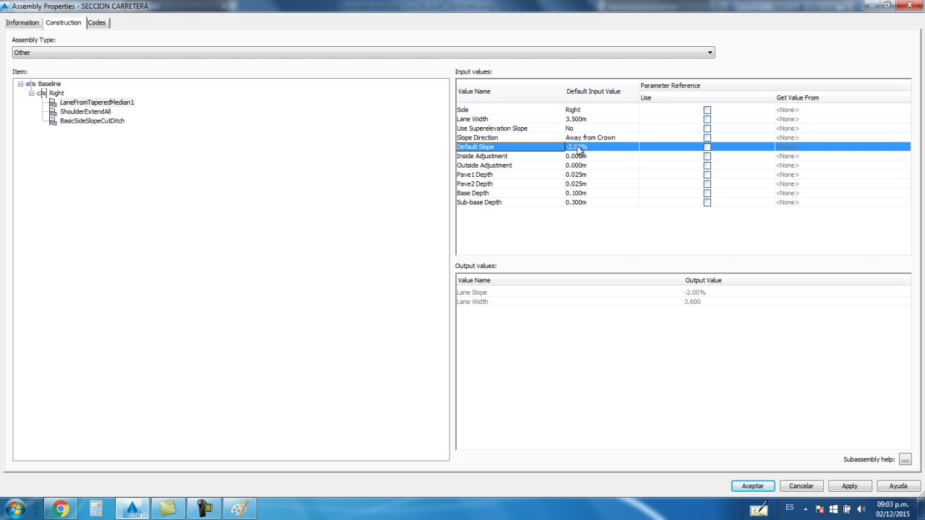
{"action": "left_click", "coordinate": [240, 509]}
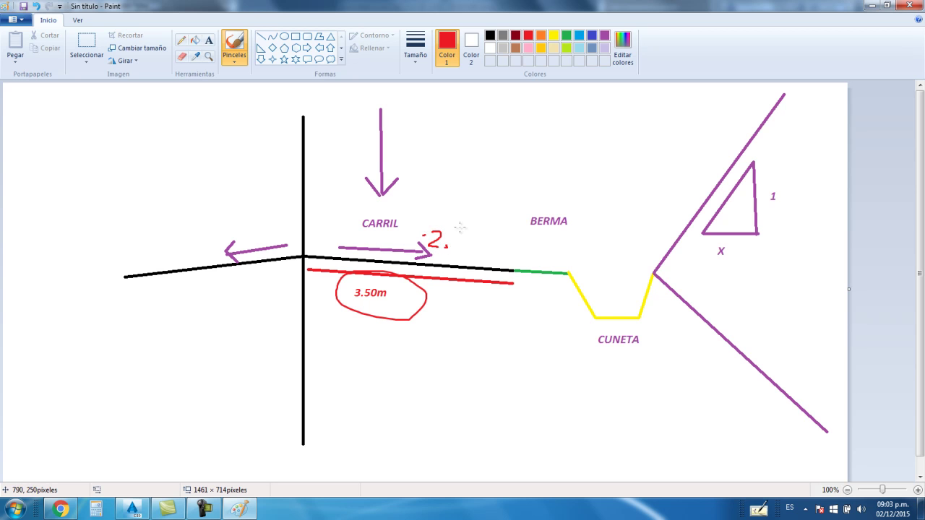
Step: Handwrite the red -2.50% lane slope beside the CARRIL arrow on the sketch
{"action": "mouse_move", "coordinate": [459, 233]}
{"action": "left_mouse_down"}
{"action": "mouse_move", "coordinate": [451, 249]}
{"action": "mouse_move", "coordinate": [472, 233]}
{"action": "mouse_move", "coordinate": [483, 251]}
{"action": "left_mouse_up"}
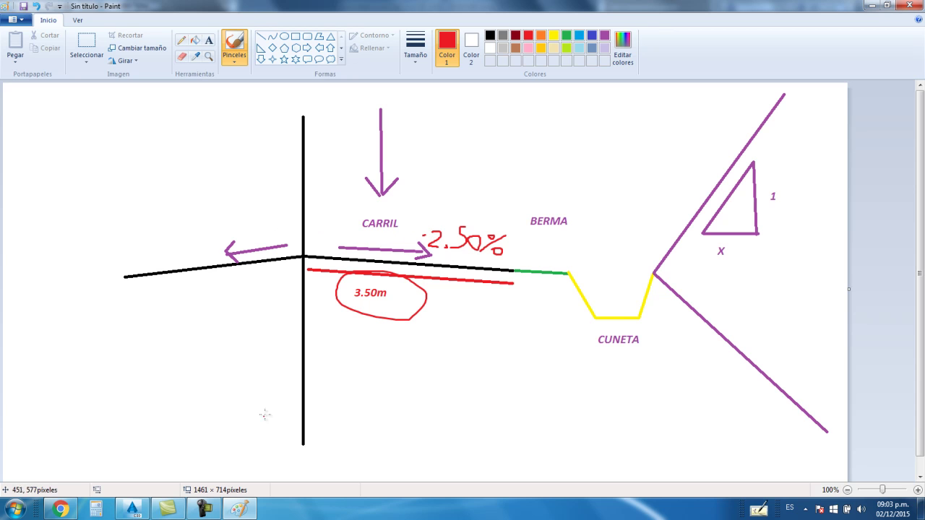
Step: Set the lane's Default Slope to -2.50% in Civil 3D
{"action": "key", "text": "alt+Tab"}
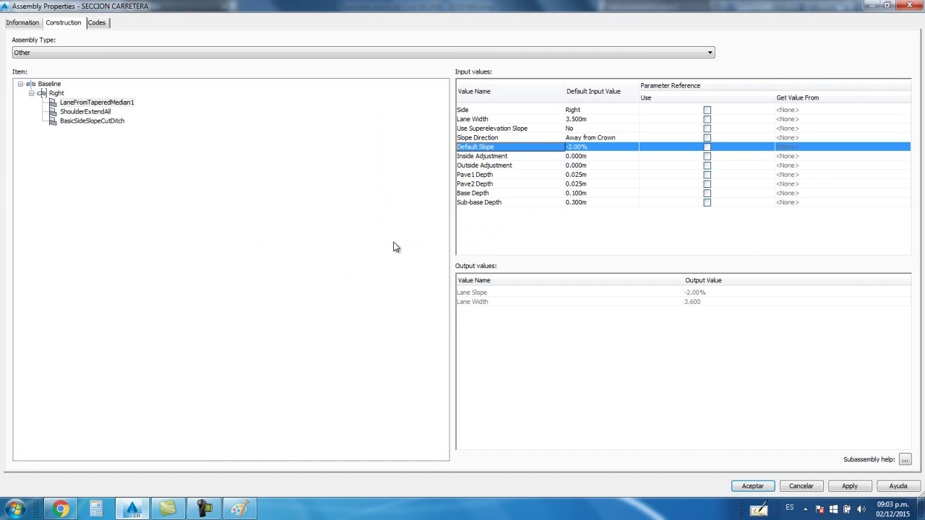
{"action": "left_click", "coordinate": [580, 147]}
{"action": "type", "text": "."}
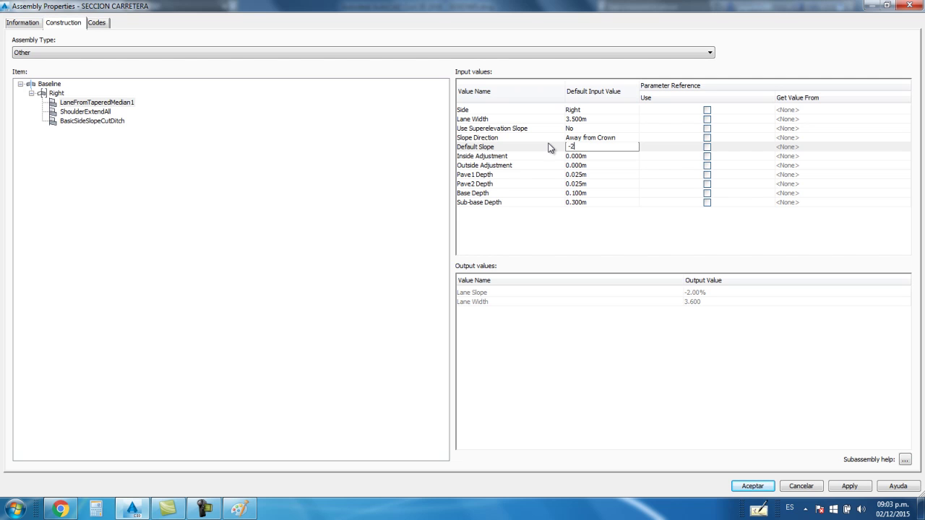
{"action": "key", "text": "Return"}
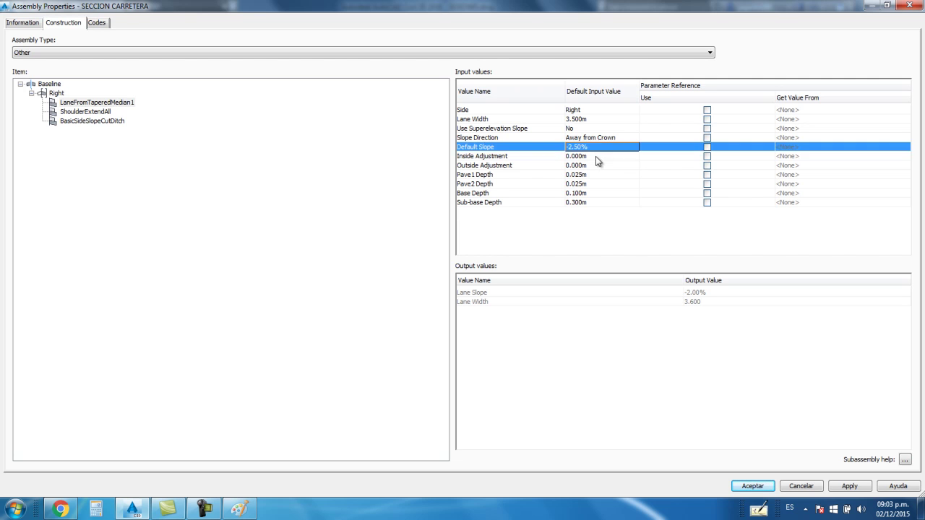
Step: Review Inside Adjustment, Pave1, Pave2, Base and Sub-base Depth rows, then restore the dialog size
{"action": "left_click", "coordinate": [595, 156]}
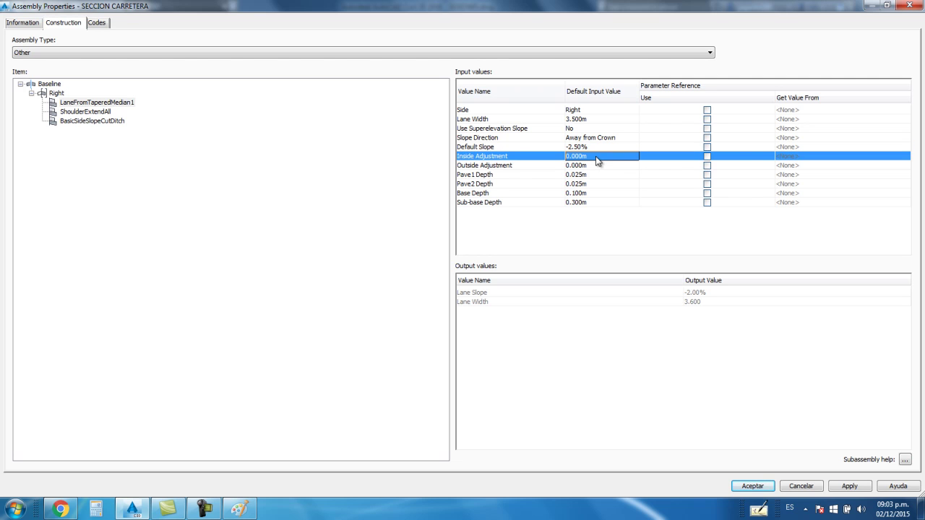
{"action": "left_click", "coordinate": [495, 175]}
{"action": "left_click", "coordinate": [493, 185]}
{"action": "left_click", "coordinate": [493, 195]}
{"action": "left_click", "coordinate": [491, 202]}
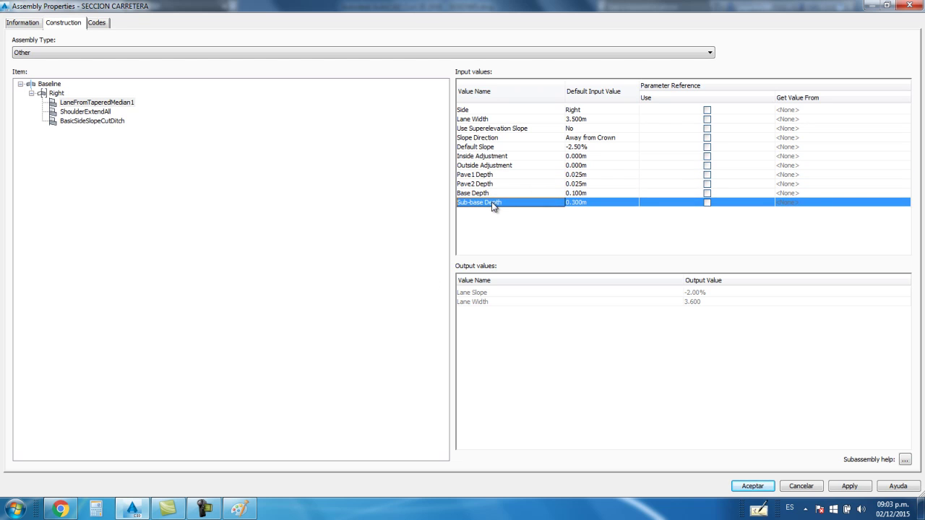
{"action": "left_click", "coordinate": [147, 498]}
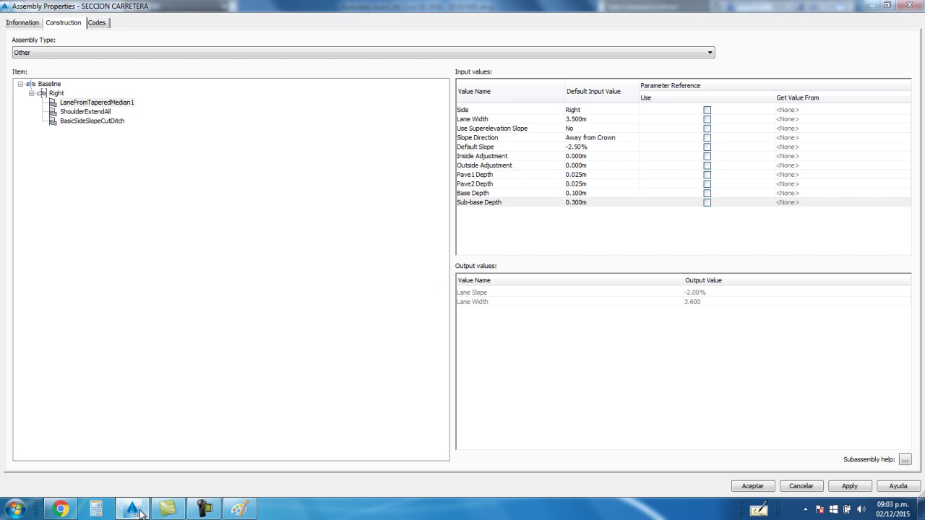
{"action": "left_click", "coordinate": [894, 5]}
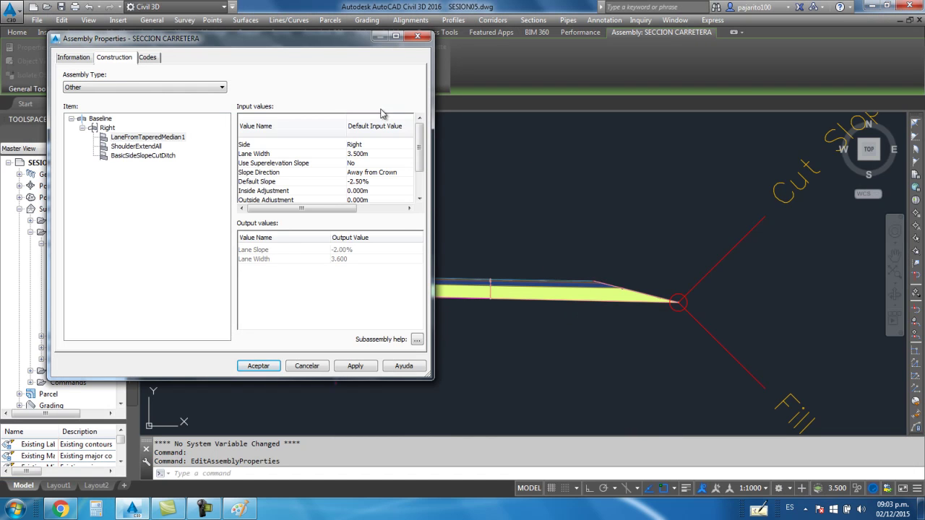
Step: Move the dialog aside to check the drawing, then scroll to the lane's depth rows
{"action": "left_click_drag", "start_coordinate": [345, 40], "coordinate": [677, 83]}
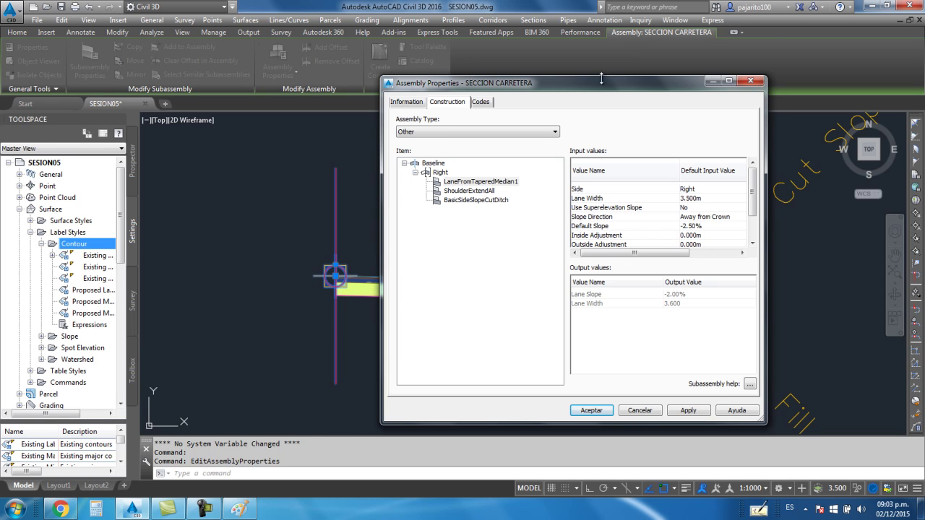
{"action": "left_click_drag", "start_coordinate": [592, 91], "coordinate": [361, 63]}
{"action": "scroll", "coordinate": [470, 202], "scroll_direction": "down", "scroll_amount": 2}
{"action": "left_click", "coordinate": [471, 214]}
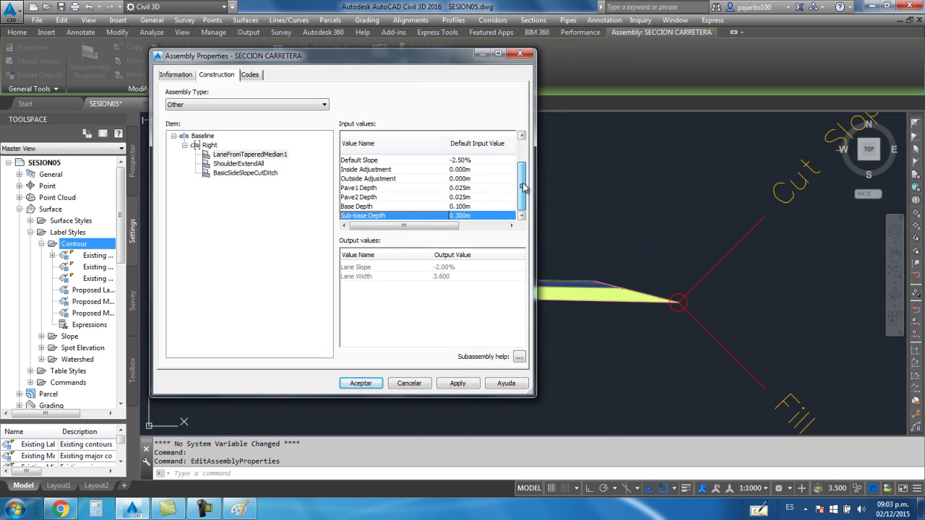
Step: Set Pave1, Pave2, Base and Sub-base Depth to 0, then apply and accept
{"action": "double_click", "coordinate": [466, 189]}
{"action": "type", "text": "0"}
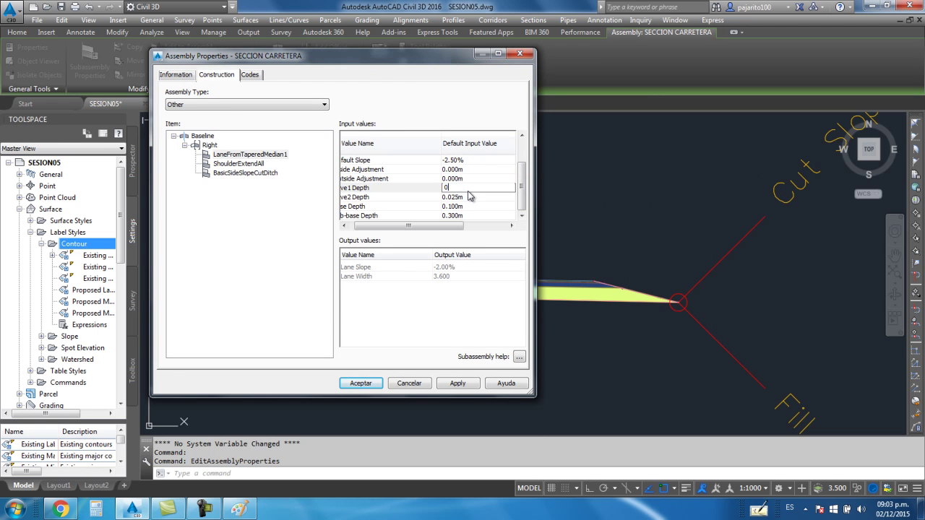
{"action": "double_click", "coordinate": [467, 197]}
{"action": "type", "text": "0"}
{"action": "double_click", "coordinate": [474, 206]}
{"action": "type", "text": "0"}
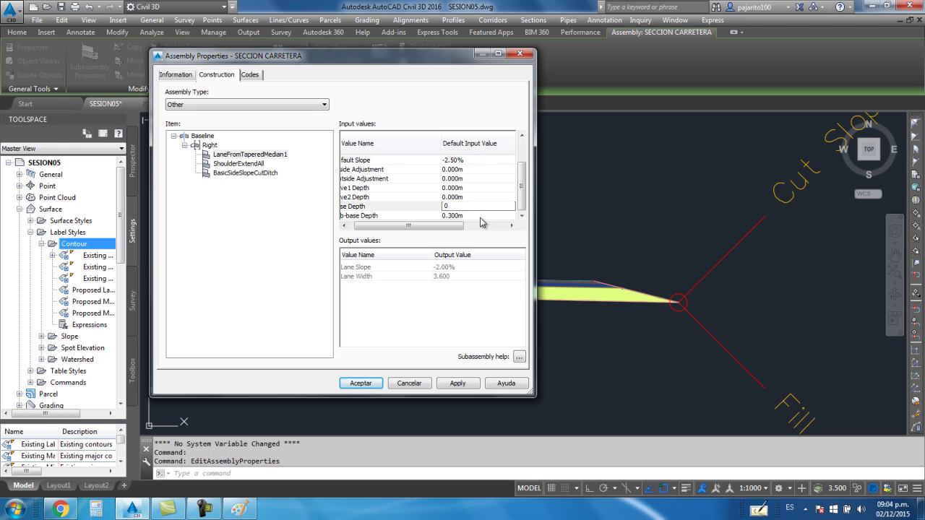
{"action": "double_click", "coordinate": [480, 217]}
{"action": "type", "text": "0"}
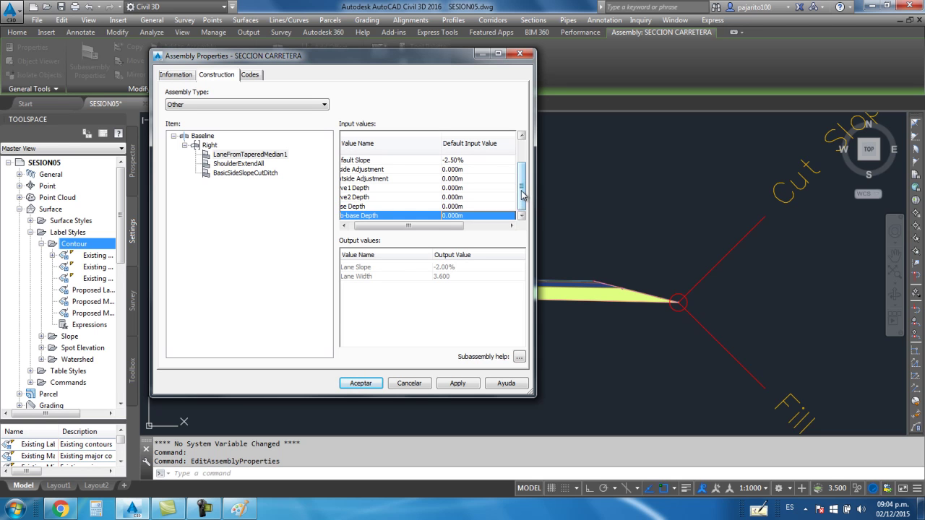
{"action": "left_click", "coordinate": [456, 385]}
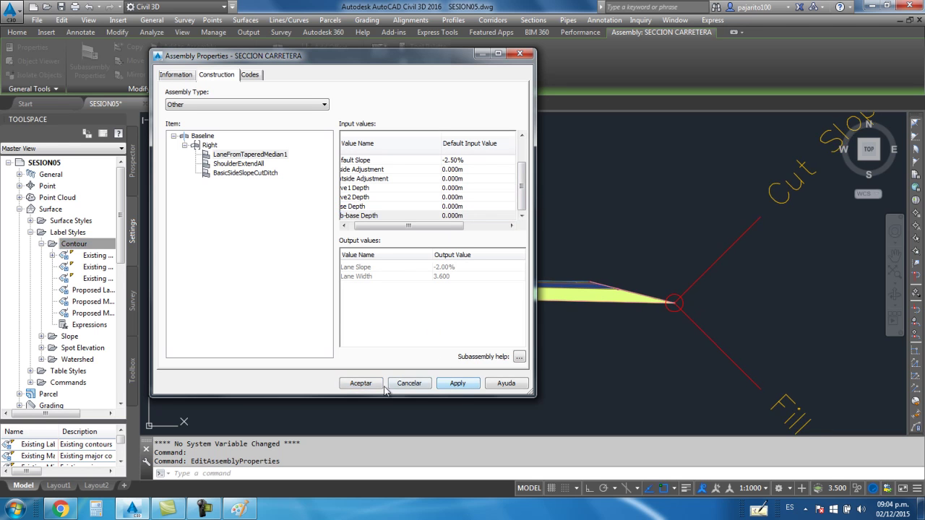
{"action": "left_click", "coordinate": [368, 384]}
{"action": "scroll", "coordinate": [409, 266], "scroll_direction": "up", "scroll_amount": 4}
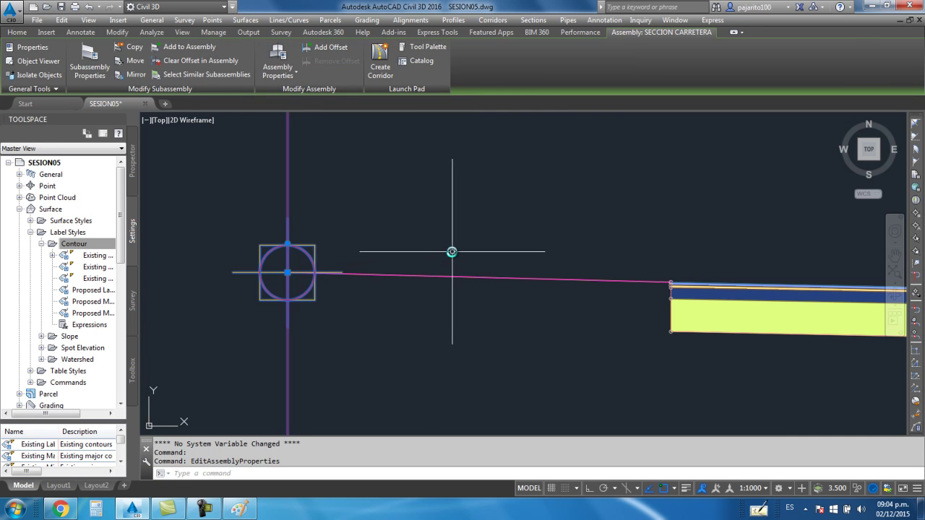
Step: Deselect the assembly and zoom out to the alignment and profile view
{"action": "key", "text": "Escape"}
{"action": "scroll", "coordinate": [444, 281], "scroll_direction": "up", "scroll_amount": 2}
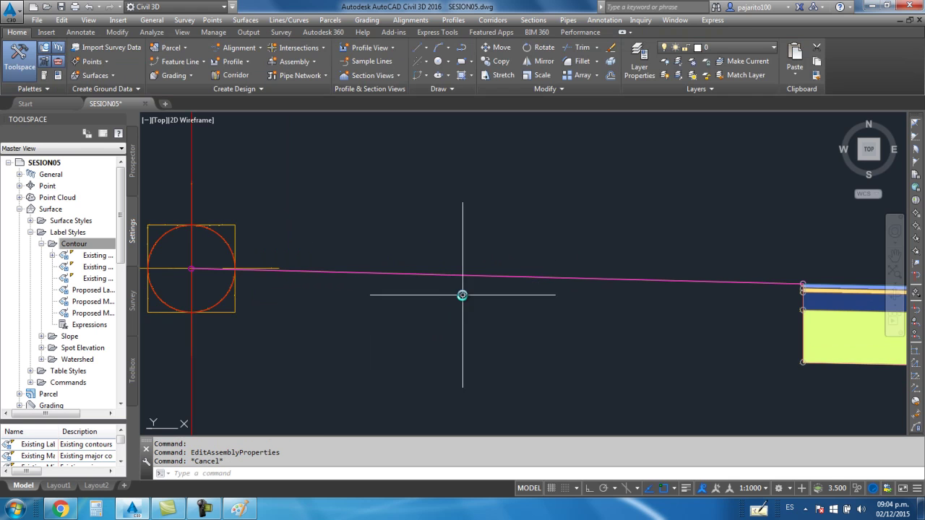
{"action": "scroll", "coordinate": [506, 320], "scroll_direction": "down", "scroll_amount": 2}
{"action": "middle_click_drag", "start_coordinate": [622, 362], "coordinate": [540, 330]}
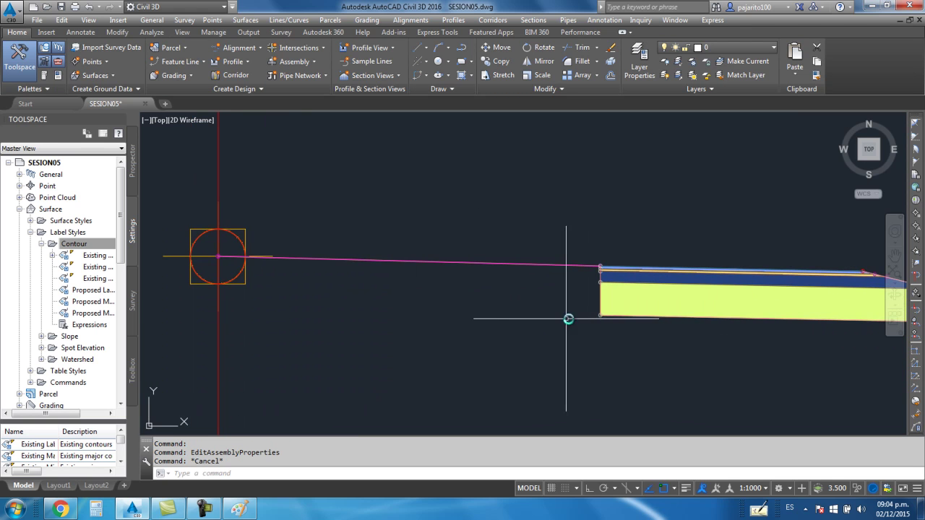
{"action": "scroll", "coordinate": [531, 253], "scroll_direction": "down", "scroll_amount": 3}
{"action": "scroll", "coordinate": [539, 252], "scroll_direction": "down", "scroll_amount": 2}
{"action": "scroll", "coordinate": [538, 252], "scroll_direction": "down", "scroll_amount": 1}
{"action": "scroll", "coordinate": [521, 251], "scroll_direction": "down", "scroll_amount": 1}
{"action": "mouse_move", "coordinate": [510, 251]}
{"action": "middle_mouse_down"}
{"action": "mouse_move", "coordinate": [405, 252]}
{"action": "mouse_move", "coordinate": [640, 304]}
{"action": "mouse_move", "coordinate": [440, 256]}
{"action": "mouse_move", "coordinate": [479, 212]}
{"action": "mouse_move", "coordinate": [361, 238]}
{"action": "middle_mouse_up"}
Step: Zoom in and out across the drawing to inspect the road section
{"action": "scroll", "coordinate": [362, 238], "scroll_direction": "up", "scroll_amount": 2}
{"action": "scroll", "coordinate": [374, 242], "scroll_direction": "up", "scroll_amount": 3}
{"action": "scroll", "coordinate": [366, 227], "scroll_direction": "up", "scroll_amount": 1}
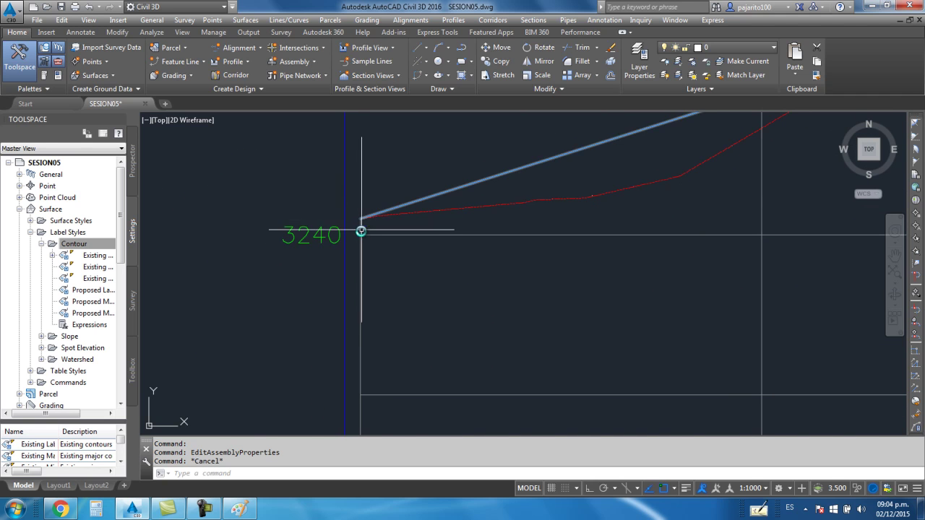
{"action": "scroll", "coordinate": [355, 197], "scroll_direction": "down", "scroll_amount": 5}
{"action": "scroll", "coordinate": [355, 197], "scroll_direction": "down", "scroll_amount": 3}
{"action": "scroll", "coordinate": [367, 213], "scroll_direction": "down", "scroll_amount": 3}
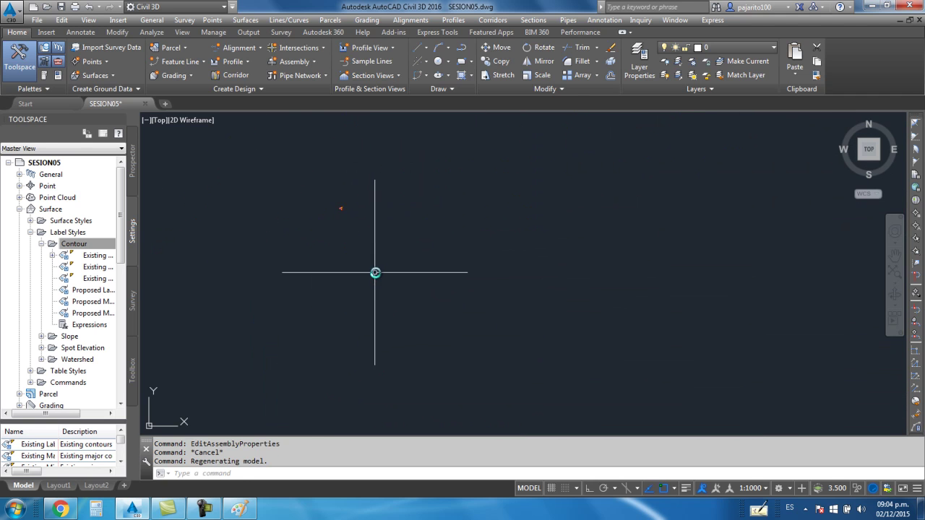
{"action": "scroll", "coordinate": [322, 228], "scroll_direction": "up", "scroll_amount": 3}
{"action": "scroll", "coordinate": [323, 229], "scroll_direction": "up", "scroll_amount": 3}
{"action": "scroll", "coordinate": [306, 223], "scroll_direction": "up", "scroll_amount": 3}
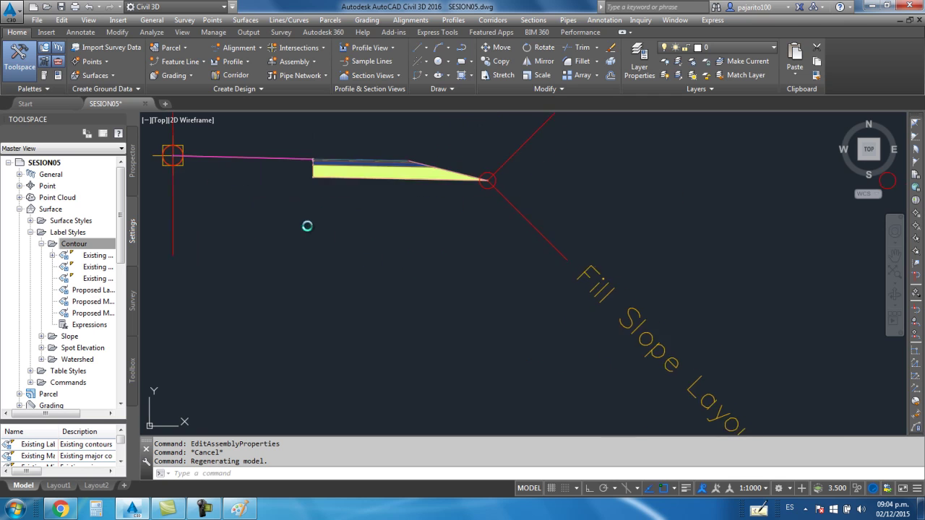
Step: Center the corridor section and reopen the SECCION CARRETERA Assembly Properties
{"action": "middle_click_drag", "start_coordinate": [305, 224], "coordinate": [446, 274]}
{"action": "scroll", "coordinate": [446, 274], "scroll_direction": "up", "scroll_amount": 3}
{"action": "scroll", "coordinate": [534, 263], "scroll_direction": "down", "scroll_amount": 1}
{"action": "scroll", "coordinate": [498, 271], "scroll_direction": "down", "scroll_amount": 3}
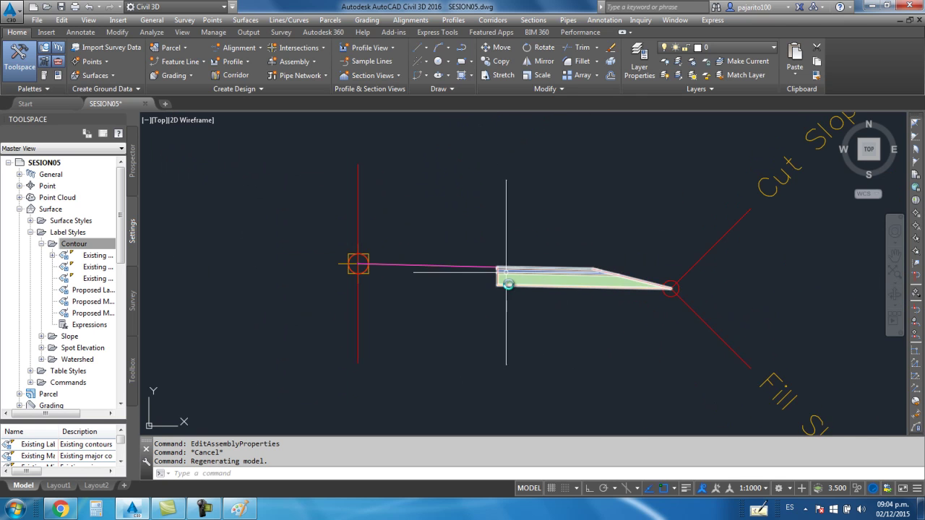
{"action": "scroll", "coordinate": [529, 279], "scroll_direction": "up", "scroll_amount": 2}
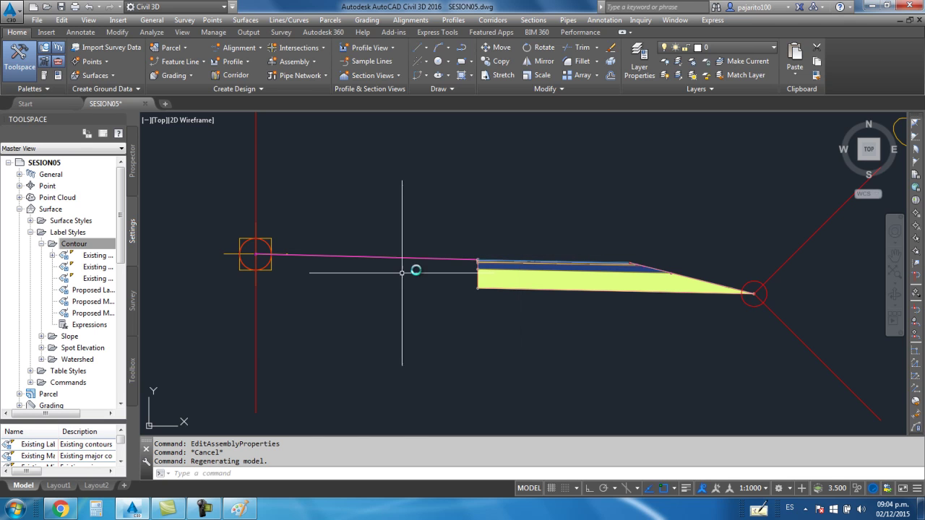
{"action": "left_click", "coordinate": [255, 310]}
{"action": "right_click", "coordinate": [255, 310]}
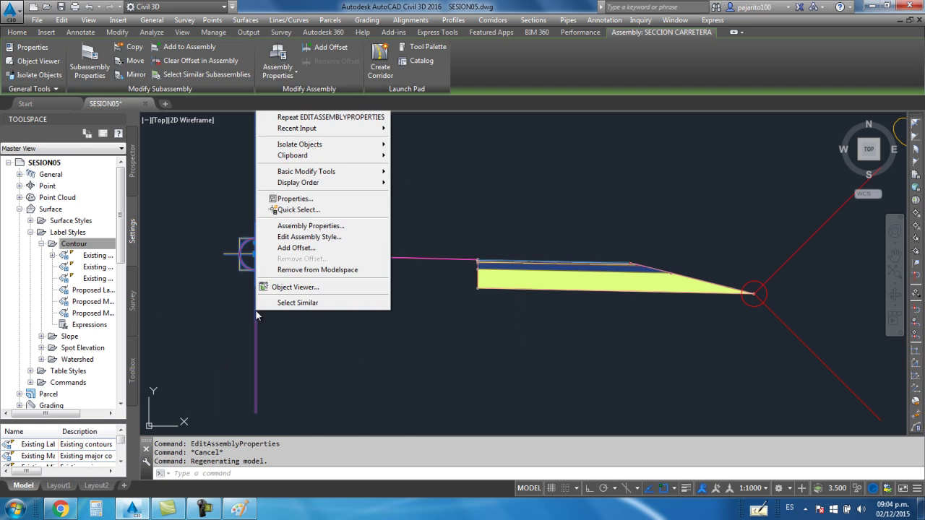
{"action": "left_click", "coordinate": [309, 229]}
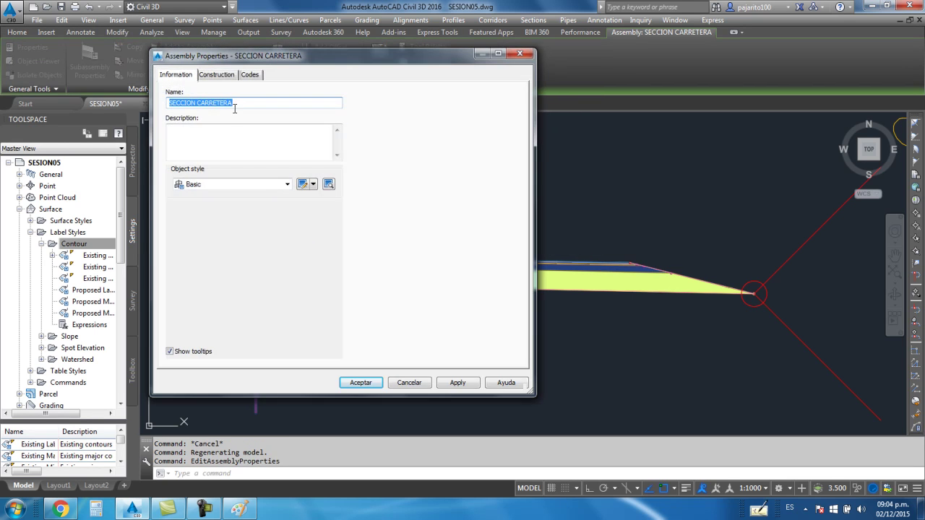
Step: Show ShoulderExtendAll's inputs (2.400m width, -2.00% slope, 4.00:1 daylight) in a maximized dialog
{"action": "left_click", "coordinate": [215, 76]}
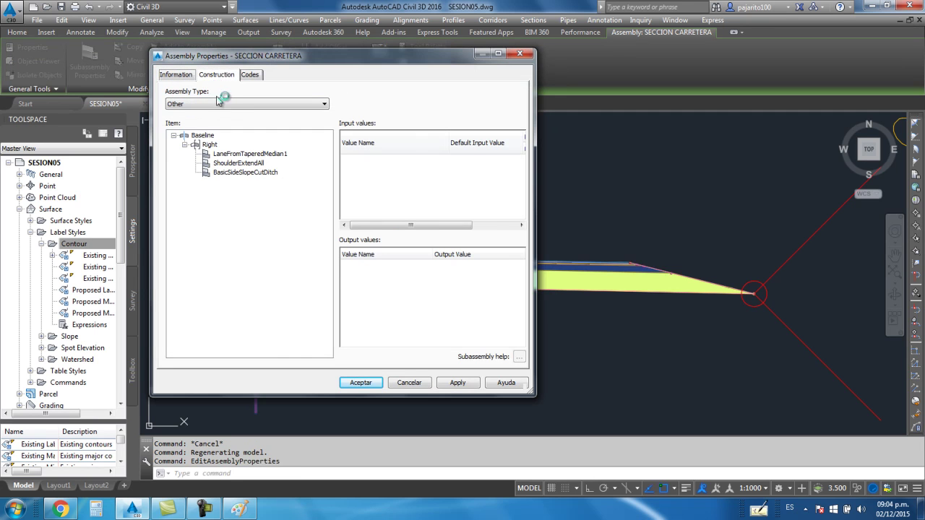
{"action": "left_click", "coordinate": [243, 164]}
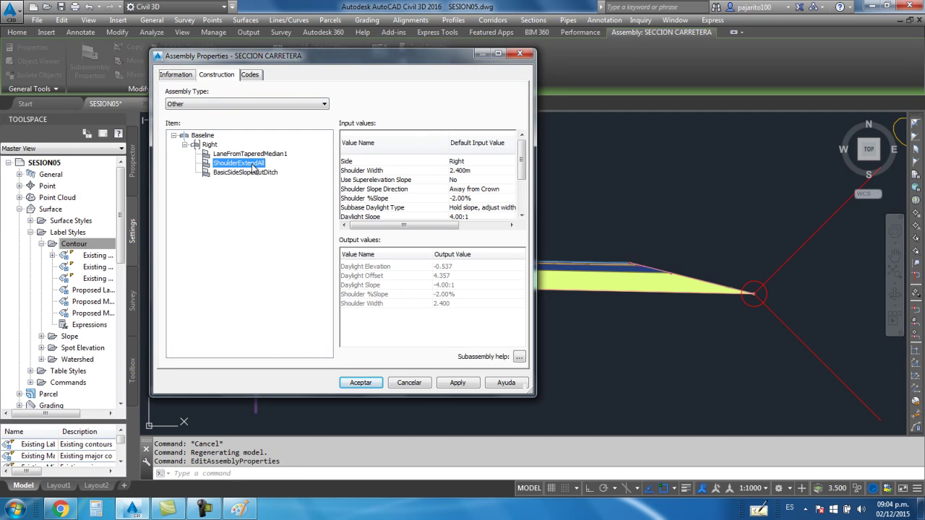
{"action": "left_click", "coordinate": [497, 54]}
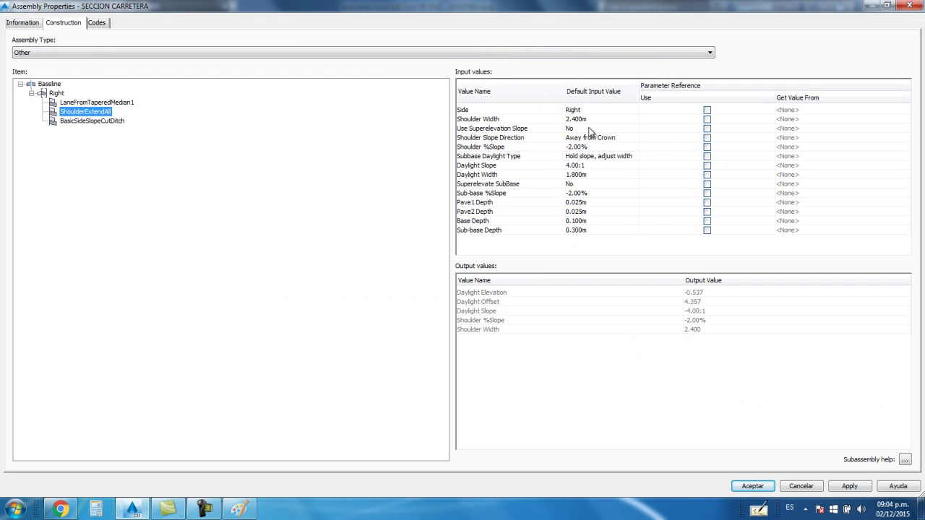
Step: Circle the green BERMA shoulder in red on the Paint sketch and label it 0.50m
{"action": "left_click", "coordinate": [239, 508]}
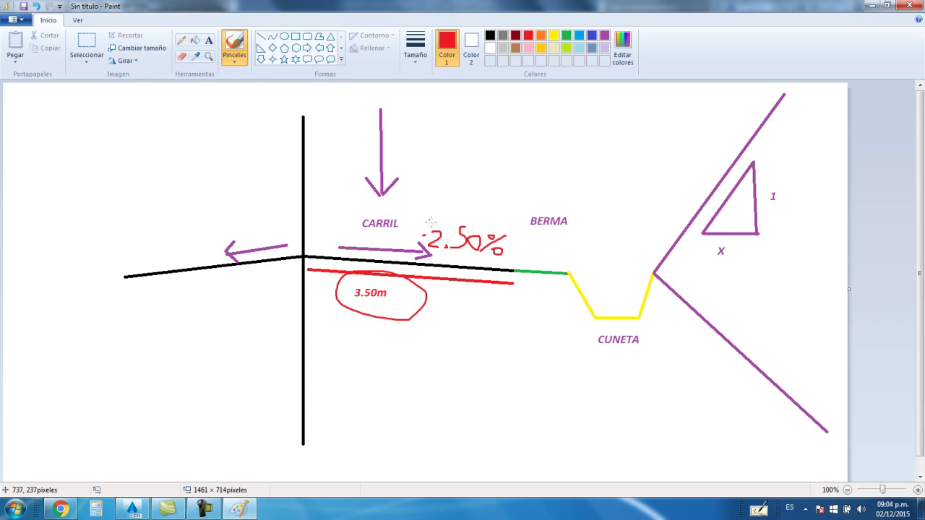
{"action": "left_click_drag", "start_coordinate": [550, 251], "coordinate": [531, 244]}
{"action": "mouse_move", "coordinate": [517, 303]}
{"action": "left_mouse_down"}
{"action": "mouse_move", "coordinate": [539, 318]}
{"action": "mouse_move", "coordinate": [554, 305]}
{"action": "mouse_move", "coordinate": [578, 319]}
{"action": "left_mouse_up"}
{"action": "left_click", "coordinate": [533, 316]}
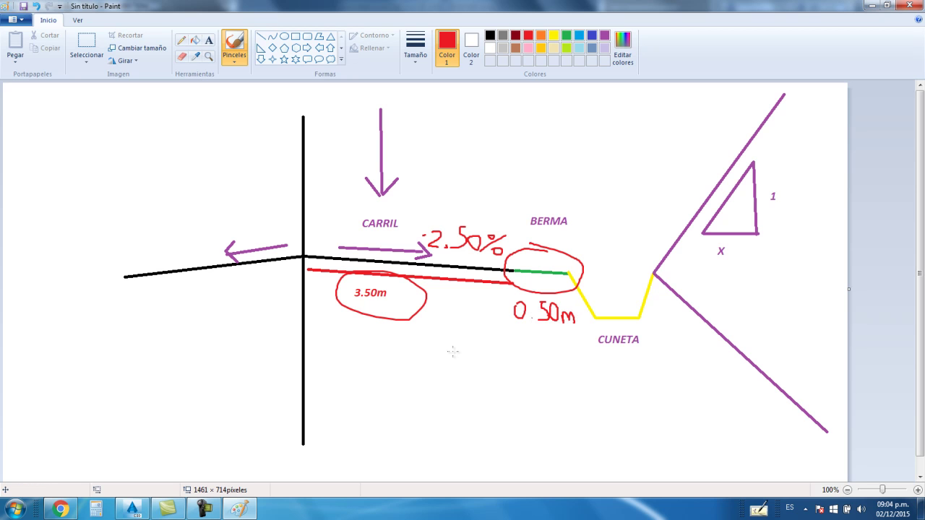
{"action": "left_click", "coordinate": [132, 509]}
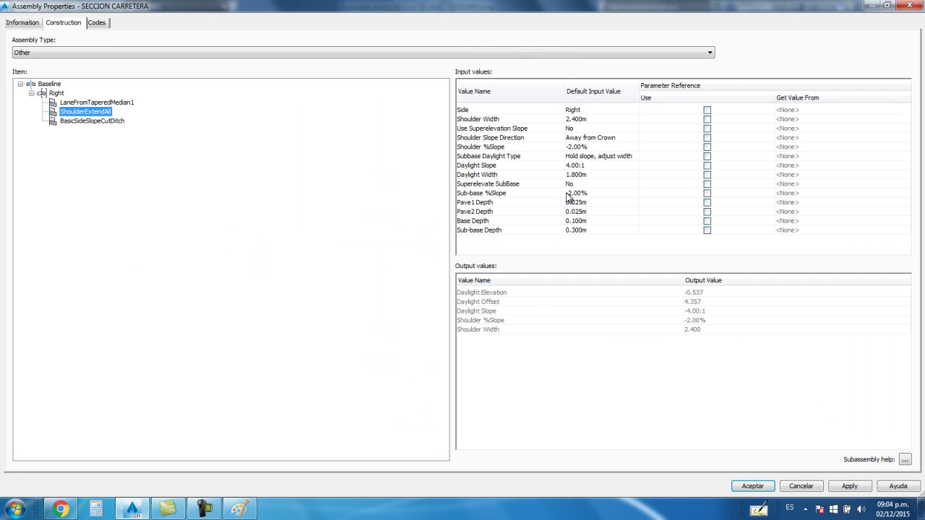
Step: Set the ShoulderExtendAll Shoulder Width to 0.500m and Shoulder %Slope to -2.50%
{"action": "left_click", "coordinate": [585, 118]}
{"action": "type", "text": "0"}
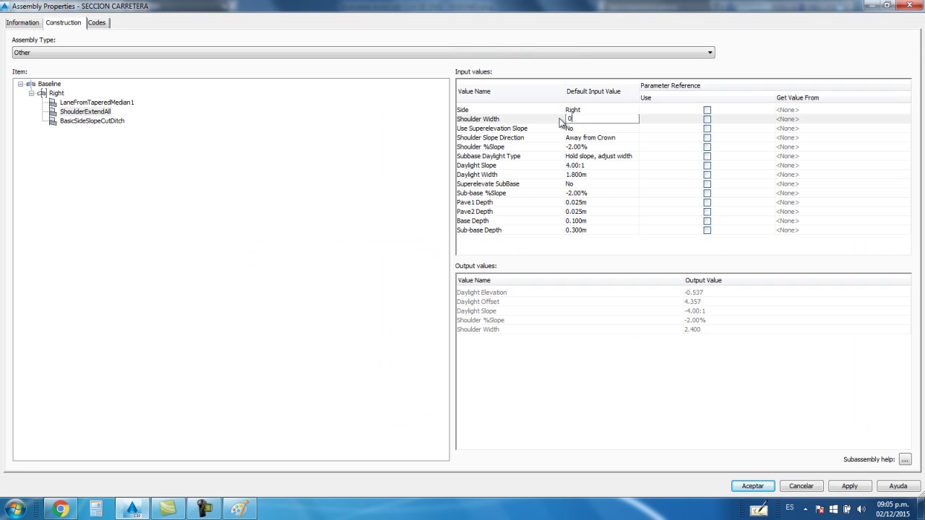
{"action": "left_click", "coordinate": [499, 130]}
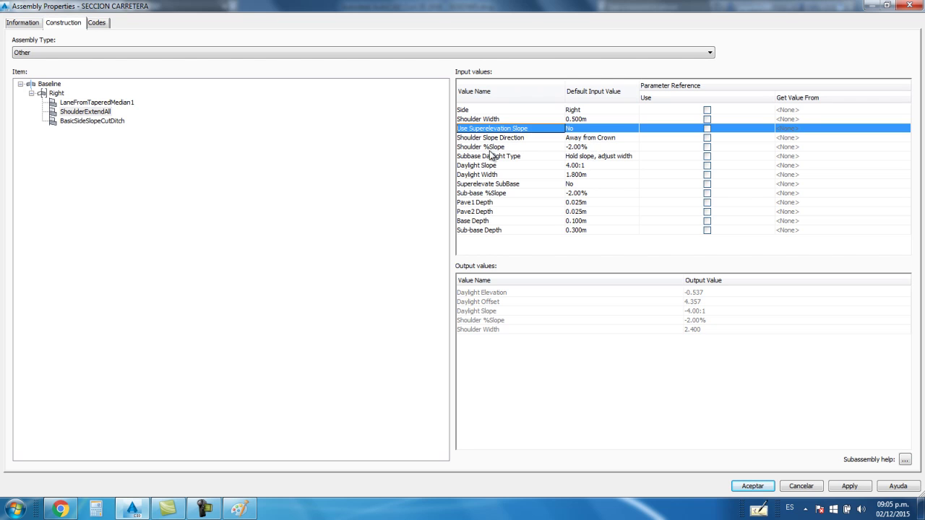
{"action": "left_click", "coordinate": [481, 149]}
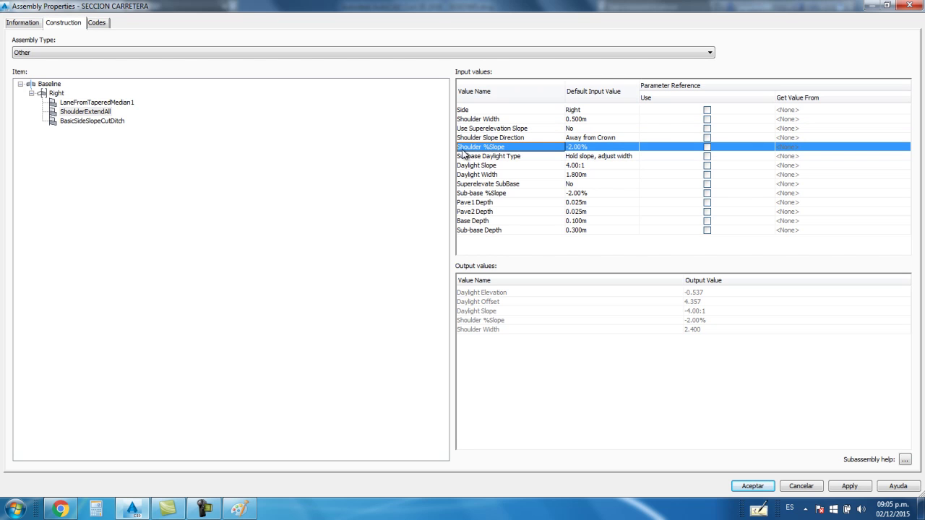
{"action": "left_click", "coordinate": [572, 151]}
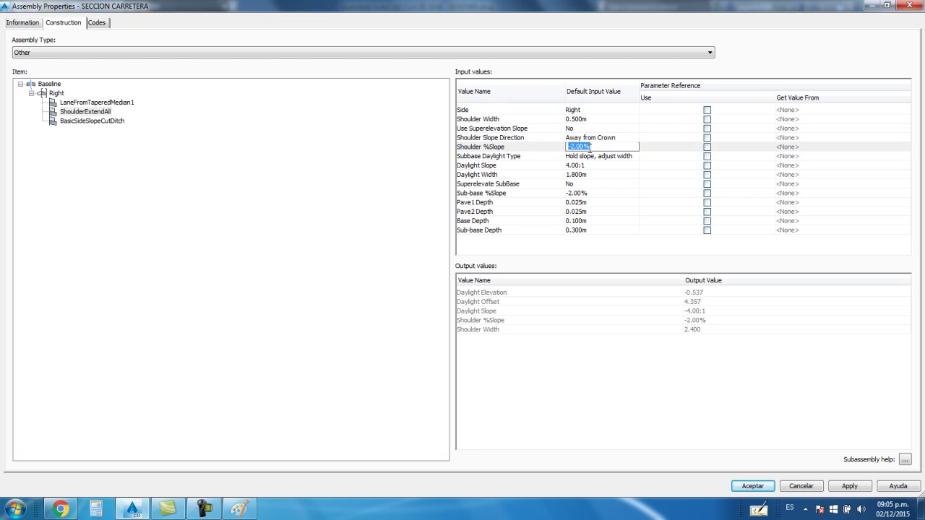
{"action": "type", "text": "-2"}
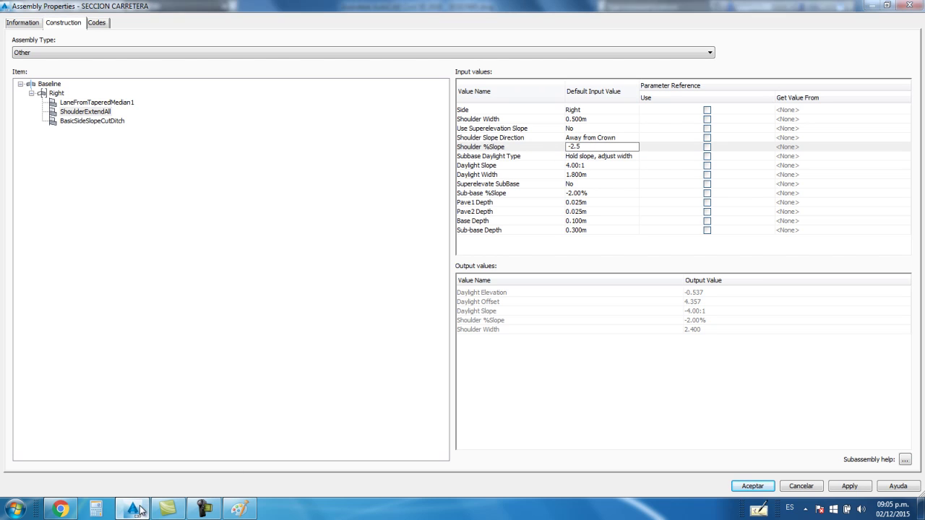
{"action": "left_click", "coordinate": [239, 510]}
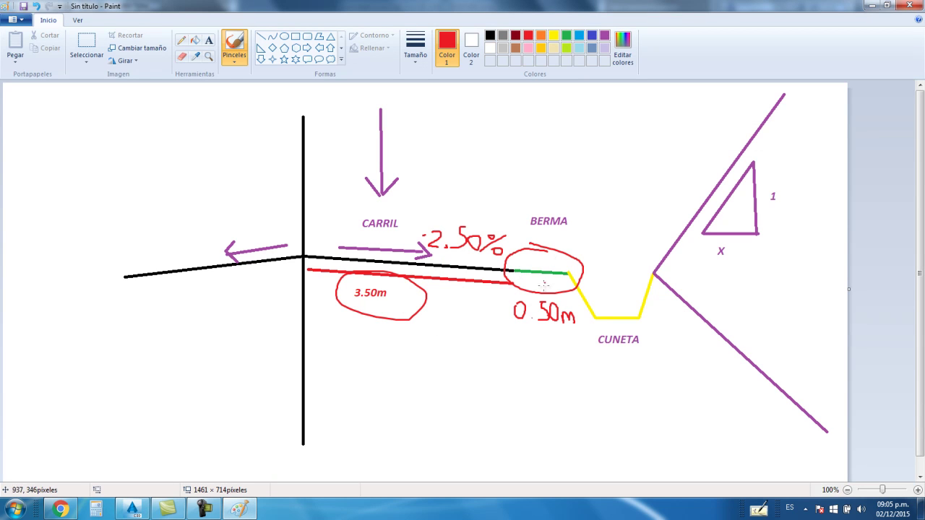
{"action": "left_click", "coordinate": [133, 510]}
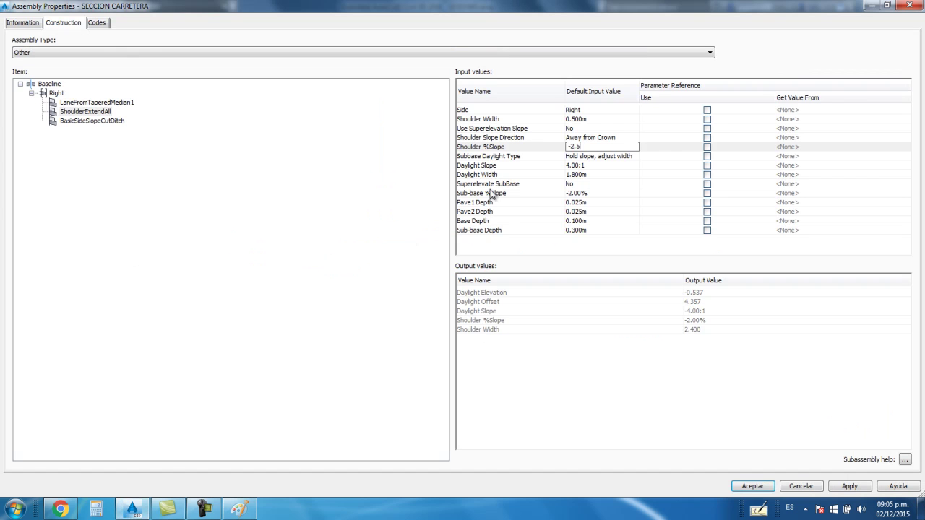
{"action": "left_click", "coordinate": [588, 165]}
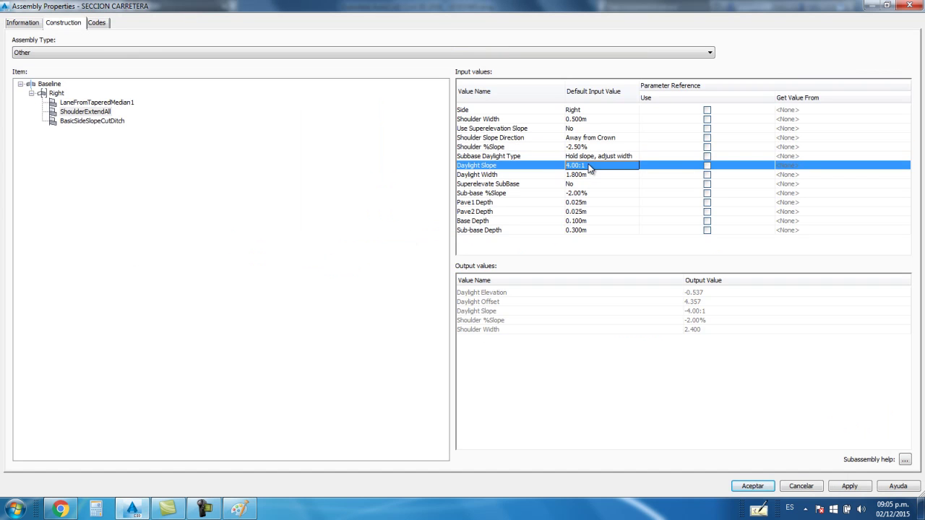
Step: Zero the shoulder's Pave1, Pave2, Base and Sub-base depths and accept the changes
{"action": "left_click", "coordinate": [586, 202]}
{"action": "type", "text": "0"}
{"action": "left_click", "coordinate": [587, 212]}
{"action": "type", "text": "0"}
{"action": "left_click", "coordinate": [588, 221]}
{"action": "type", "text": "0"}
{"action": "left_click", "coordinate": [589, 230]}
{"action": "type", "text": "0"}
{"action": "left_click", "coordinate": [749, 481]}
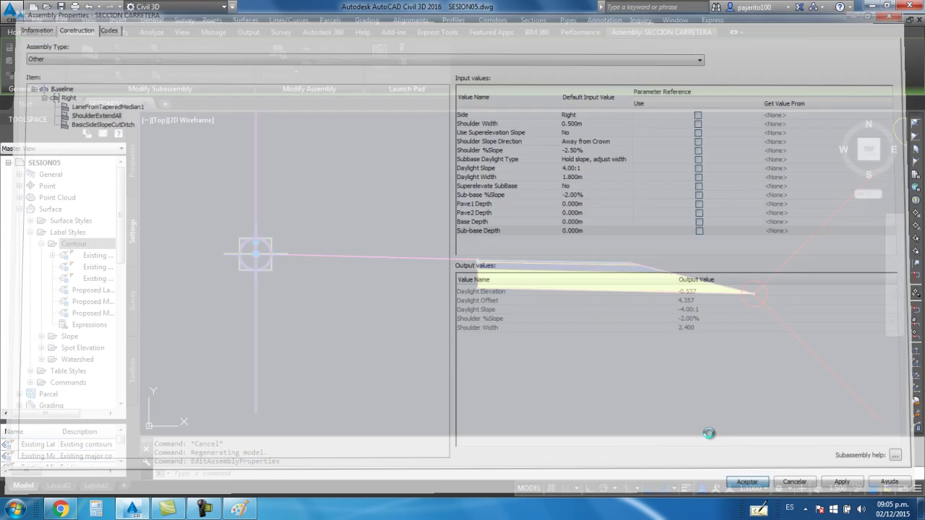
Step: Deselect the assembly and zoom around the drawing to locate SECCION CARRETERA
{"action": "scroll", "coordinate": [477, 258], "scroll_direction": "up", "scroll_amount": 2}
{"action": "scroll", "coordinate": [491, 258], "scroll_direction": "up", "scroll_amount": 2}
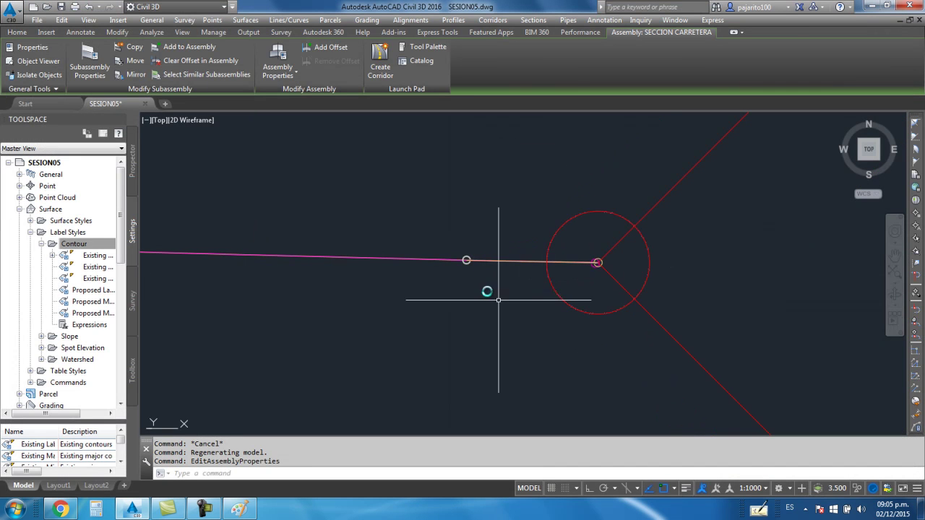
{"action": "key", "text": "Escape"}
{"action": "scroll", "coordinate": [529, 265], "scroll_direction": "down", "scroll_amount": 2}
{"action": "scroll", "coordinate": [529, 267], "scroll_direction": "up", "scroll_amount": 3}
{"action": "scroll", "coordinate": [529, 264], "scroll_direction": "up", "scroll_amount": 2}
{"action": "scroll", "coordinate": [528, 263], "scroll_direction": "down", "scroll_amount": 5}
{"action": "scroll", "coordinate": [531, 264], "scroll_direction": "up", "scroll_amount": 3}
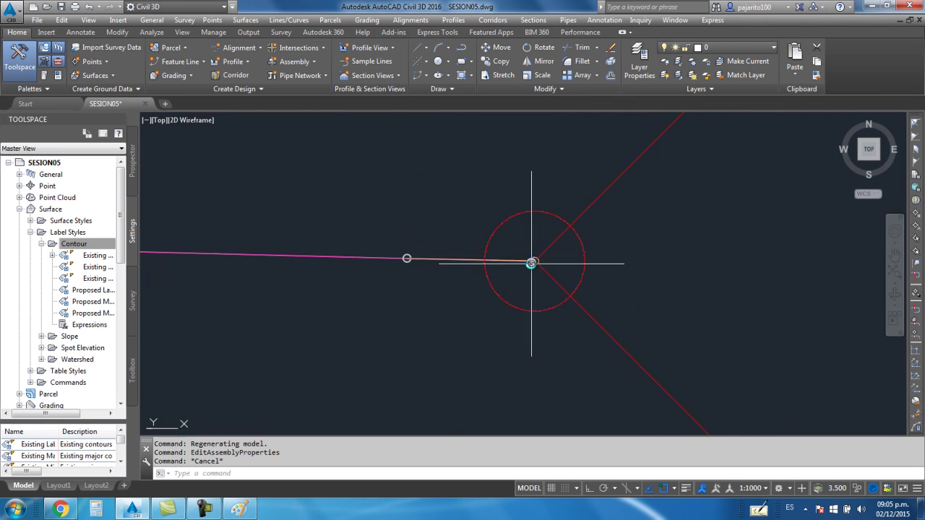
{"action": "scroll", "coordinate": [531, 264], "scroll_direction": "up", "scroll_amount": 2}
{"action": "scroll", "coordinate": [597, 253], "scroll_direction": "down", "scroll_amount": 3}
{"action": "scroll", "coordinate": [603, 247], "scroll_direction": "down", "scroll_amount": 2}
{"action": "scroll", "coordinate": [602, 248], "scroll_direction": "down", "scroll_amount": 2}
{"action": "scroll", "coordinate": [537, 264], "scroll_direction": "down", "scroll_amount": 3}
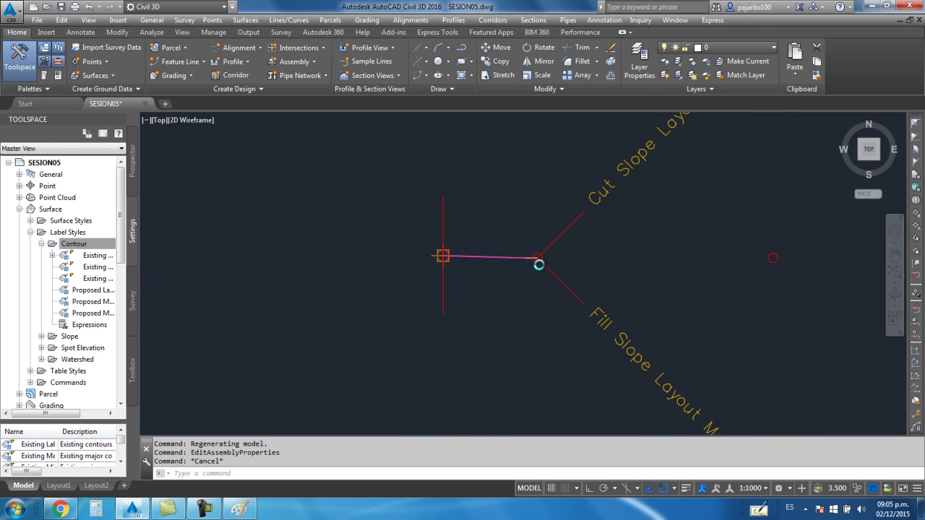
Step: Show SECCION CARRETERA's BasicSideSlopeCutDitch inputs in a maximized Assembly Properties dialog
{"action": "left_click", "coordinate": [443, 210]}
{"action": "right_click", "coordinate": [443, 211]}
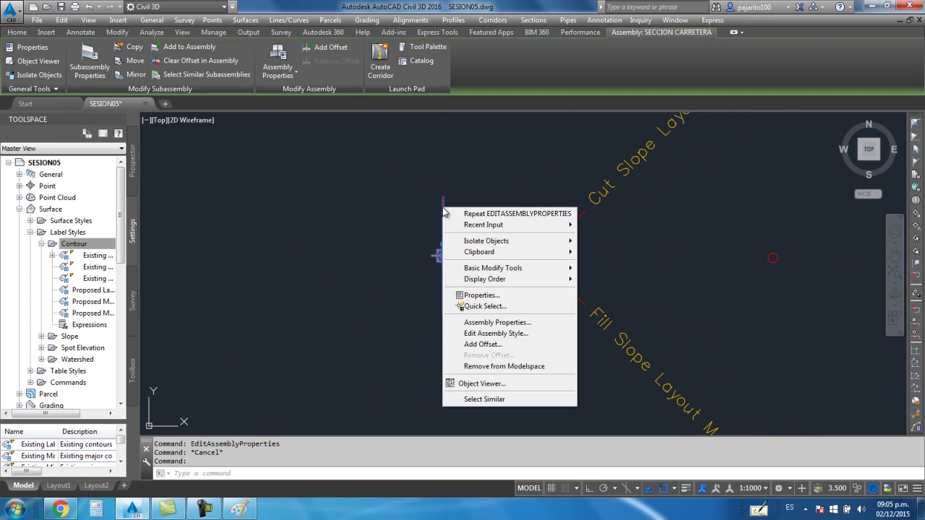
{"action": "left_click", "coordinate": [497, 322]}
{"action": "left_click", "coordinate": [221, 74]}
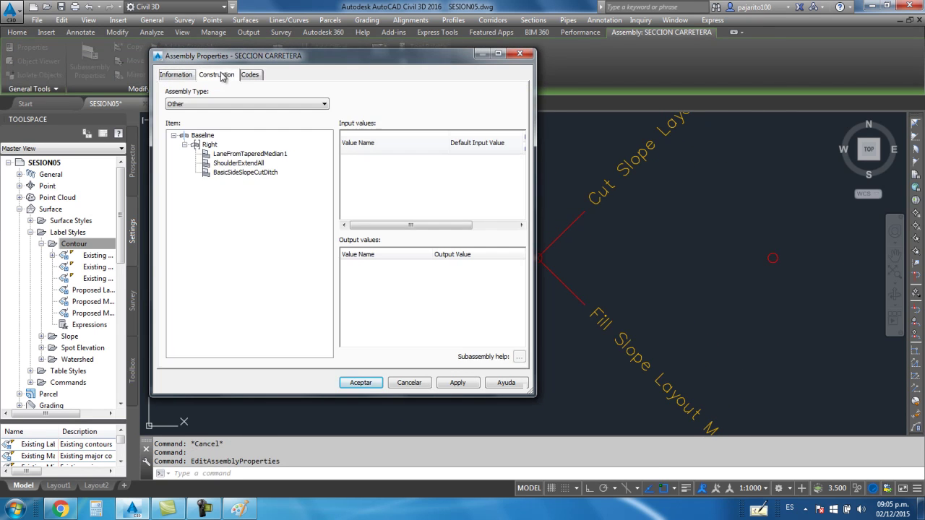
{"action": "left_click", "coordinate": [244, 172]}
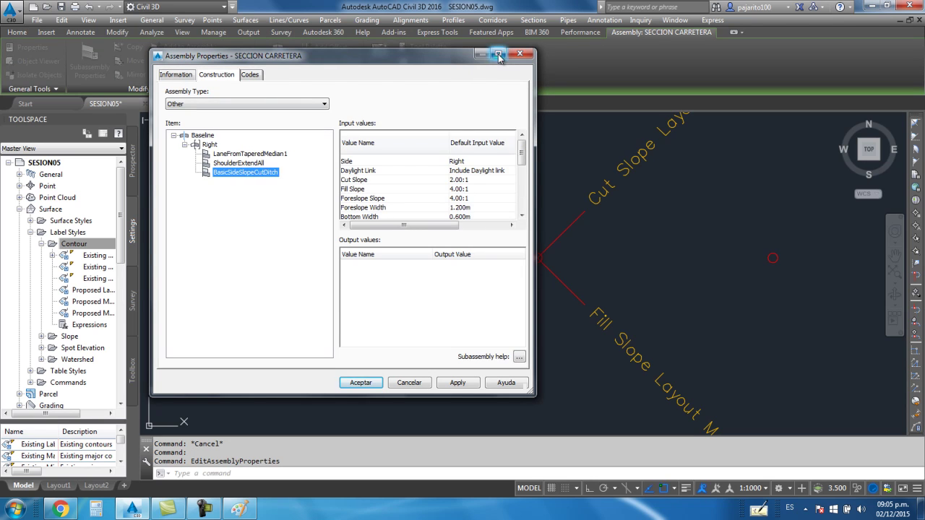
{"action": "left_click", "coordinate": [498, 53]}
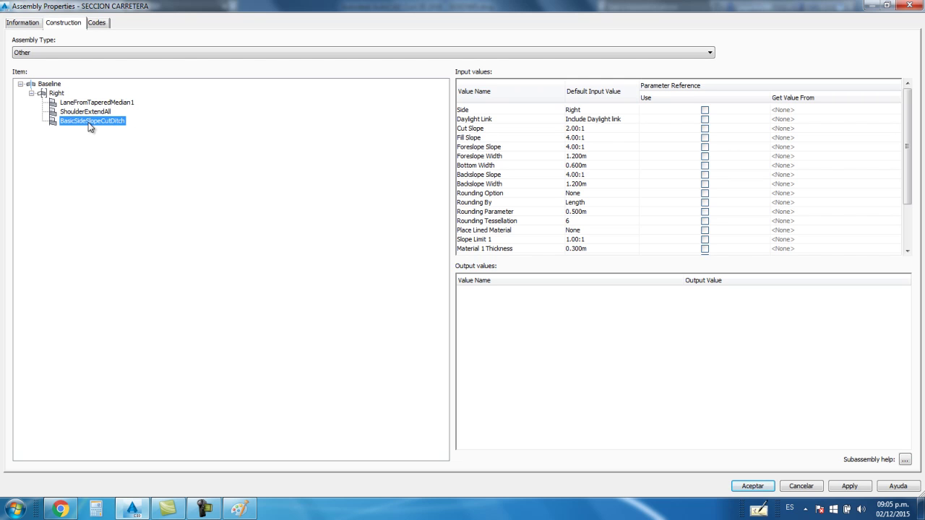
Step: Review the ditch's Cut Slope parameter, then bring the Paint sketch back
{"action": "scroll", "coordinate": [912, 148], "scroll_direction": "down", "scroll_amount": 3}
{"action": "scroll", "coordinate": [912, 180], "scroll_direction": "up", "scroll_amount": 3}
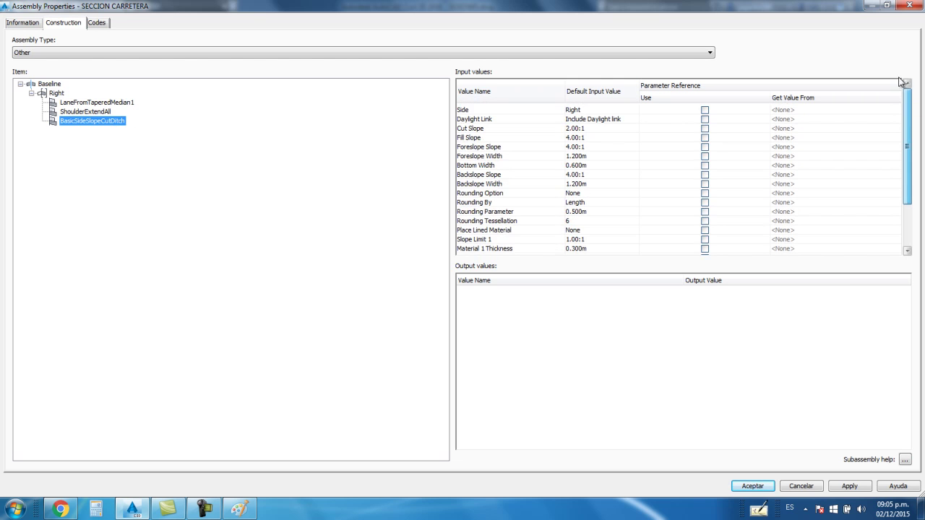
{"action": "left_click", "coordinate": [472, 131]}
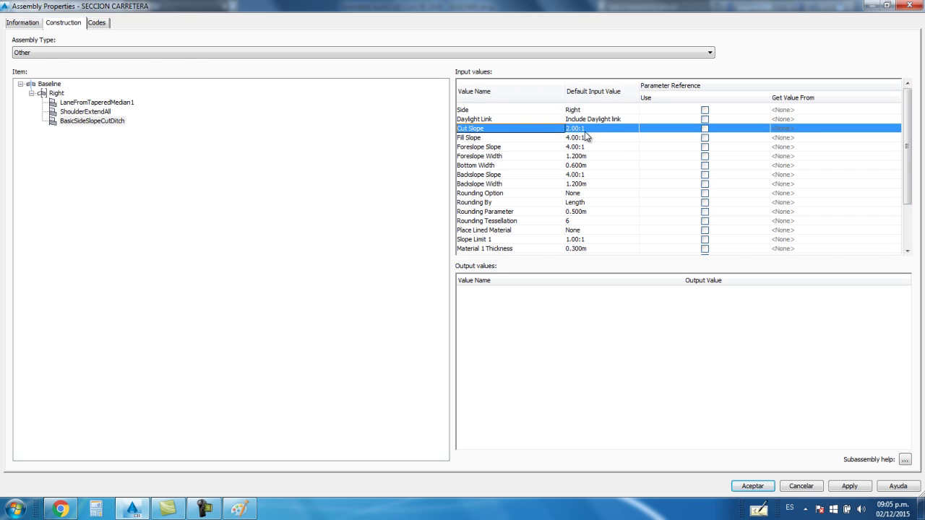
{"action": "left_click", "coordinate": [143, 500]}
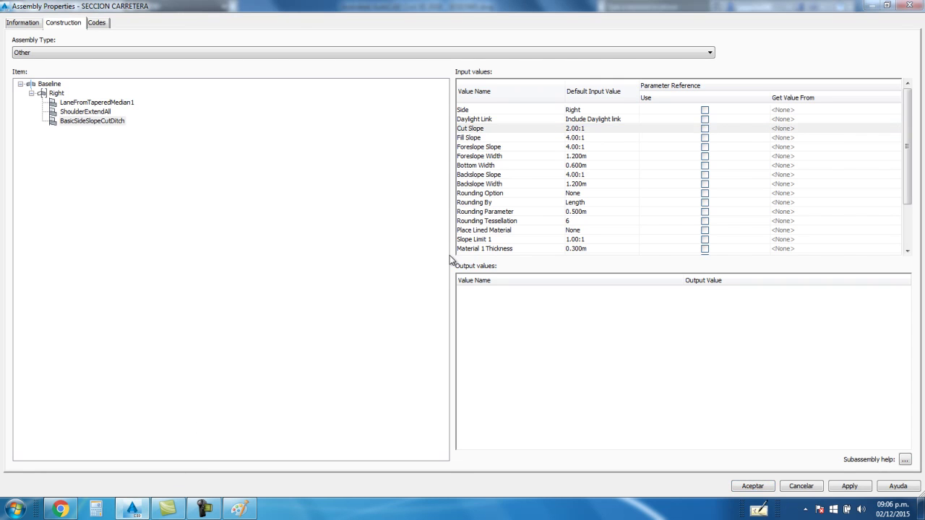
{"action": "left_click", "coordinate": [239, 508]}
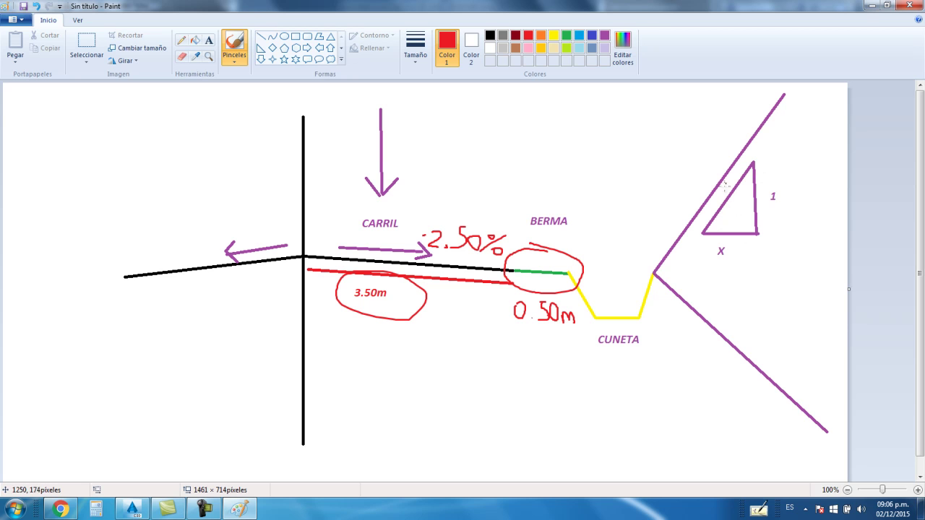
Step: Write red 0.5 and V labels on the triangle and sketch a steeper cut slope from the ditch
{"action": "left_click_drag", "start_coordinate": [742, 247], "coordinate": [745, 249]}
{"action": "left_click", "coordinate": [753, 255]}
{"action": "mouse_move", "coordinate": [766, 252]}
{"action": "left_mouse_down"}
{"action": "mouse_move", "coordinate": [758, 266]}
{"action": "mouse_move", "coordinate": [802, 266]}
{"action": "left_mouse_up"}
{"action": "left_click_drag", "start_coordinate": [779, 188], "coordinate": [796, 163]}
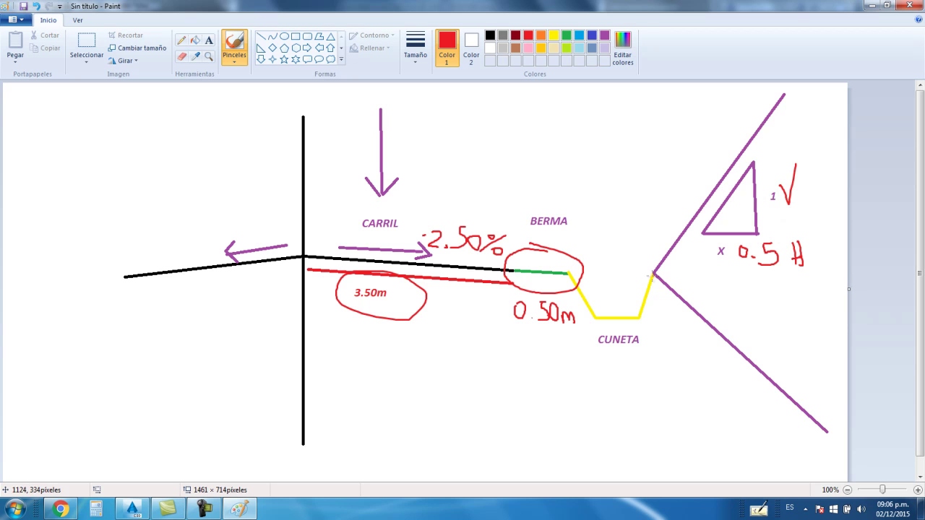
{"action": "left_click_drag", "start_coordinate": [653, 272], "coordinate": [686, 97]}
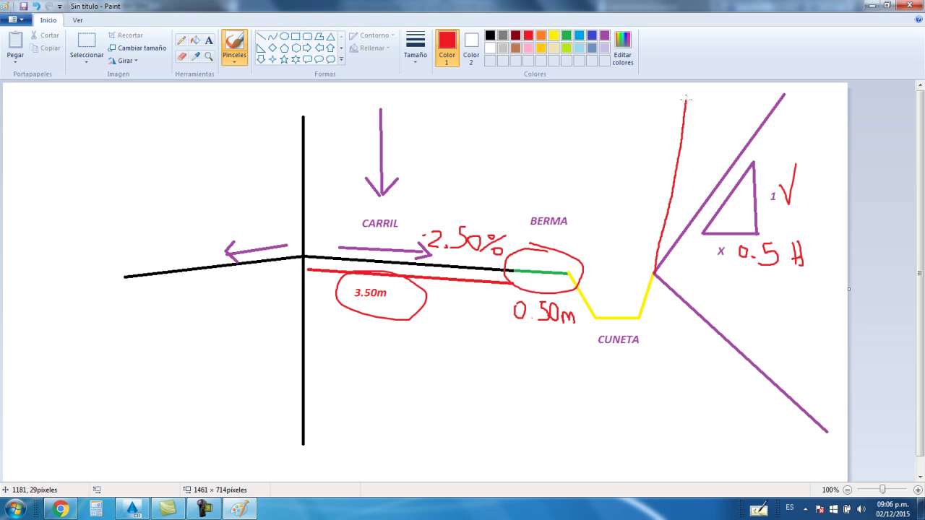
Step: Change the ditch Cut Slope from 2.00:1 to 0.50:1, then return to Paint
{"action": "left_click", "coordinate": [132, 509]}
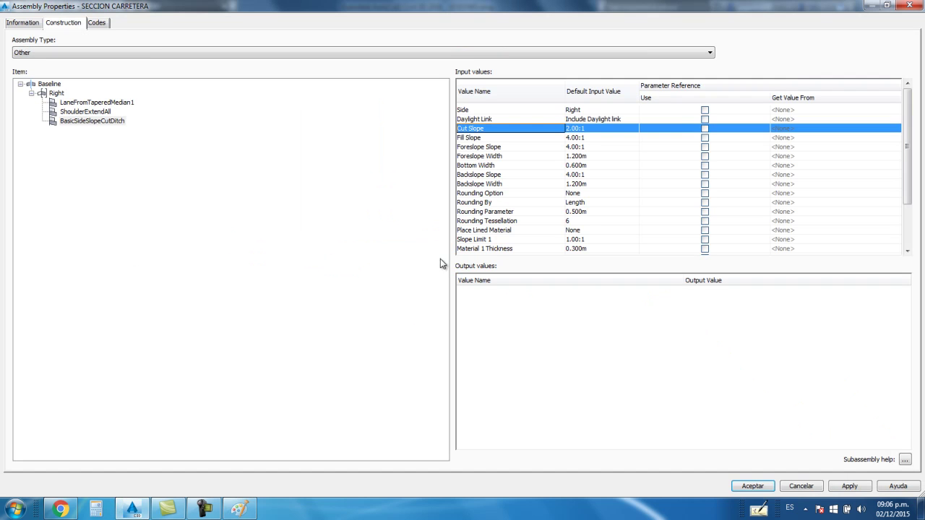
{"action": "left_click", "coordinate": [584, 130]}
{"action": "left_click_drag", "start_coordinate": [598, 128], "coordinate": [568, 123]}
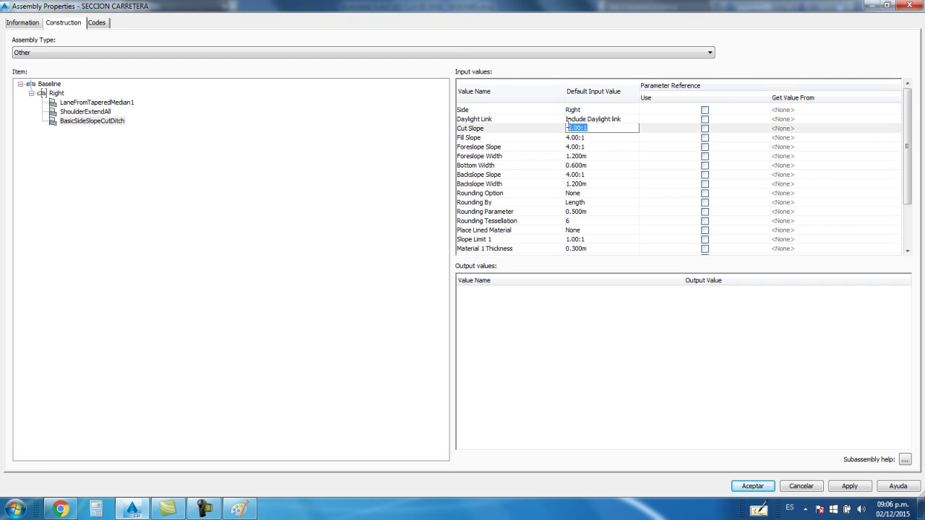
{"action": "type", "text": "0.5"}
{"action": "left_click", "coordinate": [634, 353]}
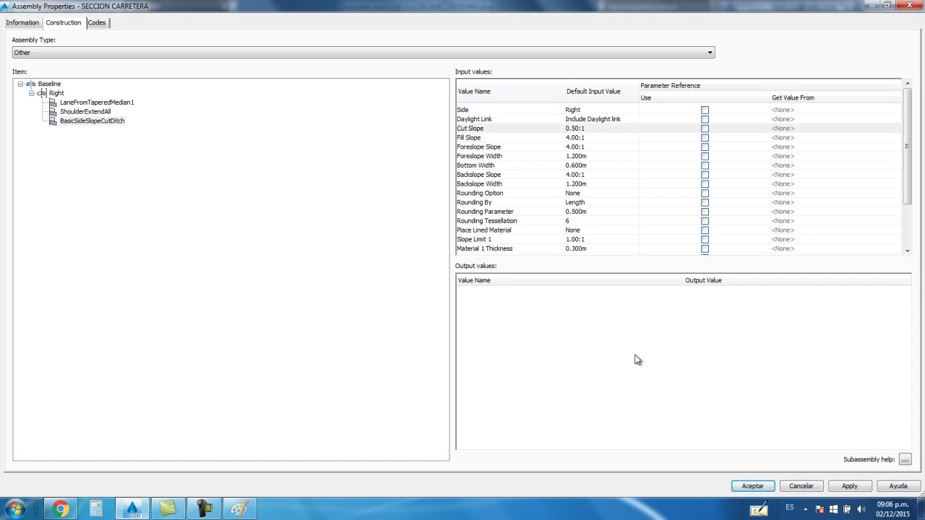
{"action": "left_click", "coordinate": [478, 142]}
{"action": "left_click", "coordinate": [239, 509]}
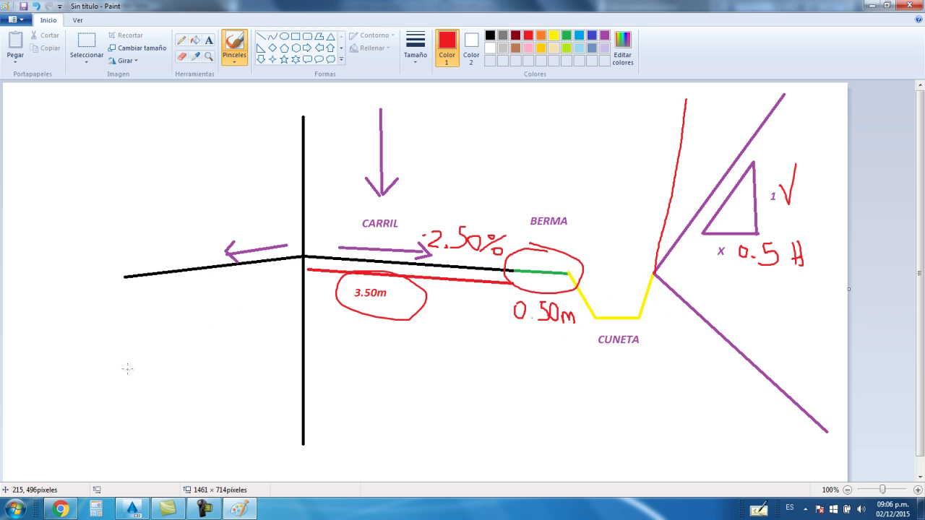
Step: Sketch and undo three trial red ground lines across the cross-section
{"action": "mouse_move", "coordinate": [133, 388]}
{"action": "left_mouse_down"}
{"action": "mouse_move", "coordinate": [394, 357]}
{"action": "mouse_move", "coordinate": [555, 375]}
{"action": "mouse_move", "coordinate": [804, 367]}
{"action": "left_mouse_up"}
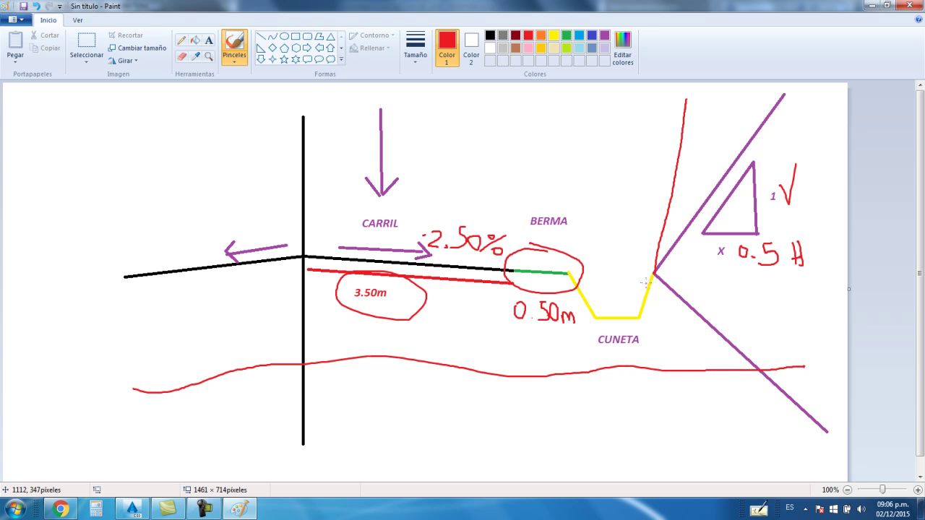
{"action": "key", "text": "ctrl+z"}
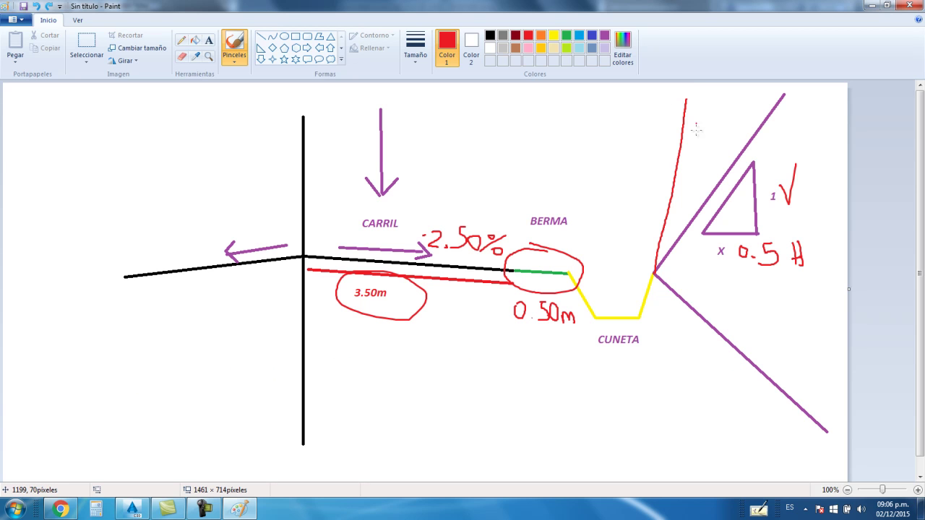
{"action": "left_click_drag", "start_coordinate": [170, 156], "coordinate": [745, 102]}
{"action": "key", "text": "ctrl+z"}
{"action": "mouse_move", "coordinate": [95, 356]}
{"action": "left_mouse_down"}
{"action": "mouse_move", "coordinate": [657, 357]}
{"action": "mouse_move", "coordinate": [764, 316]}
{"action": "left_mouse_up"}
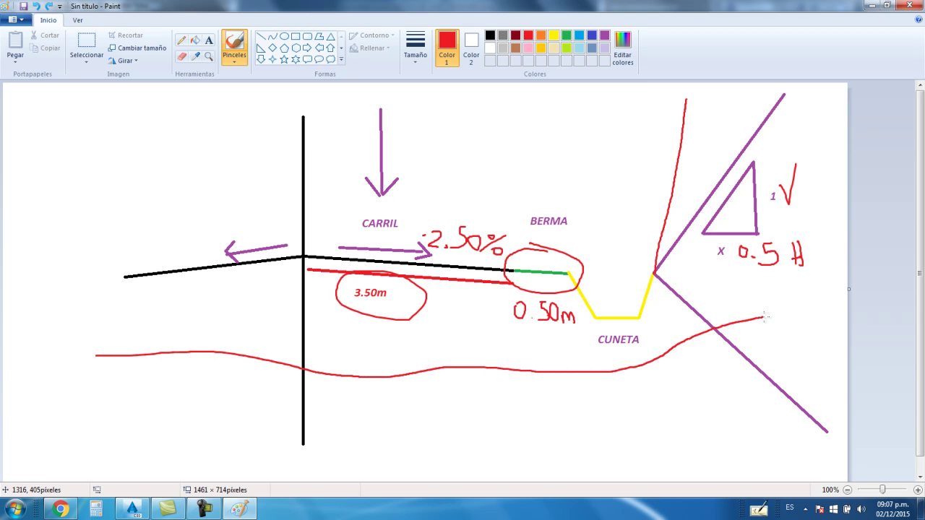
{"action": "key", "text": "ctrl+z"}
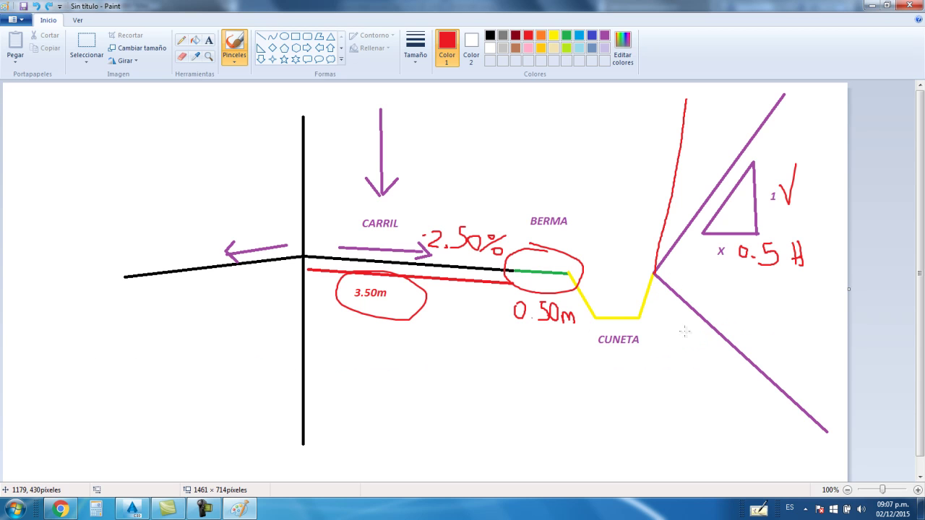
Step: Draw a red 1:1 slope triangle beside the fill slope, then switch to Civil 3D
{"action": "left_click_drag", "start_coordinate": [708, 302], "coordinate": [771, 347]}
{"action": "mouse_move", "coordinate": [716, 299]}
{"action": "left_mouse_down"}
{"action": "mouse_move", "coordinate": [772, 300]}
{"action": "mouse_move", "coordinate": [778, 344]}
{"action": "left_mouse_up"}
{"action": "left_click_drag", "start_coordinate": [787, 311], "coordinate": [786, 338]}
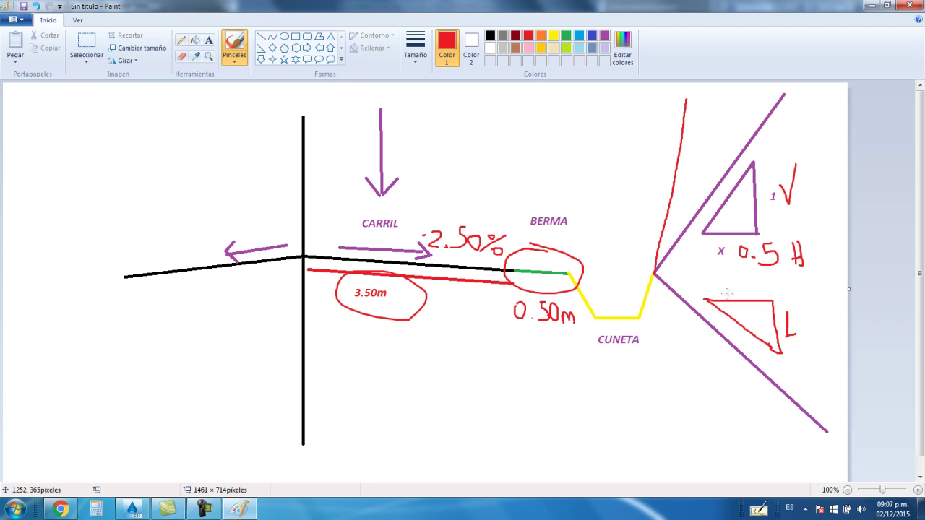
{"action": "mouse_move", "coordinate": [721, 277]}
{"action": "left_mouse_down"}
{"action": "mouse_move", "coordinate": [721, 288]}
{"action": "mouse_move", "coordinate": [752, 297]}
{"action": "left_mouse_up"}
{"action": "left_click", "coordinate": [133, 509]}
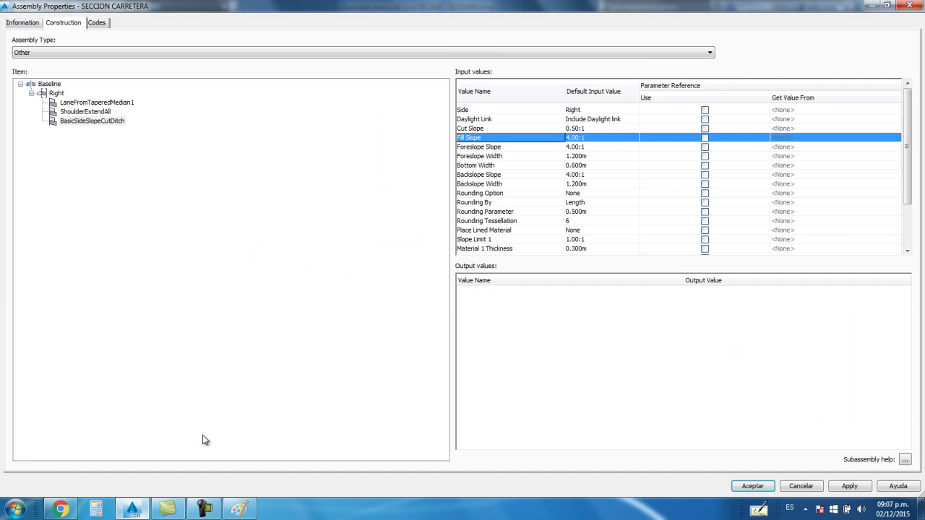
Step: Change the ditch Fill Slope from 4.00:1 to 1.00:1, confirm it, and return to Paint
{"action": "left_click", "coordinate": [593, 137]}
{"action": "left_click_drag", "start_coordinate": [591, 137], "coordinate": [551, 136]}
{"action": "type", "text": "1"}
{"action": "key", "text": "Return"}
{"action": "left_click", "coordinate": [576, 148]}
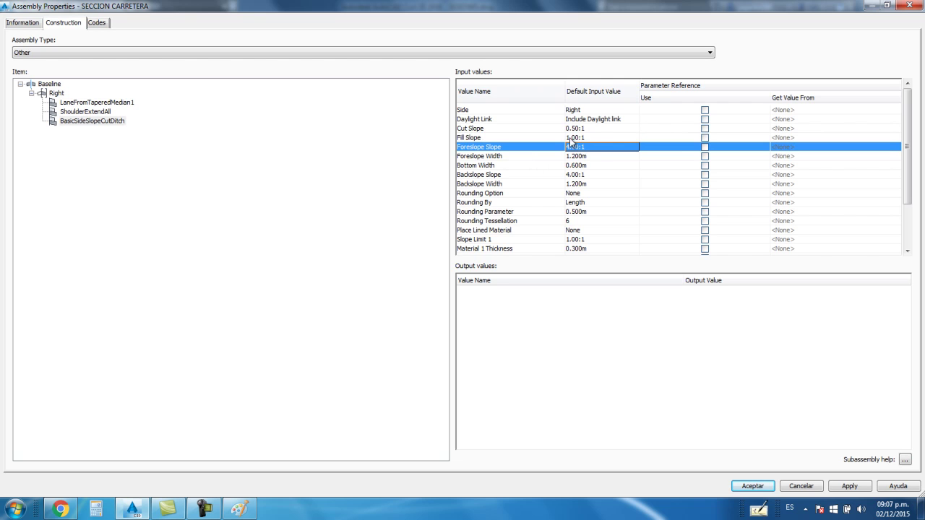
{"action": "left_click", "coordinate": [573, 140]}
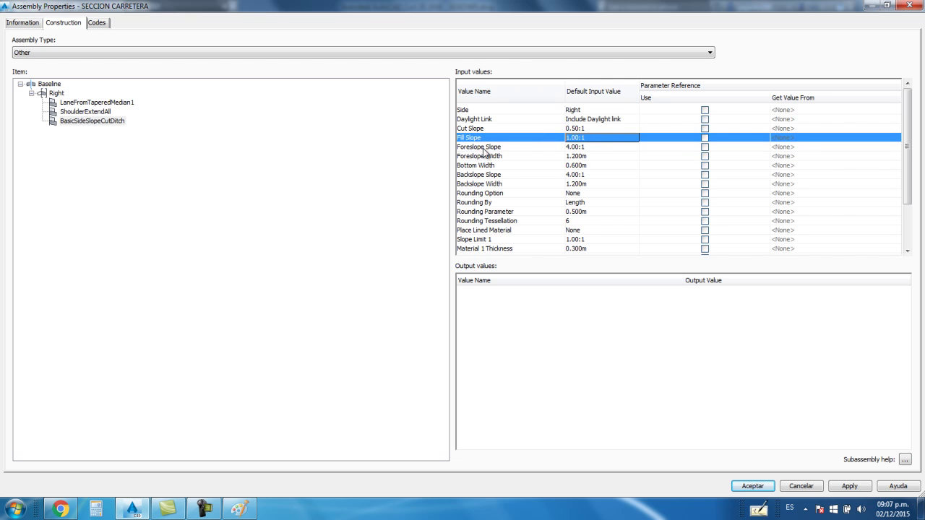
{"action": "left_click", "coordinate": [584, 149]}
{"action": "left_click", "coordinate": [238, 510]}
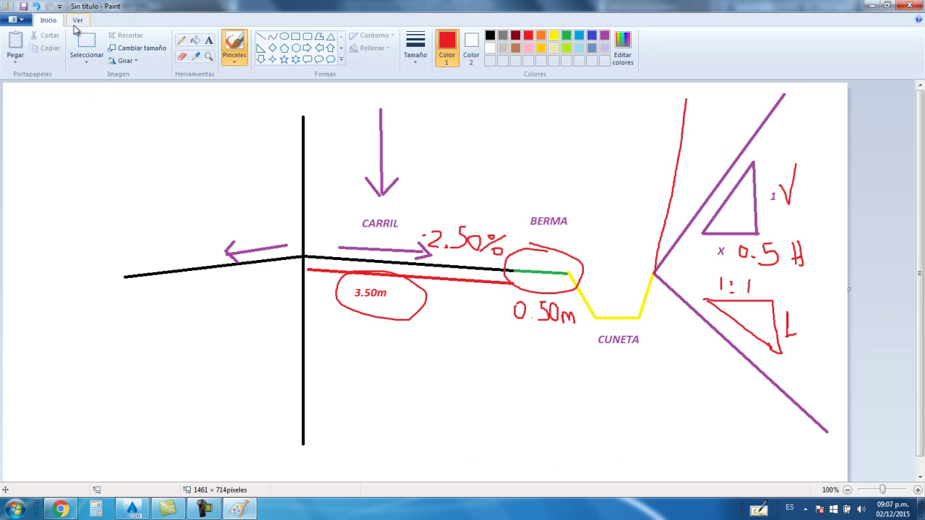
Step: Circle the shoulder and ditch in red, then start a new image without saving the sketch
{"action": "left_click", "coordinate": [20, 20]}
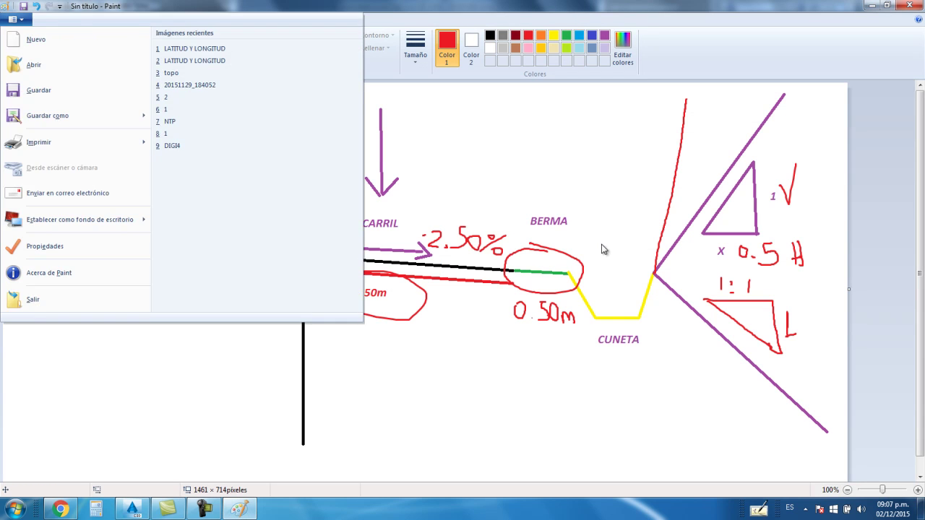
{"action": "left_click", "coordinate": [604, 250]}
{"action": "mouse_move", "coordinate": [634, 213]}
{"action": "left_mouse_down"}
{"action": "mouse_move", "coordinate": [723, 355]}
{"action": "mouse_move", "coordinate": [603, 228]}
{"action": "left_mouse_up"}
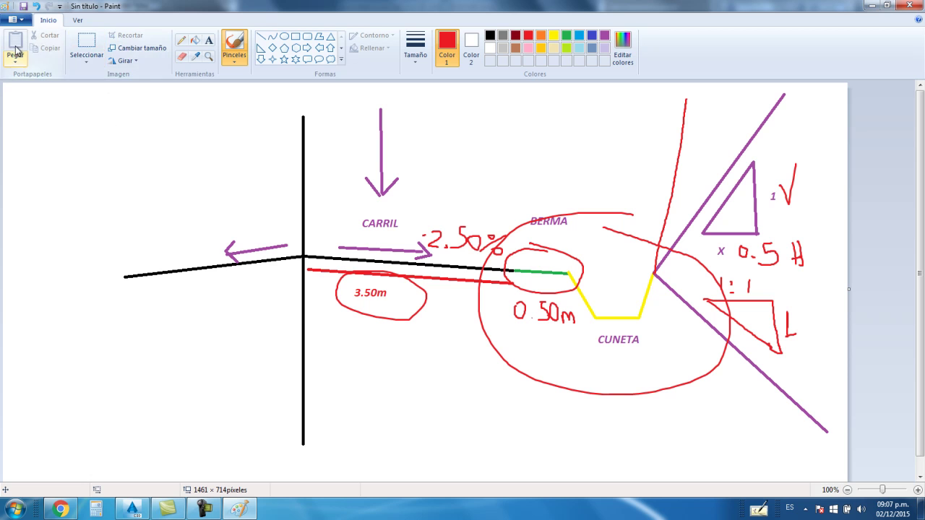
{"action": "left_click", "coordinate": [13, 20]}
{"action": "left_click", "coordinate": [29, 37]}
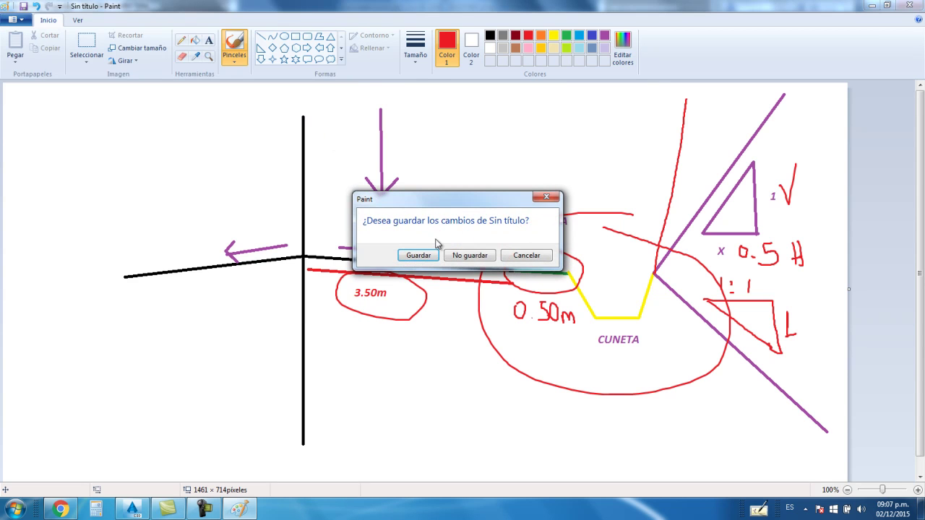
{"action": "left_click", "coordinate": [474, 256]}
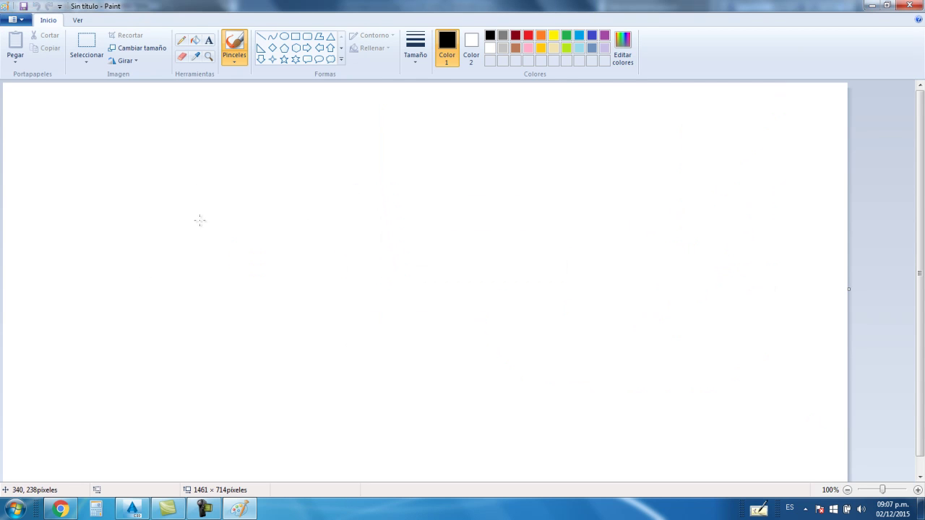
Step: Draw a black ditch profile with red cut and fill slope lines from its right rim
{"action": "mouse_move", "coordinate": [197, 206]}
{"action": "left_mouse_down"}
{"action": "mouse_move", "coordinate": [417, 355]}
{"action": "mouse_move", "coordinate": [512, 184]}
{"action": "left_mouse_up"}
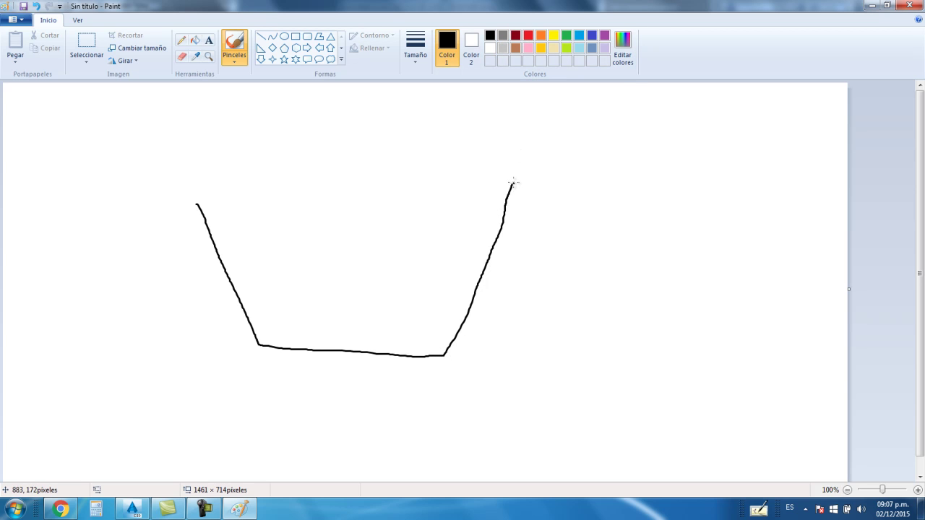
{"action": "left_click_drag", "start_coordinate": [512, 183], "coordinate": [641, 82]}
{"action": "key", "text": "ctrl+z"}
{"action": "left_click", "coordinate": [528, 35]}
{"action": "left_click_drag", "start_coordinate": [513, 183], "coordinate": [624, 92]}
{"action": "mouse_move", "coordinate": [511, 185]}
{"action": "left_mouse_down"}
{"action": "mouse_move", "coordinate": [550, 240]}
{"action": "mouse_move", "coordinate": [691, 385]}
{"action": "left_mouse_up"}
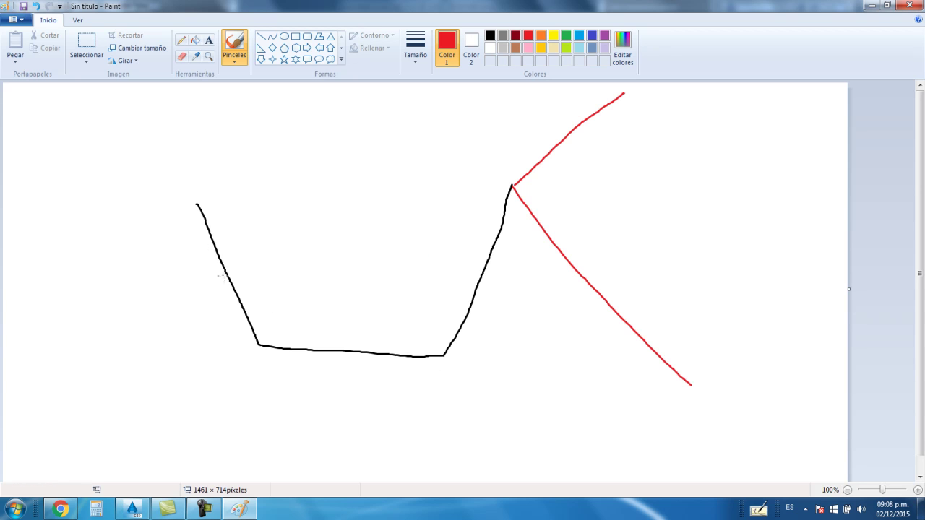
Step: Draw red slope triangles along both the left and right ditch slopes
{"action": "left_click_drag", "start_coordinate": [216, 226], "coordinate": [247, 286]}
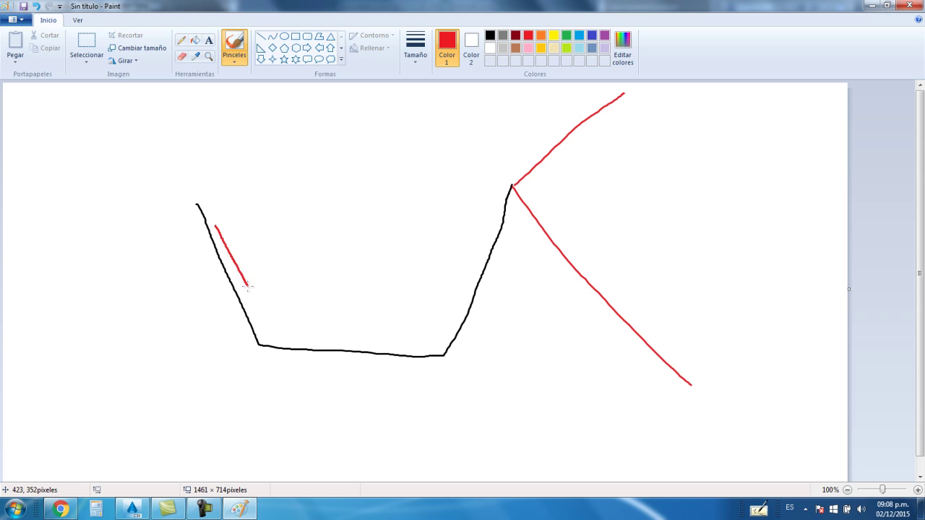
{"action": "left_click_drag", "start_coordinate": [219, 222], "coordinate": [251, 286]}
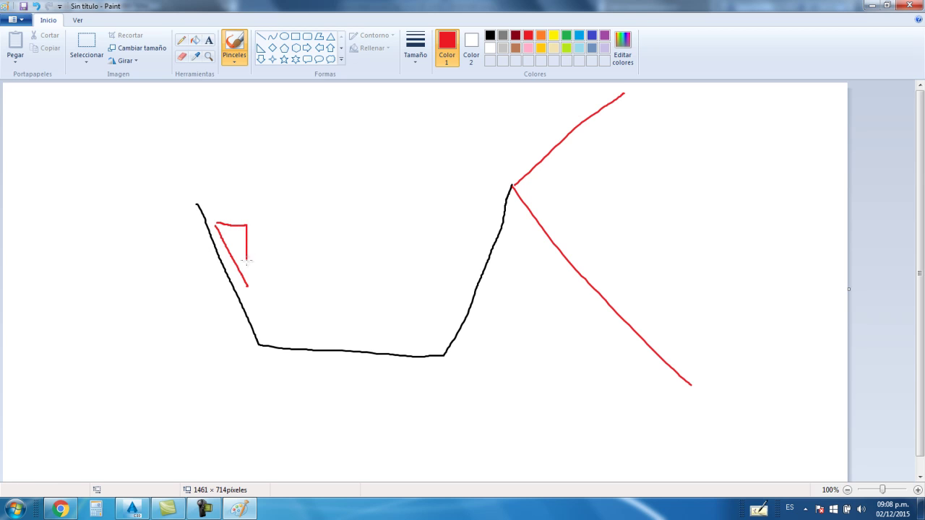
{"action": "left_click_drag", "start_coordinate": [489, 232], "coordinate": [462, 295]}
{"action": "left_click_drag", "start_coordinate": [457, 233], "coordinate": [463, 272]}
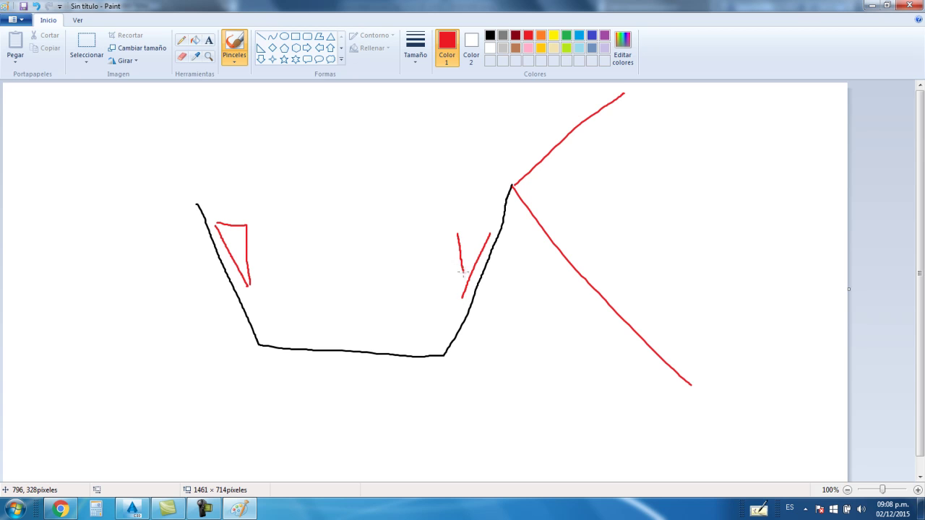
{"action": "left_click_drag", "start_coordinate": [460, 232], "coordinate": [489, 233]}
Step: Add an arrow labeled 'Cara interna' to the left triangle and a 45° angle mark at the bottom-left corner
{"action": "left_click_drag", "start_coordinate": [258, 236], "coordinate": [287, 155]}
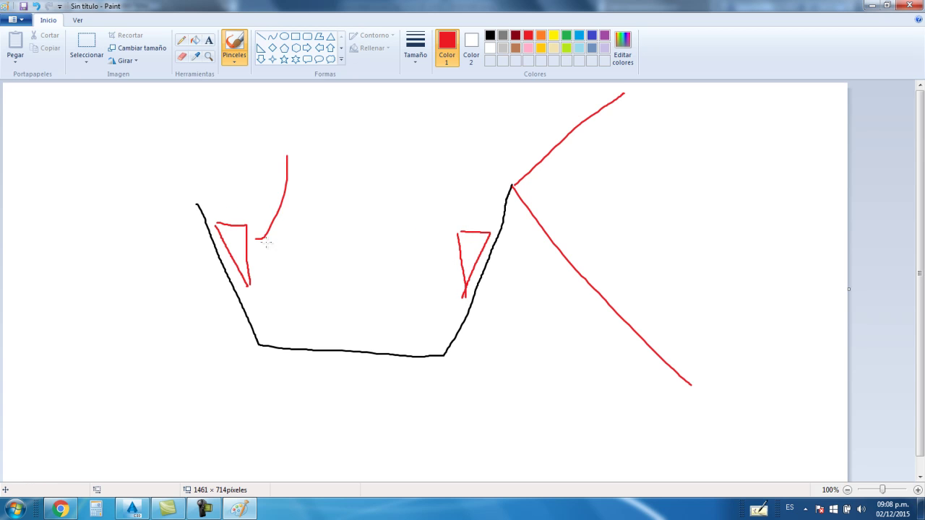
{"action": "mouse_move", "coordinate": [243, 109]}
{"action": "left_mouse_down"}
{"action": "mouse_move", "coordinate": [239, 128]}
{"action": "mouse_move", "coordinate": [260, 117]}
{"action": "mouse_move", "coordinate": [275, 127]}
{"action": "mouse_move", "coordinate": [283, 119]}
{"action": "mouse_move", "coordinate": [292, 134]}
{"action": "mouse_move", "coordinate": [335, 133]}
{"action": "left_mouse_up"}
{"action": "mouse_move", "coordinate": [339, 84]}
{"action": "left_mouse_down"}
{"action": "mouse_move", "coordinate": [341, 134]}
{"action": "mouse_move", "coordinate": [367, 133]}
{"action": "left_mouse_up"}
{"action": "left_click_drag", "start_coordinate": [323, 102], "coordinate": [354, 101]}
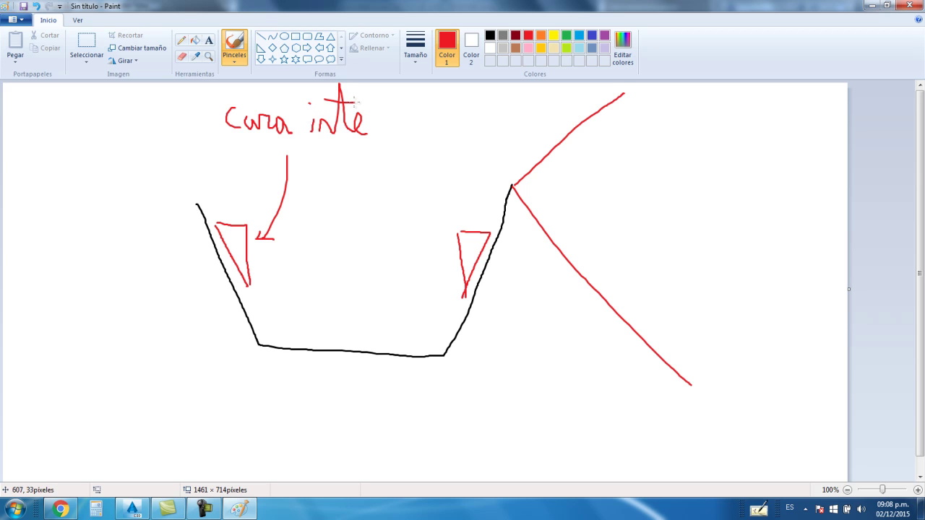
{"action": "mouse_move", "coordinate": [369, 134]}
{"action": "left_mouse_down"}
{"action": "mouse_move", "coordinate": [381, 120]}
{"action": "mouse_move", "coordinate": [417, 136]}
{"action": "left_mouse_up"}
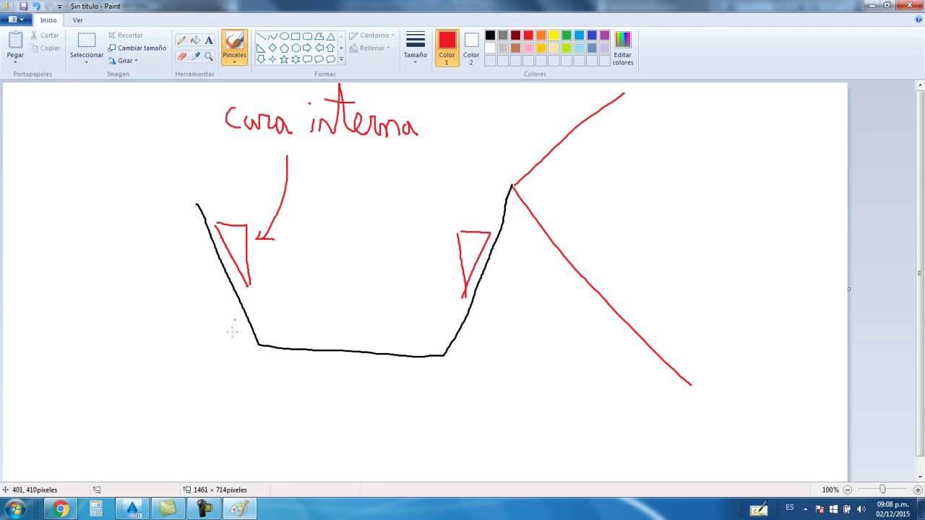
{"action": "left_click_drag", "start_coordinate": [178, 350], "coordinate": [246, 356]}
{"action": "left_click_drag", "start_coordinate": [184, 299], "coordinate": [191, 331]}
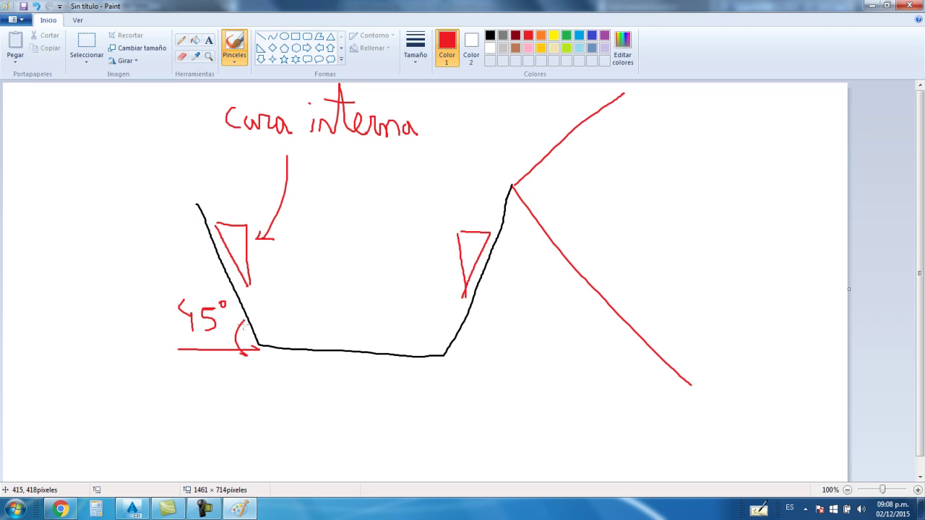
Step: Set the assembly's Foreslope Slope to 1.00:1, checking it against the Paint sketch
{"action": "left_click", "coordinate": [133, 509]}
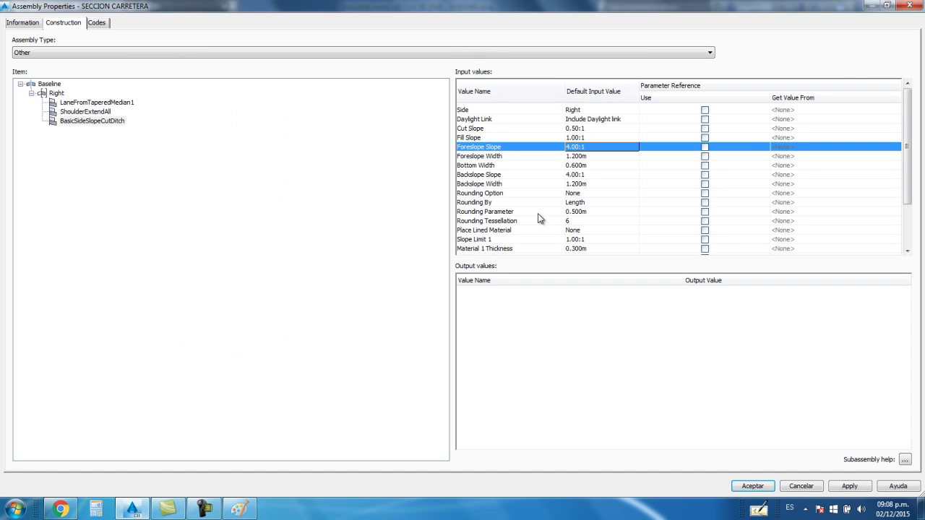
{"action": "left_click", "coordinate": [575, 153]}
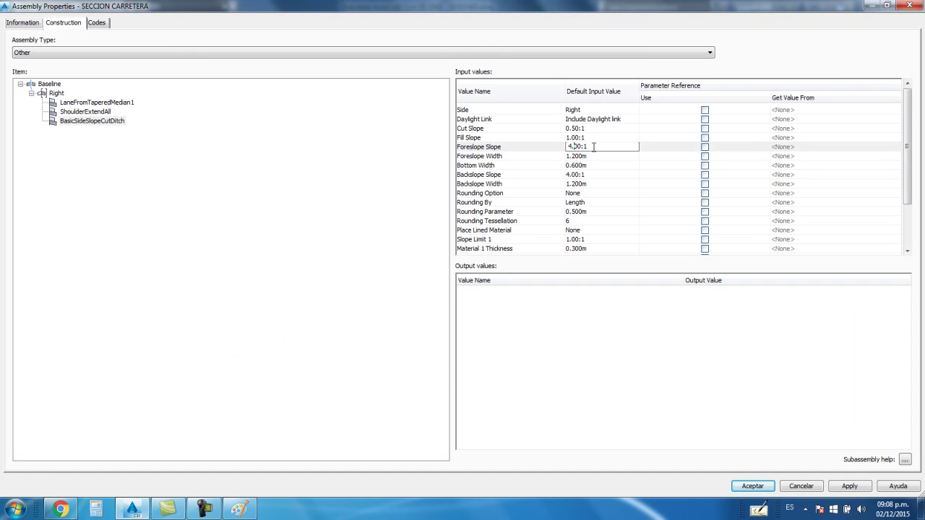
{"action": "type", "text": "1"}
{"action": "left_click", "coordinate": [591, 156]}
{"action": "left_click", "coordinate": [239, 510]}
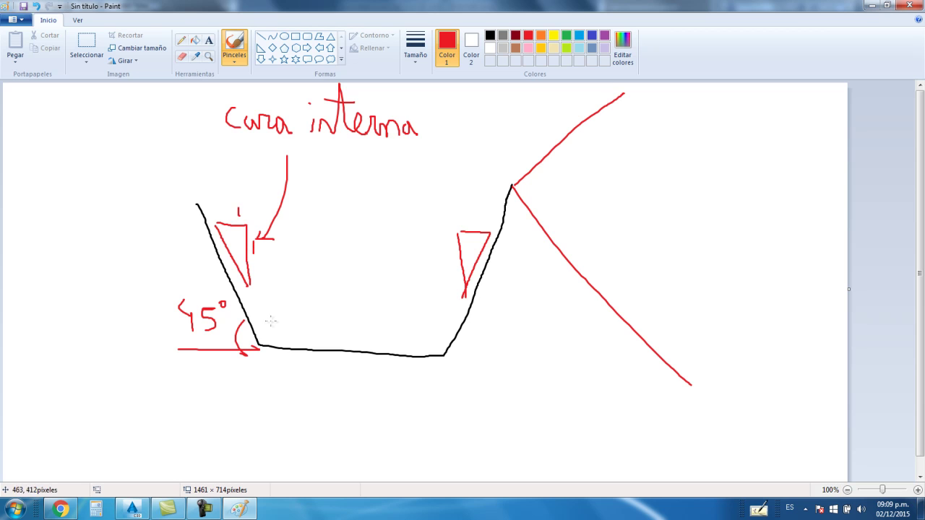
{"action": "left_click", "coordinate": [132, 509]}
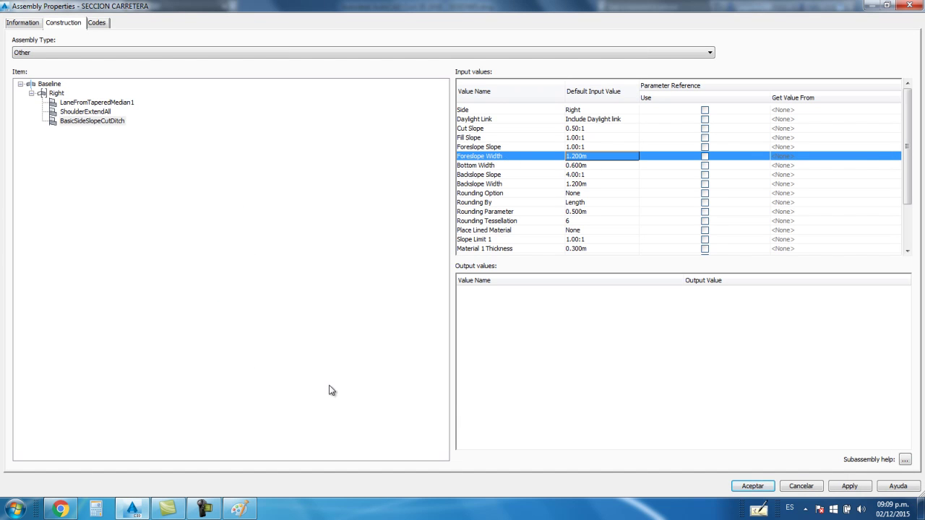
{"action": "left_click", "coordinate": [239, 510]}
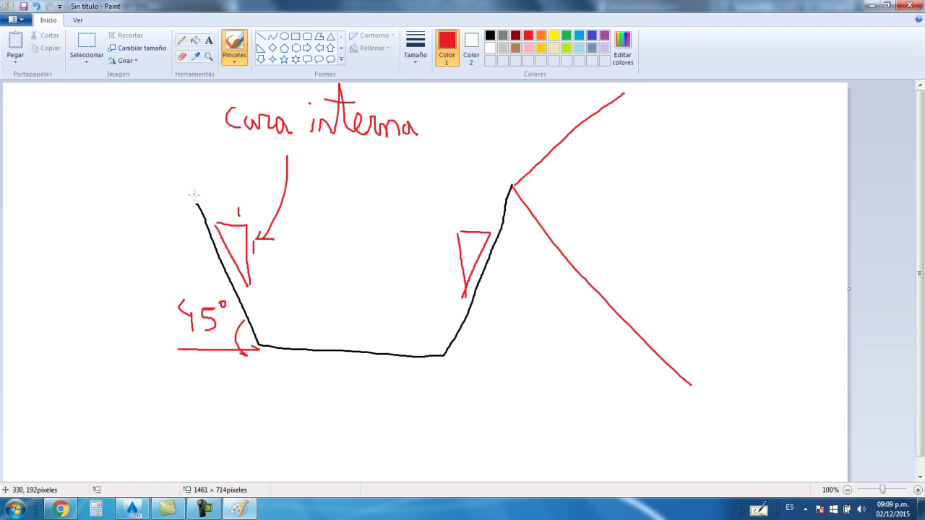
Step: Draw a red width line over the left slope and label it 0.20
{"action": "left_click_drag", "start_coordinate": [212, 194], "coordinate": [245, 196]}
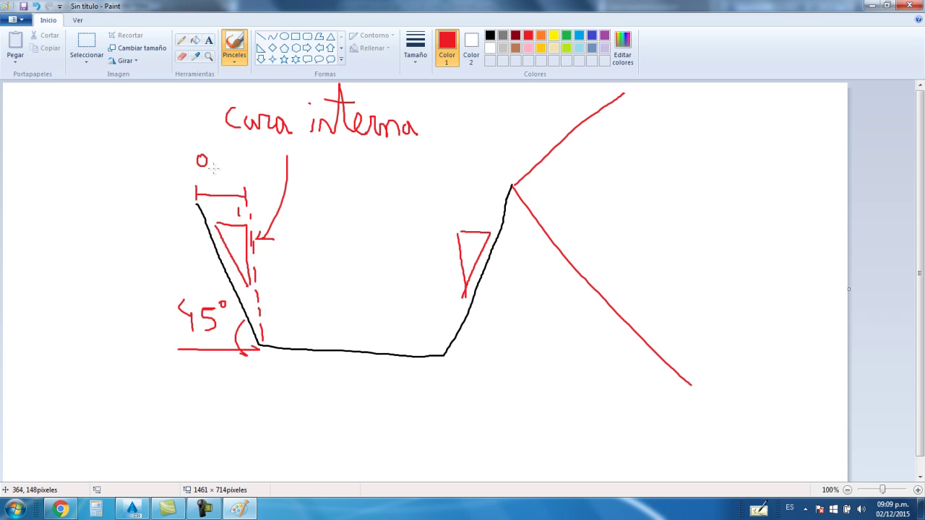
{"action": "left_click_drag", "start_coordinate": [243, 171], "coordinate": [230, 162]}
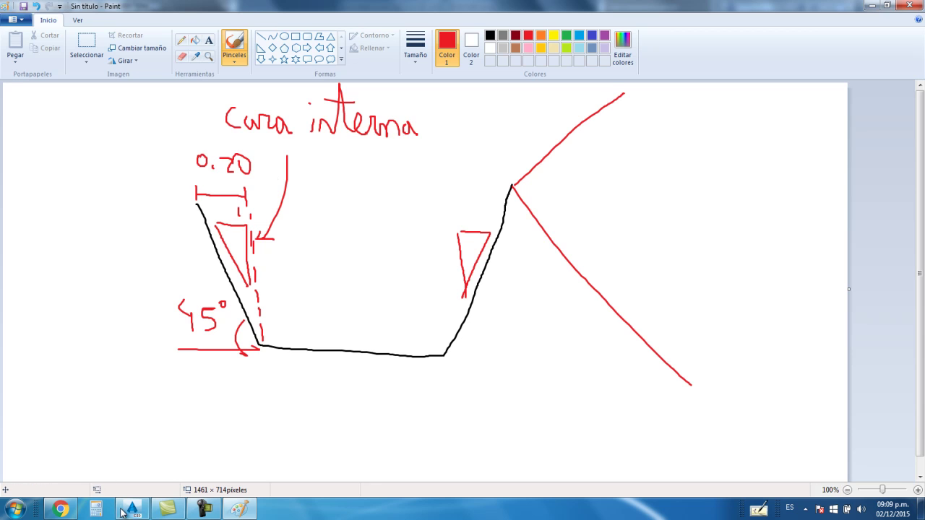
{"action": "left_click", "coordinate": [132, 509]}
Step: Set the assembly's Foreslope Width to 0.200m, replacing 1.200m
{"action": "left_click", "coordinate": [582, 156]}
{"action": "left_click_drag", "start_coordinate": [599, 156], "coordinate": [547, 156]}
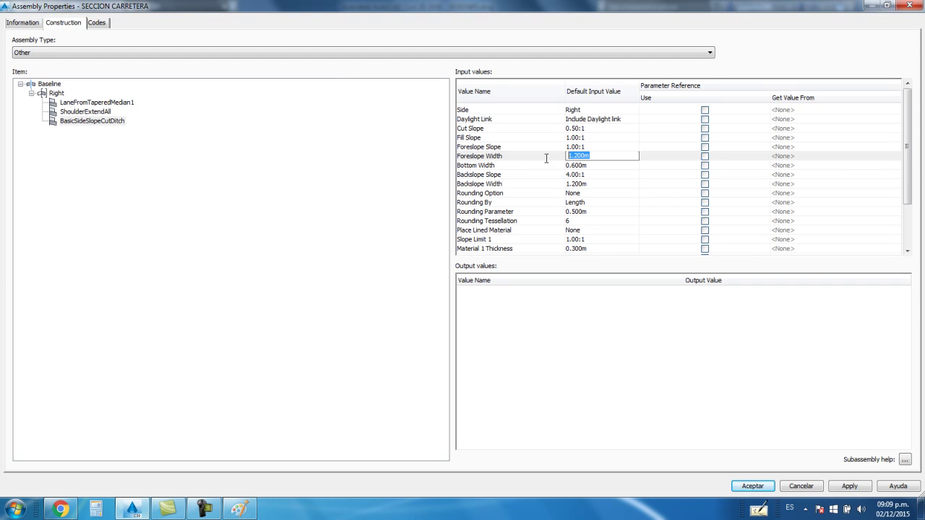
{"action": "type", "text": "0"}
{"action": "key", "text": "Return"}
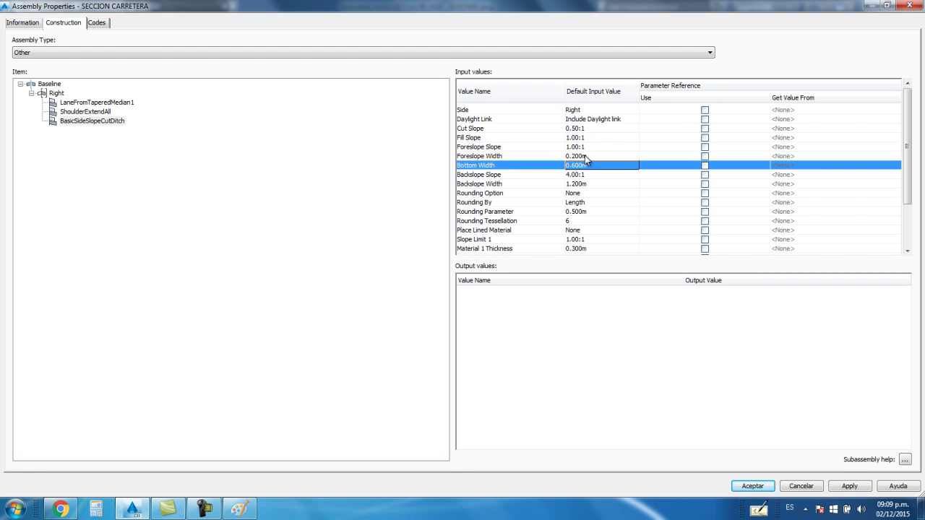
{"action": "left_click", "coordinate": [500, 149]}
{"action": "left_click", "coordinate": [483, 158]}
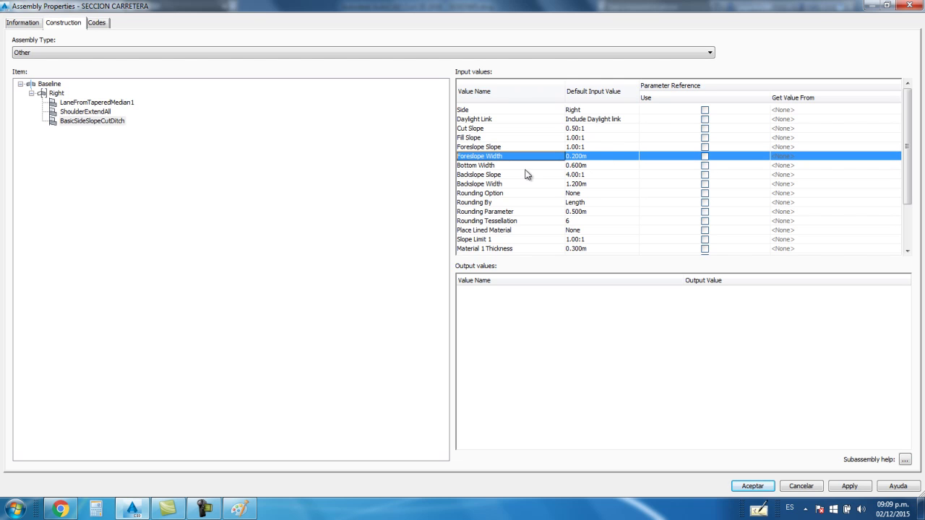
{"action": "left_click", "coordinate": [506, 167]}
{"action": "left_click", "coordinate": [233, 514]}
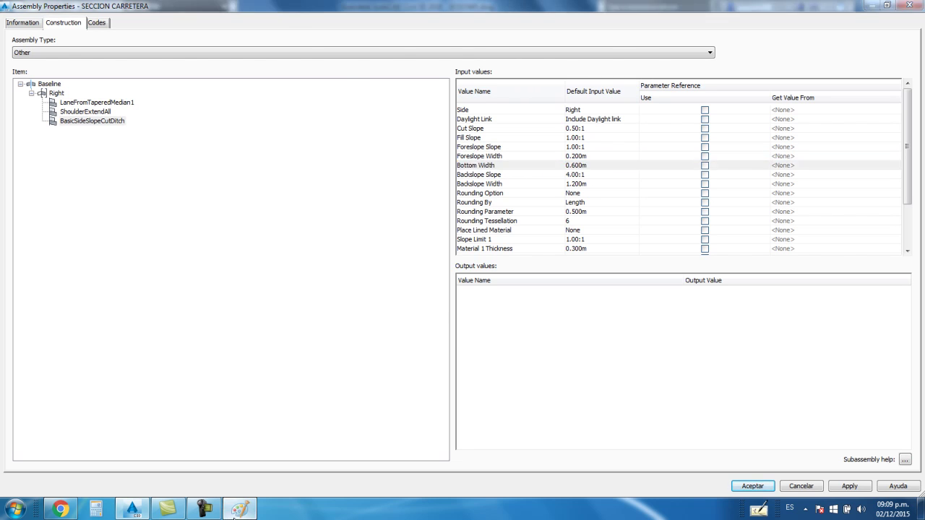
Step: Draw a red arrowed dimension under the ditch bottom labeled 0.50
{"action": "mouse_move", "coordinate": [260, 352]}
{"action": "left_mouse_down"}
{"action": "mouse_move", "coordinate": [261, 396]}
{"action": "mouse_move", "coordinate": [466, 389]}
{"action": "mouse_move", "coordinate": [444, 402]}
{"action": "left_mouse_up"}
{"action": "mouse_move", "coordinate": [285, 368]}
{"action": "left_mouse_down"}
{"action": "mouse_move", "coordinate": [258, 387]}
{"action": "mouse_move", "coordinate": [333, 402]}
{"action": "mouse_move", "coordinate": [377, 396]}
{"action": "mouse_move", "coordinate": [366, 418]}
{"action": "mouse_move", "coordinate": [393, 405]}
{"action": "left_mouse_up"}
{"action": "left_click", "coordinate": [343, 412]}
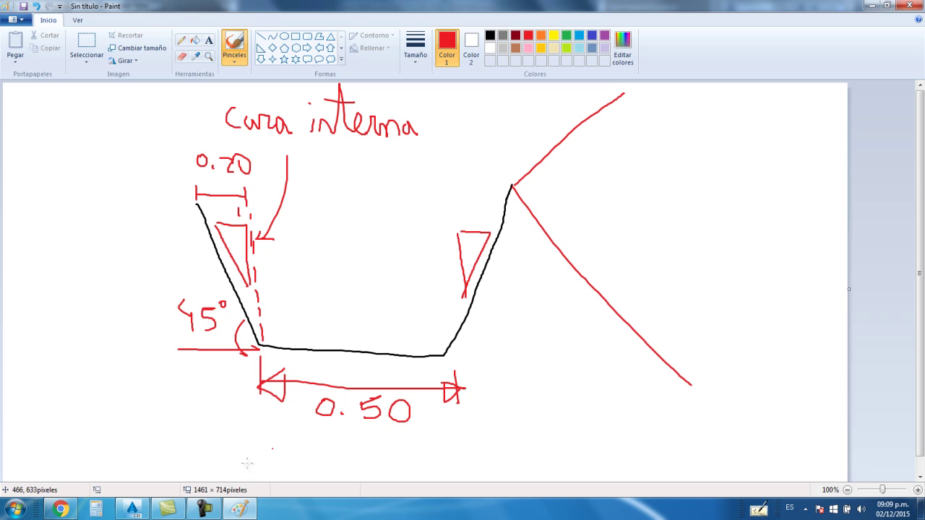
{"action": "left_click", "coordinate": [133, 508]}
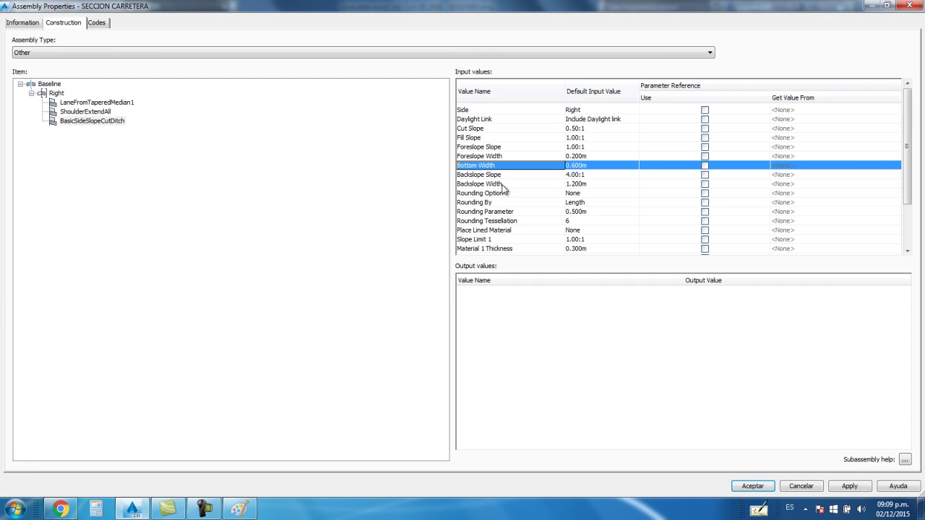
Step: Set Bottom Width to 0.400m, then review the Backslope Width and Slope rows
{"action": "left_click", "coordinate": [576, 166]}
{"action": "type", "text": "0.4"}
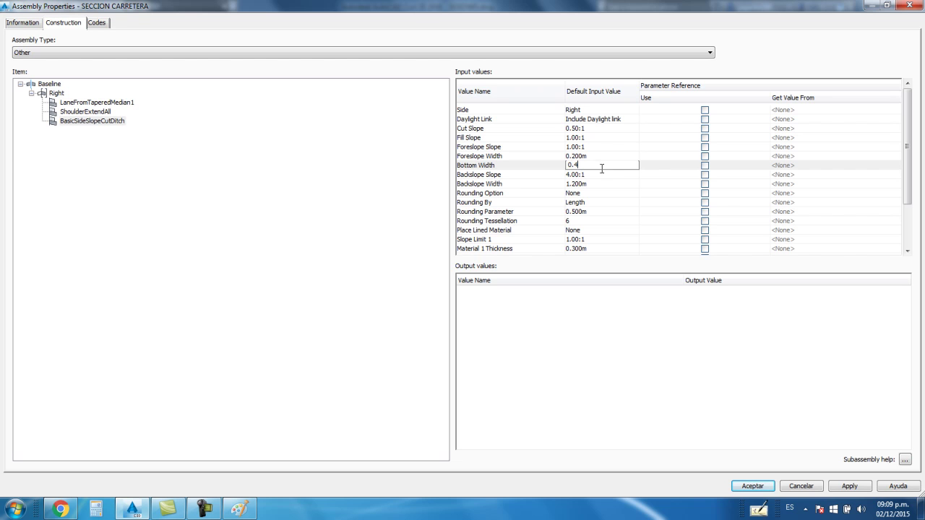
{"action": "left_click", "coordinate": [604, 177]}
{"action": "left_click", "coordinate": [238, 508]}
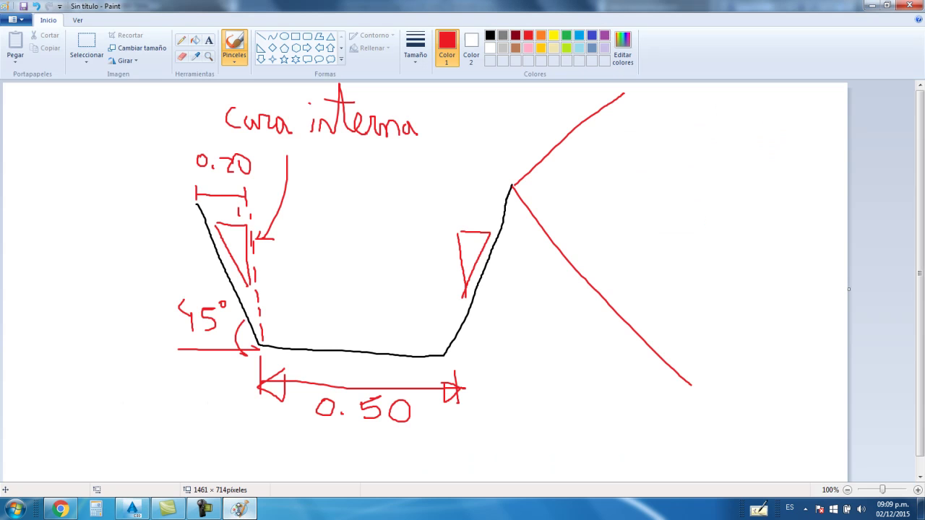
{"action": "left_click", "coordinate": [133, 507]}
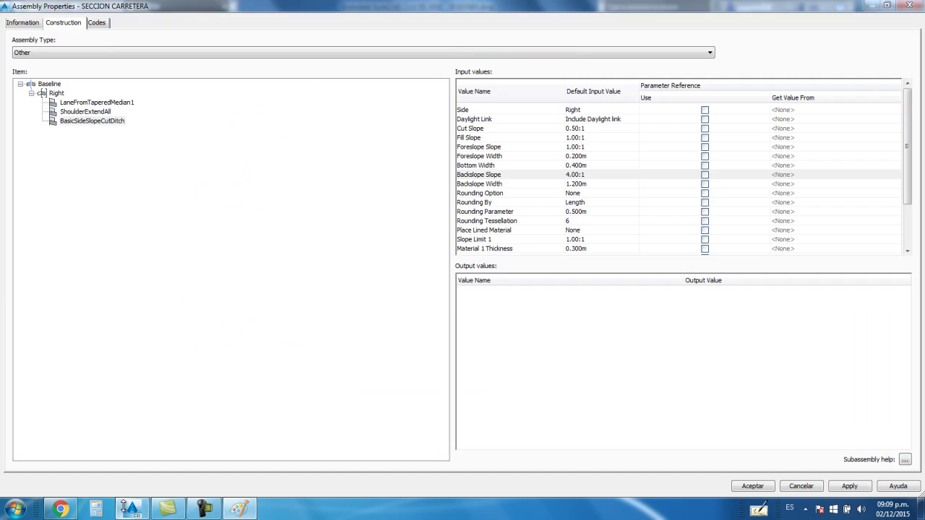
{"action": "left_click", "coordinate": [479, 185]}
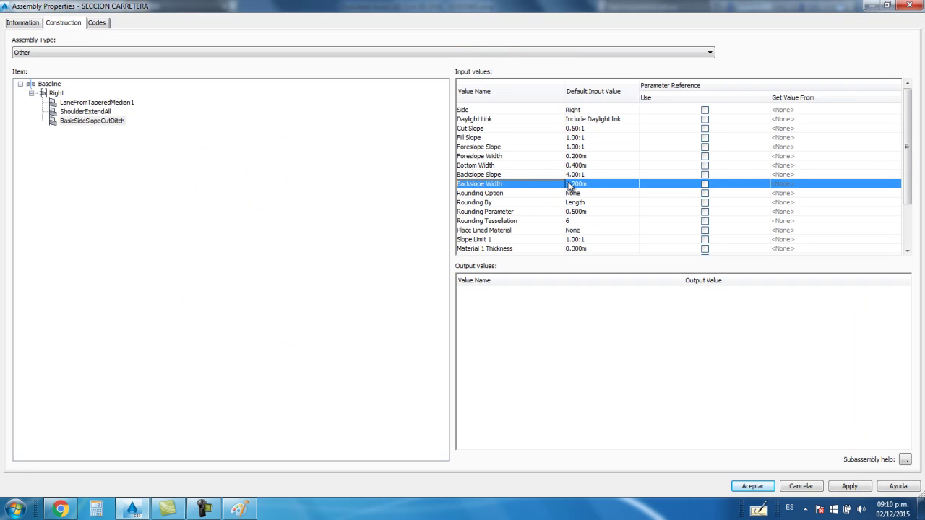
{"action": "left_click", "coordinate": [483, 177]}
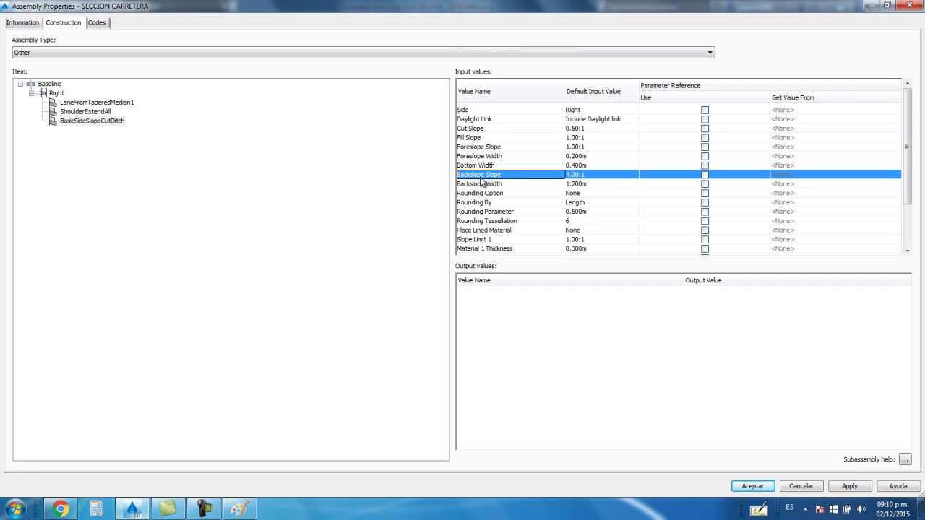
{"action": "left_click", "coordinate": [240, 509]}
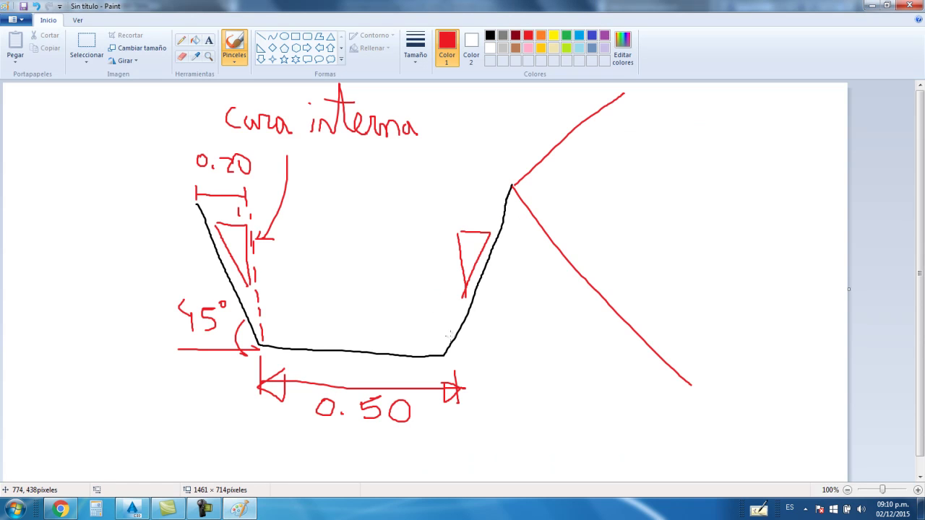
Step: Draw a red curved arrow to the right slope triangle and write 'Cara externa' above it
{"action": "left_click_drag", "start_coordinate": [450, 270], "coordinate": [458, 158]}
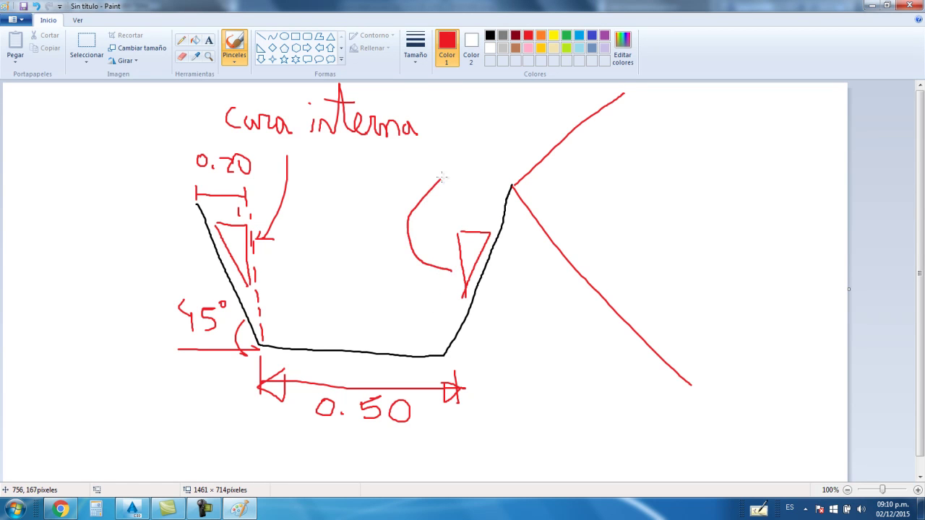
{"action": "left_click_drag", "start_coordinate": [442, 261], "coordinate": [433, 275]}
{"action": "left_click", "coordinate": [453, 233]}
{"action": "mouse_move", "coordinate": [495, 116]}
{"action": "left_mouse_down"}
{"action": "mouse_move", "coordinate": [495, 128]}
{"action": "mouse_move", "coordinate": [545, 111]}
{"action": "mouse_move", "coordinate": [551, 119]}
{"action": "left_mouse_up"}
{"action": "left_click_drag", "start_coordinate": [608, 109], "coordinate": [621, 135]}
{"action": "mouse_move", "coordinate": [642, 89]}
{"action": "left_mouse_down"}
{"action": "mouse_move", "coordinate": [642, 138]}
{"action": "mouse_move", "coordinate": [672, 133]}
{"action": "mouse_move", "coordinate": [684, 111]}
{"action": "mouse_move", "coordinate": [715, 137]}
{"action": "left_mouse_up"}
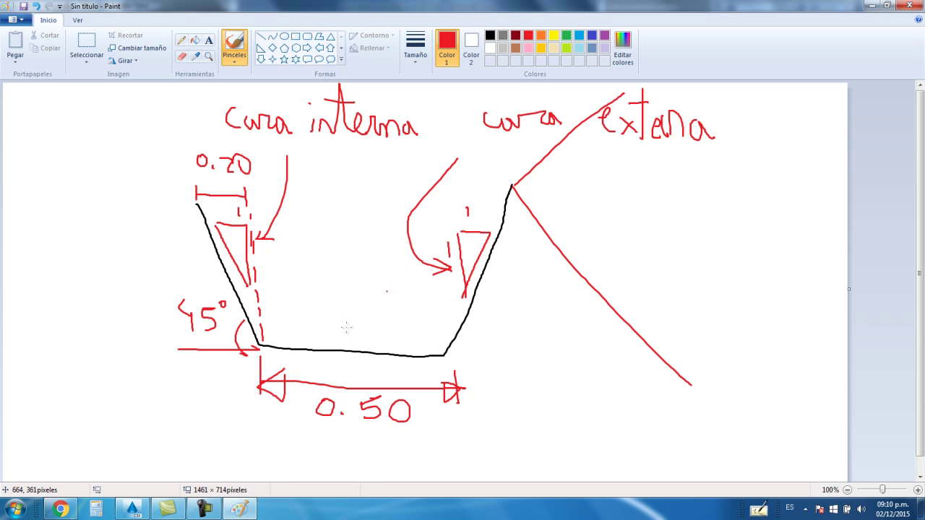
Step: Set the assembly's Backslope Slope to 1.00:1, replacing 4.00:1
{"action": "left_click", "coordinate": [132, 510]}
{"action": "left_click", "coordinate": [576, 174]}
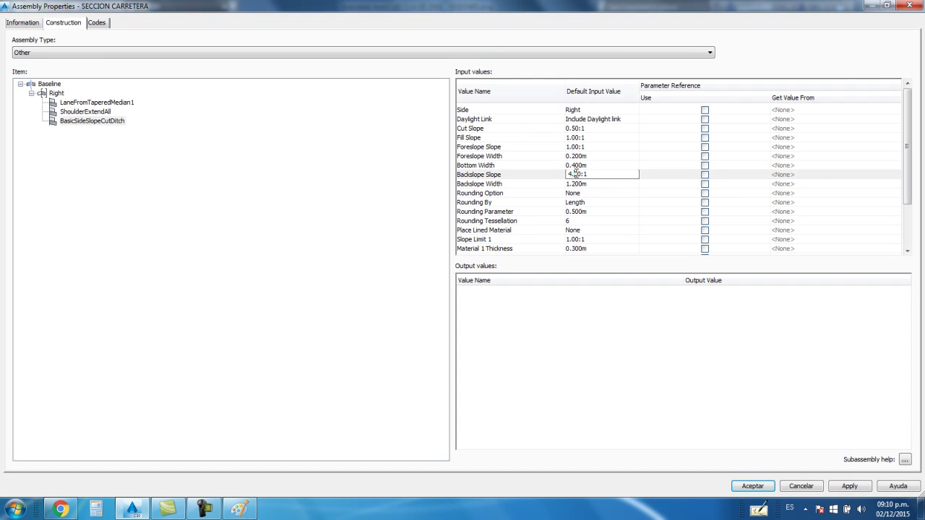
{"action": "double_click", "coordinate": [576, 174]}
{"action": "type", "text": "1"}
{"action": "left_click", "coordinate": [583, 186]}
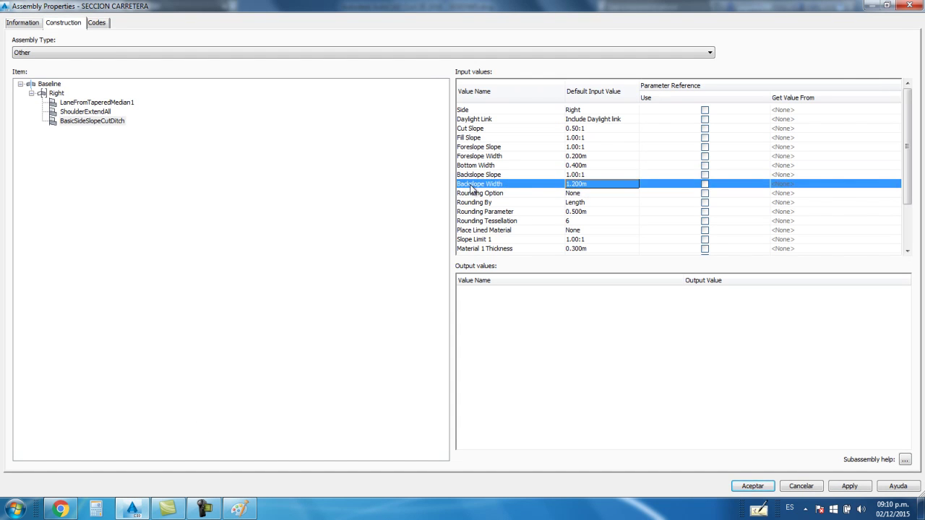
{"action": "left_click", "coordinate": [241, 509]}
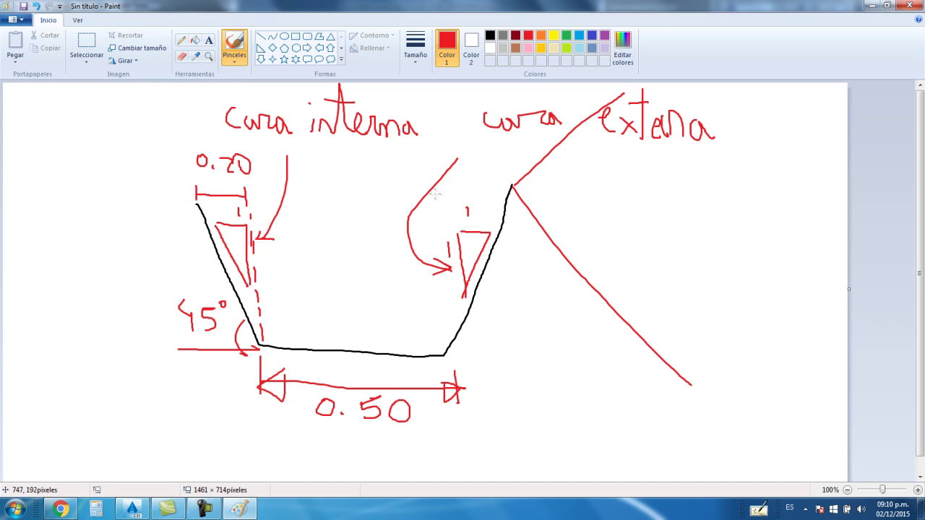
Step: Add a dashed guide and width line atop the right slope, circle the 0.20 label, and start writing 0.2
{"action": "left_click_drag", "start_coordinate": [435, 215], "coordinate": [435, 224]}
{"action": "left_click_drag", "start_coordinate": [436, 231], "coordinate": [437, 241]}
{"action": "left_click_drag", "start_coordinate": [436, 245], "coordinate": [436, 256]}
{"action": "left_click_drag", "start_coordinate": [435, 177], "coordinate": [500, 180]}
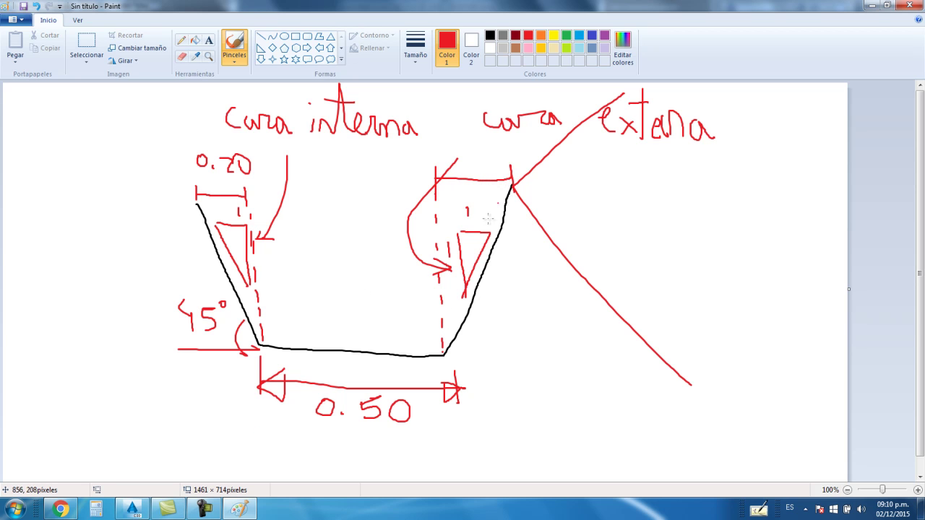
{"action": "mouse_move", "coordinate": [218, 143]}
{"action": "left_mouse_down"}
{"action": "mouse_move", "coordinate": [250, 185]}
{"action": "mouse_move", "coordinate": [254, 150]}
{"action": "left_mouse_up"}
{"action": "mouse_move", "coordinate": [470, 144]}
{"action": "left_mouse_down"}
{"action": "mouse_move", "coordinate": [501, 161]}
{"action": "mouse_move", "coordinate": [516, 148]}
{"action": "left_mouse_up"}
Step: Set Backslope Width to 0.200m and accept the assembly properties with Aceptar
{"action": "left_click", "coordinate": [133, 509]}
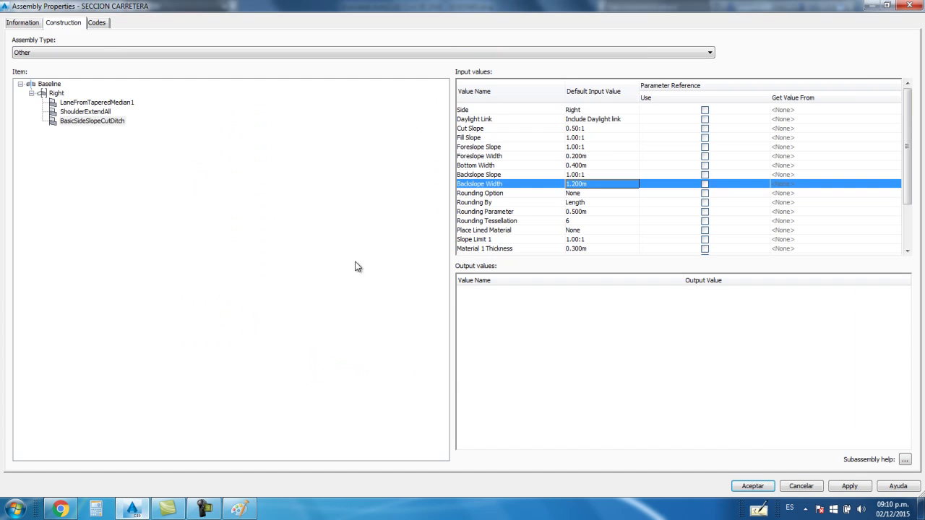
{"action": "left_click", "coordinate": [593, 184]}
{"action": "left_click_drag", "start_coordinate": [594, 183], "coordinate": [549, 190]}
{"action": "type", "text": "0.2"}
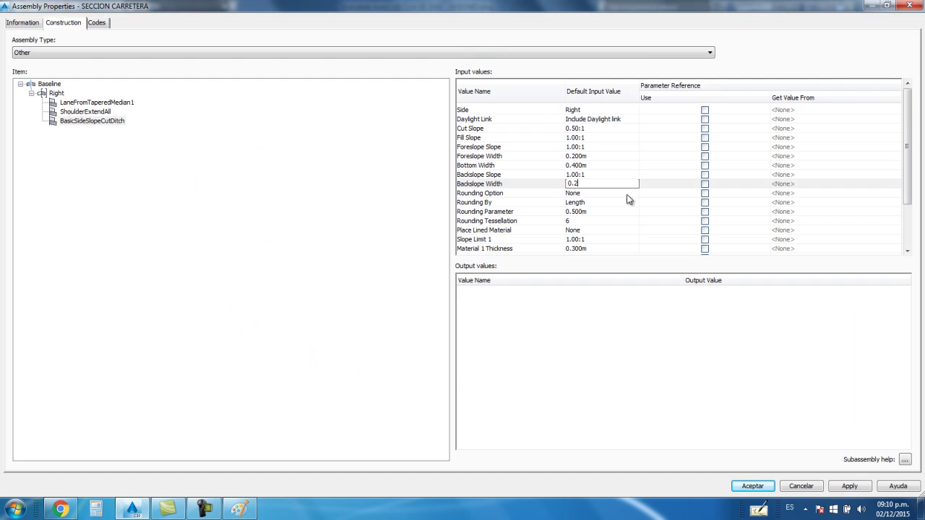
{"action": "left_click", "coordinate": [630, 194]}
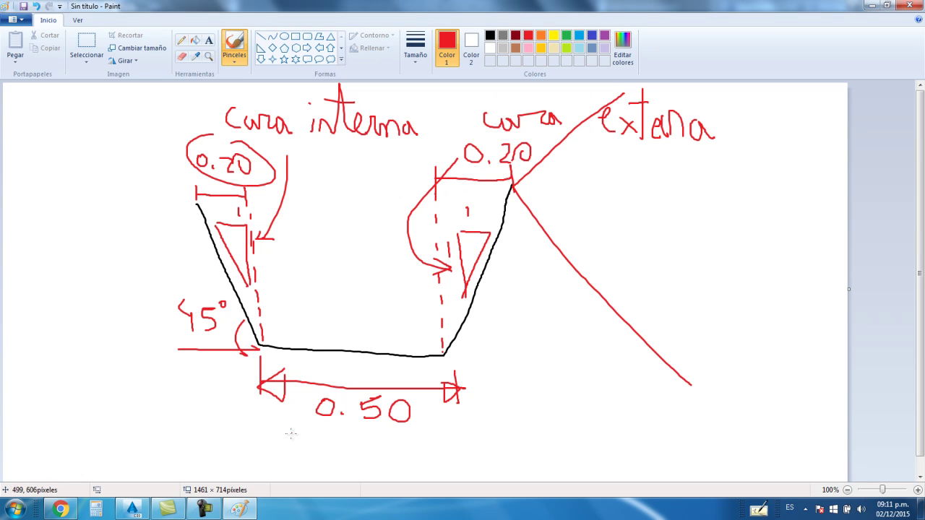
{"action": "left_click", "coordinate": [132, 509]}
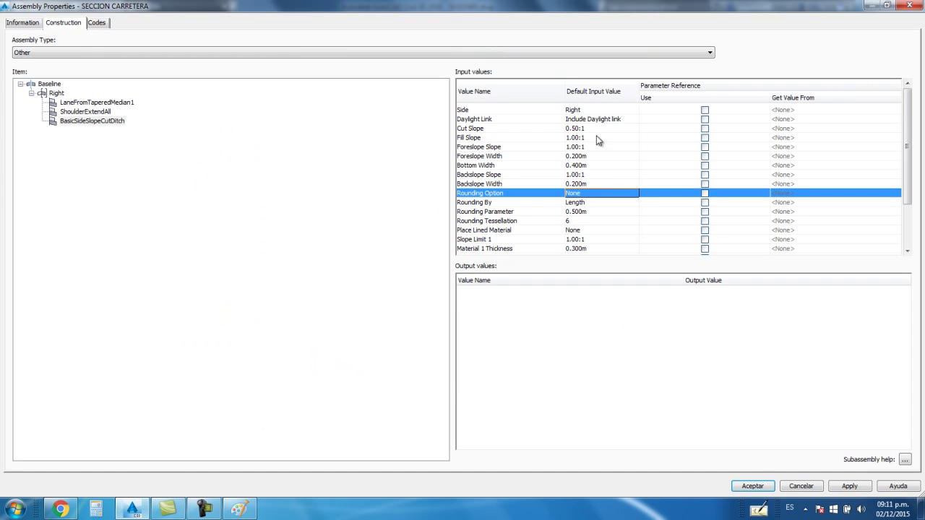
{"action": "left_click", "coordinate": [756, 484]}
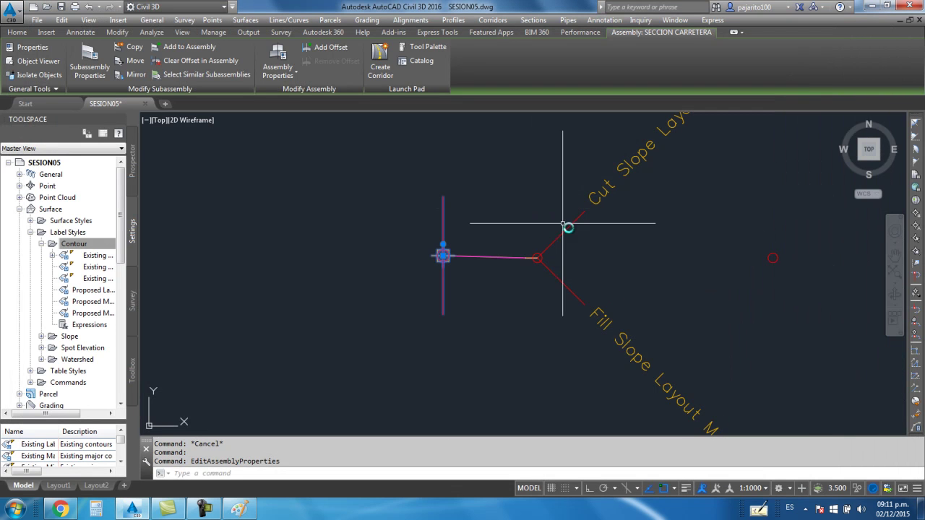
Step: Mirror the right-side subassemblies to the left about the assembly marker
{"action": "scroll", "coordinate": [568, 228], "scroll_direction": "up", "scroll_amount": 1}
{"action": "key", "text": "Escape"}
{"action": "scroll", "coordinate": [540, 246], "scroll_direction": "up", "scroll_amount": 1}
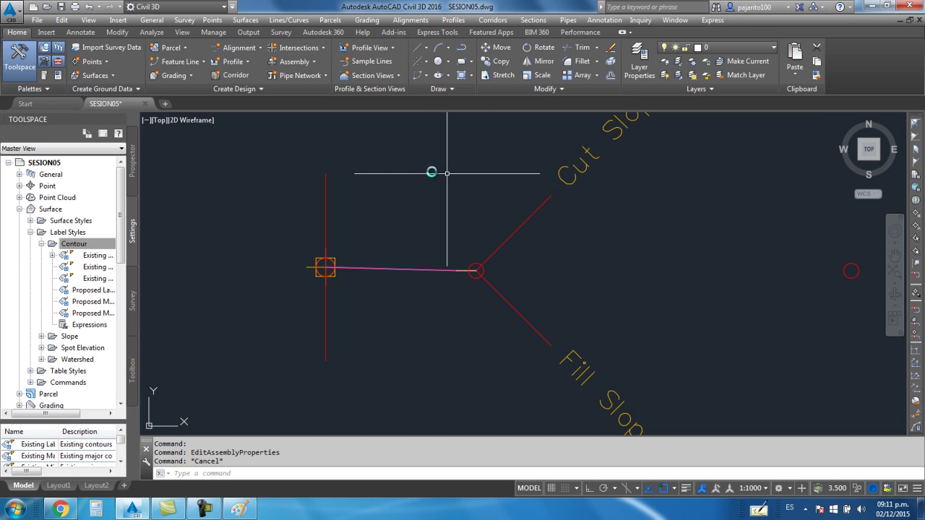
{"action": "scroll", "coordinate": [473, 271], "scroll_direction": "down", "scroll_amount": 3}
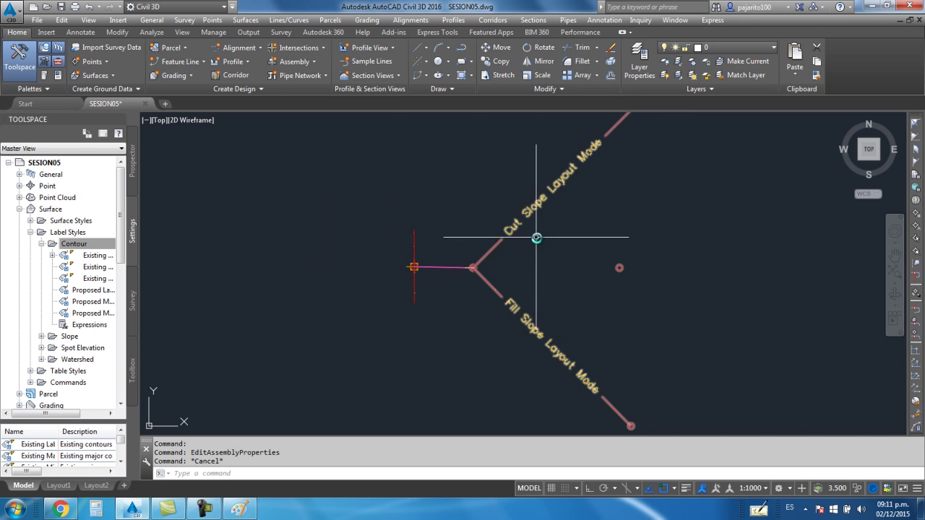
{"action": "middle_click_drag", "start_coordinate": [541, 239], "coordinate": [484, 259]}
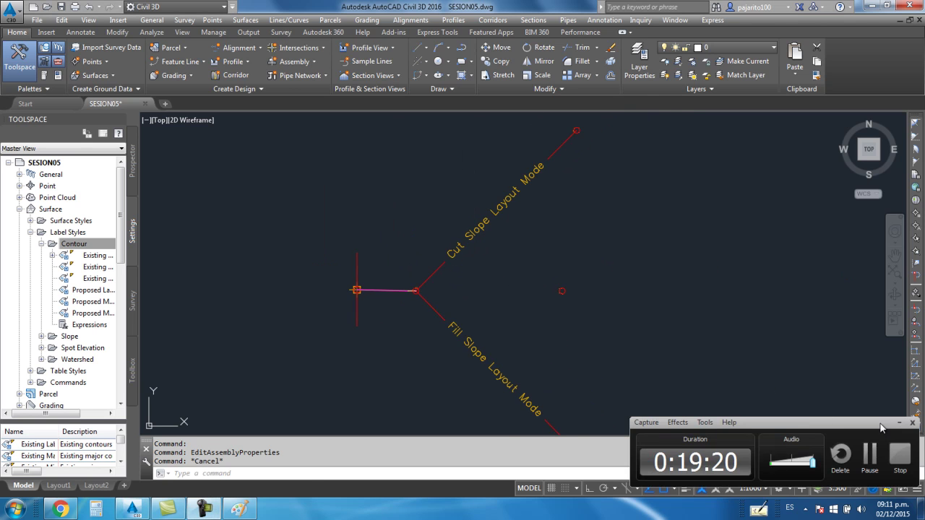
{"action": "scroll", "coordinate": [487, 279], "scroll_direction": "up", "scroll_amount": 2}
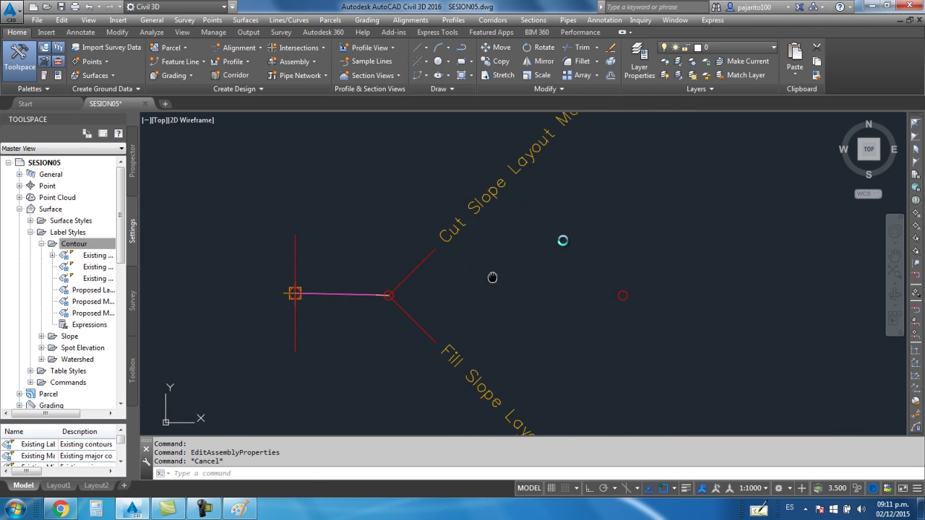
{"action": "middle_click_drag", "start_coordinate": [473, 275], "coordinate": [553, 231]}
{"action": "left_click", "coordinate": [565, 218]}
{"action": "left_click_drag", "start_coordinate": [508, 223], "coordinate": [572, 336]}
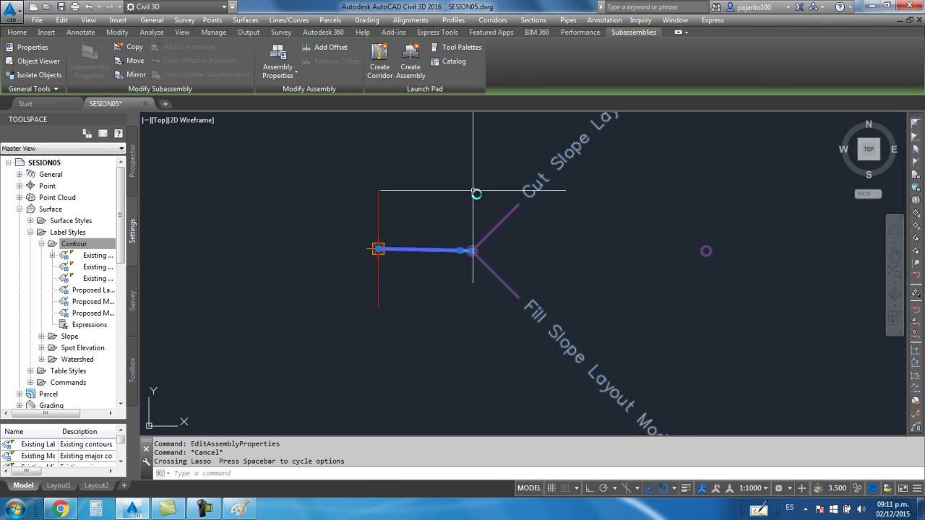
{"action": "left_click", "coordinate": [135, 75]}
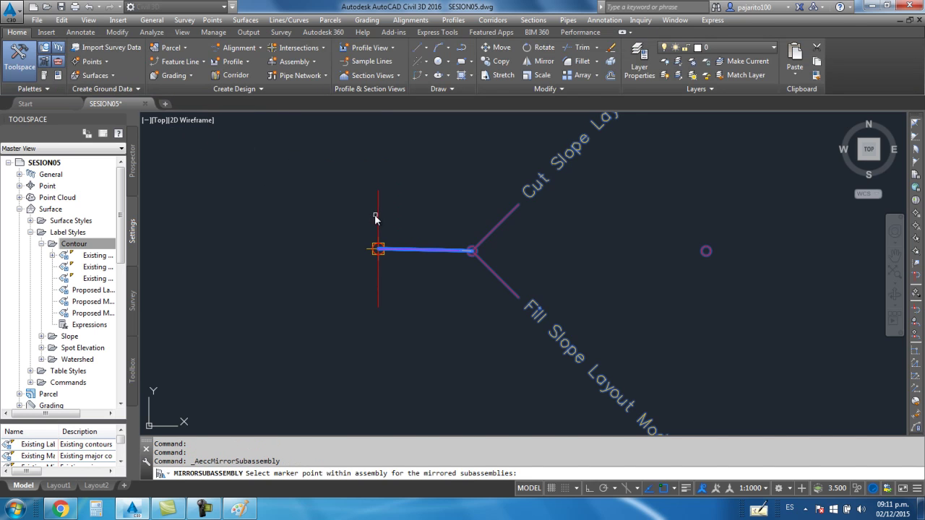
{"action": "left_click", "coordinate": [378, 249]}
{"action": "scroll", "coordinate": [448, 215], "scroll_direction": "down", "scroll_amount": 3}
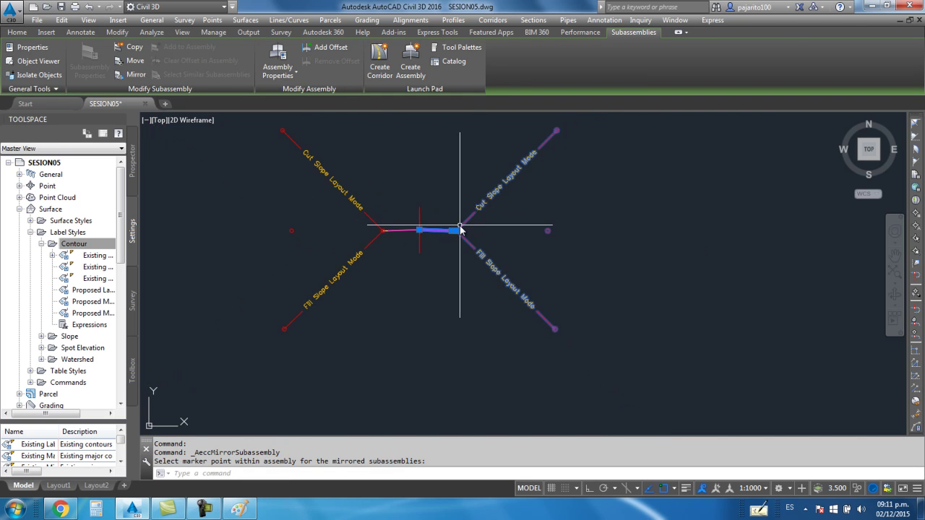
{"action": "key", "text": "Escape"}
Step: Draw a rectangle framing the whole assembly
{"action": "scroll", "coordinate": [455, 231], "scroll_direction": "up", "scroll_amount": 2}
{"action": "scroll", "coordinate": [416, 224], "scroll_direction": "up", "scroll_amount": 3}
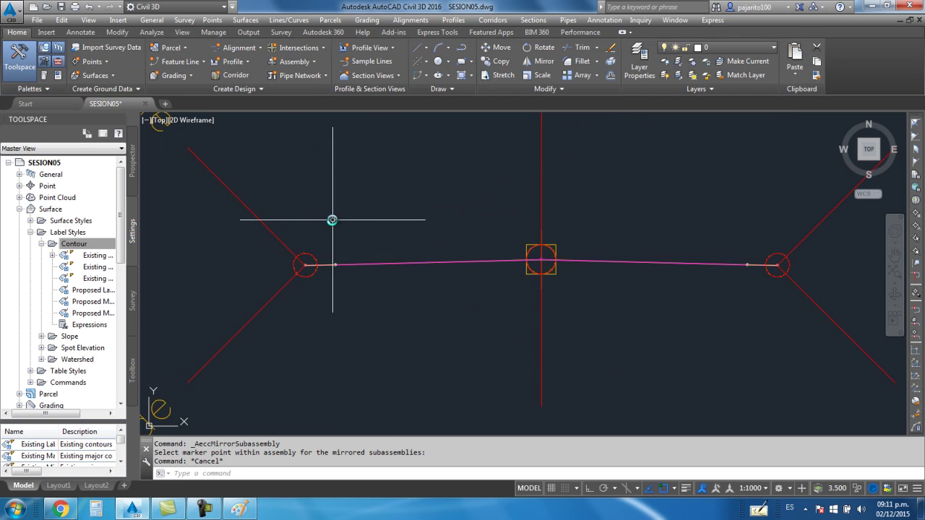
{"action": "scroll", "coordinate": [368, 235], "scroll_direction": "down", "scroll_amount": 3}
{"action": "scroll", "coordinate": [416, 255], "scroll_direction": "down", "scroll_amount": 3}
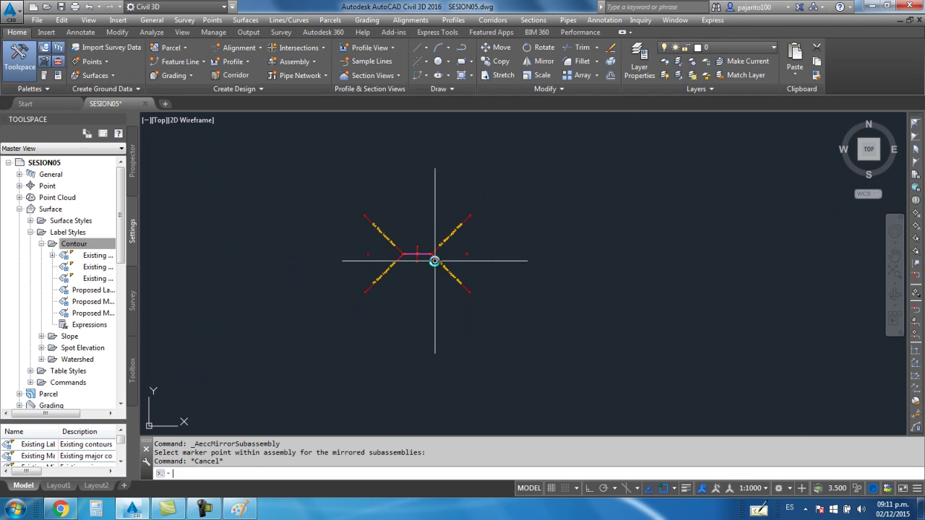
{"action": "type", "text": "rec"}
{"action": "key", "text": "Return"}
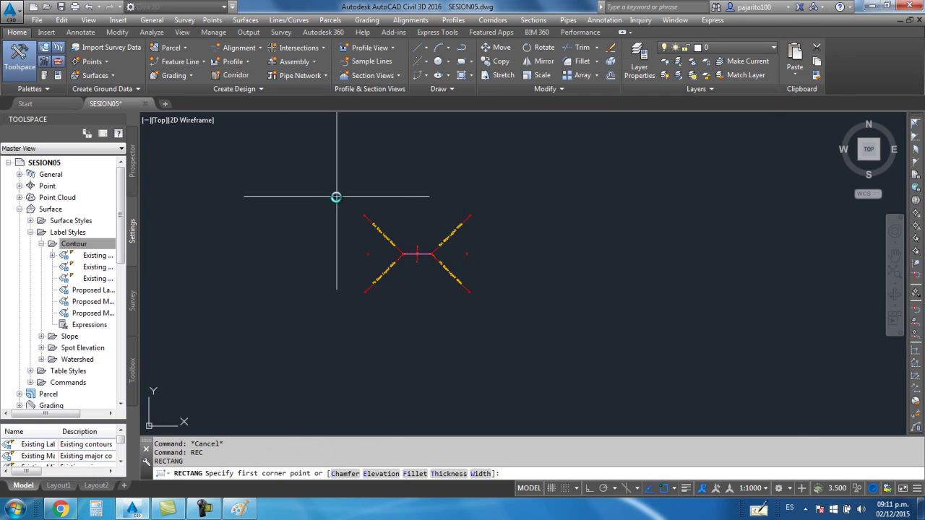
{"action": "left_click", "coordinate": [337, 196]}
{"action": "left_click", "coordinate": [504, 314]}
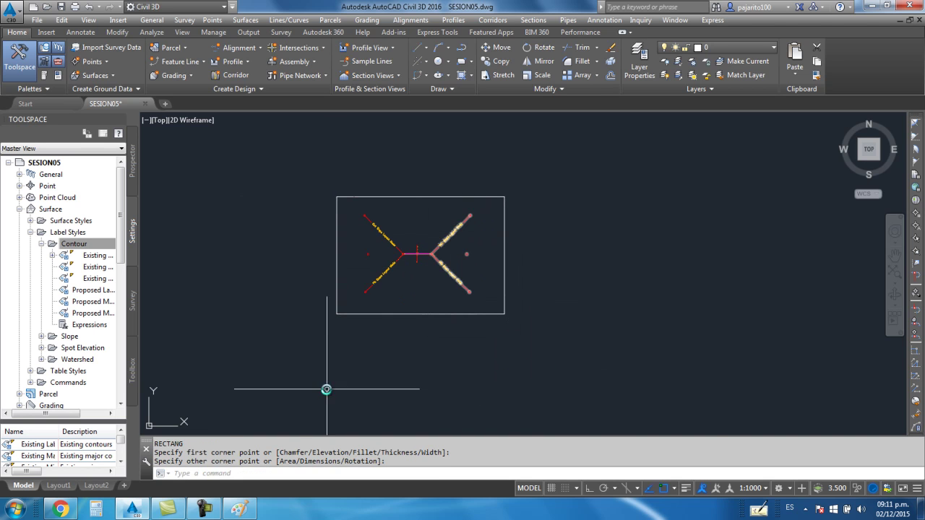
{"action": "left_click", "coordinate": [203, 510]}
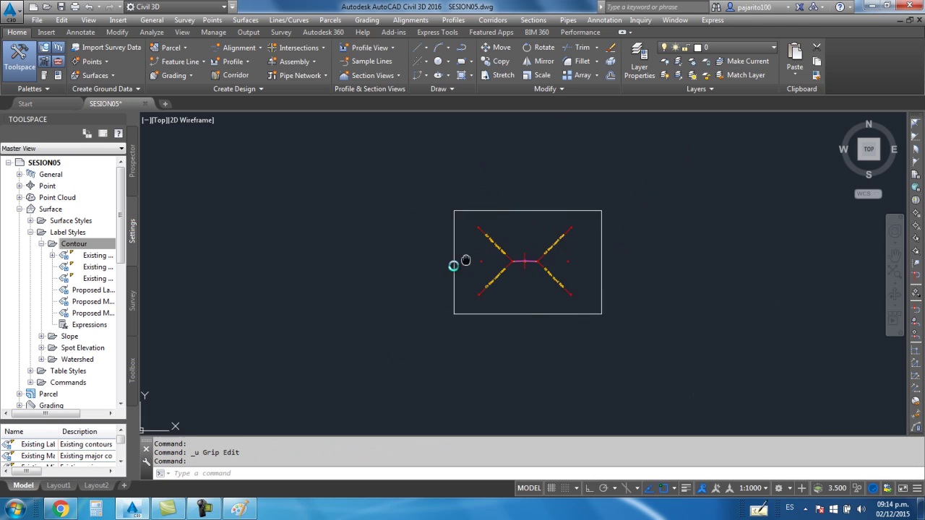
Step: Pan and zoom the view across the drawing toward the profile view
{"action": "middle_click_drag", "start_coordinate": [453, 266], "coordinate": [397, 315]}
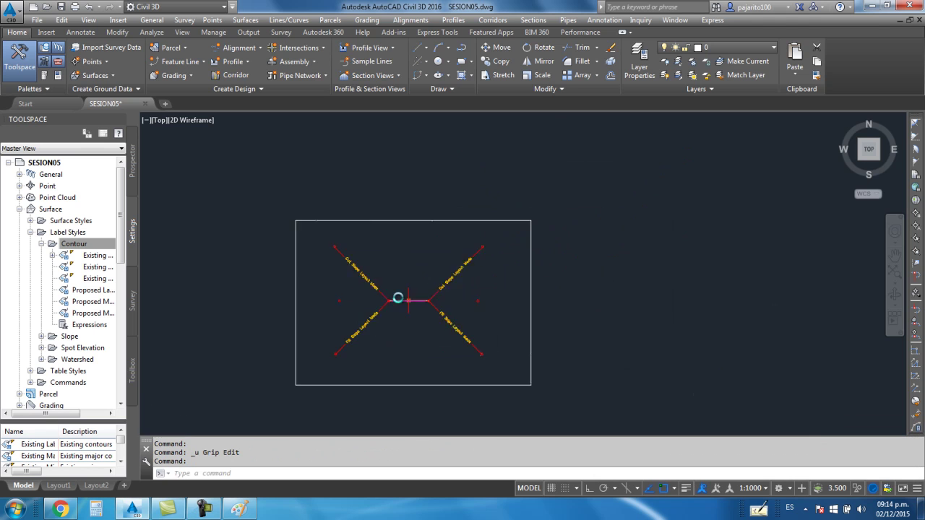
{"action": "scroll", "coordinate": [397, 316], "scroll_direction": "up", "scroll_amount": 5}
{"action": "scroll", "coordinate": [477, 224], "scroll_direction": "down", "scroll_amount": 6}
{"action": "scroll", "coordinate": [478, 224], "scroll_direction": "down", "scroll_amount": 3}
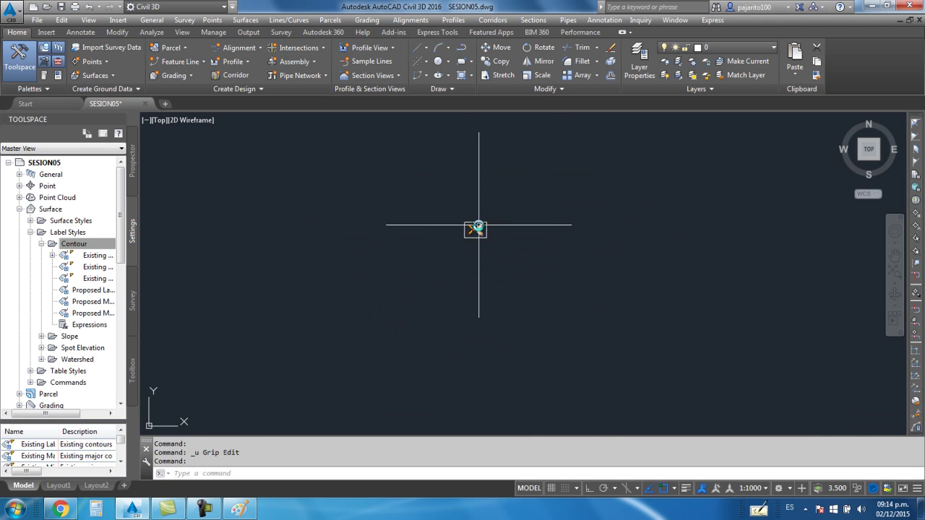
{"action": "scroll", "coordinate": [482, 229], "scroll_direction": "down", "scroll_amount": 3}
{"action": "mouse_move", "coordinate": [485, 233]}
{"action": "middle_mouse_down"}
{"action": "mouse_move", "coordinate": [501, 268]}
{"action": "mouse_move", "coordinate": [483, 289]}
{"action": "mouse_move", "coordinate": [346, 251]}
{"action": "middle_mouse_up"}
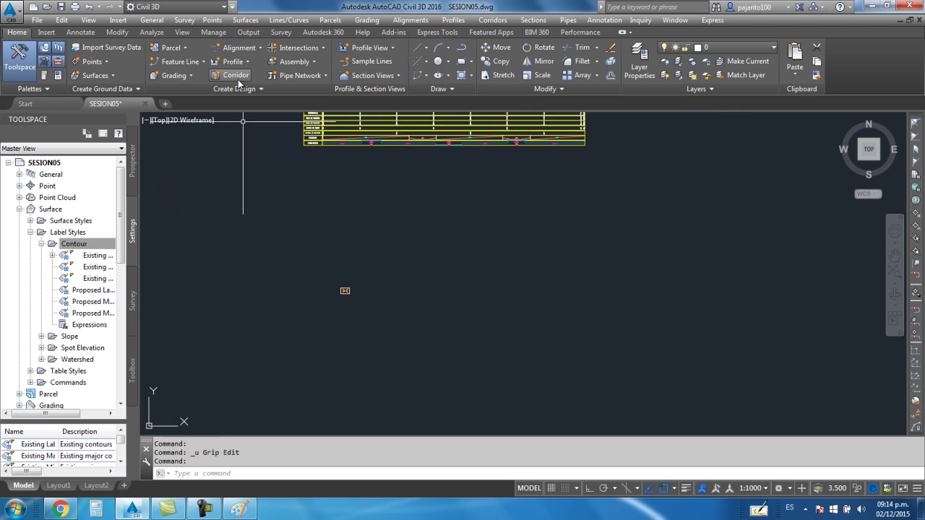
{"action": "scroll", "coordinate": [345, 306], "scroll_direction": "up", "scroll_amount": 5}
{"action": "scroll", "coordinate": [329, 236], "scroll_direction": "up", "scroll_amount": 2}
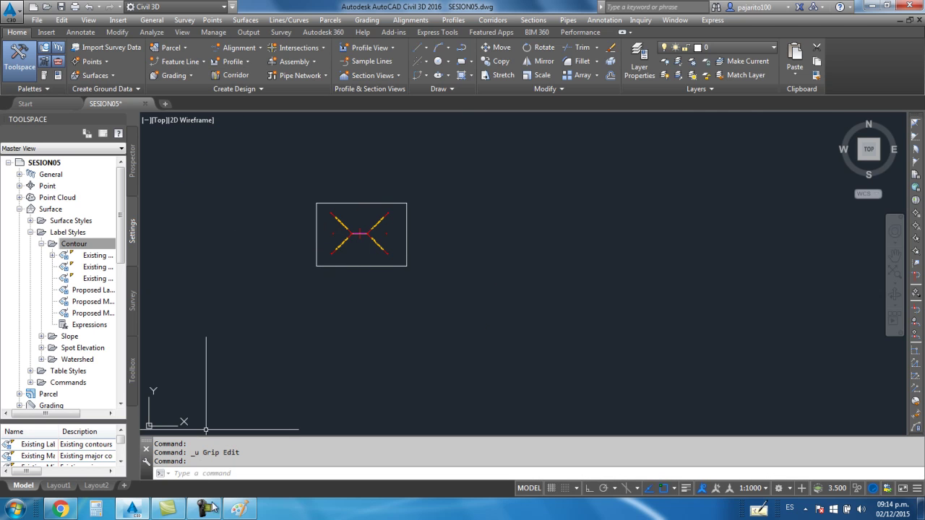
{"action": "scroll", "coordinate": [295, 192], "scroll_direction": "up", "scroll_amount": 6}
{"action": "scroll", "coordinate": [578, 327], "scroll_direction": "down", "scroll_amount": 4}
{"action": "scroll", "coordinate": [578, 328], "scroll_direction": "down", "scroll_amount": 5}
{"action": "scroll", "coordinate": [409, 265], "scroll_direction": "down", "scroll_amount": 3}
{"action": "scroll", "coordinate": [364, 281], "scroll_direction": "up", "scroll_amount": 4}
{"action": "scroll", "coordinate": [325, 179], "scroll_direction": "up", "scroll_amount": 4}
{"action": "scroll", "coordinate": [325, 179], "scroll_direction": "down", "scroll_amount": 1}
{"action": "scroll", "coordinate": [299, 207], "scroll_direction": "down", "scroll_amount": 2}
{"action": "scroll", "coordinate": [326, 212], "scroll_direction": "down", "scroll_amount": 2}
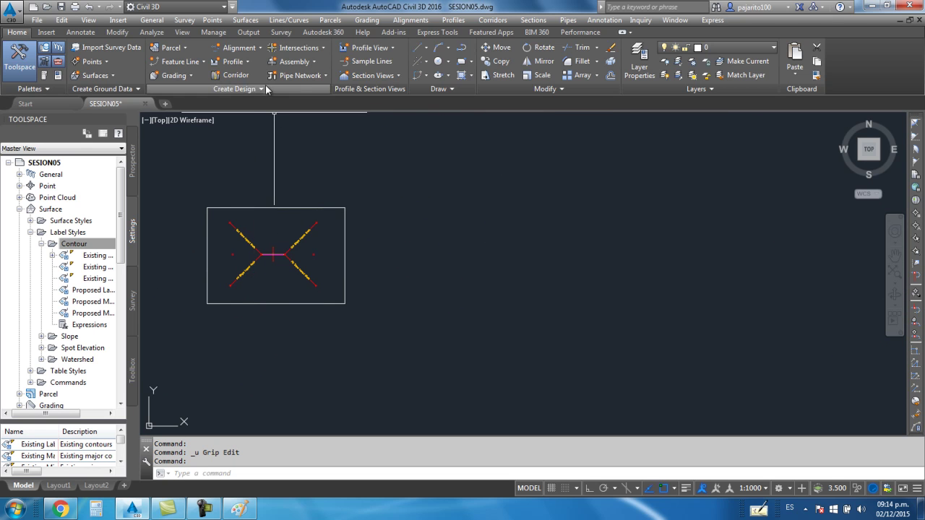
Step: Name the new corridor CORREDOR1 with assembly SECCION CARRETERA and target surface topo
{"action": "left_click", "coordinate": [236, 75]}
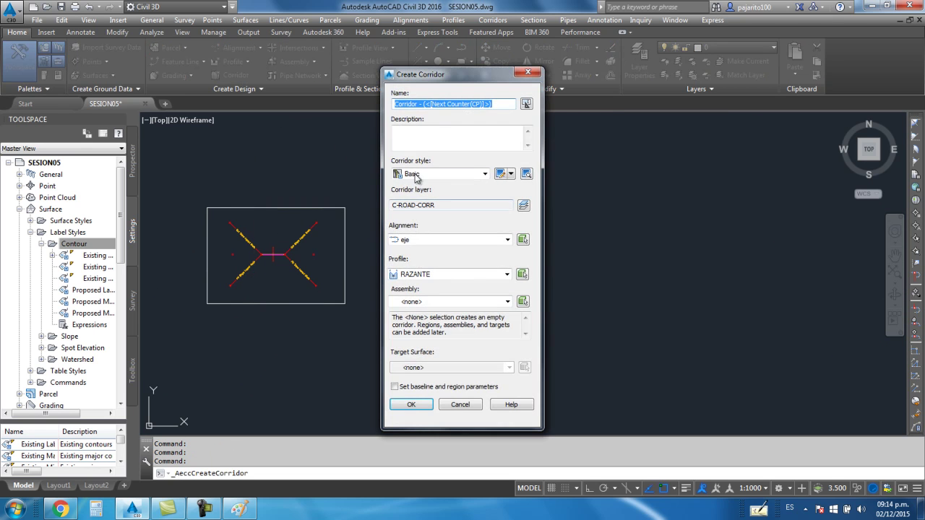
{"action": "key", "text": "Caps_Lock"}
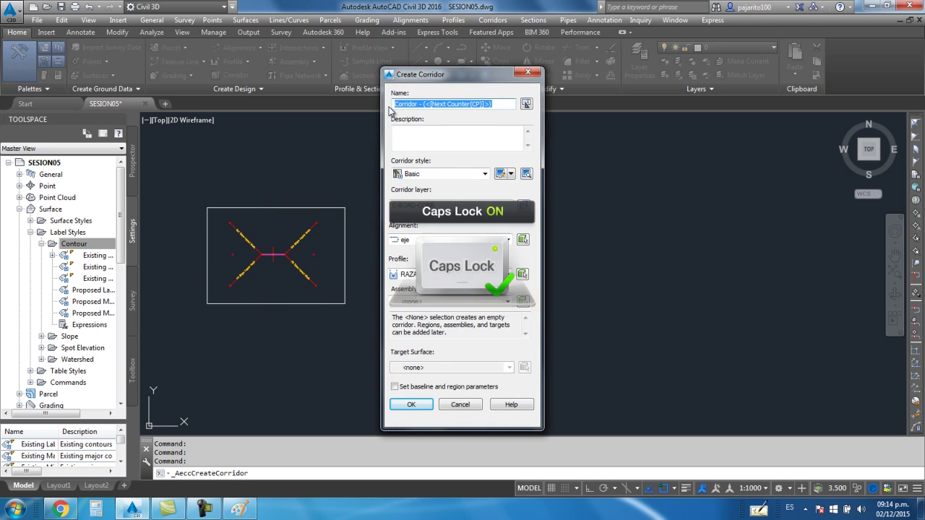
{"action": "type", "text": "CORREDOR 1"}
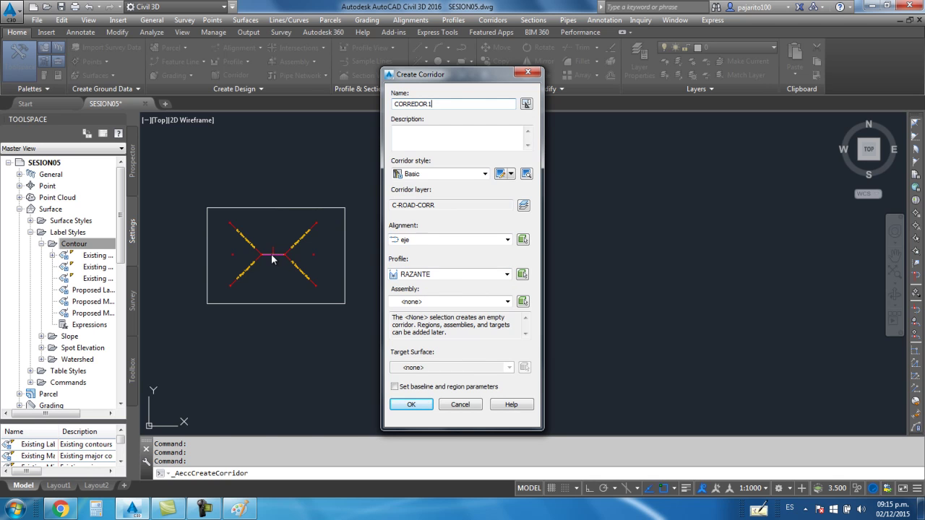
{"action": "left_click", "coordinate": [507, 301]}
{"action": "left_click", "coordinate": [435, 322]}
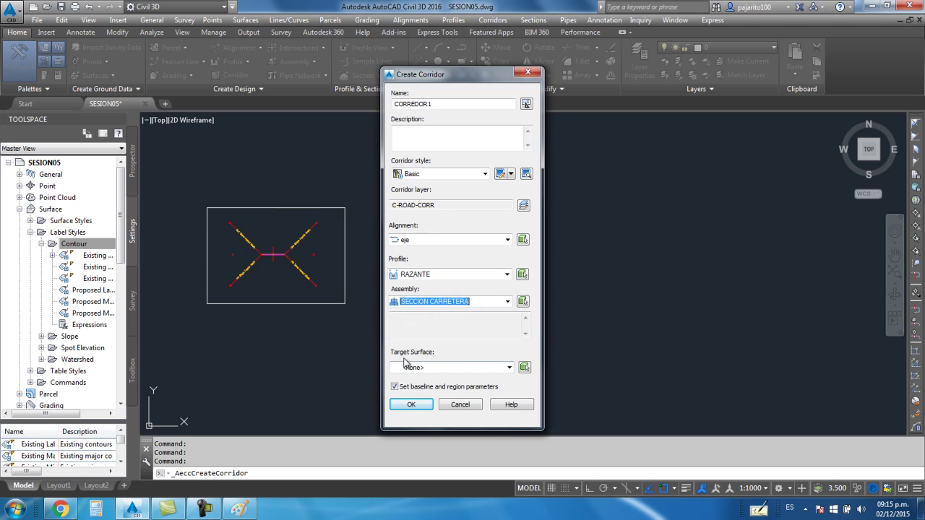
{"action": "left_click", "coordinate": [509, 367]}
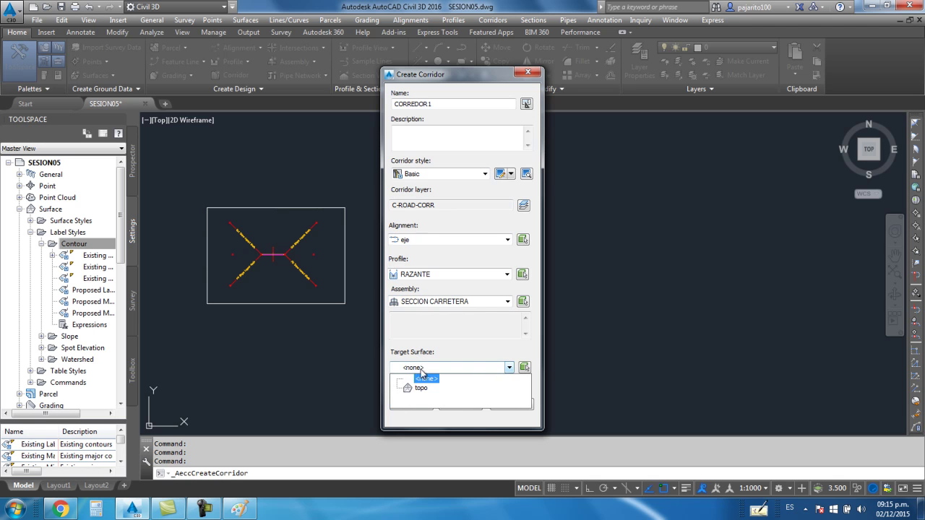
{"action": "left_click", "coordinate": [420, 388]}
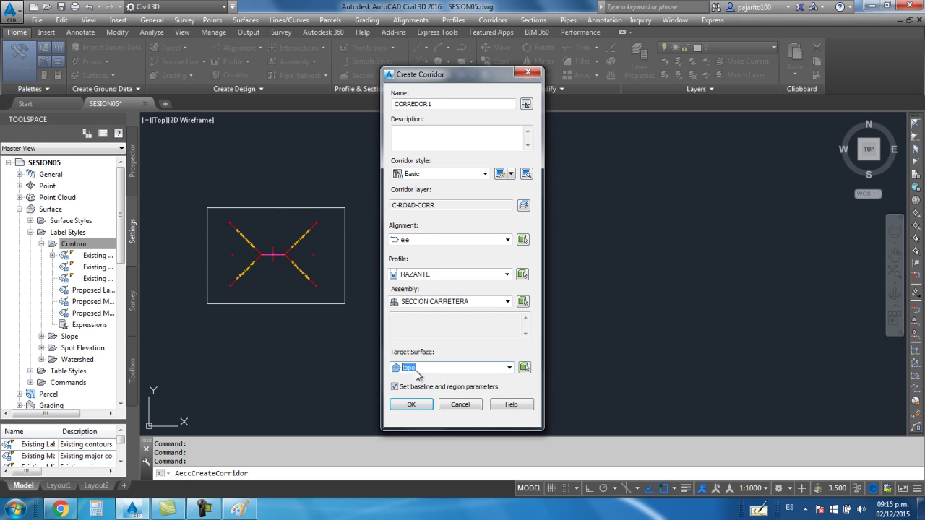
{"action": "left_click", "coordinate": [411, 404]}
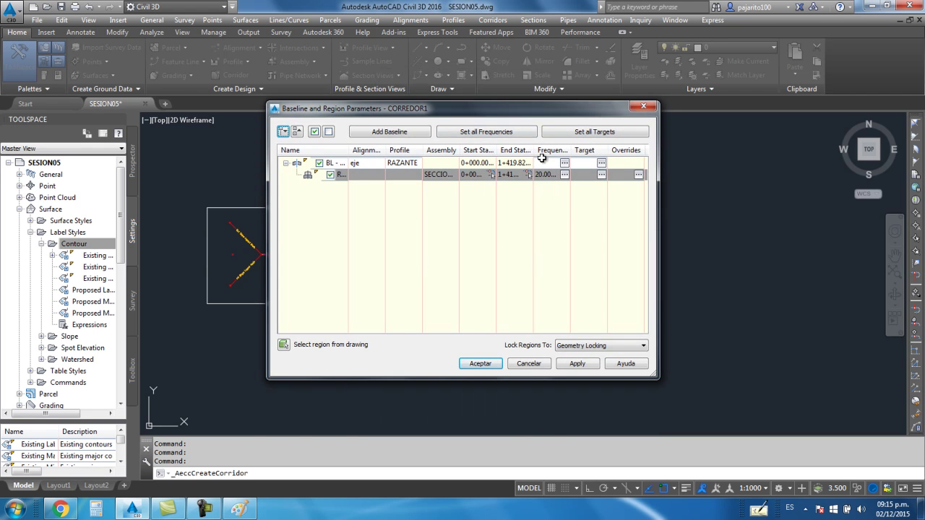
Step: Accept the baseline and region parameters and rebuild CORREDOR1
{"action": "left_click", "coordinate": [479, 363]}
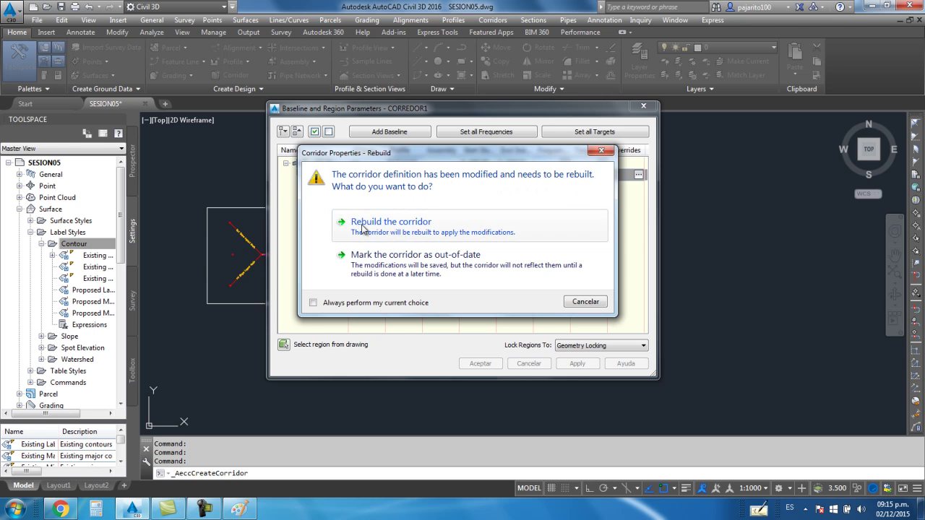
{"action": "left_click", "coordinate": [408, 229]}
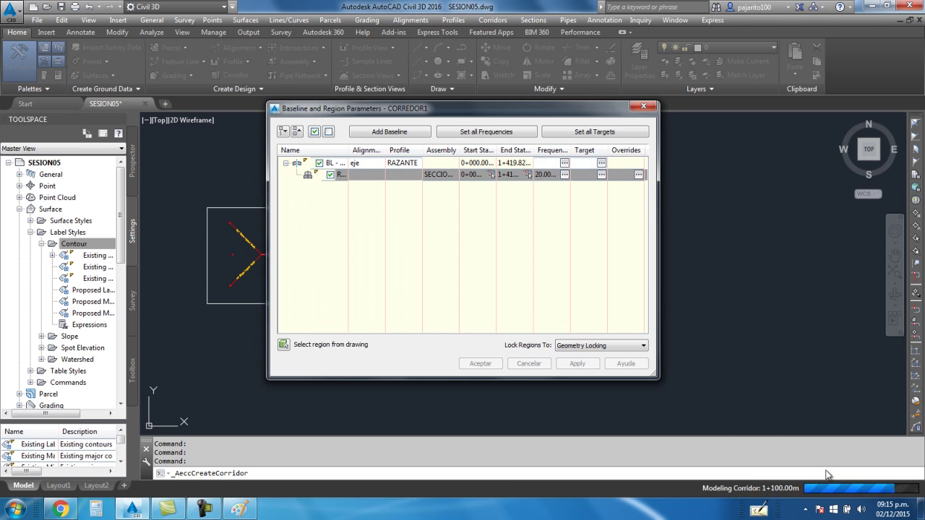
Step: Zoom in and out along the built corridor to inspect it
{"action": "scroll", "coordinate": [636, 251], "scroll_direction": "down", "scroll_amount": 5}
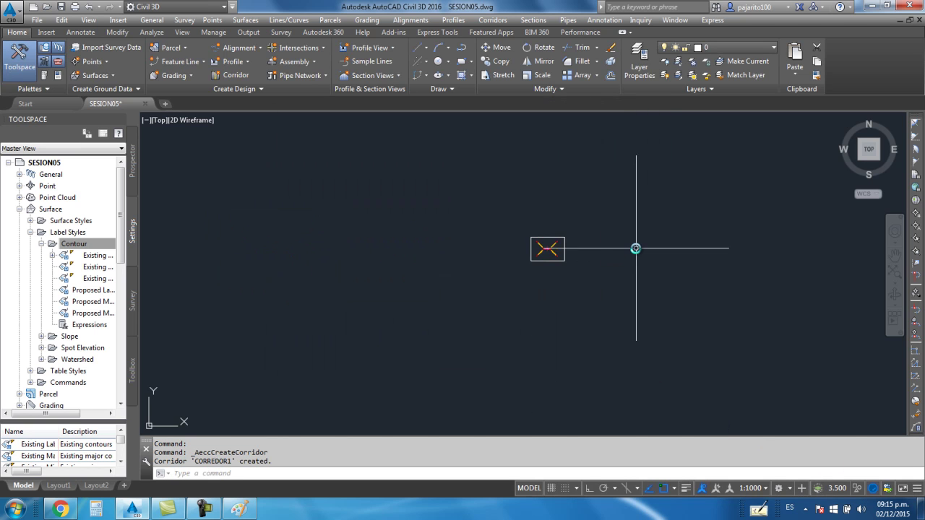
{"action": "scroll", "coordinate": [539, 189], "scroll_direction": "up", "scroll_amount": 3}
{"action": "scroll", "coordinate": [534, 187], "scroll_direction": "up", "scroll_amount": 4}
{"action": "scroll", "coordinate": [535, 188], "scroll_direction": "up", "scroll_amount": 2}
{"action": "scroll", "coordinate": [532, 203], "scroll_direction": "down", "scroll_amount": 2}
{"action": "scroll", "coordinate": [499, 217], "scroll_direction": "down", "scroll_amount": 2}
{"action": "scroll", "coordinate": [417, 319], "scroll_direction": "up", "scroll_amount": 2}
{"action": "scroll", "coordinate": [491, 250], "scroll_direction": "up", "scroll_amount": 2}
{"action": "scroll", "coordinate": [436, 250], "scroll_direction": "up", "scroll_amount": 2}
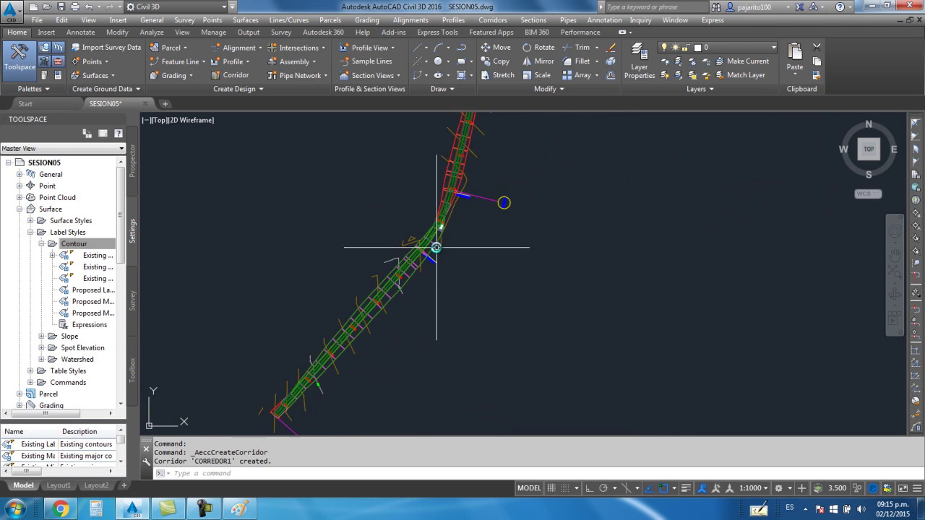
{"action": "scroll", "coordinate": [364, 304], "scroll_direction": "up", "scroll_amount": 2}
{"action": "scroll", "coordinate": [365, 303], "scroll_direction": "down", "scroll_amount": 2}
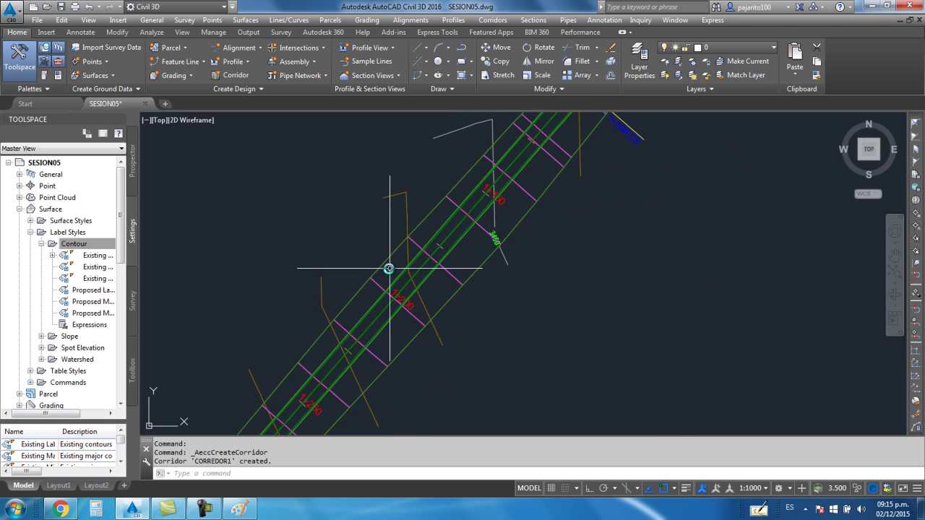
{"action": "scroll", "coordinate": [405, 278], "scroll_direction": "down", "scroll_amount": 2}
{"action": "scroll", "coordinate": [382, 368], "scroll_direction": "up", "scroll_amount": 2}
{"action": "scroll", "coordinate": [398, 334], "scroll_direction": "down", "scroll_amount": 1}
{"action": "scroll", "coordinate": [413, 313], "scroll_direction": "up", "scroll_amount": 1}
{"action": "scroll", "coordinate": [416, 294], "scroll_direction": "up", "scroll_amount": 4}
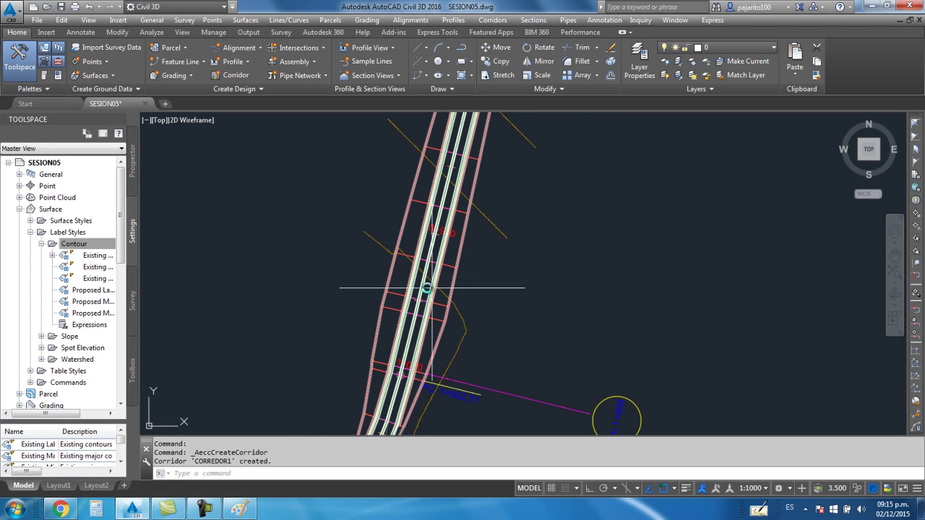
{"action": "scroll", "coordinate": [442, 288], "scroll_direction": "down", "scroll_amount": 2}
{"action": "scroll", "coordinate": [445, 283], "scroll_direction": "down", "scroll_amount": 2}
{"action": "scroll", "coordinate": [407, 304], "scroll_direction": "up", "scroll_amount": 1}
{"action": "scroll", "coordinate": [438, 206], "scroll_direction": "up", "scroll_amount": 1}
{"action": "scroll", "coordinate": [386, 233], "scroll_direction": "up", "scroll_amount": 1}
{"action": "scroll", "coordinate": [418, 159], "scroll_direction": "up", "scroll_amount": 2}
{"action": "scroll", "coordinate": [405, 250], "scroll_direction": "down", "scroll_amount": 3}
{"action": "scroll", "coordinate": [337, 303], "scroll_direction": "down", "scroll_amount": 1}
{"action": "scroll", "coordinate": [337, 302], "scroll_direction": "up", "scroll_amount": 1}
{"action": "scroll", "coordinate": [413, 268], "scroll_direction": "up", "scroll_amount": 3}
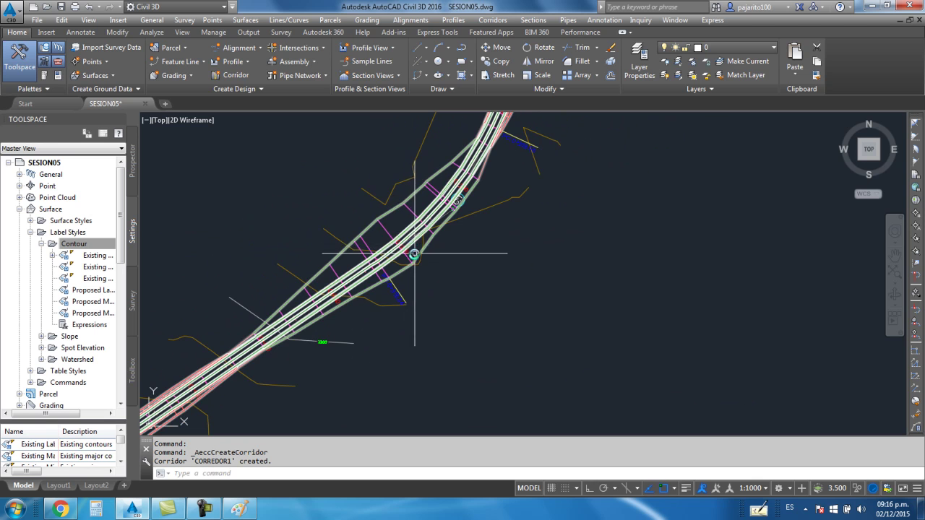
{"action": "scroll", "coordinate": [434, 216], "scroll_direction": "up", "scroll_amount": 1}
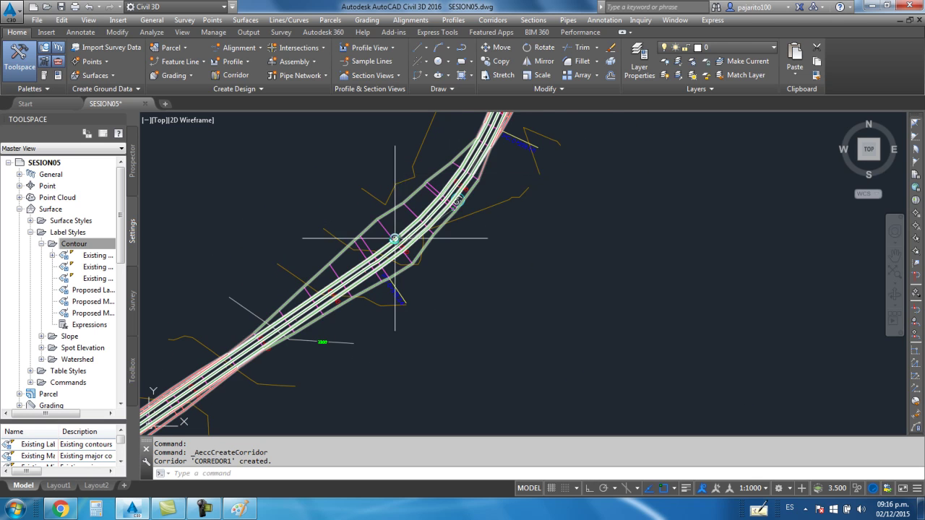
{"action": "scroll", "coordinate": [397, 249], "scroll_direction": "up", "scroll_amount": 1}
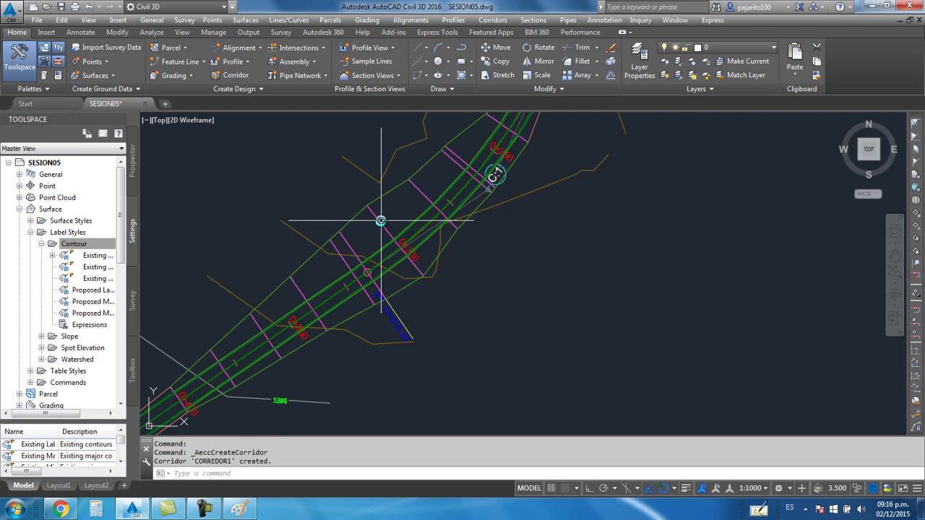
{"action": "scroll", "coordinate": [470, 235], "scroll_direction": "down", "scroll_amount": 2}
{"action": "scroll", "coordinate": [433, 286], "scroll_direction": "up", "scroll_amount": 2}
Step: Pan to another stretch of the corridor, then bring the Paint sketch back
{"action": "middle_click_drag", "start_coordinate": [422, 283], "coordinate": [423, 244]}
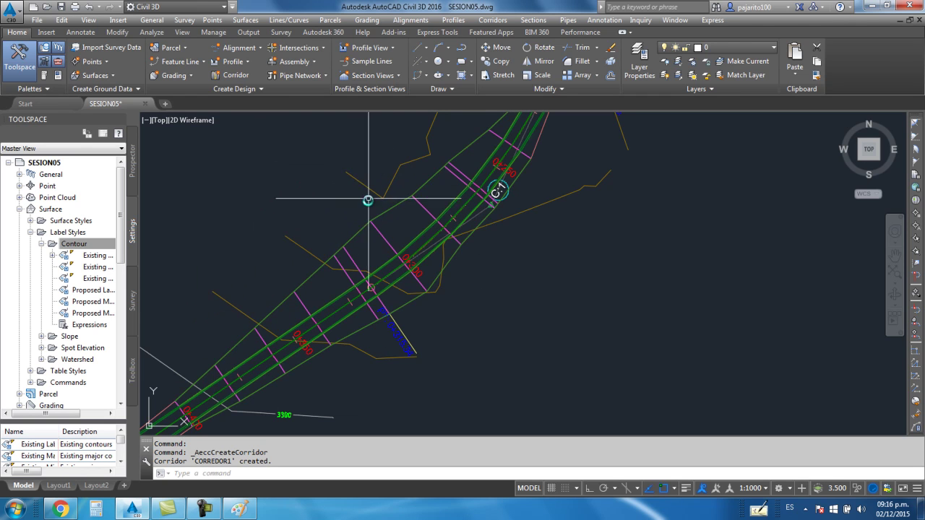
{"action": "scroll", "coordinate": [378, 241], "scroll_direction": "down", "scroll_amount": 3}
{"action": "scroll", "coordinate": [297, 336], "scroll_direction": "down", "scroll_amount": 2}
{"action": "scroll", "coordinate": [392, 190], "scroll_direction": "up", "scroll_amount": 4}
{"action": "scroll", "coordinate": [393, 189], "scroll_direction": "up", "scroll_amount": 4}
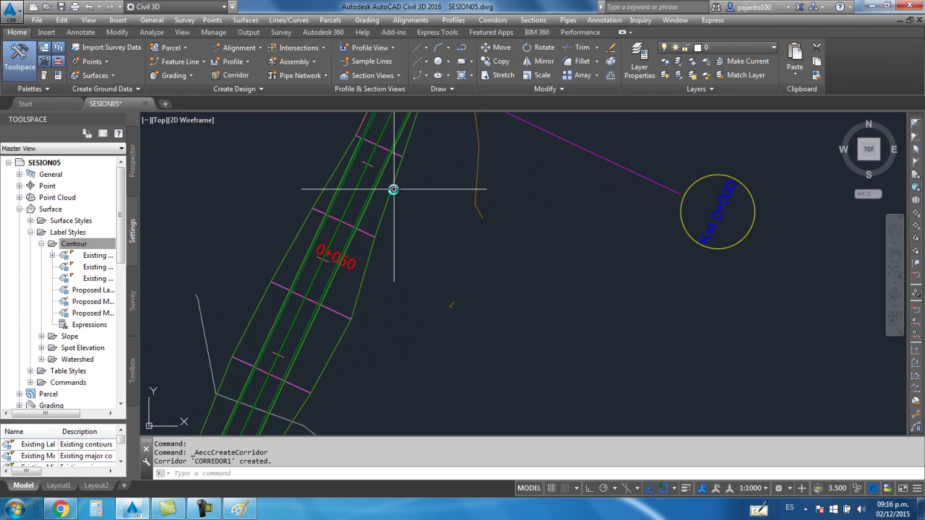
{"action": "scroll", "coordinate": [393, 190], "scroll_direction": "down", "scroll_amount": 3}
{"action": "scroll", "coordinate": [406, 279], "scroll_direction": "down", "scroll_amount": 2}
{"action": "scroll", "coordinate": [371, 242], "scroll_direction": "down", "scroll_amount": 1}
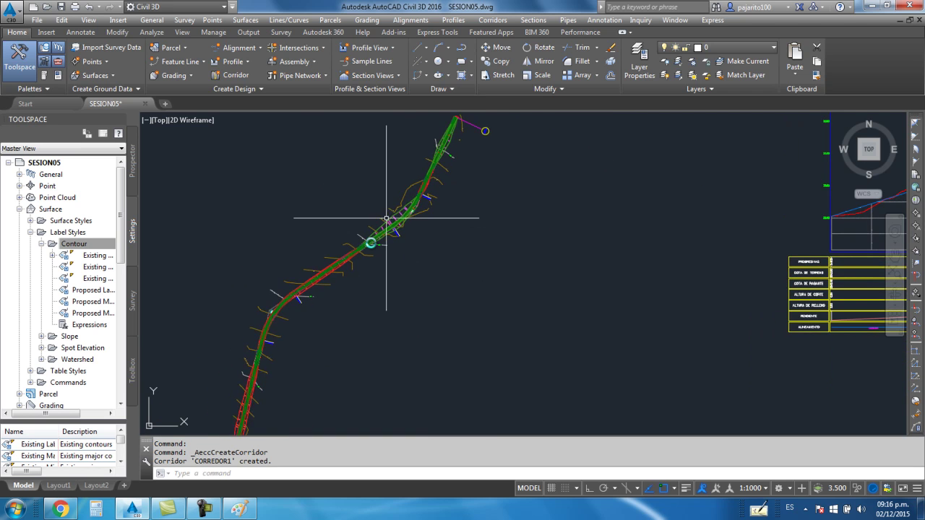
{"action": "scroll", "coordinate": [362, 246], "scroll_direction": "up", "scroll_amount": 3}
{"action": "scroll", "coordinate": [354, 248], "scroll_direction": "down", "scroll_amount": 3}
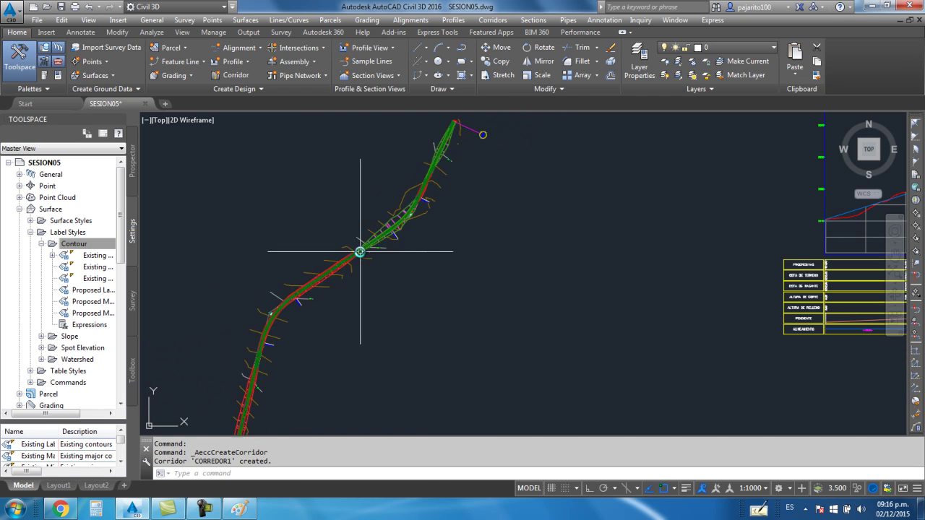
{"action": "left_click", "coordinate": [231, 507]}
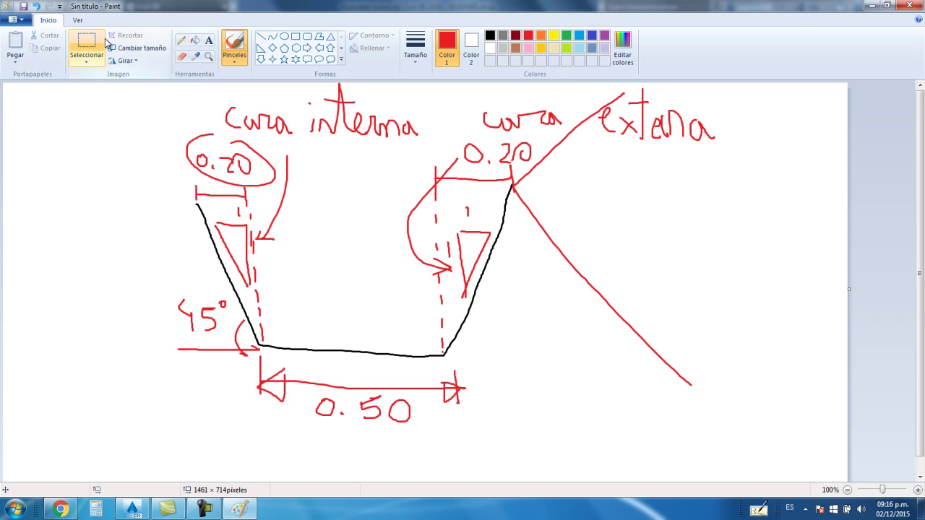
Step: Start a new blank Paint image without saving and draw a black centreline
{"action": "left_click", "coordinate": [13, 20]}
{"action": "left_click", "coordinate": [35, 39]}
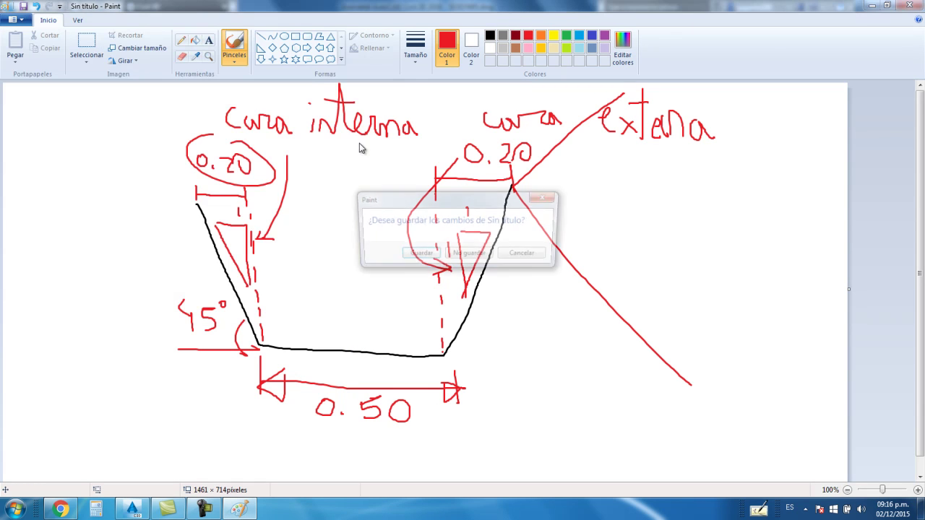
{"action": "left_click", "coordinate": [469, 254]}
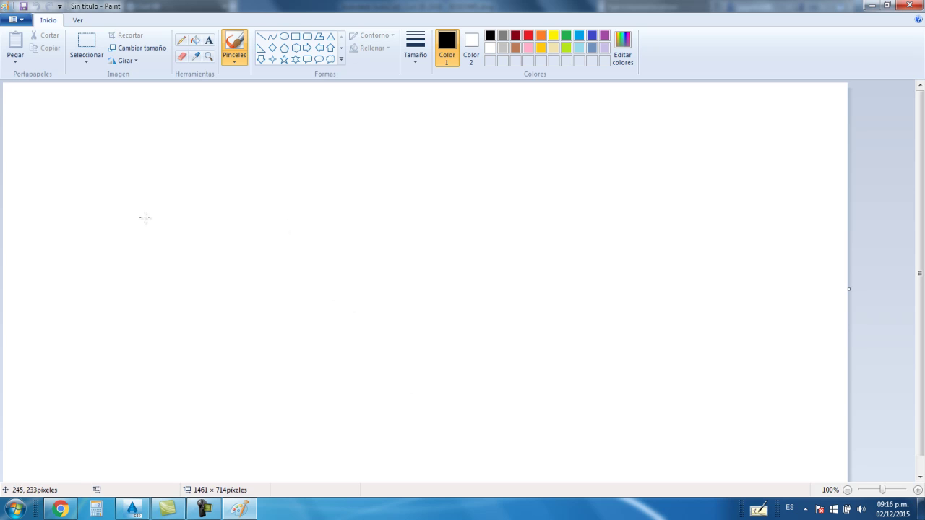
{"action": "mouse_move", "coordinate": [145, 223]}
{"action": "left_mouse_down"}
{"action": "mouse_move", "coordinate": [276, 200]}
{"action": "mouse_move", "coordinate": [453, 122]}
{"action": "left_mouse_up"}
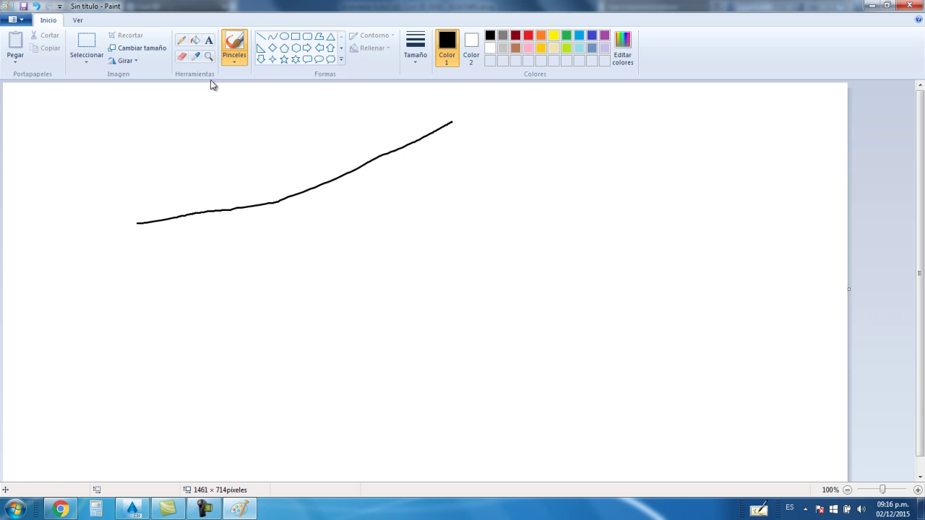
Step: Draw the orange edge lines above, below and right of the centreline
{"action": "left_click", "coordinate": [528, 35]}
{"action": "left_click", "coordinate": [541, 34]}
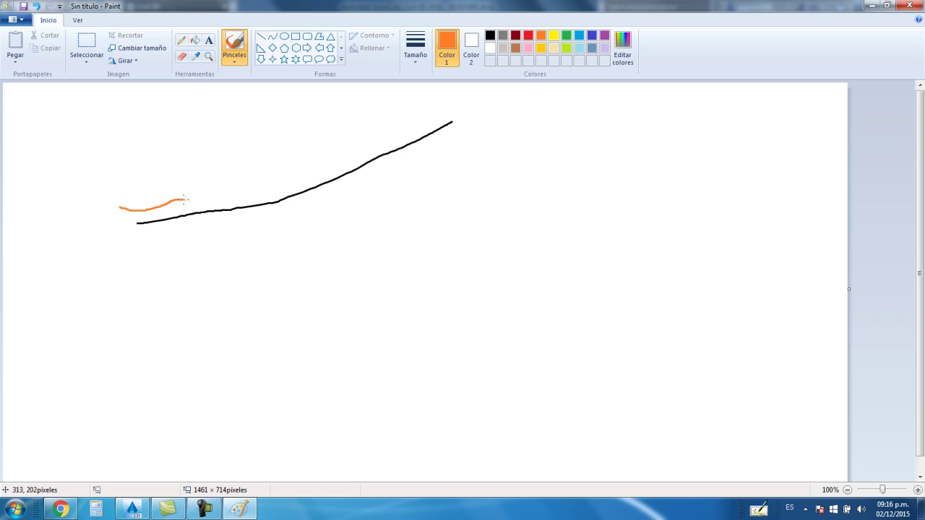
{"action": "left_click_drag", "start_coordinate": [337, 127], "coordinate": [435, 105]}
{"action": "left_click_drag", "start_coordinate": [135, 248], "coordinate": [420, 167]}
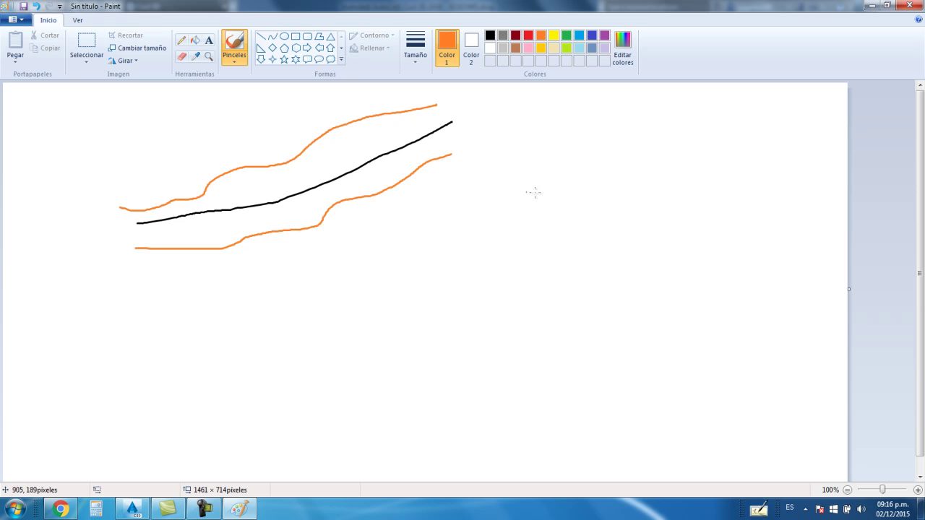
{"action": "left_click_drag", "start_coordinate": [521, 175], "coordinate": [589, 306]}
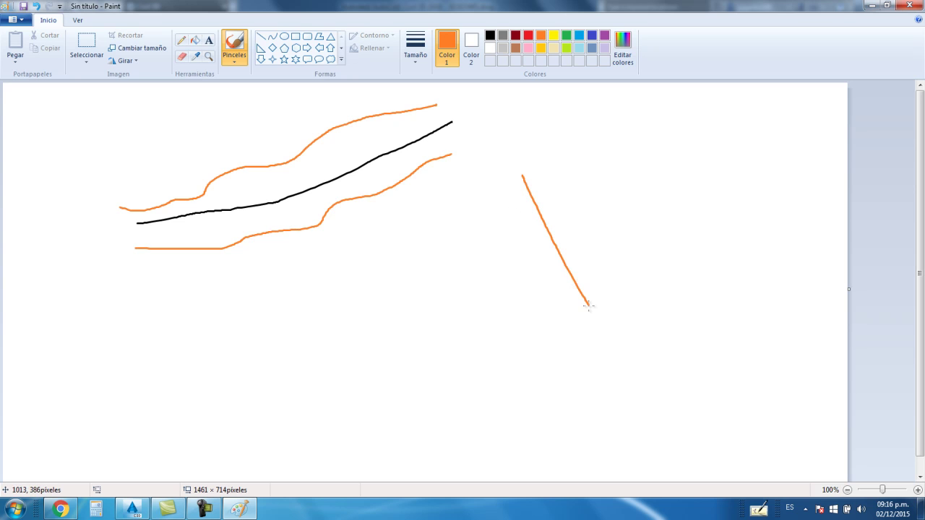
Step: Draw red outer limit lines beyond the orange edges, one reaching the centreline
{"action": "left_click", "coordinate": [530, 34]}
{"action": "left_click_drag", "start_coordinate": [457, 187], "coordinate": [594, 313]}
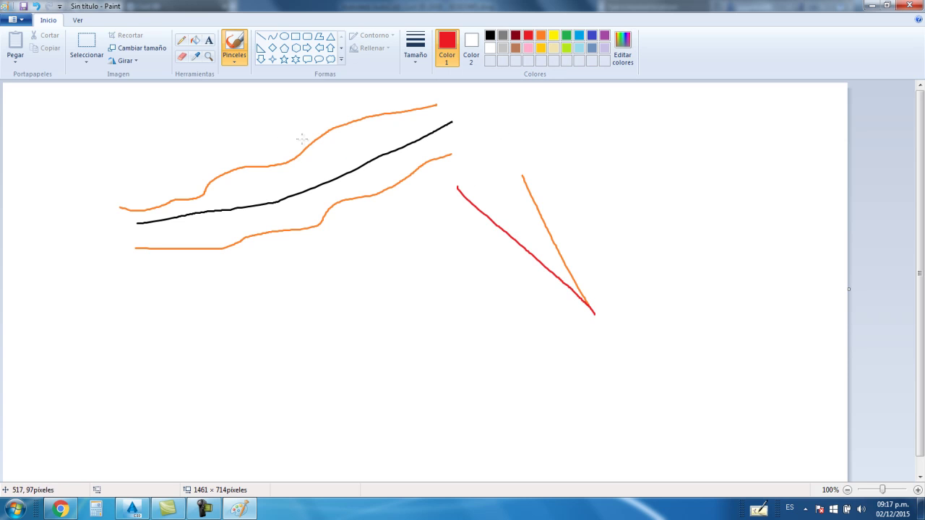
{"action": "mouse_move", "coordinate": [65, 171]}
{"action": "left_mouse_down"}
{"action": "mouse_move", "coordinate": [108, 144]}
{"action": "mouse_move", "coordinate": [224, 109]}
{"action": "mouse_move", "coordinate": [325, 93]}
{"action": "left_mouse_up"}
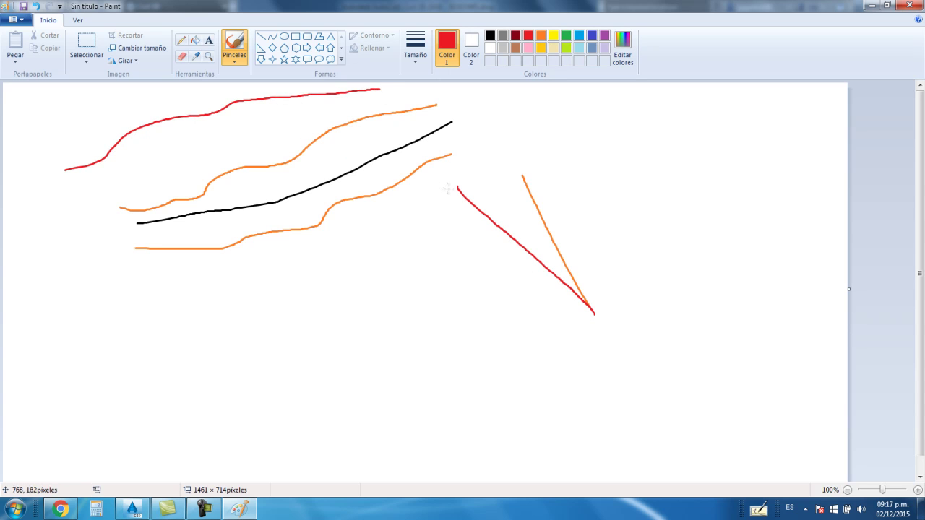
{"action": "left_click_drag", "start_coordinate": [240, 112], "coordinate": [278, 191]}
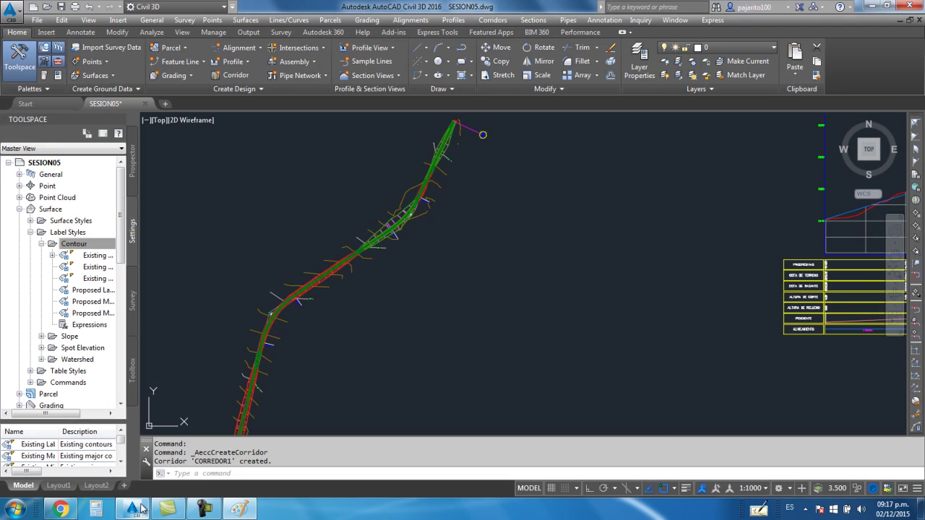
Step: Zoom into the corridor around stations 1+200 and 1+250, then return to Paint
{"action": "scroll", "coordinate": [310, 268], "scroll_direction": "up", "scroll_amount": 3}
{"action": "scroll", "coordinate": [337, 181], "scroll_direction": "up", "scroll_amount": 3}
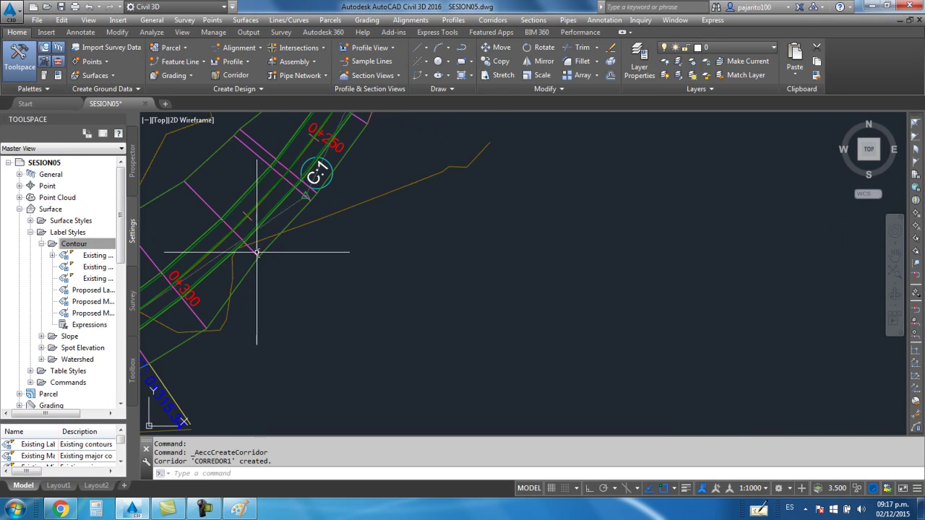
{"action": "scroll", "coordinate": [258, 252], "scroll_direction": "down", "scroll_amount": 3}
{"action": "scroll", "coordinate": [475, 244], "scroll_direction": "down", "scroll_amount": 2}
{"action": "scroll", "coordinate": [351, 310], "scroll_direction": "down", "scroll_amount": 2}
{"action": "scroll", "coordinate": [370, 241], "scroll_direction": "up", "scroll_amount": 3}
{"action": "scroll", "coordinate": [344, 231], "scroll_direction": "up", "scroll_amount": 2}
{"action": "scroll", "coordinate": [339, 200], "scroll_direction": "down", "scroll_amount": 3}
{"action": "scroll", "coordinate": [367, 274], "scroll_direction": "up", "scroll_amount": 1}
{"action": "scroll", "coordinate": [332, 275], "scroll_direction": "up", "scroll_amount": 1}
{"action": "scroll", "coordinate": [343, 267], "scroll_direction": "up", "scroll_amount": 2}
{"action": "scroll", "coordinate": [361, 216], "scroll_direction": "up", "scroll_amount": 2}
{"action": "scroll", "coordinate": [327, 273], "scroll_direction": "up", "scroll_amount": 3}
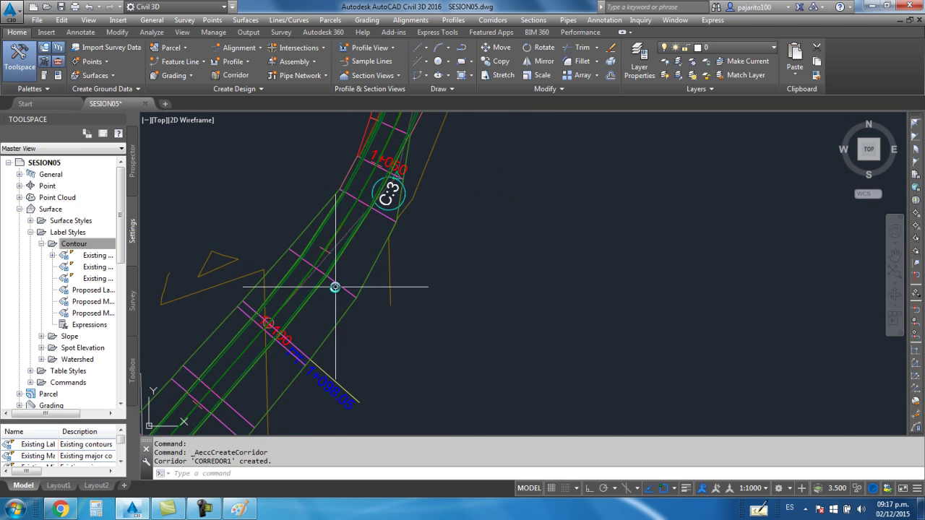
{"action": "scroll", "coordinate": [396, 212], "scroll_direction": "down", "scroll_amount": 3}
{"action": "scroll", "coordinate": [361, 231], "scroll_direction": "up", "scroll_amount": 1}
{"action": "scroll", "coordinate": [310, 232], "scroll_direction": "up", "scroll_amount": 2}
{"action": "scroll", "coordinate": [282, 262], "scroll_direction": "down", "scroll_amount": 1}
{"action": "scroll", "coordinate": [325, 253], "scroll_direction": "up", "scroll_amount": 2}
{"action": "scroll", "coordinate": [329, 235], "scroll_direction": "up", "scroll_amount": 1}
{"action": "scroll", "coordinate": [297, 231], "scroll_direction": "up", "scroll_amount": 2}
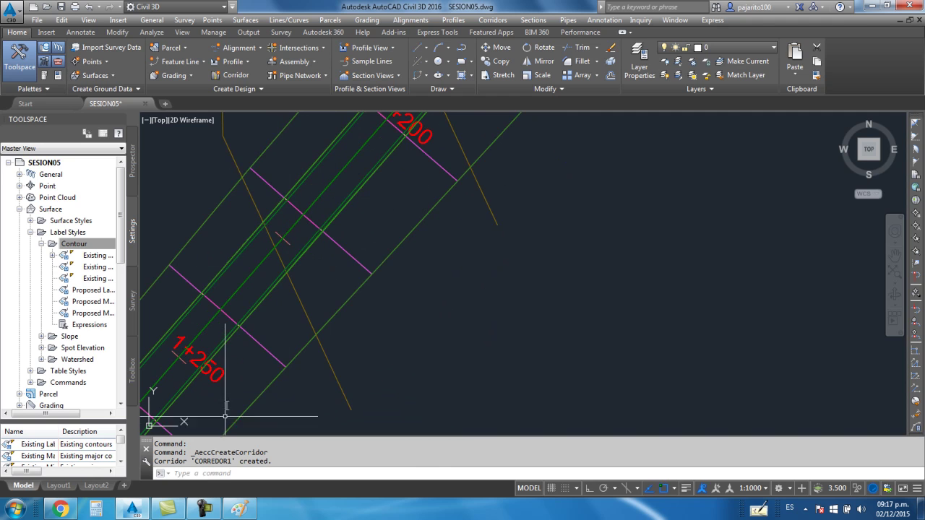
{"action": "left_click", "coordinate": [239, 509]}
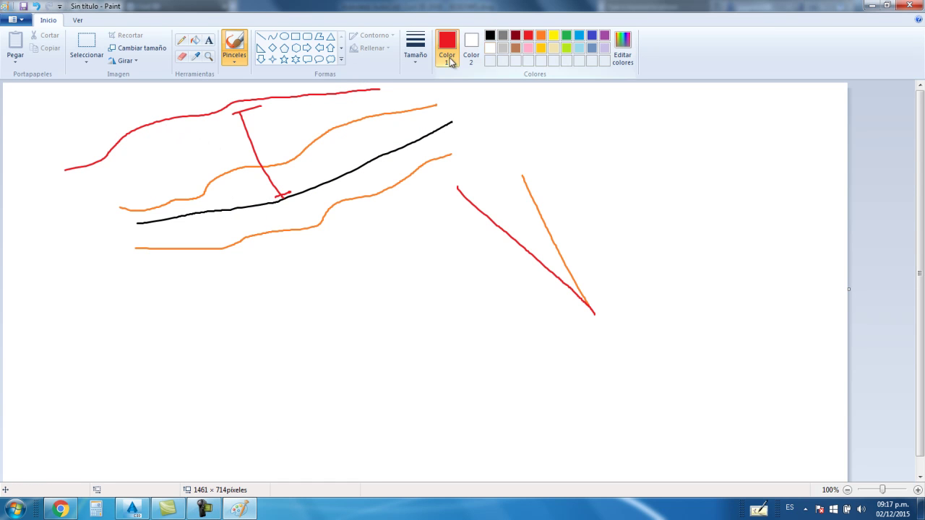
Step: Draw a blue section-cut line topped with a circle across the corridor sketch
{"action": "left_click", "coordinate": [592, 34]}
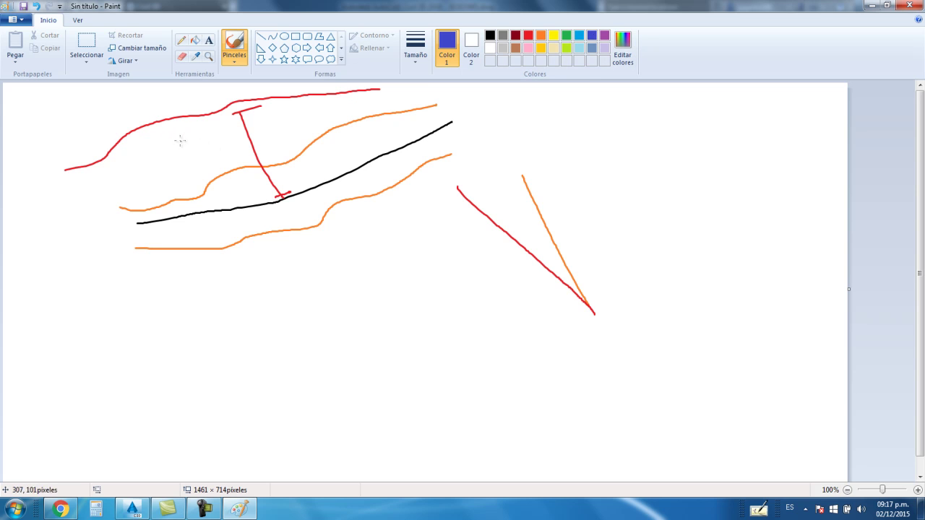
{"action": "left_click_drag", "start_coordinate": [178, 133], "coordinate": [203, 234]}
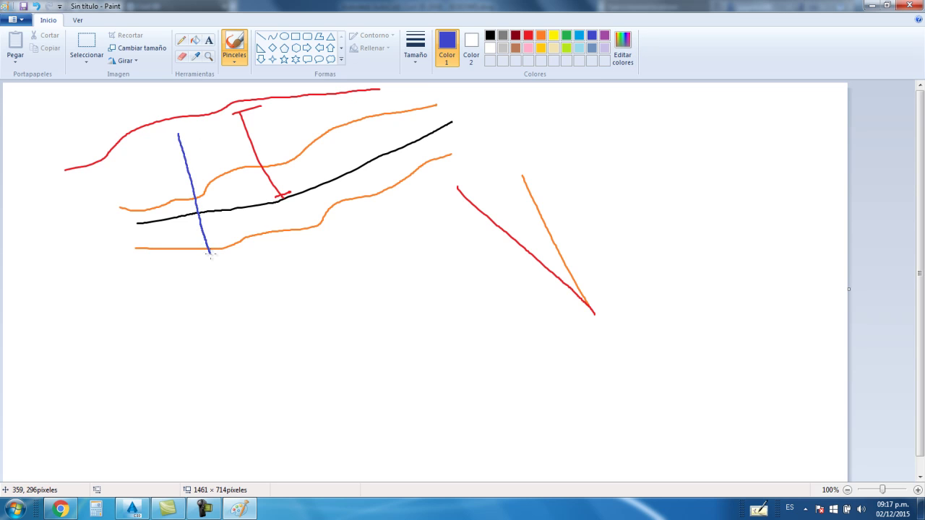
{"action": "left_click_drag", "start_coordinate": [149, 123], "coordinate": [197, 136]}
{"action": "left_click_drag", "start_coordinate": [172, 102], "coordinate": [166, 103]}
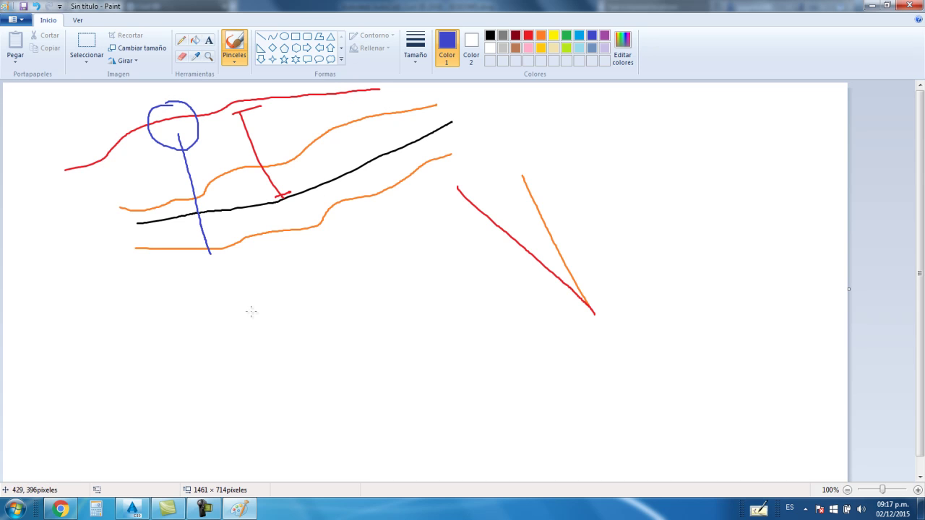
Step: Draw a blue section box below, divided by a vertical line
{"action": "mouse_move", "coordinate": [179, 293]}
{"action": "left_mouse_down"}
{"action": "mouse_move", "coordinate": [179, 423]}
{"action": "mouse_move", "coordinate": [431, 428]}
{"action": "left_mouse_up"}
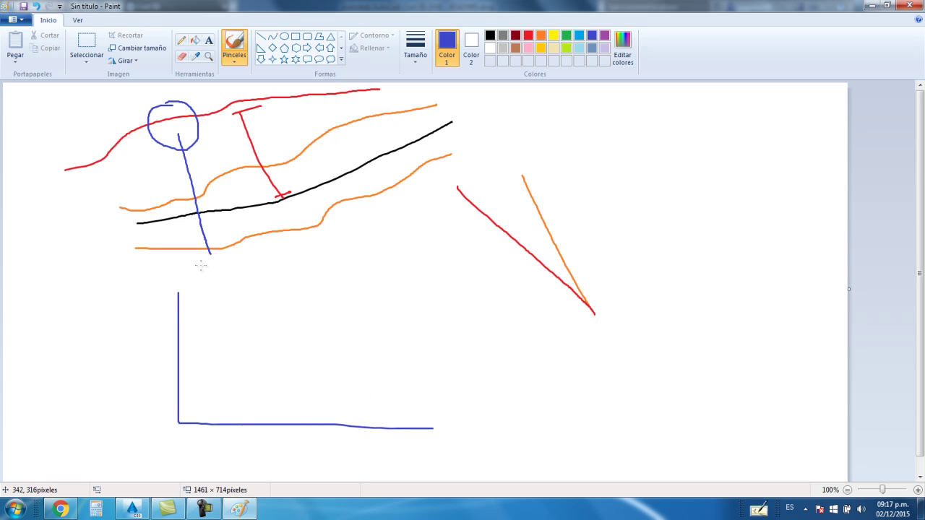
{"action": "mouse_move", "coordinate": [176, 287]}
{"action": "left_mouse_down"}
{"action": "mouse_move", "coordinate": [382, 295]}
{"action": "mouse_move", "coordinate": [448, 331]}
{"action": "mouse_move", "coordinate": [445, 433]}
{"action": "left_mouse_up"}
{"action": "left_click_drag", "start_coordinate": [293, 321], "coordinate": [291, 419]}
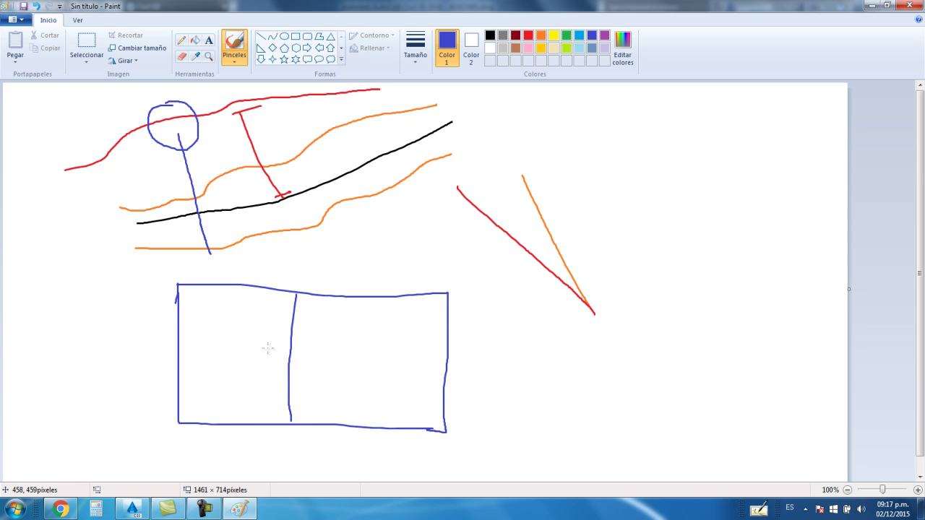
Step: Brush a green width bracket beneath the section box
{"action": "left_click", "coordinate": [490, 35]}
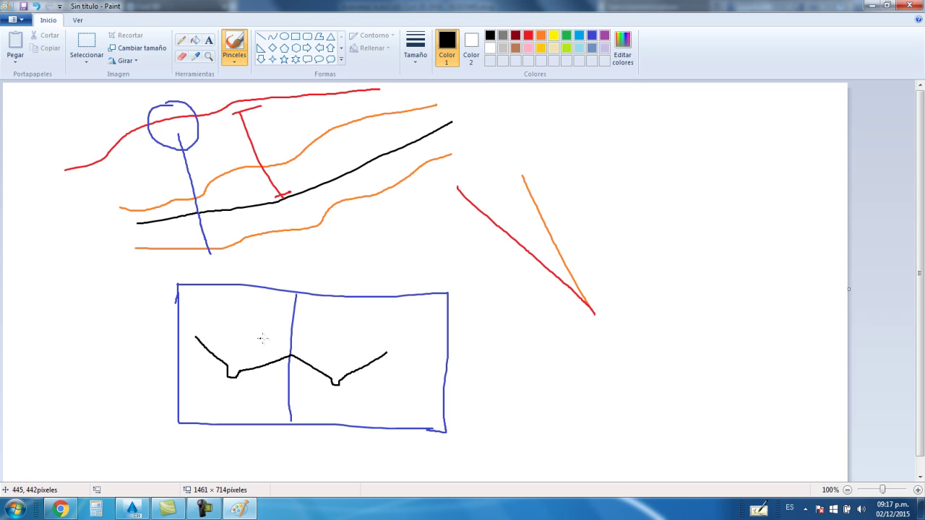
{"action": "left_click", "coordinate": [528, 34]}
{"action": "left_click", "coordinate": [566, 34]}
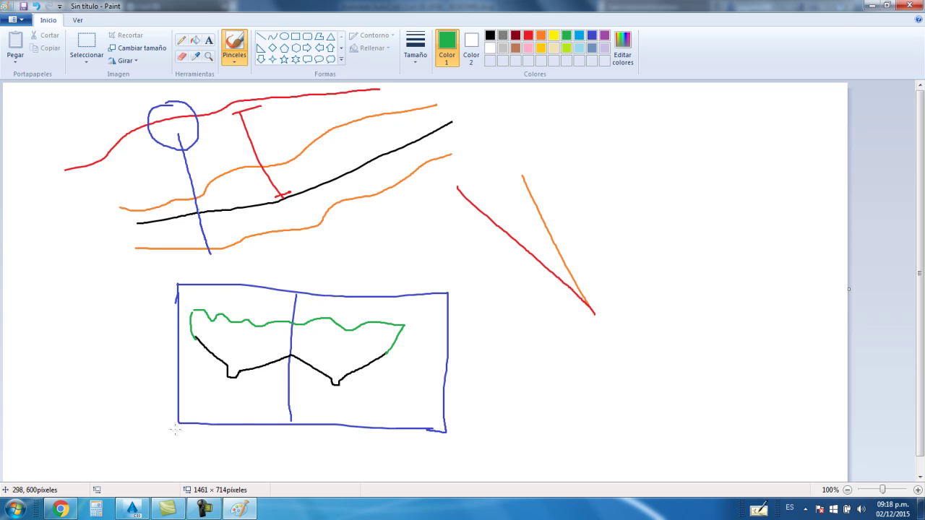
{"action": "left_click_drag", "start_coordinate": [185, 437], "coordinate": [437, 444]}
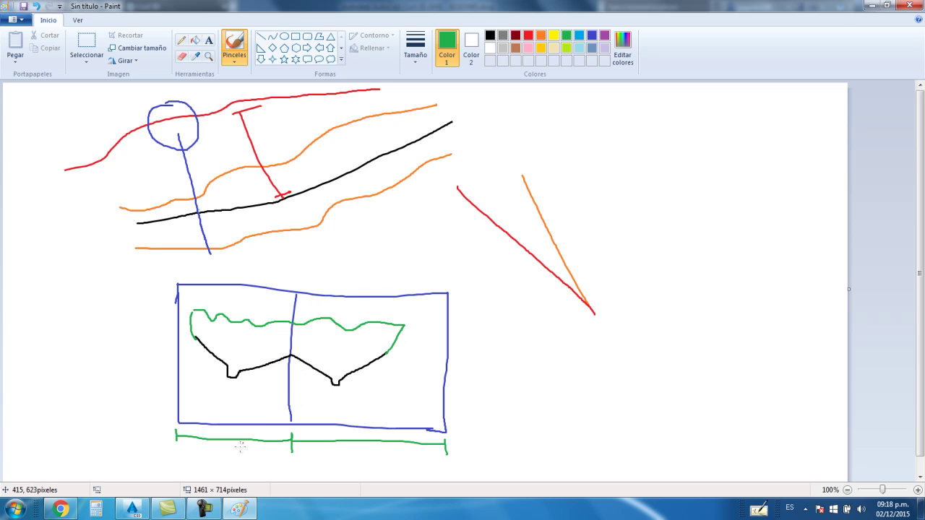
Step: Back in Civil 3D, zoom in on the corridor lines near station 0+850
{"action": "left_click", "coordinate": [133, 509]}
{"action": "scroll", "coordinate": [437, 240], "scroll_direction": "down", "scroll_amount": 3}
{"action": "scroll", "coordinate": [442, 249], "scroll_direction": "down", "scroll_amount": 3}
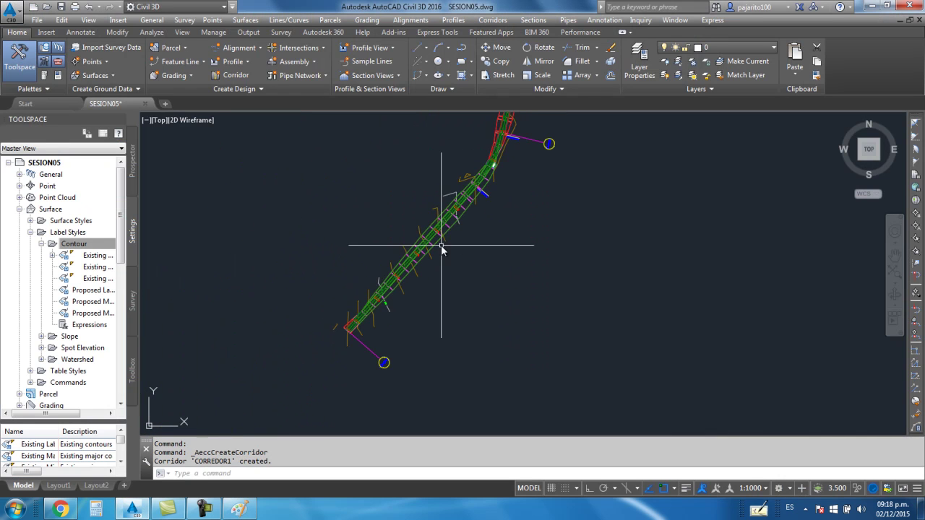
{"action": "scroll", "coordinate": [441, 250], "scroll_direction": "up", "scroll_amount": 2}
{"action": "scroll", "coordinate": [398, 227], "scroll_direction": "up", "scroll_amount": 2}
{"action": "scroll", "coordinate": [399, 221], "scroll_direction": "up", "scroll_amount": 2}
{"action": "scroll", "coordinate": [419, 238], "scroll_direction": "up", "scroll_amount": 1}
{"action": "scroll", "coordinate": [386, 207], "scroll_direction": "down", "scroll_amount": 3}
{"action": "scroll", "coordinate": [354, 355], "scroll_direction": "down", "scroll_amount": 1}
{"action": "scroll", "coordinate": [368, 211], "scroll_direction": "up", "scroll_amount": 2}
{"action": "scroll", "coordinate": [361, 200], "scroll_direction": "up", "scroll_amount": 2}
{"action": "scroll", "coordinate": [326, 204], "scroll_direction": "up", "scroll_amount": 2}
{"action": "scroll", "coordinate": [237, 230], "scroll_direction": "up", "scroll_amount": 1}
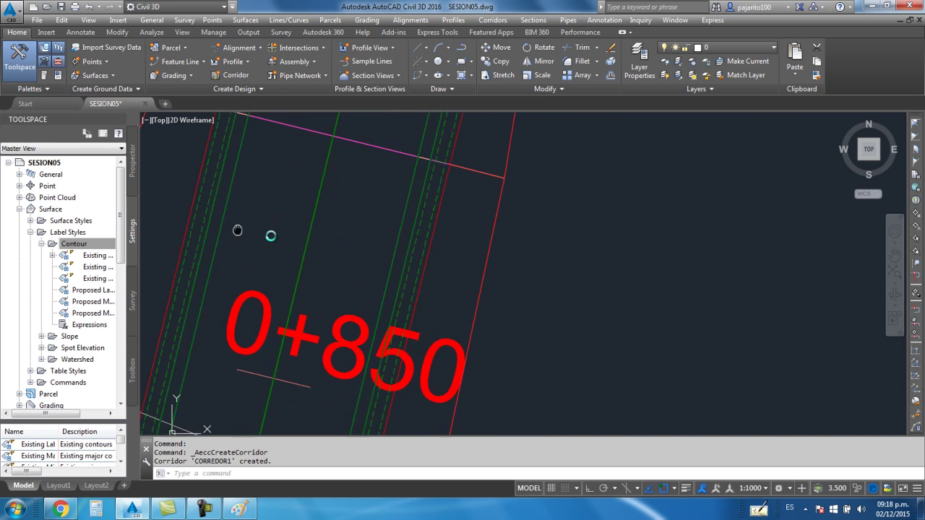
{"action": "scroll", "coordinate": [274, 231], "scroll_direction": "up", "scroll_amount": 2}
{"action": "scroll", "coordinate": [303, 232], "scroll_direction": "up", "scroll_amount": 1}
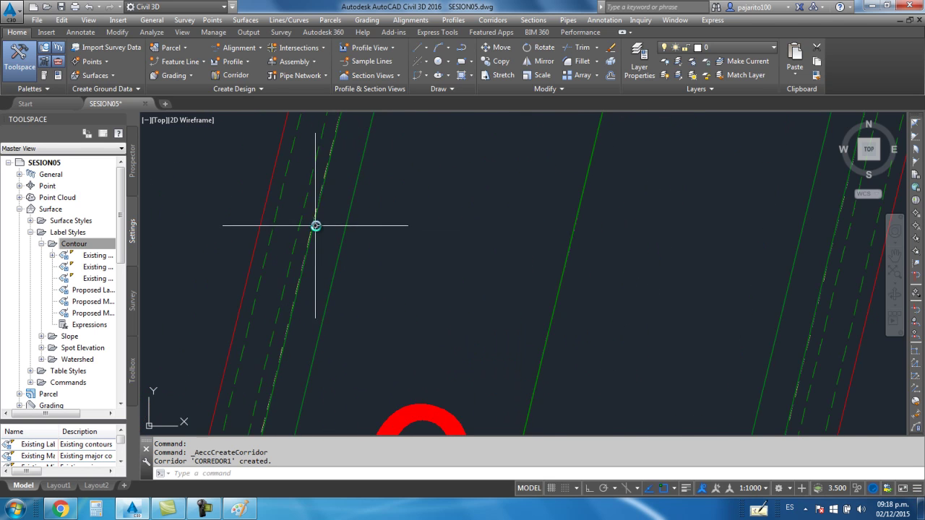
{"action": "scroll", "coordinate": [316, 225], "scroll_direction": "down", "scroll_amount": 1}
{"action": "scroll", "coordinate": [293, 196], "scroll_direction": "up", "scroll_amount": 1}
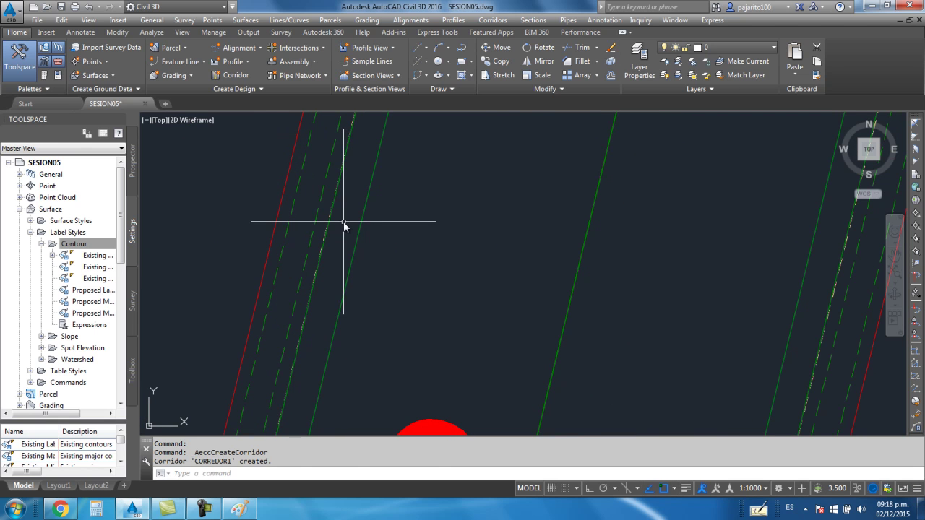
Step: Take a trial aligned dimension between two corridor lines, discarding the 0.4000 reading
{"action": "type", "text": "DAL"}
{"action": "key", "text": "Return"}
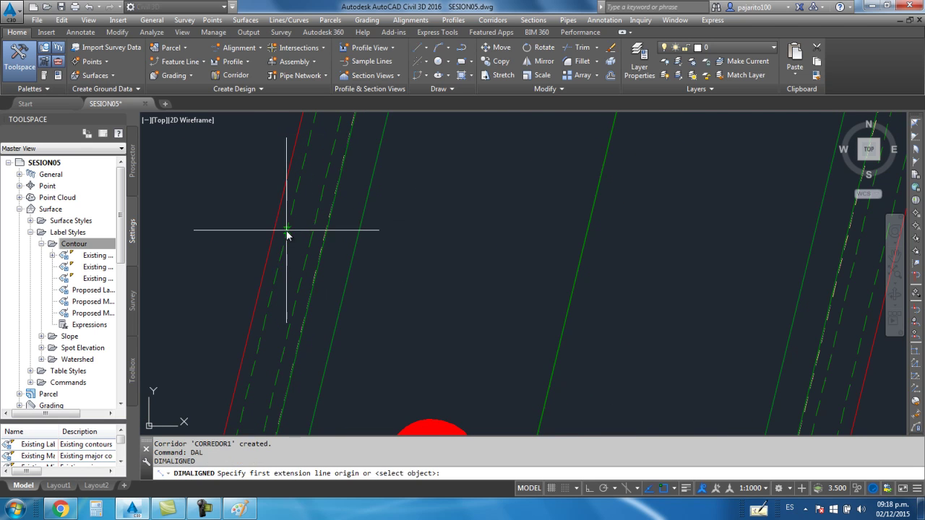
{"action": "left_click", "coordinate": [287, 231]}
{"action": "left_click", "coordinate": [311, 238]}
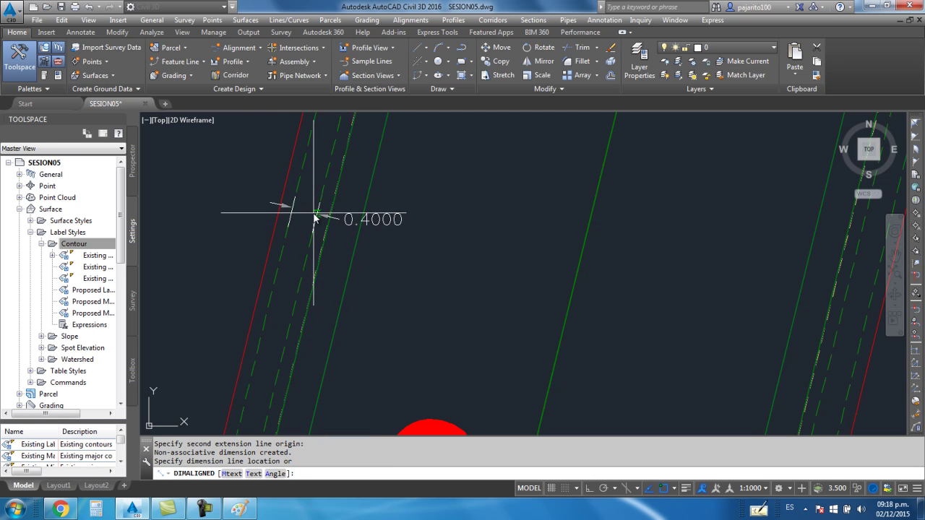
{"action": "key", "text": "Escape"}
Step: Repeat the aligned dimension on another pair of points, discarding the 0.2110 reading
{"action": "right_click", "coordinate": [360, 198]}
{"action": "left_click", "coordinate": [390, 206]}
{"action": "scroll", "coordinate": [311, 221], "scroll_direction": "up", "scroll_amount": 3}
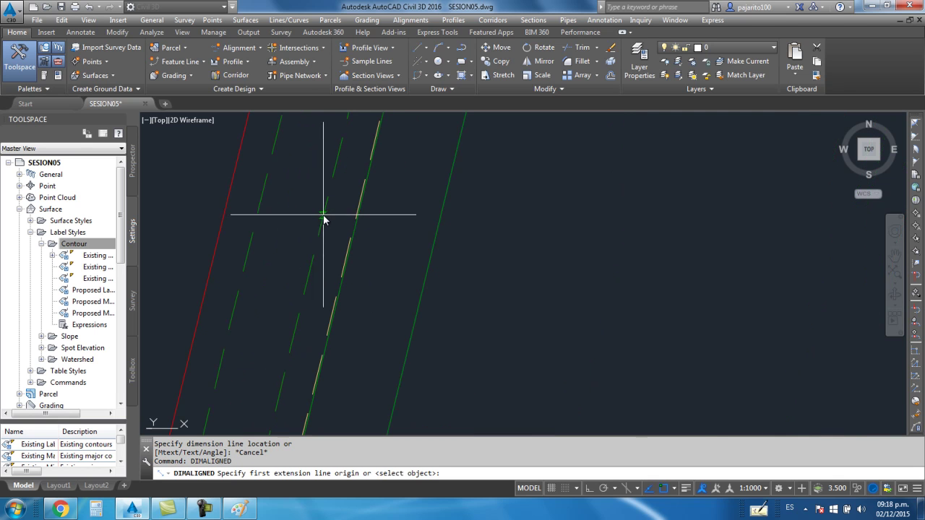
{"action": "left_click", "coordinate": [324, 214]}
{"action": "scroll", "coordinate": [356, 227], "scroll_direction": "up", "scroll_amount": 2}
{"action": "scroll", "coordinate": [357, 235], "scroll_direction": "up", "scroll_amount": 2}
{"action": "left_click", "coordinate": [358, 243]}
{"action": "scroll", "coordinate": [326, 221], "scroll_direction": "down", "scroll_amount": 3}
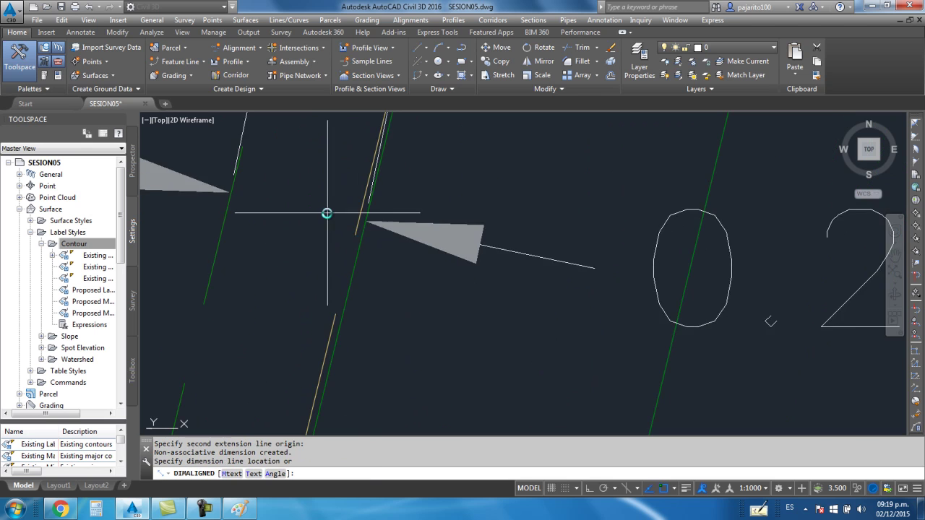
{"action": "key", "text": "Escape"}
Step: Dimension from the green line edge to the adjacent line, placing a 0.2000 aligned dimension
{"action": "right_click", "coordinate": [390, 199]}
{"action": "left_click", "coordinate": [405, 206]}
{"action": "left_click", "coordinate": [254, 291]}
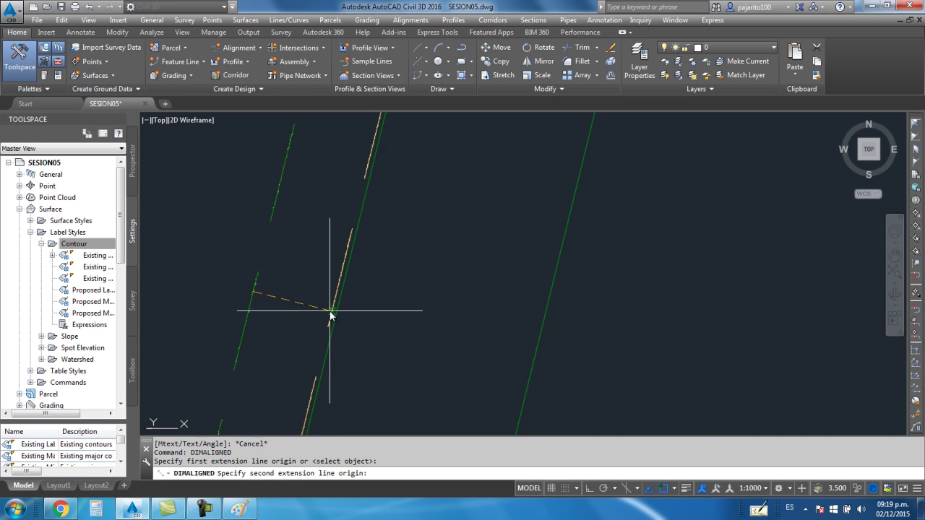
{"action": "left_click", "coordinate": [331, 311]}
{"action": "left_click", "coordinate": [330, 288]}
Step: Delete the temporary 0.2000 dimension and pan the corridor view slightly right
{"action": "scroll", "coordinate": [330, 278], "scroll_direction": "down", "scroll_amount": 3}
{"action": "scroll", "coordinate": [412, 289], "scroll_direction": "down", "scroll_amount": 2}
{"action": "left_click", "coordinate": [418, 287]}
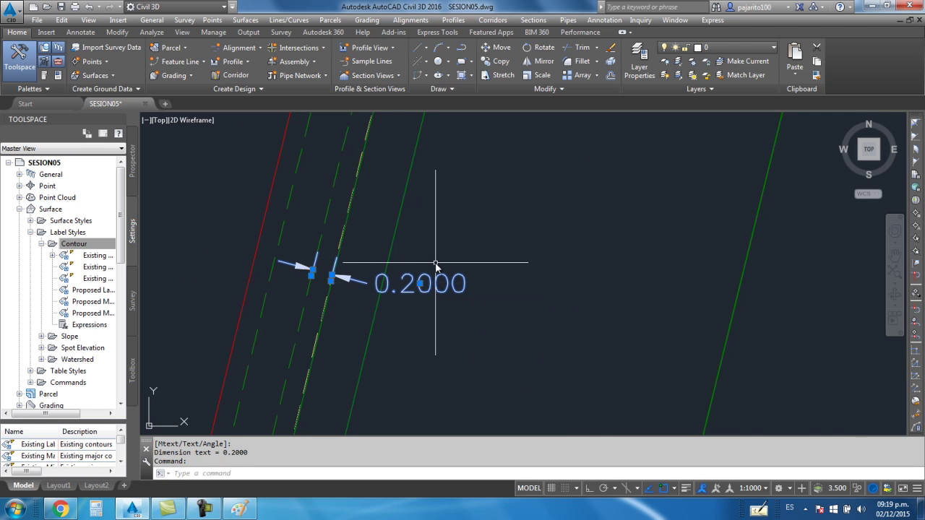
{"action": "key", "text": "Delete"}
{"action": "middle_click_drag", "start_coordinate": [318, 271], "coordinate": [362, 271]}
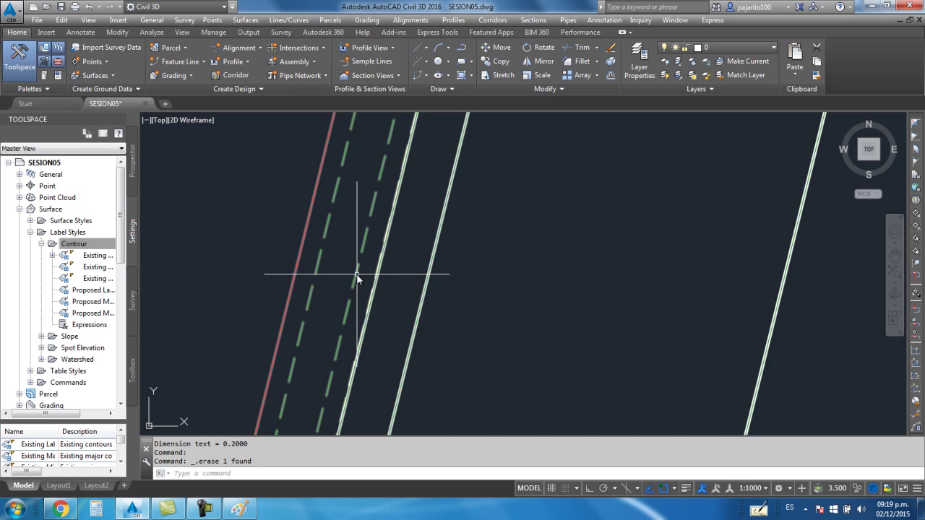
{"action": "scroll", "coordinate": [431, 228], "scroll_direction": "up", "scroll_amount": 2}
{"action": "scroll", "coordinate": [431, 228], "scroll_direction": "down", "scroll_amount": 3}
Step: In Paint, draw the green ditch outline and a bracket under the ditch bottom
{"action": "key", "text": "alt+Tab"}
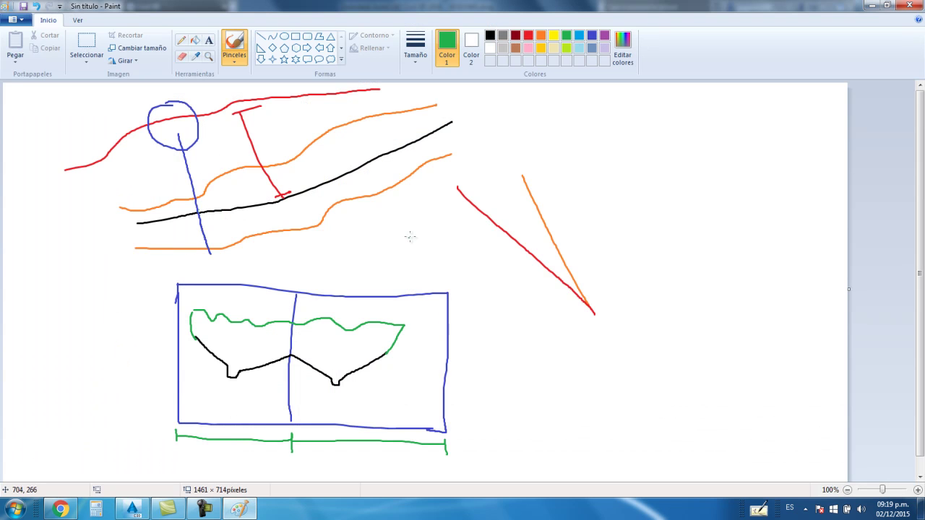
{"action": "left_click_drag", "start_coordinate": [557, 169], "coordinate": [717, 153]}
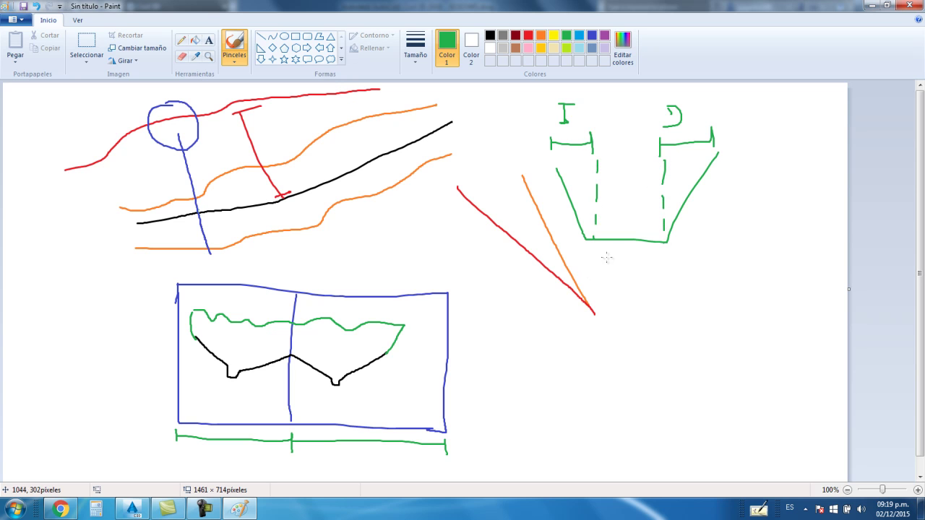
{"action": "left_click_drag", "start_coordinate": [589, 269], "coordinate": [672, 263]}
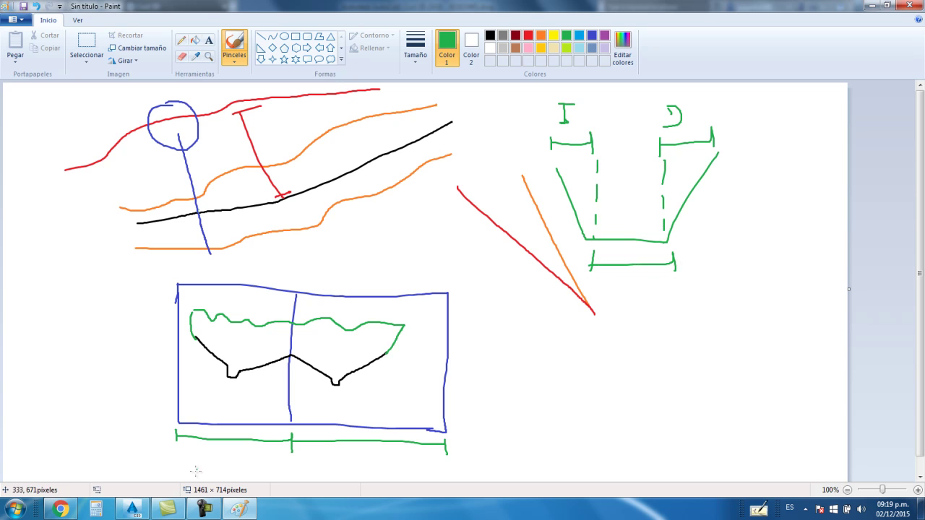
Step: Return to the Civil 3D drawing and zoom in on the corridor
{"action": "left_click", "coordinate": [132, 509]}
{"action": "scroll", "coordinate": [446, 274], "scroll_direction": "up", "scroll_amount": 3}
{"action": "scroll", "coordinate": [422, 303], "scroll_direction": "up", "scroll_amount": 3}
{"action": "scroll", "coordinate": [423, 304], "scroll_direction": "up", "scroll_amount": 2}
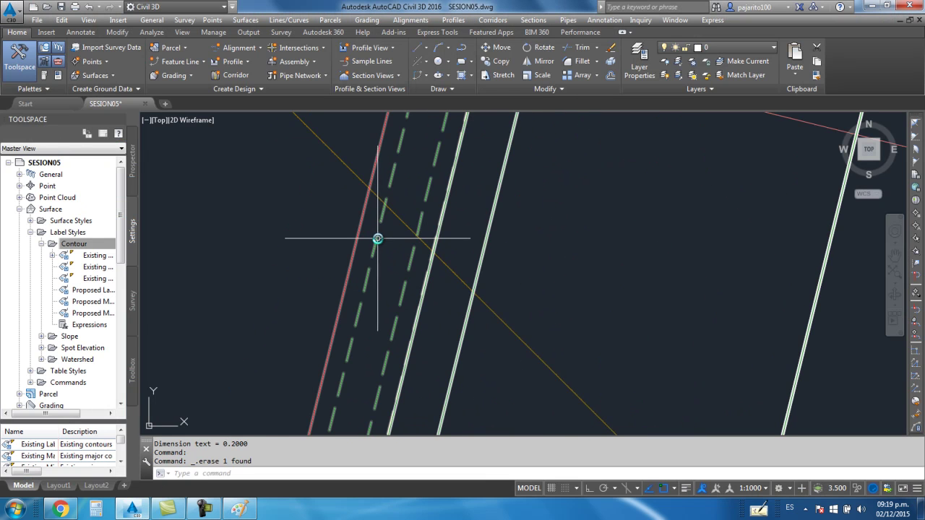
Step: Measure the ditch bottom with DAL, reading 0.4000, then delete the dimension
{"action": "type", "text": "dal"}
{"action": "key", "text": "Return"}
{"action": "scroll", "coordinate": [368, 318], "scroll_direction": "up", "scroll_amount": 2}
{"action": "scroll", "coordinate": [357, 322], "scroll_direction": "up", "scroll_amount": 1}
{"action": "left_click", "coordinate": [352, 313]}
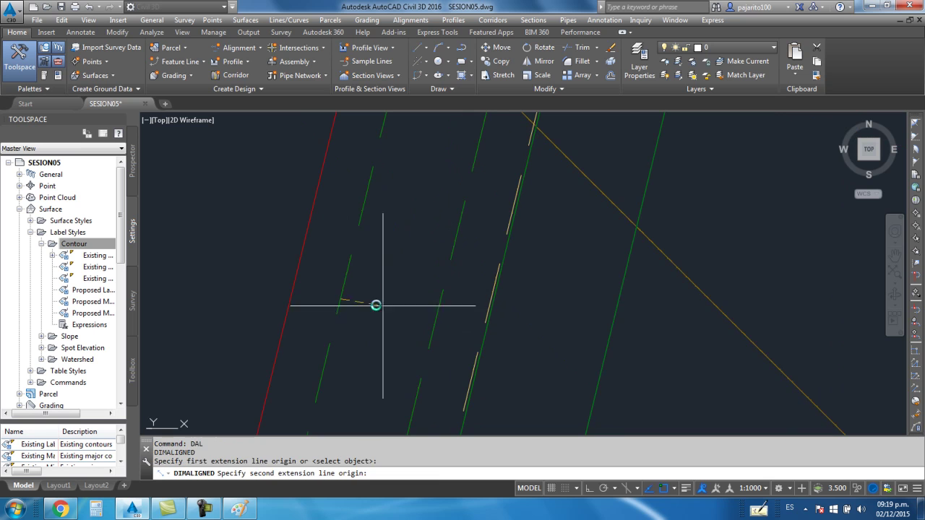
{"action": "left_click", "coordinate": [430, 318]}
{"action": "scroll", "coordinate": [547, 317], "scroll_direction": "down", "scroll_amount": 1}
{"action": "left_click", "coordinate": [573, 322]}
{"action": "key", "text": "Delete"}
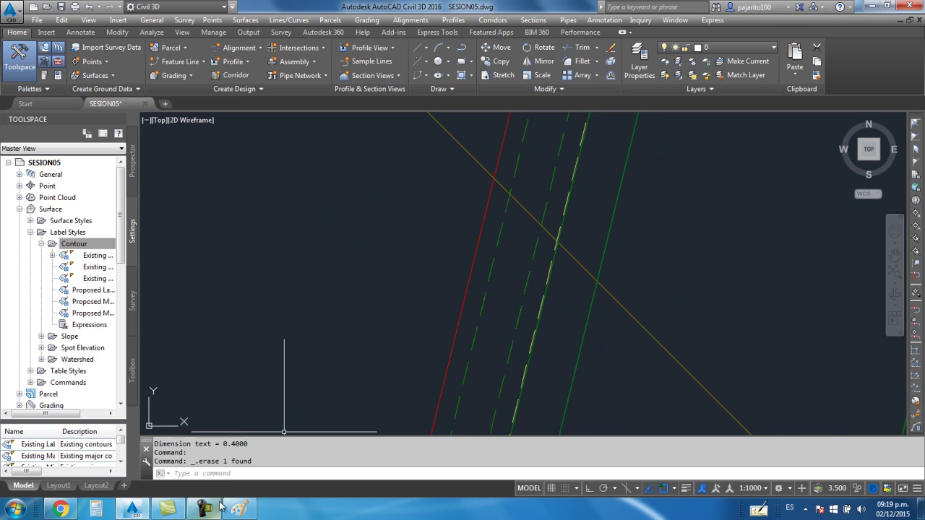
Step: Note 0.40 on the Paint sketch's bottom bracket, then zoom Civil 3D to the assembly
{"action": "left_click", "coordinate": [239, 509]}
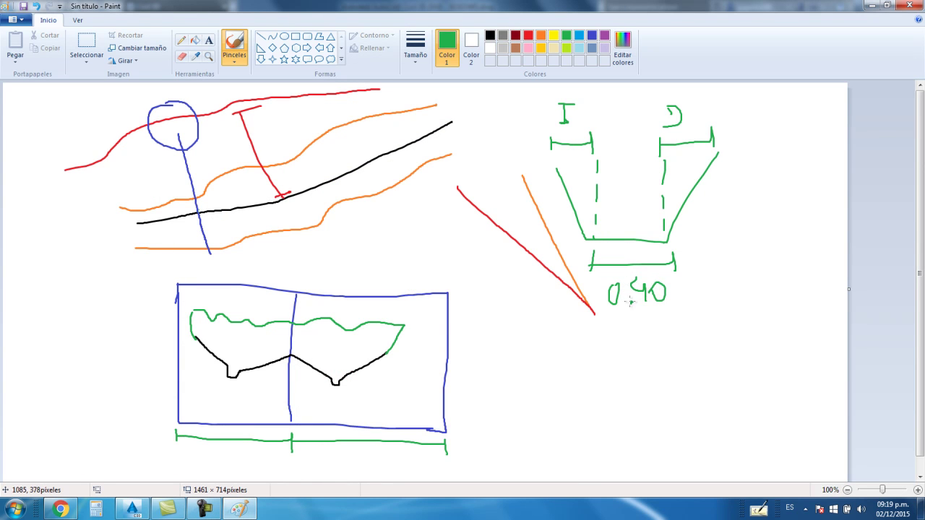
{"action": "left_click", "coordinate": [133, 509]}
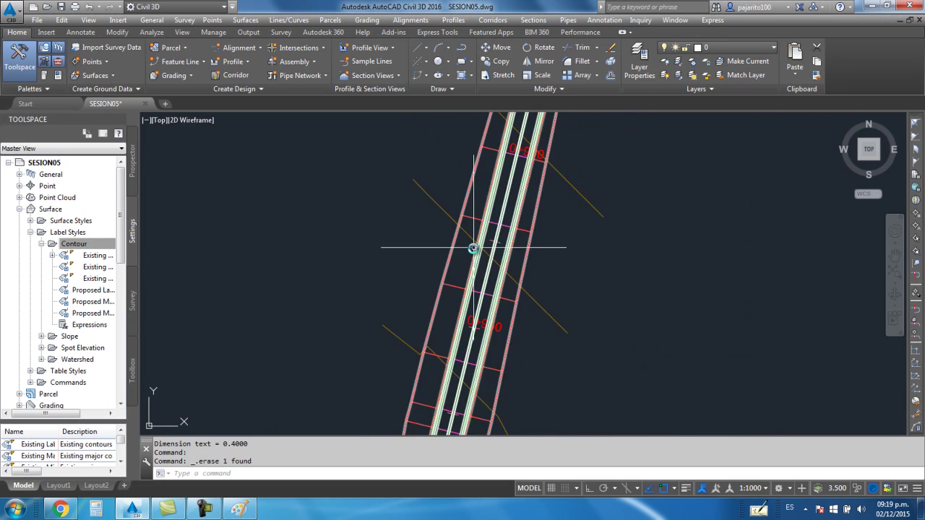
{"action": "scroll", "coordinate": [473, 248], "scroll_direction": "down", "scroll_amount": 5}
{"action": "scroll", "coordinate": [514, 264], "scroll_direction": "up", "scroll_amount": 2}
{"action": "scroll", "coordinate": [458, 275], "scroll_direction": "down", "scroll_amount": 3}
{"action": "scroll", "coordinate": [524, 249], "scroll_direction": "up", "scroll_amount": 3}
{"action": "scroll", "coordinate": [549, 260], "scroll_direction": "down", "scroll_amount": 1}
{"action": "scroll", "coordinate": [530, 351], "scroll_direction": "up", "scroll_amount": 3}
{"action": "scroll", "coordinate": [450, 363], "scroll_direction": "up", "scroll_amount": 3}
{"action": "scroll", "coordinate": [310, 361], "scroll_direction": "up", "scroll_amount": 4}
Step: Check the SECCION CARRETERA assembly's BasicSideSlopeCutDitch Bottom Width (0.400m) and Foreslope Width in its properties
{"action": "left_click", "coordinate": [333, 300]}
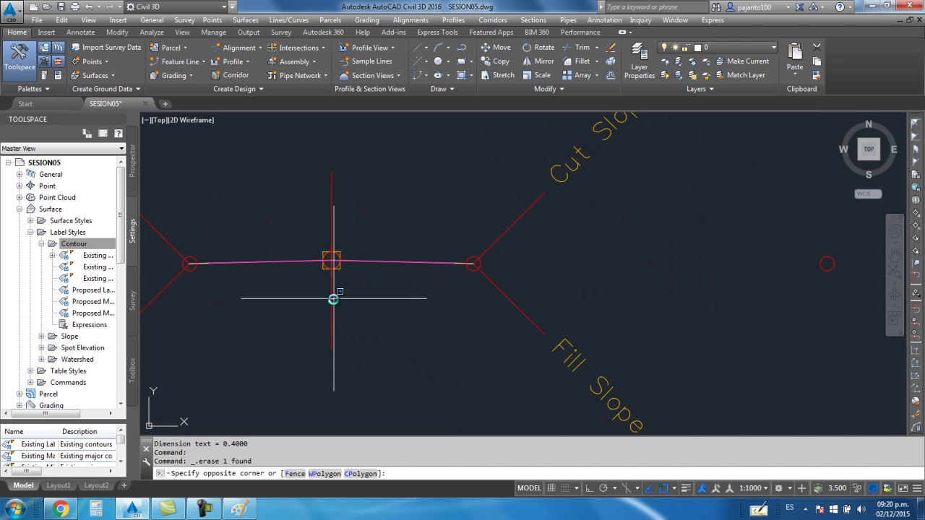
{"action": "left_click", "coordinate": [332, 298]}
{"action": "right_click", "coordinate": [333, 298]}
{"action": "left_click", "coordinate": [399, 411]}
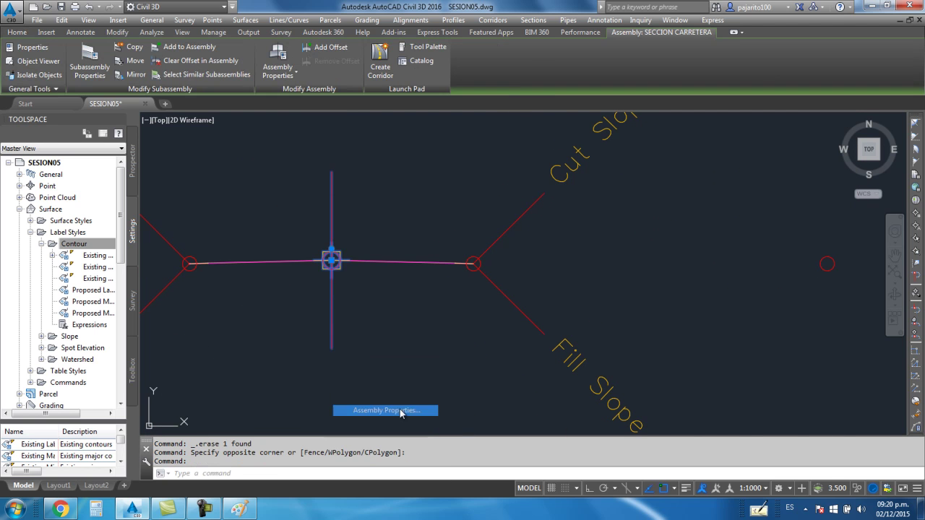
{"action": "left_click", "coordinate": [226, 77]}
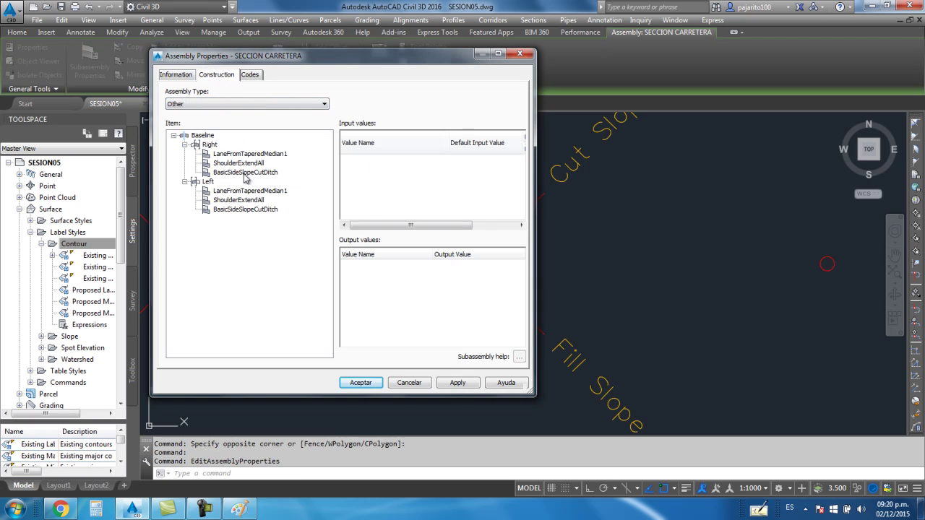
{"action": "left_click", "coordinate": [246, 173]}
{"action": "left_click_drag", "start_coordinate": [521, 149], "coordinate": [522, 165]}
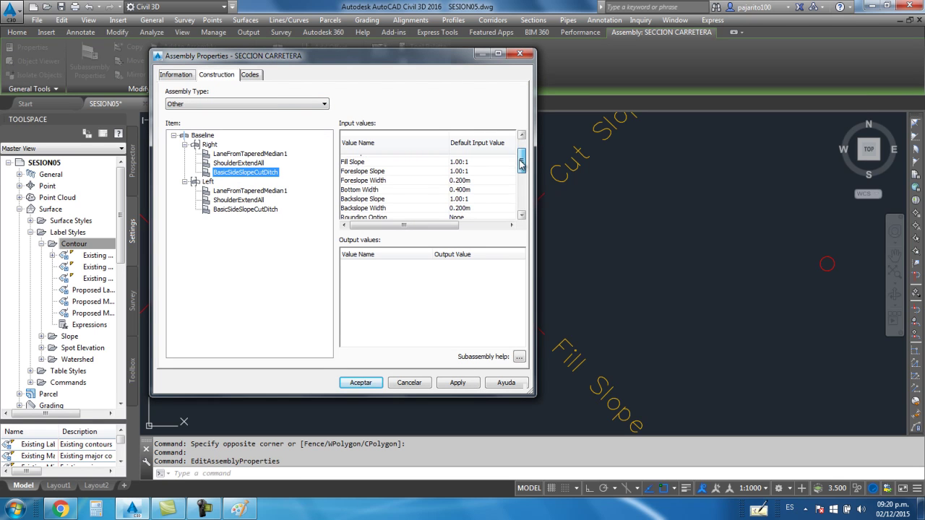
{"action": "left_click", "coordinate": [458, 190]}
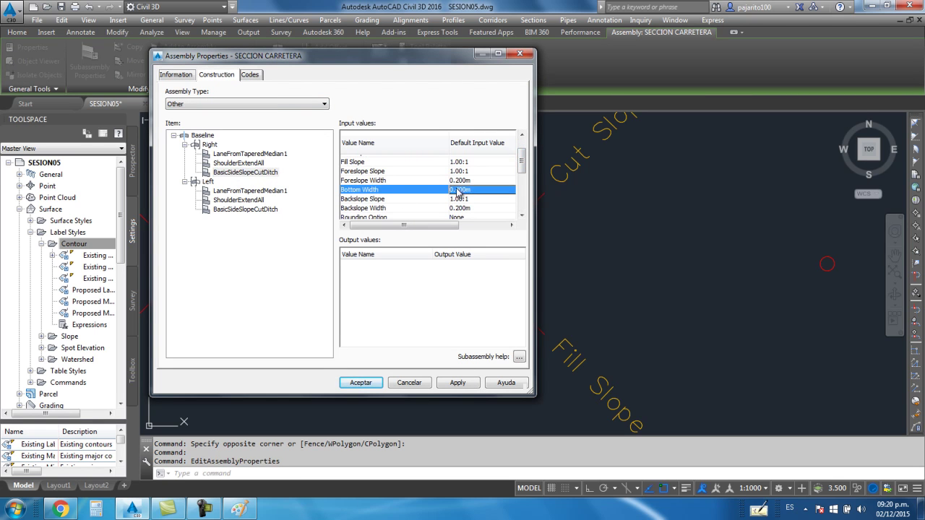
{"action": "left_click", "coordinate": [388, 181]}
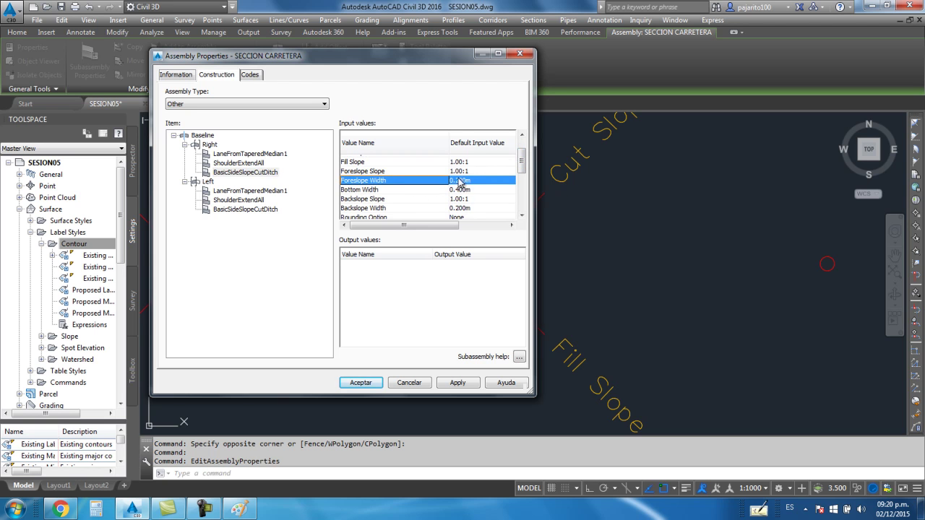
{"action": "left_click", "coordinate": [519, 53]}
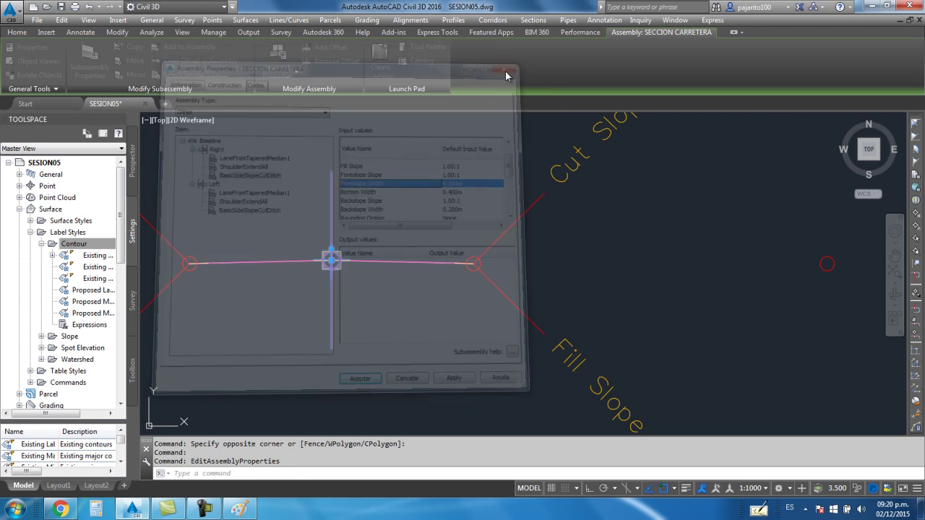
Step: In Paint, circle the I and D width brackets, then zoom back onto the corridor in Civil 3D
{"action": "left_click", "coordinate": [239, 509]}
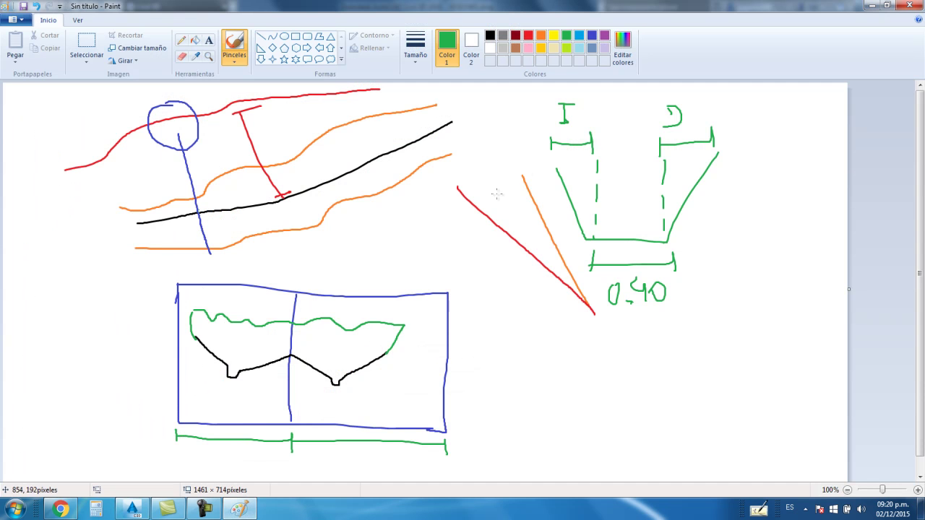
{"action": "left_click_drag", "start_coordinate": [557, 145], "coordinate": [542, 122]}
{"action": "left_click_drag", "start_coordinate": [645, 127], "coordinate": [672, 110]}
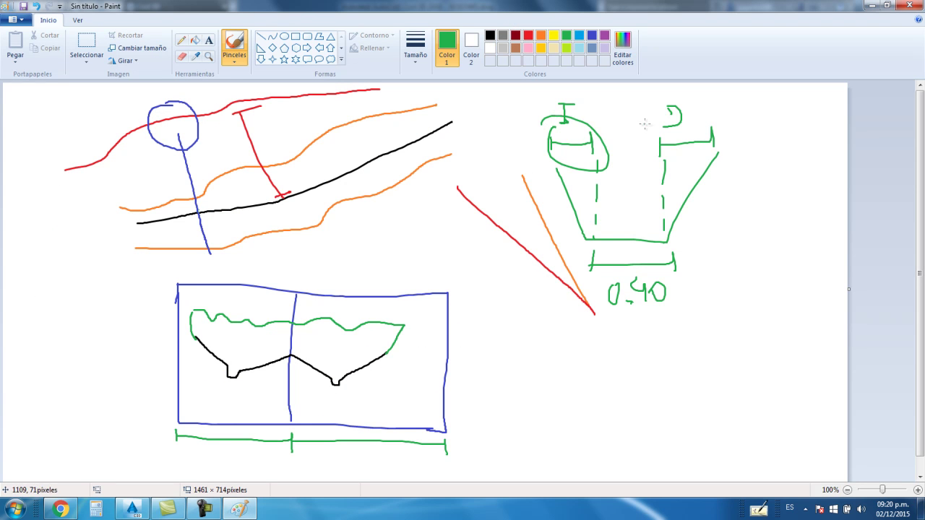
{"action": "left_click", "coordinate": [133, 509]}
{"action": "scroll", "coordinate": [499, 235], "scroll_direction": "down", "scroll_amount": 2}
{"action": "scroll", "coordinate": [471, 233], "scroll_direction": "down", "scroll_amount": 2}
{"action": "scroll", "coordinate": [471, 233], "scroll_direction": "down", "scroll_amount": 2}
{"action": "scroll", "coordinate": [314, 183], "scroll_direction": "up", "scroll_amount": 2}
{"action": "scroll", "coordinate": [314, 166], "scroll_direction": "up", "scroll_amount": 2}
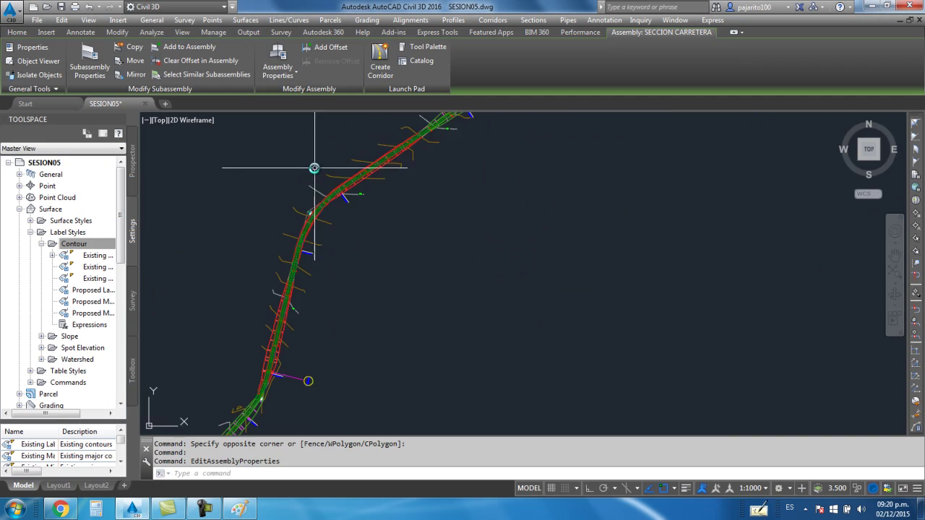
{"action": "scroll", "coordinate": [400, 210], "scroll_direction": "up", "scroll_amount": 2}
Step: Deselect the assembly and pan to the corridor near station 1+000
{"action": "key", "text": "Escape"}
{"action": "scroll", "coordinate": [405, 202], "scroll_direction": "down", "scroll_amount": 2}
{"action": "scroll", "coordinate": [332, 271], "scroll_direction": "up", "scroll_amount": 2}
{"action": "scroll", "coordinate": [311, 181], "scroll_direction": "up", "scroll_amount": 1}
{"action": "scroll", "coordinate": [337, 221], "scroll_direction": "up", "scroll_amount": 2}
{"action": "scroll", "coordinate": [354, 216], "scroll_direction": "up", "scroll_amount": 1}
{"action": "scroll", "coordinate": [355, 216], "scroll_direction": "down", "scroll_amount": 3}
{"action": "middle_click_drag", "start_coordinate": [376, 200], "coordinate": [373, 301]}
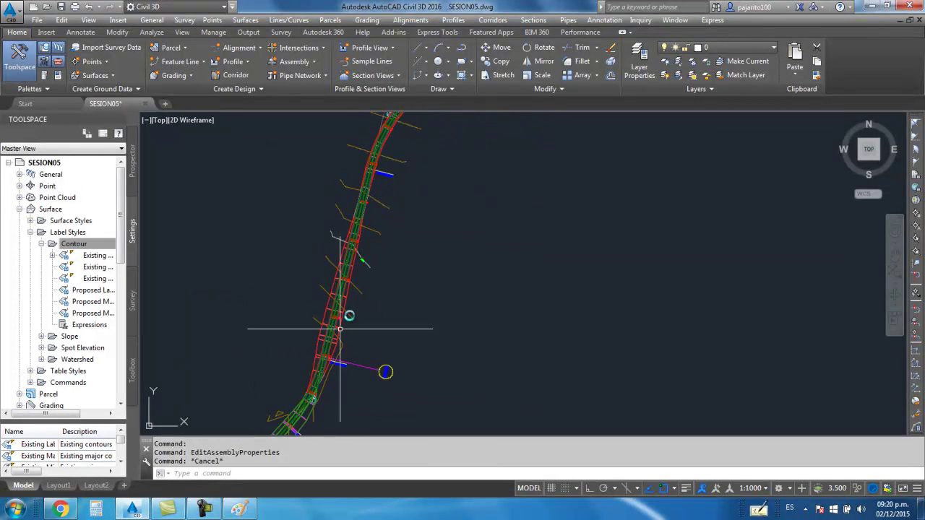
Step: Zoom along the corridor around station 1+200 and select CORREDOR1
{"action": "scroll", "coordinate": [347, 316], "scroll_direction": "up", "scroll_amount": 2}
{"action": "scroll", "coordinate": [303, 203], "scroll_direction": "up", "scroll_amount": 2}
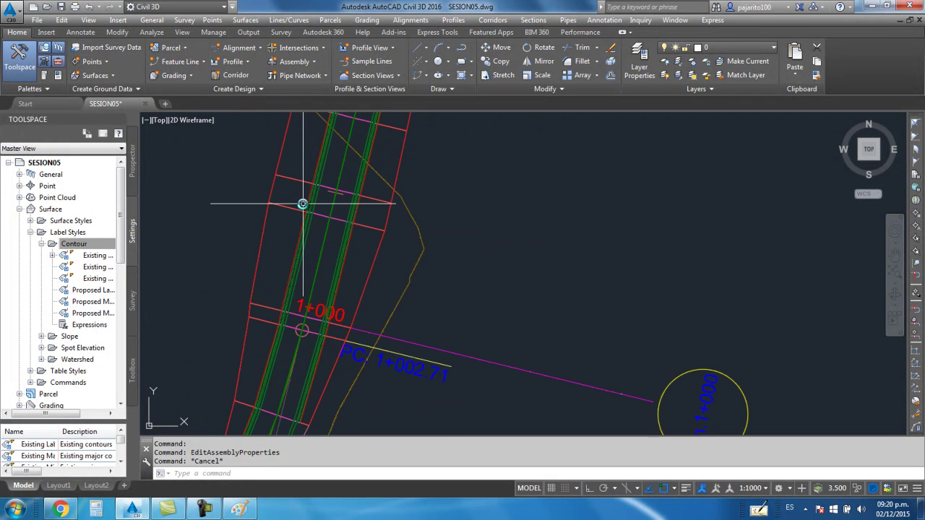
{"action": "scroll", "coordinate": [306, 219], "scroll_direction": "down", "scroll_amount": 2}
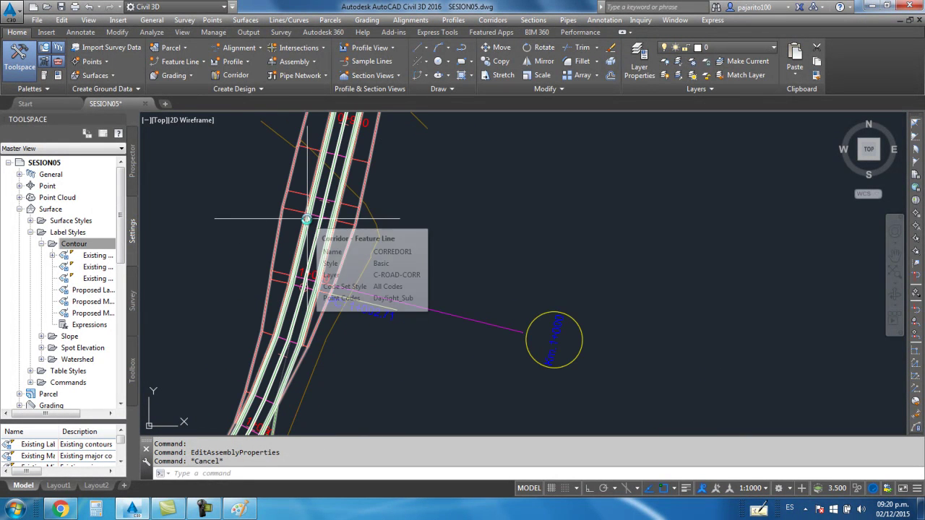
{"action": "scroll", "coordinate": [318, 239], "scroll_direction": "up", "scroll_amount": 5}
{"action": "scroll", "coordinate": [332, 228], "scroll_direction": "down", "scroll_amount": 3}
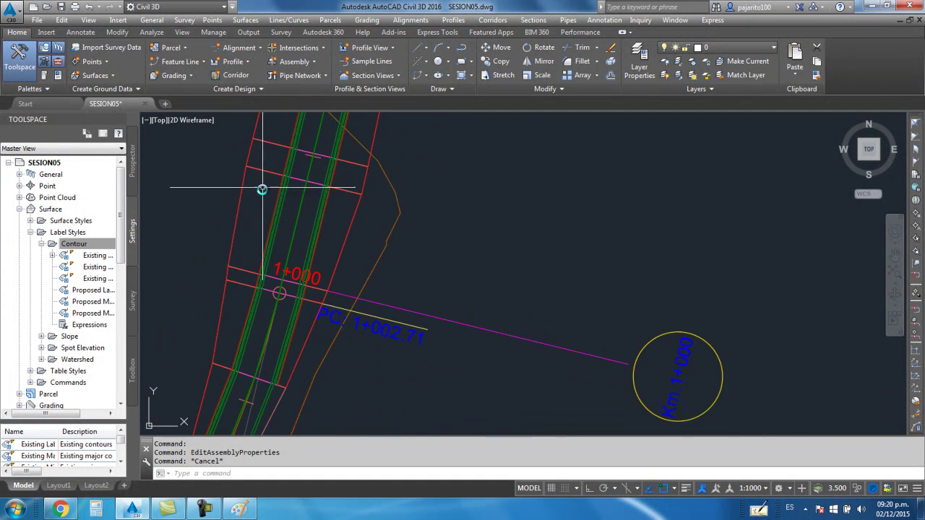
{"action": "scroll", "coordinate": [264, 191], "scroll_direction": "up", "scroll_amount": 3}
{"action": "scroll", "coordinate": [280, 198], "scroll_direction": "down", "scroll_amount": 3}
{"action": "scroll", "coordinate": [351, 232], "scroll_direction": "down", "scroll_amount": 3}
{"action": "scroll", "coordinate": [306, 231], "scroll_direction": "down", "scroll_amount": 2}
{"action": "scroll", "coordinate": [329, 251], "scroll_direction": "down", "scroll_amount": 2}
{"action": "scroll", "coordinate": [477, 297], "scroll_direction": "up", "scroll_amount": 2}
{"action": "scroll", "coordinate": [524, 311], "scroll_direction": "up", "scroll_amount": 2}
{"action": "scroll", "coordinate": [509, 299], "scroll_direction": "up", "scroll_amount": 5}
{"action": "scroll", "coordinate": [568, 265], "scroll_direction": "down", "scroll_amount": 5}
{"action": "scroll", "coordinate": [568, 265], "scroll_direction": "down", "scroll_amount": 5}
{"action": "scroll", "coordinate": [277, 233], "scroll_direction": "up", "scroll_amount": 3}
{"action": "scroll", "coordinate": [248, 186], "scroll_direction": "up", "scroll_amount": 3}
{"action": "scroll", "coordinate": [268, 200], "scroll_direction": "up", "scroll_amount": 1}
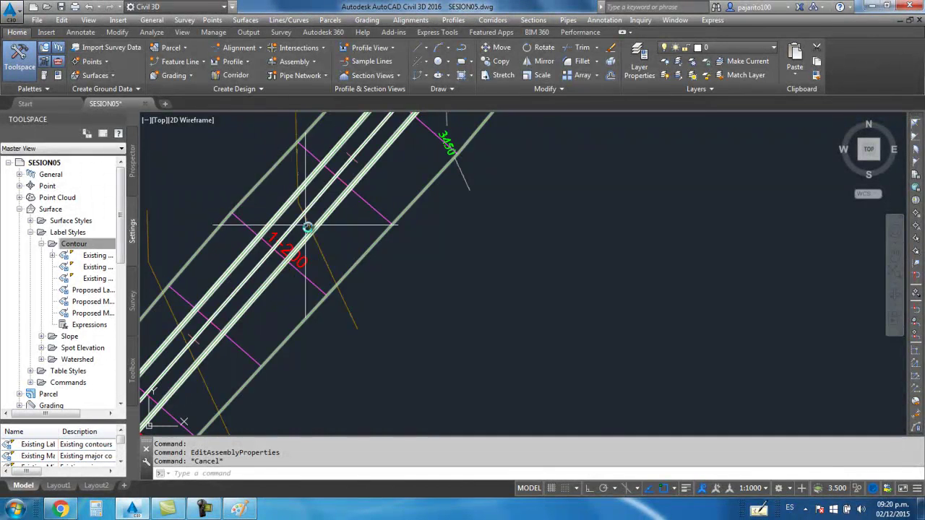
{"action": "scroll", "coordinate": [265, 262], "scroll_direction": "up", "scroll_amount": 4}
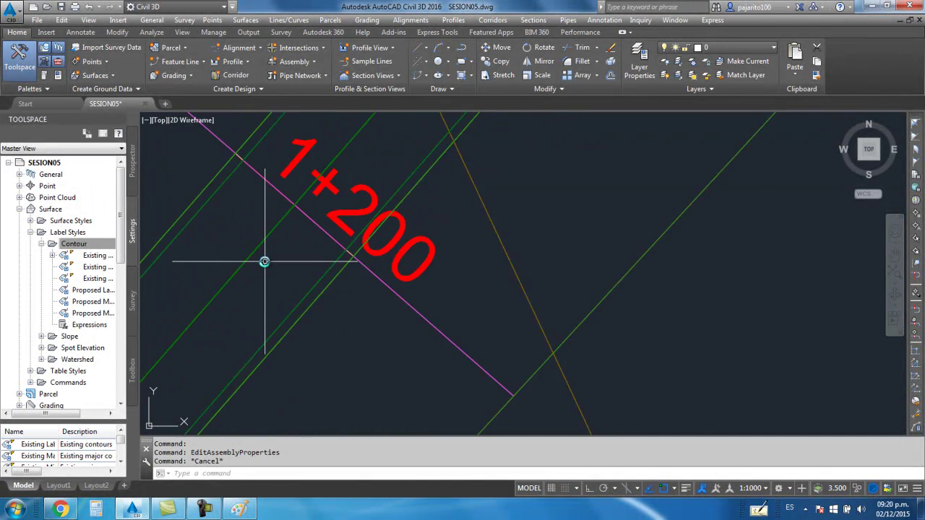
{"action": "scroll", "coordinate": [269, 257], "scroll_direction": "down", "scroll_amount": 3}
{"action": "scroll", "coordinate": [326, 268], "scroll_direction": "down", "scroll_amount": 2}
{"action": "scroll", "coordinate": [331, 264], "scroll_direction": "down", "scroll_amount": 1}
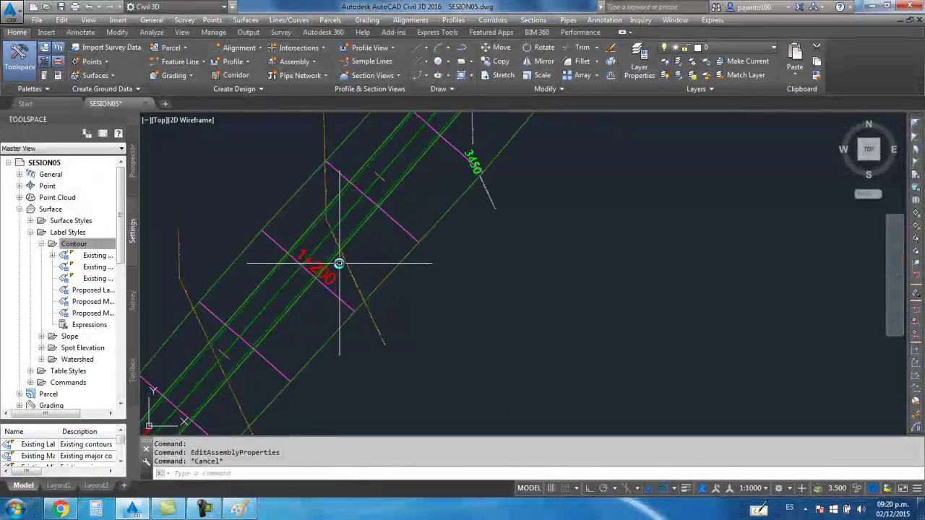
{"action": "left_click", "coordinate": [352, 235]}
Step: In CORREDOR1's Corridor Properties surface settings, create and then remove a trial corridor surface
{"action": "right_click", "coordinate": [355, 236]}
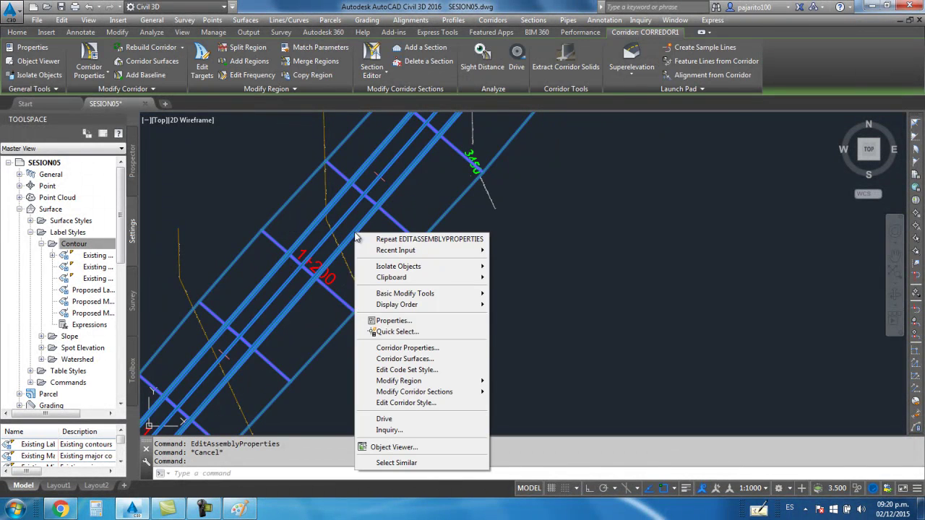
{"action": "left_click", "coordinate": [406, 347]}
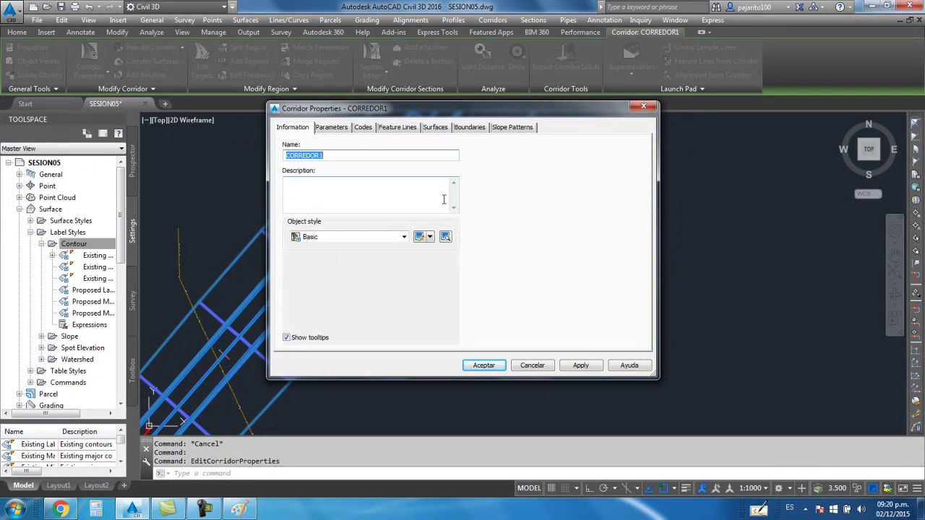
{"action": "left_click", "coordinate": [436, 129]}
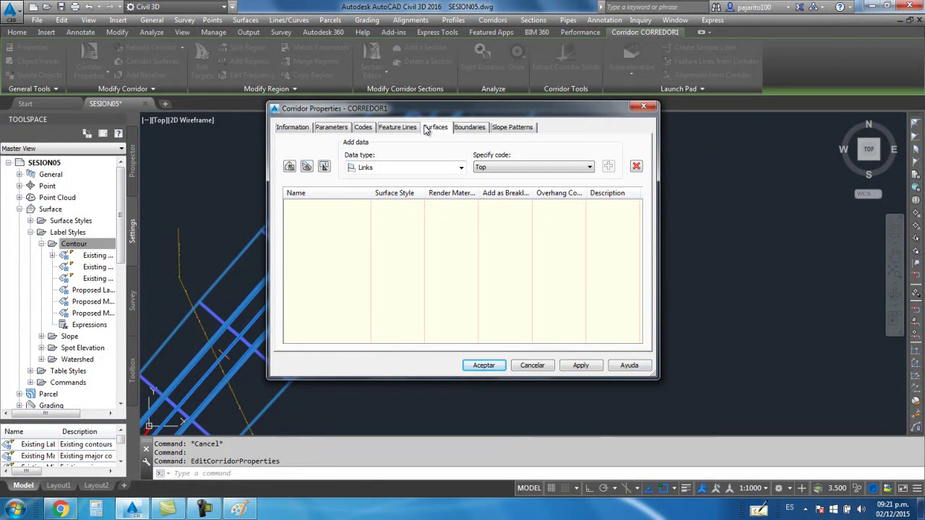
{"action": "left_click", "coordinate": [290, 167]}
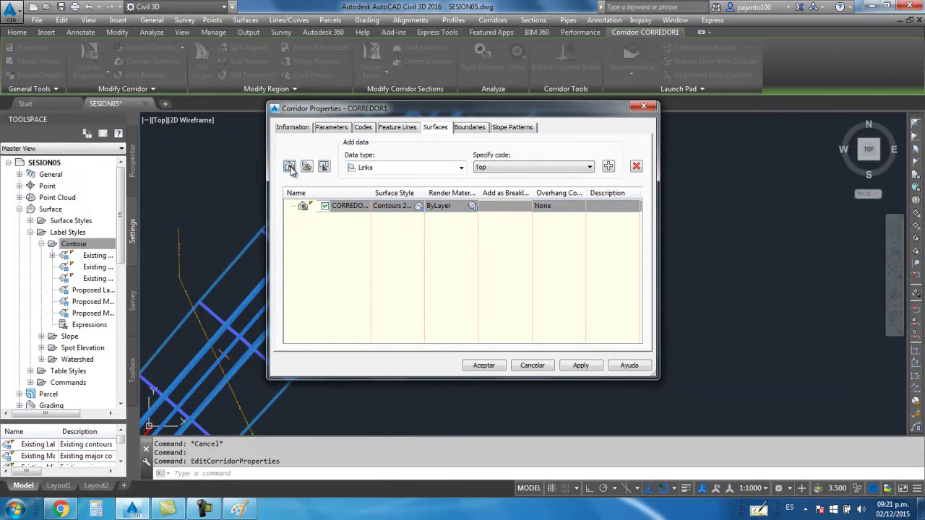
{"action": "left_click", "coordinate": [636, 168]}
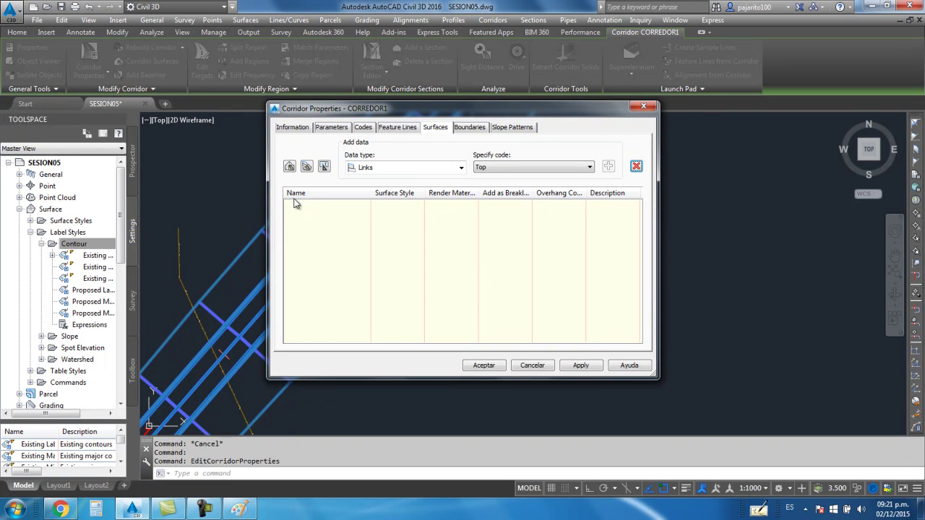
Step: Recreate the corridor surface, adding Datum links with Top Links overhang correction
{"action": "left_click", "coordinate": [290, 167]}
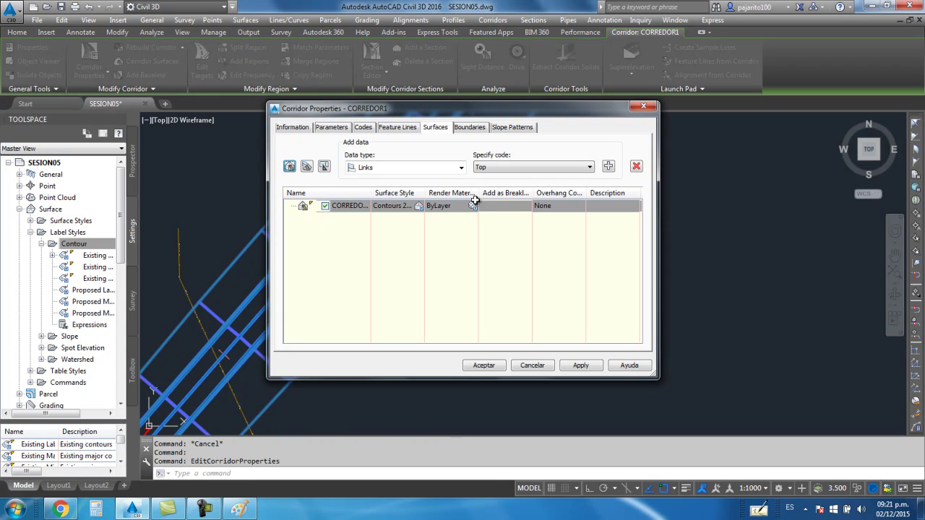
{"action": "left_click", "coordinate": [504, 167]}
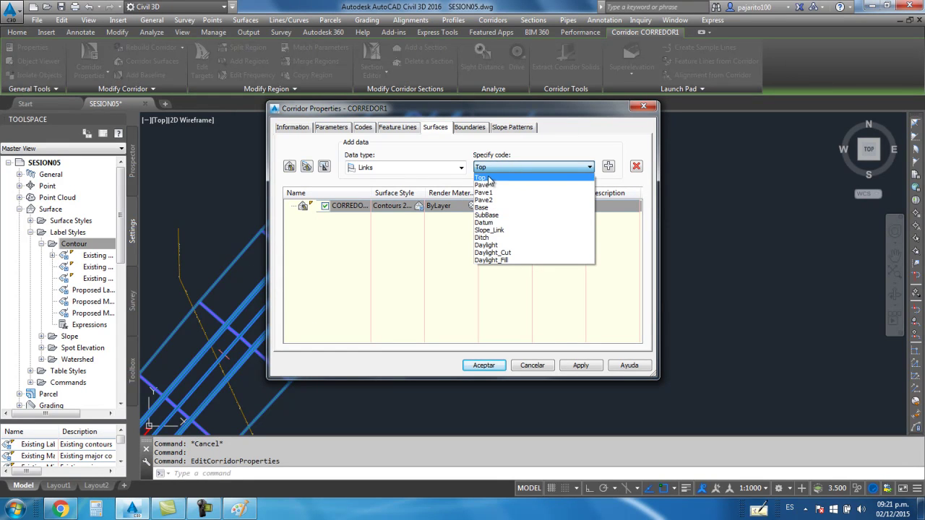
{"action": "left_click", "coordinate": [488, 223]}
{"action": "left_click", "coordinate": [608, 166]}
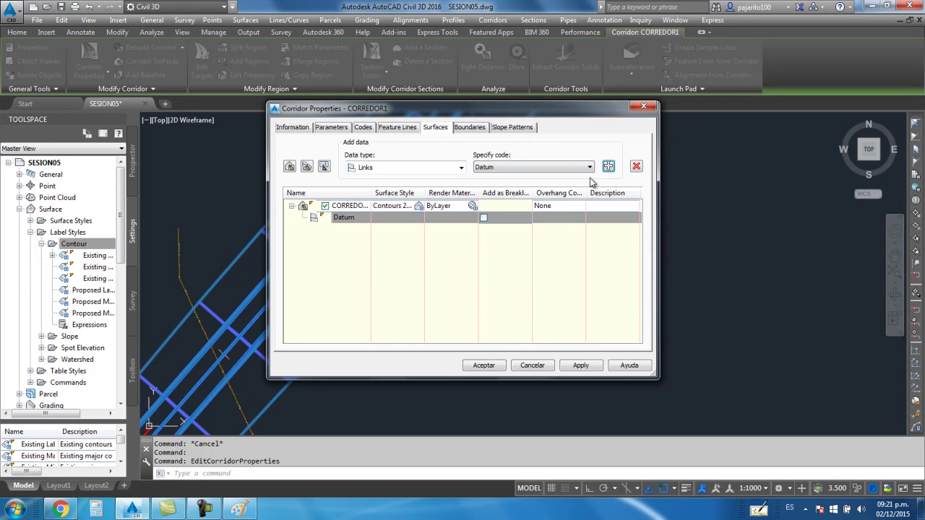
{"action": "left_click", "coordinate": [533, 206]}
{"action": "left_click", "coordinate": [551, 220]}
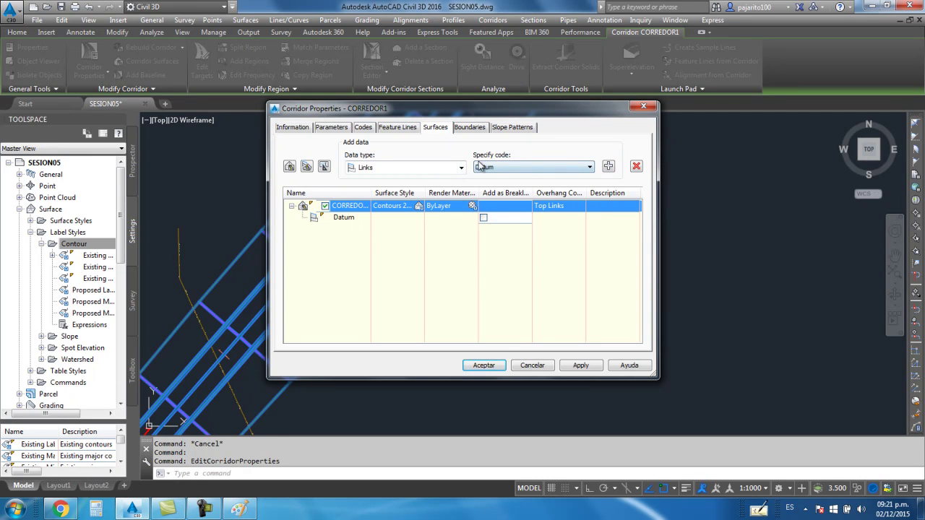
{"action": "left_click", "coordinate": [471, 129]}
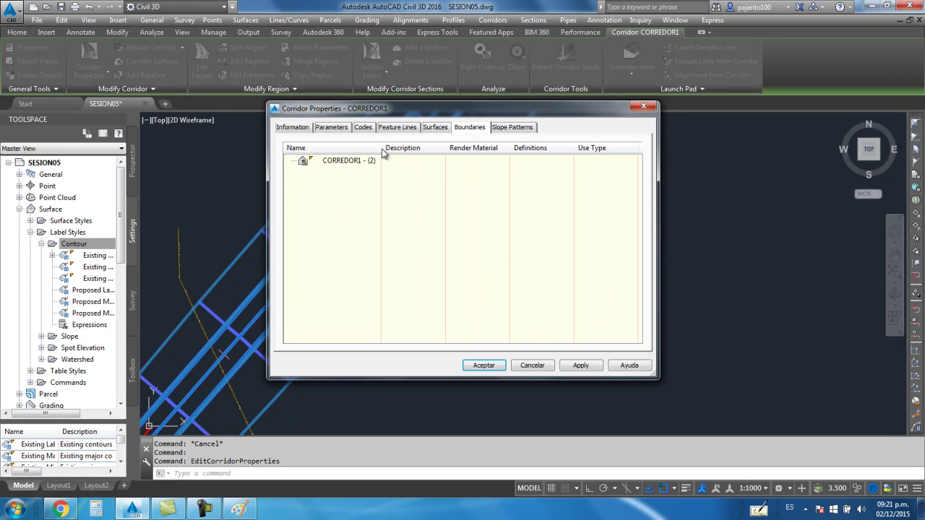
Step: Add an automatic Daylight boundary to the CORREDOR1 surface, apply it and rebuild the corridor
{"action": "right_click", "coordinate": [353, 163]}
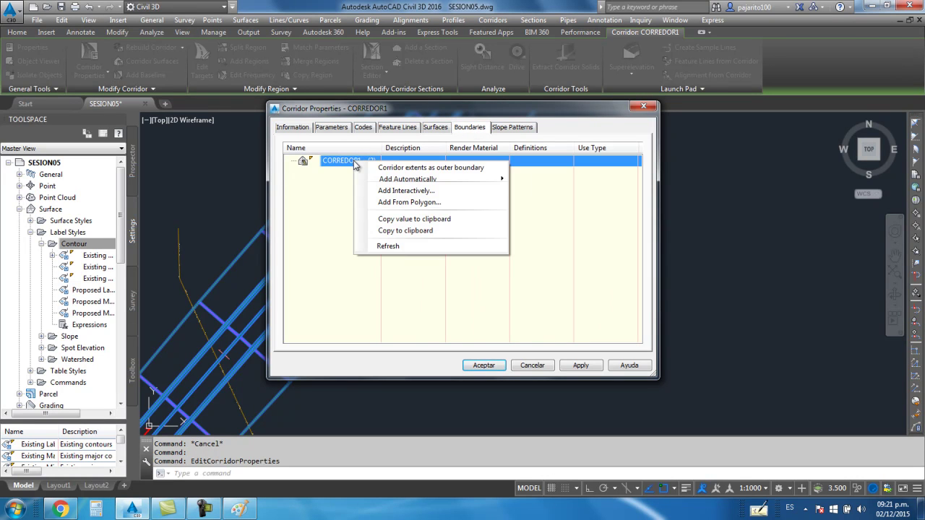
{"action": "mouse_move", "coordinate": [407, 179]}
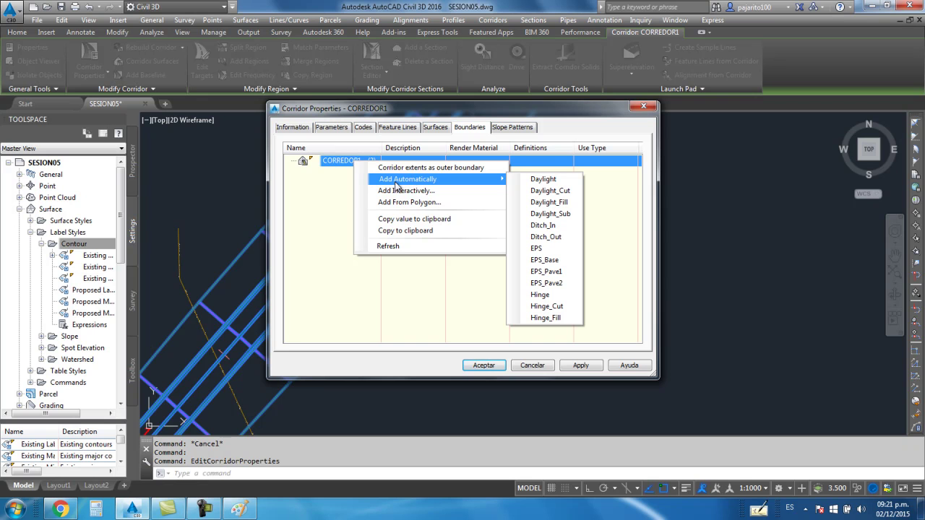
{"action": "left_click", "coordinate": [543, 179]}
{"action": "left_click", "coordinate": [589, 367]}
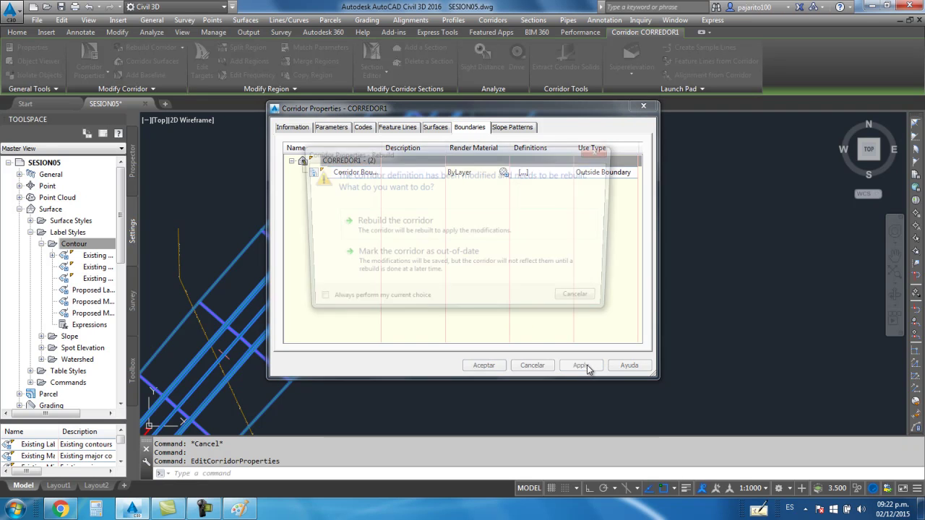
{"action": "left_click", "coordinate": [425, 232]}
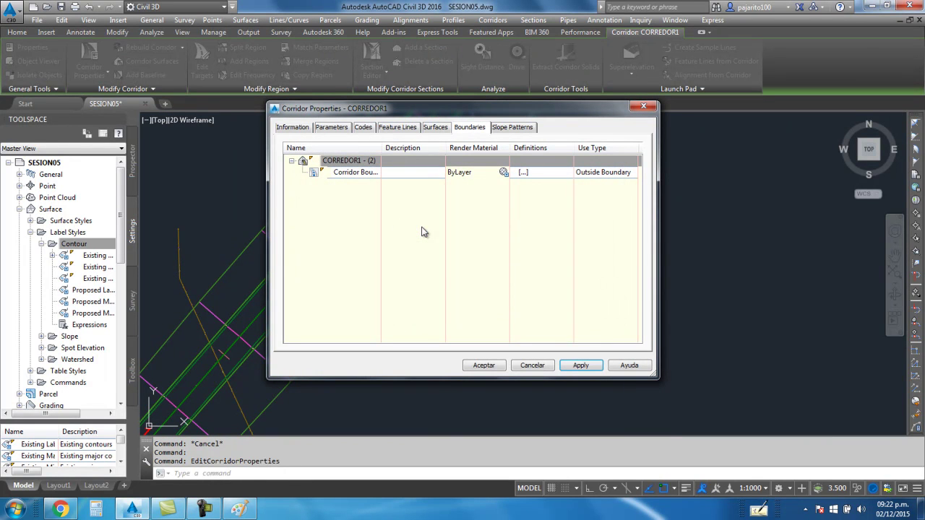
{"action": "left_click", "coordinate": [484, 366]}
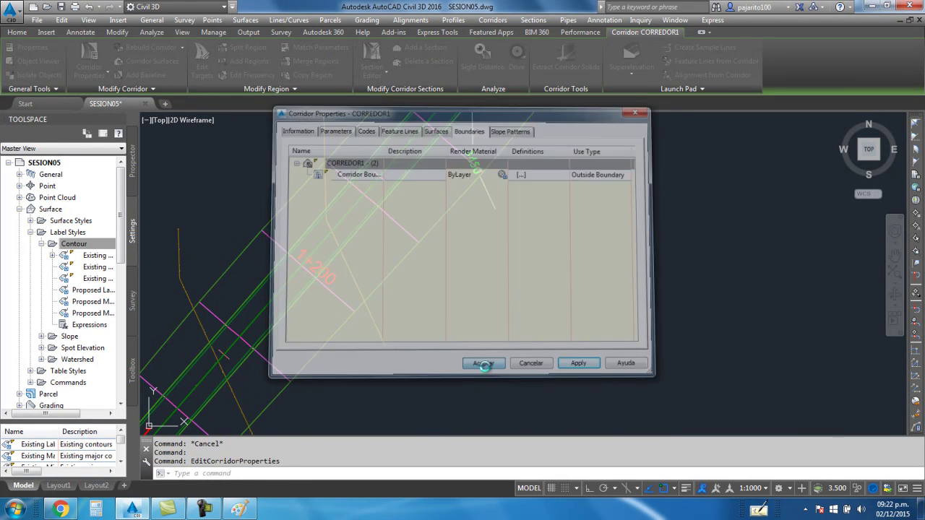
Step: Zoom in on CORREDOR1 around station 0+550 and select the corridor surface
{"action": "scroll", "coordinate": [368, 177], "scroll_direction": "down", "scroll_amount": 5}
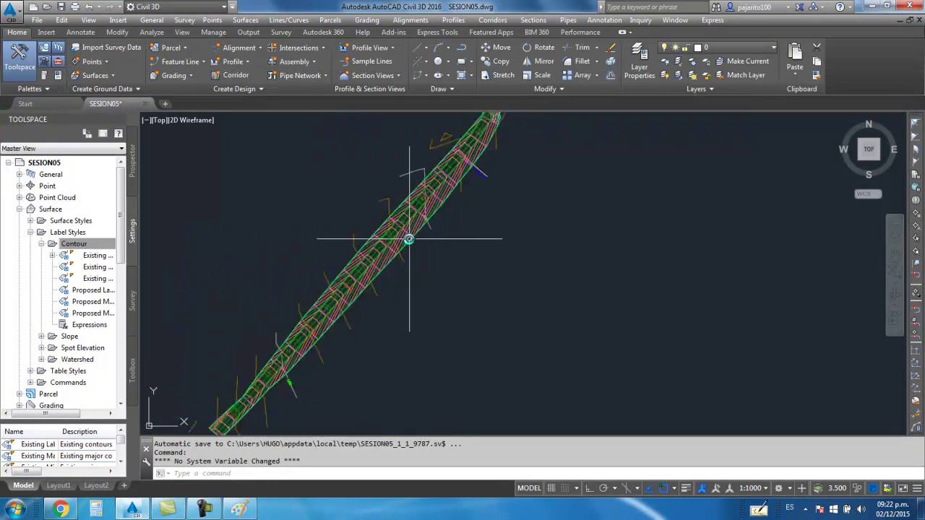
{"action": "scroll", "coordinate": [367, 285], "scroll_direction": "up", "scroll_amount": 2}
{"action": "scroll", "coordinate": [334, 297], "scroll_direction": "up", "scroll_amount": 2}
{"action": "scroll", "coordinate": [342, 299], "scroll_direction": "up", "scroll_amount": 1}
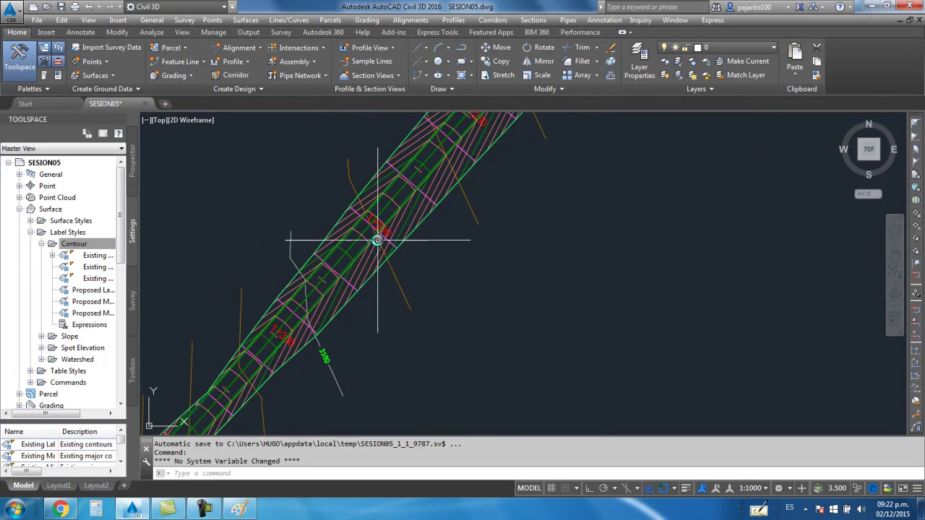
{"action": "scroll", "coordinate": [361, 289], "scroll_direction": "up", "scroll_amount": 1}
{"action": "scroll", "coordinate": [320, 330], "scroll_direction": "up", "scroll_amount": 2}
{"action": "scroll", "coordinate": [312, 335], "scroll_direction": "up", "scroll_amount": 2}
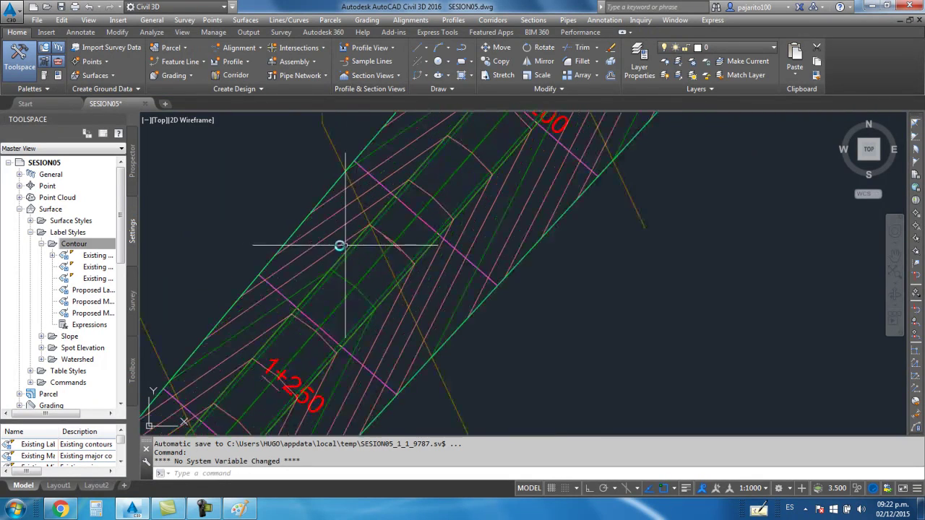
{"action": "scroll", "coordinate": [381, 199], "scroll_direction": "down", "scroll_amount": 2}
{"action": "scroll", "coordinate": [309, 268], "scroll_direction": "up", "scroll_amount": 2}
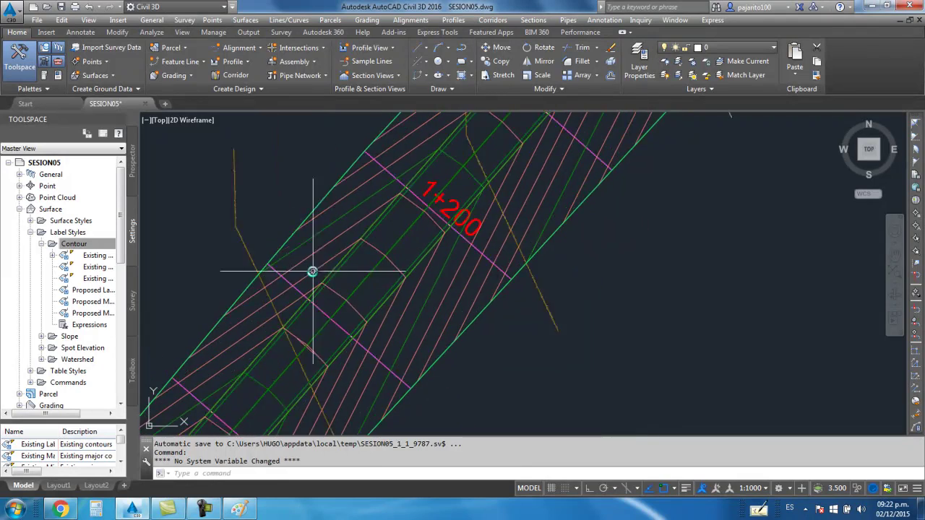
{"action": "scroll", "coordinate": [311, 227], "scroll_direction": "up", "scroll_amount": 1}
{"action": "scroll", "coordinate": [329, 204], "scroll_direction": "down", "scroll_amount": 1}
{"action": "scroll", "coordinate": [247, 289], "scroll_direction": "down", "scroll_amount": 1}
{"action": "scroll", "coordinate": [315, 265], "scroll_direction": "down", "scroll_amount": 1}
{"action": "scroll", "coordinate": [345, 275], "scroll_direction": "down", "scroll_amount": 1}
{"action": "scroll", "coordinate": [351, 268], "scroll_direction": "up", "scroll_amount": 1}
{"action": "scroll", "coordinate": [386, 264], "scroll_direction": "up", "scroll_amount": 1}
{"action": "scroll", "coordinate": [347, 314], "scroll_direction": "up", "scroll_amount": 1}
{"action": "scroll", "coordinate": [356, 300], "scroll_direction": "down", "scroll_amount": 3}
{"action": "scroll", "coordinate": [371, 310], "scroll_direction": "up", "scroll_amount": 1}
{"action": "scroll", "coordinate": [388, 289], "scroll_direction": "up", "scroll_amount": 1}
{"action": "scroll", "coordinate": [371, 304], "scroll_direction": "up", "scroll_amount": 1}
{"action": "scroll", "coordinate": [394, 209], "scroll_direction": "up", "scroll_amount": 1}
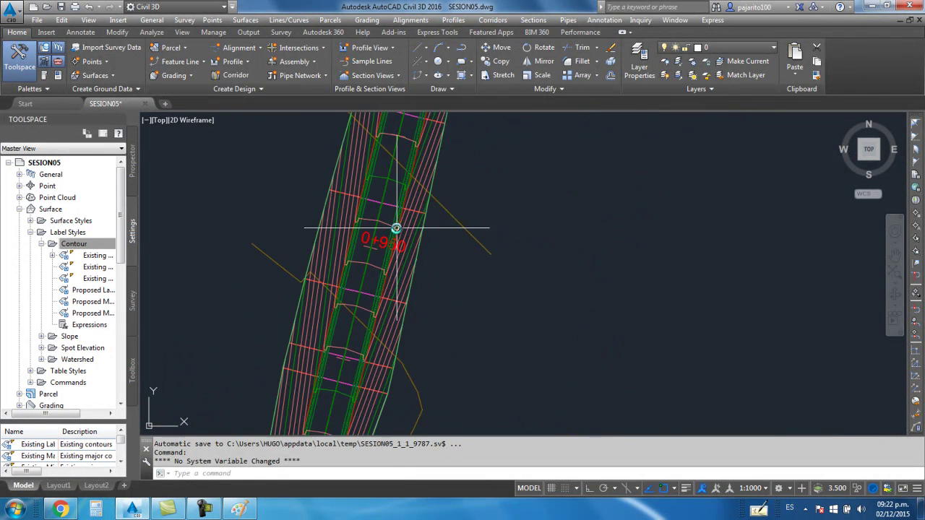
{"action": "scroll", "coordinate": [387, 325], "scroll_direction": "down", "scroll_amount": 3}
{"action": "scroll", "coordinate": [396, 318], "scroll_direction": "up", "scroll_amount": 1}
{"action": "scroll", "coordinate": [401, 278], "scroll_direction": "up", "scroll_amount": 1}
{"action": "scroll", "coordinate": [364, 320], "scroll_direction": "down", "scroll_amount": 2}
{"action": "scroll", "coordinate": [391, 235], "scroll_direction": "up", "scroll_amount": 1}
{"action": "scroll", "coordinate": [379, 239], "scroll_direction": "up", "scroll_amount": 1}
{"action": "scroll", "coordinate": [376, 244], "scroll_direction": "down", "scroll_amount": 2}
{"action": "scroll", "coordinate": [368, 275], "scroll_direction": "up", "scroll_amount": 1}
{"action": "scroll", "coordinate": [388, 183], "scroll_direction": "up", "scroll_amount": 4}
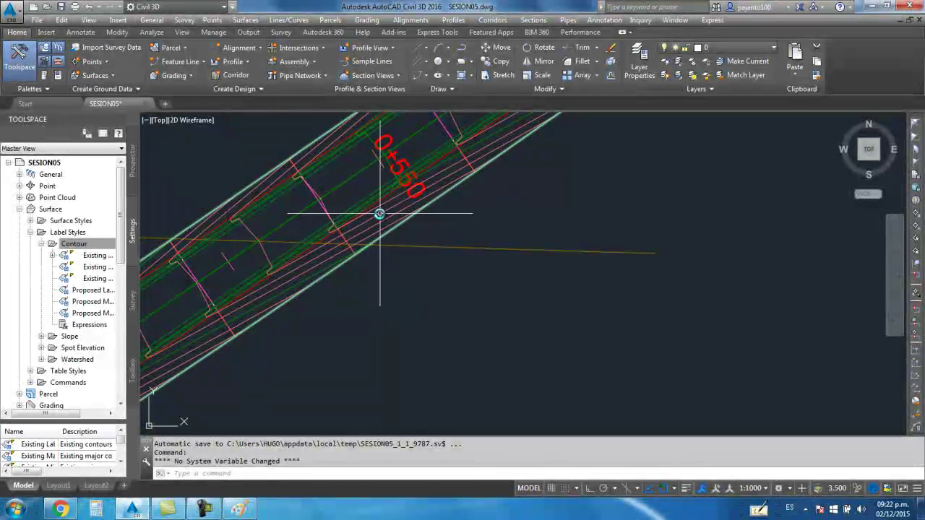
{"action": "left_click", "coordinate": [379, 218]}
Step: In the surface style display, turn off Border and colour major contours 253, minor contours 100
{"action": "right_click", "coordinate": [379, 218]}
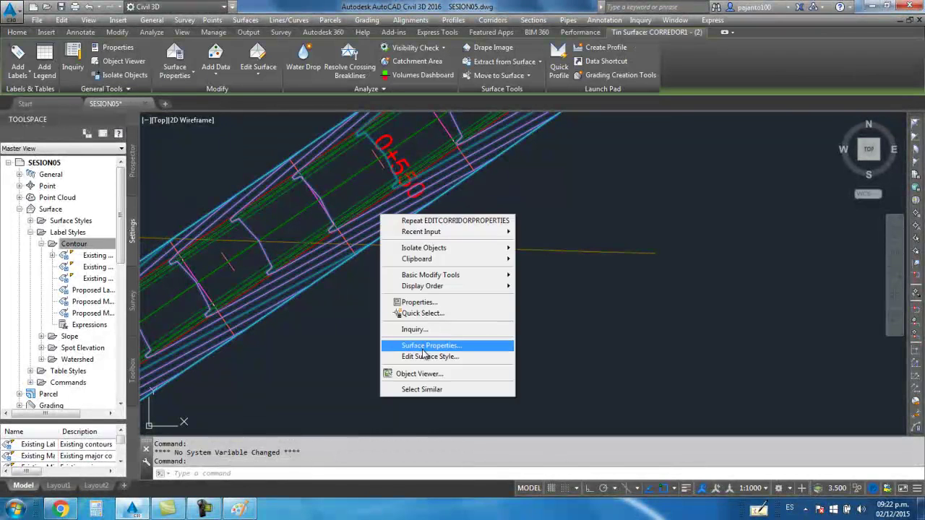
{"action": "left_click", "coordinate": [426, 356]}
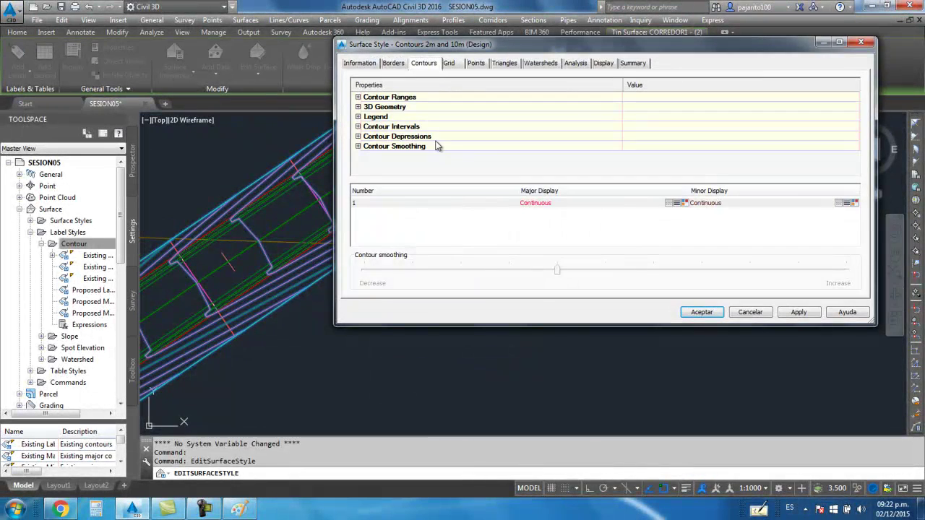
{"action": "left_click", "coordinate": [604, 64]}
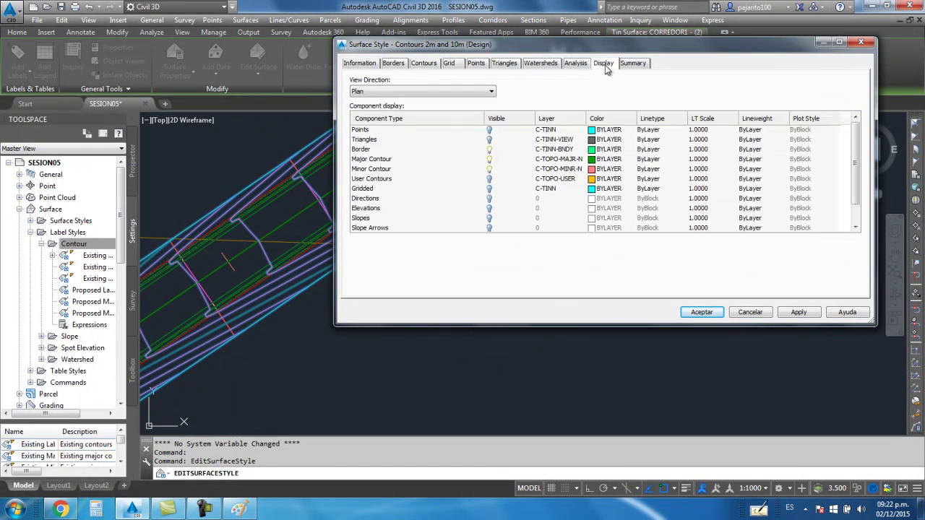
{"action": "left_click", "coordinate": [490, 150]}
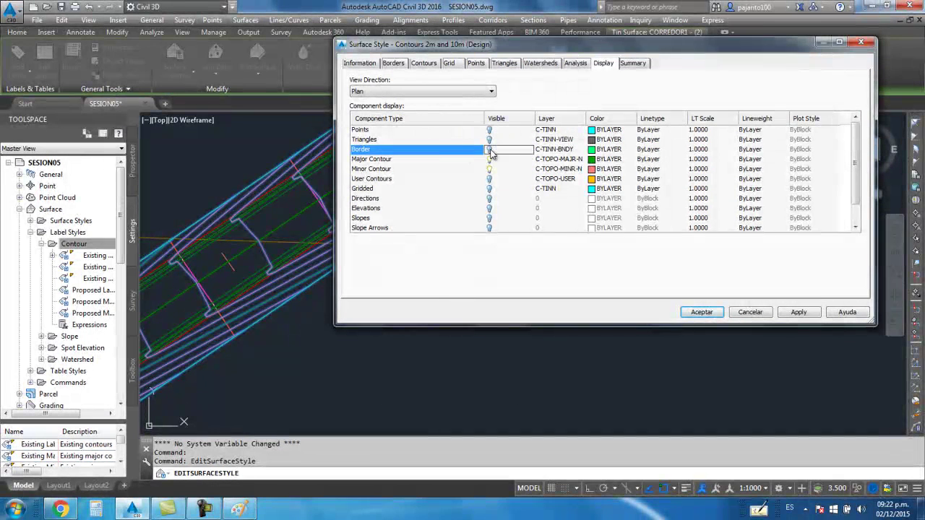
{"action": "left_click", "coordinate": [591, 160]}
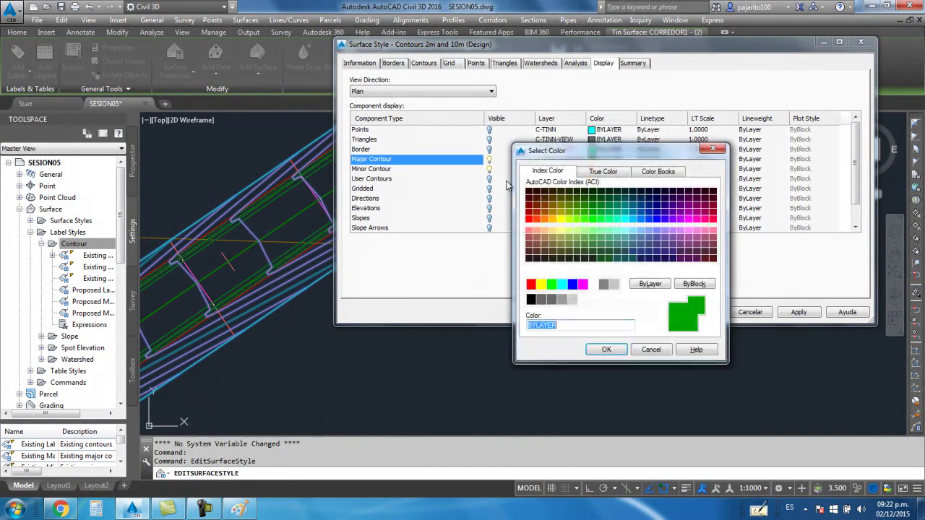
{"action": "left_click", "coordinate": [562, 299]}
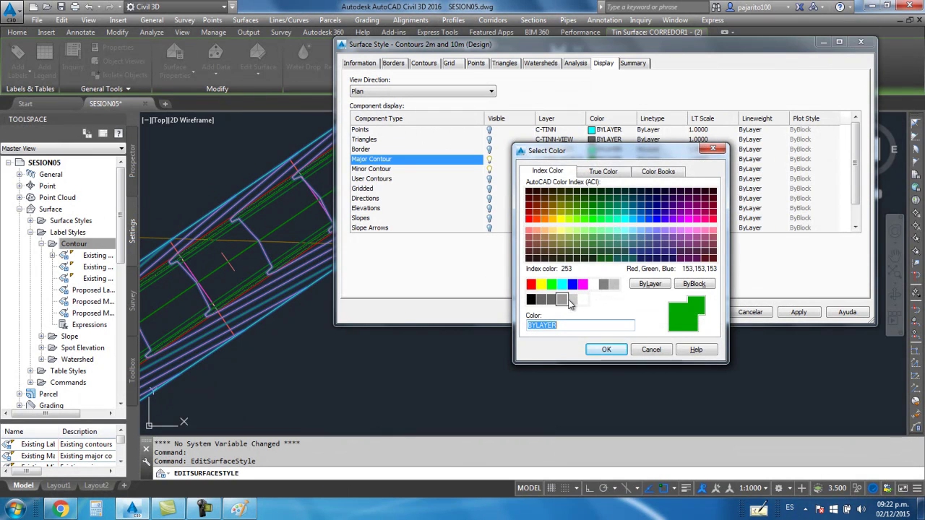
{"action": "left_click", "coordinate": [606, 350]}
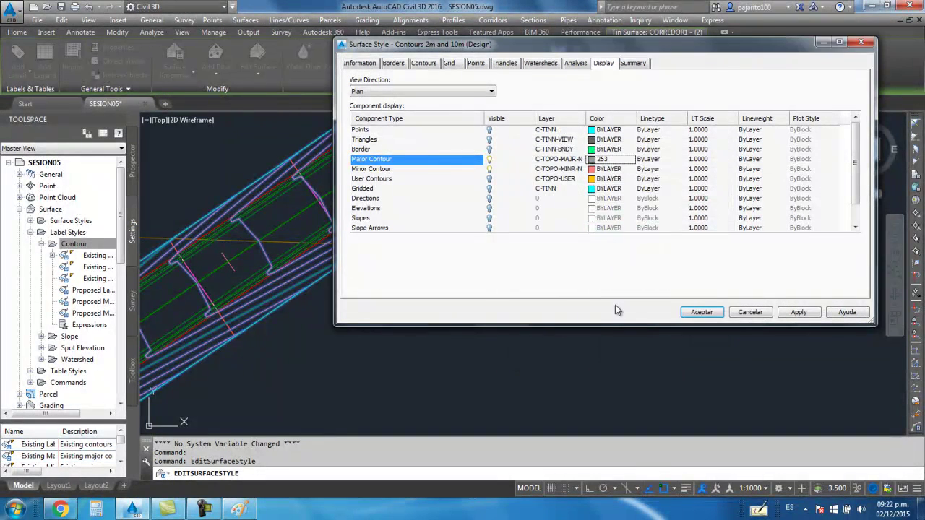
{"action": "left_click", "coordinate": [591, 169]}
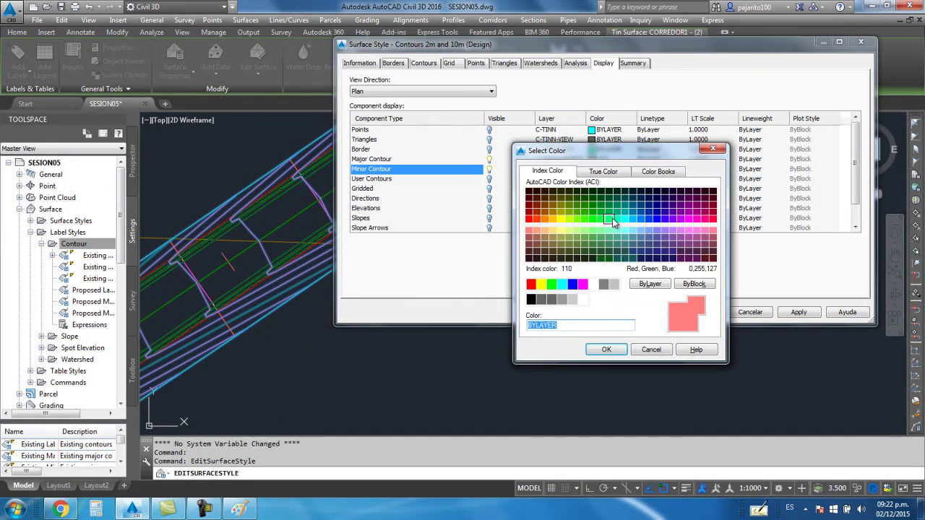
{"action": "left_click", "coordinate": [606, 350]}
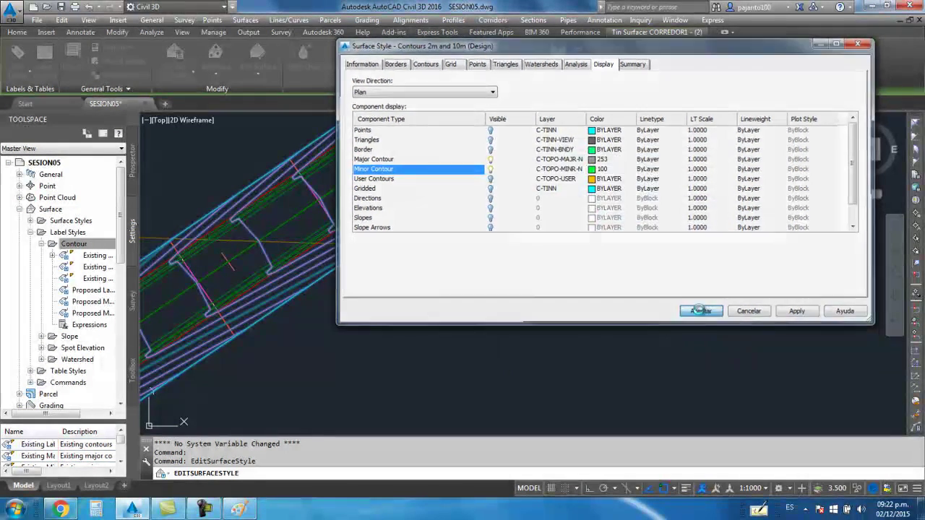
{"action": "left_click", "coordinate": [702, 311]}
Step: Deselect the surface and orbit the corridor into a tilted view
{"action": "key", "text": "Escape"}
{"action": "scroll", "coordinate": [470, 236], "scroll_direction": "down", "scroll_amount": 2}
{"action": "scroll", "coordinate": [512, 219], "scroll_direction": "down", "scroll_amount": 3}
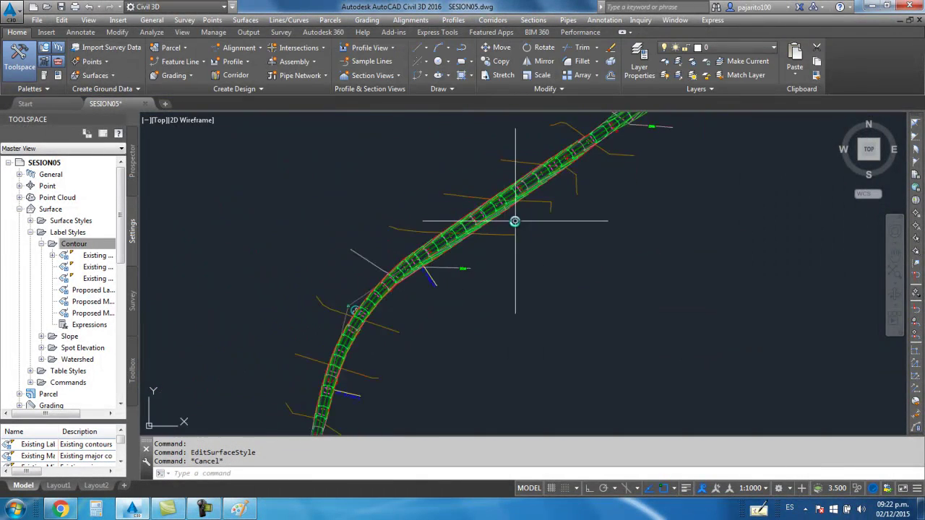
{"action": "scroll", "coordinate": [516, 169], "scroll_direction": "up", "scroll_amount": 2}
{"action": "scroll", "coordinate": [465, 208], "scroll_direction": "up", "scroll_amount": 2}
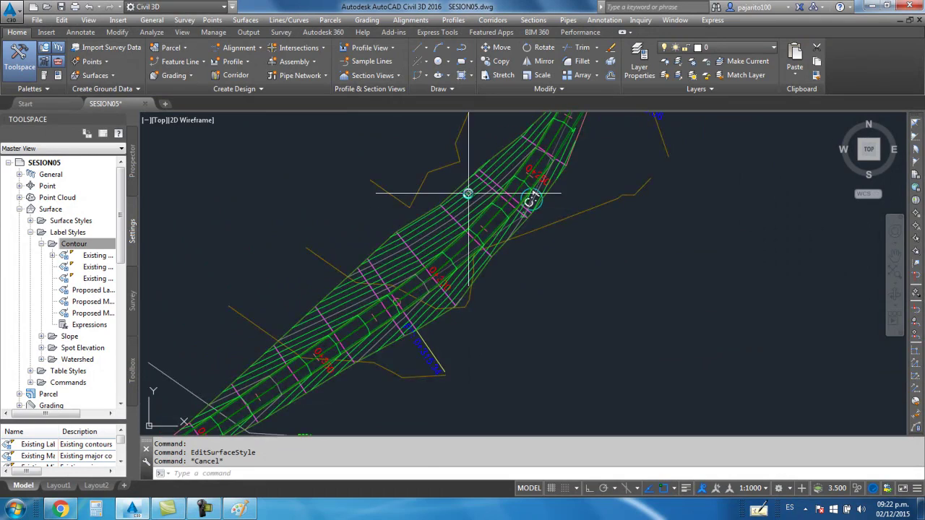
{"action": "mouse_move", "coordinate": [437, 212]}
{"action": "middle_mouse_down", "text": "shift"}
{"action": "mouse_move", "coordinate": [657, 132]}
{"action": "mouse_move", "coordinate": [614, 161]}
{"action": "mouse_move", "coordinate": [811, 268]}
{"action": "mouse_move", "coordinate": [580, 193]}
{"action": "mouse_move", "coordinate": [478, 172]}
{"action": "middle_mouse_up", "text": "shift"}
{"action": "mouse_move", "coordinate": [464, 124]}
{"action": "middle_mouse_down", "text": "shift"}
{"action": "mouse_move", "coordinate": [454, 147]}
{"action": "mouse_move", "coordinate": [474, 145]}
{"action": "mouse_move", "coordinate": [397, 180]}
{"action": "mouse_move", "coordinate": [368, 208]}
{"action": "mouse_move", "coordinate": [392, 176]}
{"action": "mouse_move", "coordinate": [451, 160]}
{"action": "mouse_move", "coordinate": [351, 190]}
{"action": "mouse_move", "coordinate": [388, 190]}
{"action": "mouse_move", "coordinate": [386, 254]}
{"action": "mouse_move", "coordinate": [340, 274]}
{"action": "middle_mouse_up", "text": "shift"}
{"action": "scroll", "coordinate": [390, 231], "scroll_direction": "up", "scroll_amount": 3}
{"action": "middle_click_drag", "start_coordinate": [440, 192], "coordinate": [376, 166], "text": "shift"}
{"action": "scroll", "coordinate": [376, 166], "scroll_direction": "up", "scroll_amount": 2}
{"action": "mouse_move", "coordinate": [427, 147]}
{"action": "middle_mouse_down", "text": "shift"}
{"action": "mouse_move", "coordinate": [443, 151]}
{"action": "mouse_move", "coordinate": [330, 245]}
{"action": "mouse_move", "coordinate": [352, 218]}
{"action": "mouse_move", "coordinate": [355, 180]}
{"action": "mouse_move", "coordinate": [315, 144]}
{"action": "middle_mouse_up", "text": "shift"}
Step: Switch to the Paint sketch and undo the earlier strokes
{"action": "key", "text": "alt+Tab"}
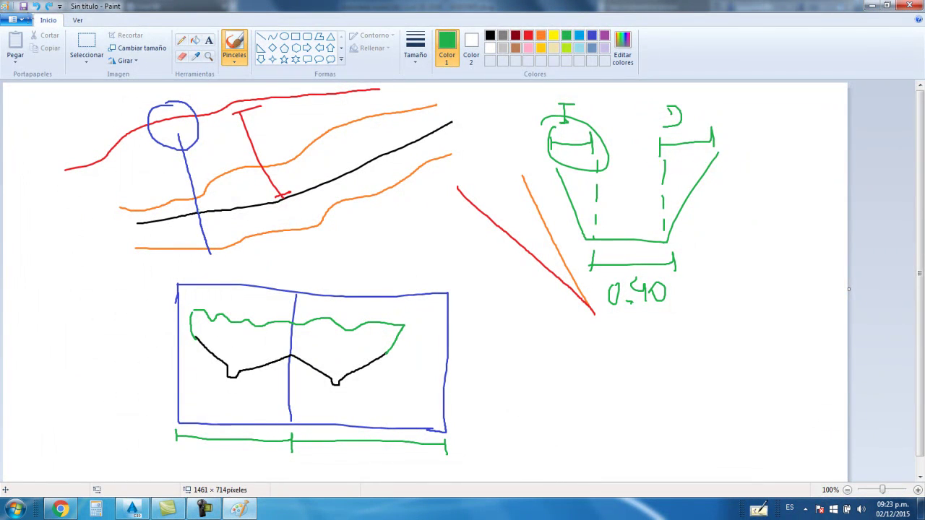
{"action": "key", "text": "ctrl+z"}
{"action": "key", "text": "ctrl+z"}
{"action": "key", "text": "ctrl+z"}
{"action": "key", "text": "ctrl+z"}
{"action": "key", "text": "ctrl+z"}
{"action": "key", "text": "ctrl+z"}
{"action": "key", "text": "ctrl+z"}
{"action": "key", "text": "ctrl+z"}
{"action": "key", "text": "ctrl+z"}
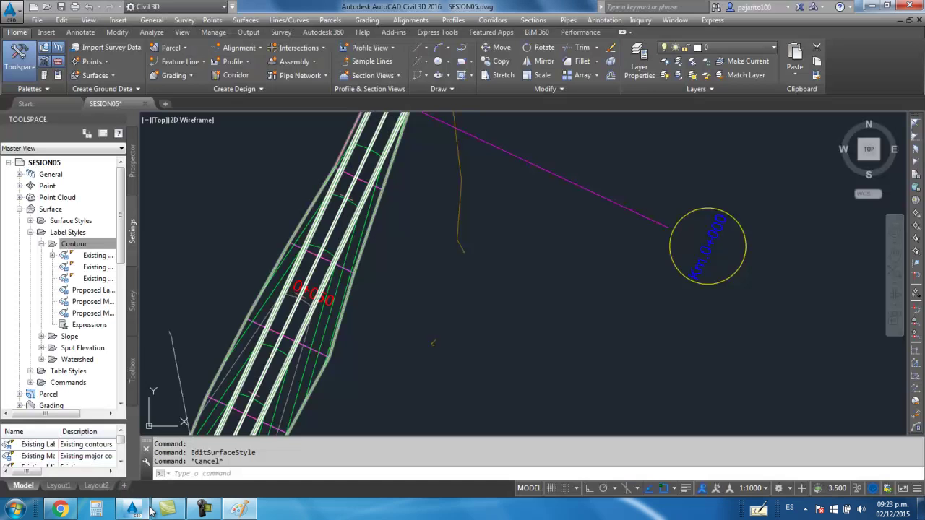
Step: Draw a helper line across the corridor, measure its width (27.7035) with an aligned dimension, then delete the dimension
{"action": "scroll", "coordinate": [475, 192], "scroll_direction": "down", "scroll_amount": 2}
{"action": "scroll", "coordinate": [485, 207], "scroll_direction": "down", "scroll_amount": 3}
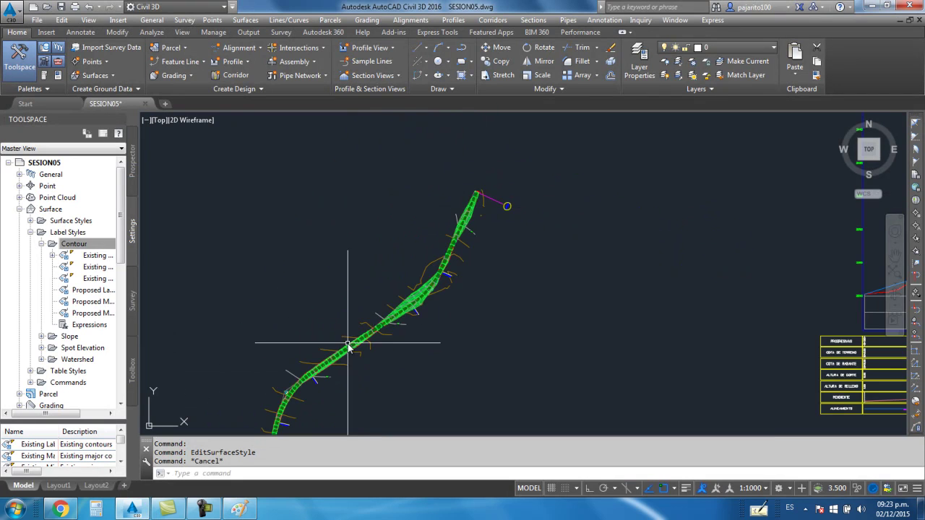
{"action": "scroll", "coordinate": [384, 320], "scroll_direction": "up", "scroll_amount": 3}
{"action": "middle_click_drag", "start_coordinate": [349, 321], "coordinate": [395, 242]}
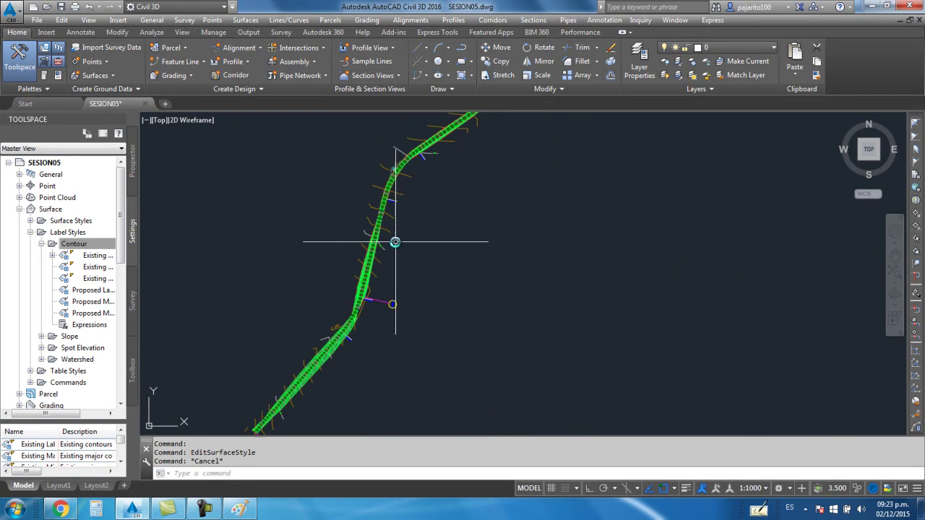
{"action": "scroll", "coordinate": [320, 299], "scroll_direction": "up", "scroll_amount": 4}
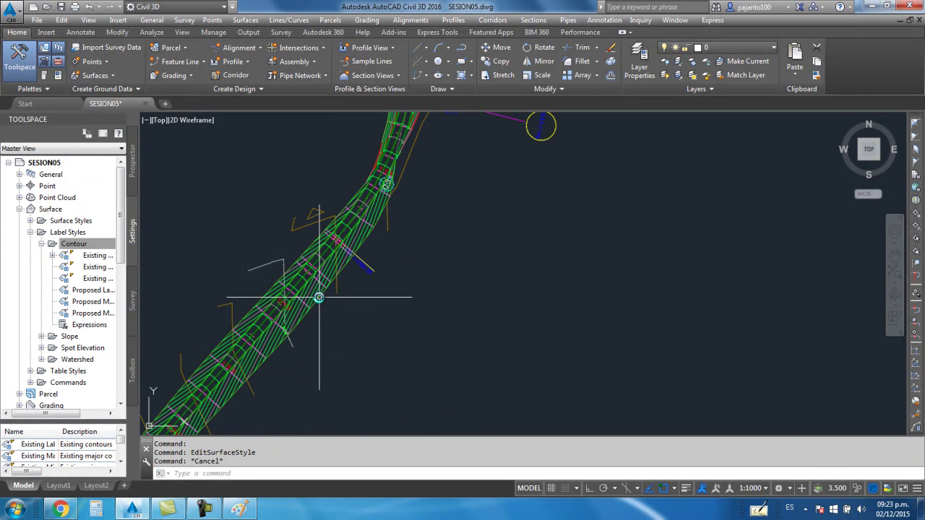
{"action": "type", "text": "L"}
{"action": "key", "text": "Return"}
{"action": "scroll", "coordinate": [309, 299], "scroll_direction": "up", "scroll_amount": 2}
{"action": "scroll", "coordinate": [299, 258], "scroll_direction": "up", "scroll_amount": 1}
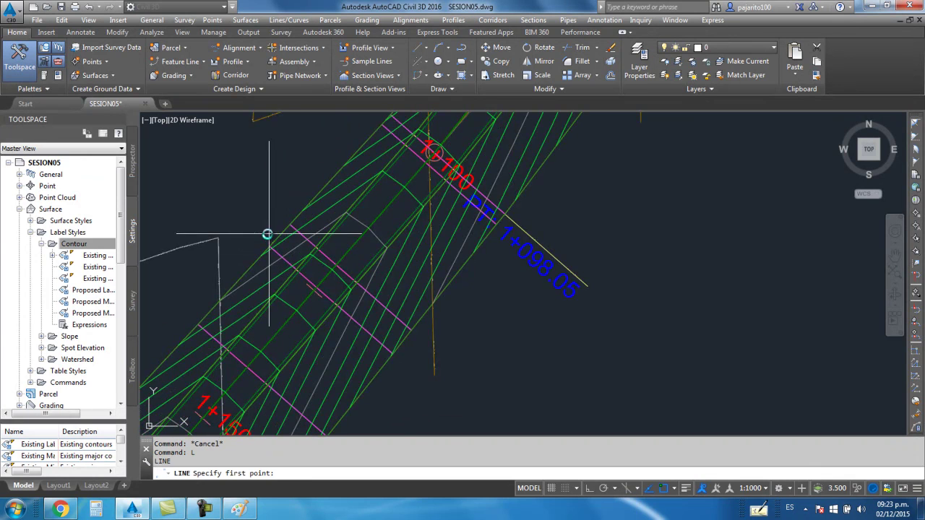
{"action": "left_click", "coordinate": [266, 233]}
{"action": "left_click", "coordinate": [409, 354]}
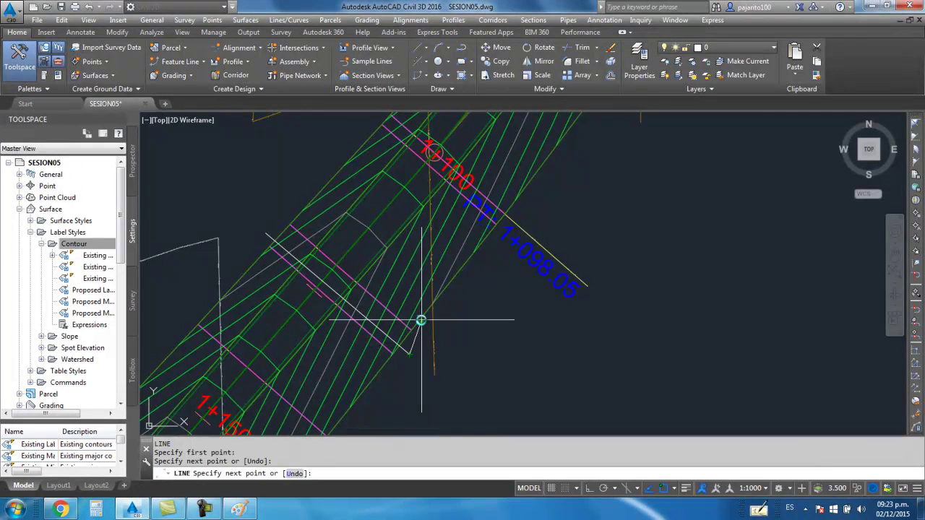
{"action": "key", "text": "Escape"}
{"action": "type", "text": "DAL"}
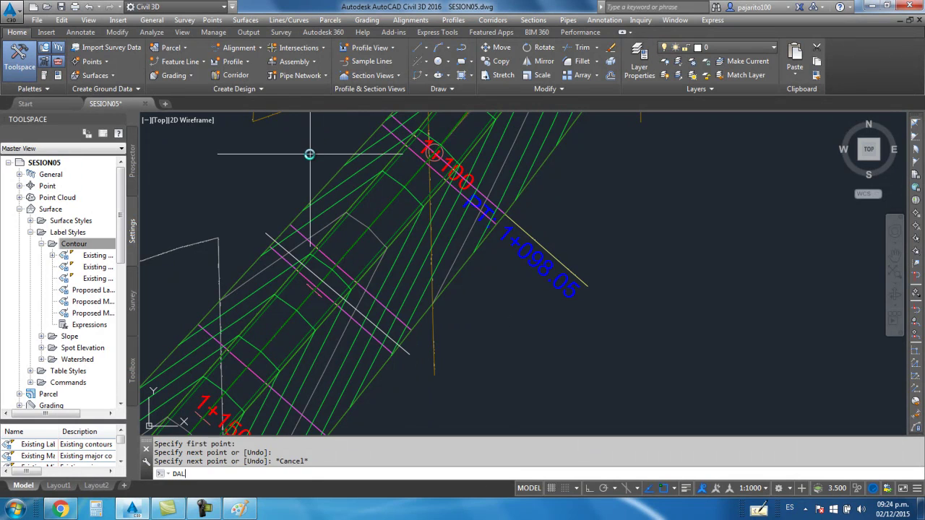
{"action": "key", "text": "Return"}
{"action": "left_click", "coordinate": [266, 232]}
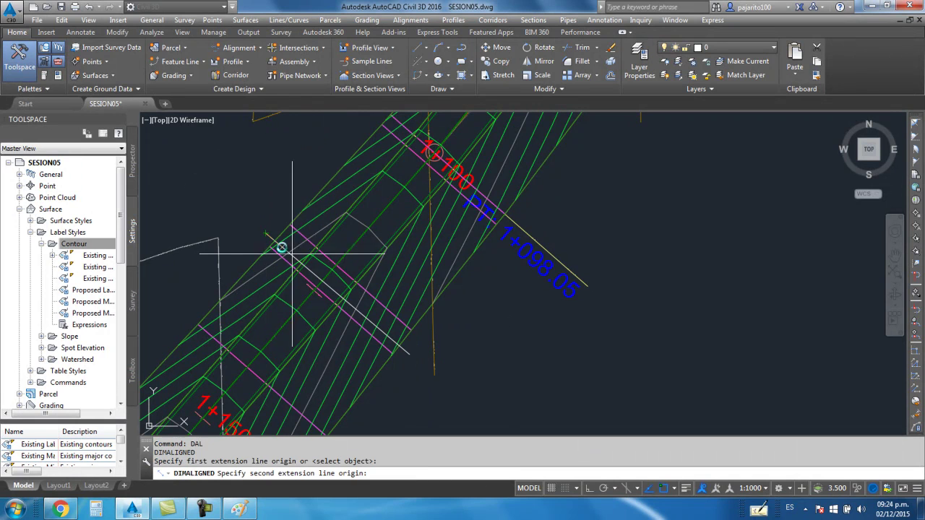
{"action": "left_click", "coordinate": [409, 354]}
{"action": "scroll", "coordinate": [347, 270], "scroll_direction": "up", "scroll_amount": 2}
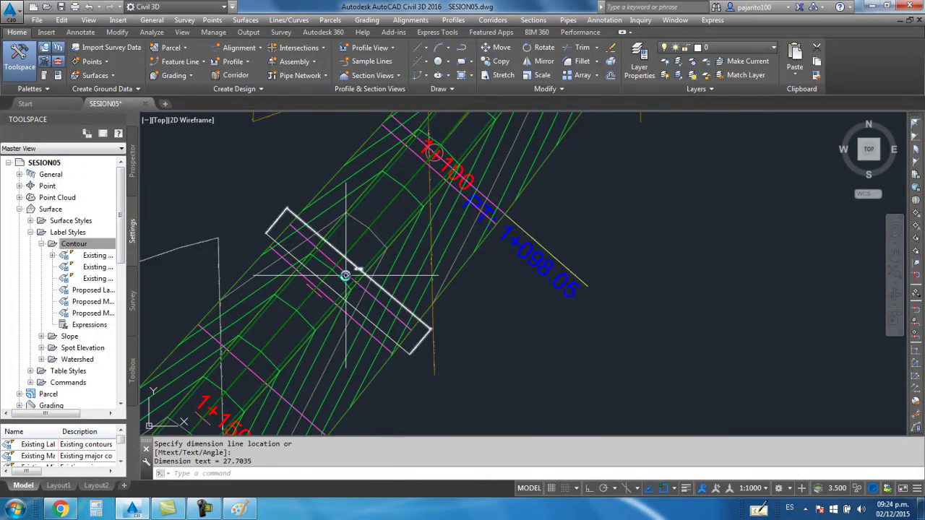
{"action": "scroll", "coordinate": [371, 256], "scroll_direction": "up", "scroll_amount": 2}
{"action": "scroll", "coordinate": [371, 255], "scroll_direction": "up", "scroll_amount": 1}
{"action": "scroll", "coordinate": [402, 243], "scroll_direction": "down", "scroll_amount": 1}
{"action": "scroll", "coordinate": [397, 248], "scroll_direction": "down", "scroll_amount": 2}
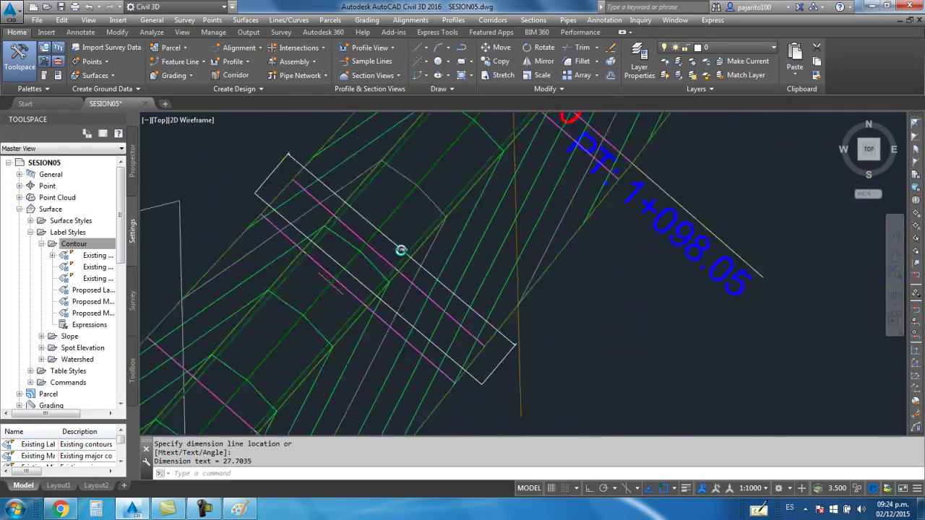
{"action": "scroll", "coordinate": [402, 250], "scroll_direction": "down", "scroll_amount": 2}
{"action": "left_click", "coordinate": [432, 290]}
{"action": "left_click", "coordinate": [400, 247]}
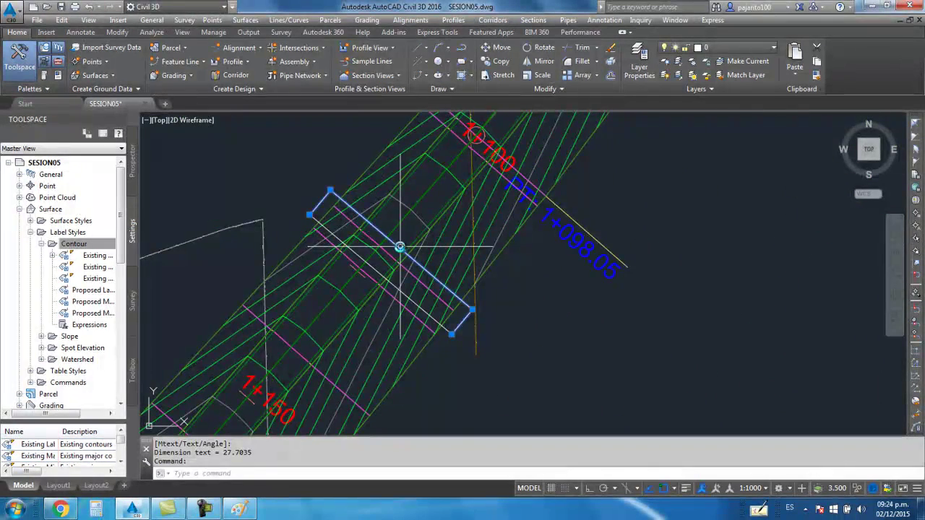
{"action": "key", "text": "Delete"}
Step: Near station 0+300, measure the corridor width as 40.5149 with DAL, then erase the dimension and helper line
{"action": "scroll", "coordinate": [400, 248], "scroll_direction": "down", "scroll_amount": 2}
{"action": "scroll", "coordinate": [397, 267], "scroll_direction": "down", "scroll_amount": 3}
{"action": "scroll", "coordinate": [384, 311], "scroll_direction": "down", "scroll_amount": 2}
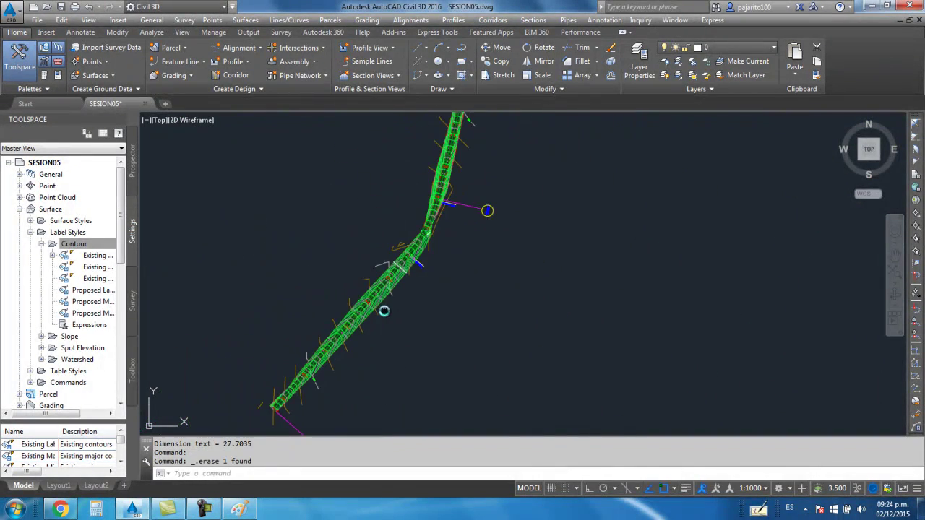
{"action": "mouse_move", "coordinate": [386, 322]}
{"action": "middle_mouse_down"}
{"action": "mouse_move", "coordinate": [367, 358]}
{"action": "mouse_move", "coordinate": [354, 306]}
{"action": "middle_mouse_up"}
{"action": "scroll", "coordinate": [354, 305], "scroll_direction": "up", "scroll_amount": 2}
{"action": "scroll", "coordinate": [347, 318], "scroll_direction": "up", "scroll_amount": 2}
{"action": "scroll", "coordinate": [369, 299], "scroll_direction": "up", "scroll_amount": 2}
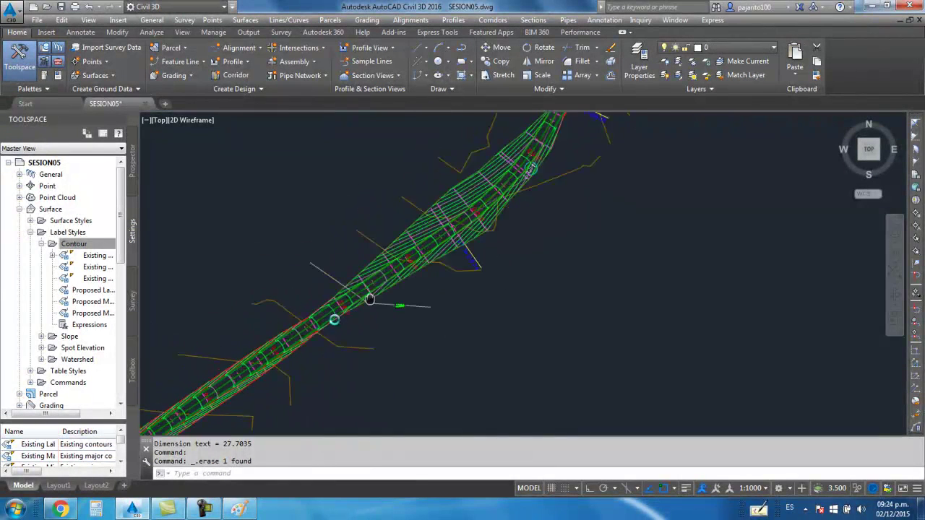
{"action": "scroll", "coordinate": [444, 224], "scroll_direction": "up", "scroll_amount": 2}
{"action": "type", "text": "L"}
{"action": "key", "text": "Return"}
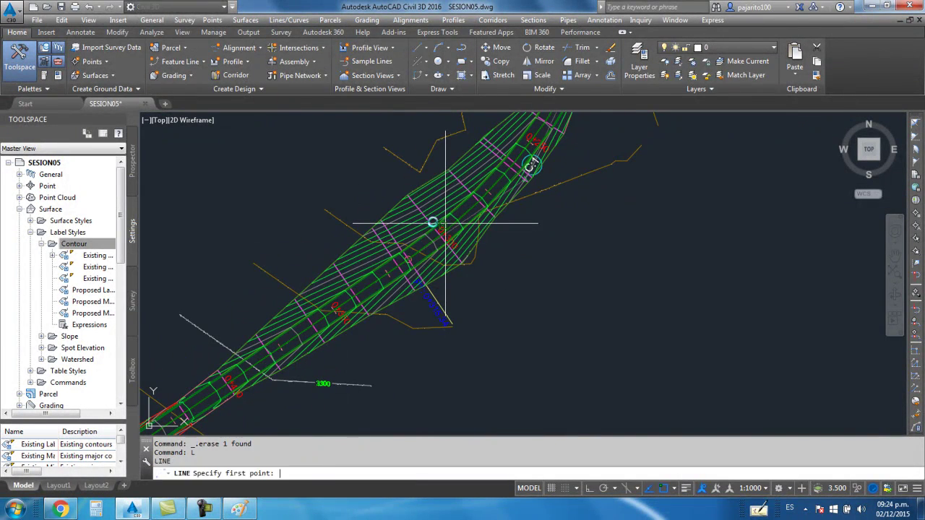
{"action": "scroll", "coordinate": [386, 205], "scroll_direction": "up", "scroll_amount": 1}
{"action": "left_click", "coordinate": [389, 179]}
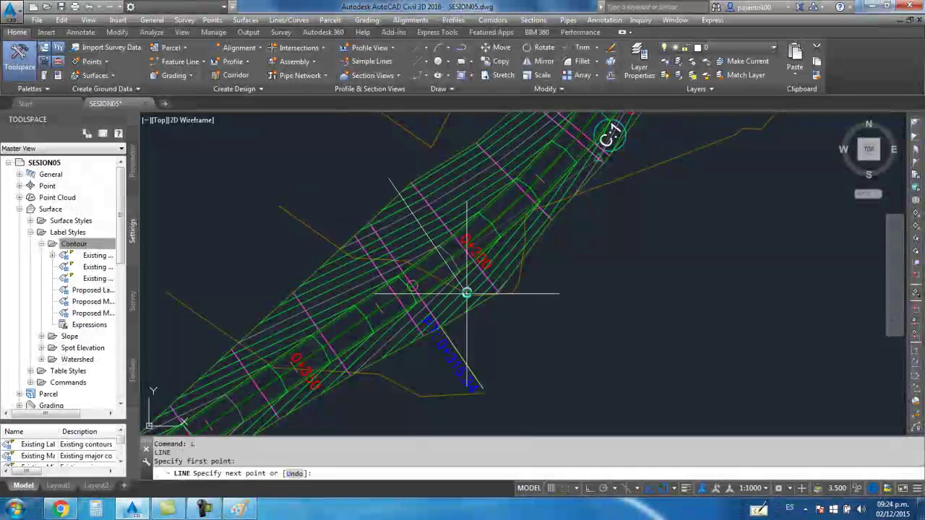
{"action": "left_click", "coordinate": [487, 313]}
{"action": "key", "text": "Escape"}
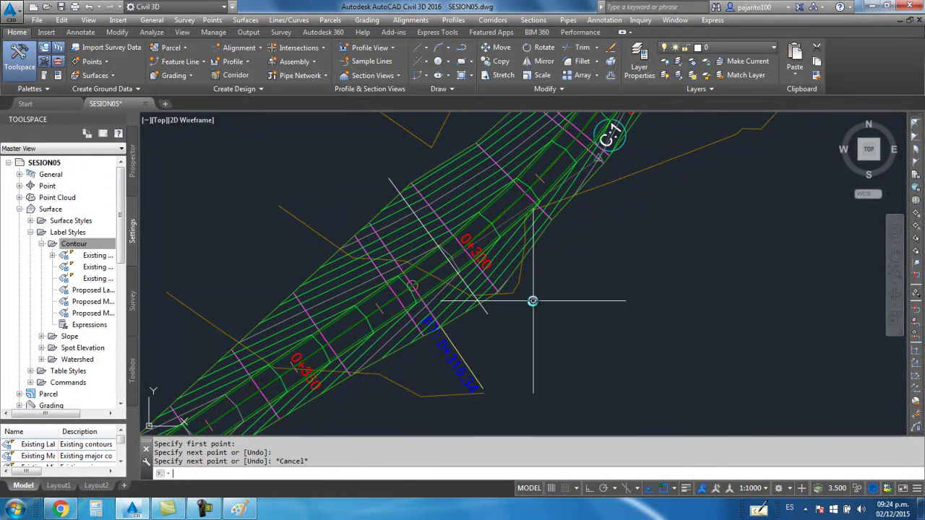
{"action": "type", "text": "DAL"}
{"action": "key", "text": "Return"}
{"action": "left_click", "coordinate": [388, 178]}
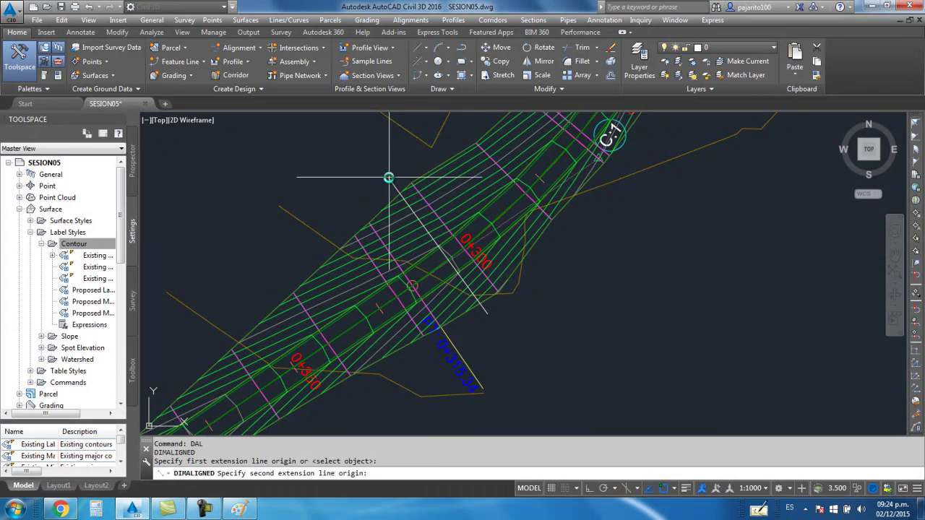
{"action": "left_click", "coordinate": [485, 317]}
{"action": "scroll", "coordinate": [471, 258], "scroll_direction": "up", "scroll_amount": 5}
{"action": "scroll", "coordinate": [444, 226], "scroll_direction": "up", "scroll_amount": 3}
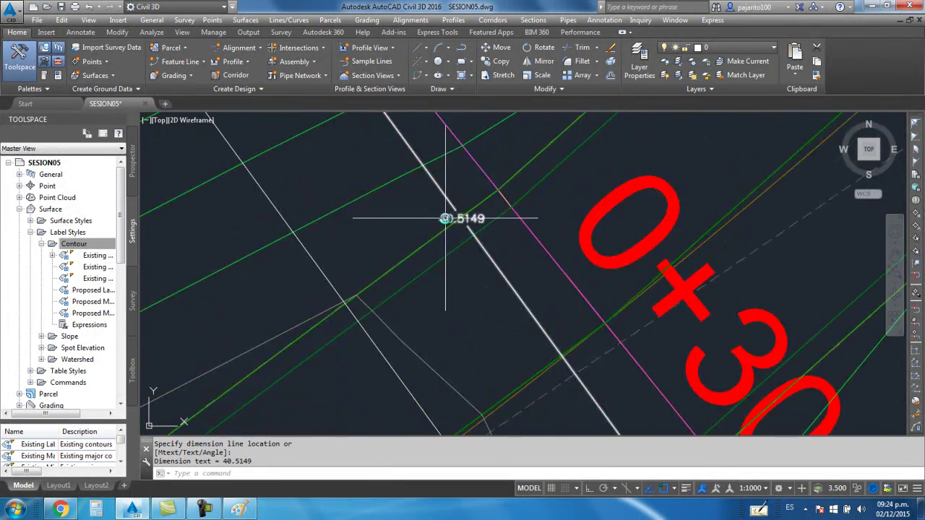
{"action": "scroll", "coordinate": [470, 227], "scroll_direction": "down", "scroll_amount": 3}
{"action": "scroll", "coordinate": [489, 245], "scroll_direction": "down", "scroll_amount": 3}
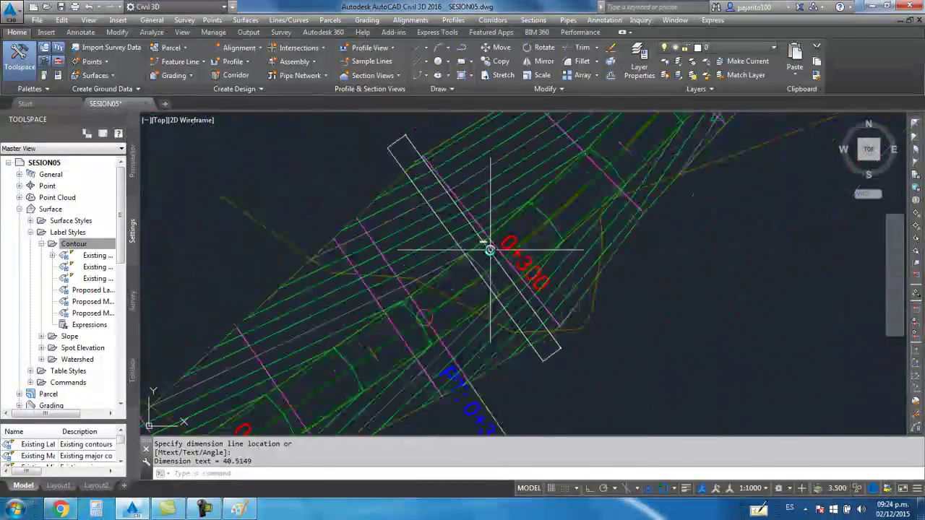
{"action": "left_click", "coordinate": [494, 258]}
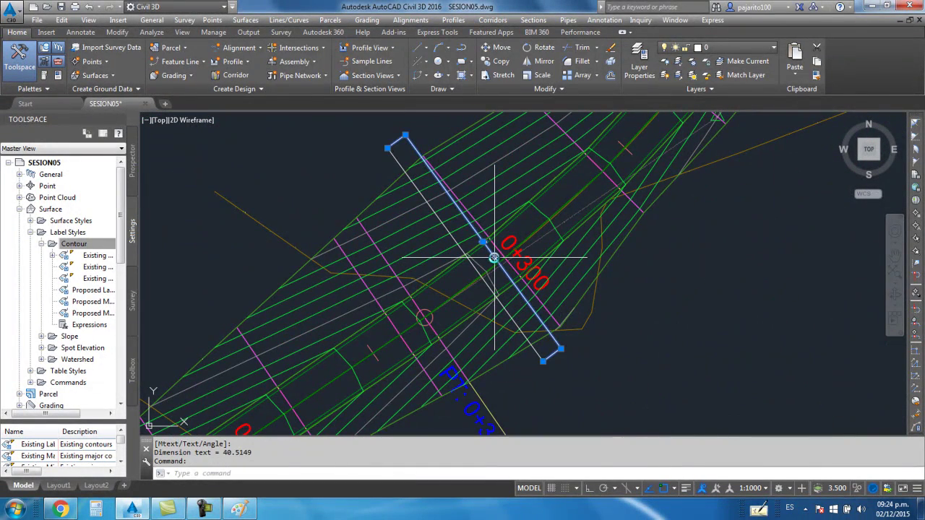
{"action": "key", "text": "Delete"}
{"action": "left_click", "coordinate": [392, 157]}
{"action": "key", "text": "Delete"}
{"action": "scroll", "coordinate": [392, 160], "scroll_direction": "down", "scroll_amount": 3}
{"action": "scroll", "coordinate": [392, 160], "scroll_direction": "down", "scroll_amount": 2}
{"action": "middle_click_drag", "start_coordinate": [431, 272], "coordinate": [392, 201]}
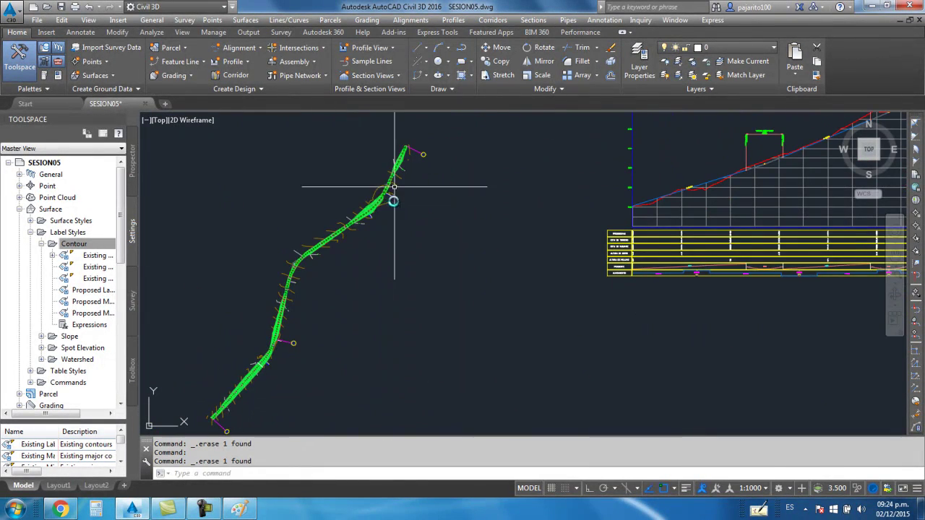
Step: Create a sample line group named LINEAS DE MUESTREO along alignment eje
{"action": "left_click", "coordinate": [370, 62]}
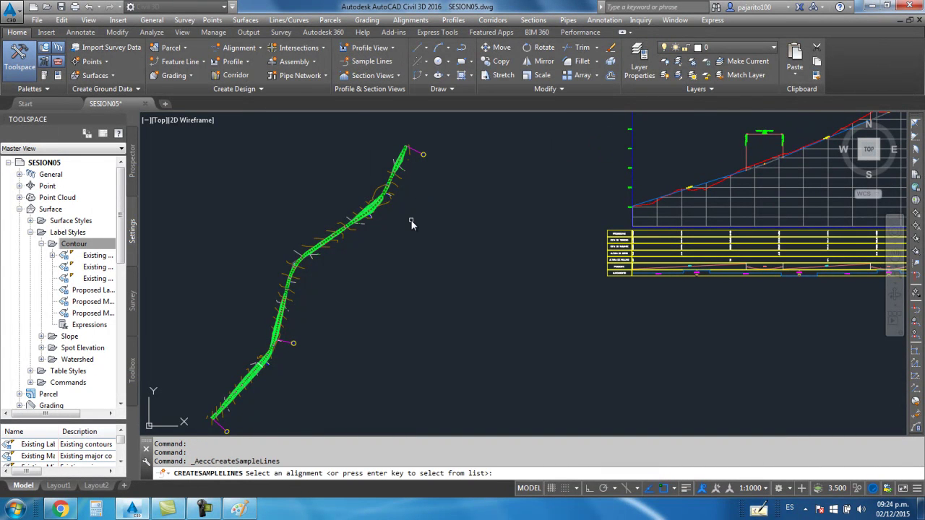
{"action": "key", "text": "Return"}
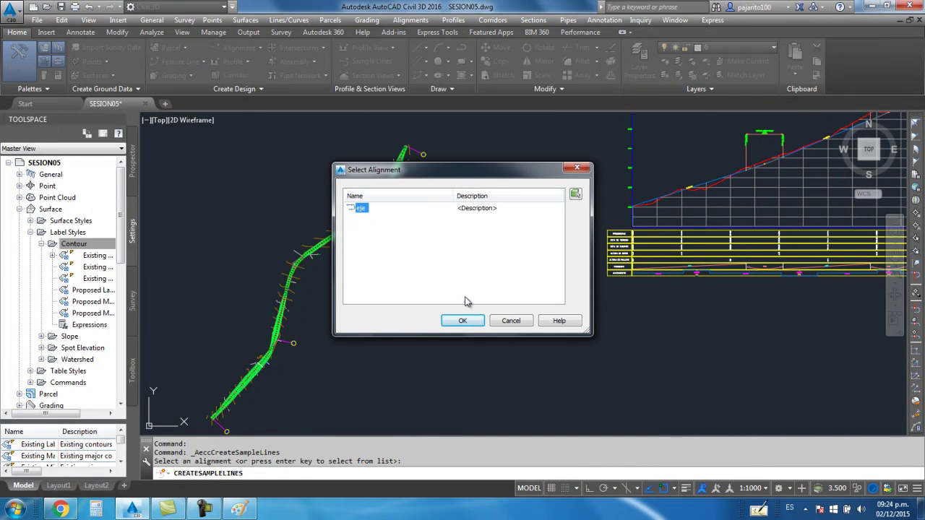
{"action": "left_click", "coordinate": [474, 324]}
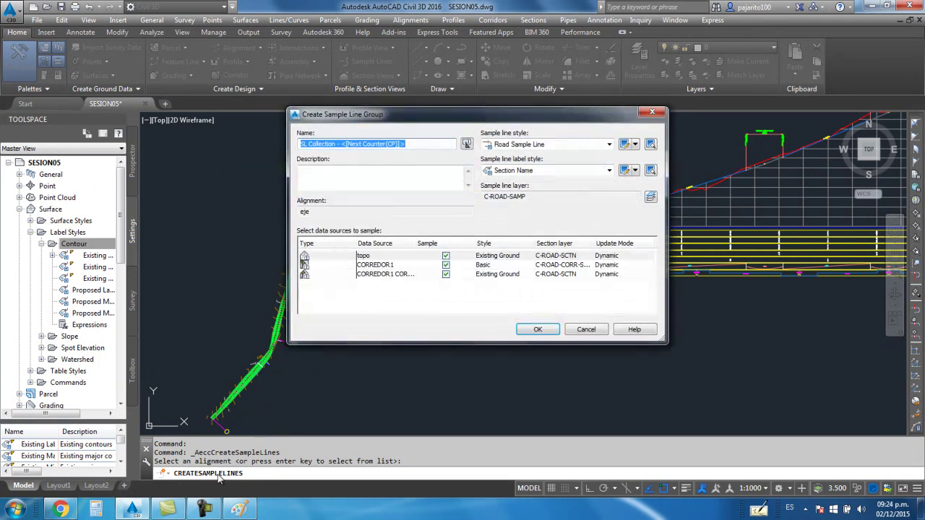
{"action": "left_click", "coordinate": [205, 510]}
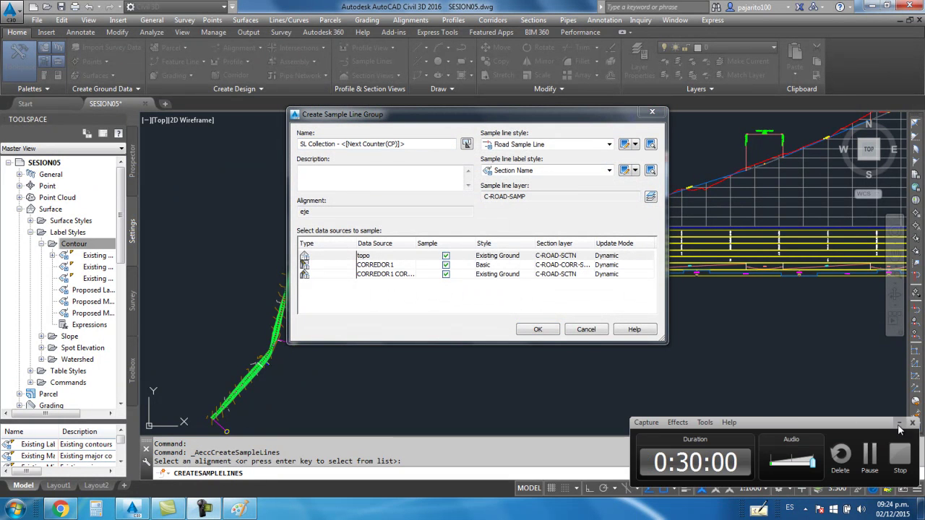
{"action": "left_click", "coordinate": [899, 425]}
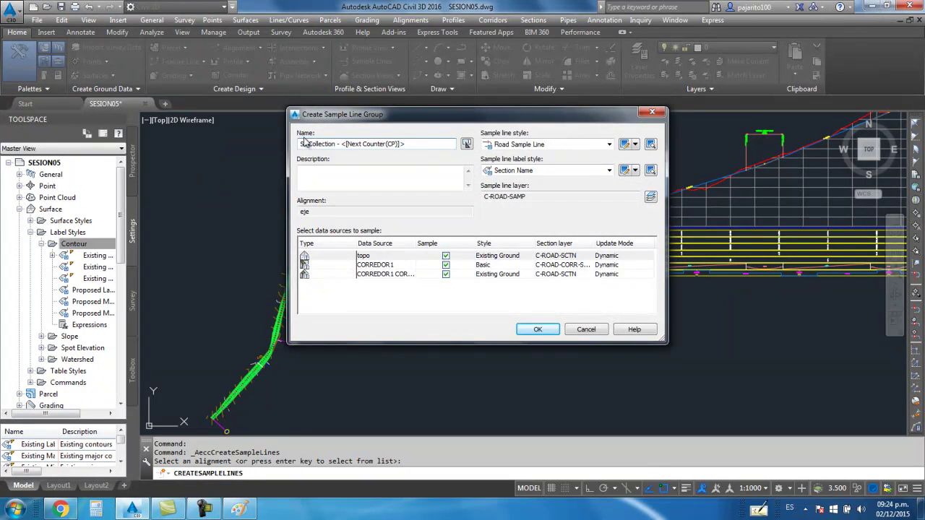
{"action": "left_click_drag", "start_coordinate": [403, 143], "coordinate": [277, 152]}
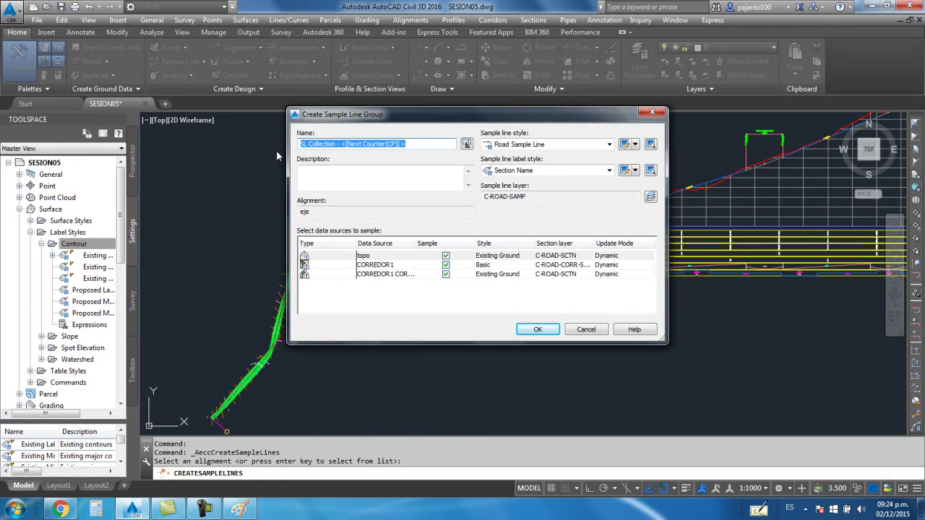
{"action": "type", "text": "LINEAS DE MUESTRE"}
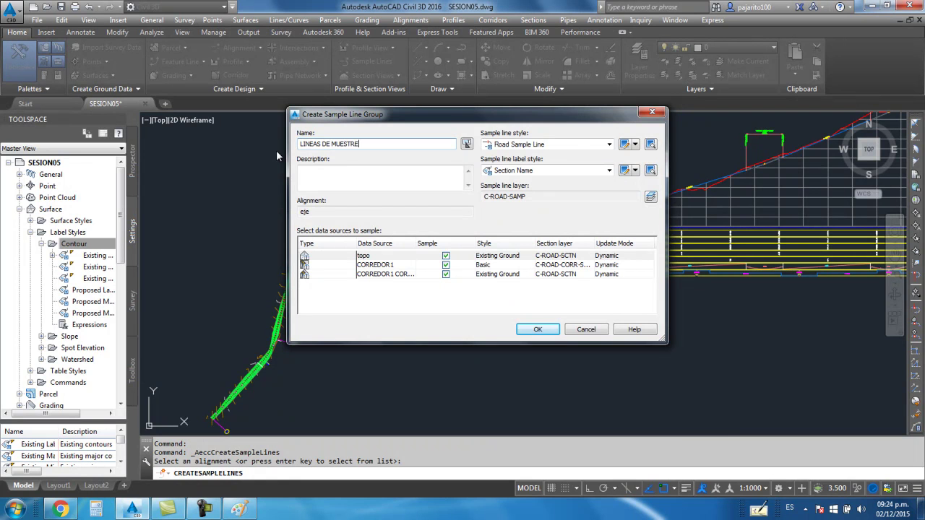
{"action": "type", "text": "O"}
{"action": "left_click", "coordinate": [536, 328]}
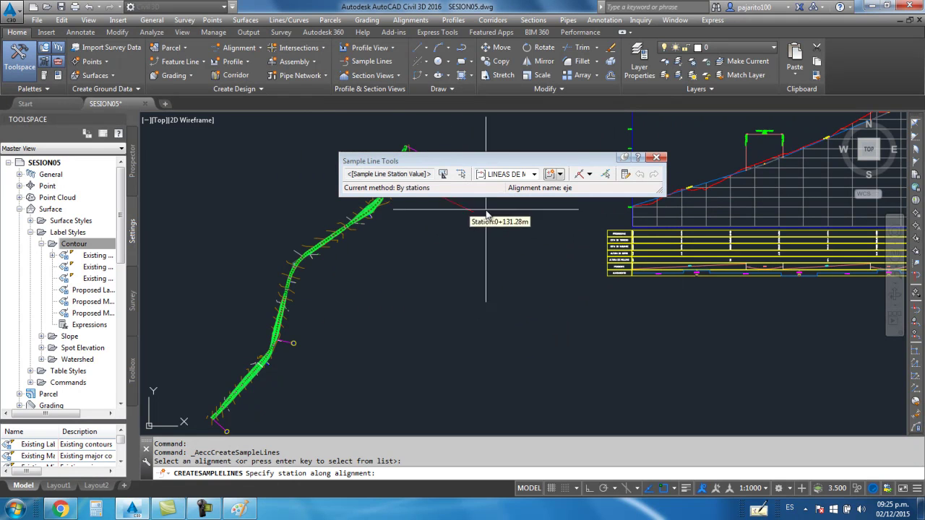
Step: Choose By range of stations as the sample line method, and circle the left 10 in the Paint sketch
{"action": "left_click", "coordinate": [590, 174]}
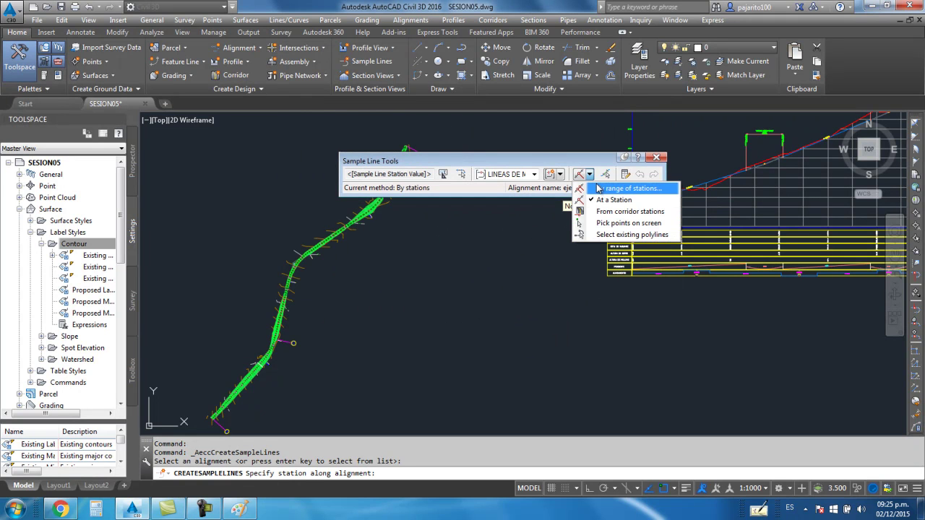
{"action": "left_click", "coordinate": [627, 188]}
{"action": "left_click", "coordinate": [239, 509]}
{"action": "mouse_move", "coordinate": [473, 344]}
{"action": "left_mouse_down"}
{"action": "mouse_move", "coordinate": [385, 386]}
{"action": "mouse_move", "coordinate": [523, 363]}
{"action": "mouse_move", "coordinate": [522, 339]}
{"action": "left_mouse_up"}
Step: Write D on the sketch's right half and 20 beneath the left 10, then return to Civil 3D
{"action": "left_click_drag", "start_coordinate": [637, 334], "coordinate": [619, 368]}
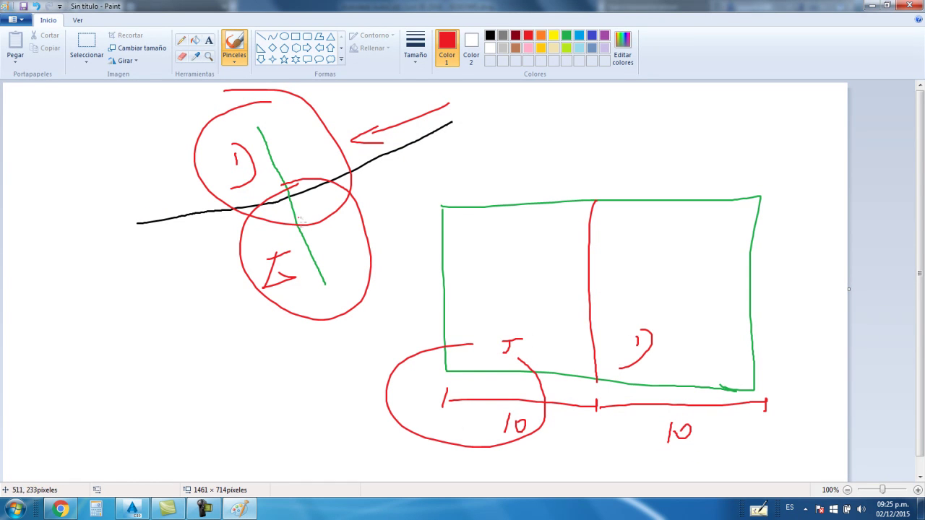
{"action": "mouse_move", "coordinate": [506, 455]}
{"action": "left_mouse_down"}
{"action": "mouse_move", "coordinate": [504, 472]}
{"action": "mouse_move", "coordinate": [536, 454]}
{"action": "left_mouse_up"}
{"action": "mouse_move", "coordinate": [698, 454]}
{"action": "left_mouse_down"}
{"action": "mouse_move", "coordinate": [719, 469]}
{"action": "mouse_move", "coordinate": [721, 454]}
{"action": "left_mouse_up"}
{"action": "left_click", "coordinate": [205, 509]}
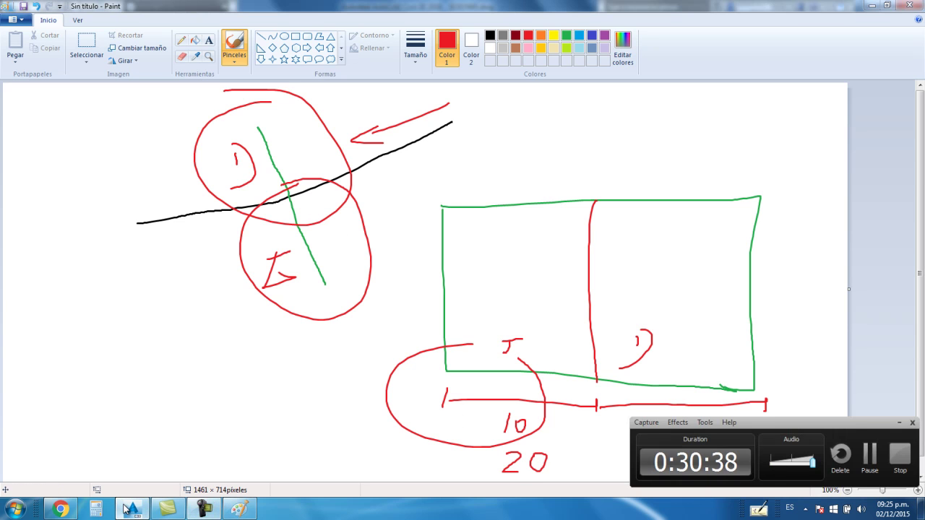
{"action": "left_click", "coordinate": [132, 508]}
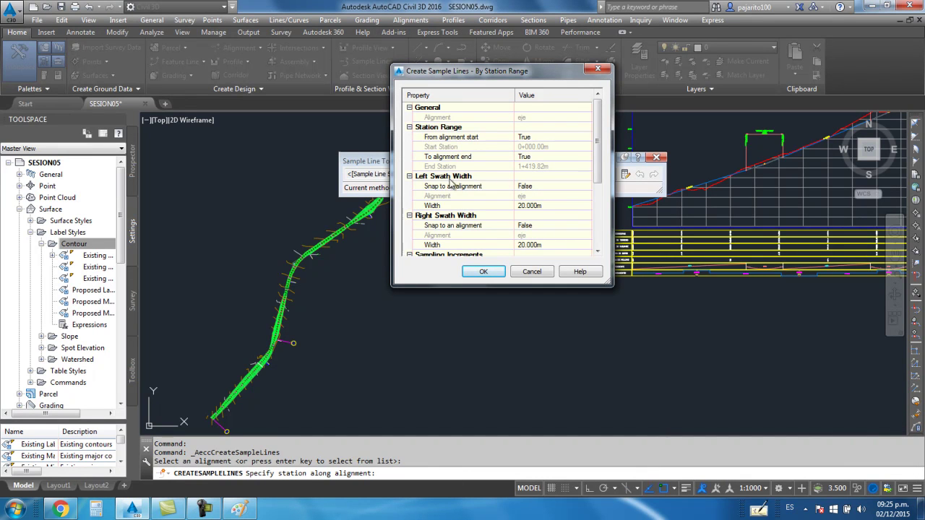
Step: Check that the By Station Range left and right swath widths are both 20.000 m, then go to Paint
{"action": "left_click_drag", "start_coordinate": [597, 150], "coordinate": [599, 176]}
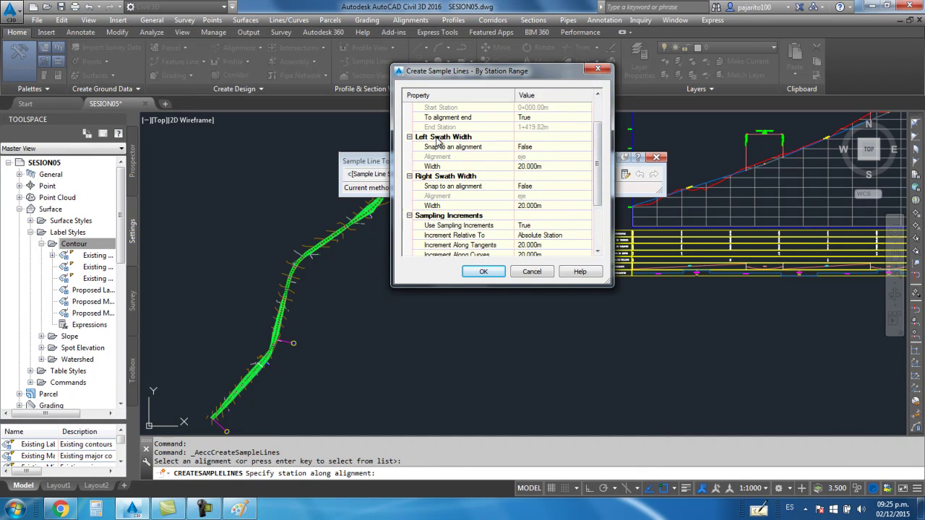
{"action": "left_click", "coordinate": [539, 166]}
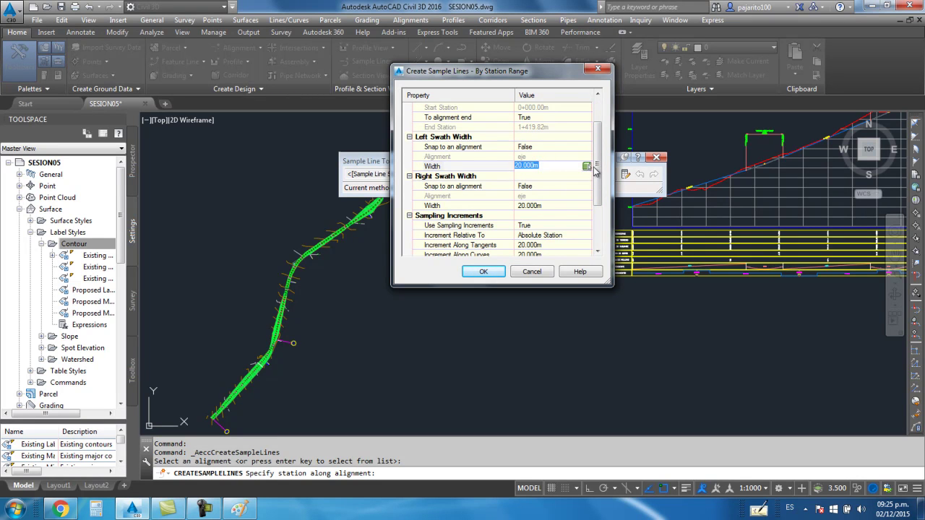
{"action": "scroll", "coordinate": [594, 170], "scroll_direction": "down", "scroll_amount": 1}
{"action": "left_click", "coordinate": [424, 157]}
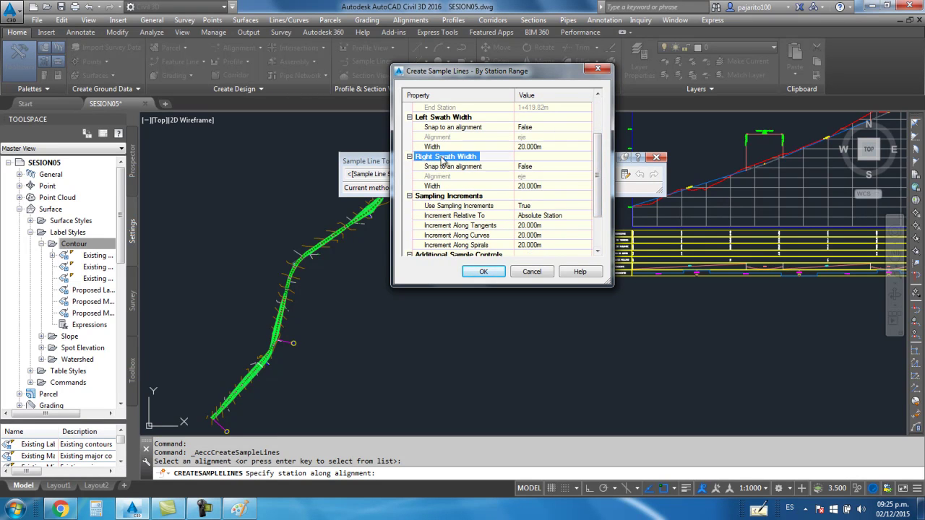
{"action": "left_click", "coordinate": [538, 187]}
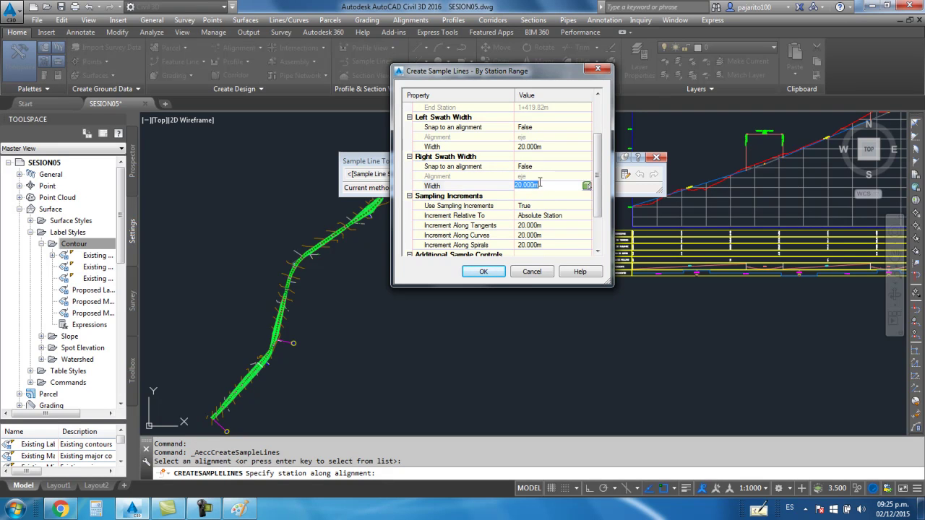
{"action": "scroll", "coordinate": [590, 190], "scroll_direction": "down", "scroll_amount": 2}
{"action": "left_click", "coordinate": [239, 508]}
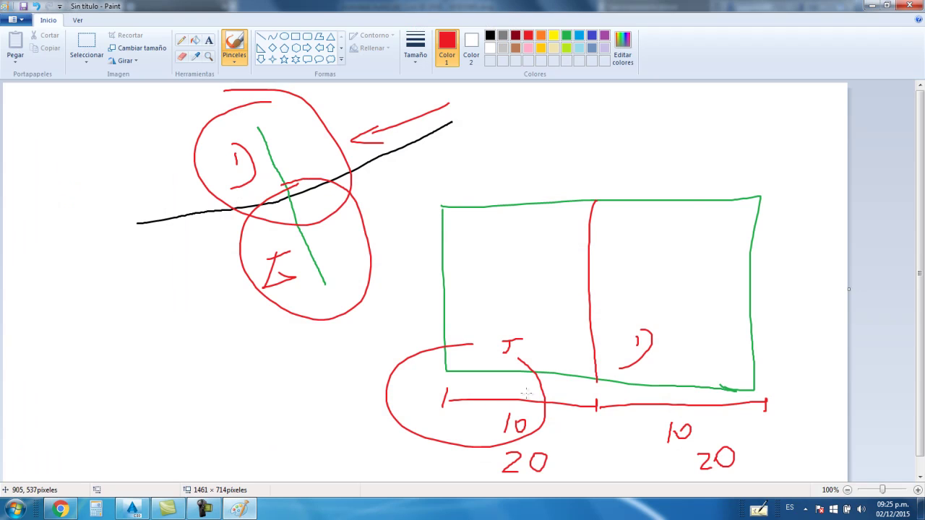
Step: Undo the earlier labels on the Paint sketch
{"action": "left_click", "coordinate": [132, 509]}
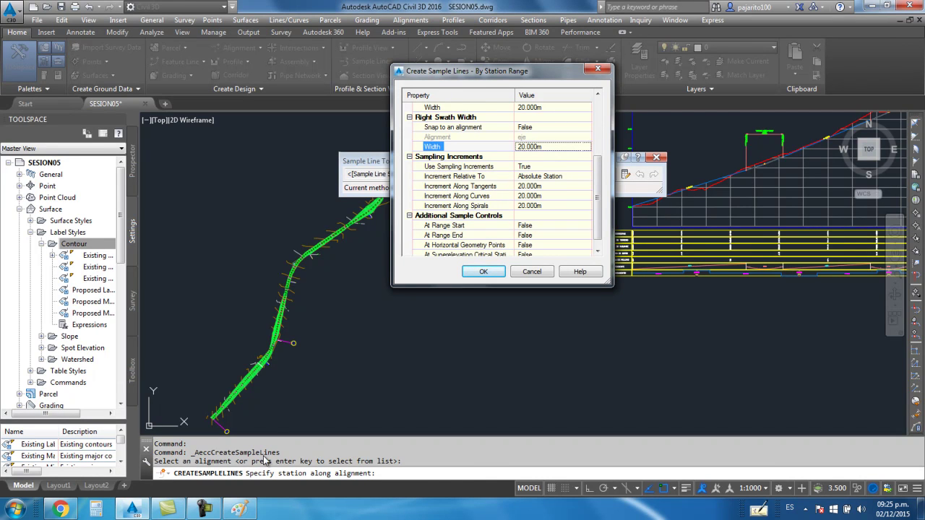
{"action": "left_click", "coordinate": [239, 509]}
{"action": "key", "text": "ctrl+z"}
{"action": "key", "text": "ctrl+z"}
{"action": "key", "text": "ctrl+z"}
{"action": "key", "text": "ctrl+z"}
{"action": "key", "text": "ctrl+z"}
{"action": "key", "text": "ctrl+z"}
{"action": "key", "text": "ctrl+z"}
{"action": "key", "text": "ctrl+z"}
{"action": "key", "text": "ctrl+z"}
{"action": "key", "text": "ctrl+z"}
{"action": "key", "text": "ctrl+z"}
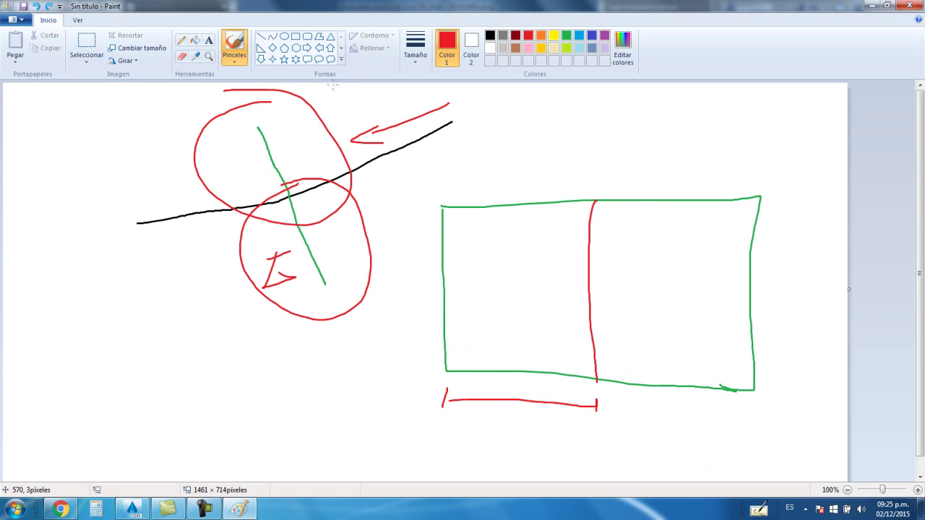
{"action": "key", "text": "ctrl+z"}
{"action": "key", "text": "ctrl+z"}
{"action": "key", "text": "ctrl+z"}
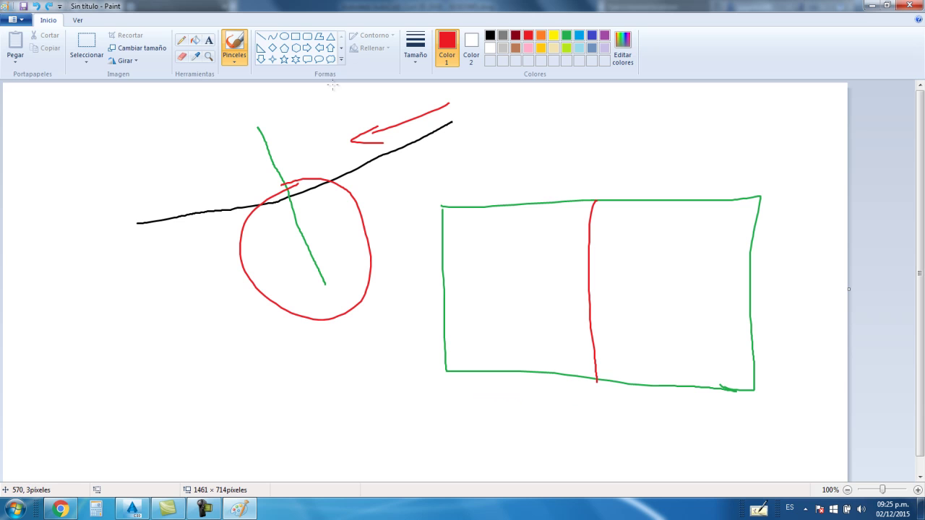
Step: Write station 0+000 below and 0+020 above the rectangle, then return to Civil 3D
{"action": "mouse_move", "coordinate": [528, 407]}
{"action": "left_mouse_down"}
{"action": "mouse_move", "coordinate": [531, 424]}
{"action": "mouse_move", "coordinate": [578, 456]}
{"action": "mouse_move", "coordinate": [601, 439]}
{"action": "mouse_move", "coordinate": [661, 426]}
{"action": "mouse_move", "coordinate": [678, 436]}
{"action": "left_mouse_up"}
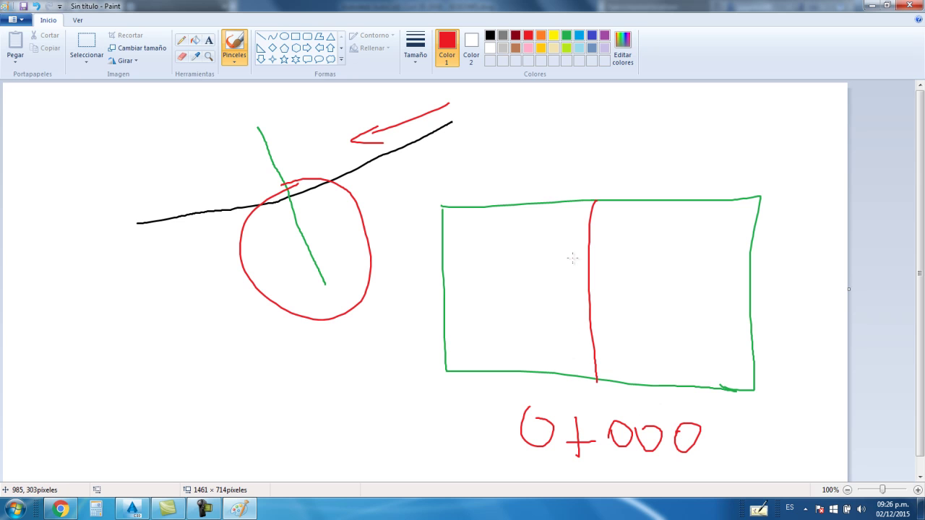
{"action": "mouse_move", "coordinate": [532, 121]}
{"action": "left_mouse_down"}
{"action": "mouse_move", "coordinate": [584, 161]}
{"action": "mouse_move", "coordinate": [591, 124]}
{"action": "mouse_move", "coordinate": [623, 157]}
{"action": "mouse_move", "coordinate": [654, 164]}
{"action": "mouse_move", "coordinate": [651, 128]}
{"action": "left_mouse_up"}
{"action": "left_click", "coordinate": [61, 509]}
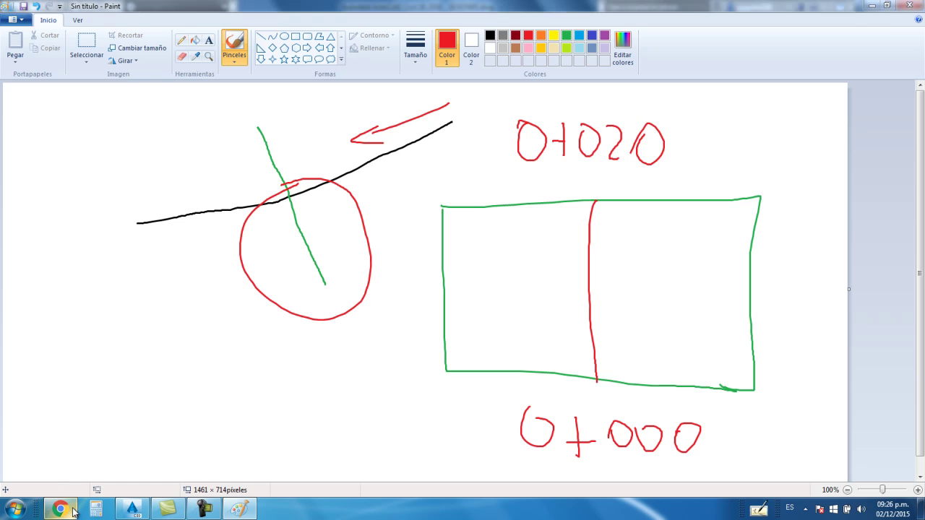
{"action": "left_click", "coordinate": [239, 509]}
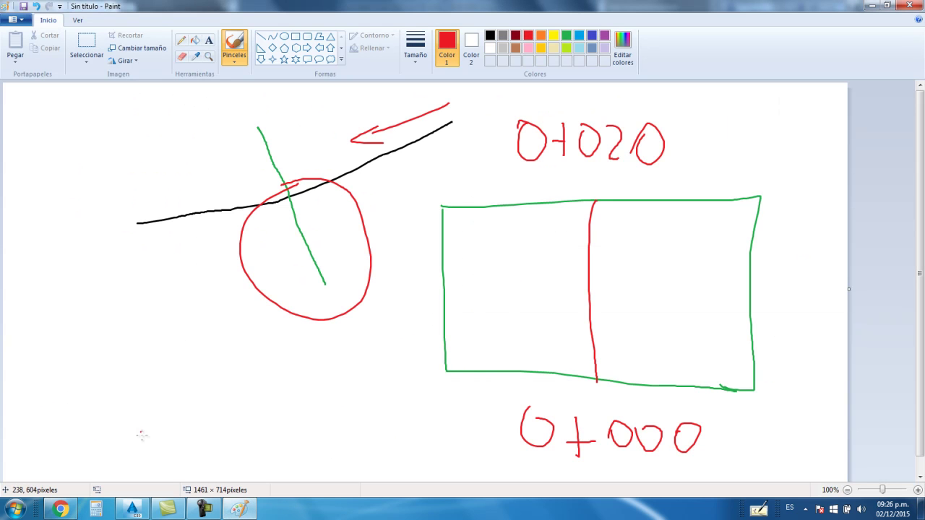
{"action": "left_click", "coordinate": [132, 509]}
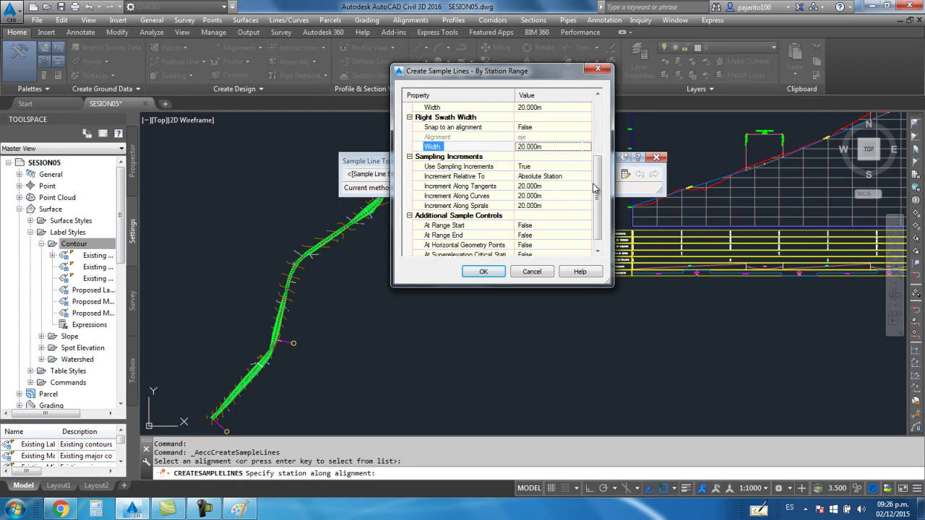
Step: Set the sample line Increment Along Curves to 10 m
{"action": "scroll", "coordinate": [595, 188], "scroll_direction": "down", "scroll_amount": 1}
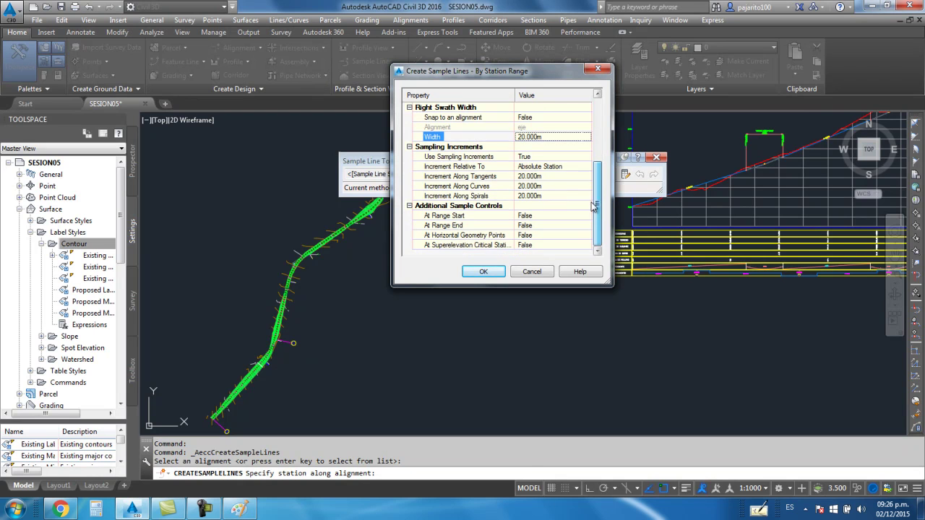
{"action": "left_click", "coordinate": [473, 178]}
{"action": "left_click", "coordinate": [493, 186]}
{"action": "left_click", "coordinate": [549, 186]}
{"action": "type", "text": "10"}
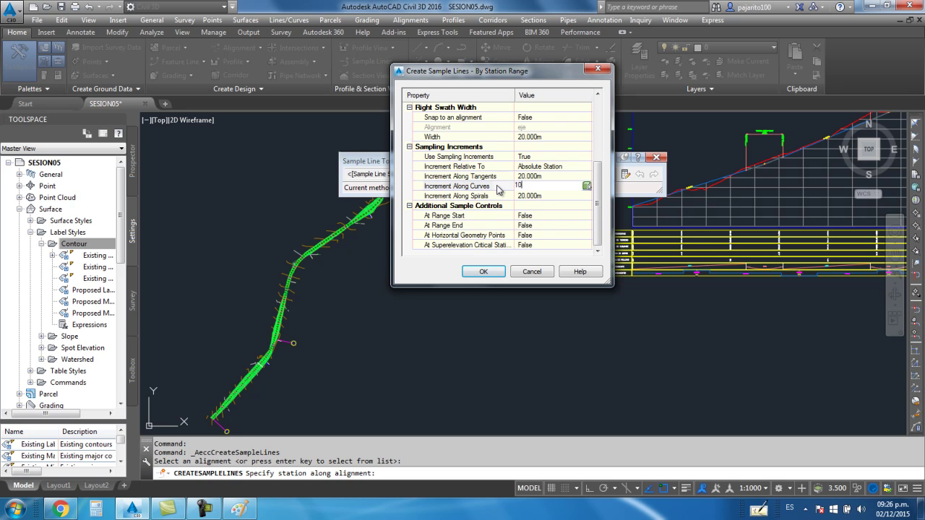
{"action": "key", "text": "Return"}
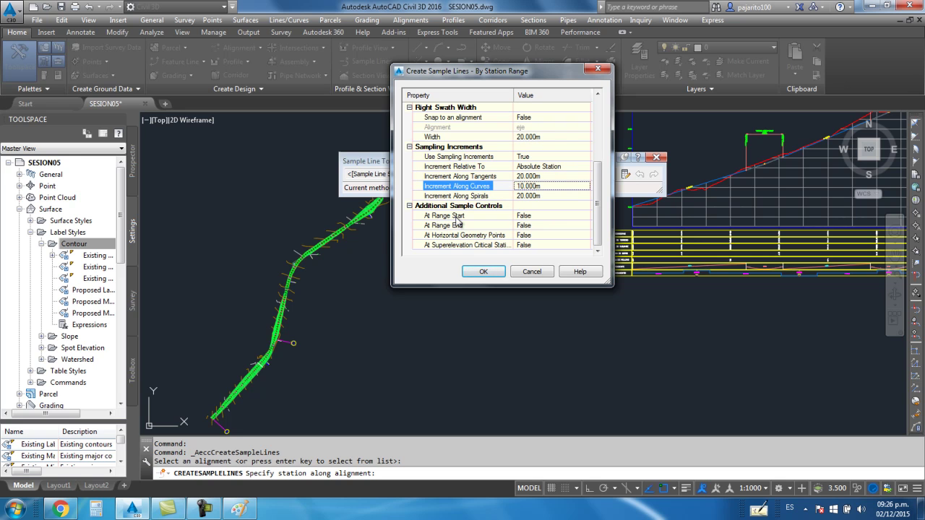
Step: Set At Range Start and At Range End to True and accept the station-range settings
{"action": "left_click", "coordinate": [518, 217]}
{"action": "left_click", "coordinate": [528, 216]}
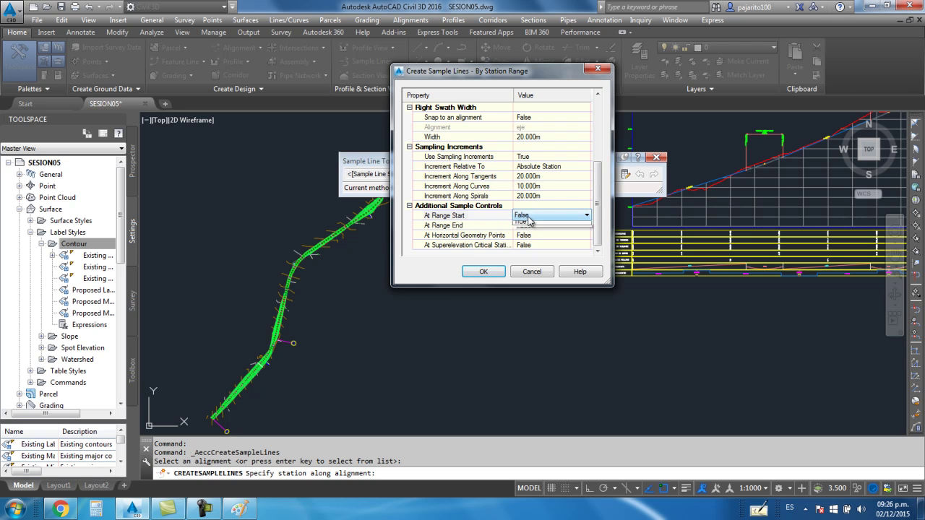
{"action": "left_click", "coordinate": [531, 234]}
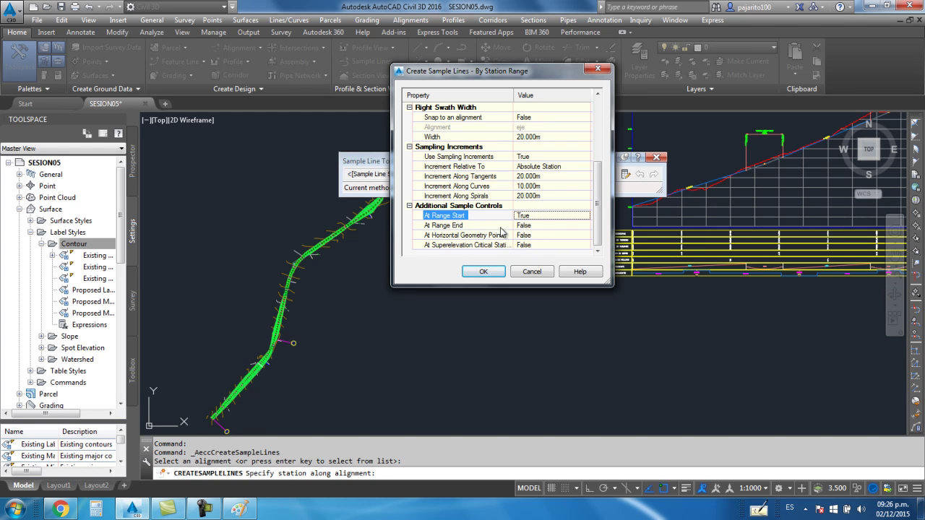
{"action": "left_click", "coordinate": [444, 226]}
{"action": "left_click", "coordinate": [549, 225]}
{"action": "left_click", "coordinate": [535, 226]}
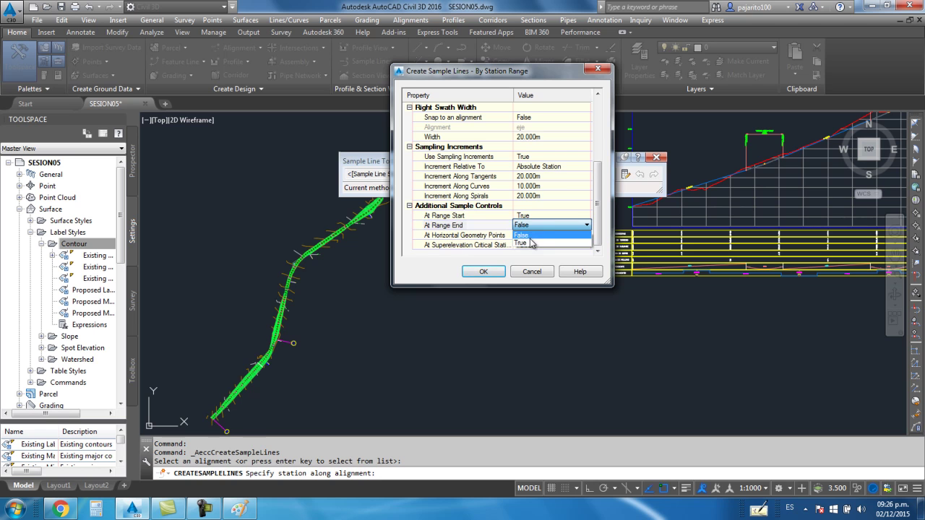
{"action": "left_click", "coordinate": [531, 243]}
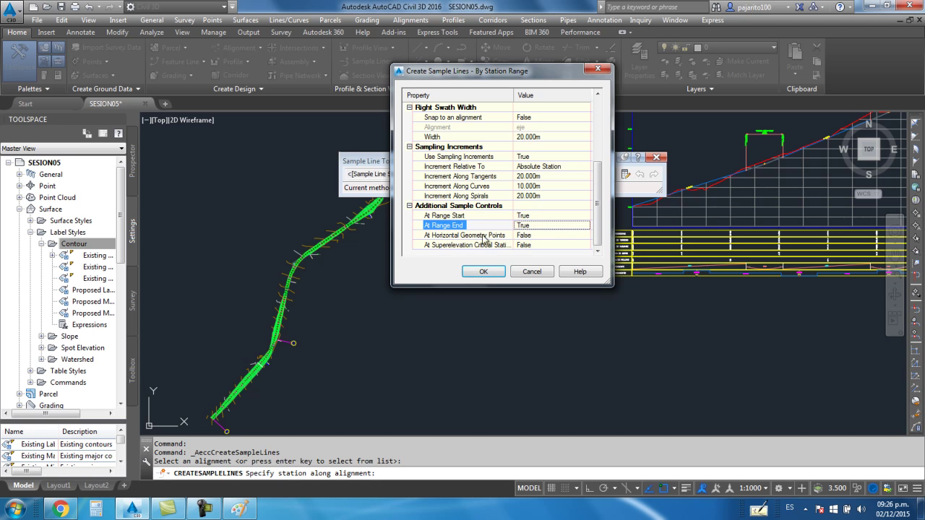
{"action": "left_click", "coordinate": [532, 236]}
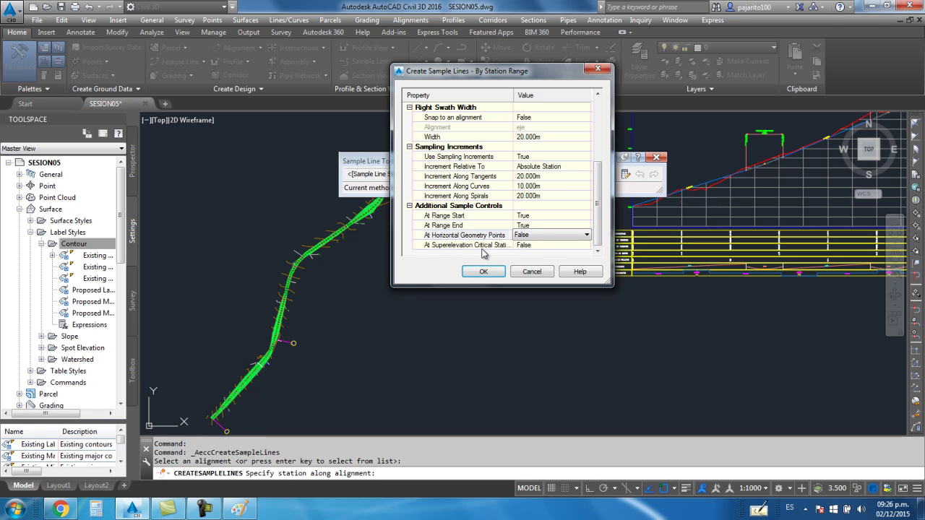
{"action": "left_click", "coordinate": [480, 270]}
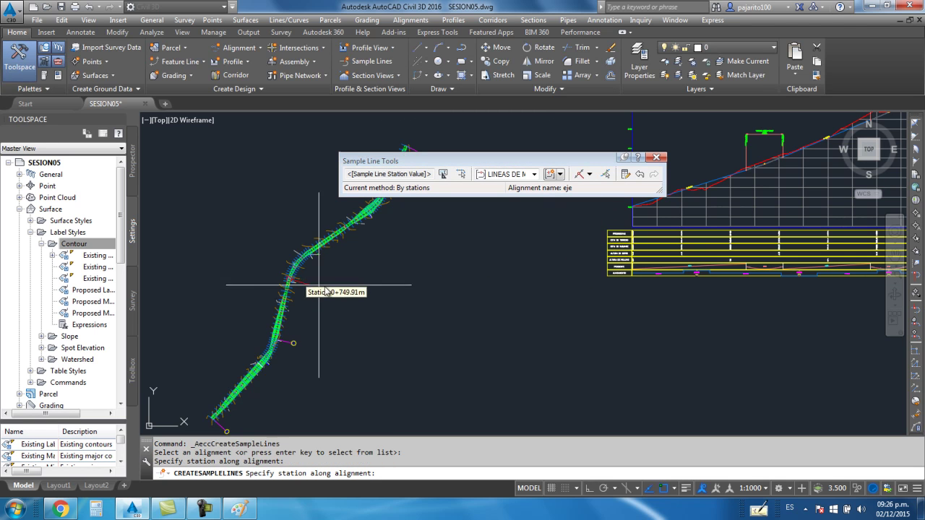
Step: End the sample line command and zoom out to see the alignment
{"action": "key", "text": "Return"}
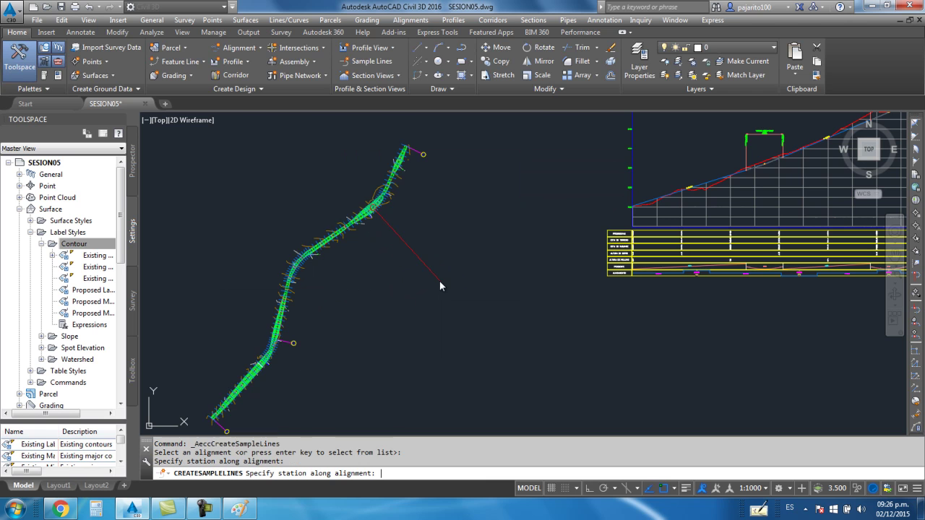
{"action": "key", "text": "Return"}
{"action": "key", "text": "Escape"}
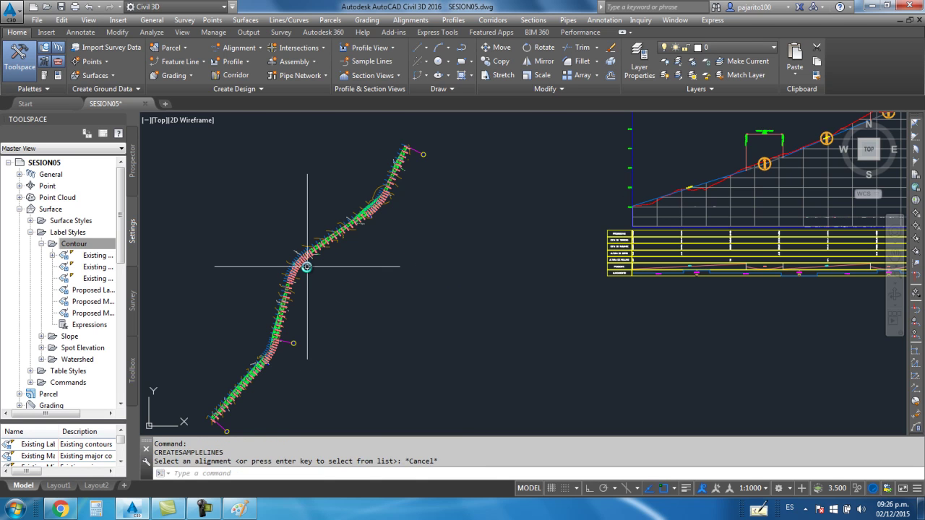
{"action": "scroll", "coordinate": [298, 261], "scroll_direction": "up", "scroll_amount": 5}
{"action": "scroll", "coordinate": [298, 261], "scroll_direction": "up", "scroll_amount": 5}
{"action": "scroll", "coordinate": [229, 182], "scroll_direction": "up", "scroll_amount": 4}
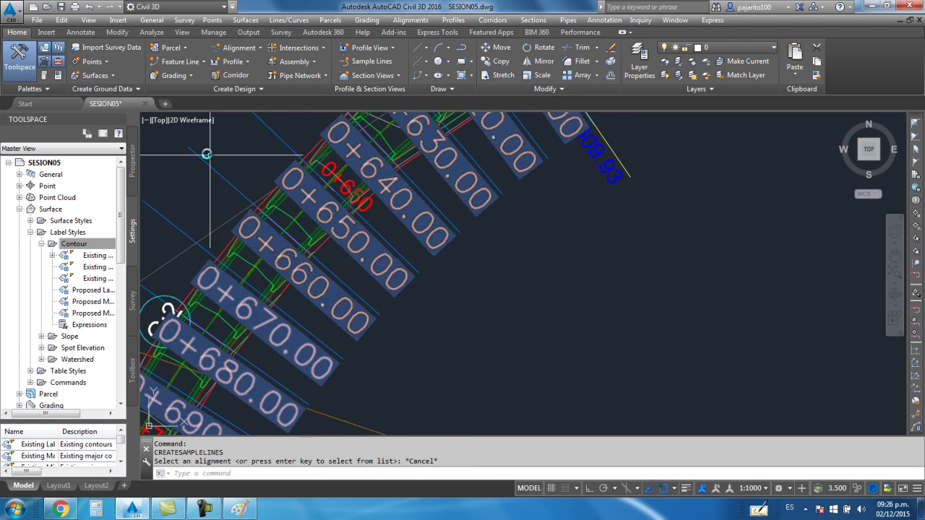
{"action": "scroll", "coordinate": [351, 282], "scroll_direction": "down", "scroll_amount": 5}
{"action": "scroll", "coordinate": [366, 324], "scroll_direction": "down", "scroll_amount": 3}
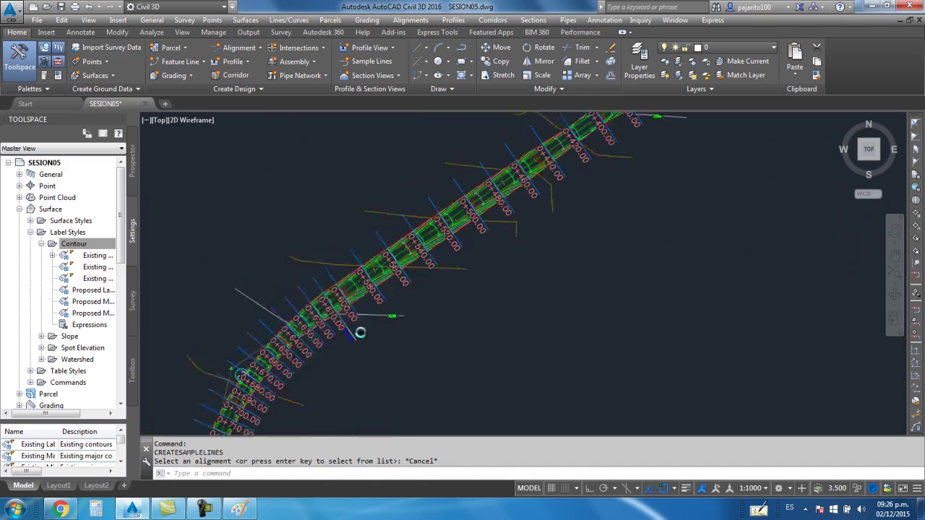
{"action": "scroll", "coordinate": [440, 234], "scroll_direction": "up", "scroll_amount": 2}
{"action": "scroll", "coordinate": [429, 212], "scroll_direction": "up", "scroll_amount": 3}
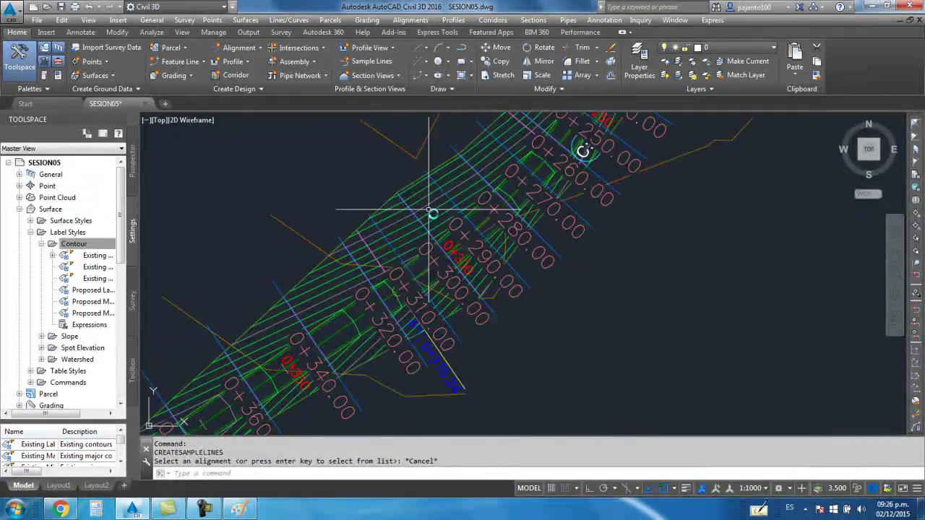
{"action": "scroll", "coordinate": [391, 187], "scroll_direction": "up", "scroll_amount": 2}
{"action": "scroll", "coordinate": [400, 198], "scroll_direction": "up", "scroll_amount": 2}
{"action": "scroll", "coordinate": [385, 190], "scroll_direction": "down", "scroll_amount": 5}
{"action": "scroll", "coordinate": [477, 221], "scroll_direction": "up", "scroll_amount": 1}
Step: Pan and zoom along alignment eje from station 0+000 to review the sample lines
{"action": "middle_click_drag", "start_coordinate": [387, 304], "coordinate": [398, 313]}
{"action": "middle_click_drag", "start_coordinate": [405, 217], "coordinate": [450, 303]}
{"action": "mouse_move", "coordinate": [424, 217]}
{"action": "middle_mouse_down"}
{"action": "mouse_move", "coordinate": [441, 296]}
{"action": "mouse_move", "coordinate": [402, 390]}
{"action": "middle_mouse_up"}
{"action": "scroll", "coordinate": [444, 315], "scroll_direction": "down", "scroll_amount": 2}
{"action": "scroll", "coordinate": [470, 289], "scroll_direction": "down", "scroll_amount": 1}
{"action": "scroll", "coordinate": [415, 298], "scroll_direction": "down", "scroll_amount": 1}
{"action": "mouse_move", "coordinate": [416, 299]}
{"action": "middle_mouse_down"}
{"action": "mouse_move", "coordinate": [365, 289]}
{"action": "mouse_move", "coordinate": [413, 320]}
{"action": "mouse_move", "coordinate": [422, 287]}
{"action": "mouse_move", "coordinate": [334, 326]}
{"action": "middle_mouse_up"}
{"action": "scroll", "coordinate": [404, 274], "scroll_direction": "up", "scroll_amount": 2}
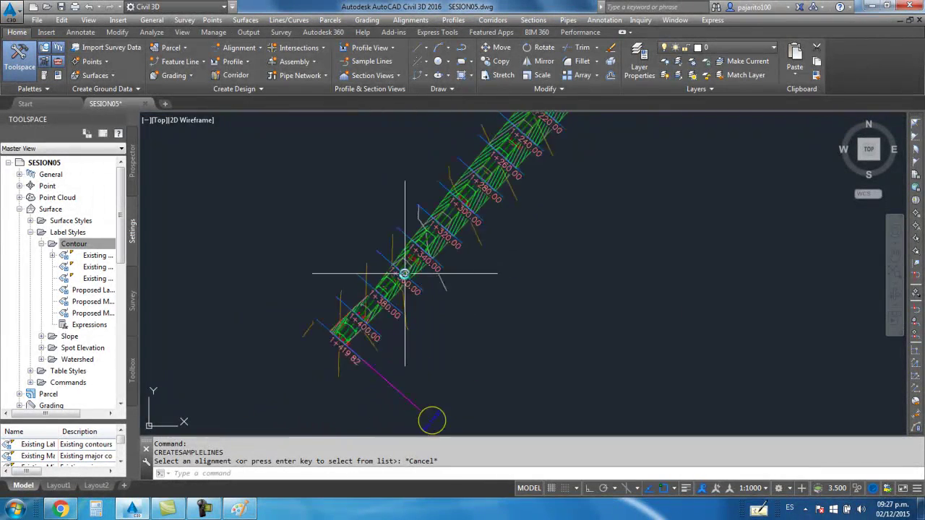
{"action": "scroll", "coordinate": [463, 268], "scroll_direction": "down", "scroll_amount": 2}
{"action": "scroll", "coordinate": [458, 200], "scroll_direction": "up", "scroll_amount": 1}
{"action": "scroll", "coordinate": [458, 270], "scroll_direction": "up", "scroll_amount": 2}
{"action": "scroll", "coordinate": [458, 269], "scroll_direction": "down", "scroll_amount": 3}
{"action": "scroll", "coordinate": [448, 229], "scroll_direction": "down", "scroll_amount": 2}
{"action": "scroll", "coordinate": [469, 231], "scroll_direction": "down", "scroll_amount": 2}
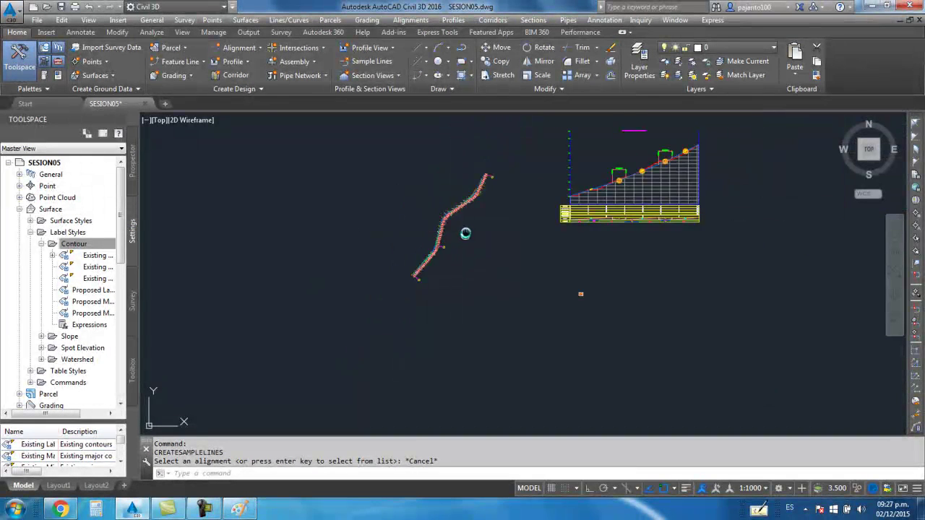
{"action": "scroll", "coordinate": [369, 263], "scroll_direction": "down", "scroll_amount": 1}
{"action": "middle_click_drag", "start_coordinate": [479, 294], "coordinate": [407, 275]}
{"action": "scroll", "coordinate": [326, 215], "scroll_direction": "up", "scroll_amount": 3}
{"action": "scroll", "coordinate": [313, 185], "scroll_direction": "up", "scroll_amount": 2}
{"action": "scroll", "coordinate": [368, 198], "scroll_direction": "down", "scroll_amount": 3}
{"action": "scroll", "coordinate": [368, 198], "scroll_direction": "down", "scroll_amount": 1}
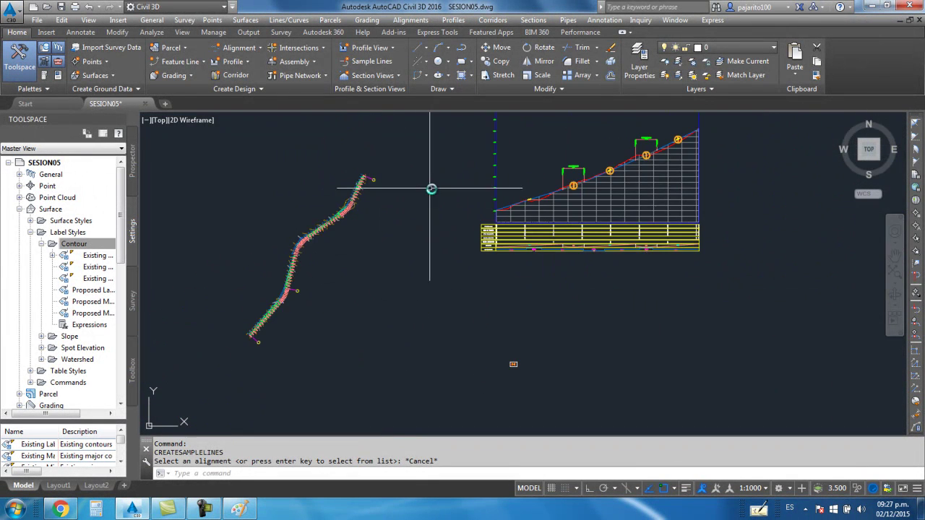
Step: Start Create Multiple Section Views and name the section views SECCIONES
{"action": "left_click", "coordinate": [373, 75]}
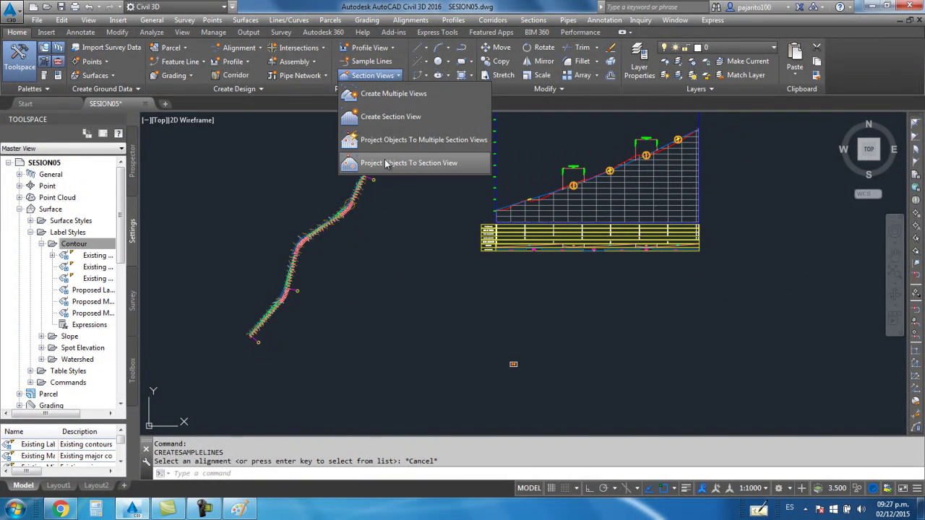
{"action": "left_click", "coordinate": [391, 94]}
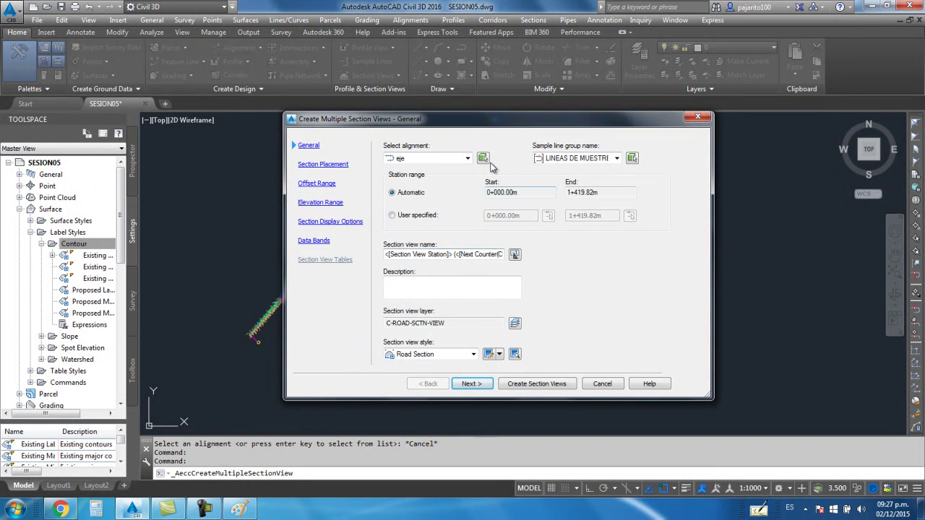
{"action": "left_click_drag", "start_coordinate": [499, 255], "coordinate": [399, 254]}
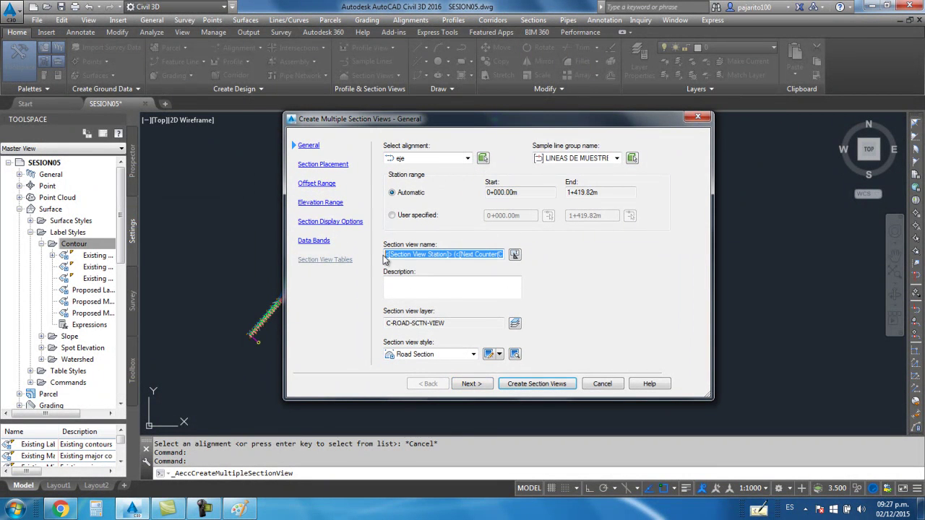
{"action": "key", "text": "BackSpace"}
{"action": "type", "text": "SECCIONES"}
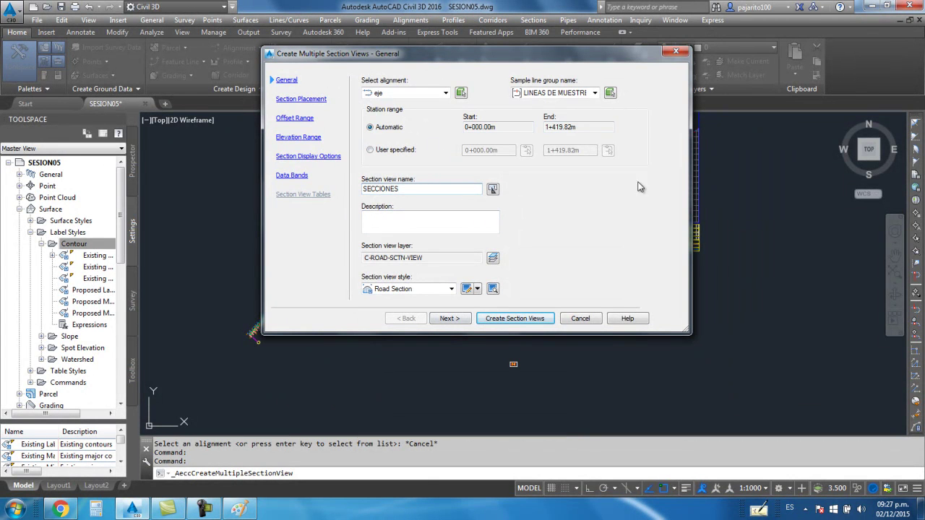
Step: Choose the Land Desktop Sections view style and make an editable copy of it
{"action": "left_click", "coordinate": [451, 289]}
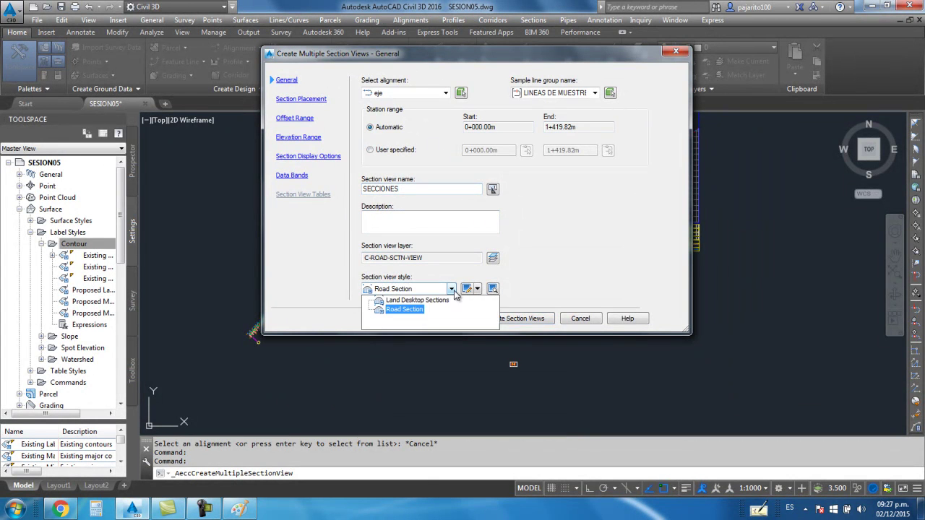
{"action": "left_click", "coordinate": [417, 300]}
{"action": "left_click", "coordinate": [478, 289]}
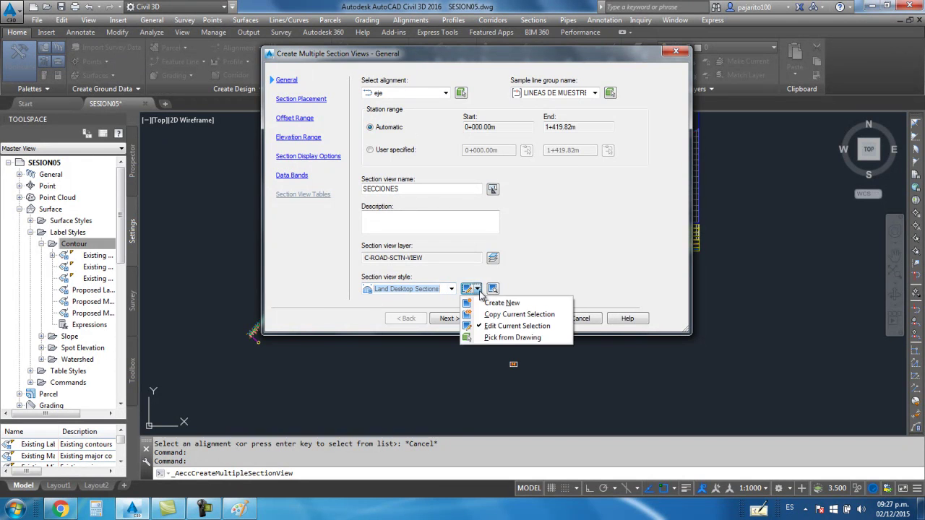
{"action": "left_click", "coordinate": [509, 314]}
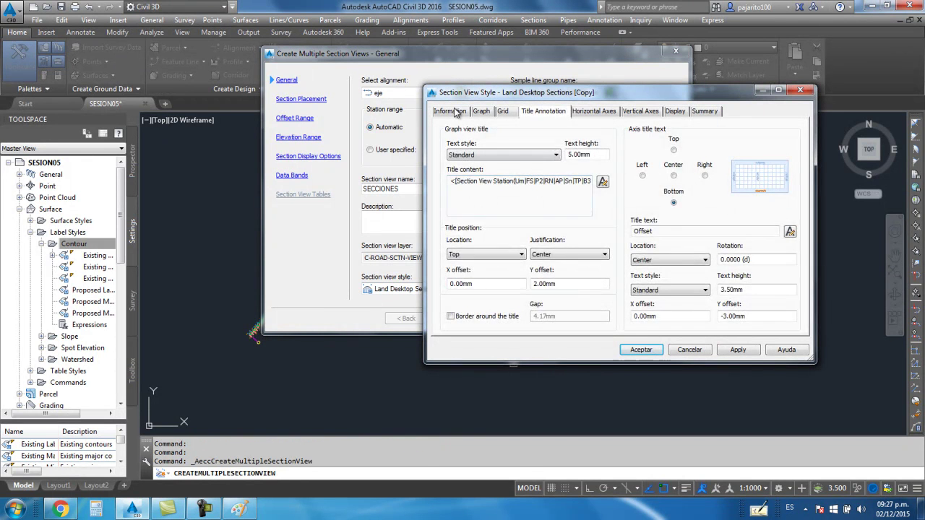
Step: Rename the copied section view style to Mis_secciones, review its Graph and Grid settings, and accept it
{"action": "left_click", "coordinate": [456, 110]}
{"action": "left_click_drag", "start_coordinate": [527, 139], "coordinate": [453, 140]}
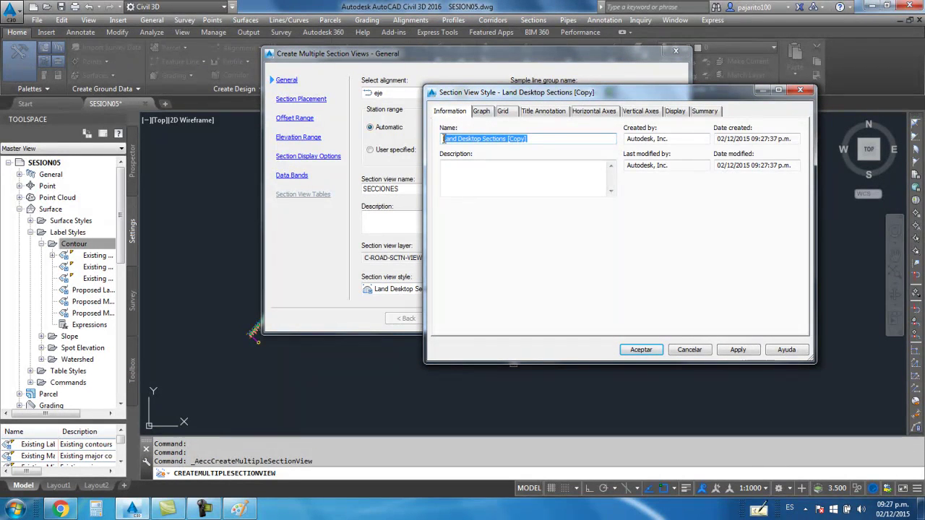
{"action": "key", "text": "Caps_Lock"}
{"action": "type", "text": "Mi"}
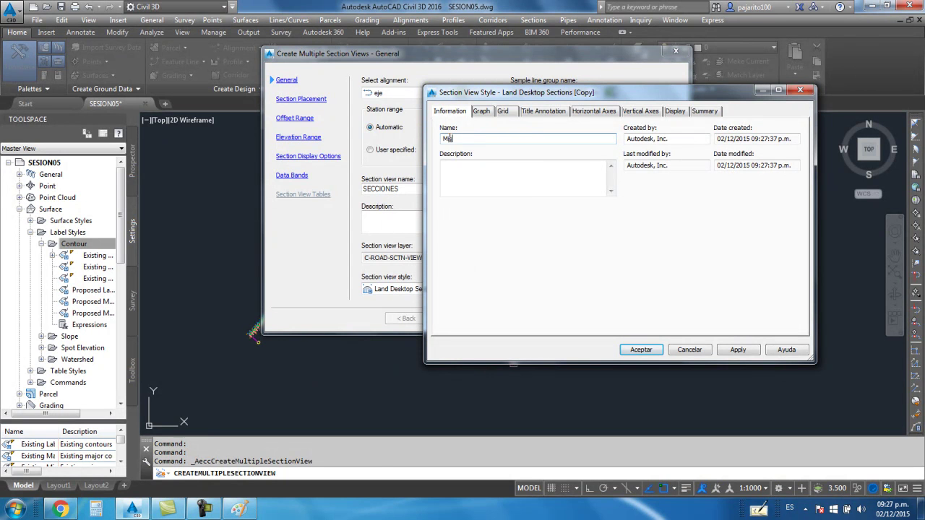
{"action": "type", "text": "s_secciones"}
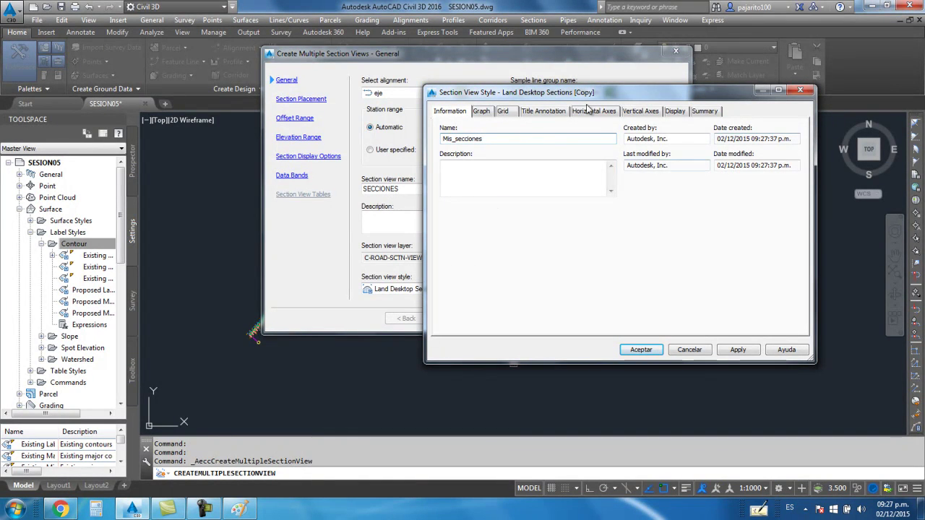
{"action": "left_click", "coordinate": [557, 111]}
{"action": "left_click", "coordinate": [506, 112]}
{"action": "left_click", "coordinate": [482, 111]}
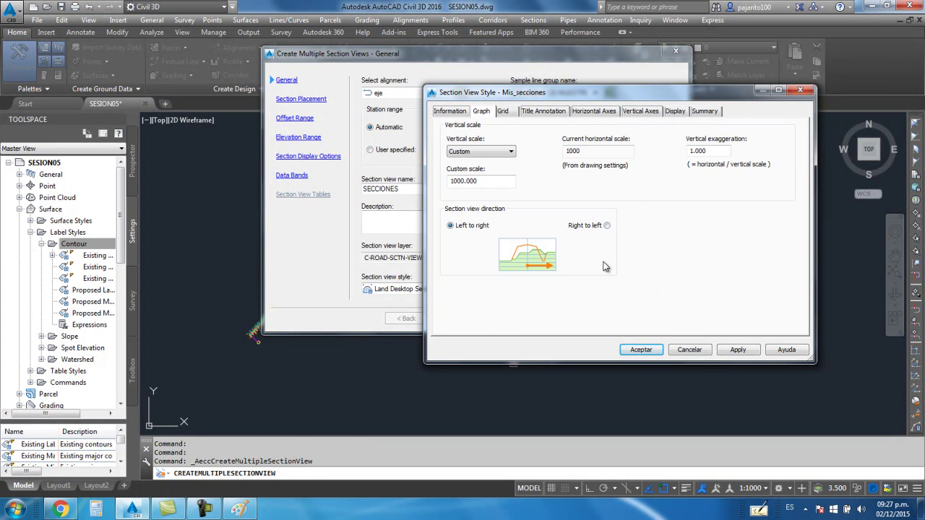
{"action": "left_click", "coordinate": [644, 349]}
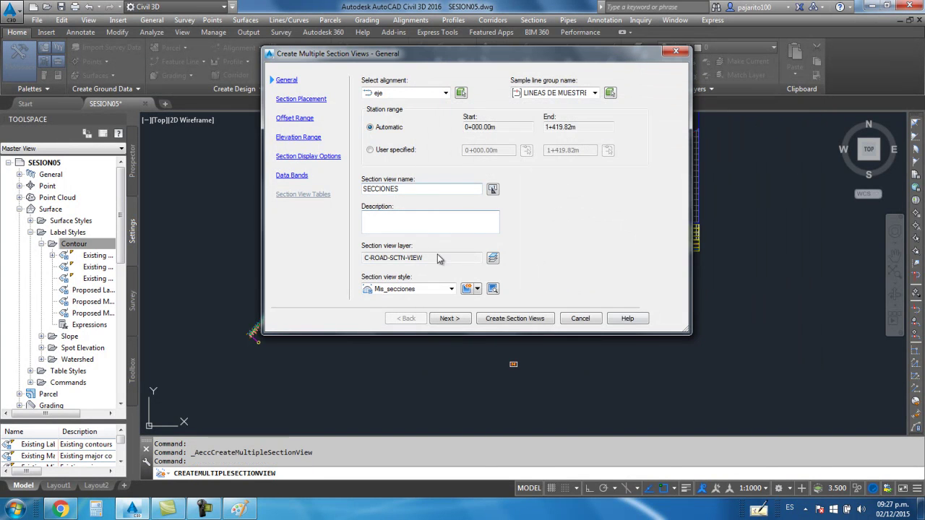
Step: Copy the group plot style and name the copy PLOTEO
{"action": "left_click", "coordinate": [302, 99]}
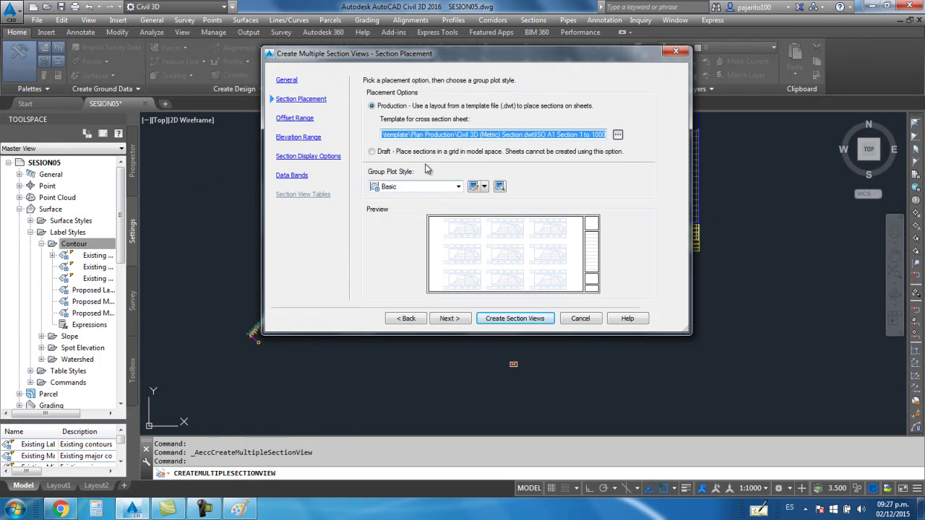
{"action": "left_click", "coordinate": [484, 186]}
{"action": "left_click", "coordinate": [498, 212]}
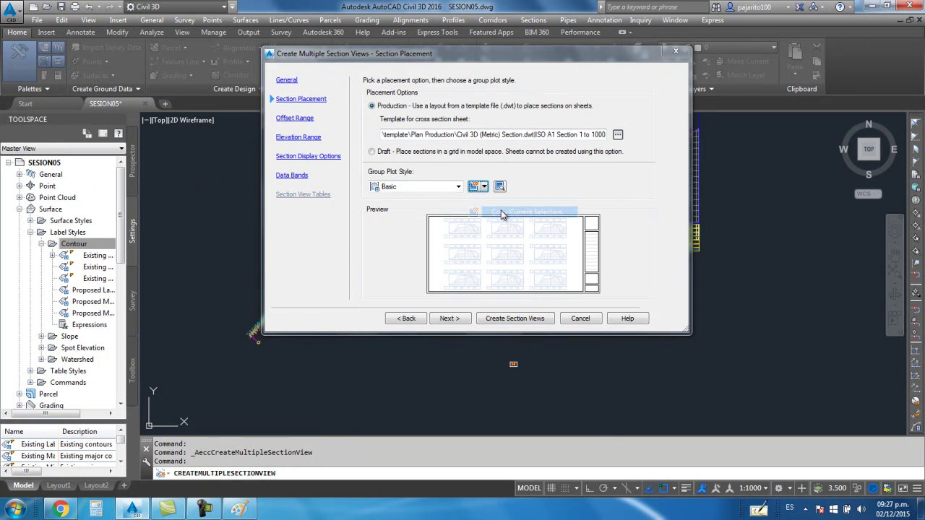
{"action": "left_click", "coordinate": [242, 185]}
{"action": "left_click_drag", "start_coordinate": [278, 214], "coordinate": [228, 221]}
{"action": "key", "text": "Caps_Lock"}
{"action": "type", "text": "PLOTEO"}
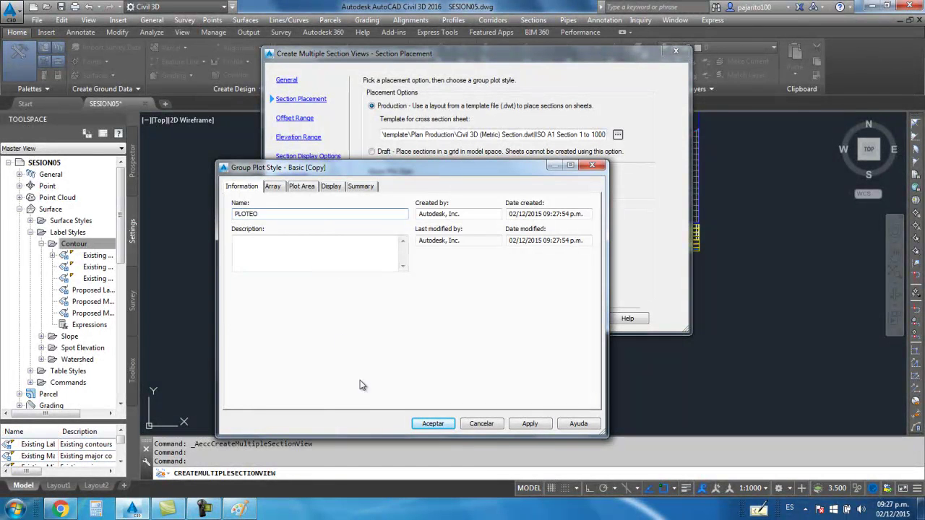
{"action": "left_click", "coordinate": [432, 423]}
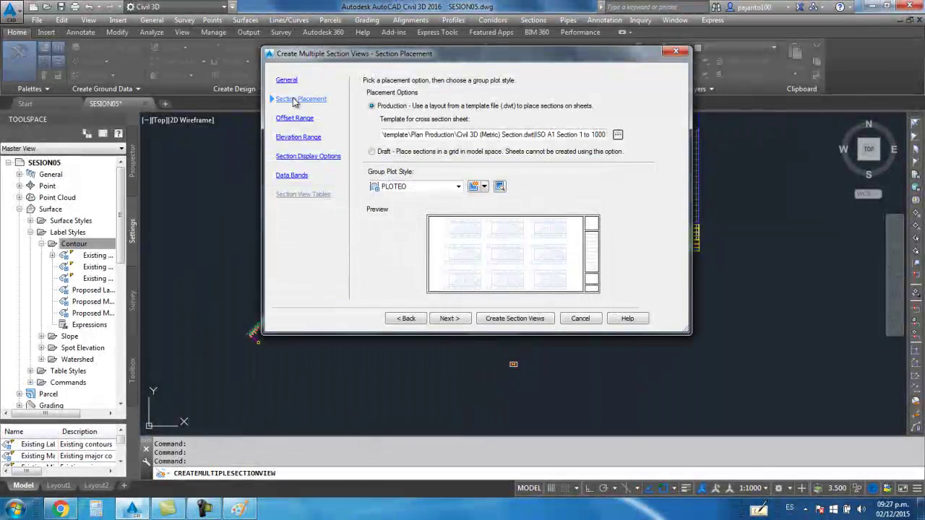
Step: Skip the offset, elevation and display pages and set the band set to No Bands
{"action": "left_click", "coordinate": [455, 319]}
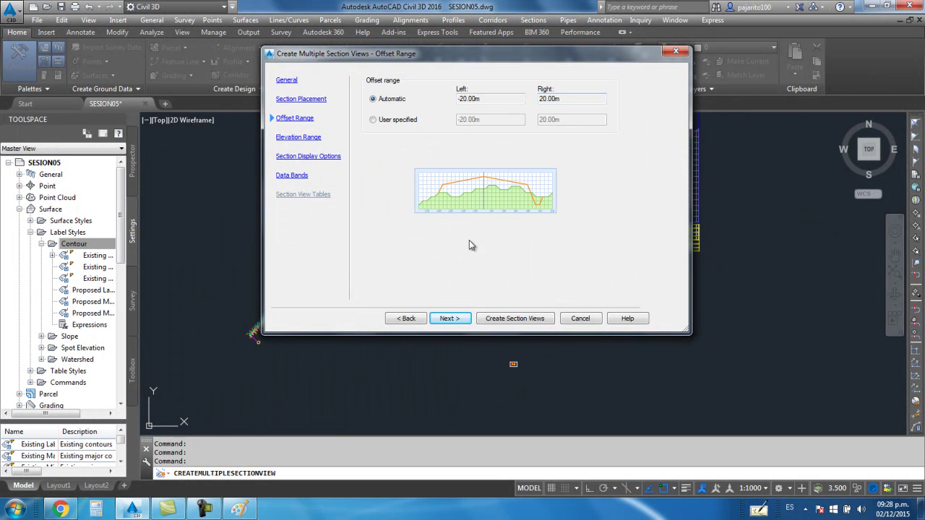
{"action": "left_click", "coordinate": [448, 319]}
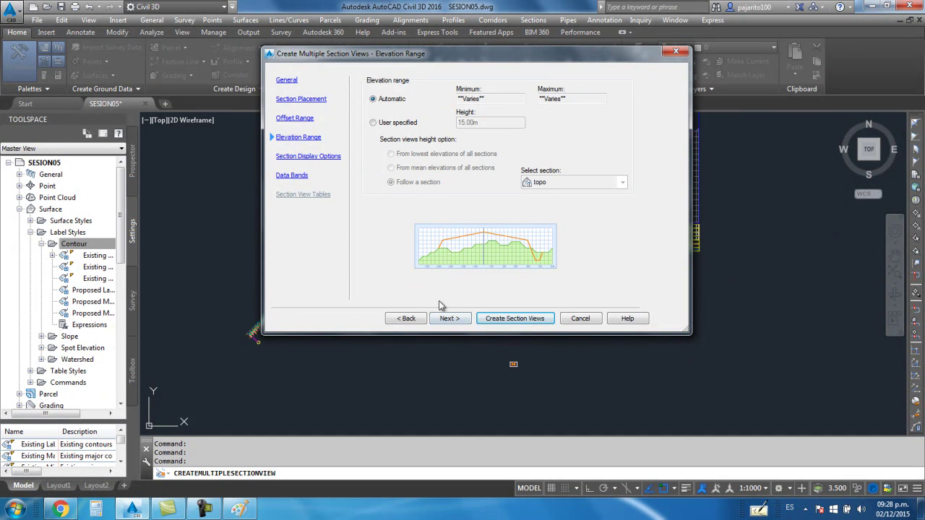
{"action": "left_click", "coordinate": [450, 318]}
{"action": "left_click", "coordinate": [449, 318]}
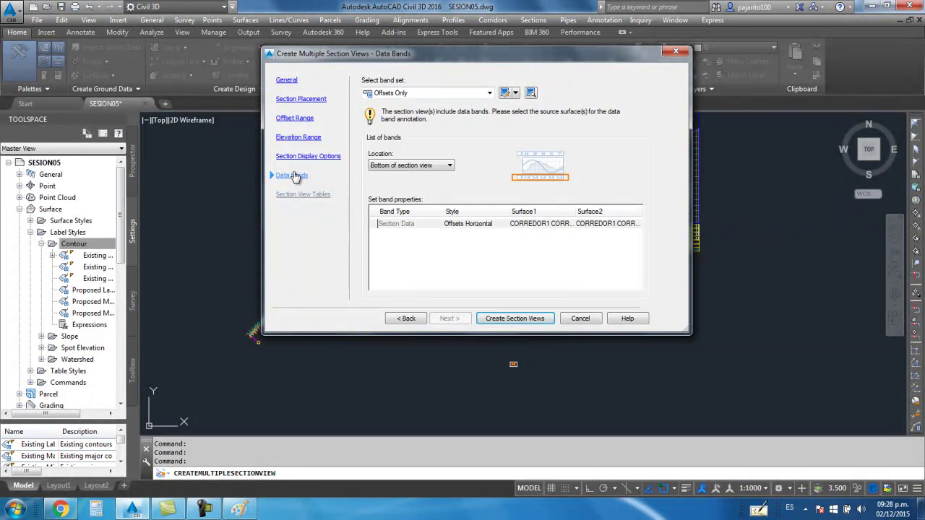
{"action": "left_click", "coordinate": [486, 94]}
{"action": "left_click", "coordinate": [402, 105]}
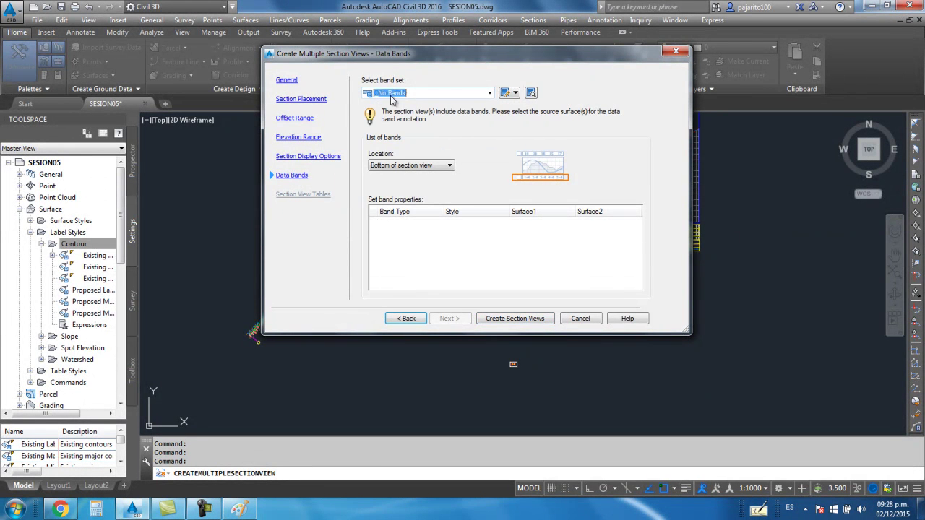
Step: Create the SECCIONES section views and place the grid in the drawing
{"action": "left_click", "coordinate": [518, 321]}
{"action": "scroll", "coordinate": [280, 232], "scroll_direction": "down", "scroll_amount": 5}
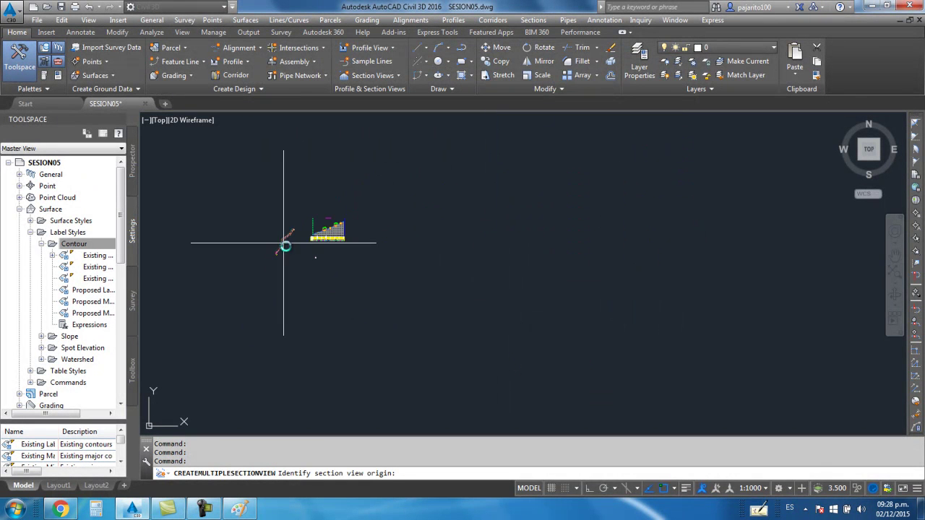
{"action": "left_click", "coordinate": [405, 224]}
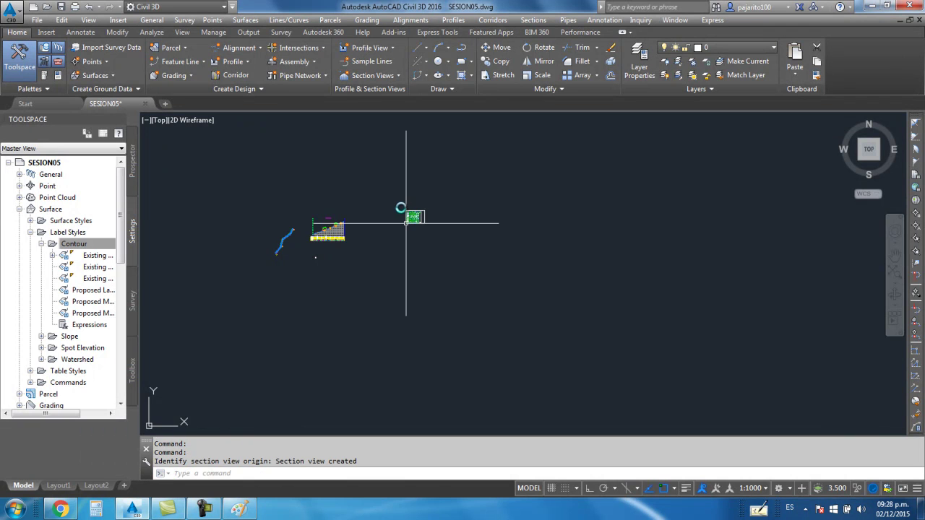
Step: Zoom into the new section view grid and crossing-select its sheet frame
{"action": "scroll", "coordinate": [361, 249], "scroll_direction": "up", "scroll_amount": 5}
{"action": "scroll", "coordinate": [354, 245], "scroll_direction": "up", "scroll_amount": 4}
{"action": "scroll", "coordinate": [349, 238], "scroll_direction": "up", "scroll_amount": 2}
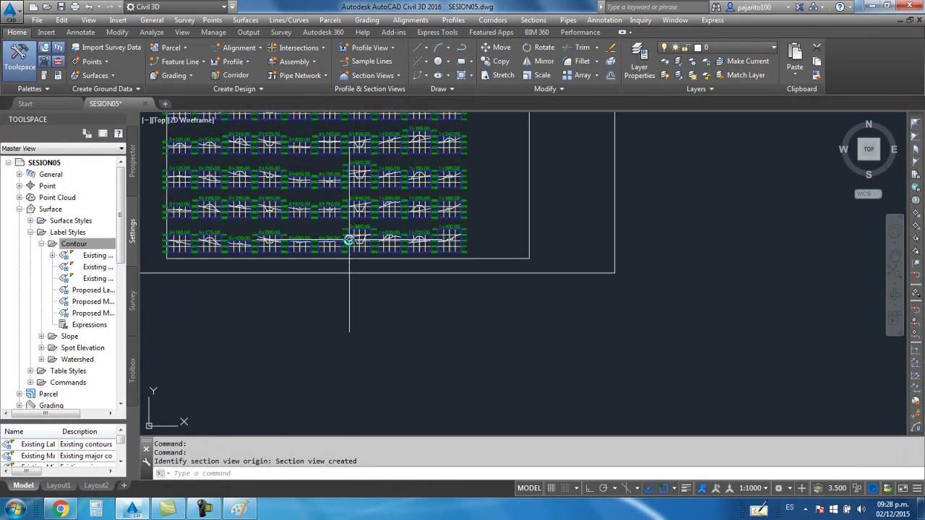
{"action": "scroll", "coordinate": [330, 248], "scroll_direction": "up", "scroll_amount": 4}
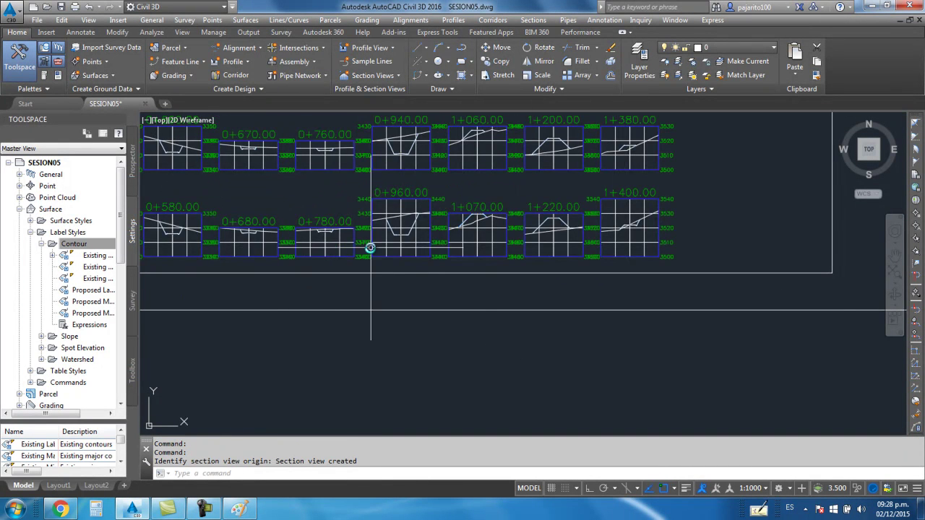
{"action": "scroll", "coordinate": [484, 260], "scroll_direction": "down", "scroll_amount": 4}
{"action": "left_click_drag", "start_coordinate": [611, 272], "coordinate": [600, 312]}
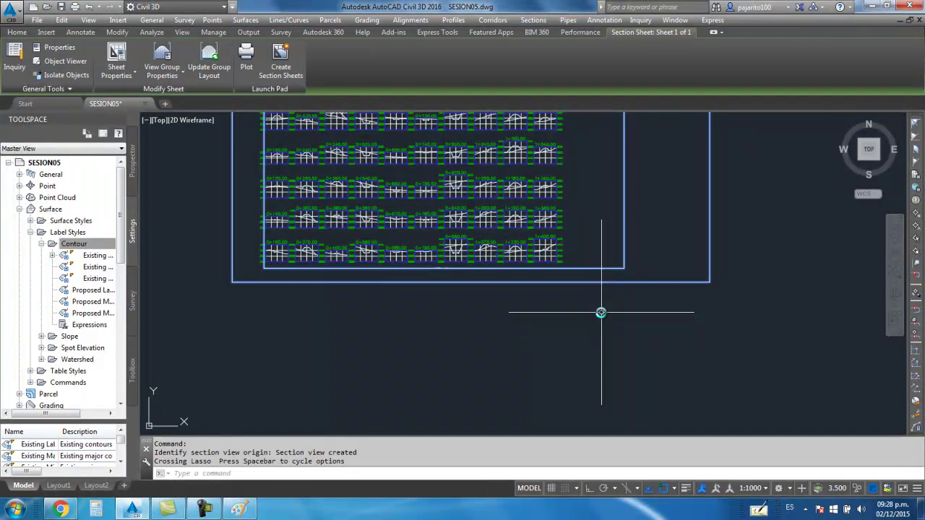
Step: Erase the selected sheet frame surrounding the SECCIONES section views
{"action": "key", "text": "Delete"}
{"action": "scroll", "coordinate": [227, 256], "scroll_direction": "up", "scroll_amount": 5}
{"action": "scroll", "coordinate": [229, 257], "scroll_direction": "up", "scroll_amount": 3}
{"action": "scroll", "coordinate": [229, 257], "scroll_direction": "down", "scroll_amount": 5}
{"action": "scroll", "coordinate": [361, 209], "scroll_direction": "up", "scroll_amount": 4}
{"action": "scroll", "coordinate": [356, 200], "scroll_direction": "up", "scroll_amount": 2}
{"action": "scroll", "coordinate": [355, 199], "scroll_direction": "up", "scroll_amount": 2}
{"action": "scroll", "coordinate": [353, 230], "scroll_direction": "up", "scroll_amount": 2}
{"action": "scroll", "coordinate": [407, 252], "scroll_direction": "up", "scroll_amount": 2}
{"action": "scroll", "coordinate": [479, 292], "scroll_direction": "up", "scroll_amount": 1}
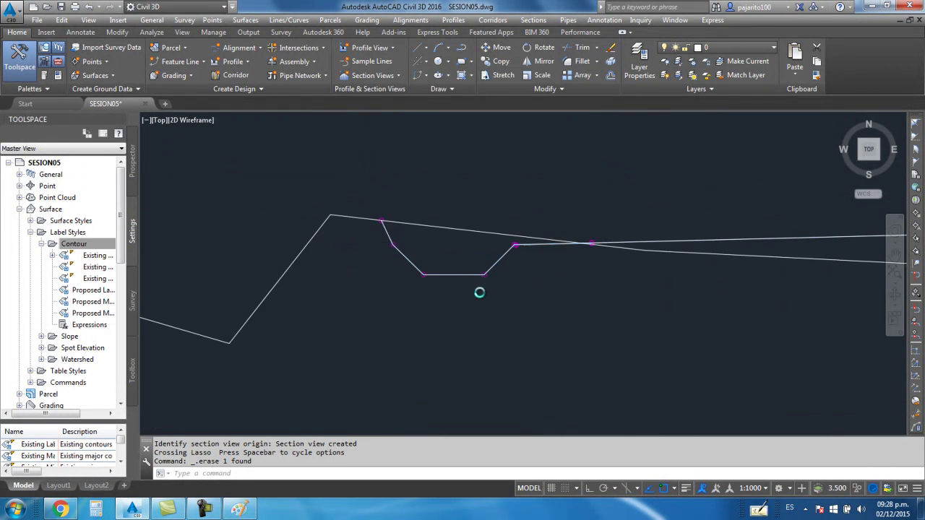
{"action": "scroll", "coordinate": [479, 293], "scroll_direction": "up", "scroll_amount": 2}
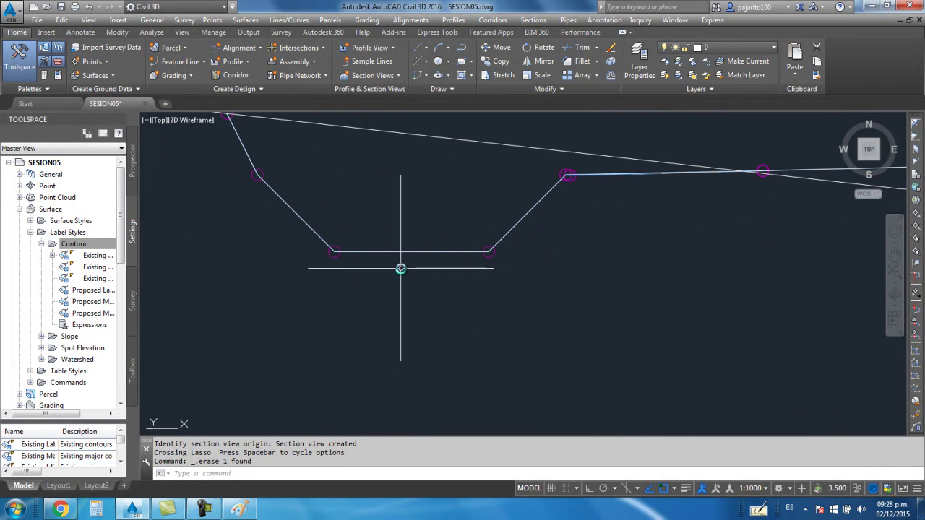
{"action": "scroll", "coordinate": [351, 209], "scroll_direction": "down", "scroll_amount": 1}
{"action": "scroll", "coordinate": [454, 258], "scroll_direction": "down", "scroll_amount": 2}
Step: Zoom and pan across the section grid to inspect the 0+160 and 0+270 cross-sections
{"action": "middle_click_drag", "start_coordinate": [454, 258], "coordinate": [254, 294]}
{"action": "scroll", "coordinate": [664, 251], "scroll_direction": "down", "scroll_amount": 1}
{"action": "scroll", "coordinate": [635, 281], "scroll_direction": "up", "scroll_amount": 1}
{"action": "scroll", "coordinate": [599, 253], "scroll_direction": "up", "scroll_amount": 2}
{"action": "scroll", "coordinate": [580, 249], "scroll_direction": "up", "scroll_amount": 3}
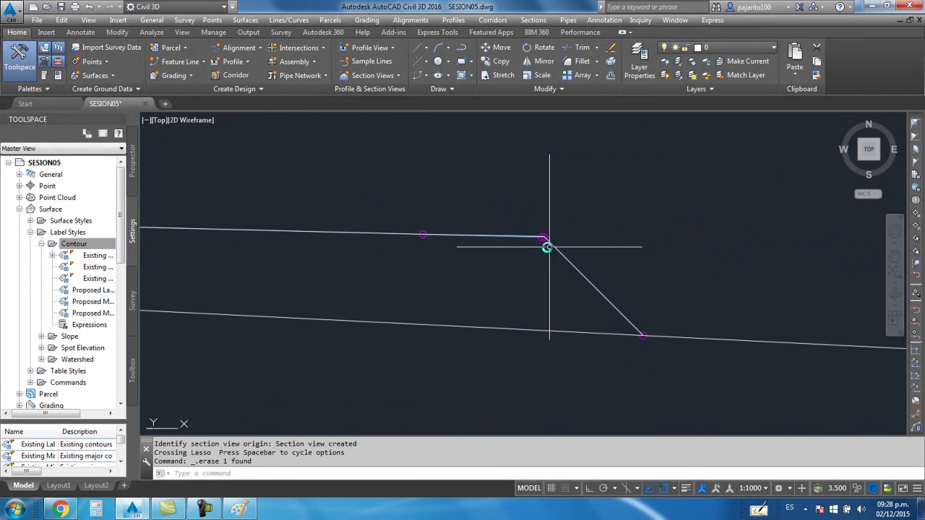
{"action": "scroll", "coordinate": [596, 307], "scroll_direction": "down", "scroll_amount": 3}
{"action": "scroll", "coordinate": [596, 306], "scroll_direction": "down", "scroll_amount": 3}
{"action": "scroll", "coordinate": [593, 310], "scroll_direction": "down", "scroll_amount": 2}
{"action": "scroll", "coordinate": [605, 309], "scroll_direction": "down", "scroll_amount": 3}
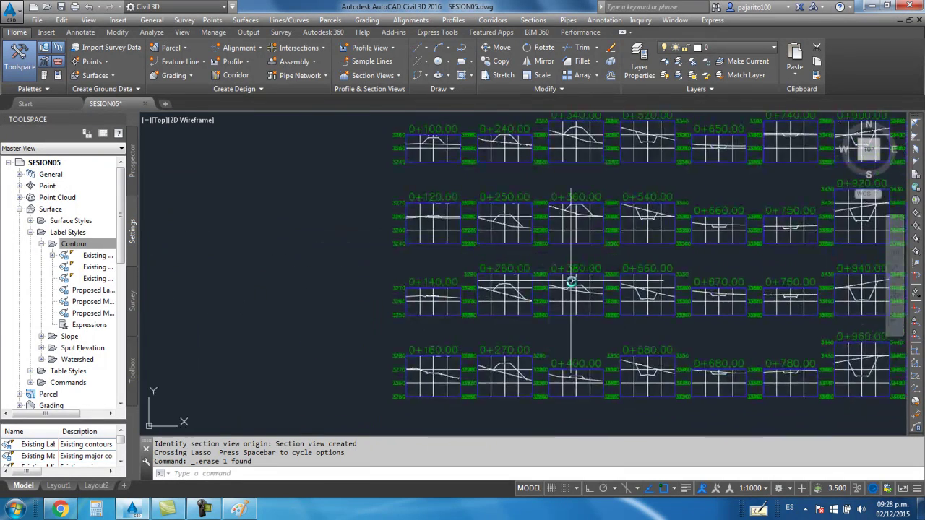
{"action": "scroll", "coordinate": [455, 265], "scroll_direction": "down", "scroll_amount": 3}
{"action": "scroll", "coordinate": [620, 144], "scroll_direction": "up", "scroll_amount": 3}
{"action": "scroll", "coordinate": [679, 219], "scroll_direction": "up", "scroll_amount": 3}
{"action": "scroll", "coordinate": [680, 219], "scroll_direction": "up", "scroll_amount": 3}
{"action": "scroll", "coordinate": [652, 233], "scroll_direction": "down", "scroll_amount": 3}
{"action": "scroll", "coordinate": [458, 232], "scroll_direction": "up", "scroll_amount": 3}
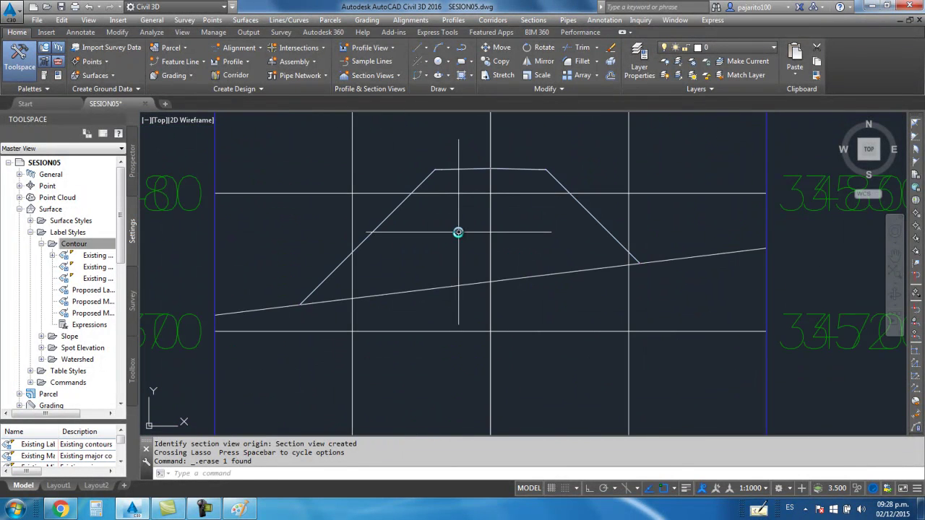
{"action": "scroll", "coordinate": [441, 163], "scroll_direction": "up", "scroll_amount": 2}
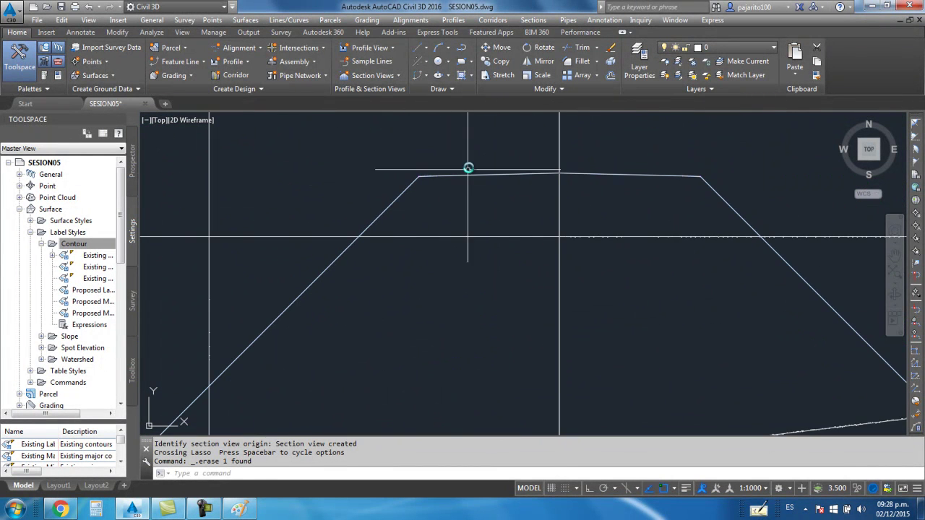
{"action": "scroll", "coordinate": [544, 210], "scroll_direction": "down", "scroll_amount": 3}
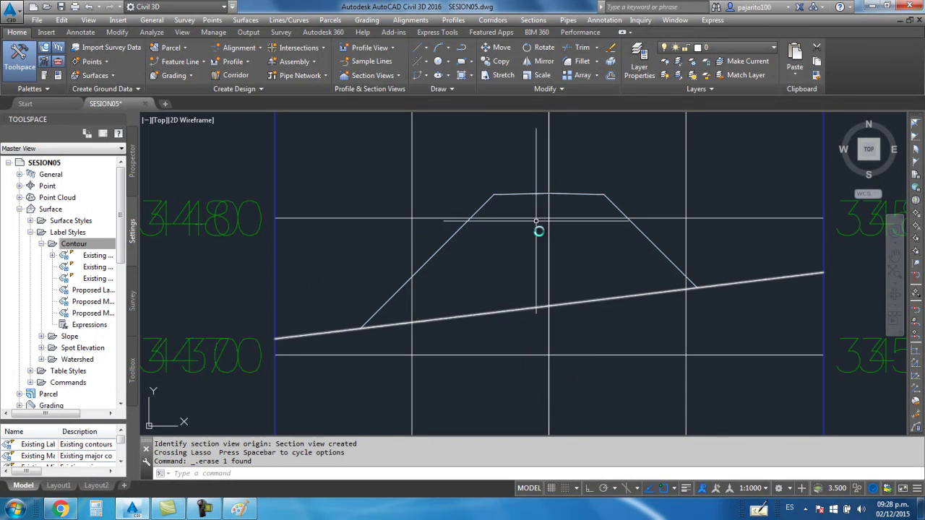
{"action": "scroll", "coordinate": [607, 207], "scroll_direction": "down", "scroll_amount": 3}
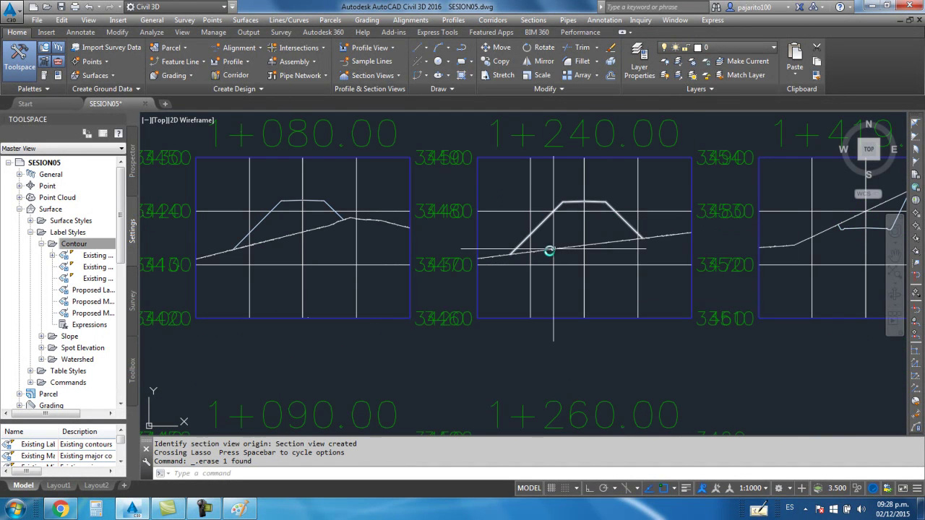
{"action": "scroll", "coordinate": [549, 251], "scroll_direction": "up", "scroll_amount": 2}
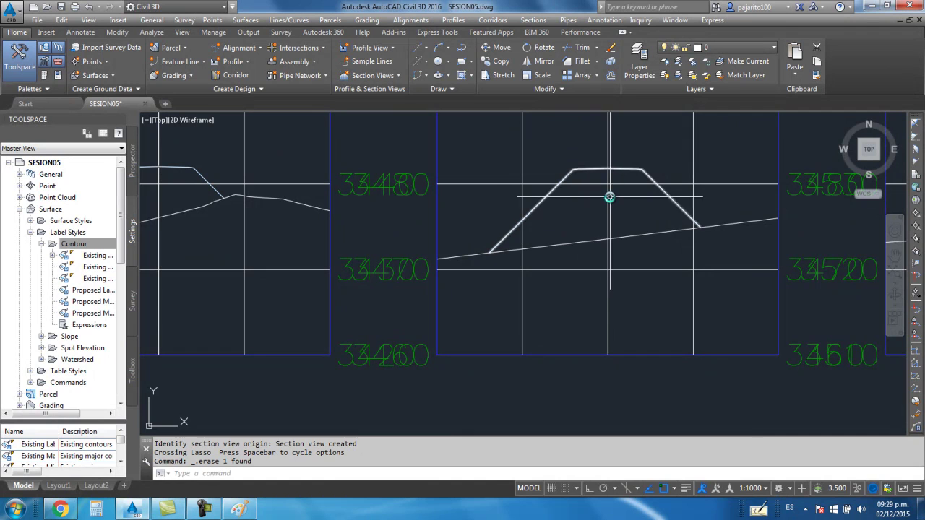
{"action": "scroll", "coordinate": [596, 242], "scroll_direction": "down", "scroll_amount": 2}
{"action": "scroll", "coordinate": [596, 242], "scroll_direction": "down", "scroll_amount": 3}
{"action": "scroll", "coordinate": [471, 268], "scroll_direction": "down", "scroll_amount": 1}
{"action": "scroll", "coordinate": [469, 217], "scroll_direction": "down", "scroll_amount": 1}
{"action": "scroll", "coordinate": [433, 318], "scroll_direction": "up", "scroll_amount": 1}
{"action": "scroll", "coordinate": [433, 289], "scroll_direction": "up", "scroll_amount": 2}
{"action": "scroll", "coordinate": [405, 336], "scroll_direction": "up", "scroll_amount": 2}
{"action": "scroll", "coordinate": [441, 231], "scroll_direction": "up", "scroll_amount": 2}
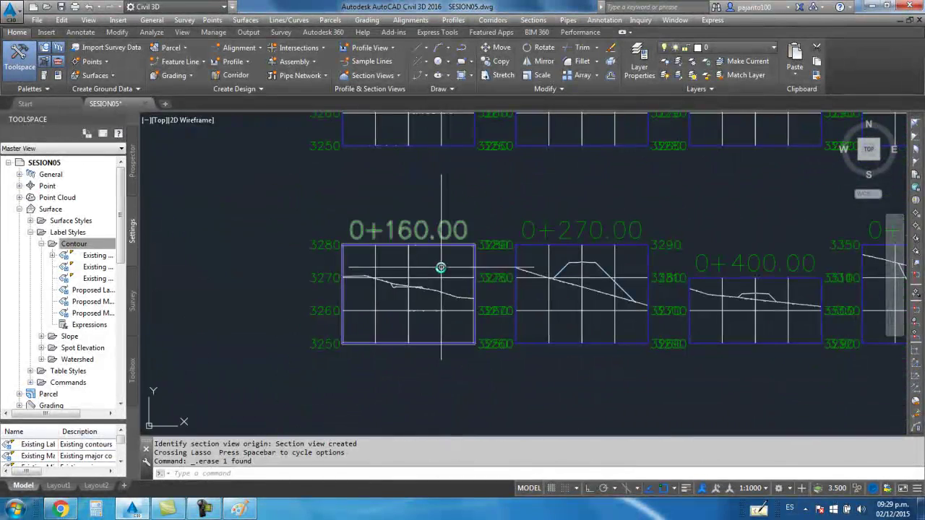
{"action": "scroll", "coordinate": [440, 265], "scroll_direction": "up", "scroll_amount": 2}
{"action": "scroll", "coordinate": [444, 260], "scroll_direction": "down", "scroll_amount": 3}
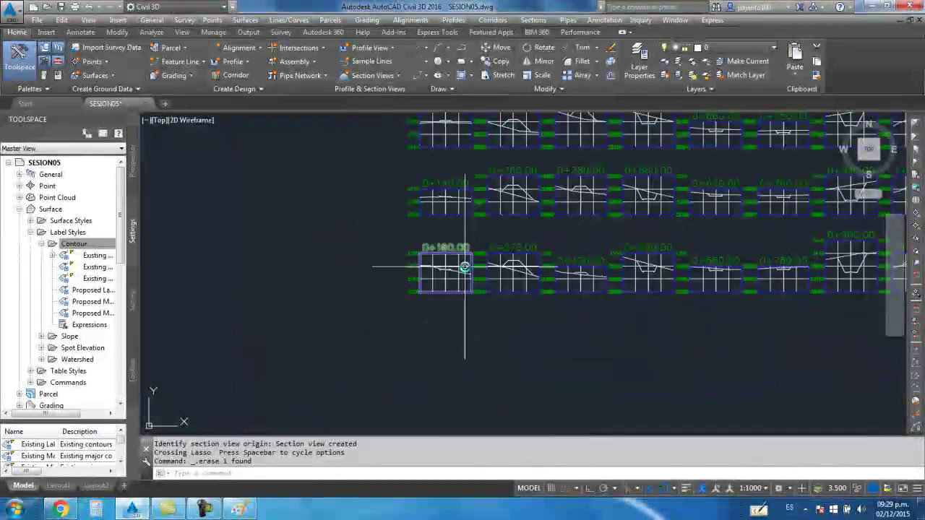
{"action": "scroll", "coordinate": [556, 242], "scroll_direction": "down", "scroll_amount": 2}
{"action": "scroll", "coordinate": [492, 278], "scroll_direction": "up", "scroll_amount": 2}
{"action": "scroll", "coordinate": [479, 244], "scroll_direction": "up", "scroll_amount": 2}
{"action": "middle_click_drag", "start_coordinate": [479, 243], "coordinate": [470, 293]}
{"action": "scroll", "coordinate": [468, 287], "scroll_direction": "up", "scroll_amount": 2}
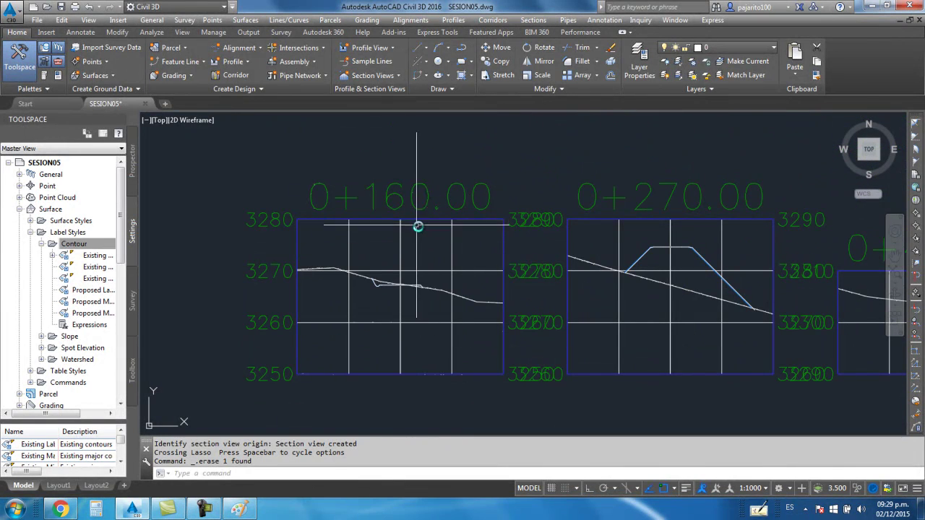
{"action": "left_click", "coordinate": [402, 205]}
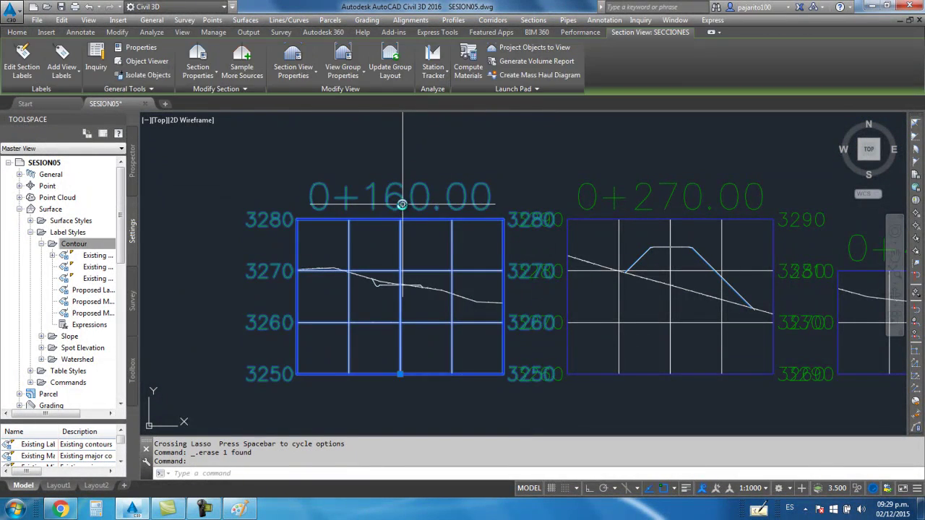
{"action": "scroll", "coordinate": [463, 217], "scroll_direction": "up", "scroll_amount": 4}
{"action": "scroll", "coordinate": [484, 208], "scroll_direction": "down", "scroll_amount": 5}
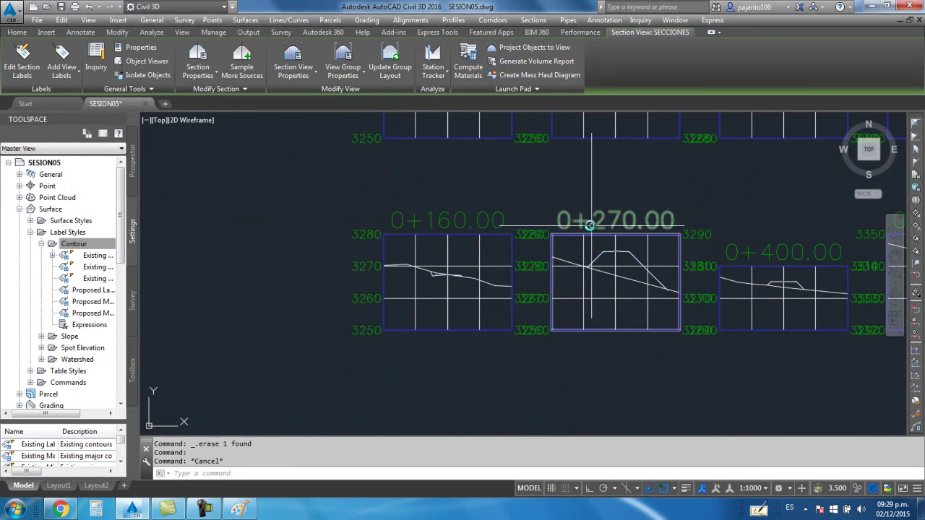
{"action": "key", "text": "Escape"}
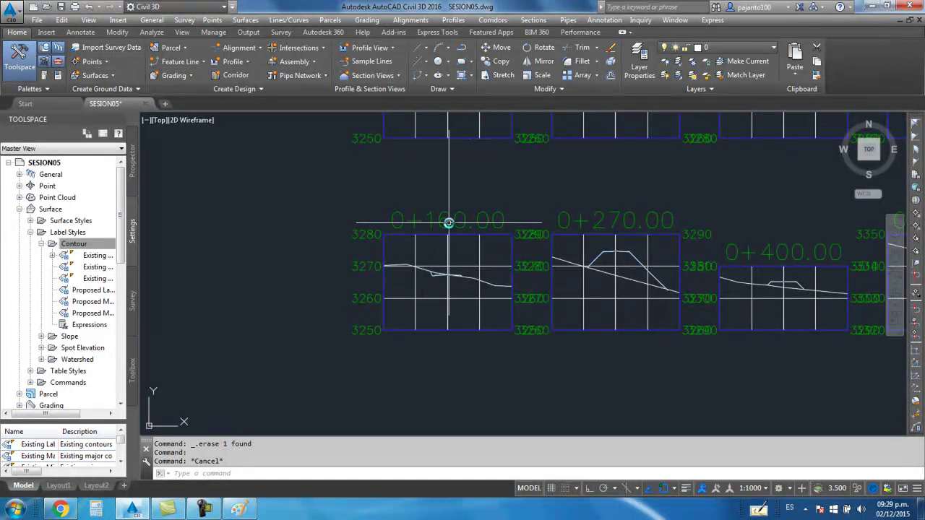
{"action": "left_click", "coordinate": [447, 220]}
{"action": "right_click", "coordinate": [451, 224]}
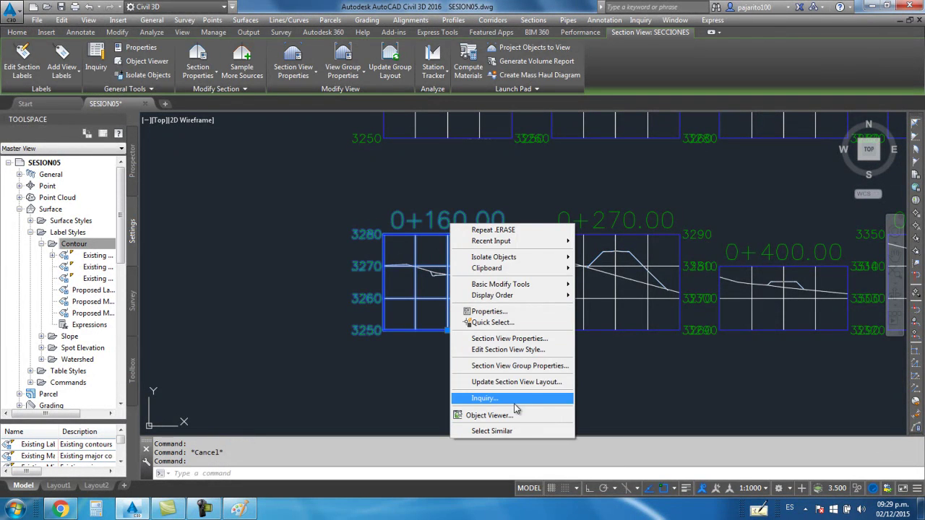
{"action": "left_click", "coordinate": [518, 366]}
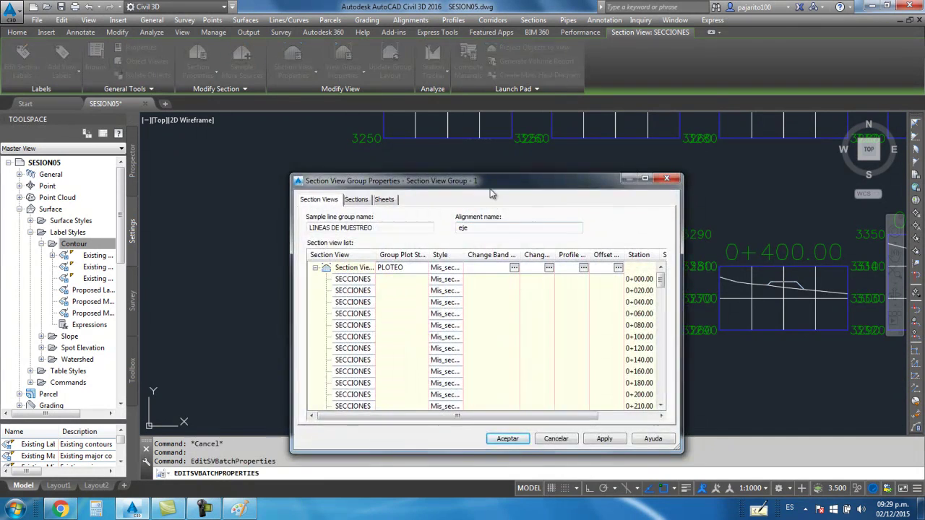
{"action": "left_click_drag", "start_coordinate": [490, 188], "coordinate": [614, 136]}
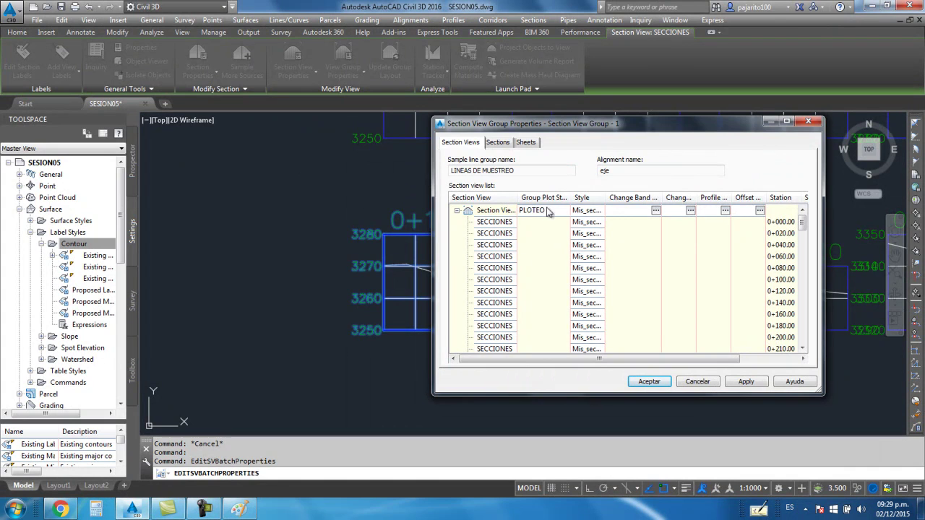
{"action": "left_click", "coordinate": [805, 122]}
{"action": "scroll", "coordinate": [415, 256], "scroll_direction": "up", "scroll_amount": 2}
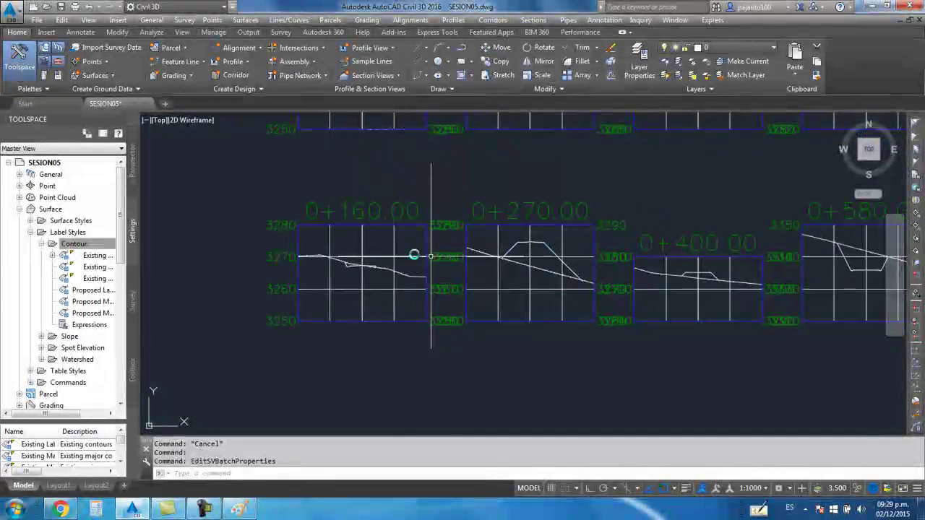
{"action": "scroll", "coordinate": [430, 255], "scroll_direction": "up", "scroll_amount": 2}
{"action": "scroll", "coordinate": [561, 260], "scroll_direction": "down", "scroll_amount": 2}
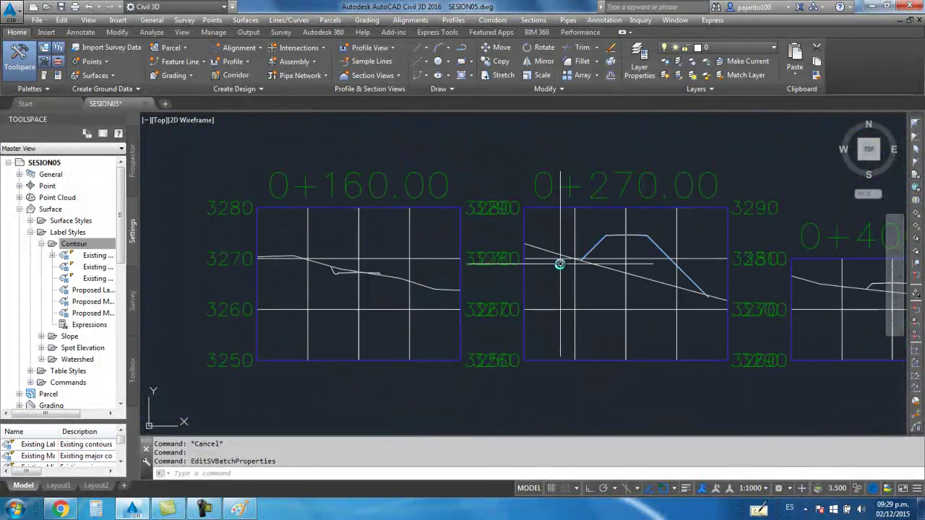
Step: From the 0+160 view's group properties, open the PLOTEO group plot style for editing
{"action": "left_click", "coordinate": [404, 210]}
{"action": "right_click", "coordinate": [408, 200]}
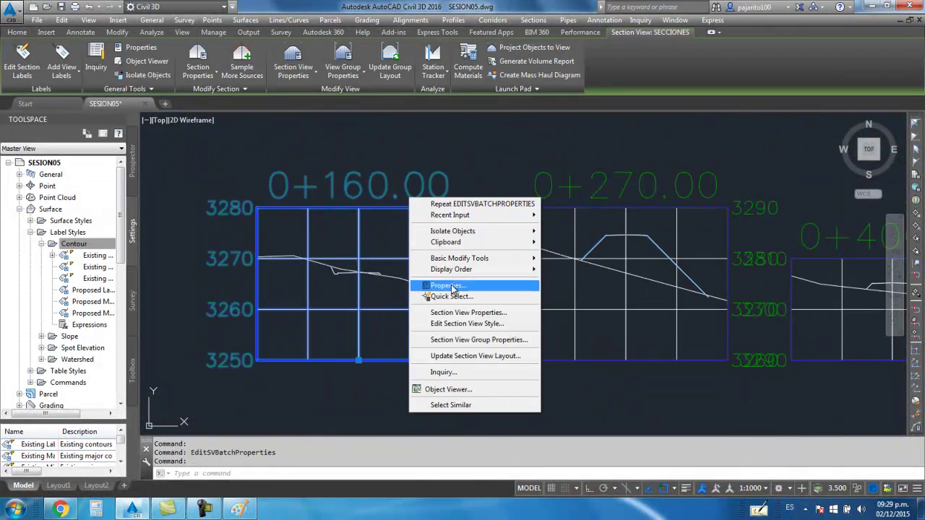
{"action": "left_click", "coordinate": [477, 339]}
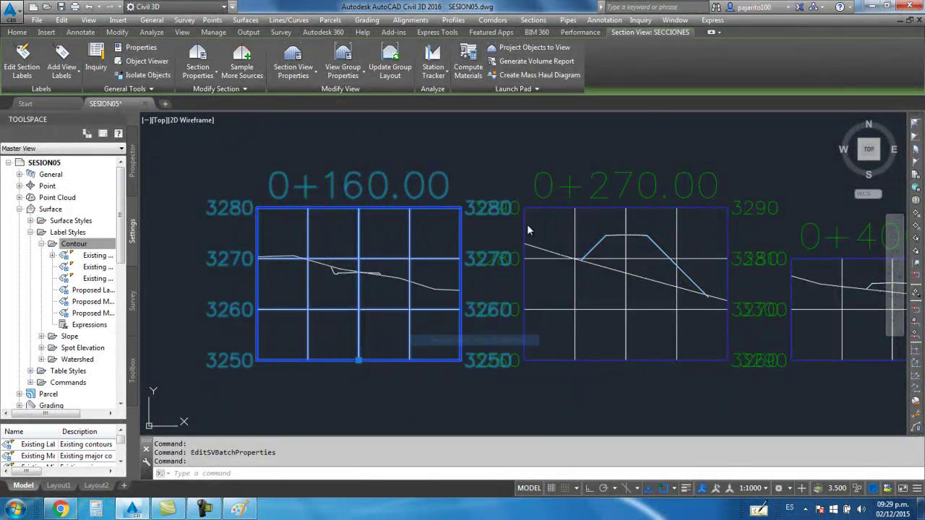
{"action": "left_click", "coordinate": [531, 210]}
{"action": "left_click", "coordinate": [564, 210]}
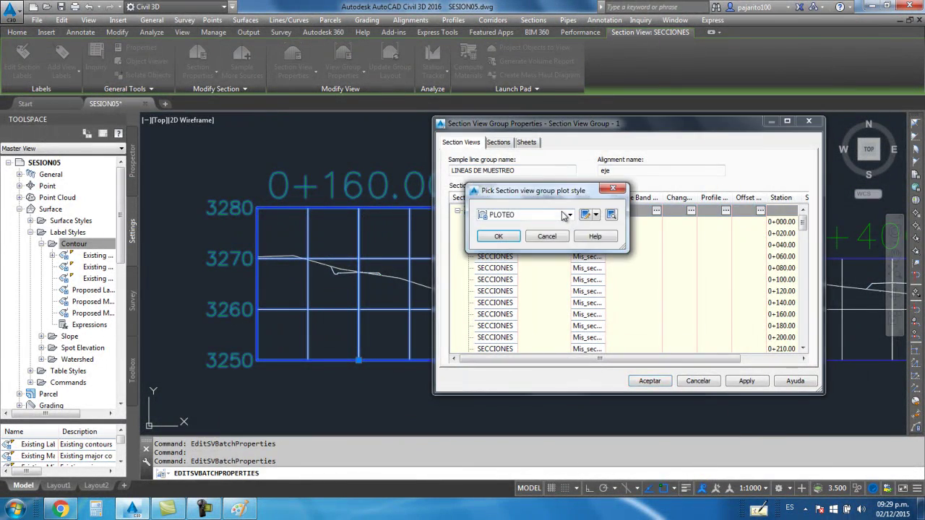
{"action": "left_click", "coordinate": [595, 216]}
{"action": "left_click", "coordinate": [623, 246]}
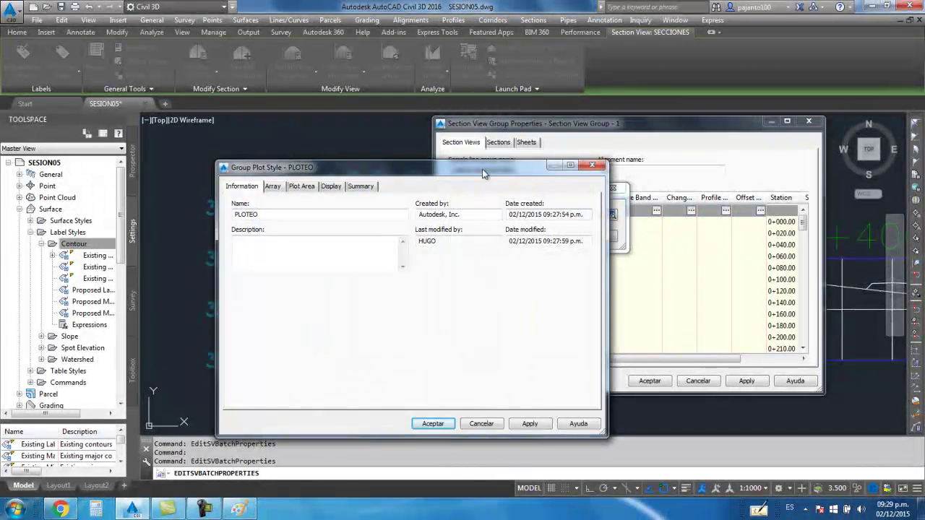
Step: Set the PLOTEO array start corner to Lower Left
{"action": "left_click", "coordinate": [504, 157]}
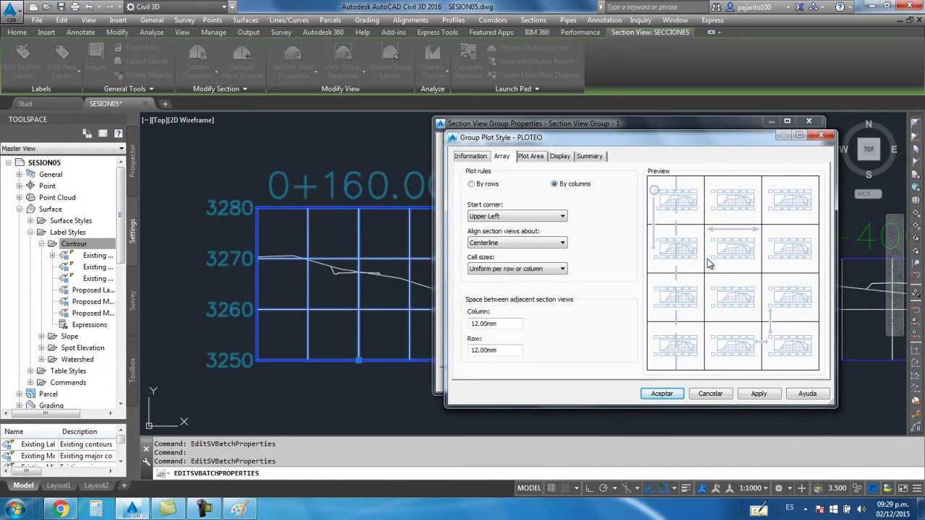
{"action": "left_click", "coordinate": [500, 221]}
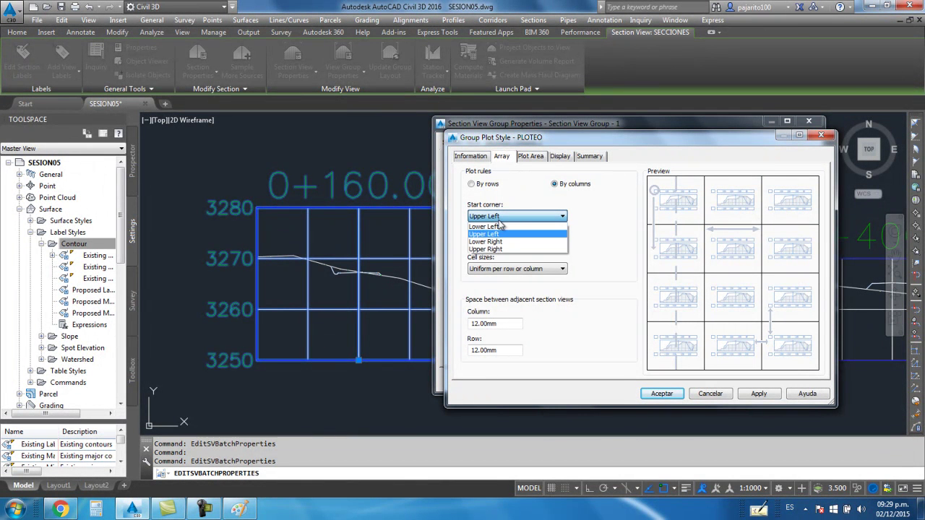
{"action": "left_click", "coordinate": [495, 228]}
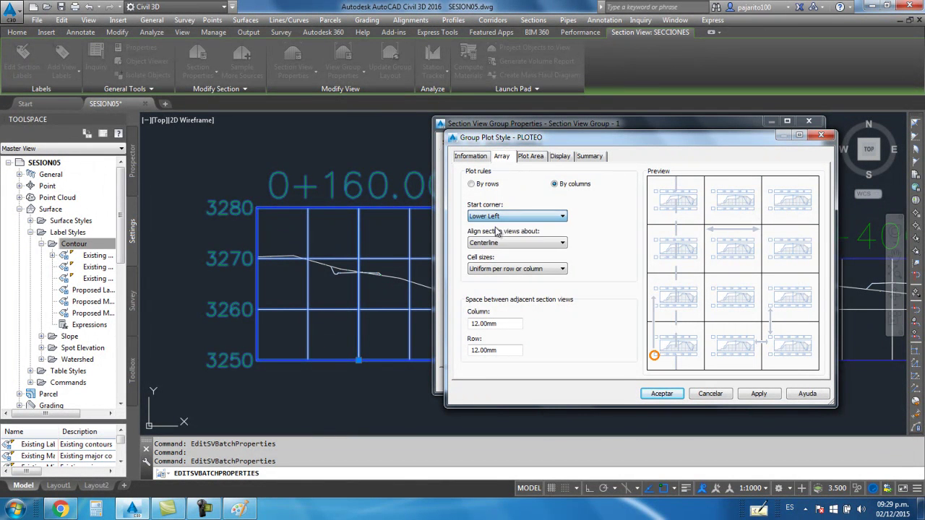
{"action": "left_click", "coordinate": [512, 216]}
{"action": "left_click", "coordinate": [497, 226]}
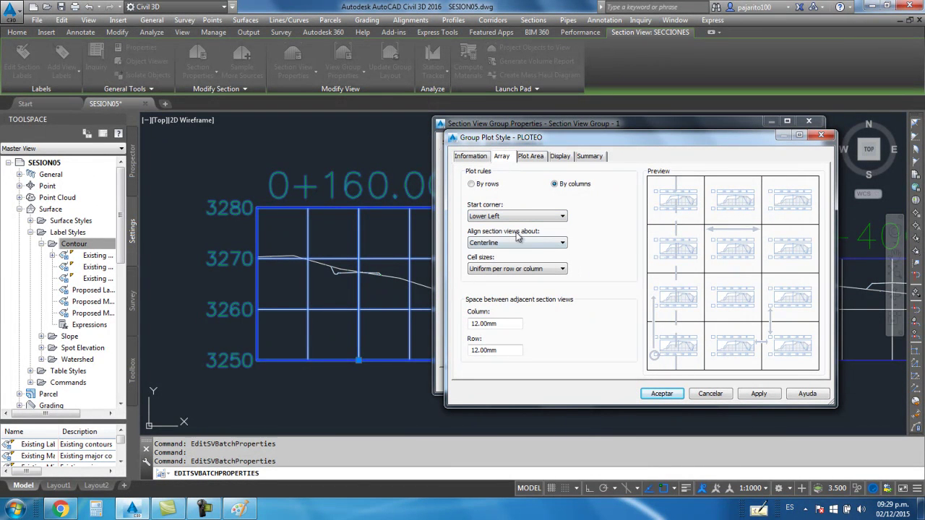
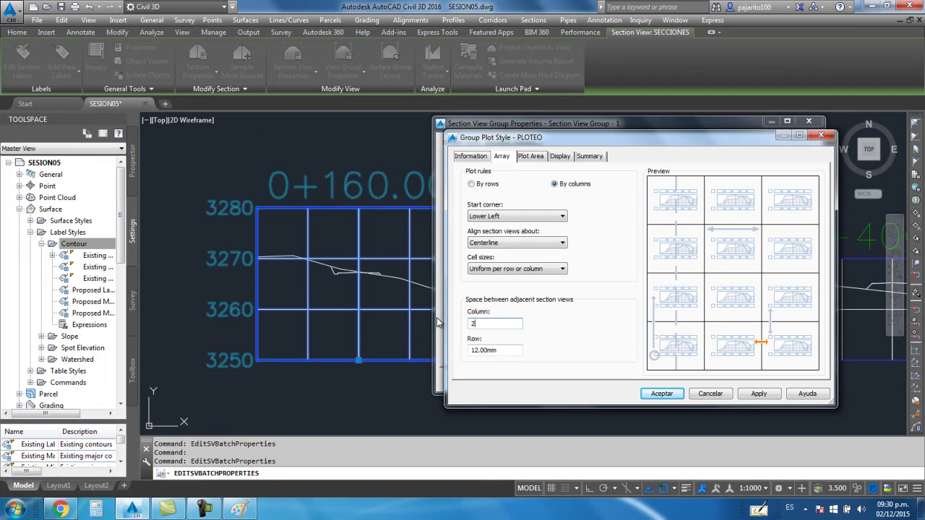
Step: Apply the PLOTEO group plot style to the section view group
{"action": "left_click", "coordinate": [662, 395]}
{"action": "left_click", "coordinate": [498, 236]}
{"action": "left_click", "coordinate": [649, 381]}
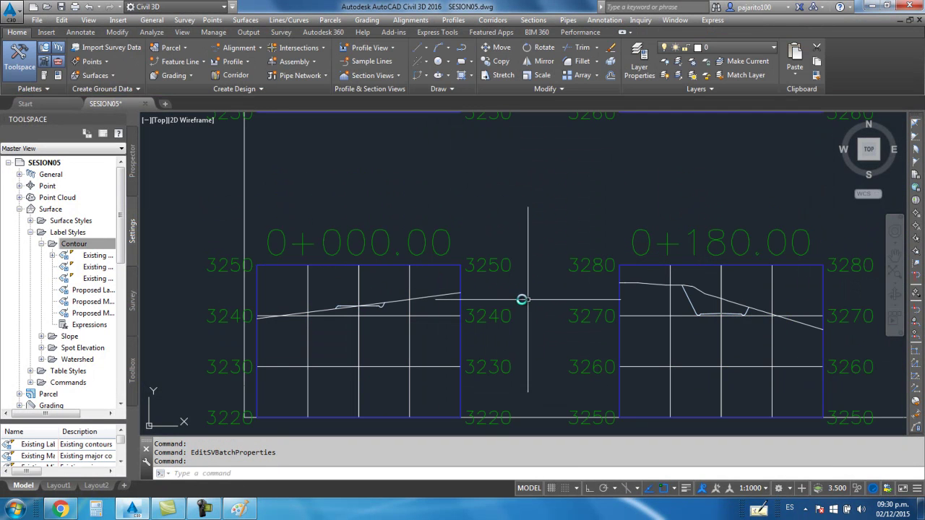
Step: Erase the left and right section sheet frames around the section views
{"action": "scroll", "coordinate": [519, 288], "scroll_direction": "down", "scroll_amount": 5}
{"action": "scroll", "coordinate": [592, 337], "scroll_direction": "down", "scroll_amount": 2}
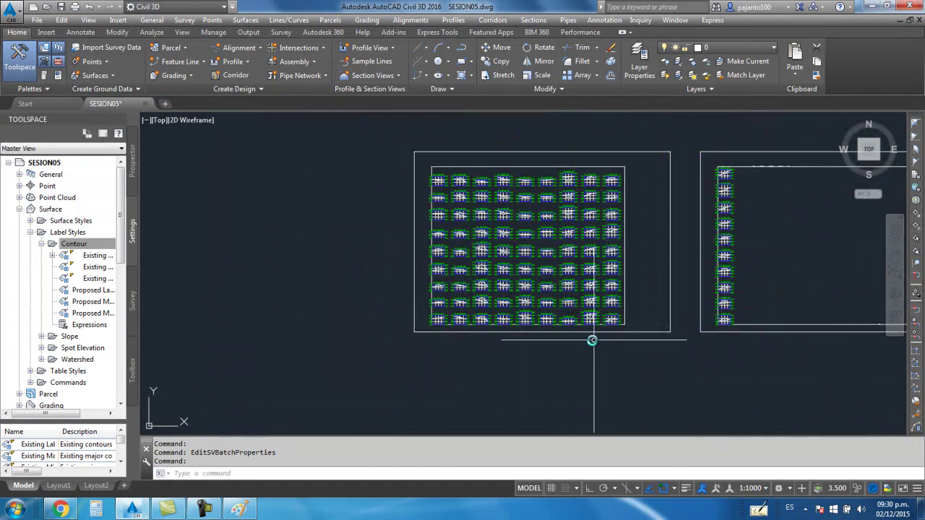
{"action": "scroll", "coordinate": [543, 273], "scroll_direction": "down", "scroll_amount": 1}
{"action": "left_click", "coordinate": [568, 246]}
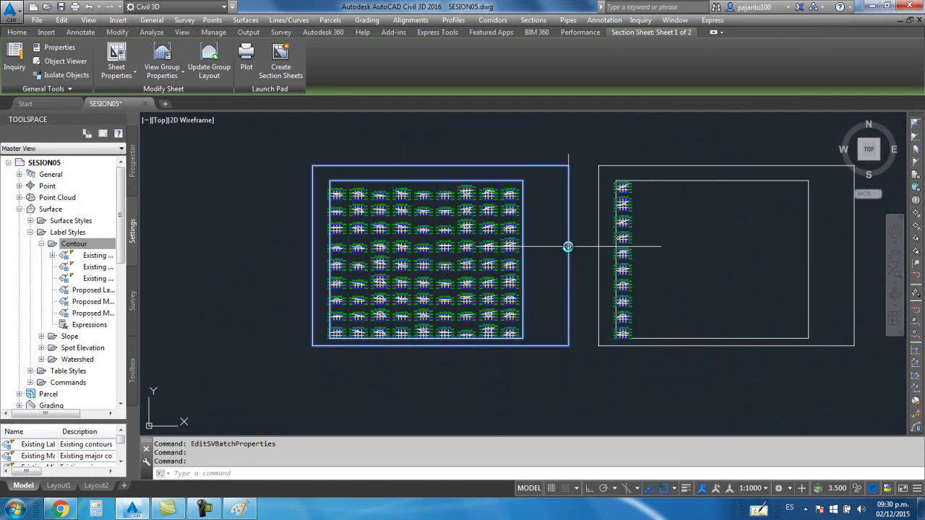
{"action": "key", "text": "Delete"}
{"action": "left_click", "coordinate": [599, 211]}
{"action": "key", "text": "Delete"}
{"action": "scroll", "coordinate": [462, 297], "scroll_direction": "down", "scroll_amount": 3}
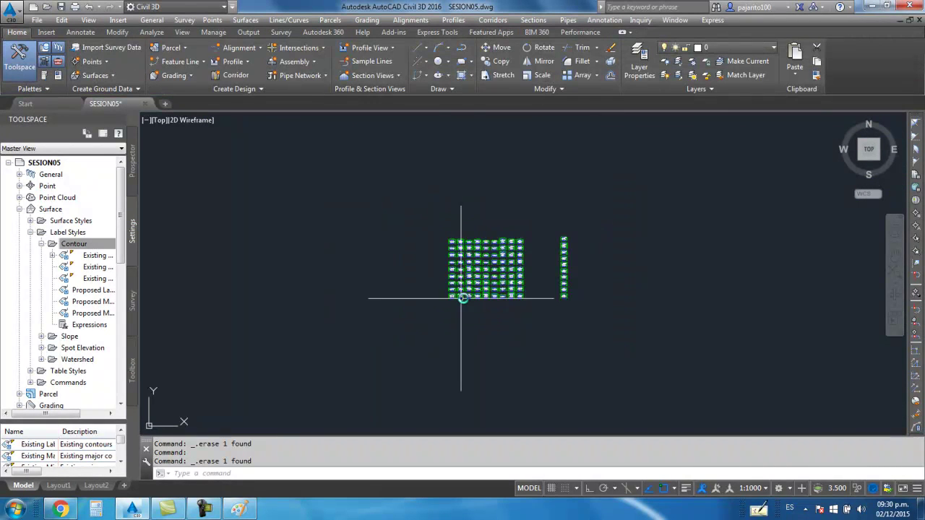
{"action": "scroll", "coordinate": [463, 298], "scroll_direction": "up", "scroll_amount": 5}
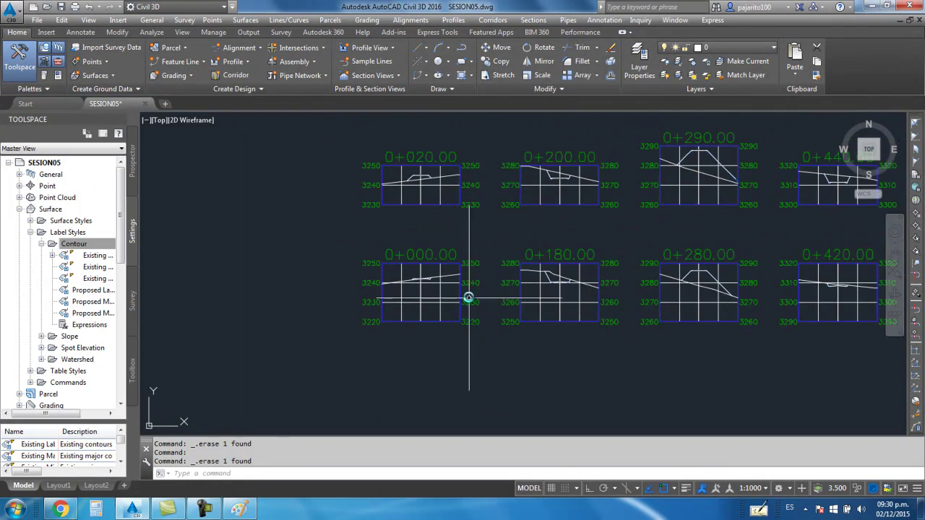
{"action": "scroll", "coordinate": [468, 298], "scroll_direction": "down", "scroll_amount": 1}
{"action": "scroll", "coordinate": [465, 271], "scroll_direction": "up", "scroll_amount": 3}
{"action": "scroll", "coordinate": [485, 296], "scroll_direction": "down", "scroll_amount": 3}
{"action": "scroll", "coordinate": [489, 301], "scroll_direction": "down", "scroll_amount": 2}
{"action": "scroll", "coordinate": [489, 301], "scroll_direction": "down", "scroll_amount": 1}
{"action": "scroll", "coordinate": [490, 300], "scroll_direction": "up", "scroll_amount": 2}
{"action": "scroll", "coordinate": [423, 304], "scroll_direction": "up", "scroll_amount": 3}
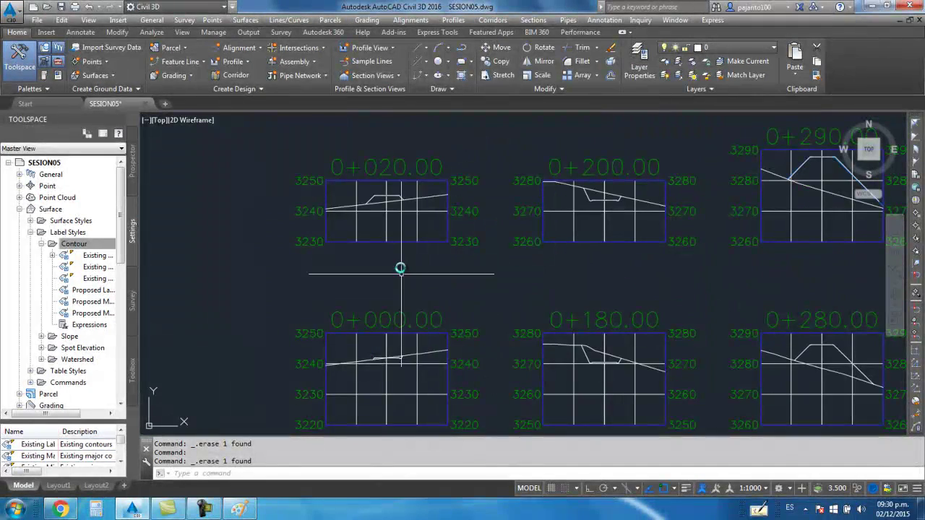
{"action": "left_click", "coordinate": [419, 318]}
Step: Change the PLOTEO plot style row spacing from 12.00mm to 10 and apply it to the group
{"action": "right_click", "coordinate": [419, 318]}
{"action": "left_click", "coordinate": [463, 244]}
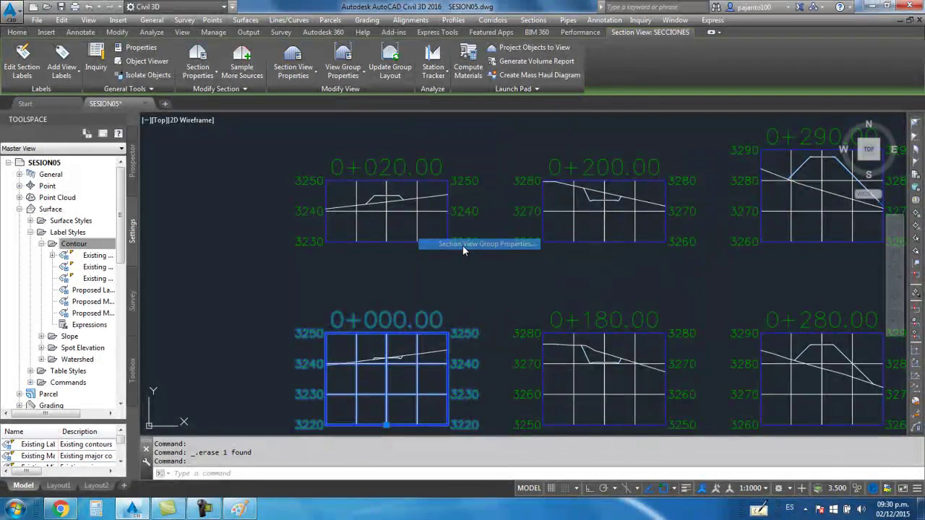
{"action": "left_click", "coordinate": [540, 210]}
{"action": "left_click", "coordinate": [594, 215]}
{"action": "left_click", "coordinate": [607, 259]}
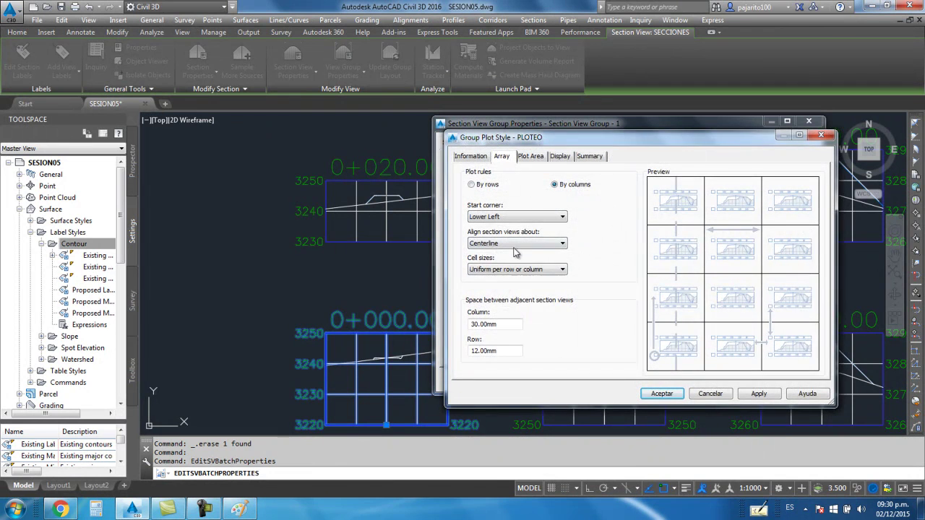
{"action": "double_click", "coordinate": [474, 351]}
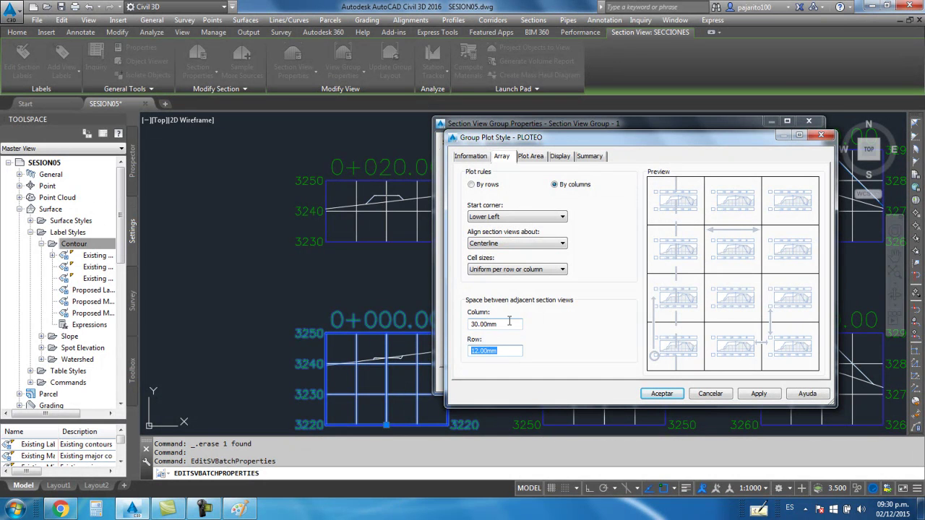
{"action": "double_click", "coordinate": [472, 351]}
{"action": "type", "text": "10"}
{"action": "left_click", "coordinate": [663, 395]}
{"action": "left_click", "coordinate": [519, 238]}
{"action": "left_click", "coordinate": [648, 379]}
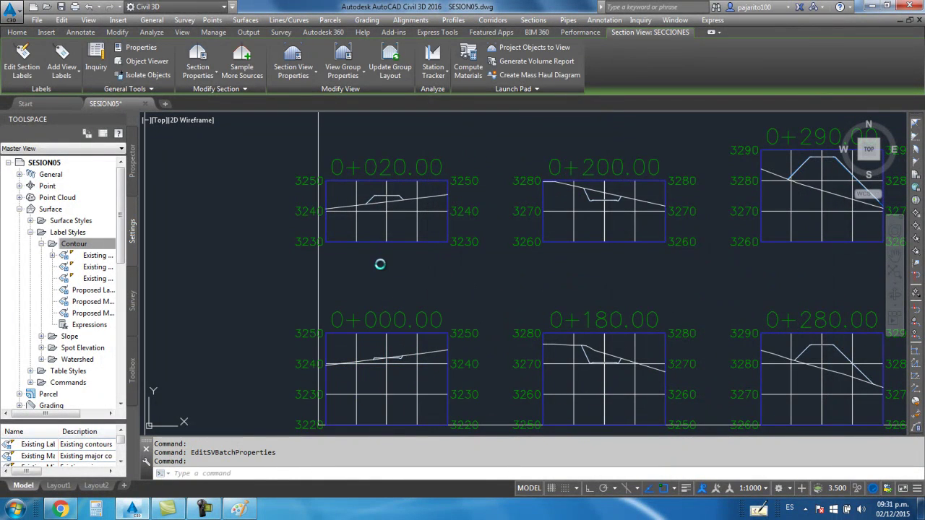
Step: Window-select and erase the regenerated left and right section sheet frames
{"action": "scroll", "coordinate": [376, 264], "scroll_direction": "down", "scroll_amount": 5}
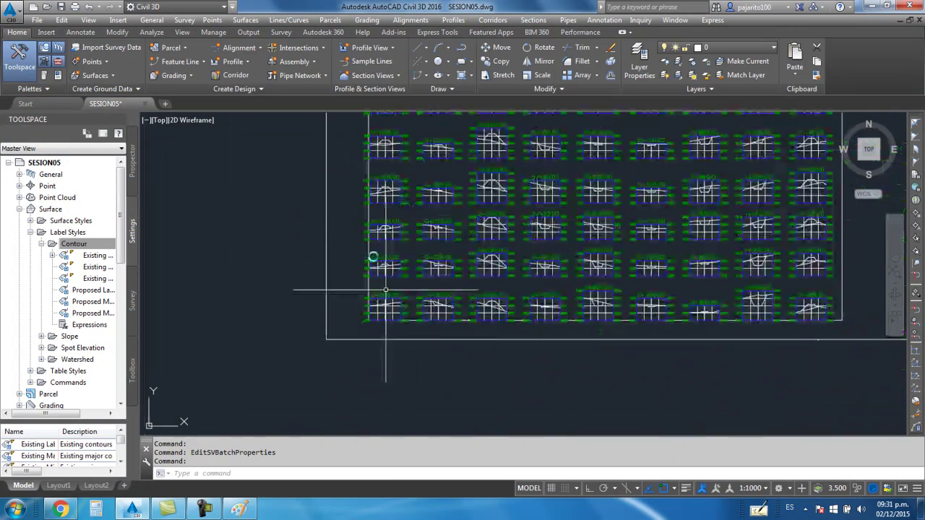
{"action": "left_click", "coordinate": [373, 209]}
{"action": "left_click", "coordinate": [310, 210]}
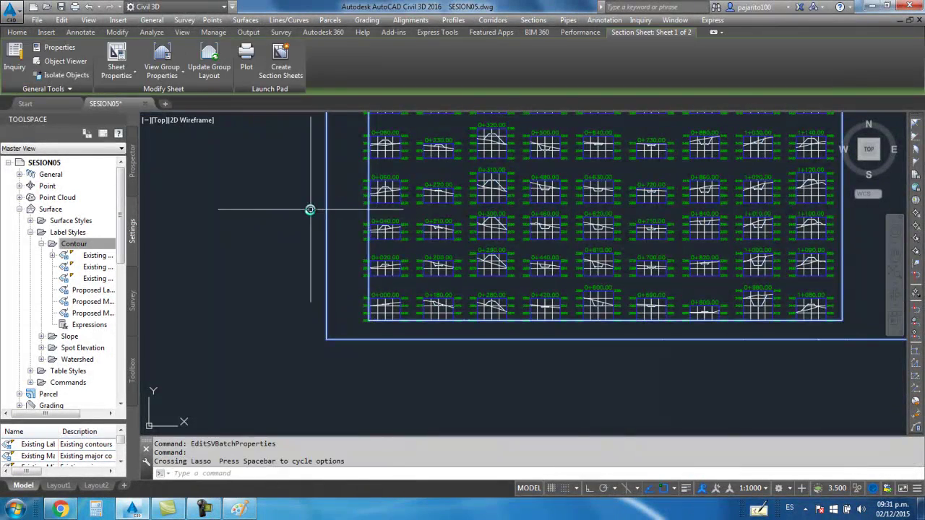
{"action": "key", "text": "Delete"}
{"action": "scroll", "coordinate": [440, 291], "scroll_direction": "down", "scroll_amount": 3}
{"action": "scroll", "coordinate": [541, 252], "scroll_direction": "down", "scroll_amount": 3}
{"action": "left_click", "coordinate": [629, 128]}
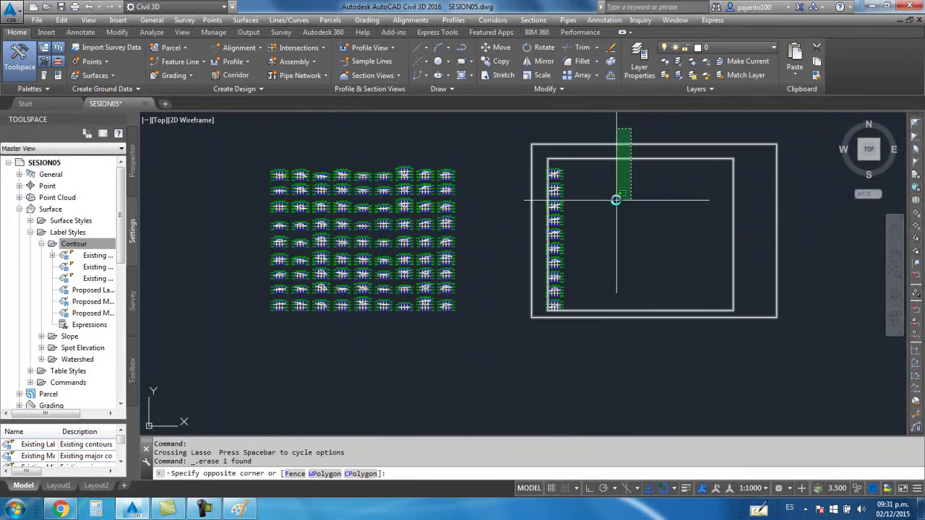
{"action": "left_click", "coordinate": [616, 199]}
{"action": "key", "text": "Delete"}
{"action": "scroll", "coordinate": [553, 209], "scroll_direction": "up", "scroll_amount": 5}
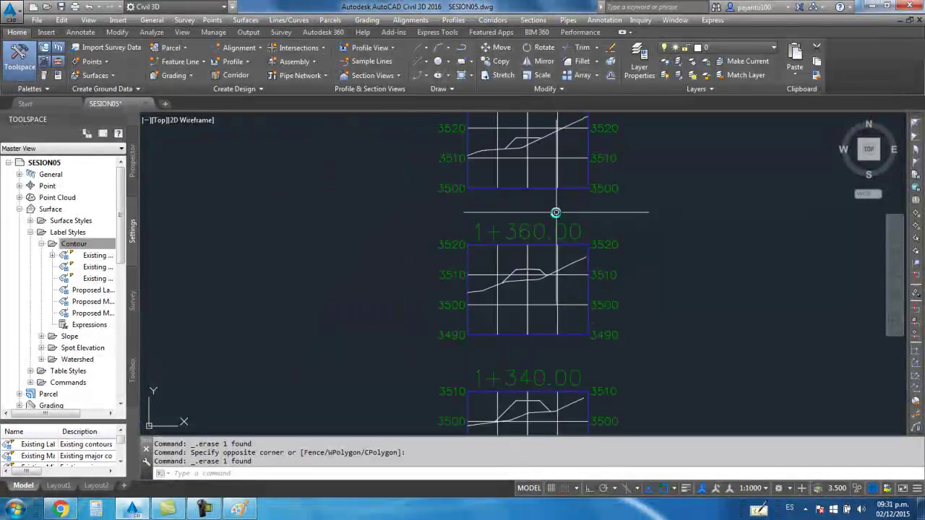
{"action": "scroll", "coordinate": [354, 275], "scroll_direction": "down", "scroll_amount": 5}
{"action": "scroll", "coordinate": [340, 253], "scroll_direction": "up", "scroll_amount": 3}
{"action": "scroll", "coordinate": [305, 320], "scroll_direction": "up", "scroll_amount": 2}
{"action": "scroll", "coordinate": [331, 324], "scroll_direction": "up", "scroll_amount": 3}
{"action": "scroll", "coordinate": [386, 248], "scroll_direction": "up", "scroll_amount": 2}
{"action": "scroll", "coordinate": [386, 233], "scroll_direction": "up", "scroll_amount": 3}
{"action": "scroll", "coordinate": [398, 256], "scroll_direction": "down", "scroll_amount": 3}
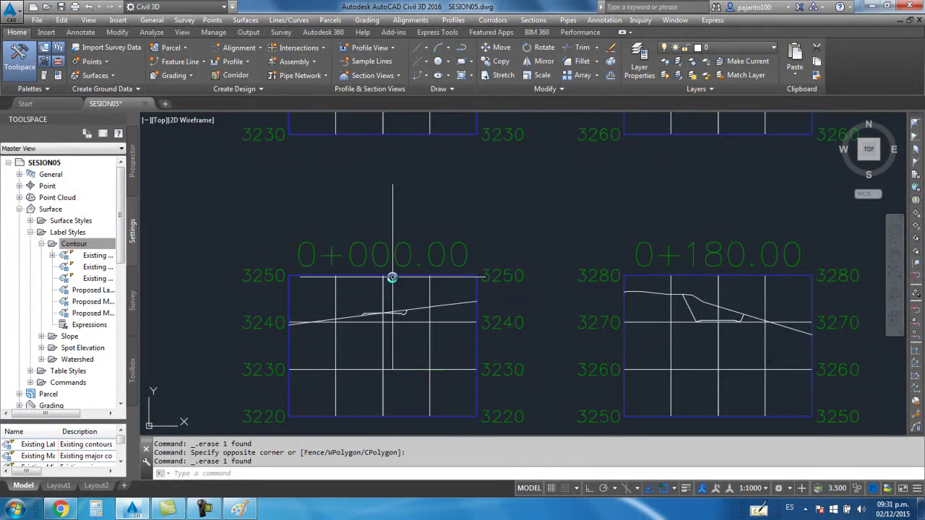
{"action": "middle_click_drag", "start_coordinate": [392, 277], "coordinate": [382, 248]}
{"action": "middle_click_drag", "start_coordinate": [386, 381], "coordinate": [403, 335]}
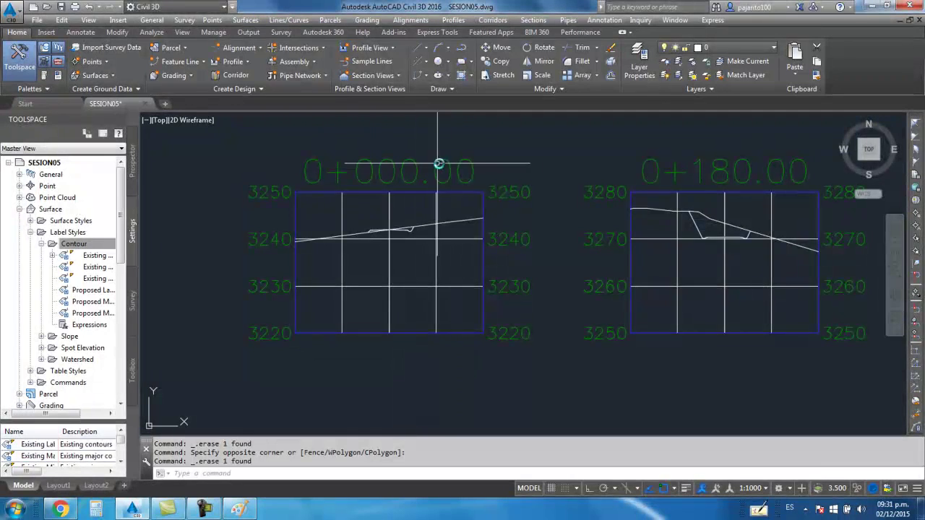
Step: Open Section View Group Properties for the 0+000.00 view and inspect the view style rows
{"action": "left_click", "coordinate": [417, 184]}
{"action": "right_click", "coordinate": [417, 184]}
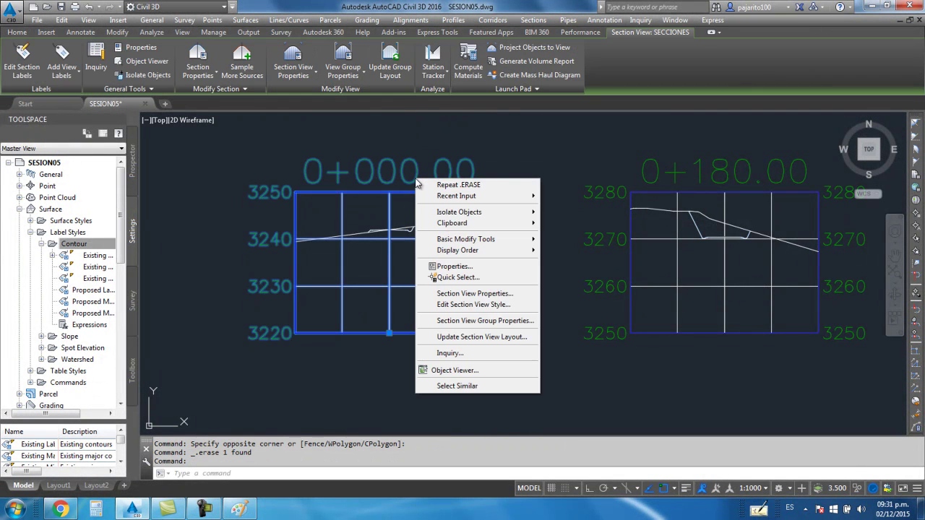
{"action": "left_click", "coordinate": [467, 320]}
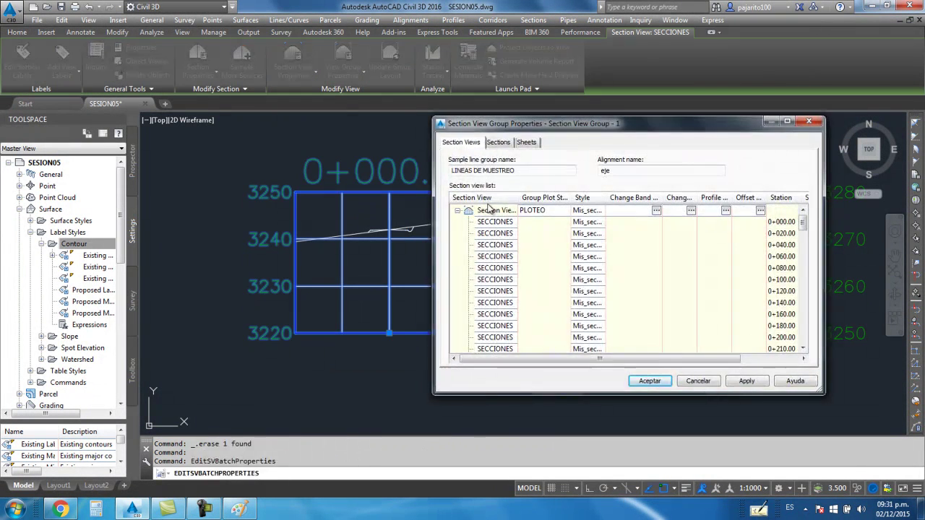
{"action": "double_click", "coordinate": [620, 198]}
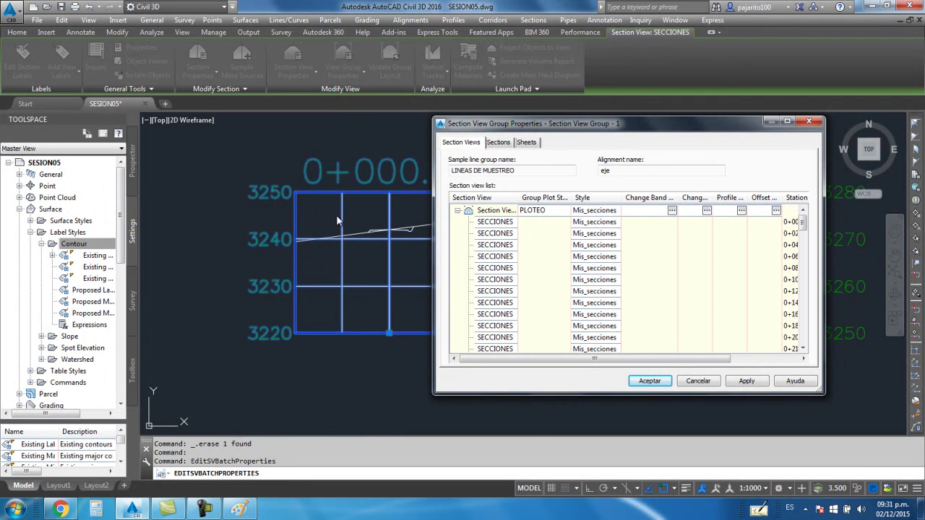
{"action": "left_click", "coordinate": [595, 209]}
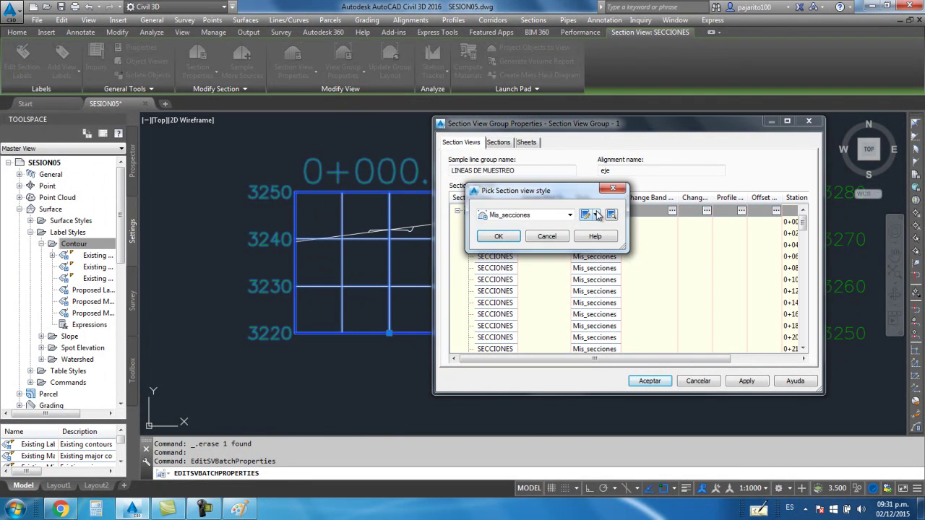
{"action": "key", "text": "Return"}
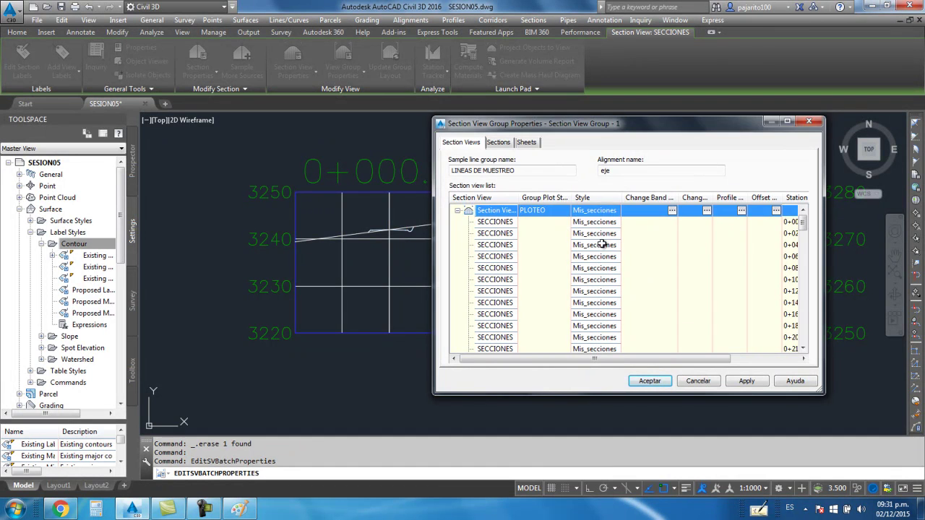
{"action": "left_click", "coordinate": [602, 245]}
{"action": "key", "text": "Return"}
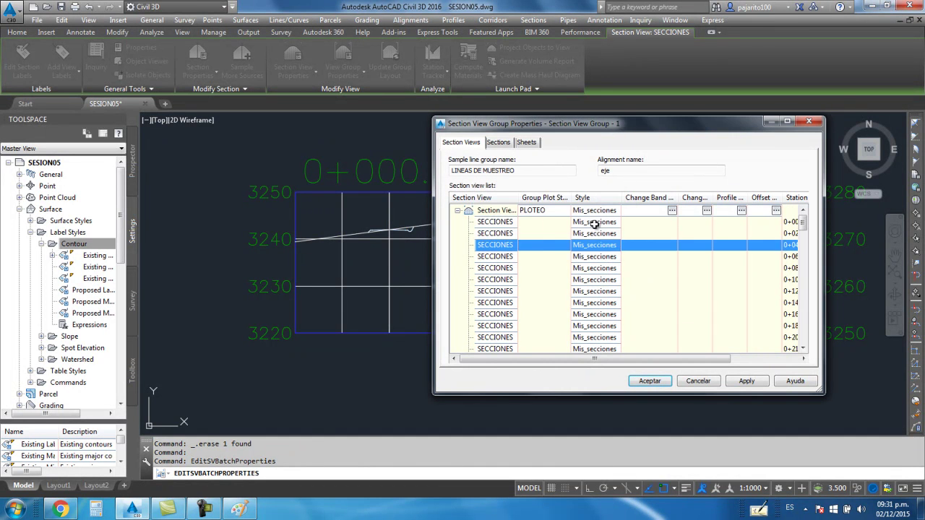
{"action": "left_click", "coordinate": [594, 223]}
{"action": "key", "text": "Return"}
Step: Open the Mis_secciones style editor at its Title Annotation settings
{"action": "left_click", "coordinate": [605, 221]}
{"action": "left_click", "coordinate": [597, 215]}
{"action": "left_click", "coordinate": [614, 250]}
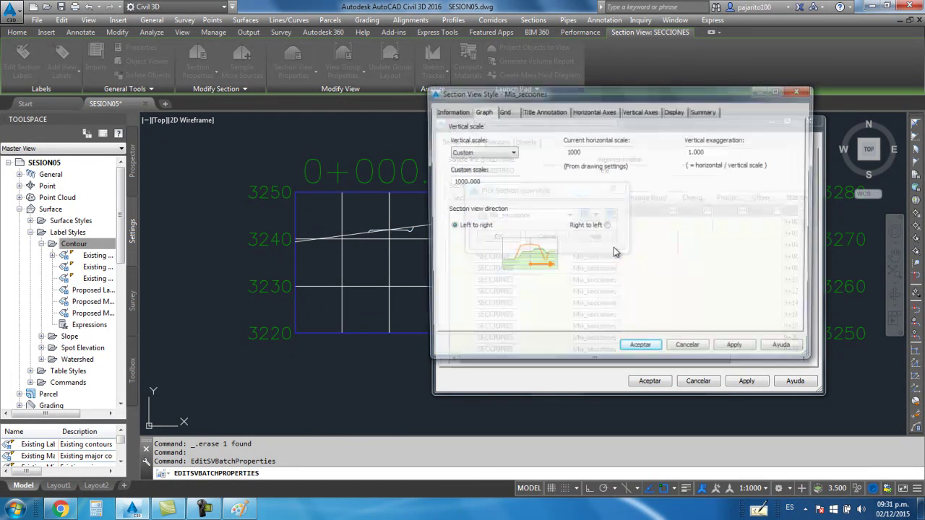
{"action": "left_click", "coordinate": [466, 112]}
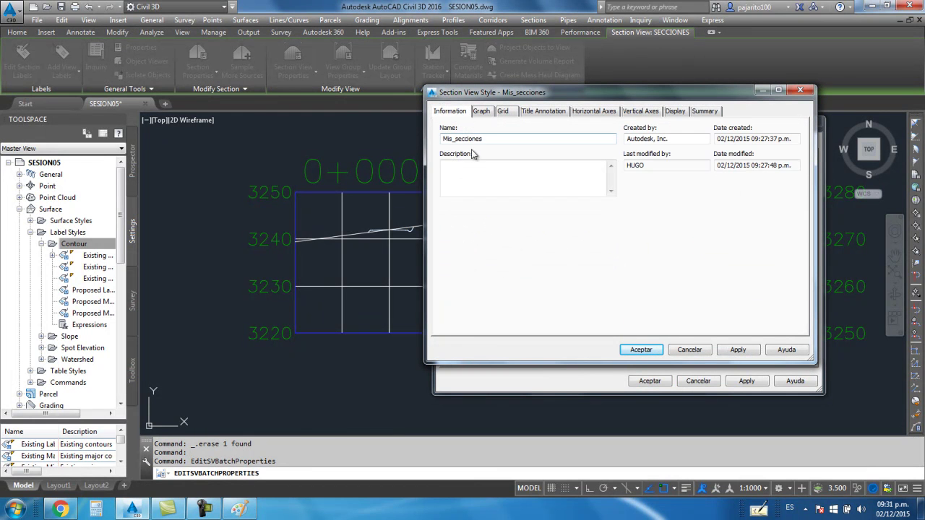
{"action": "left_click", "coordinate": [482, 112]}
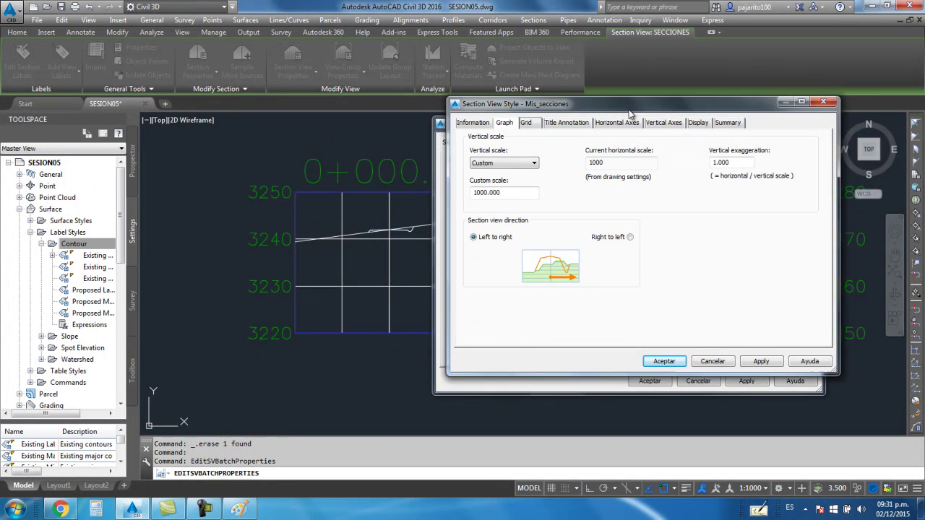
{"action": "left_click_drag", "start_coordinate": [591, 98], "coordinate": [636, 114]}
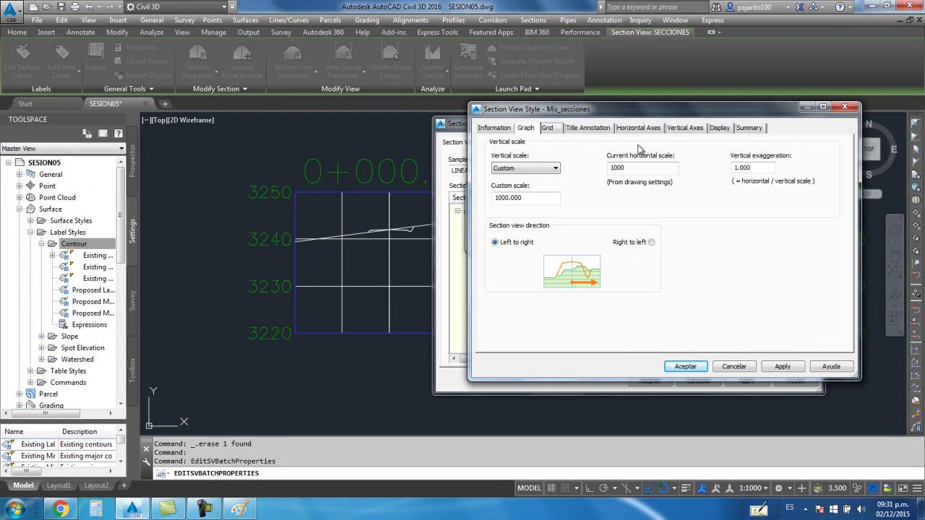
{"action": "left_click", "coordinate": [592, 131]}
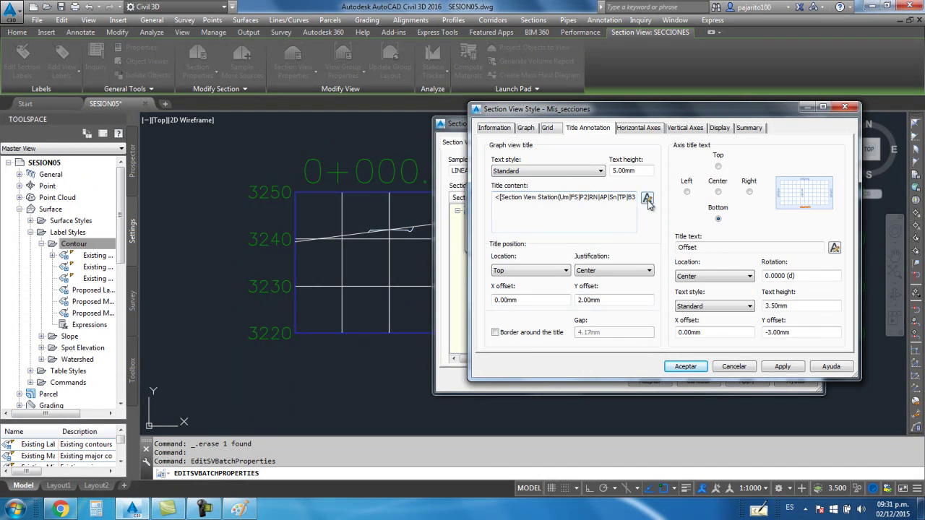
Step: Set the title station precision to 1 so stations show without decimals, and apply
{"action": "left_click", "coordinate": [648, 199]}
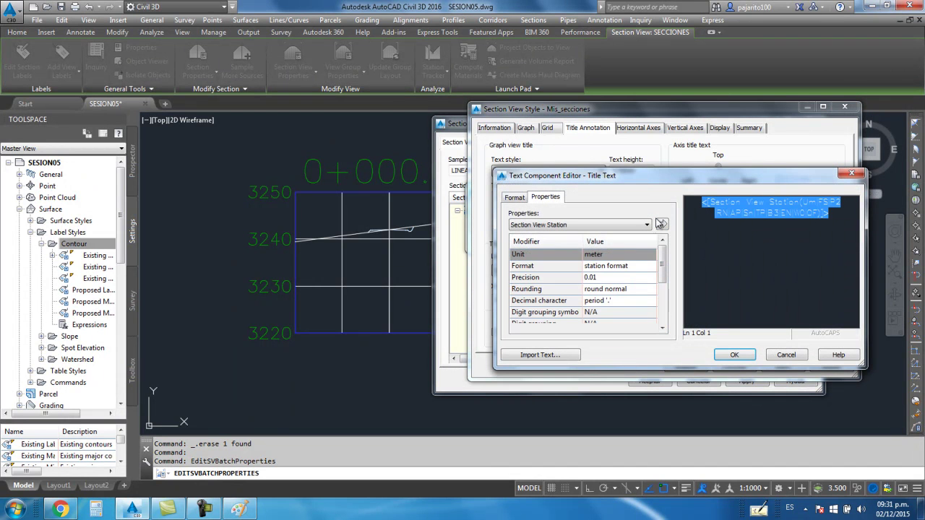
{"action": "left_click", "coordinate": [600, 277]}
{"action": "left_click", "coordinate": [600, 277]}
{"action": "left_click", "coordinate": [600, 286]}
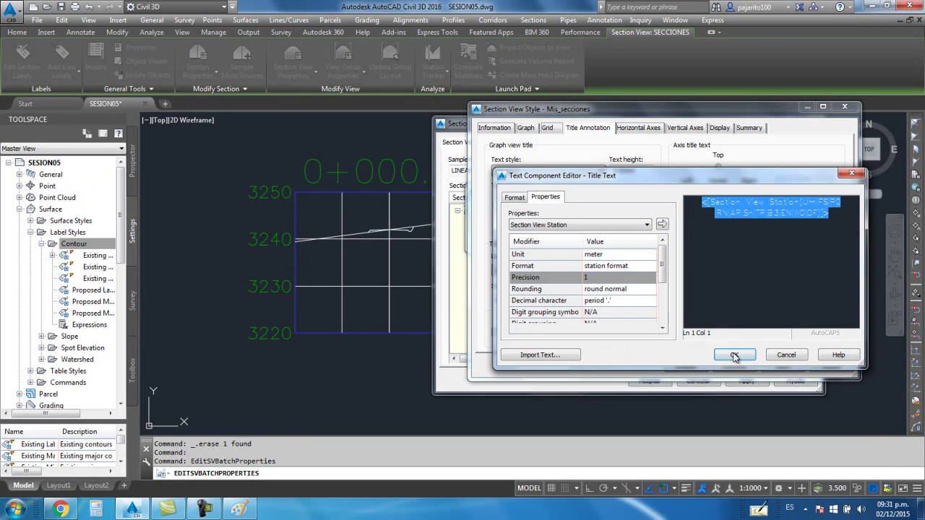
{"action": "left_click", "coordinate": [733, 354]}
{"action": "left_click", "coordinate": [668, 369]}
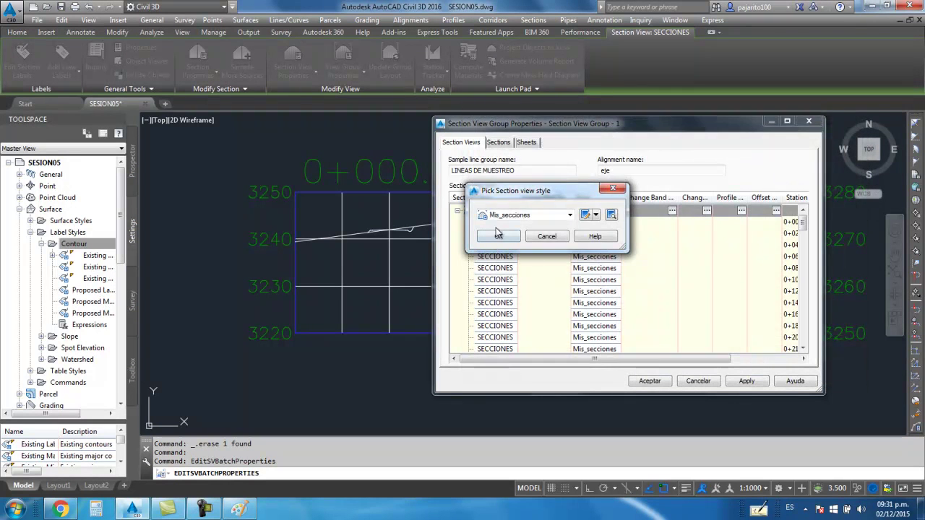
{"action": "left_click", "coordinate": [503, 239]}
{"action": "left_click", "coordinate": [651, 382]}
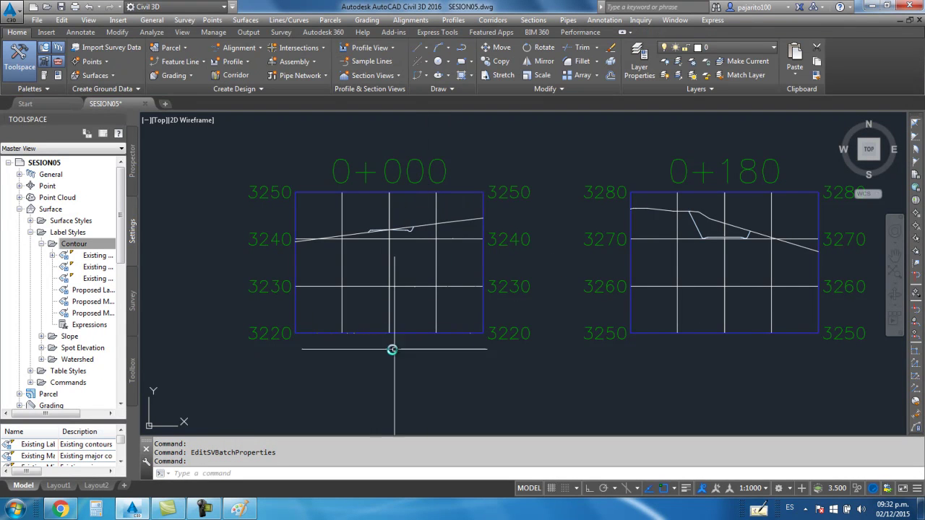
Step: Set the Mis_secciones title annotation location to Bottom for all section views
{"action": "left_click", "coordinate": [424, 178]}
{"action": "right_click", "coordinate": [423, 179]}
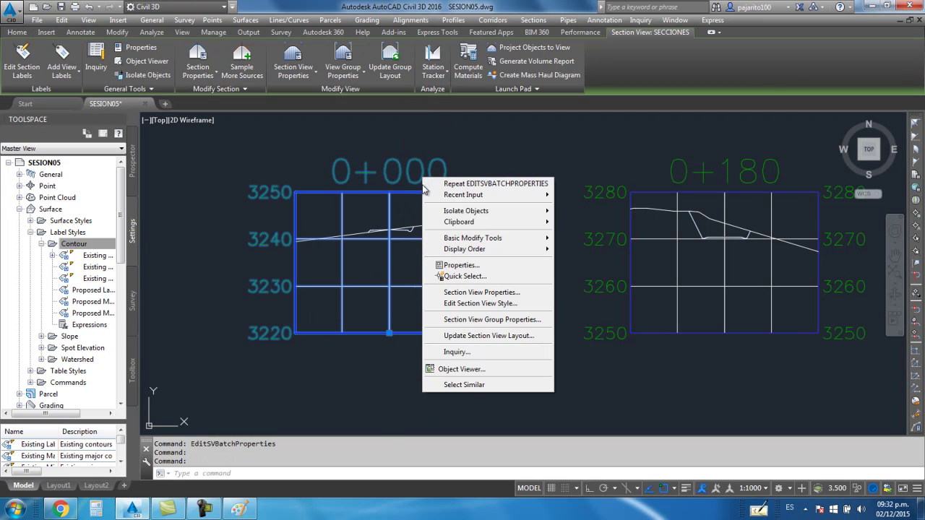
{"action": "left_click", "coordinate": [474, 320]}
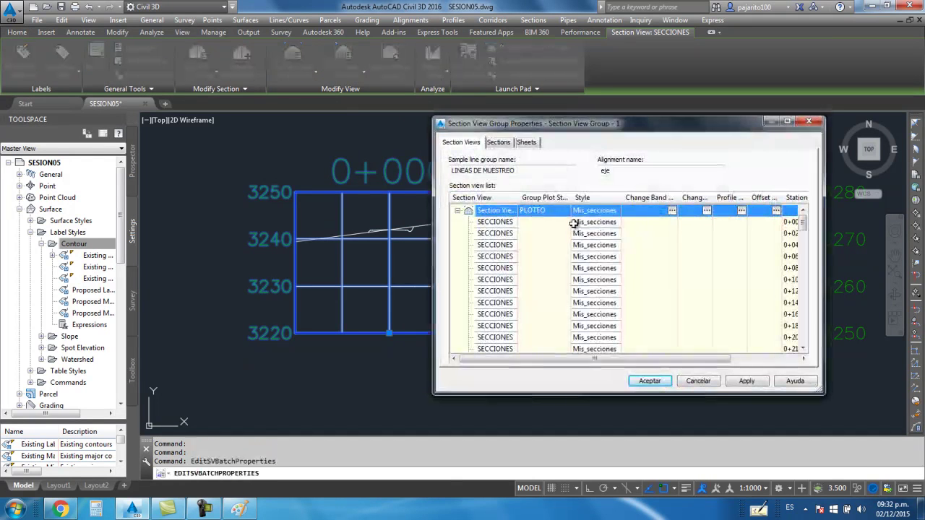
{"action": "left_click", "coordinate": [620, 210]}
{"action": "left_click", "coordinate": [597, 215]}
{"action": "left_click", "coordinate": [604, 253]}
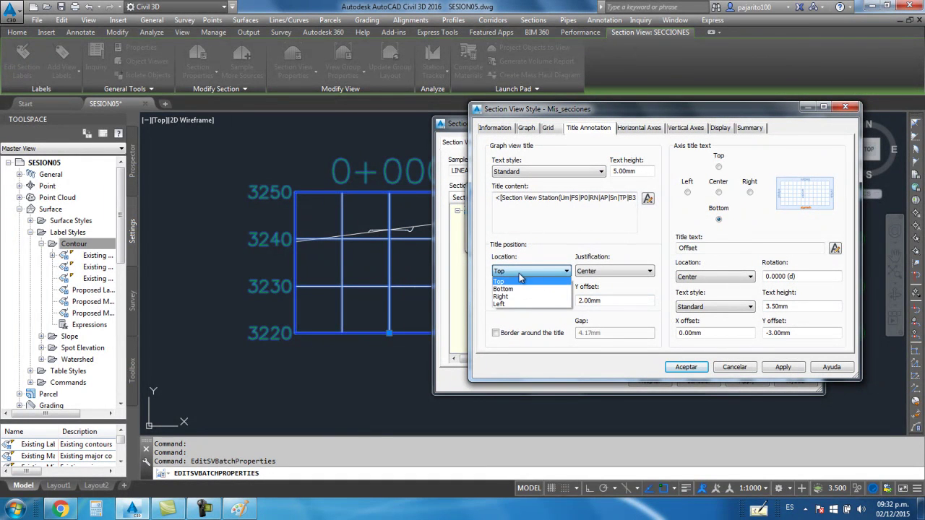
{"action": "left_click", "coordinate": [514, 288]}
{"action": "left_click", "coordinate": [685, 367]}
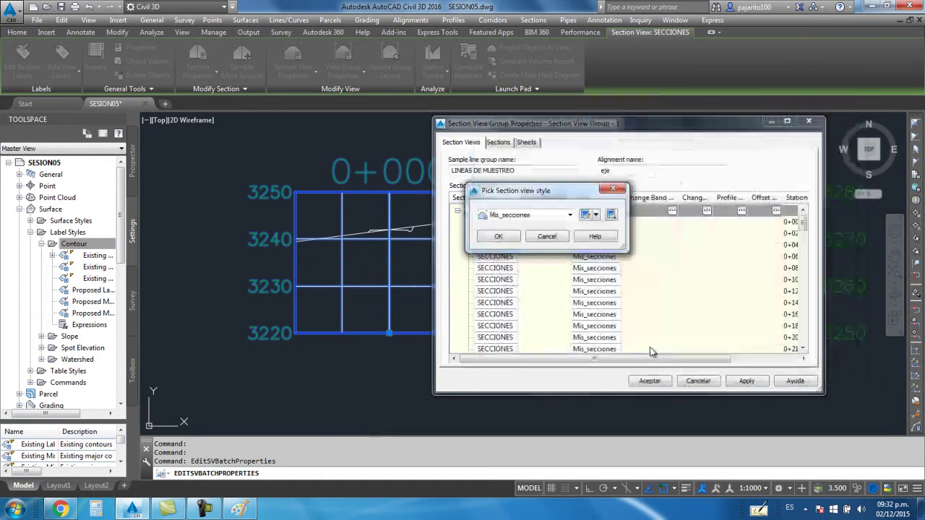
{"action": "key", "text": "Return"}
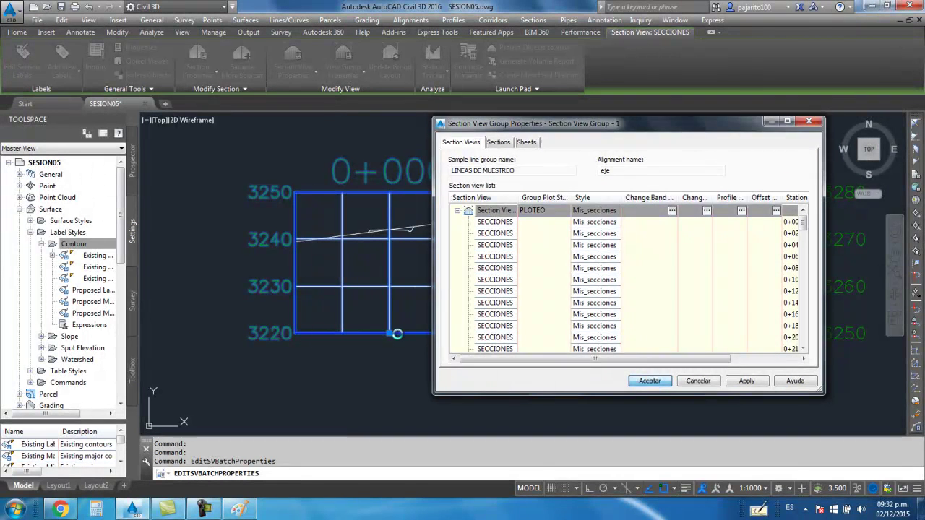
{"action": "key", "text": "Return"}
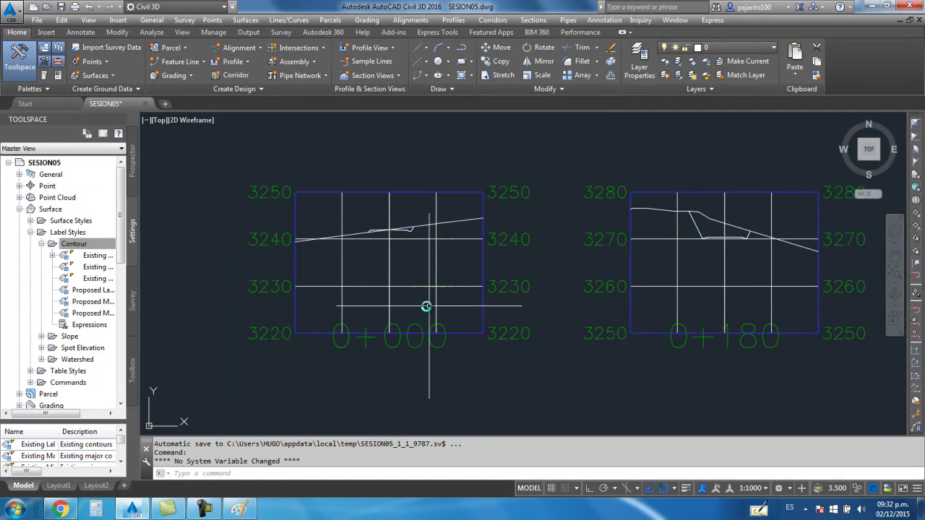
Step: Shrink the Mis_secciones title text and give it an 8mm Y offset inside the grids
{"action": "left_click", "coordinate": [431, 347]}
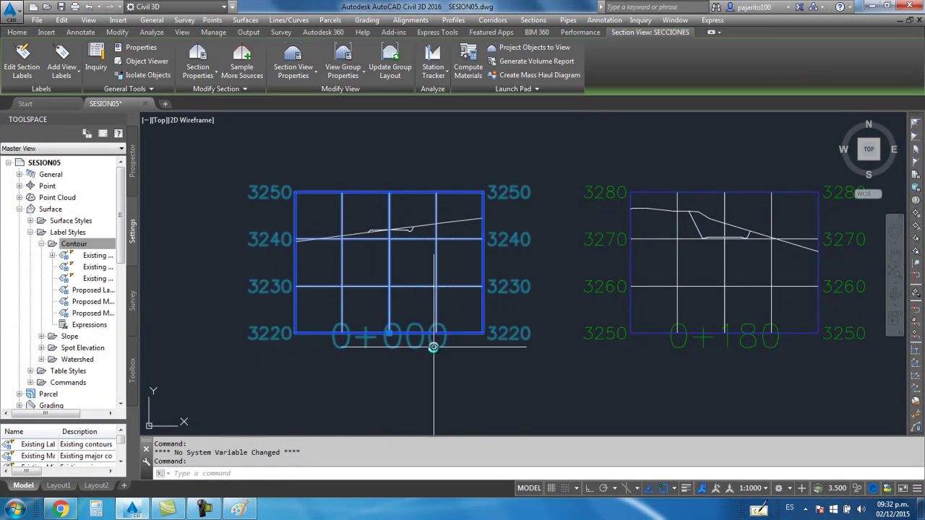
{"action": "right_click", "coordinate": [433, 348]}
{"action": "left_click", "coordinate": [474, 279]}
{"action": "left_click", "coordinate": [595, 210]}
{"action": "left_click", "coordinate": [596, 214]}
{"action": "left_click", "coordinate": [601, 253]}
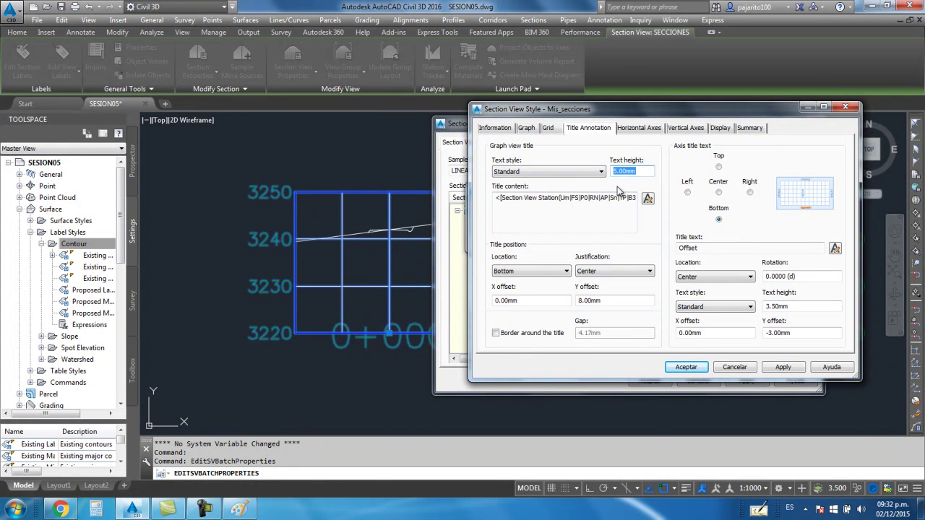
{"action": "left_click", "coordinate": [685, 367]}
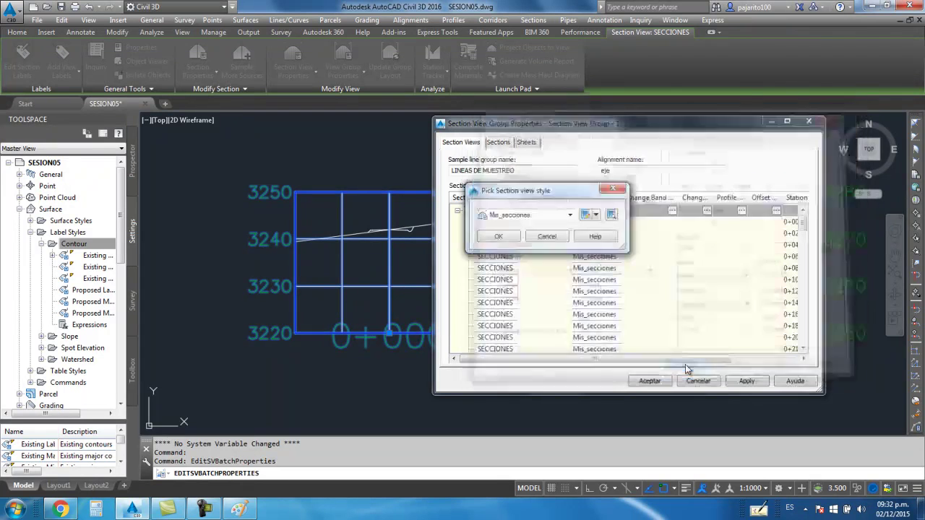
{"action": "left_click", "coordinate": [499, 236]}
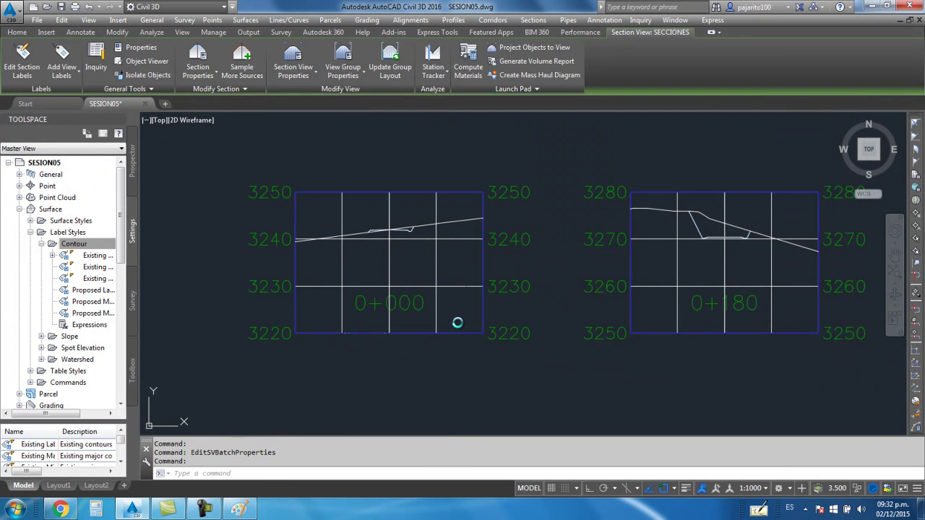
Step: Change the Mis_secciones title Y offset to -5mm, placing stations just below each grid
{"action": "left_click", "coordinate": [419, 305]}
{"action": "right_click", "coordinate": [420, 306]}
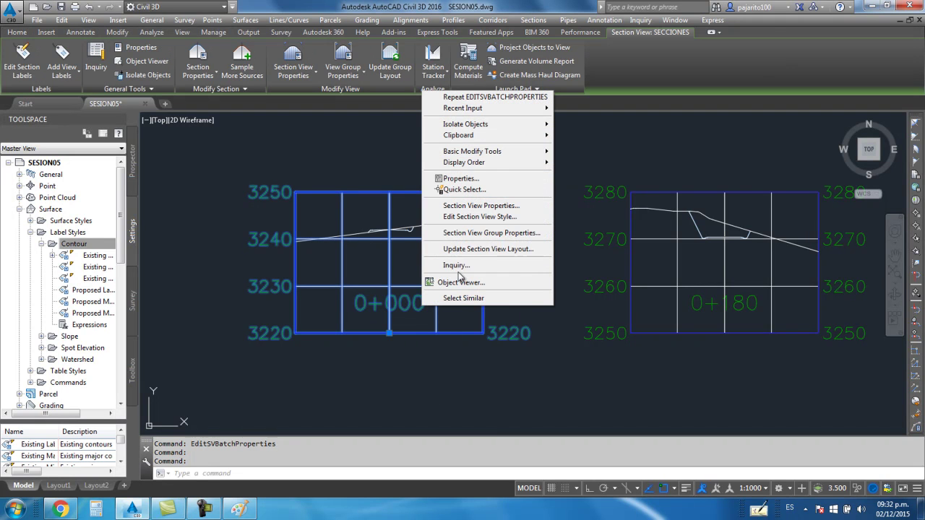
{"action": "left_click", "coordinate": [495, 233]}
{"action": "left_click", "coordinate": [620, 211]}
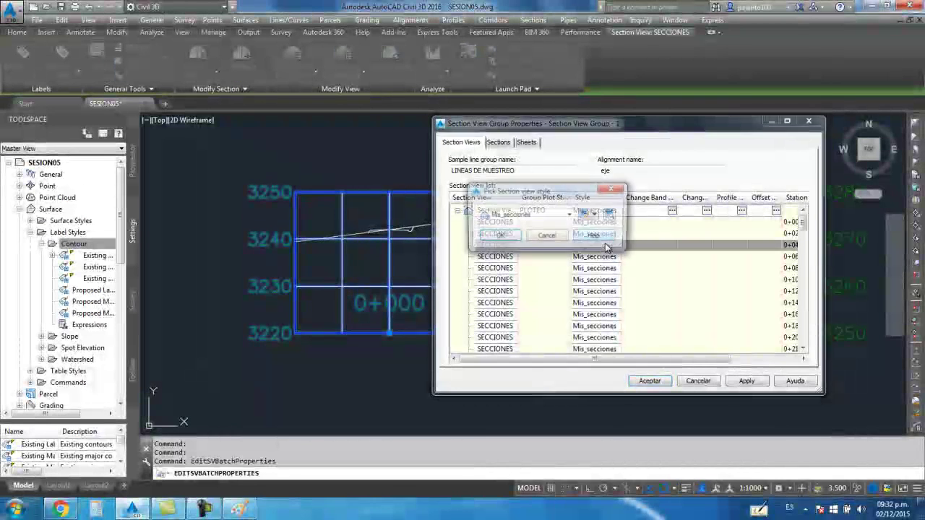
{"action": "left_click", "coordinate": [596, 215]}
{"action": "left_click", "coordinate": [629, 251]}
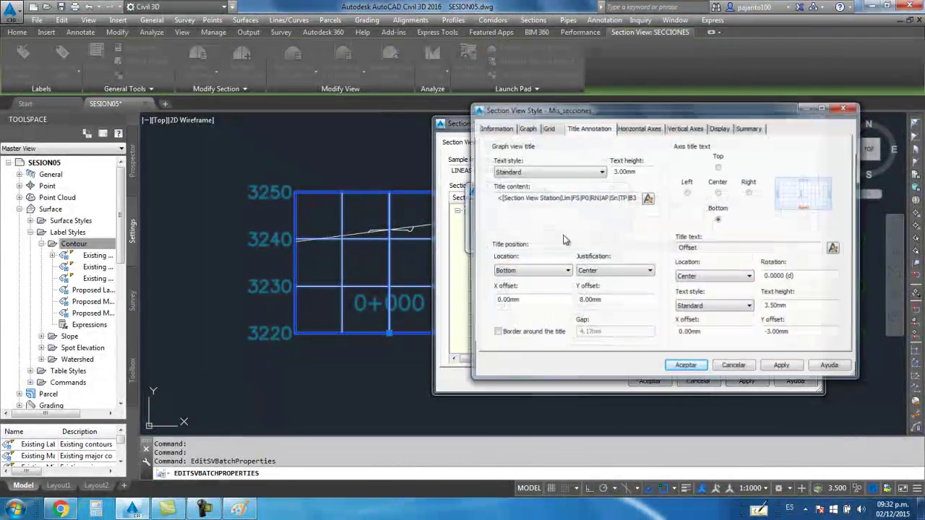
{"action": "type", "text": "-5"}
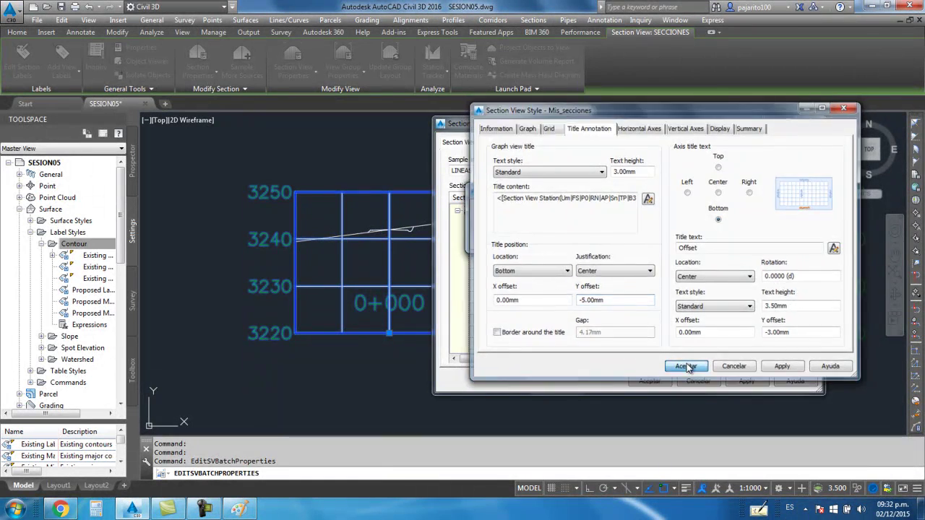
{"action": "left_click", "coordinate": [686, 366]}
{"action": "left_click", "coordinate": [491, 233]}
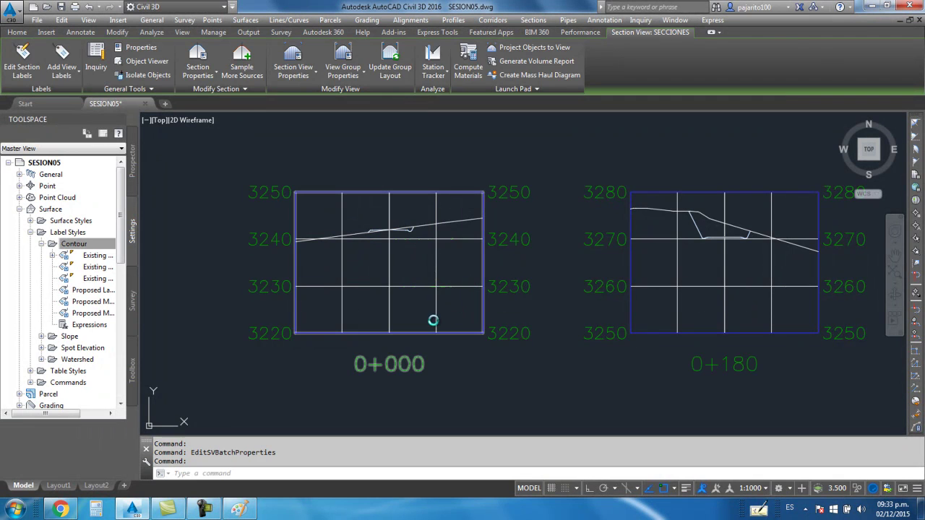
{"action": "scroll", "coordinate": [436, 316], "scroll_direction": "down", "scroll_amount": 6}
{"action": "scroll", "coordinate": [431, 316], "scroll_direction": "up", "scroll_amount": 4}
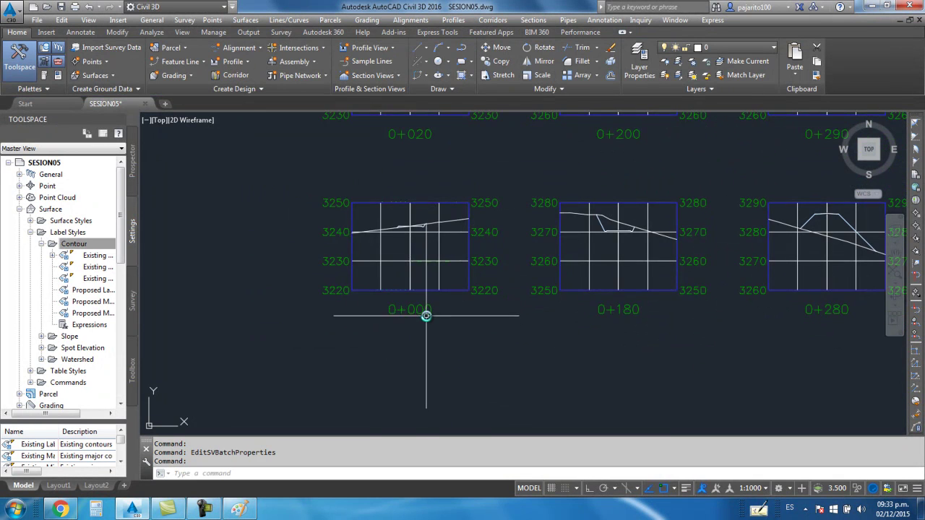
{"action": "left_click", "coordinate": [426, 315]}
{"action": "right_click", "coordinate": [426, 314]}
Step: Open the Mis_secciones title content editor and select the whole title text
{"action": "left_click", "coordinate": [470, 276]}
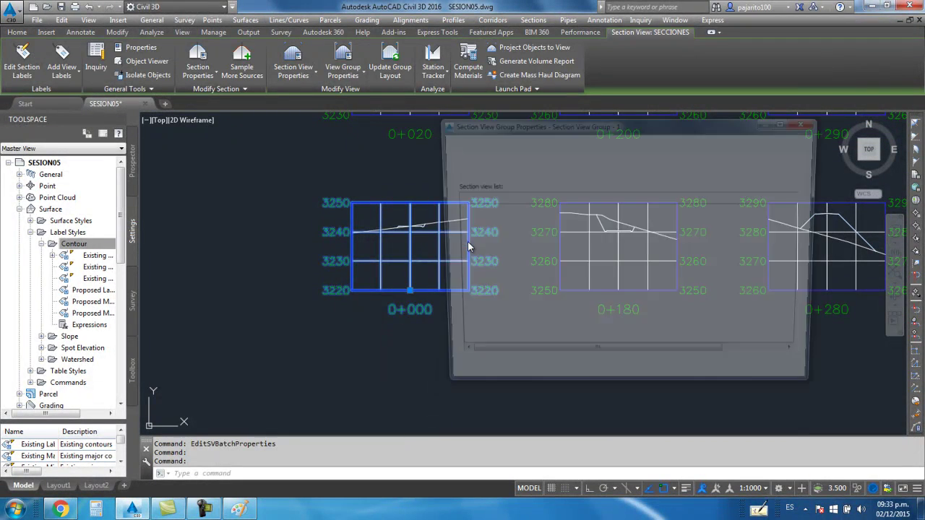
{"action": "left_click", "coordinate": [591, 223]}
{"action": "left_click", "coordinate": [596, 215]}
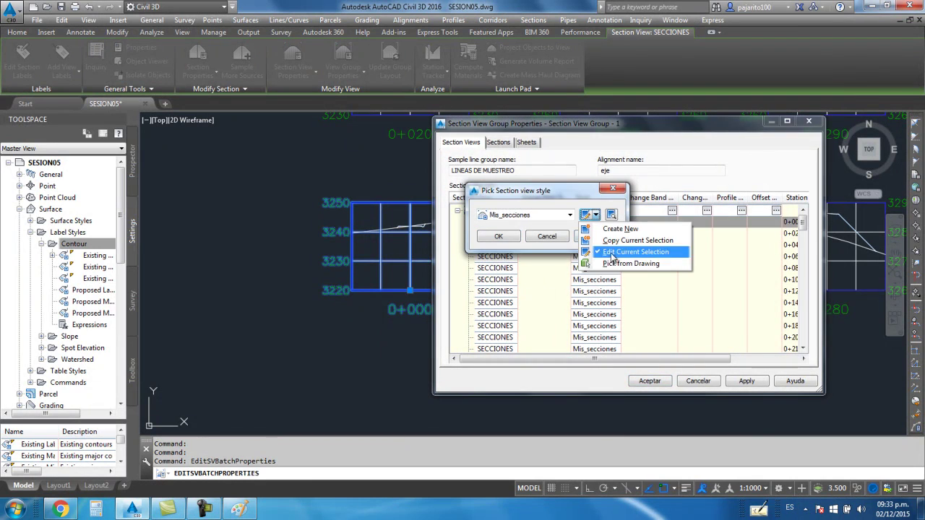
{"action": "left_click", "coordinate": [613, 253]}
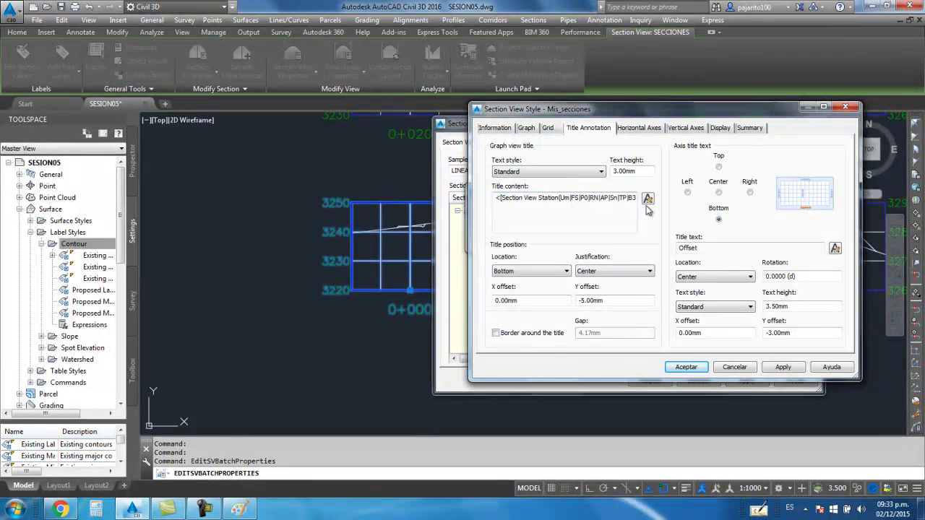
{"action": "left_click", "coordinate": [648, 199]}
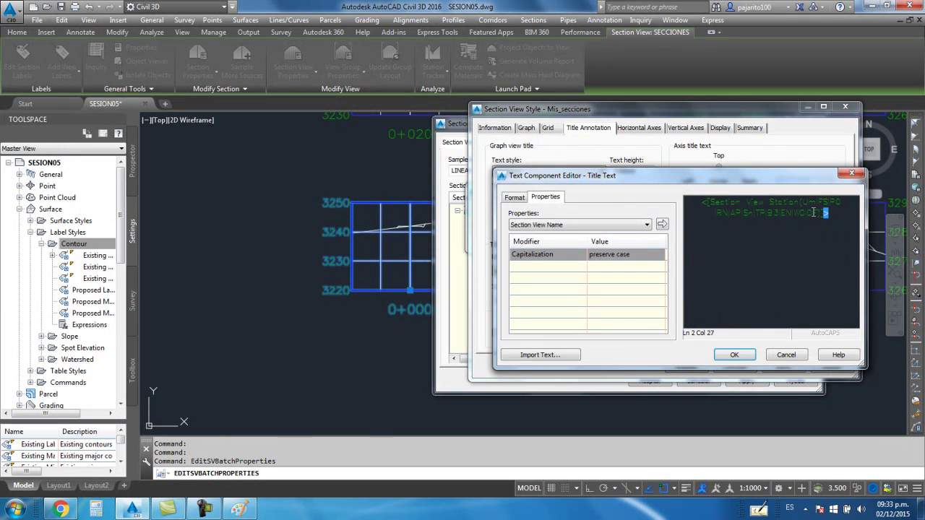
{"action": "left_click_drag", "start_coordinate": [813, 212], "coordinate": [704, 202]}
Step: Format the station title in Arial, colour Red, and save the style
{"action": "left_click", "coordinate": [515, 196]}
{"action": "left_click", "coordinate": [531, 270]}
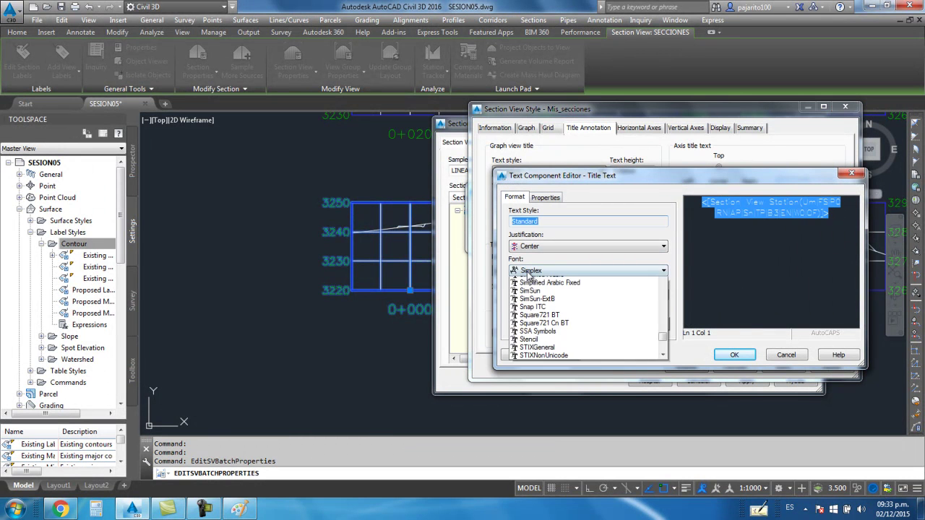
{"action": "key", "text": "a"}
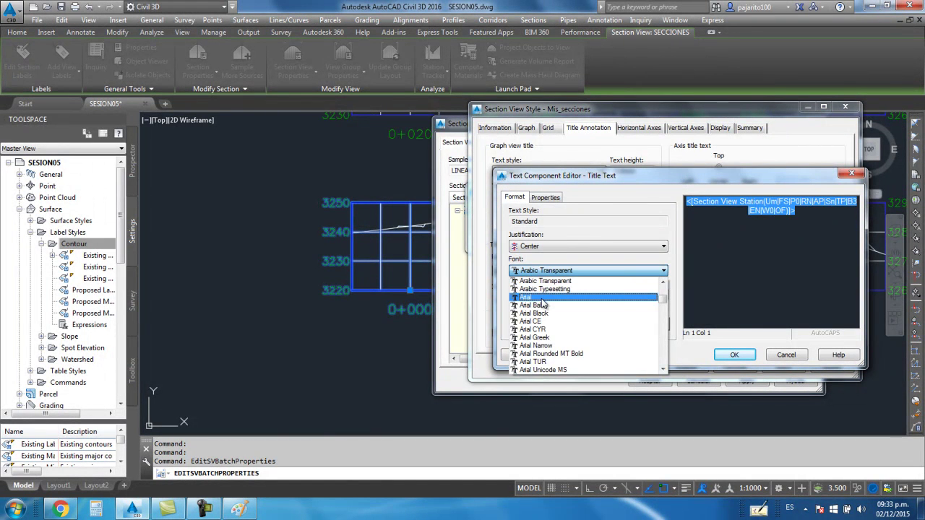
{"action": "left_click", "coordinate": [528, 297]}
{"action": "left_click", "coordinate": [531, 295]}
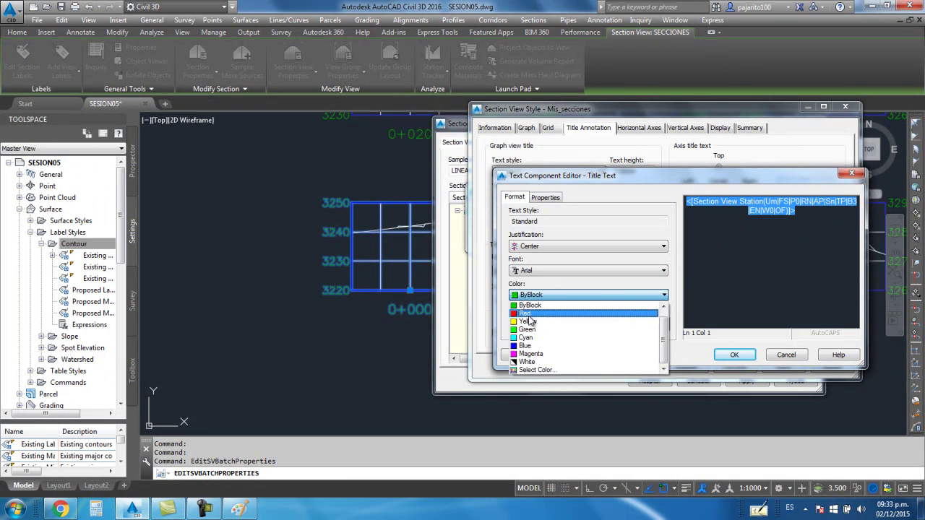
{"action": "left_click", "coordinate": [525, 313]}
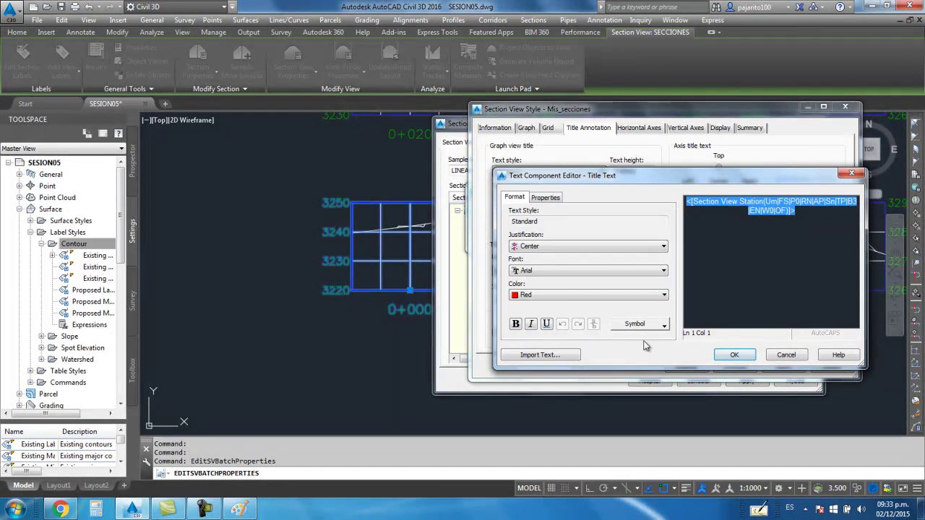
{"action": "left_click", "coordinate": [735, 355]}
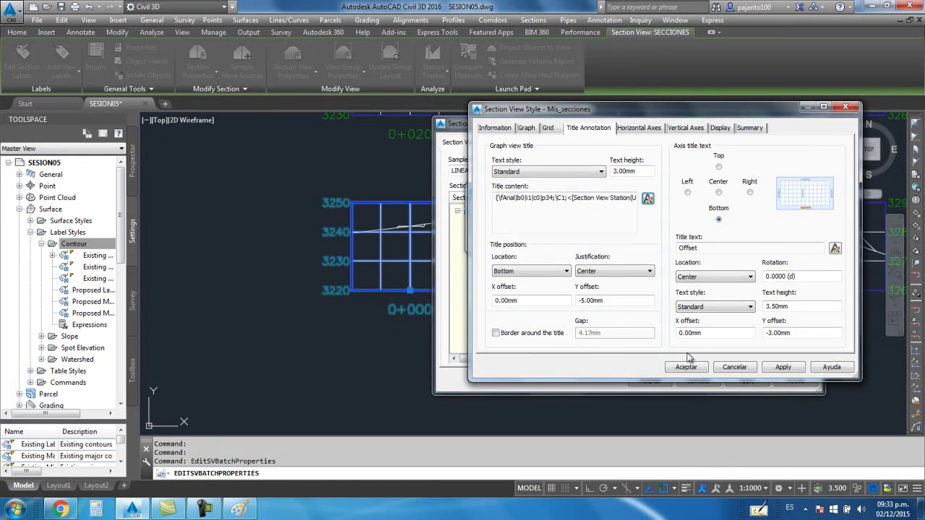
{"action": "left_click", "coordinate": [683, 367]}
{"action": "left_click", "coordinate": [500, 237]}
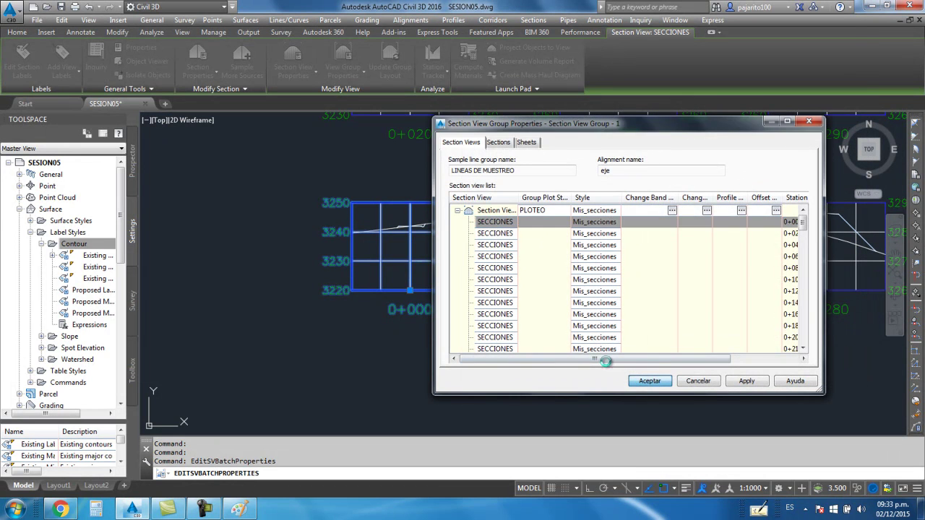
{"action": "left_click", "coordinate": [650, 381]}
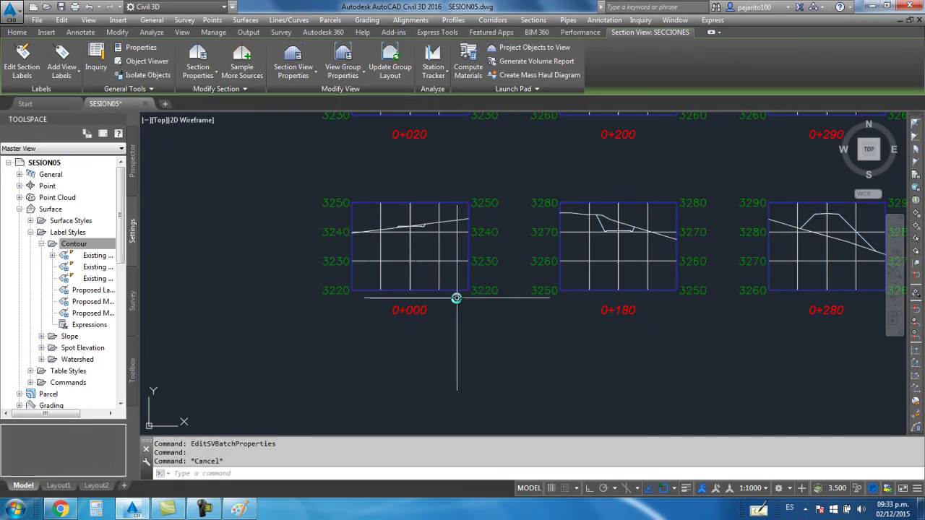
{"action": "key", "text": "Escape"}
{"action": "scroll", "coordinate": [455, 311], "scroll_direction": "down", "scroll_amount": 5}
{"action": "scroll", "coordinate": [453, 255], "scroll_direction": "up", "scroll_amount": 2}
{"action": "scroll", "coordinate": [453, 253], "scroll_direction": "up", "scroll_amount": 2}
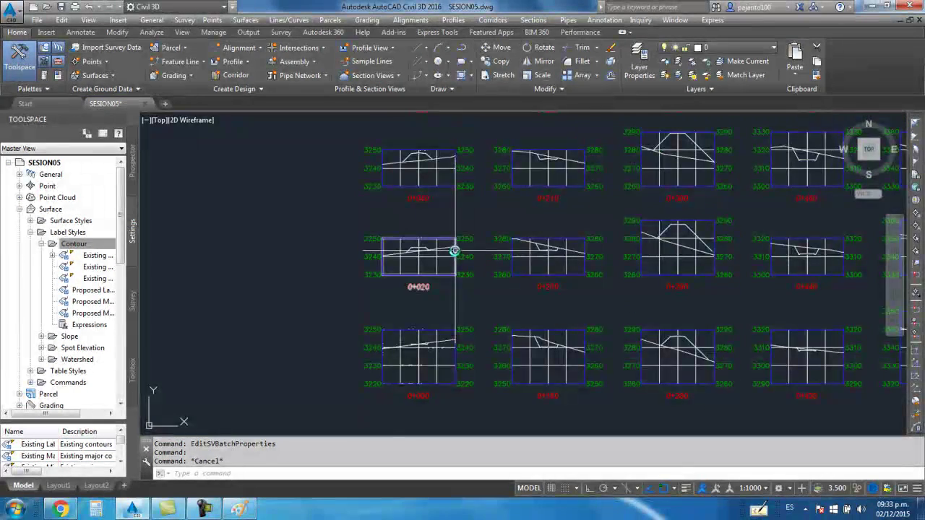
{"action": "scroll", "coordinate": [455, 253], "scroll_direction": "down", "scroll_amount": 4}
{"action": "scroll", "coordinate": [446, 151], "scroll_direction": "up", "scroll_amount": 3}
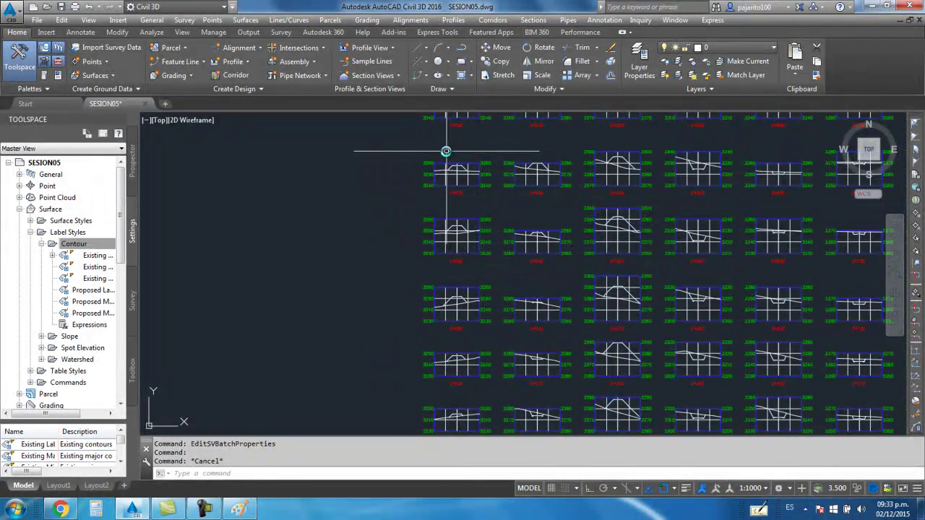
{"action": "scroll", "coordinate": [446, 151], "scroll_direction": "down", "scroll_amount": 2}
{"action": "scroll", "coordinate": [448, 155], "scroll_direction": "down", "scroll_amount": 1}
{"action": "scroll", "coordinate": [462, 279], "scroll_direction": "up", "scroll_amount": 5}
{"action": "scroll", "coordinate": [427, 266], "scroll_direction": "up", "scroll_amount": 2}
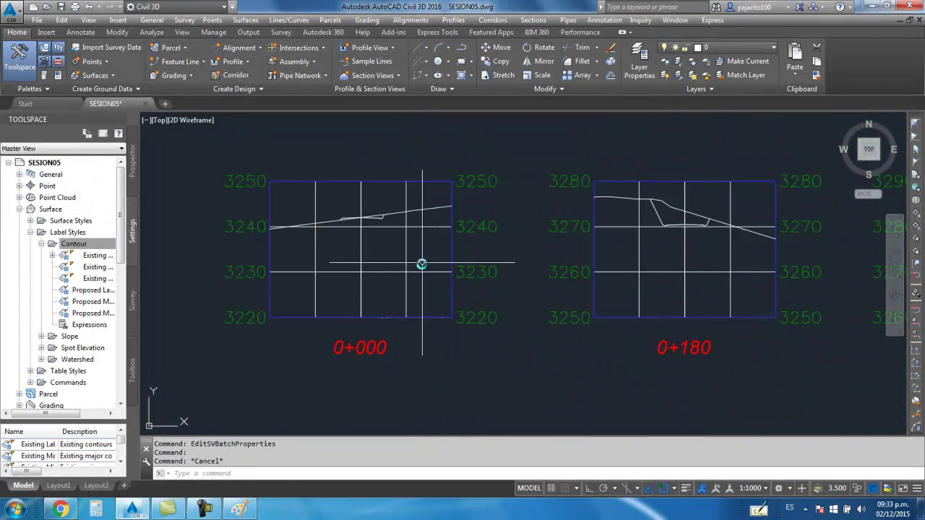
{"action": "middle_click_drag", "start_coordinate": [434, 273], "coordinate": [518, 276]}
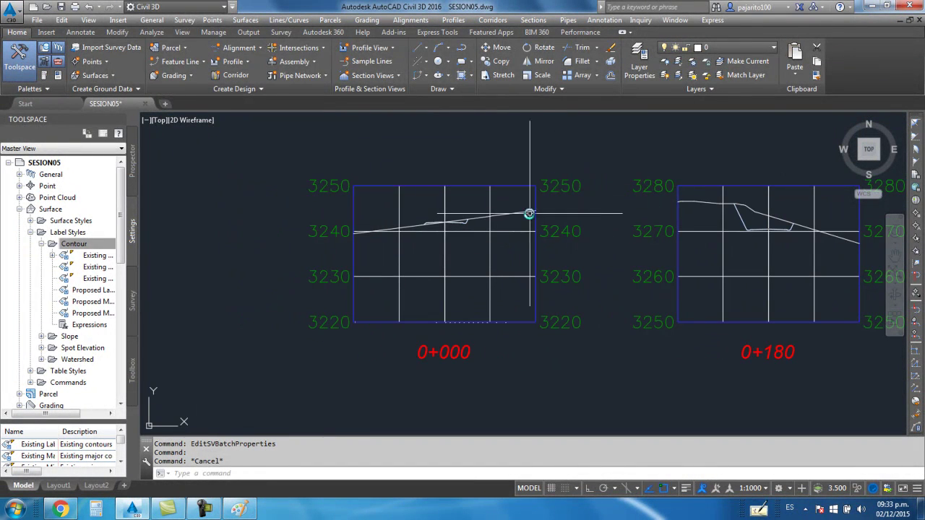
Step: Open the Mis_secciones section view style's display settings from the 0+000 view's group properties
{"action": "left_click", "coordinate": [446, 301]}
{"action": "right_click", "coordinate": [444, 299]}
{"action": "left_click", "coordinate": [501, 229]}
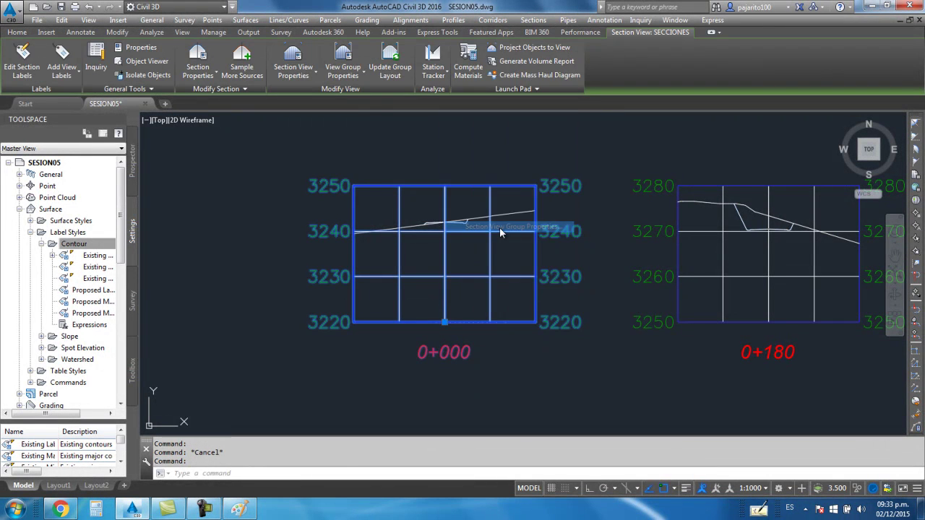
{"action": "left_click", "coordinate": [599, 220]}
{"action": "left_click", "coordinate": [600, 213]}
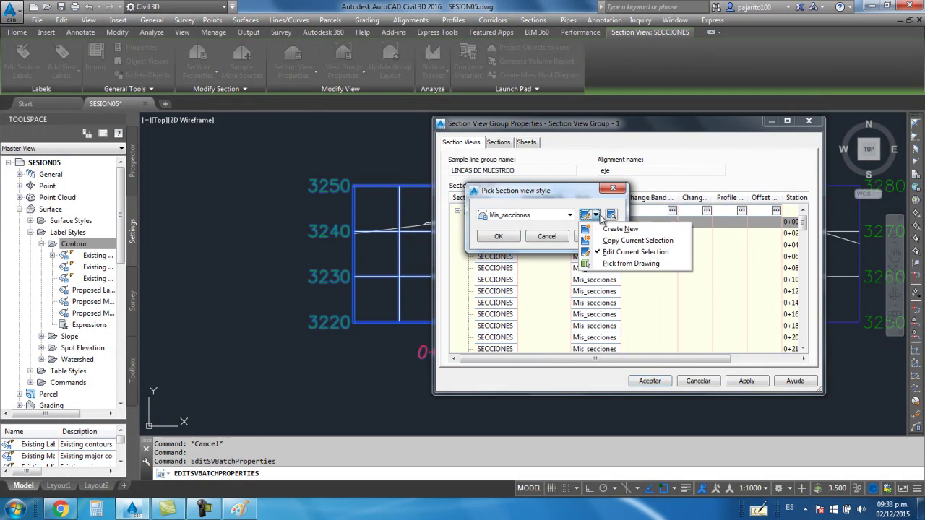
{"action": "left_click", "coordinate": [613, 252]}
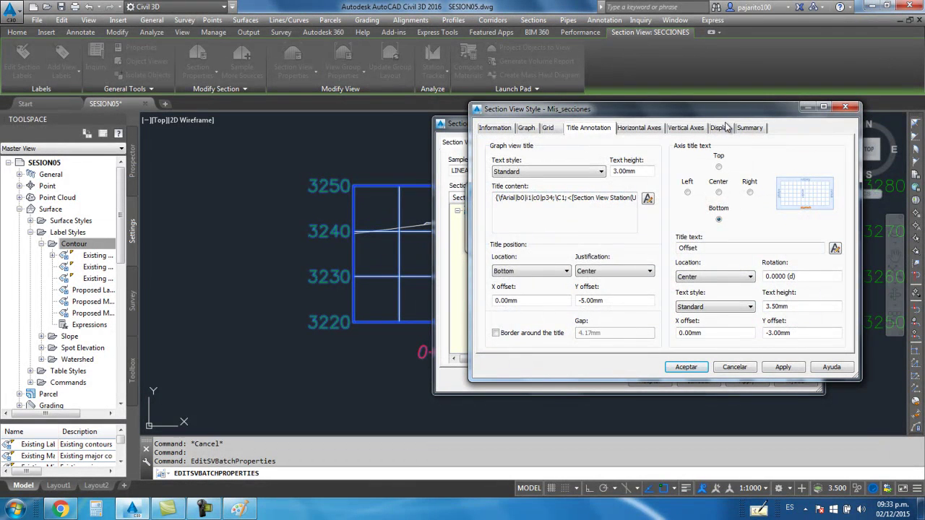
{"action": "left_click", "coordinate": [726, 128]}
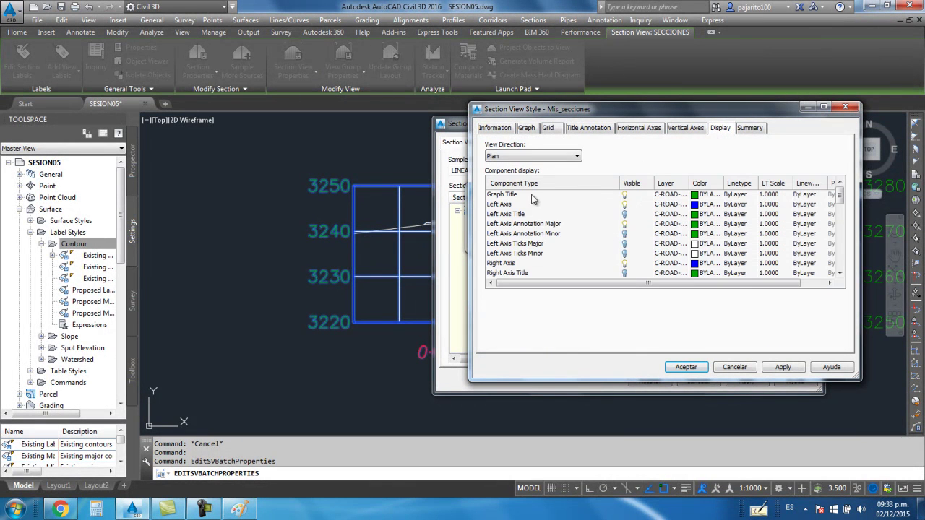
Step: Hide the left, right, top and bottom axes, their major labels, and the major grid lines
{"action": "left_click", "coordinate": [625, 204]}
{"action": "left_click", "coordinate": [625, 224]}
{"action": "left_click", "coordinate": [626, 264]}
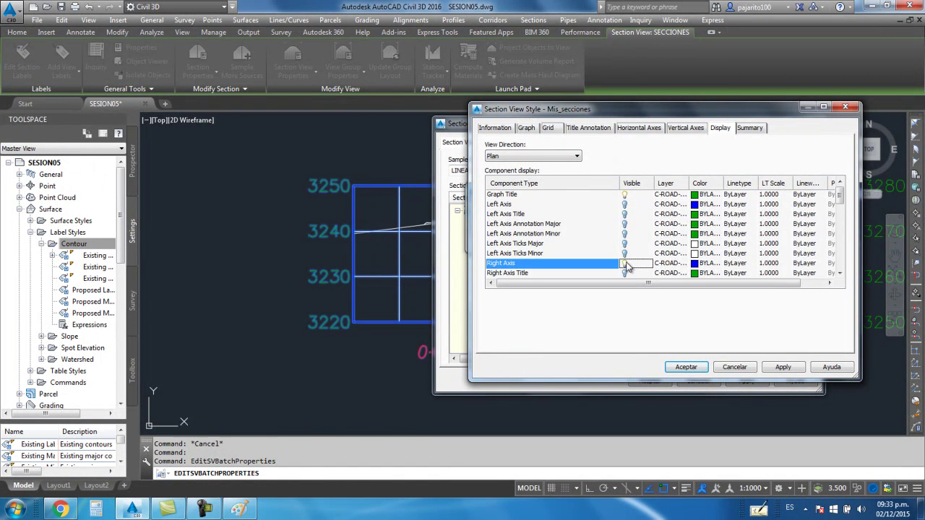
{"action": "left_click_drag", "start_coordinate": [843, 199], "coordinate": [840, 267]}
{"action": "left_click", "coordinate": [625, 244]}
{"action": "left_click", "coordinate": [625, 224]}
{"action": "left_click_drag", "start_coordinate": [840, 262], "coordinate": [840, 230]}
{"action": "left_click", "coordinate": [625, 234]}
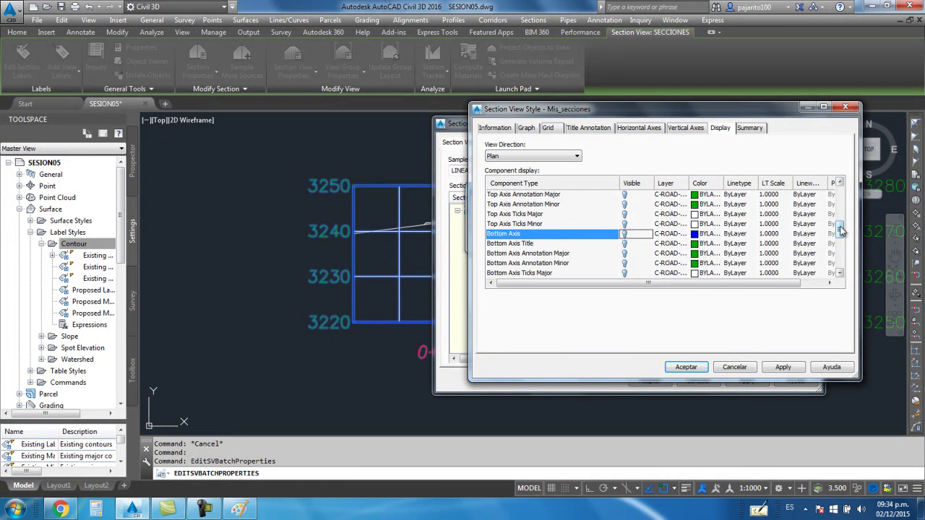
{"action": "left_click_drag", "start_coordinate": [840, 230], "coordinate": [839, 210]}
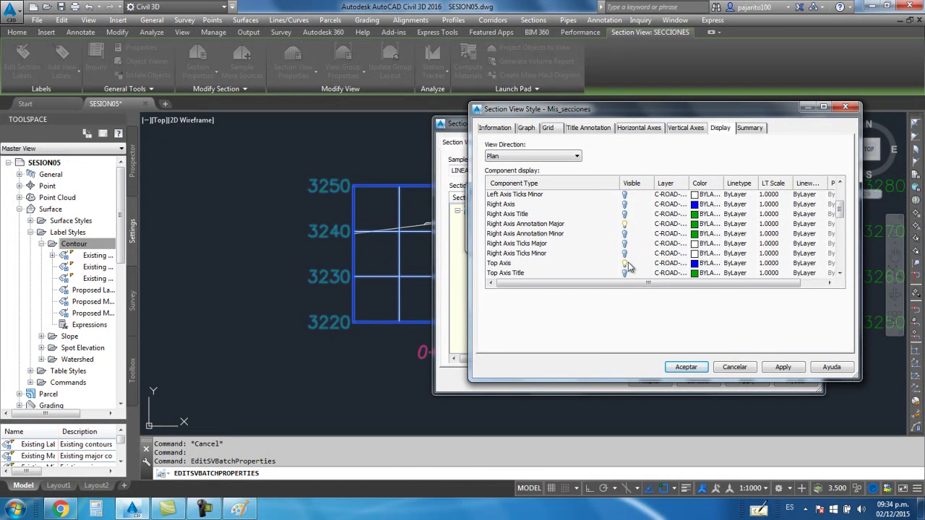
{"action": "left_click", "coordinate": [626, 264]}
{"action": "left_click", "coordinate": [625, 225]}
{"action": "left_click_drag", "start_coordinate": [838, 210], "coordinate": [840, 244]}
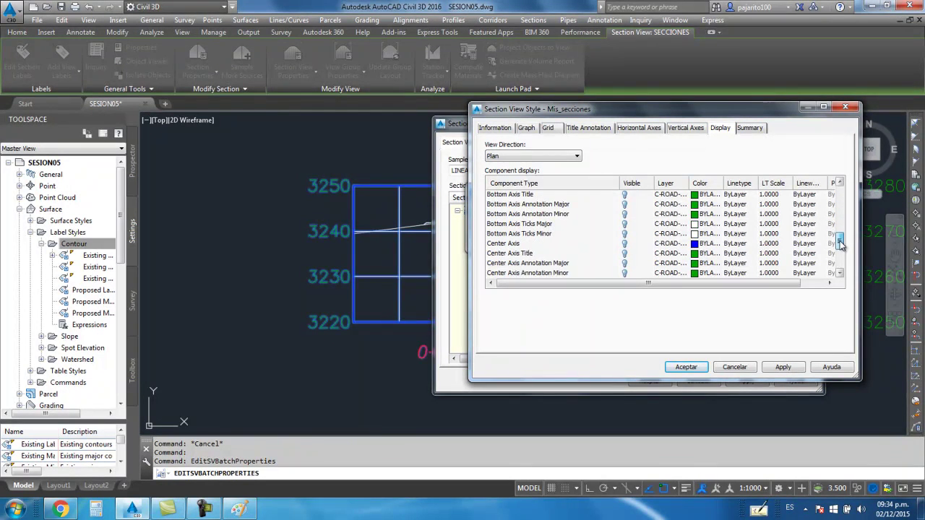
Step: Set the centre axis colour to green 94 and apply the style to the section views
{"action": "left_click", "coordinate": [626, 244]}
{"action": "left_click", "coordinate": [698, 244]}
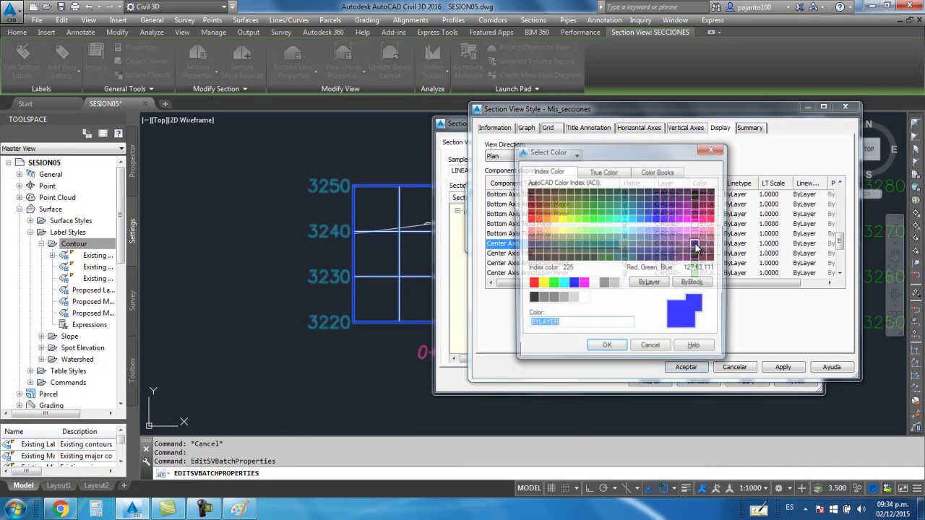
{"action": "left_click", "coordinate": [591, 214]}
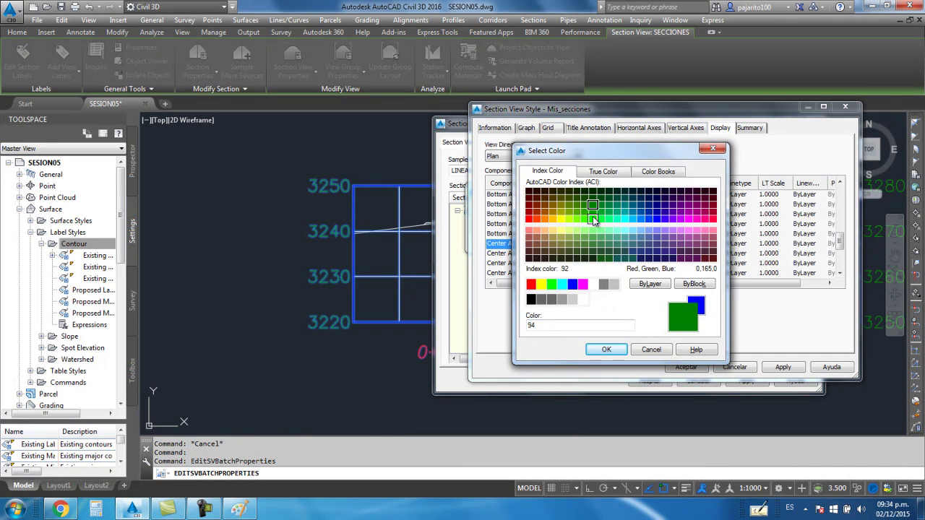
{"action": "left_click", "coordinate": [606, 349]}
{"action": "left_click", "coordinate": [685, 366]}
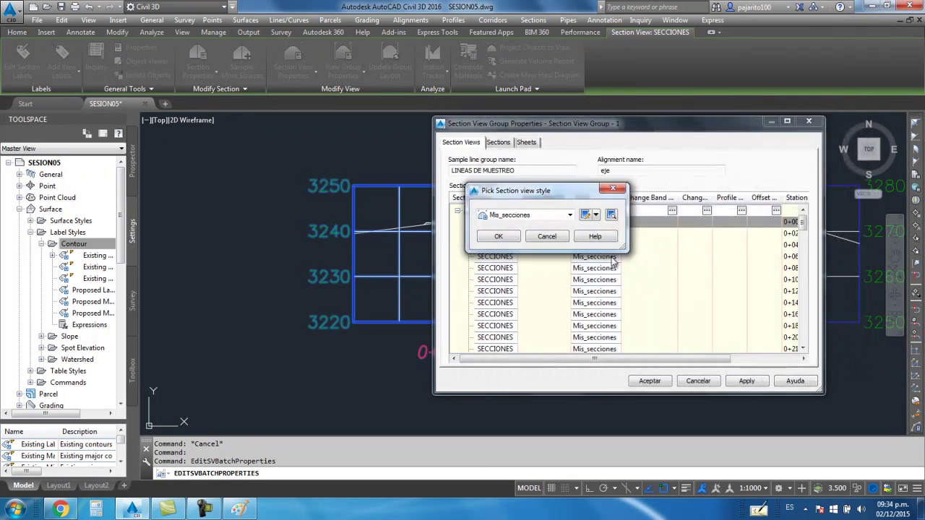
{"action": "left_click", "coordinate": [508, 236]}
{"action": "key", "text": "Return"}
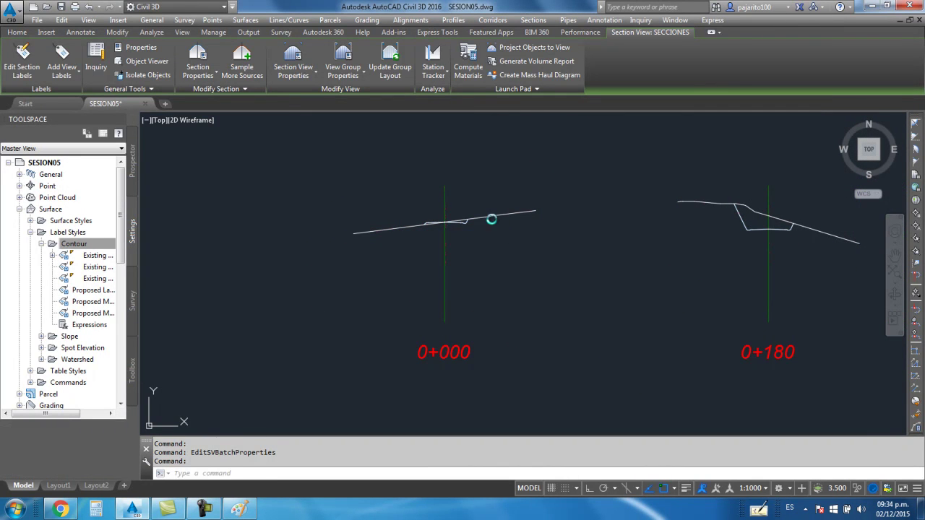
{"action": "scroll", "coordinate": [458, 227], "scroll_direction": "down", "scroll_amount": 4}
{"action": "scroll", "coordinate": [470, 239], "scroll_direction": "down", "scroll_amount": 3}
{"action": "scroll", "coordinate": [498, 220], "scroll_direction": "up", "scroll_amount": 3}
{"action": "scroll", "coordinate": [528, 228], "scroll_direction": "up", "scroll_amount": 4}
{"action": "scroll", "coordinate": [537, 233], "scroll_direction": "up", "scroll_amount": 3}
{"action": "scroll", "coordinate": [484, 200], "scroll_direction": "up", "scroll_amount": 1}
{"action": "scroll", "coordinate": [510, 196], "scroll_direction": "down", "scroll_amount": 1}
{"action": "scroll", "coordinate": [520, 188], "scroll_direction": "down", "scroll_amount": 5}
{"action": "scroll", "coordinate": [531, 267], "scroll_direction": "up", "scroll_amount": 3}
{"action": "scroll", "coordinate": [538, 289], "scroll_direction": "down", "scroll_amount": 7}
{"action": "scroll", "coordinate": [438, 268], "scroll_direction": "up", "scroll_amount": 3}
{"action": "scroll", "coordinate": [448, 248], "scroll_direction": "up", "scroll_amount": 4}
{"action": "scroll", "coordinate": [471, 302], "scroll_direction": "down", "scroll_amount": 7}
{"action": "scroll", "coordinate": [472, 302], "scroll_direction": "up", "scroll_amount": 1}
{"action": "scroll", "coordinate": [485, 310], "scroll_direction": "down", "scroll_amount": 1}
{"action": "middle_click_drag", "start_coordinate": [470, 326], "coordinate": [492, 297]}
{"action": "scroll", "coordinate": [492, 297], "scroll_direction": "down", "scroll_amount": 2}
{"action": "scroll", "coordinate": [634, 196], "scroll_direction": "up", "scroll_amount": 1}
{"action": "scroll", "coordinate": [465, 182], "scroll_direction": "up", "scroll_amount": 5}
{"action": "scroll", "coordinate": [434, 175], "scroll_direction": "up", "scroll_amount": 2}
{"action": "scroll", "coordinate": [688, 175], "scroll_direction": "down", "scroll_amount": 5}
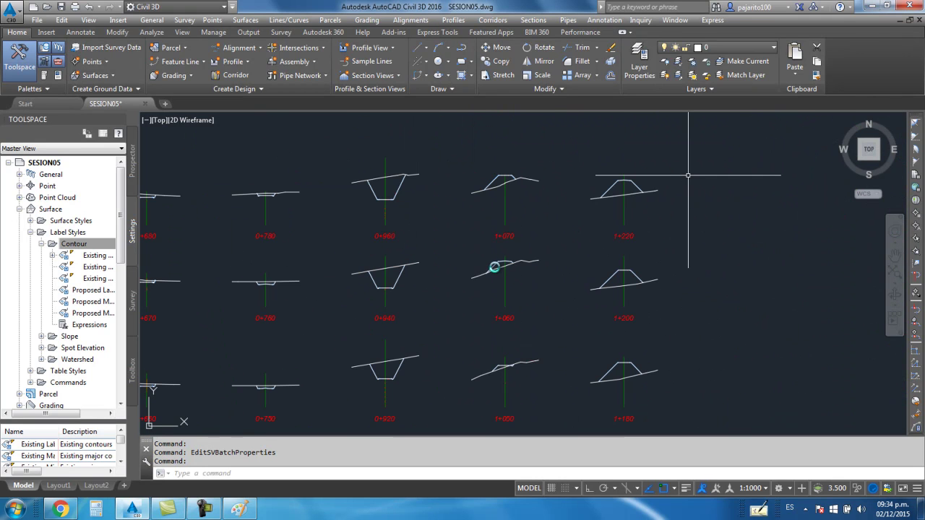
{"action": "scroll", "coordinate": [483, 257], "scroll_direction": "down", "scroll_amount": 2}
{"action": "scroll", "coordinate": [451, 296], "scroll_direction": "down", "scroll_amount": 2}
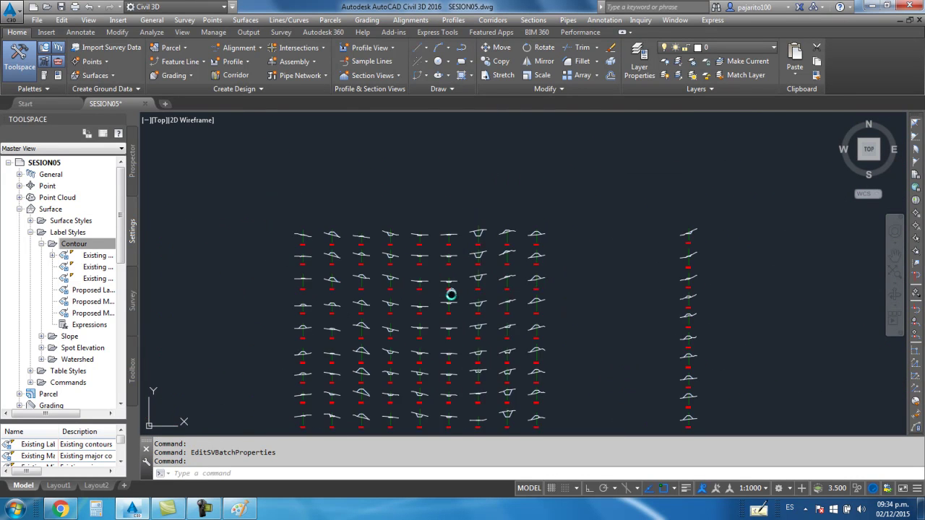
{"action": "scroll", "coordinate": [354, 333], "scroll_direction": "up", "scroll_amount": 2}
{"action": "scroll", "coordinate": [353, 333], "scroll_direction": "up", "scroll_amount": 5}
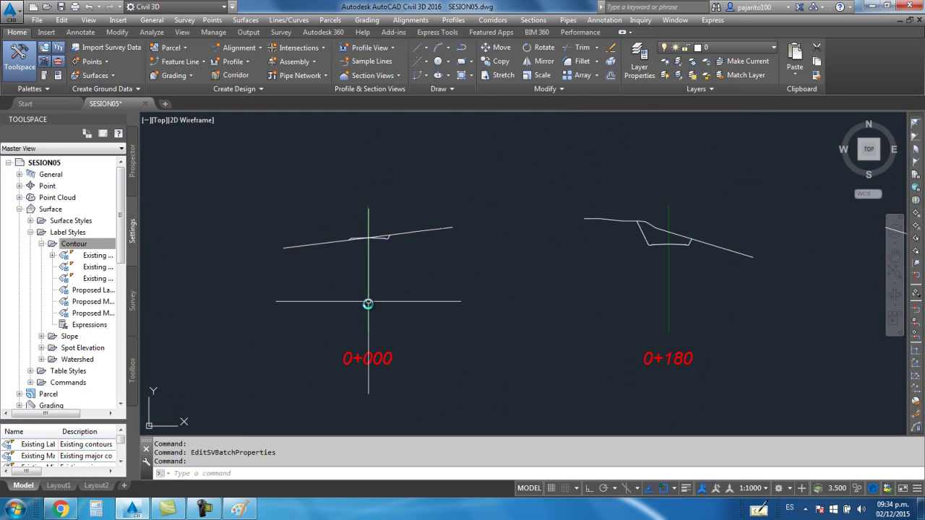
Step: Reopen the Mis_secciones style's display settings from the 0+000 view's group properties
{"action": "left_click", "coordinate": [369, 291]}
{"action": "right_click", "coordinate": [386, 361]}
{"action": "left_click", "coordinate": [434, 289]}
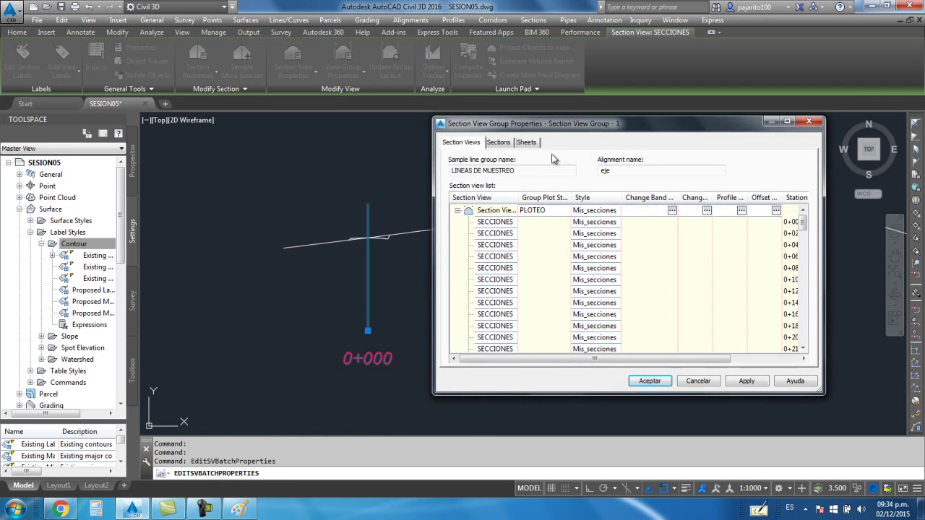
{"action": "left_click", "coordinate": [588, 232]}
{"action": "left_click", "coordinate": [601, 213]}
{"action": "left_click", "coordinate": [632, 248]}
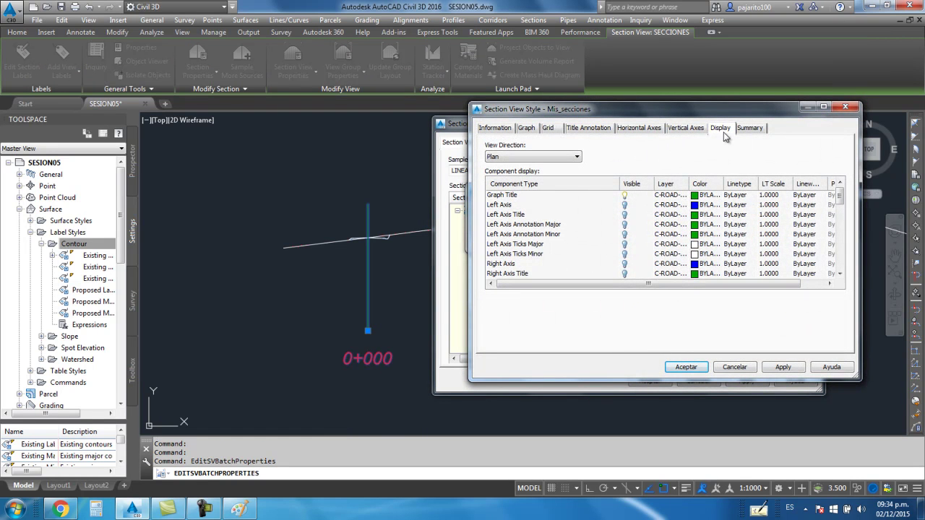
Step: Turn the left, right, top and bottom axes back on
{"action": "left_click", "coordinate": [627, 207]}
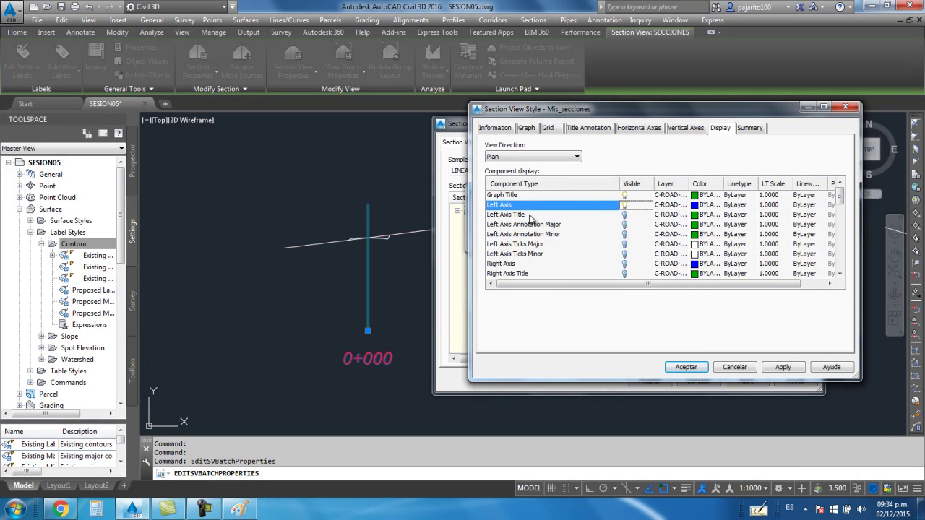
{"action": "left_click", "coordinate": [625, 265]}
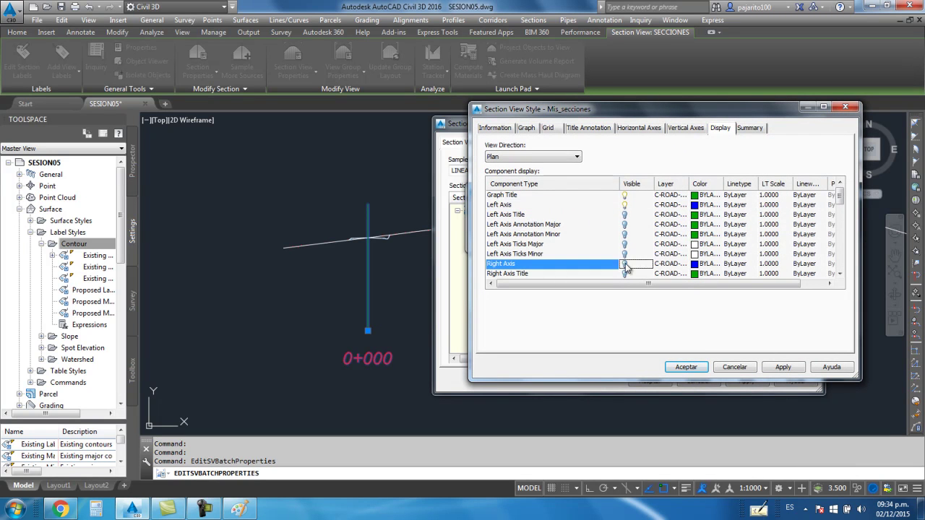
{"action": "left_click_drag", "start_coordinate": [839, 196], "coordinate": [840, 211]}
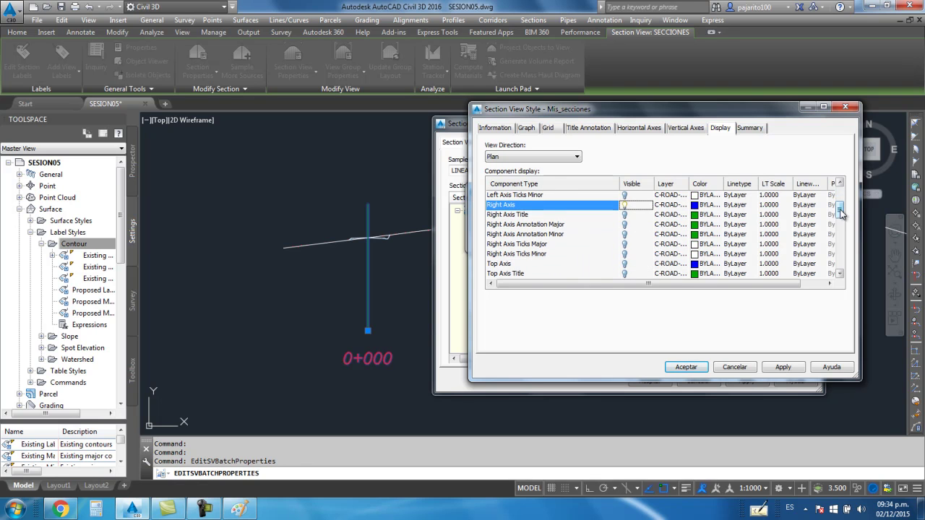
{"action": "left_click", "coordinate": [625, 266]}
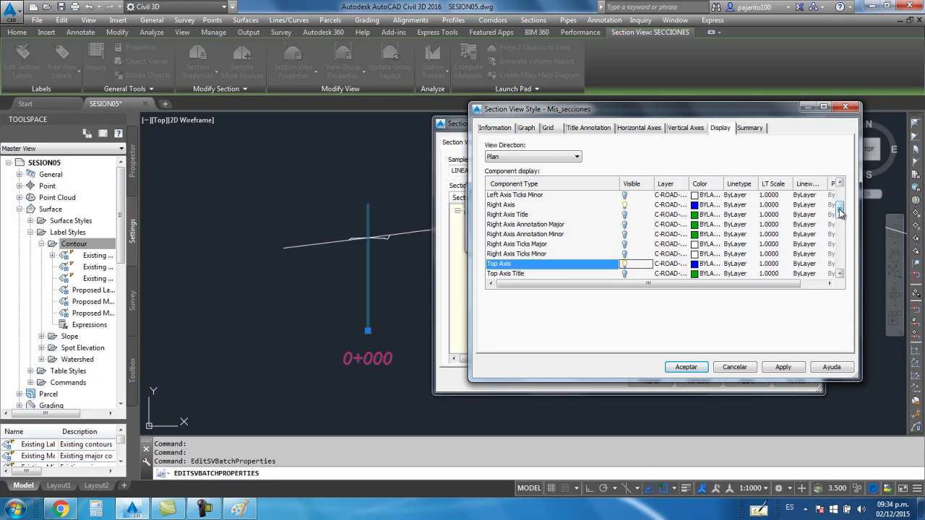
{"action": "left_click_drag", "start_coordinate": [839, 210], "coordinate": [840, 225]}
{"action": "left_click", "coordinate": [634, 282]}
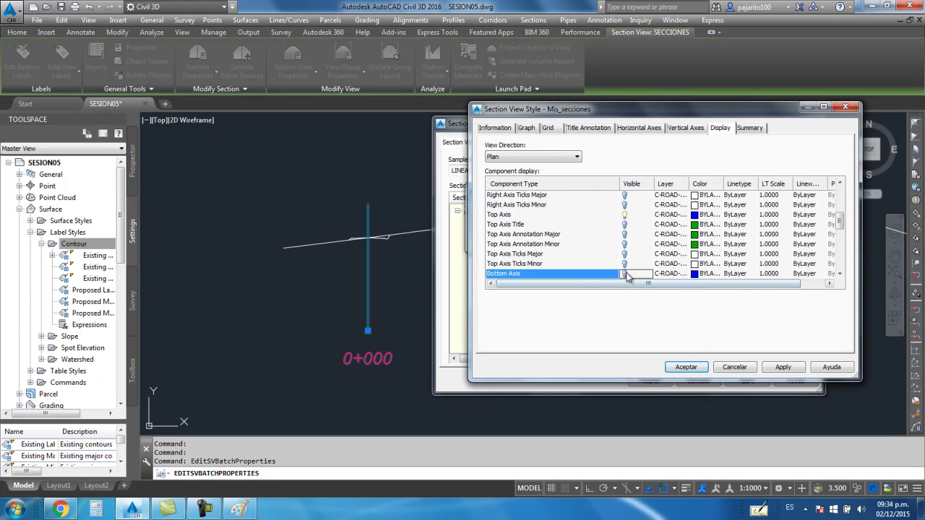
Step: Set the bottom axis title and the top axis to orange colour 30
{"action": "left_click", "coordinate": [690, 284]}
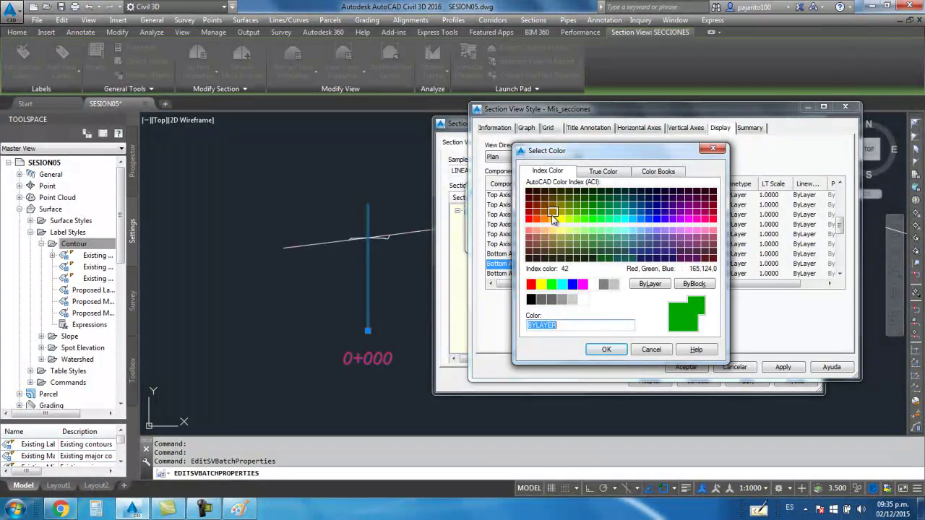
{"action": "left_click", "coordinate": [606, 350]}
{"action": "left_click", "coordinate": [700, 195]}
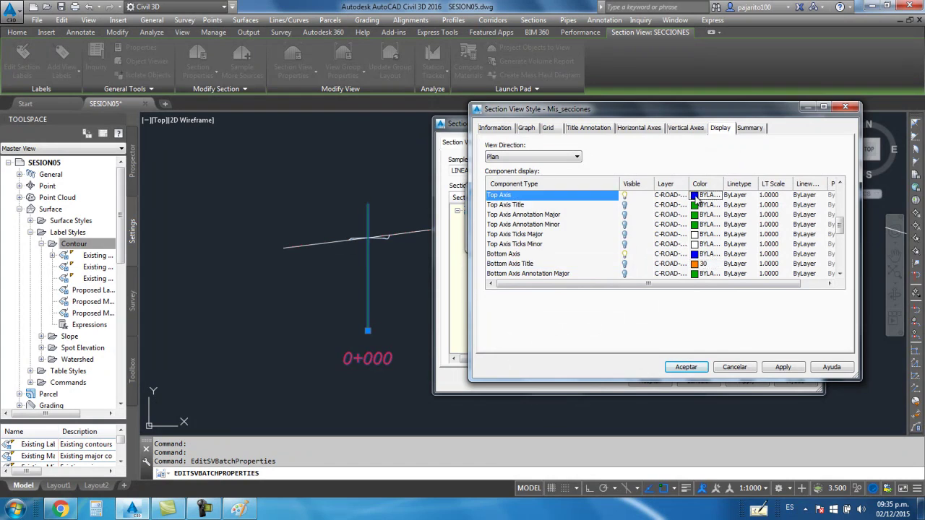
{"action": "left_click", "coordinate": [544, 219]}
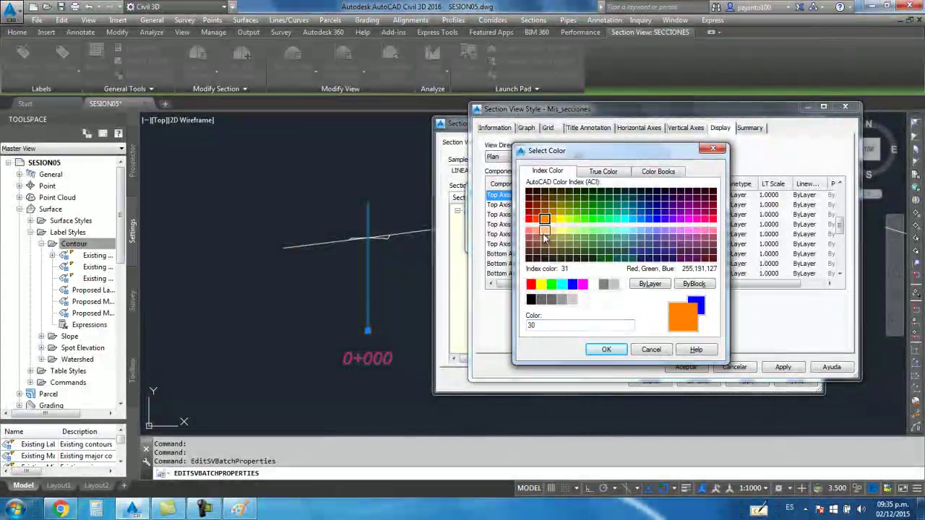
{"action": "left_click", "coordinate": [605, 351]}
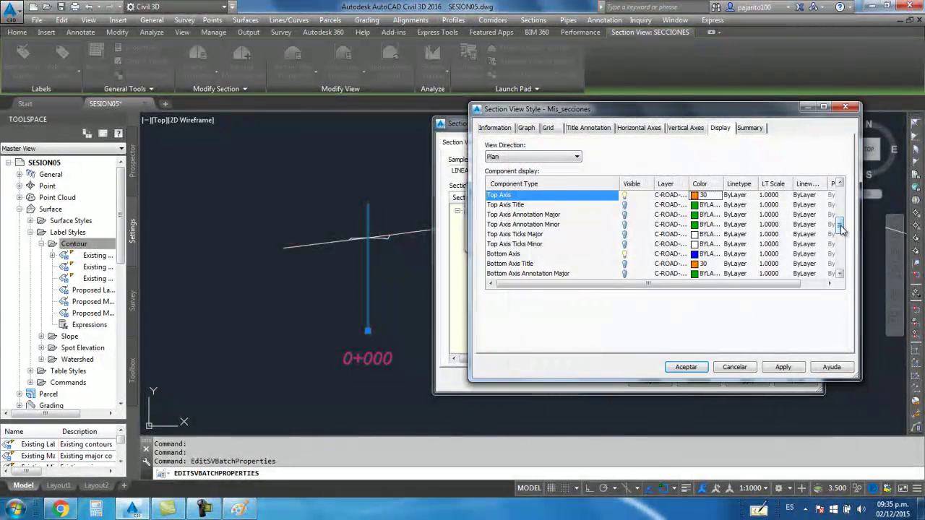
Step: Set the right and left axes to orange colour 30
{"action": "scroll", "coordinate": [838, 209], "scroll_direction": "up", "scroll_amount": 3}
{"action": "left_click", "coordinate": [703, 214]}
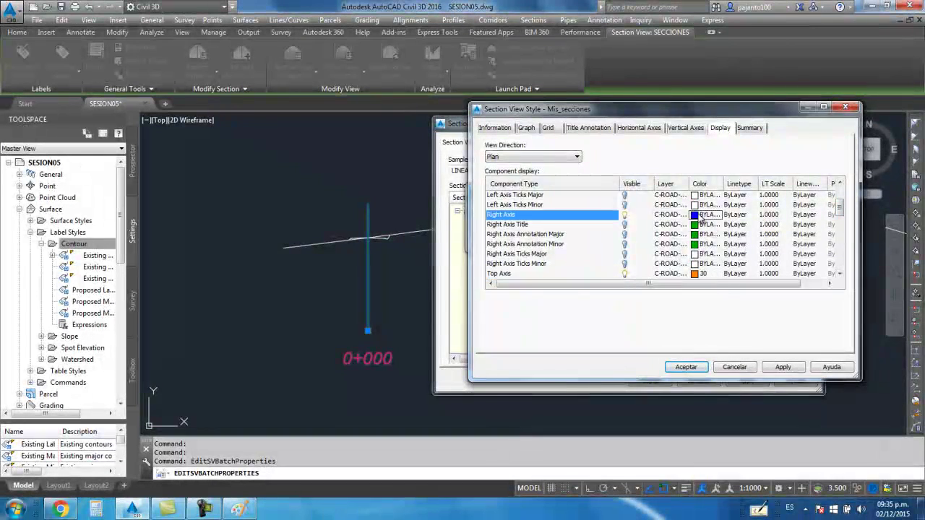
{"action": "left_click", "coordinate": [702, 215]}
{"action": "left_click", "coordinate": [544, 221]}
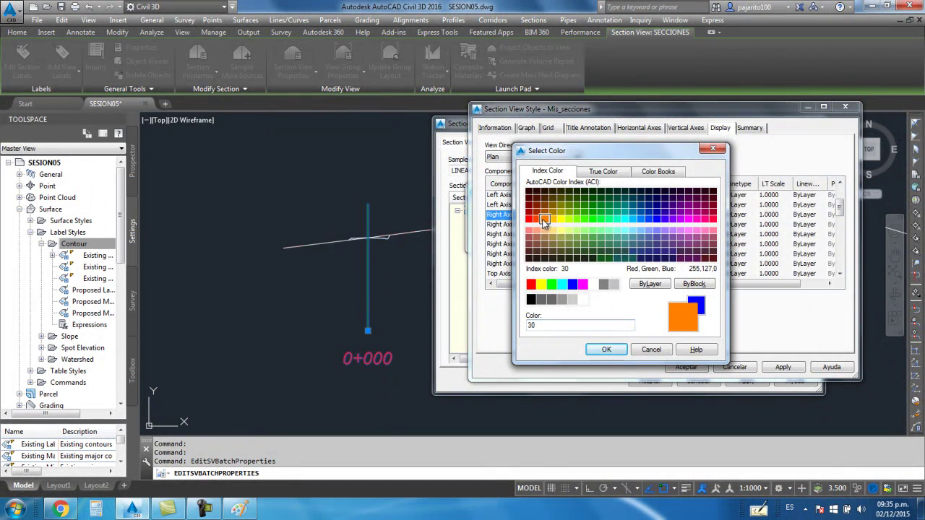
{"action": "left_click", "coordinate": [603, 350]}
{"action": "scroll", "coordinate": [699, 211], "scroll_direction": "up", "scroll_amount": 1}
{"action": "scroll", "coordinate": [700, 211], "scroll_direction": "up", "scroll_amount": 1}
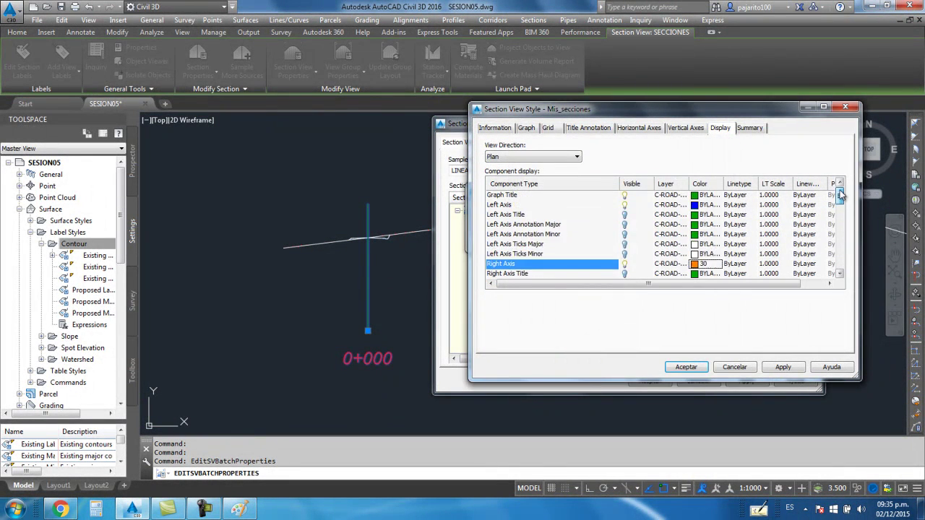
{"action": "left_click", "coordinate": [698, 205]}
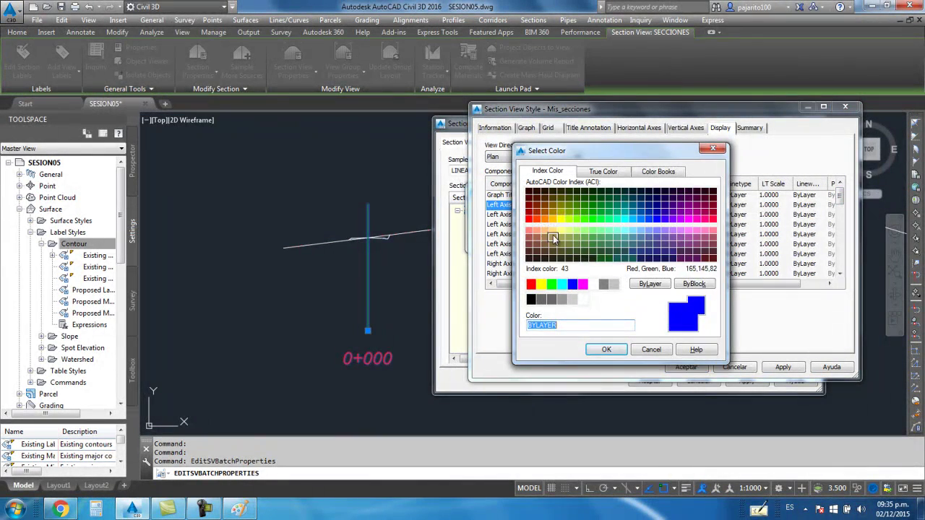
{"action": "left_click", "coordinate": [544, 221]}
{"action": "left_click", "coordinate": [606, 350]}
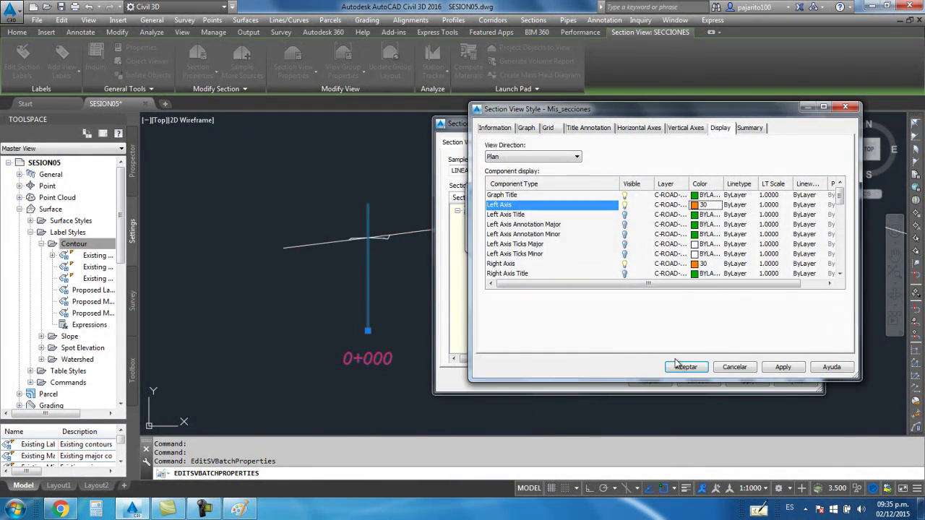
Step: Accept the style changes, review the orange-framed section views, and select the 0+000 view
{"action": "left_click", "coordinate": [682, 366]}
{"action": "left_click", "coordinate": [500, 237]}
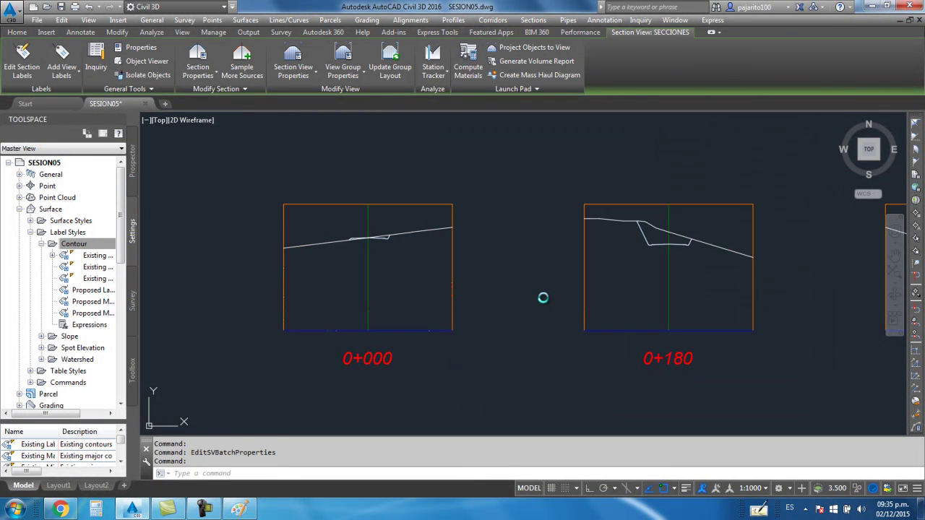
{"action": "scroll", "coordinate": [492, 287], "scroll_direction": "down", "scroll_amount": 5}
{"action": "scroll", "coordinate": [462, 296], "scroll_direction": "up", "scroll_amount": 3}
{"action": "scroll", "coordinate": [466, 305], "scroll_direction": "up", "scroll_amount": 4}
{"action": "scroll", "coordinate": [476, 305], "scroll_direction": "down", "scroll_amount": 2}
{"action": "scroll", "coordinate": [474, 309], "scroll_direction": "up", "scroll_amount": 2}
{"action": "left_click", "coordinate": [484, 342]}
Step: Open the current Mis_secciones style for editing via Section View Group Properties
{"action": "right_click", "coordinate": [484, 342]}
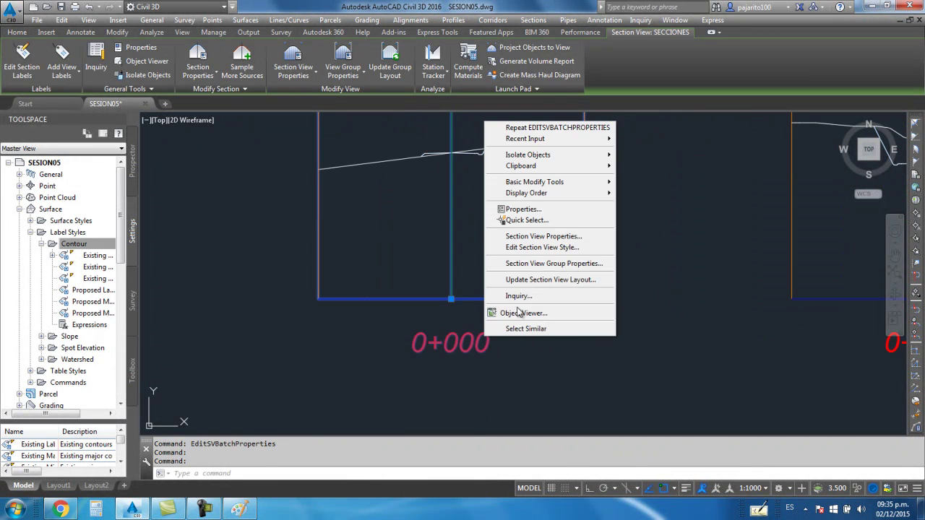
{"action": "left_click", "coordinate": [569, 264]}
{"action": "left_click", "coordinate": [582, 268]}
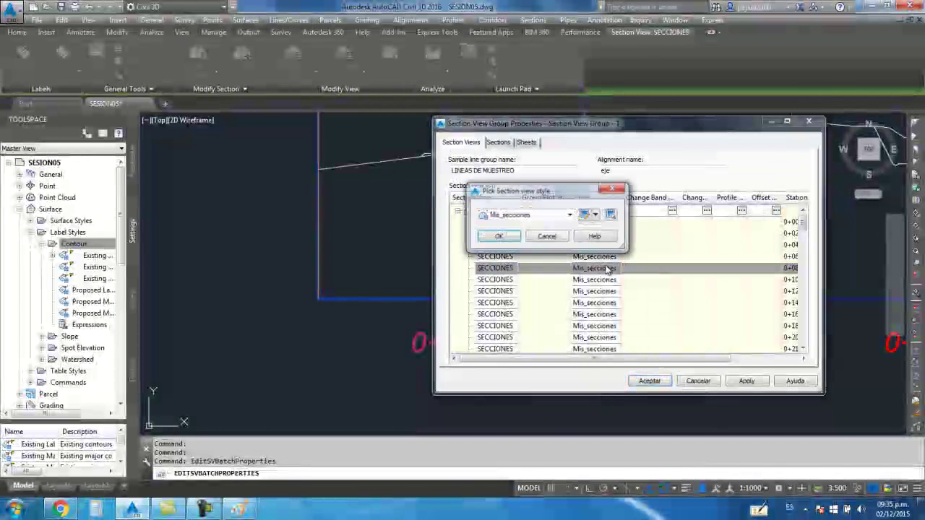
{"action": "left_click", "coordinate": [595, 214]}
{"action": "left_click", "coordinate": [614, 252]}
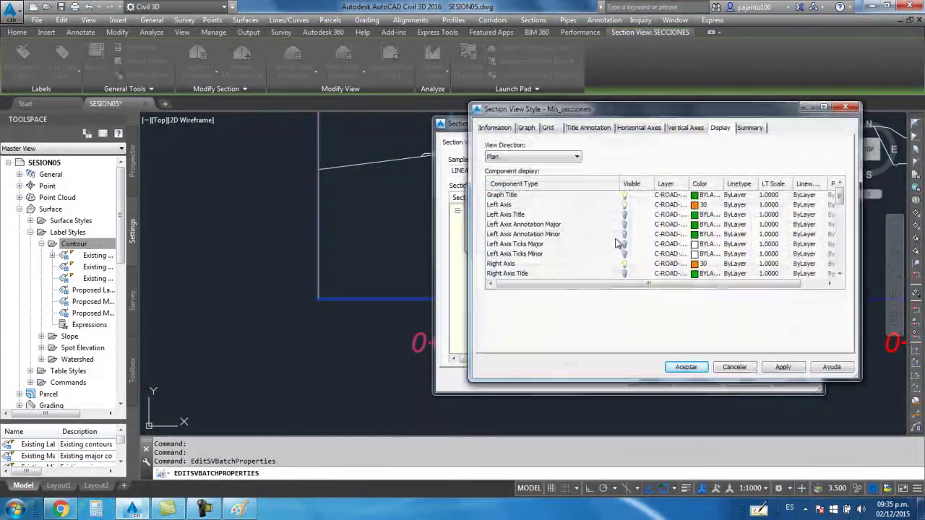
{"action": "left_click_drag", "start_coordinate": [841, 201], "coordinate": [839, 230]}
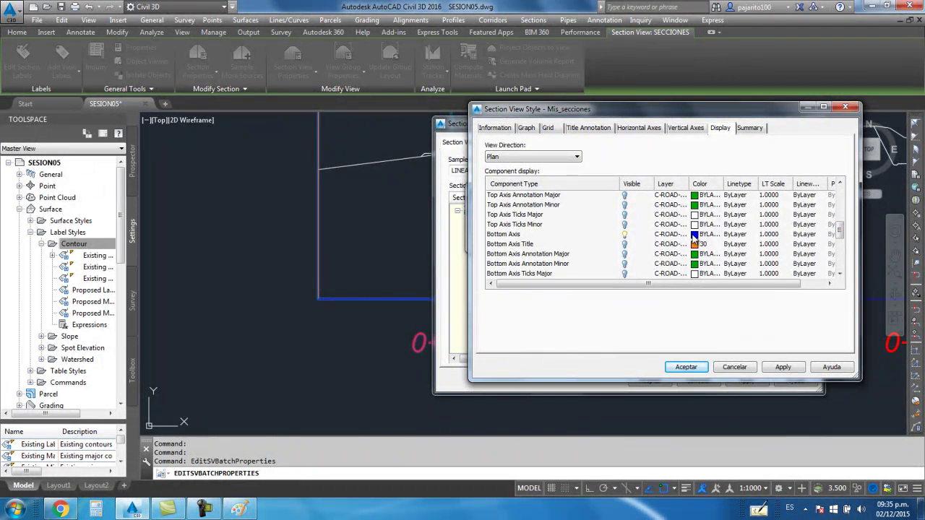
Step: Set the Bottom Axis colour to orange 30 and accept the style changes
{"action": "left_click", "coordinate": [697, 234]}
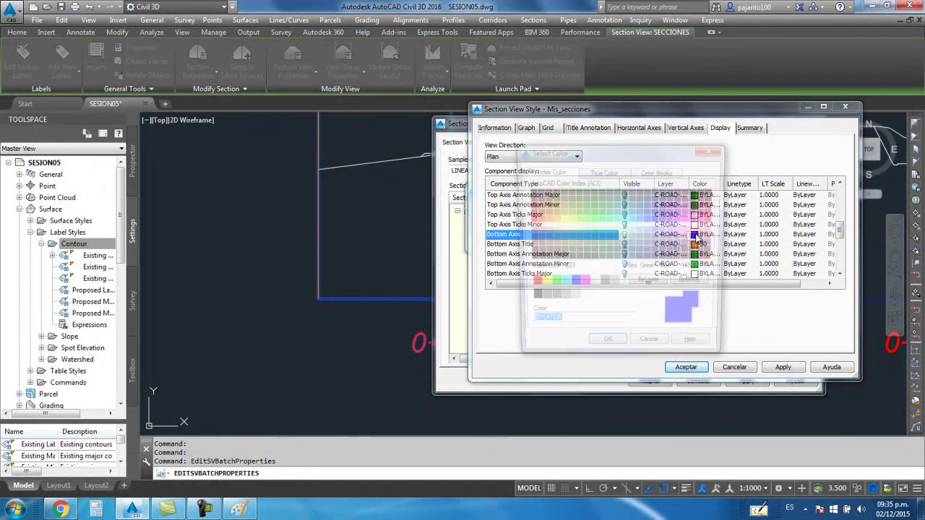
{"action": "left_click", "coordinate": [546, 219]}
{"action": "left_click", "coordinate": [607, 349]}
{"action": "left_click", "coordinate": [686, 366]}
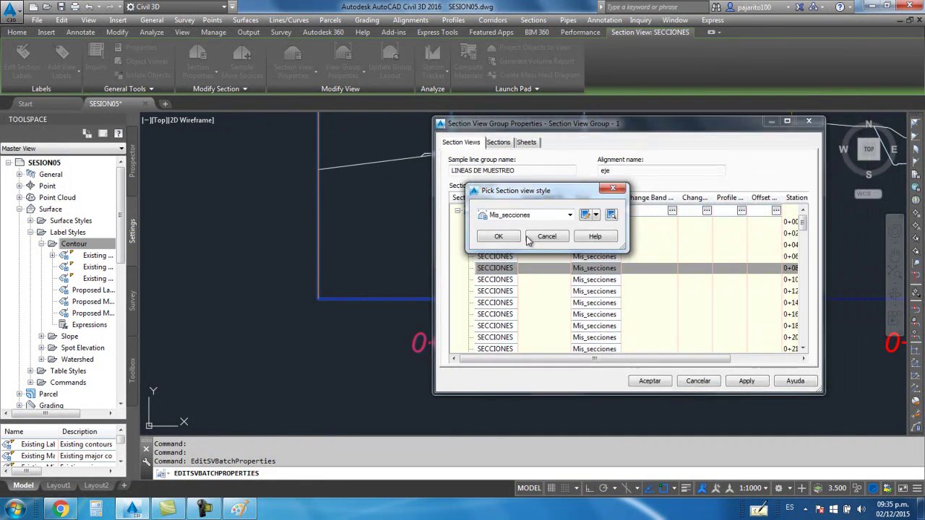
{"action": "left_click", "coordinate": [497, 239]}
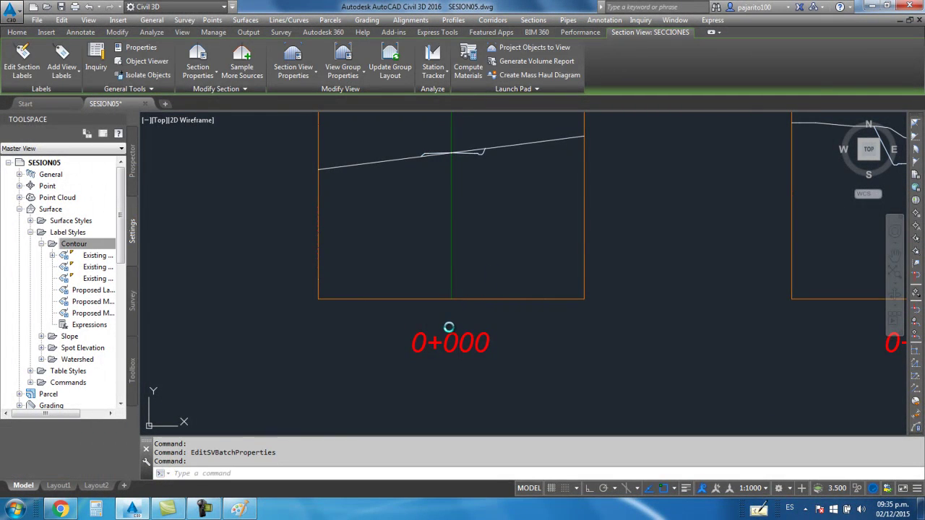
{"action": "scroll", "coordinate": [451, 323], "scroll_direction": "down", "scroll_amount": 3}
{"action": "scroll", "coordinate": [444, 320], "scroll_direction": "down", "scroll_amount": 3}
Step: Select the 0+000 section view and open its Mis_secciones style for editing
{"action": "scroll", "coordinate": [475, 324], "scroll_direction": "down", "scroll_amount": 2}
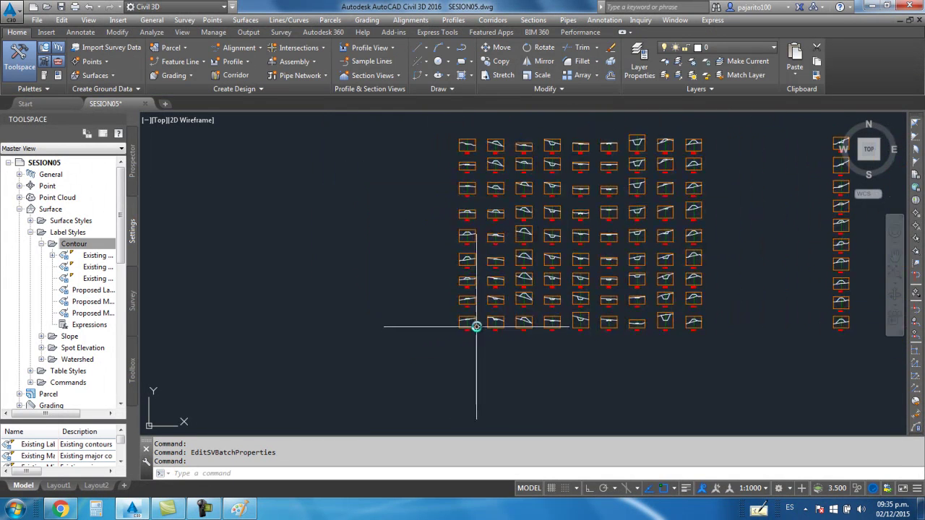
{"action": "scroll", "coordinate": [481, 324], "scroll_direction": "up", "scroll_amount": 5}
{"action": "scroll", "coordinate": [419, 320], "scroll_direction": "up", "scroll_amount": 7}
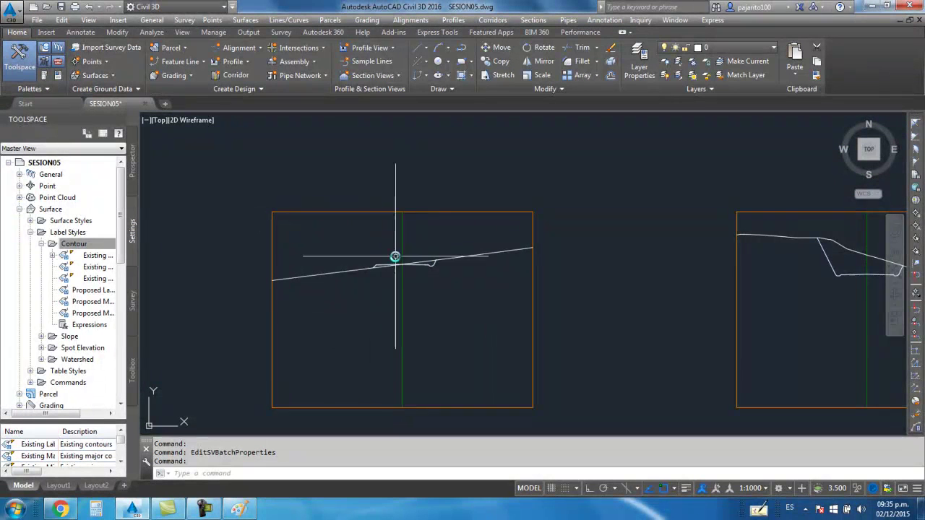
{"action": "scroll", "coordinate": [462, 253], "scroll_direction": "down", "scroll_amount": 1}
{"action": "scroll", "coordinate": [452, 275], "scroll_direction": "up", "scroll_amount": 1}
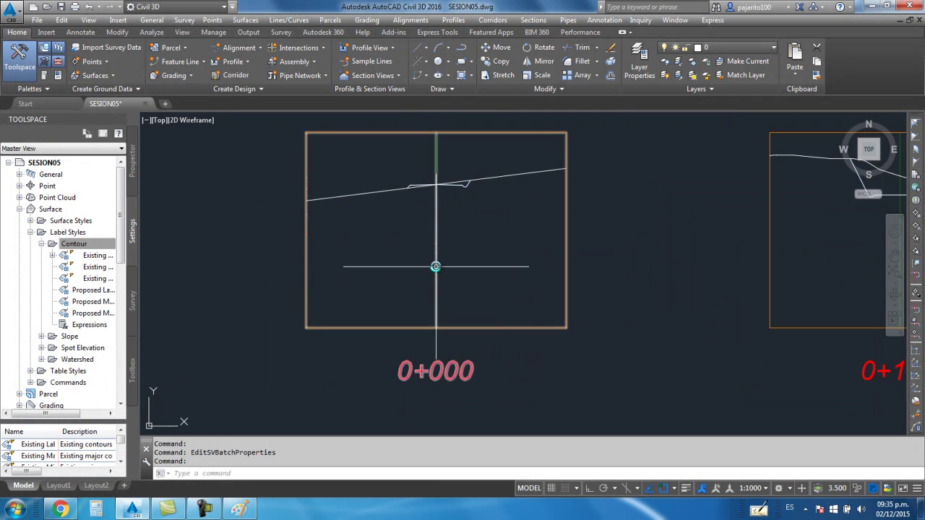
{"action": "left_click", "coordinate": [436, 263]}
{"action": "right_click", "coordinate": [437, 268]}
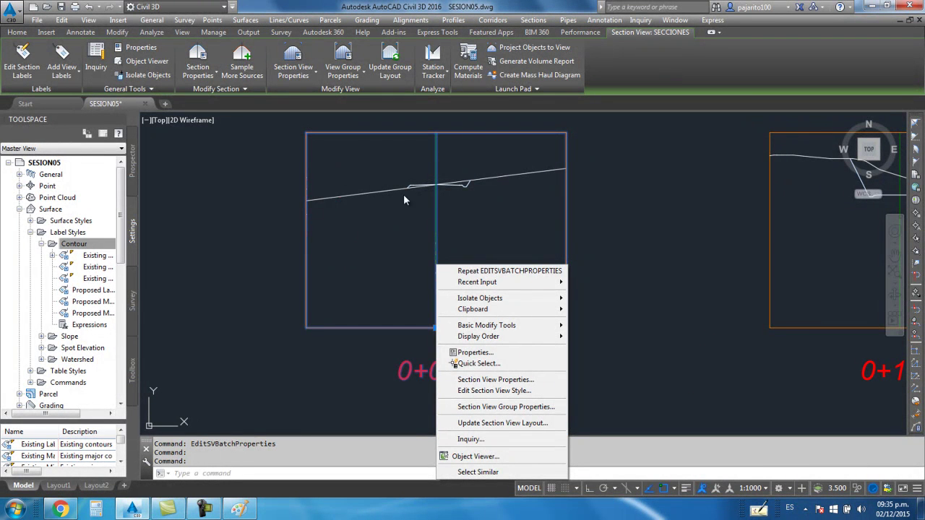
{"action": "left_click", "coordinate": [497, 407]}
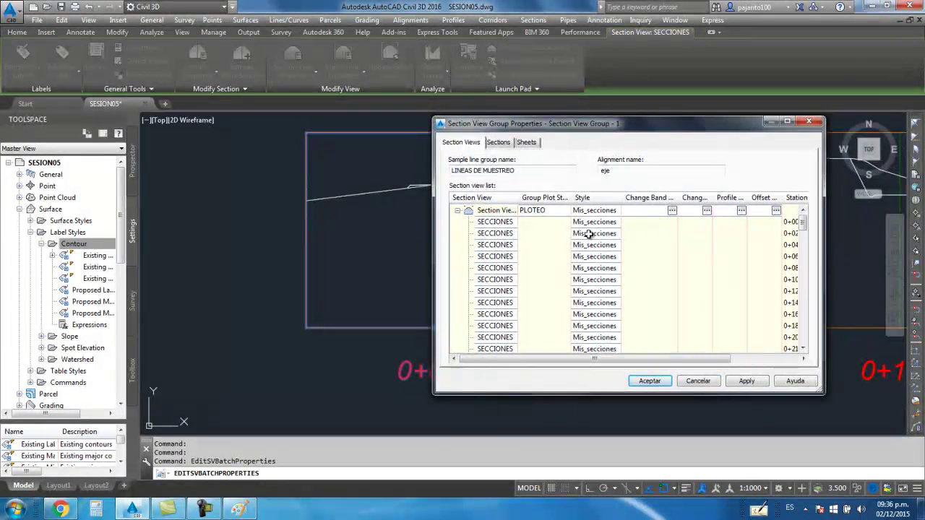
{"action": "left_click", "coordinate": [589, 233]}
{"action": "left_click", "coordinate": [606, 217]}
{"action": "left_click", "coordinate": [612, 254]}
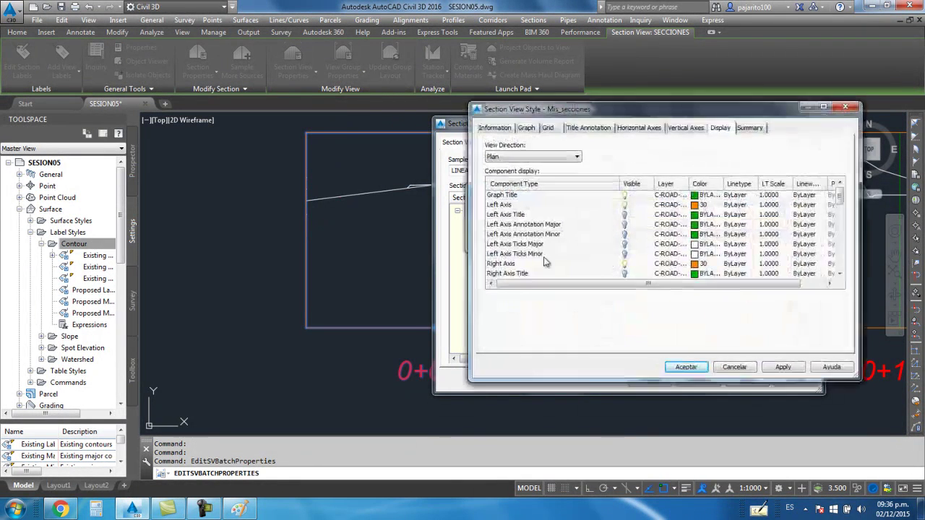
Step: Turn on the Bottom Axis Annotation Major offset labels (-20 to 20) and accept
{"action": "left_click_drag", "start_coordinate": [842, 197], "coordinate": [839, 234]}
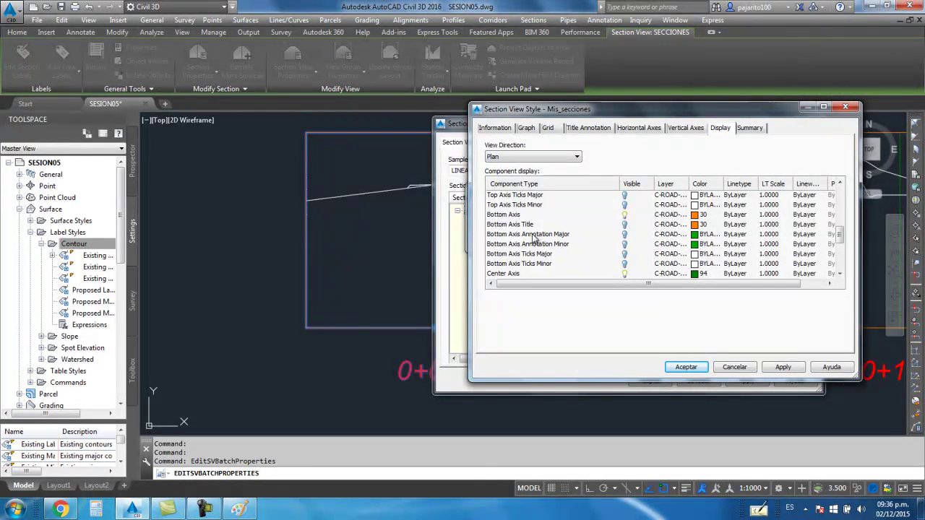
{"action": "mouse_move", "coordinate": [840, 238]}
{"action": "left_mouse_down"}
{"action": "mouse_move", "coordinate": [840, 267]}
{"action": "mouse_move", "coordinate": [834, 185]}
{"action": "mouse_move", "coordinate": [835, 231]}
{"action": "left_mouse_up"}
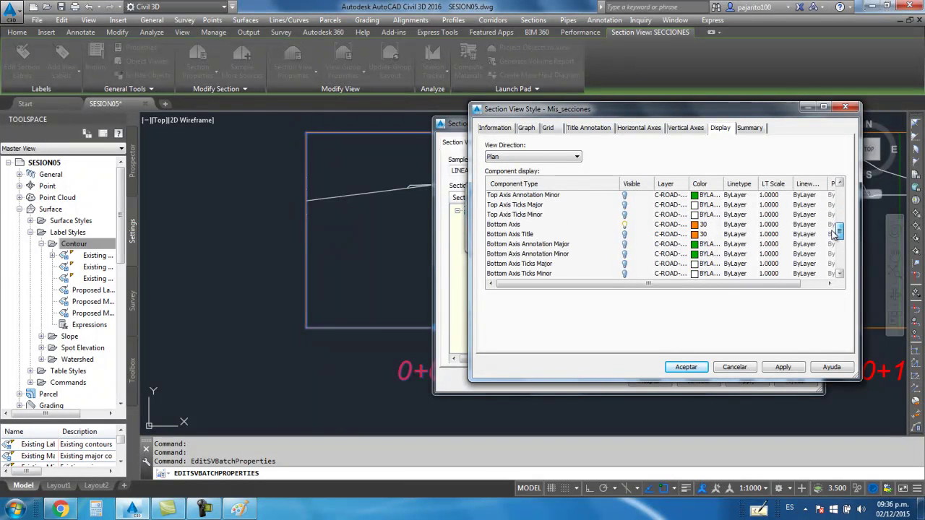
{"action": "left_click", "coordinate": [626, 244]}
{"action": "left_click", "coordinate": [698, 367]}
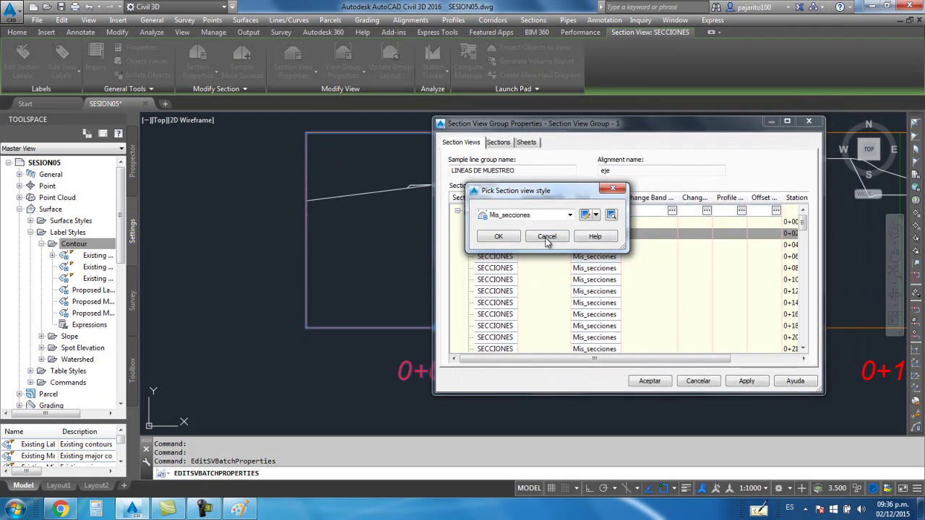
{"action": "key", "text": "Return"}
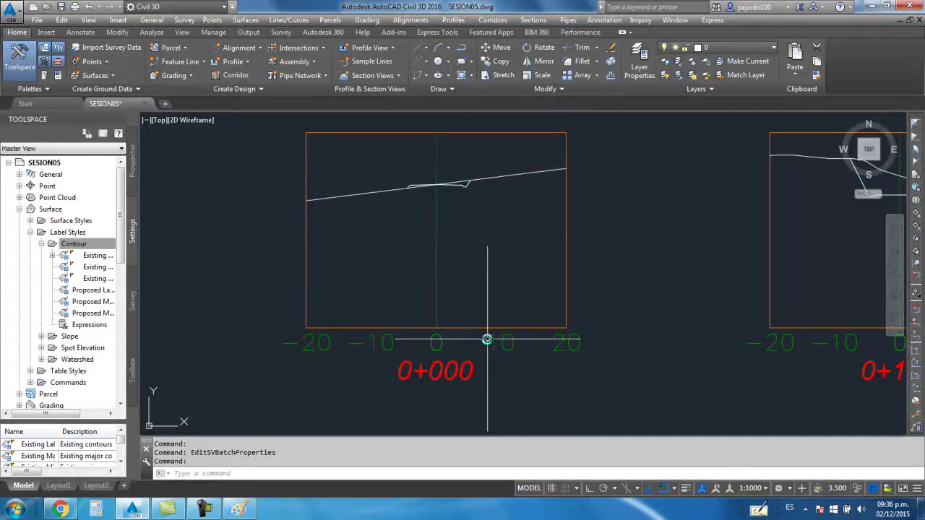
Step: Select the 0+000 section view and open the Mis_secciones style editor's display settings
{"action": "left_click", "coordinate": [437, 333]}
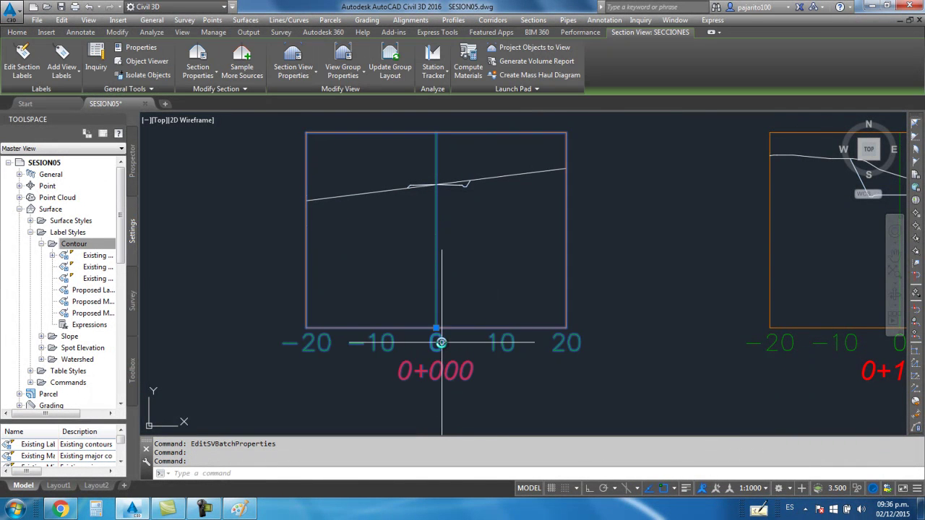
{"action": "right_click", "coordinate": [437, 334]}
{"action": "left_click", "coordinate": [492, 270]}
{"action": "left_click", "coordinate": [594, 245]}
{"action": "left_click", "coordinate": [596, 213]}
{"action": "left_click", "coordinate": [621, 249]}
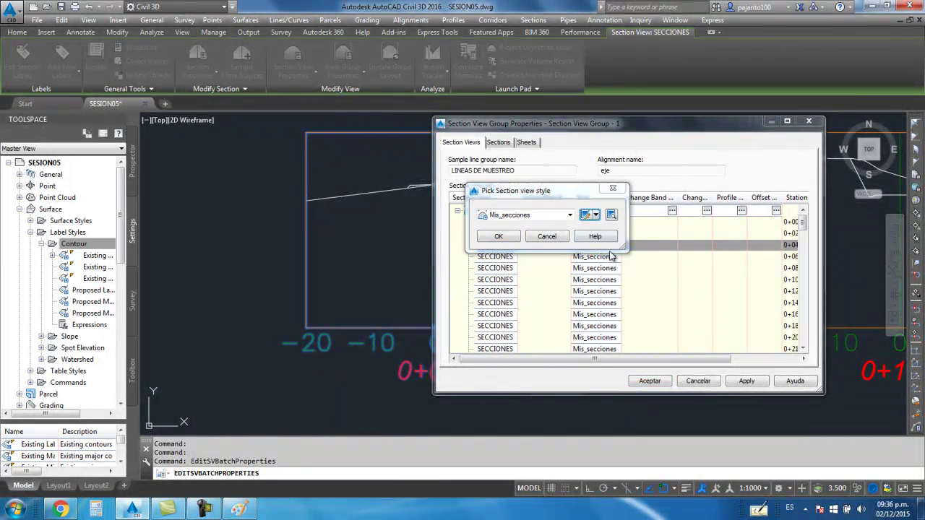
{"action": "left_click_drag", "start_coordinate": [839, 200], "coordinate": [839, 233]}
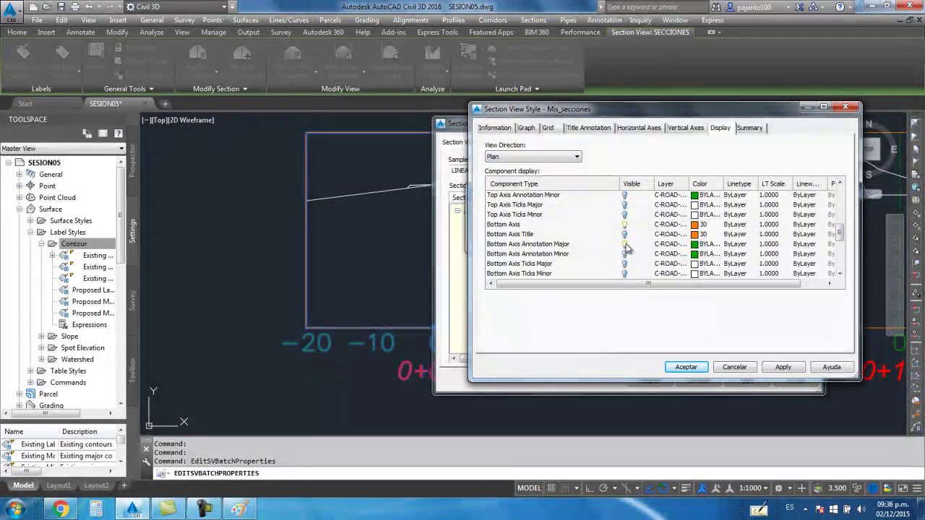
Step: Hide the bottom offset labels and show major horizontal grid lines in grey colour 8
{"action": "left_click", "coordinate": [626, 245]}
{"action": "left_click_drag", "start_coordinate": [839, 231], "coordinate": [844, 262]}
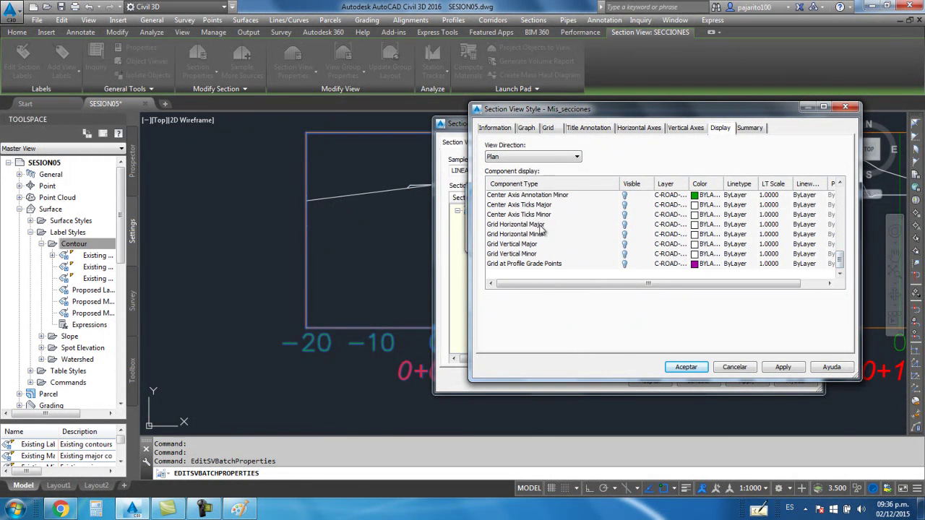
{"action": "left_click", "coordinate": [626, 225]}
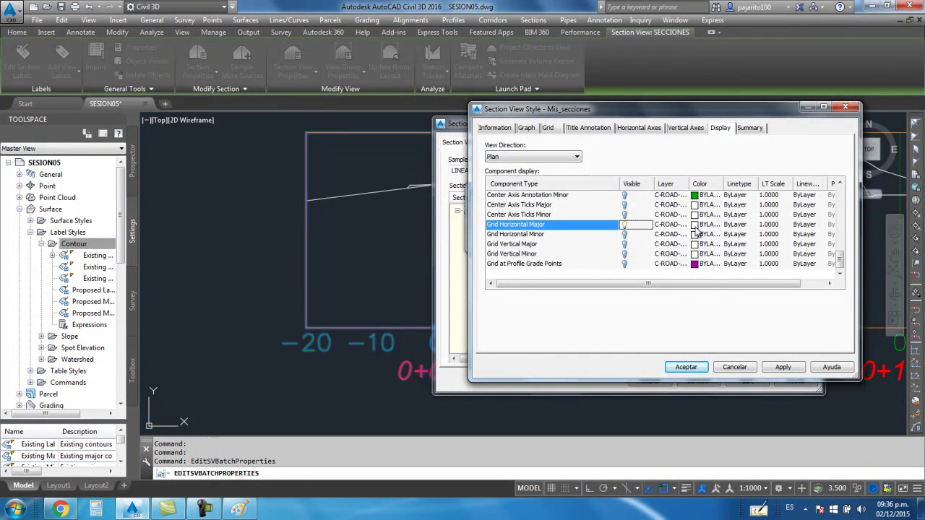
{"action": "left_click", "coordinate": [695, 225]}
{"action": "left_click", "coordinate": [604, 285]}
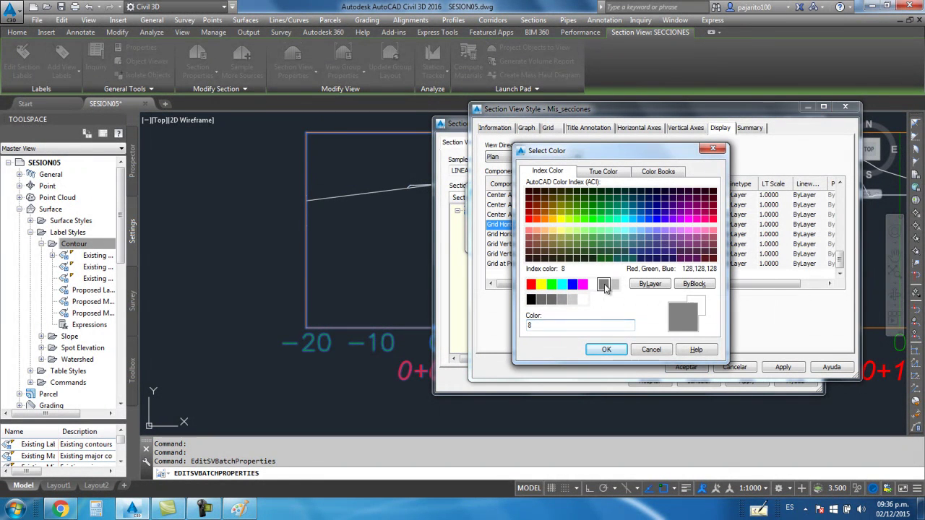
{"action": "left_click", "coordinate": [606, 350]}
{"action": "left_click", "coordinate": [683, 367]}
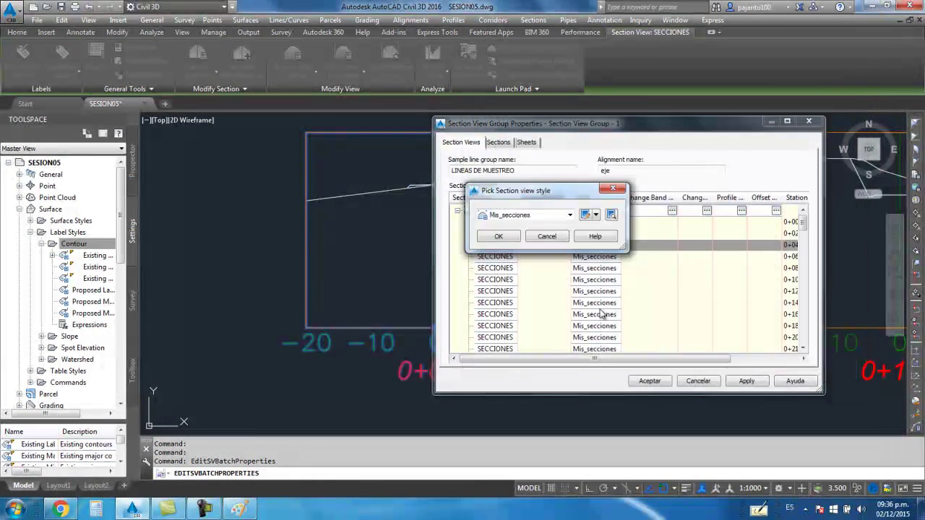
{"action": "left_click", "coordinate": [518, 238]}
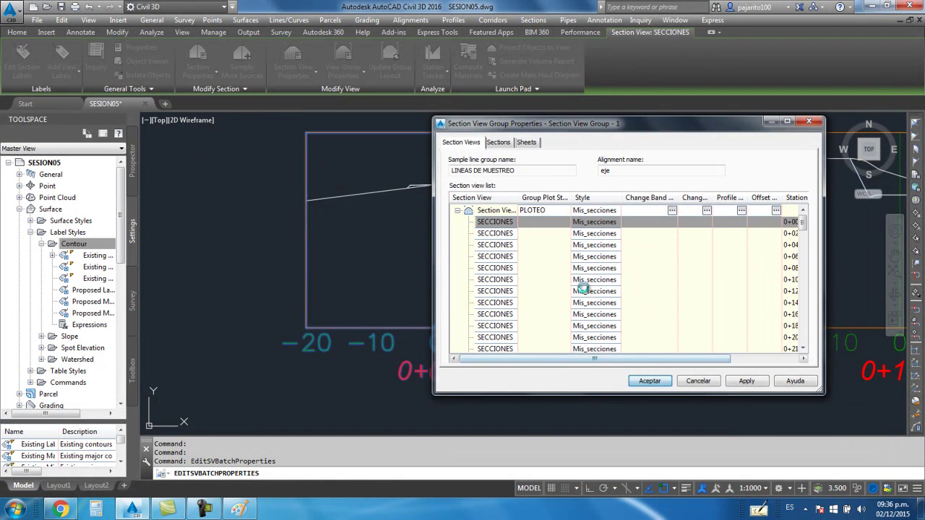
{"action": "key", "text": "Return"}
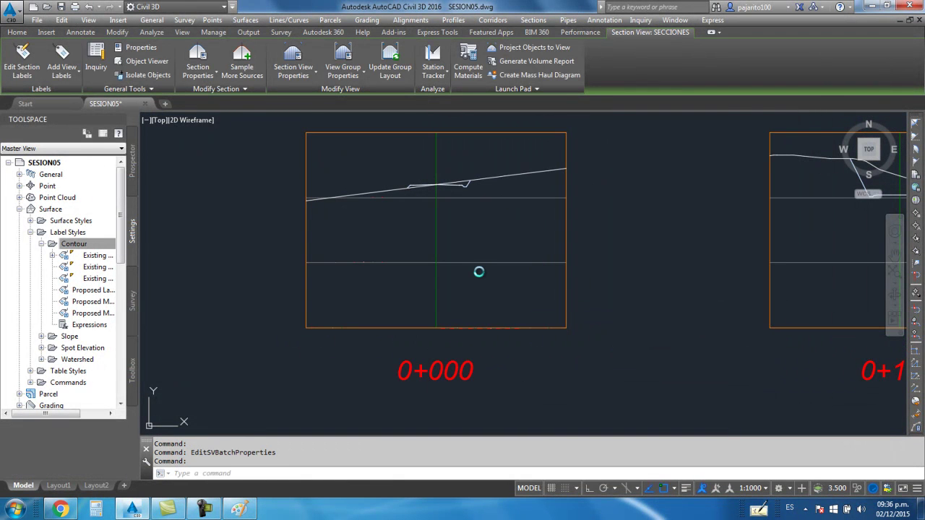
Step: Clear the selection and zoom around to review the grey grid lines
{"action": "key", "text": "Escape"}
{"action": "scroll", "coordinate": [473, 275], "scroll_direction": "down", "scroll_amount": 5}
{"action": "scroll", "coordinate": [478, 302], "scroll_direction": "down", "scroll_amount": 1}
{"action": "scroll", "coordinate": [508, 233], "scroll_direction": "up", "scroll_amount": 1}
{"action": "scroll", "coordinate": [507, 233], "scroll_direction": "up", "scroll_amount": 6}
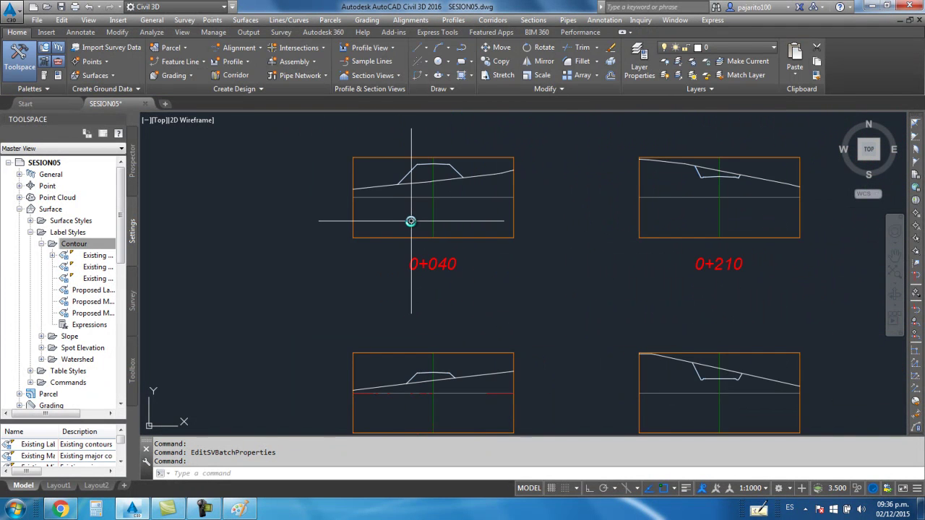
Step: Zoom in and out across the drawing to review the section views
{"action": "scroll", "coordinate": [448, 275], "scroll_direction": "down", "scroll_amount": 5}
{"action": "scroll", "coordinate": [491, 339], "scroll_direction": "up", "scroll_amount": 5}
{"action": "scroll", "coordinate": [477, 312], "scroll_direction": "up", "scroll_amount": 2}
{"action": "scroll", "coordinate": [480, 311], "scroll_direction": "down", "scroll_amount": 5}
{"action": "scroll", "coordinate": [501, 326], "scroll_direction": "down", "scroll_amount": 3}
{"action": "scroll", "coordinate": [475, 306], "scroll_direction": "up", "scroll_amount": 1}
{"action": "scroll", "coordinate": [431, 301], "scroll_direction": "up", "scroll_amount": 2}
{"action": "scroll", "coordinate": [390, 278], "scroll_direction": "up", "scroll_amount": 3}
{"action": "scroll", "coordinate": [353, 258], "scroll_direction": "up", "scroll_amount": 4}
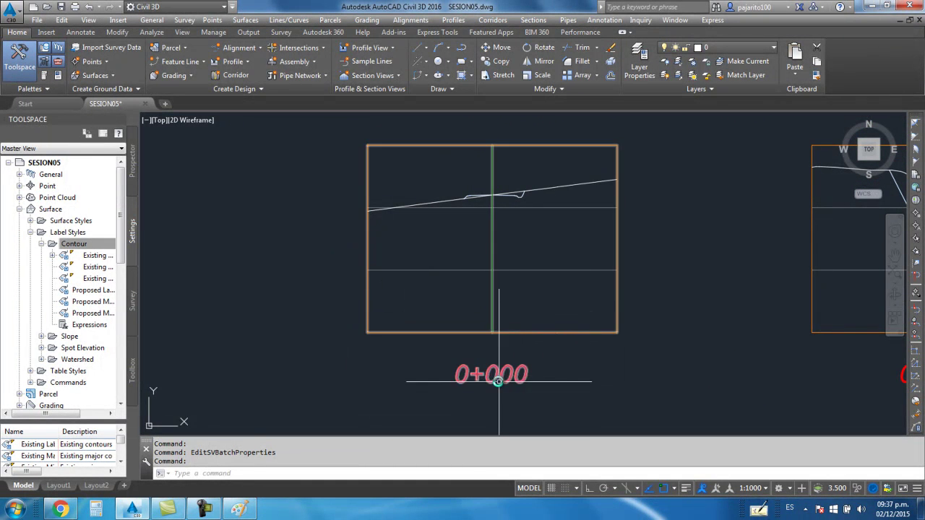
Step: Select the 0+000 section view and open the Mis_secciones style editor
{"action": "left_click", "coordinate": [499, 333]}
{"action": "right_click", "coordinate": [506, 377]}
{"action": "left_click", "coordinate": [564, 308]}
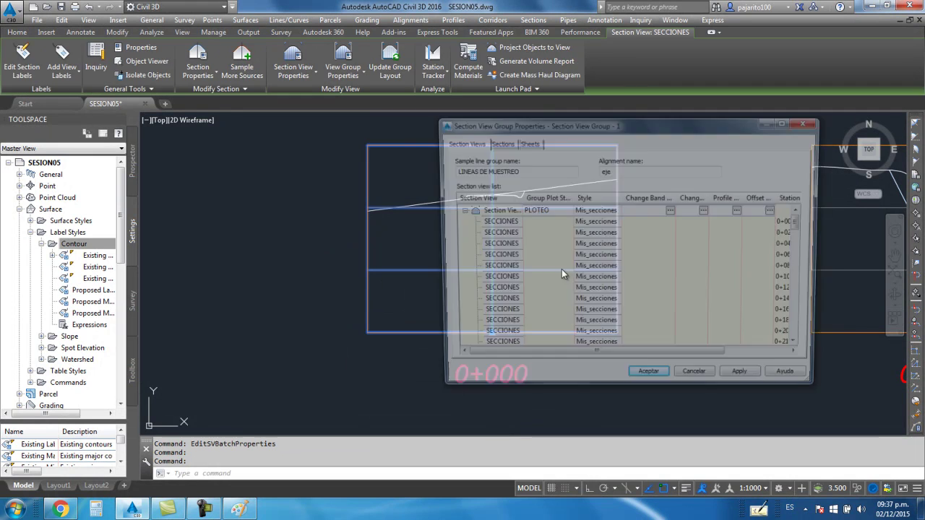
{"action": "left_click", "coordinate": [604, 234]}
{"action": "left_click", "coordinate": [594, 214]}
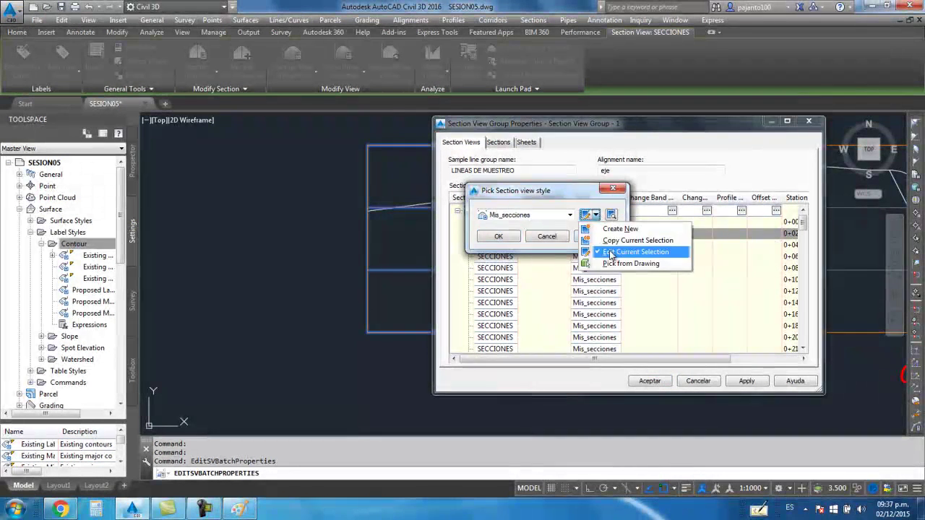
{"action": "left_click", "coordinate": [622, 253]}
{"action": "mouse_move", "coordinate": [836, 199]}
{"action": "left_mouse_down"}
{"action": "mouse_move", "coordinate": [839, 207]}
{"action": "mouse_move", "coordinate": [838, 198]}
{"action": "left_mouse_up"}
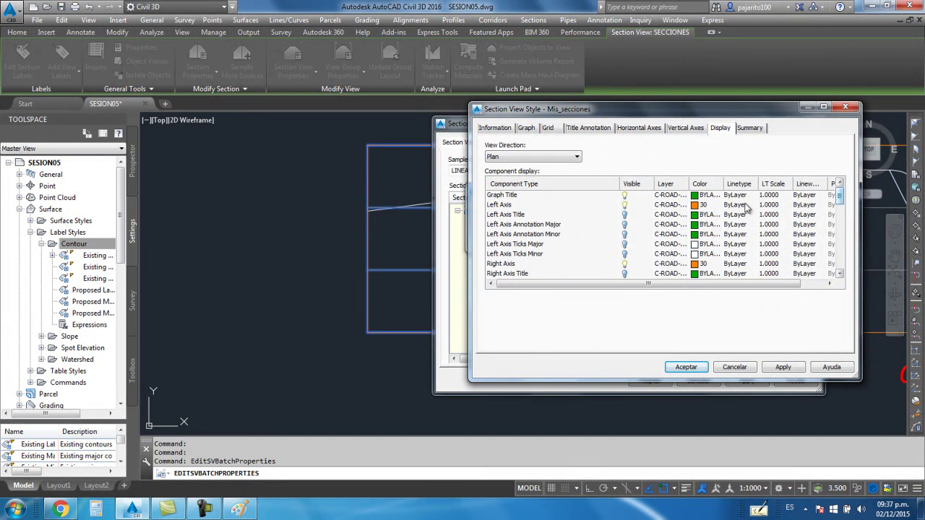
Step: Turn on Left Axis Annotation Major labels and apply the style to the section view group
{"action": "left_click", "coordinate": [625, 226]}
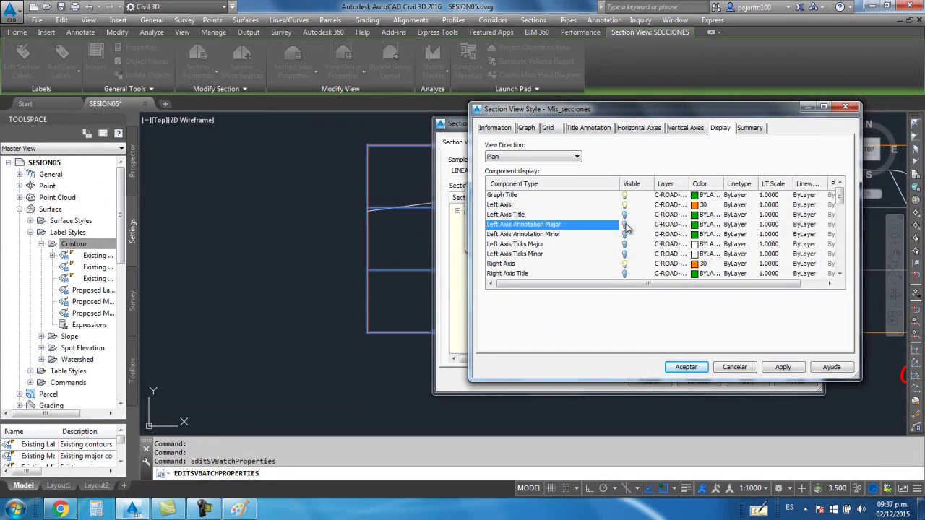
{"action": "left_click", "coordinate": [685, 367]}
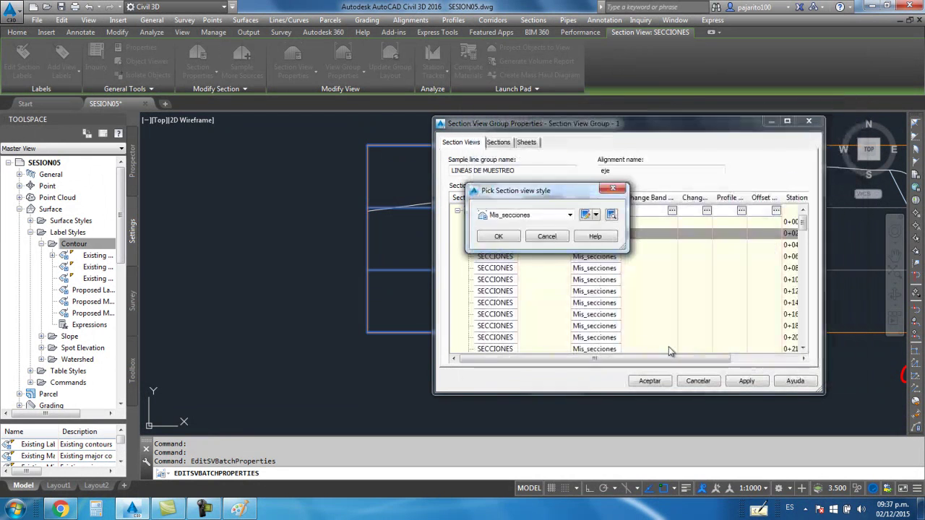
{"action": "left_click", "coordinate": [498, 239]}
{"action": "left_click", "coordinate": [640, 379]}
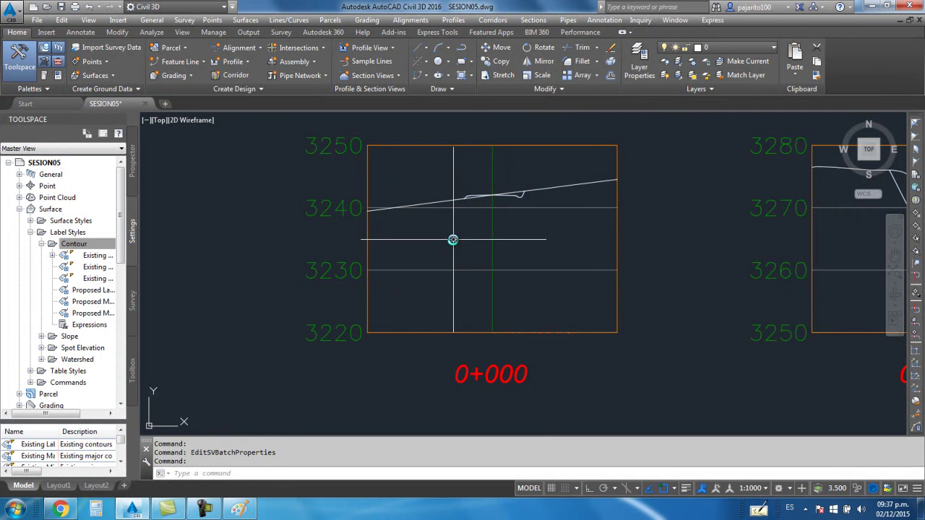
{"action": "scroll", "coordinate": [452, 240], "scroll_direction": "down", "scroll_amount": 6}
{"action": "scroll", "coordinate": [441, 275], "scroll_direction": "up", "scroll_amount": 4}
{"action": "scroll", "coordinate": [423, 278], "scroll_direction": "up", "scroll_amount": 2}
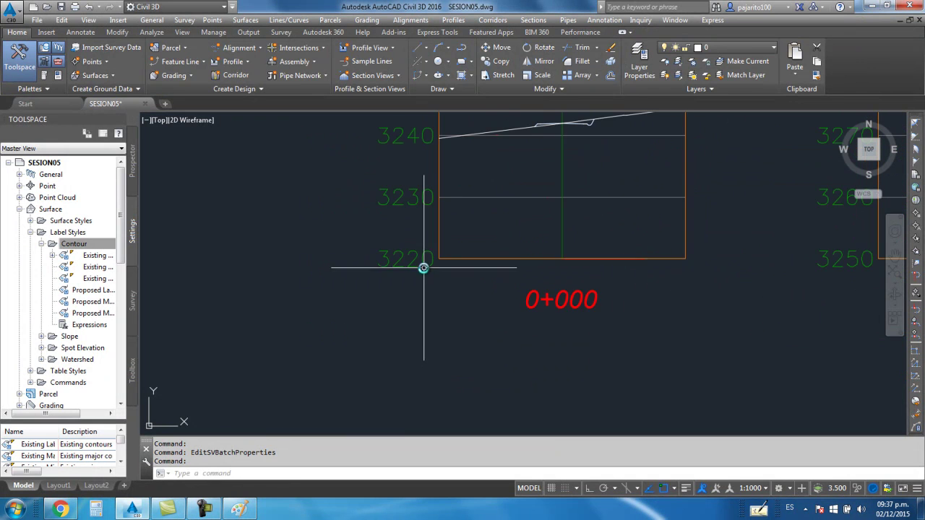
Step: Open the Mis_secciones section view style at its Vertical Axes settings
{"action": "left_click", "coordinate": [549, 305]}
{"action": "right_click", "coordinate": [549, 305]}
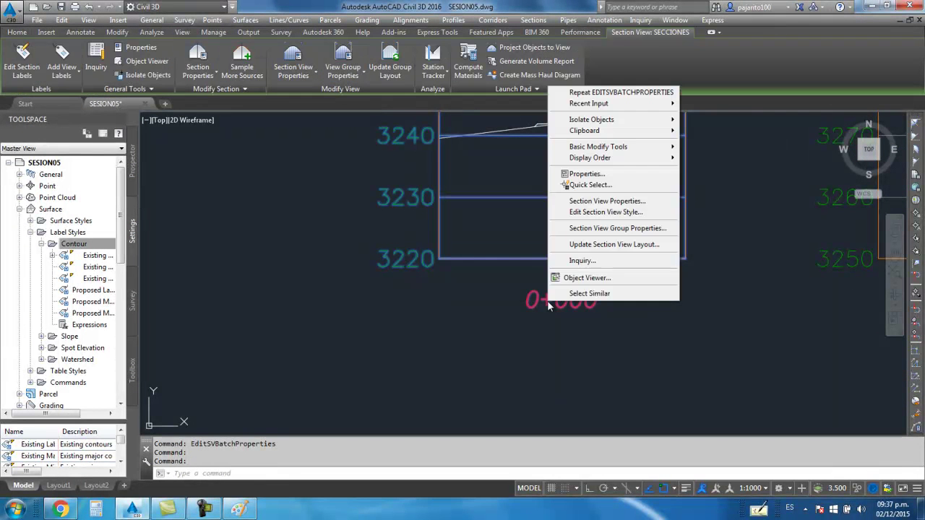
{"action": "left_click", "coordinate": [598, 230]}
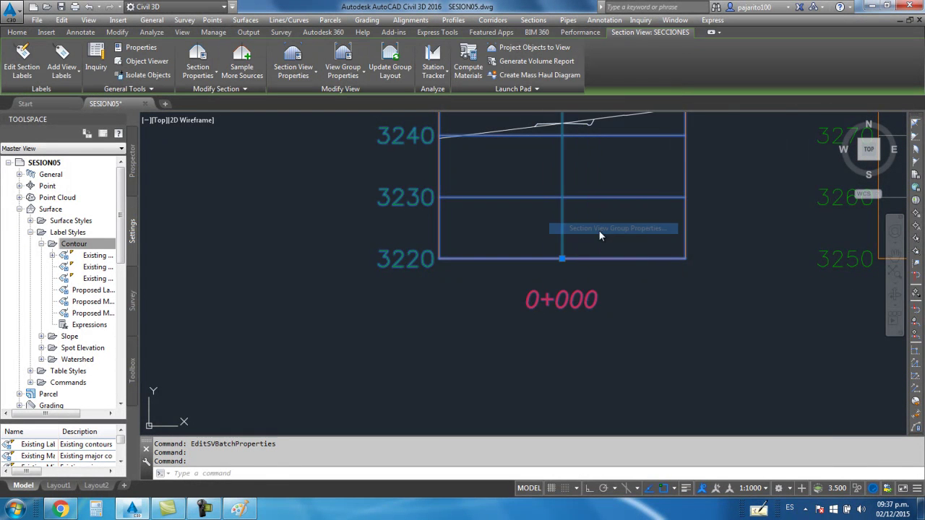
{"action": "left_click", "coordinate": [596, 236]}
{"action": "left_click", "coordinate": [595, 215]}
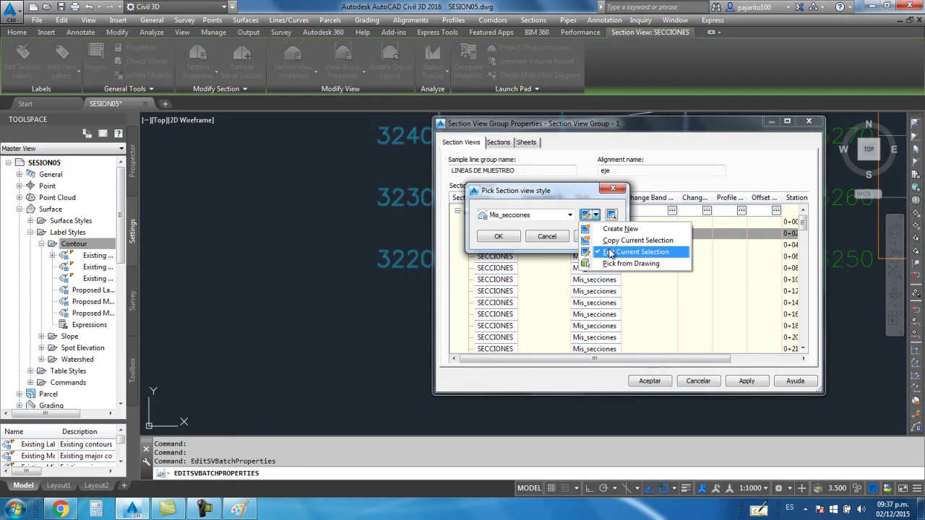
{"action": "left_click", "coordinate": [634, 246]}
{"action": "left_click", "coordinate": [684, 128]}
{"action": "type", "text": "1.8"}
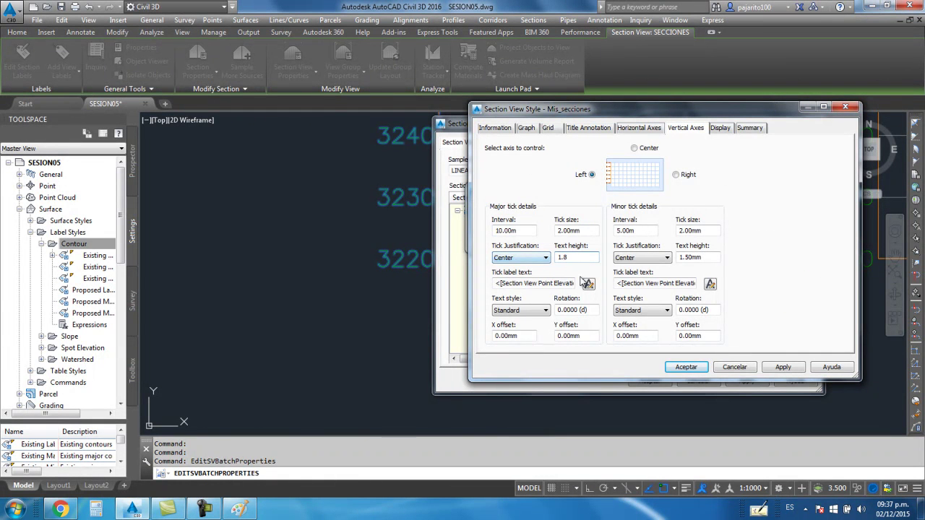
Step: Format the major tick labels in Times New Roman, colour White
{"action": "left_click", "coordinate": [587, 284]}
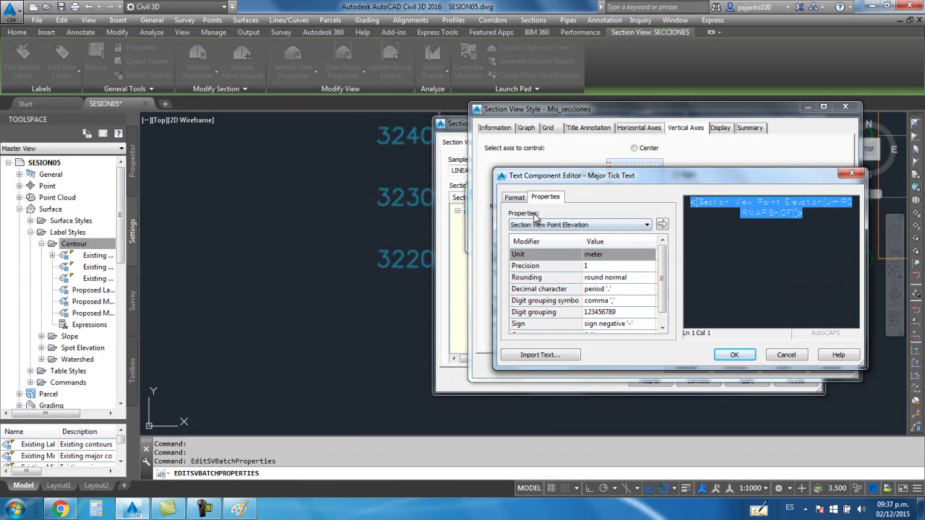
{"action": "left_click", "coordinate": [515, 199]}
{"action": "left_click", "coordinate": [534, 272]}
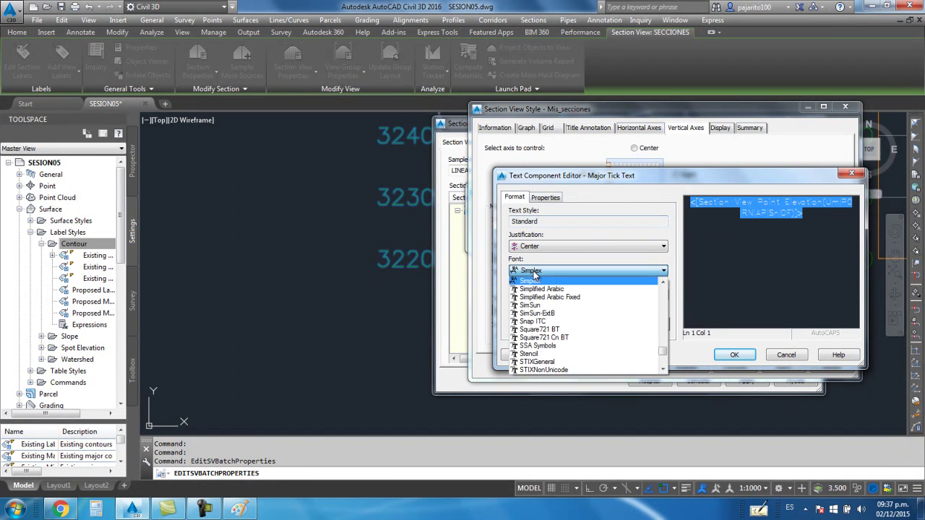
{"action": "type", "text": "ti"}
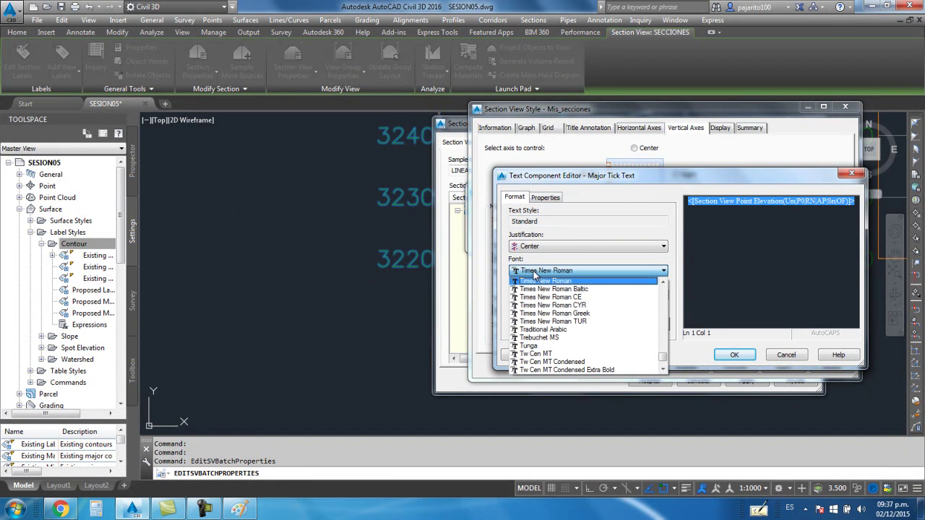
{"action": "left_click", "coordinate": [539, 281]}
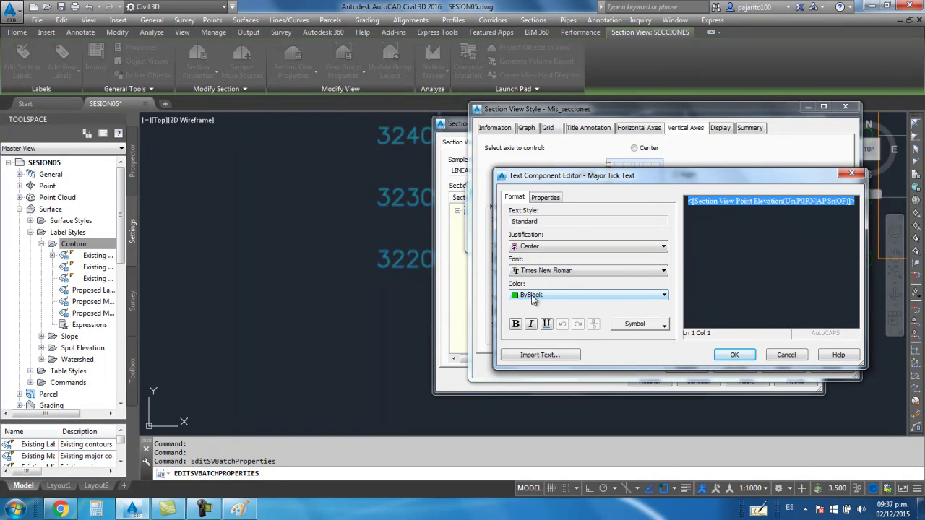
{"action": "left_click", "coordinate": [532, 296]}
{"action": "left_click", "coordinate": [538, 361]}
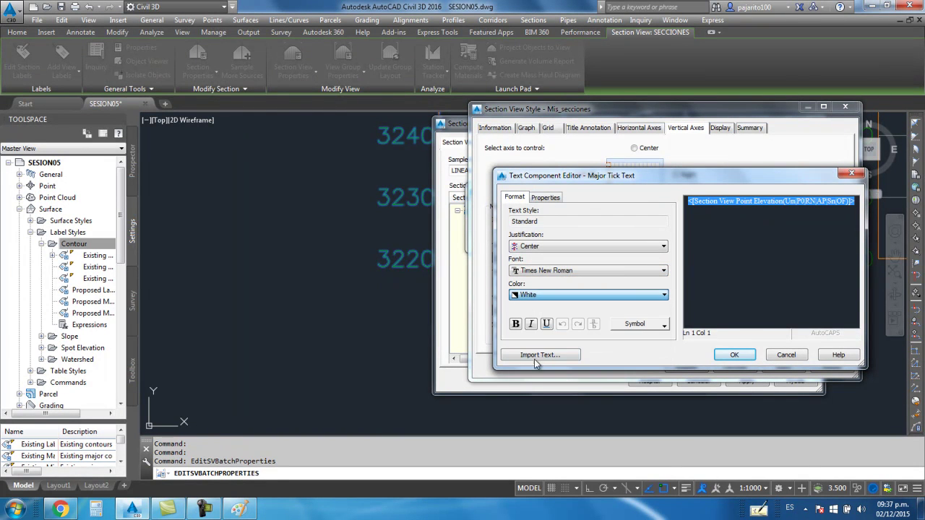
Step: Confirm the style edits, apply them to the section views and zoom to check the labels
{"action": "left_click", "coordinate": [725, 357]}
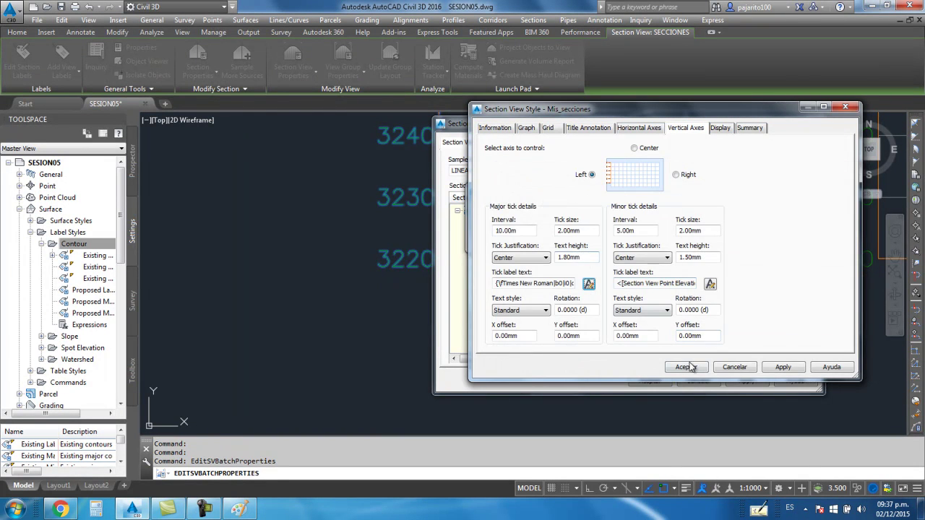
{"action": "left_click", "coordinate": [683, 367]}
{"action": "left_click", "coordinate": [506, 237]}
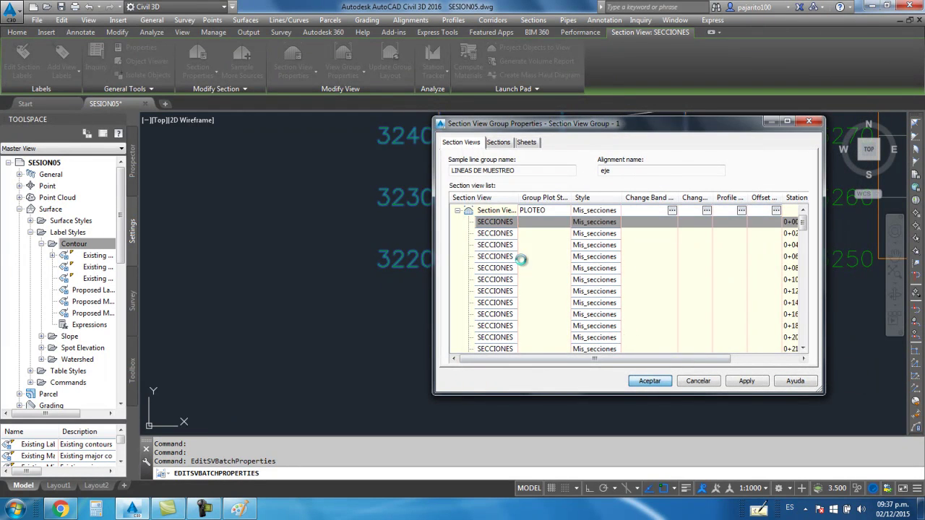
{"action": "key", "text": "Return"}
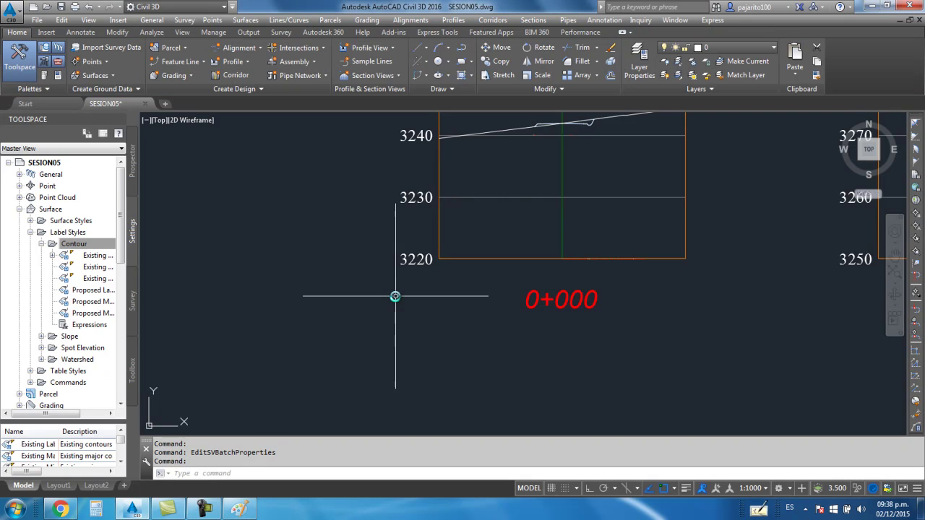
{"action": "scroll", "coordinate": [402, 304], "scroll_direction": "down", "scroll_amount": 4}
{"action": "scroll", "coordinate": [404, 305], "scroll_direction": "up", "scroll_amount": 3}
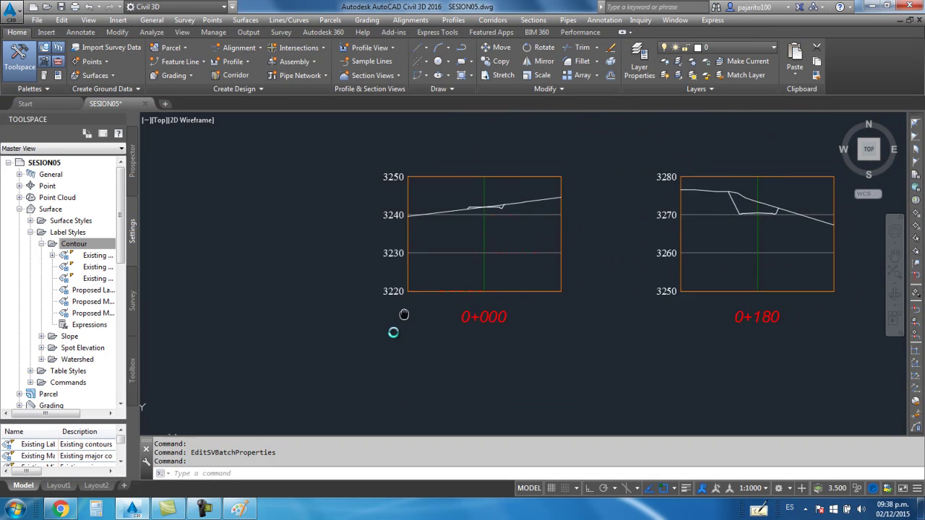
{"action": "scroll", "coordinate": [394, 334], "scroll_direction": "up", "scroll_amount": 3}
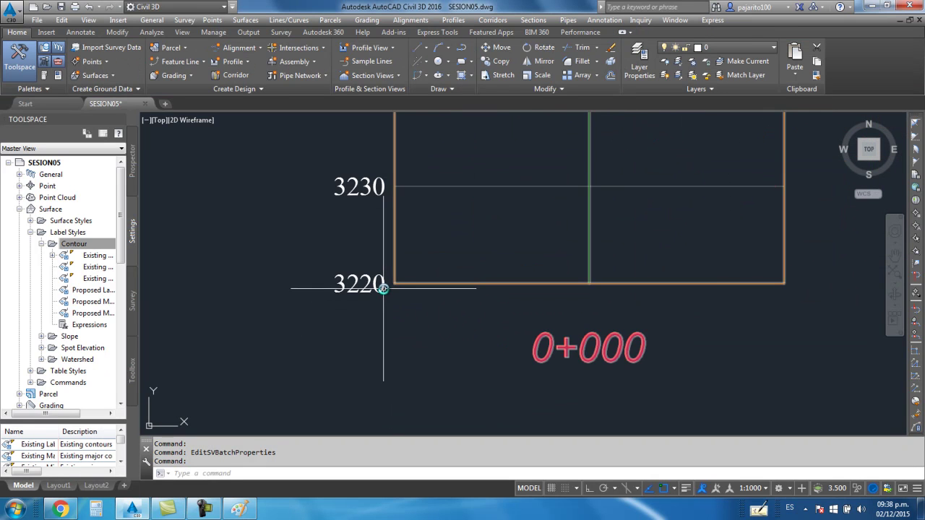
{"action": "scroll", "coordinate": [383, 290], "scroll_direction": "down", "scroll_amount": 4}
Step: Reduce the Mis_secciones elevation label height to 1.50 and apply it to the section views
{"action": "left_click", "coordinate": [506, 338]}
{"action": "right_click", "coordinate": [506, 337]}
{"action": "left_click", "coordinate": [551, 269]}
{"action": "left_click", "coordinate": [594, 245]}
{"action": "left_click", "coordinate": [615, 245]}
{"action": "left_click", "coordinate": [595, 215]}
{"action": "left_click", "coordinate": [605, 253]}
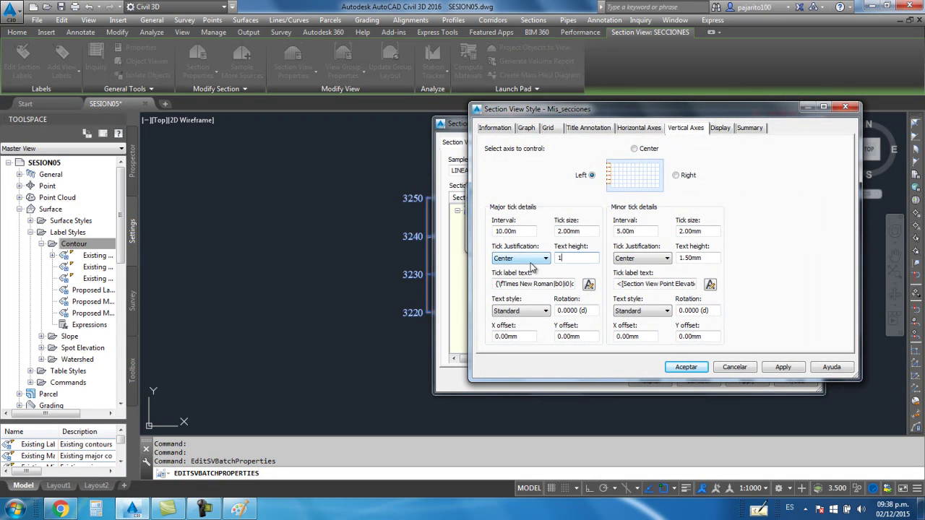
{"action": "left_click", "coordinate": [687, 366]}
{"action": "left_click", "coordinate": [497, 238]}
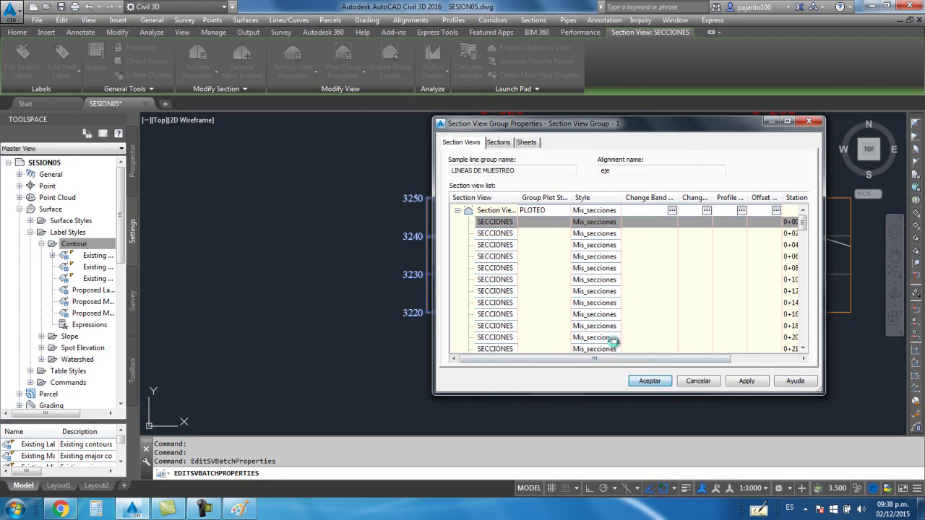
{"action": "key", "text": "Return"}
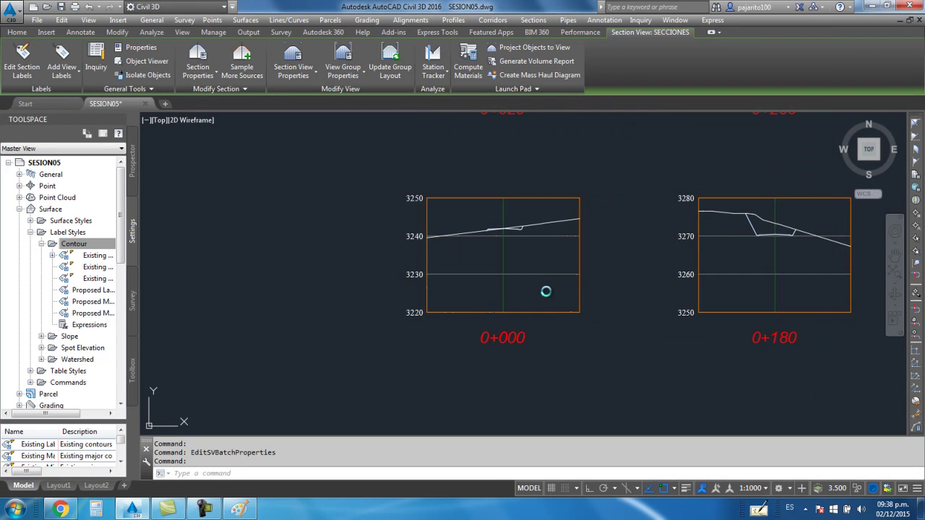
{"action": "scroll", "coordinate": [535, 300], "scroll_direction": "down", "scroll_amount": 4}
{"action": "scroll", "coordinate": [541, 306], "scroll_direction": "down", "scroll_amount": 1}
{"action": "scroll", "coordinate": [557, 302], "scroll_direction": "up", "scroll_amount": 3}
Step: Set the Mis_secciones title annotation Y offset to -3 so station titles sit closer
{"action": "left_click", "coordinate": [515, 243]}
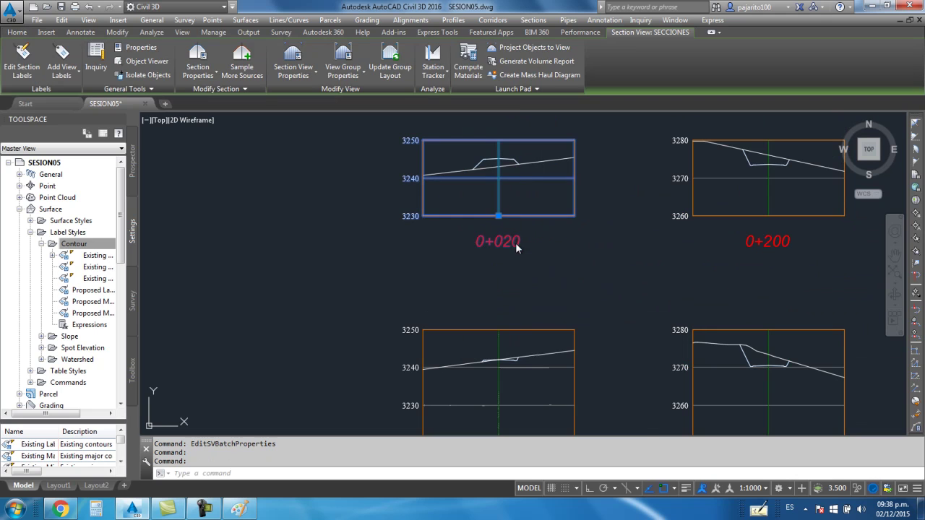
{"action": "right_click", "coordinate": [516, 243]}
{"action": "left_click", "coordinate": [583, 385]}
{"action": "left_click", "coordinate": [596, 233]}
{"action": "left_click", "coordinate": [594, 215]}
{"action": "left_click", "coordinate": [615, 257]}
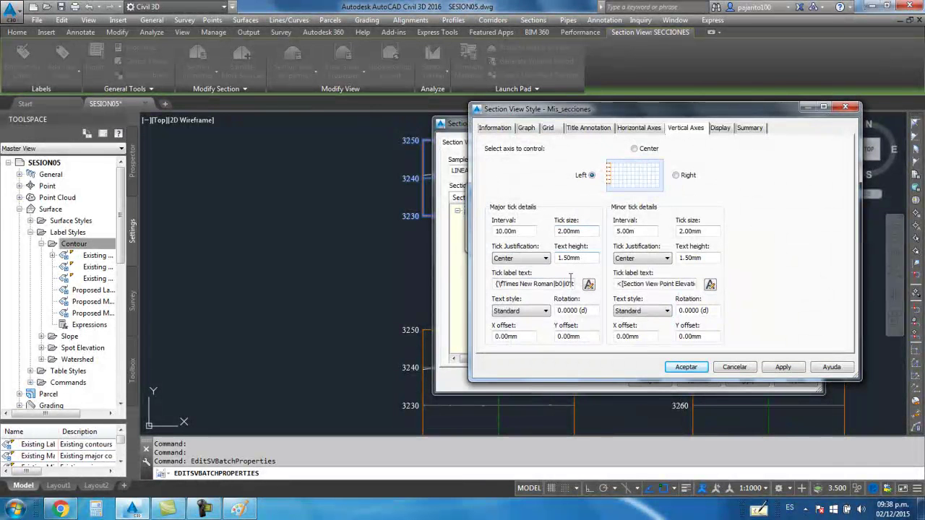
{"action": "left_click", "coordinate": [578, 128]}
{"action": "type", "text": "-3.5"}
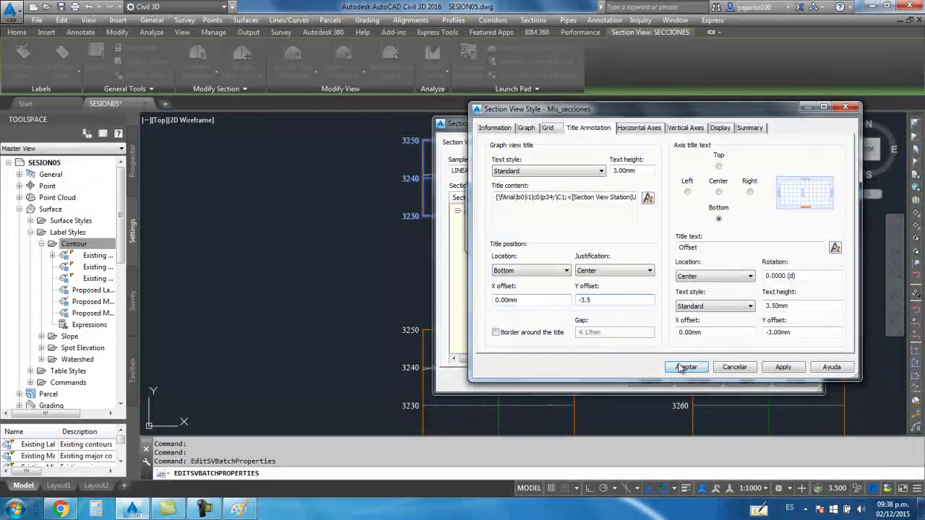
{"action": "left_click", "coordinate": [685, 368]}
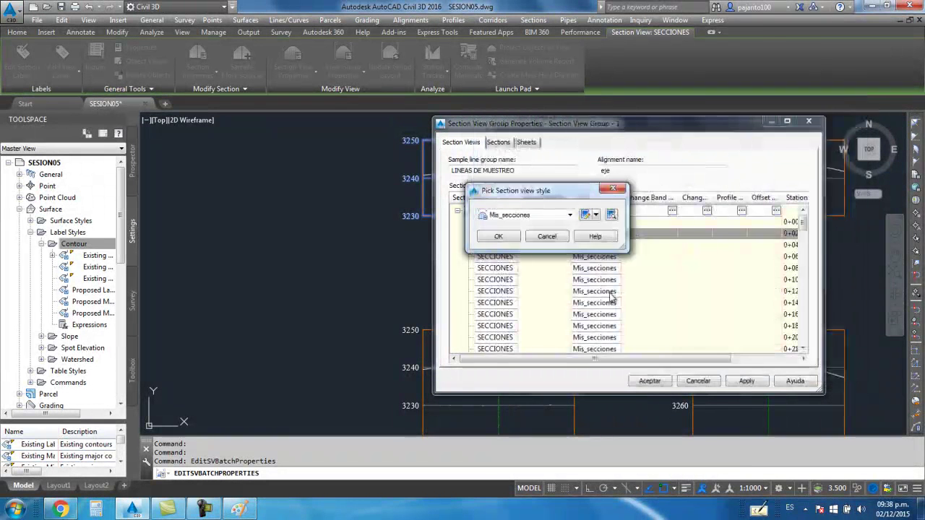
{"action": "left_click", "coordinate": [498, 238]}
{"action": "key", "text": "Return"}
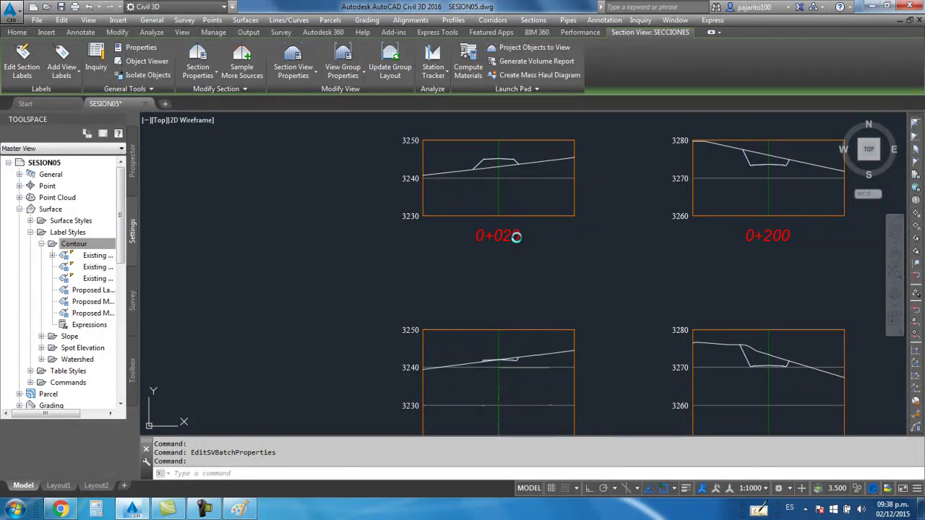
Step: Zoom around the section views and fit them all in the window
{"action": "scroll", "coordinate": [516, 236], "scroll_direction": "down", "scroll_amount": 5}
{"action": "scroll", "coordinate": [547, 268], "scroll_direction": "down", "scroll_amount": 2}
{"action": "scroll", "coordinate": [623, 228], "scroll_direction": "up", "scroll_amount": 3}
{"action": "scroll", "coordinate": [622, 228], "scroll_direction": "up", "scroll_amount": 5}
{"action": "scroll", "coordinate": [620, 181], "scroll_direction": "up", "scroll_amount": 2}
{"action": "scroll", "coordinate": [619, 180], "scroll_direction": "down", "scroll_amount": 2}
{"action": "scroll", "coordinate": [653, 217], "scroll_direction": "down", "scroll_amount": 3}
{"action": "scroll", "coordinate": [407, 335], "scroll_direction": "up", "scroll_amount": 5}
{"action": "scroll", "coordinate": [405, 346], "scroll_direction": "up", "scroll_amount": 2}
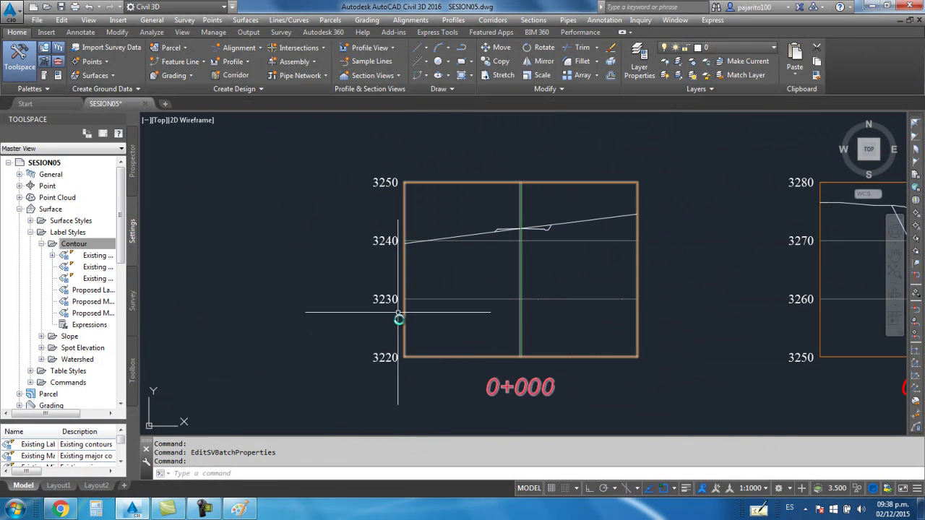
{"action": "scroll", "coordinate": [446, 283], "scroll_direction": "down", "scroll_amount": 5}
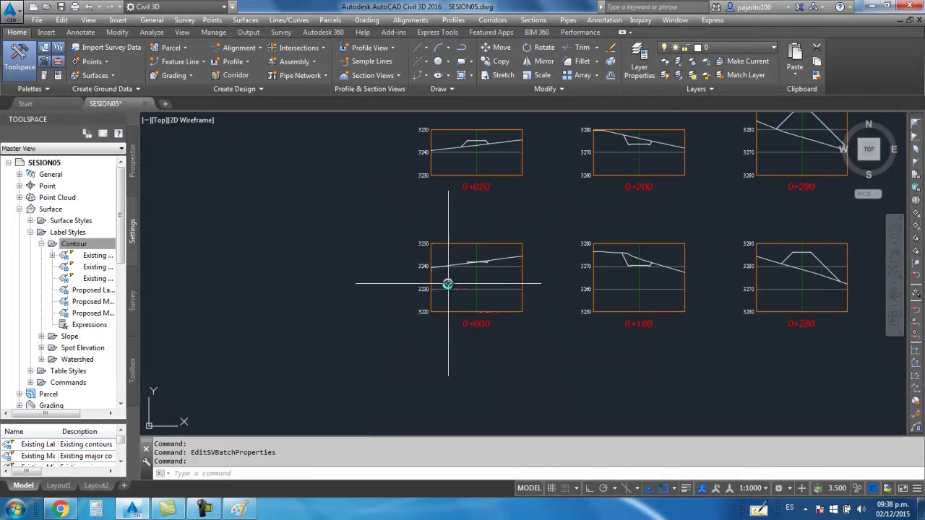
{"action": "scroll", "coordinate": [446, 282], "scroll_direction": "down", "scroll_amount": 1}
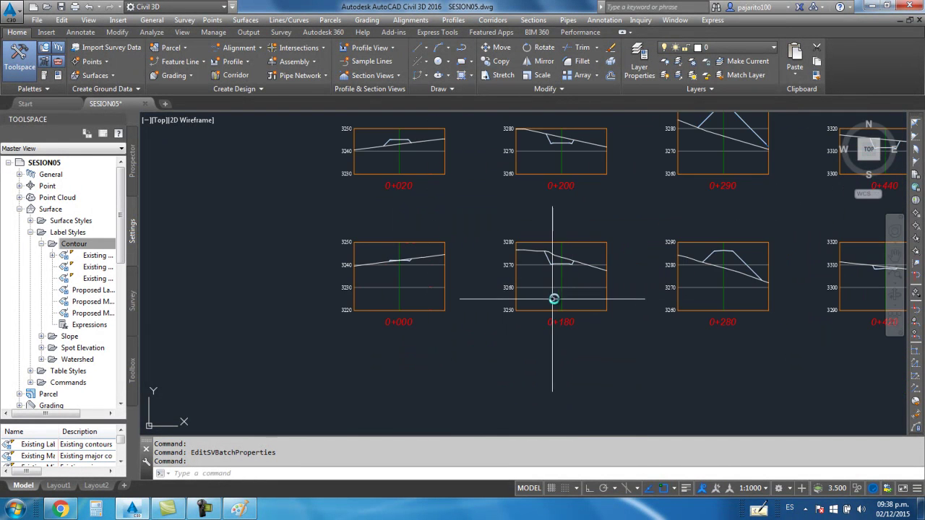
{"action": "middle_click", "coordinate": [570, 340]}
{"action": "middle_click", "coordinate": [570, 341]}
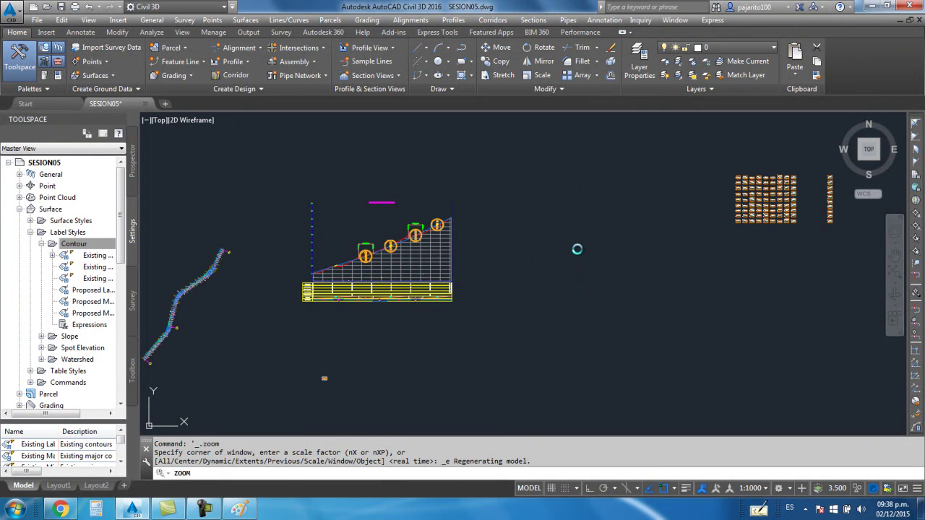
{"action": "scroll", "coordinate": [690, 220], "scroll_direction": "up", "scroll_amount": 2}
{"action": "scroll", "coordinate": [689, 220], "scroll_direction": "up", "scroll_amount": 4}
{"action": "scroll", "coordinate": [689, 221], "scroll_direction": "up", "scroll_amount": 1}
{"action": "scroll", "coordinate": [689, 222], "scroll_direction": "up", "scroll_amount": 2}
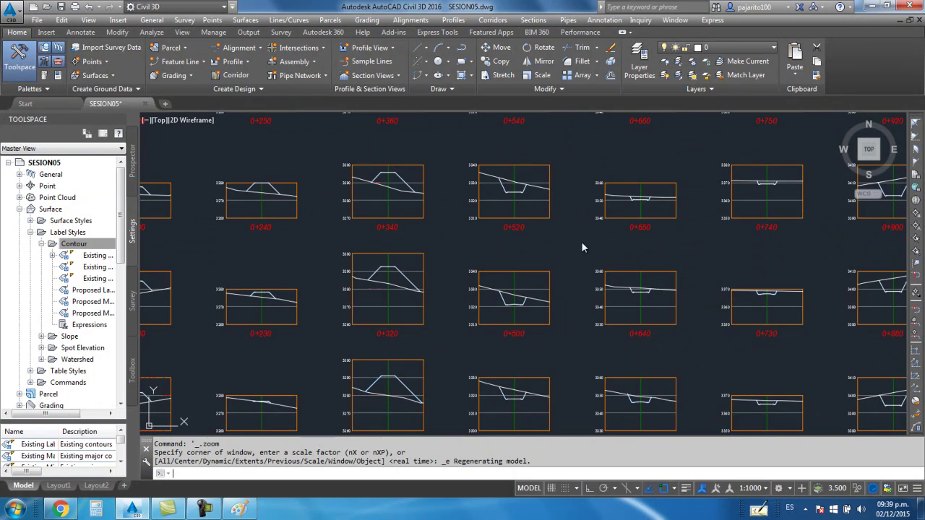
{"action": "scroll", "coordinate": [659, 249], "scroll_direction": "down", "scroll_amount": 1}
Step: Save SESION05.dwg and frame sections 0+000 and 0+180 close up
{"action": "key", "text": "ctrl+s"}
{"action": "scroll", "coordinate": [656, 248], "scroll_direction": "down", "scroll_amount": 3}
{"action": "scroll", "coordinate": [540, 360], "scroll_direction": "up", "scroll_amount": 2}
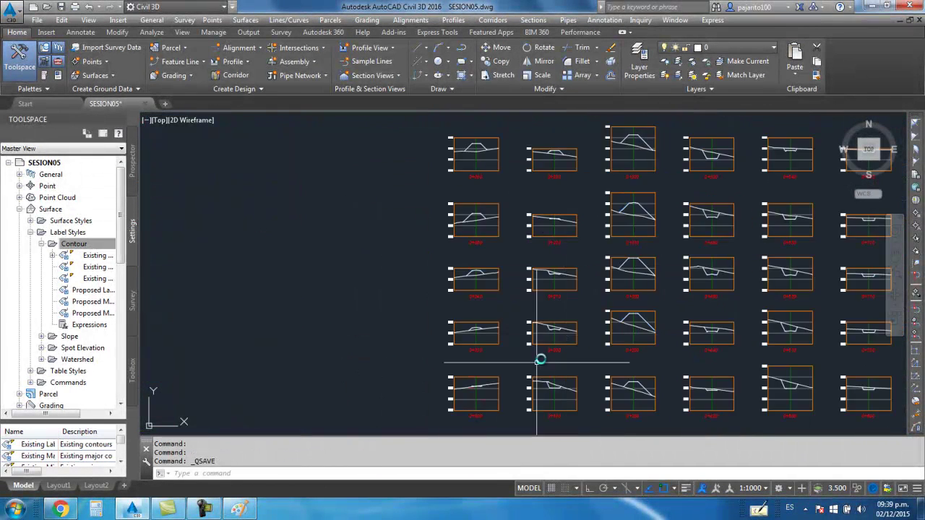
{"action": "scroll", "coordinate": [520, 339], "scroll_direction": "up", "scroll_amount": 7}
{"action": "middle_click_drag", "start_coordinate": [518, 241], "coordinate": [474, 338]}
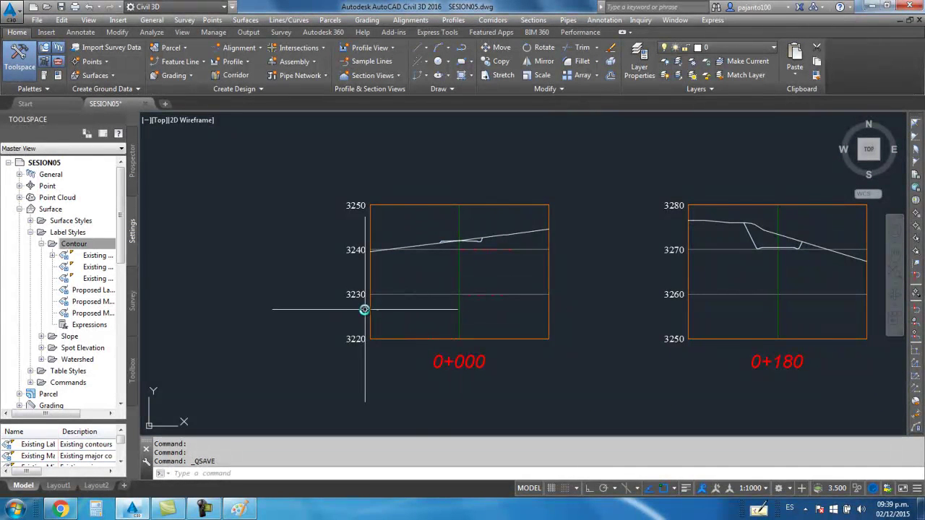
Step: Open the Mis_secciones style editor from section view 0+000's group properties
{"action": "left_click", "coordinate": [440, 361]}
{"action": "right_click", "coordinate": [446, 360]}
{"action": "left_click", "coordinate": [489, 288]}
{"action": "left_click", "coordinate": [591, 223]}
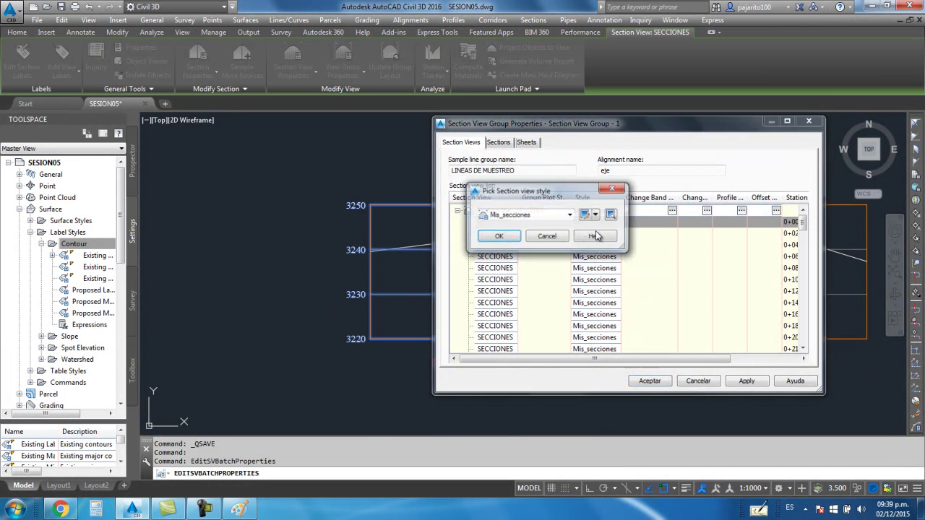
{"action": "left_click", "coordinate": [595, 214]}
{"action": "left_click", "coordinate": [650, 240]}
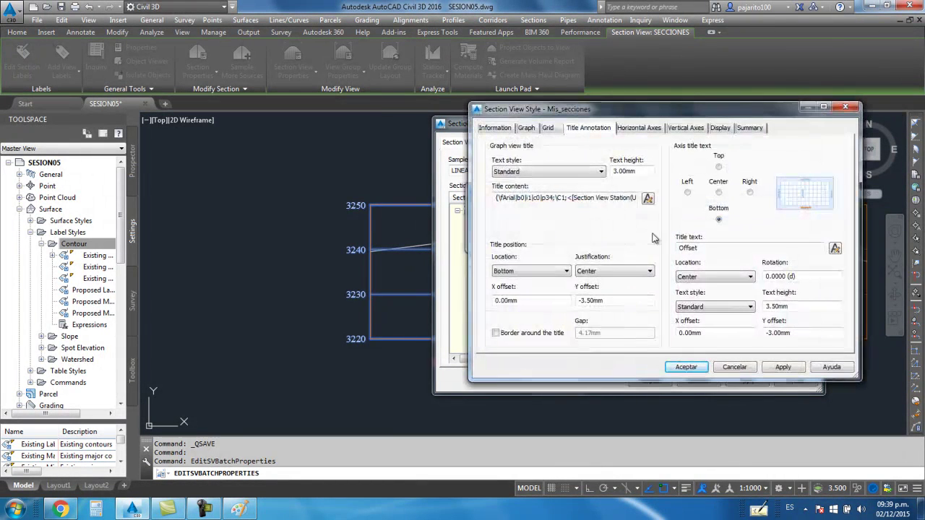
Step: Turn on Grid Vertical Major in green colour 70 and apply the style
{"action": "left_click", "coordinate": [720, 127]}
{"action": "left_click_drag", "start_coordinate": [840, 197], "coordinate": [837, 262]}
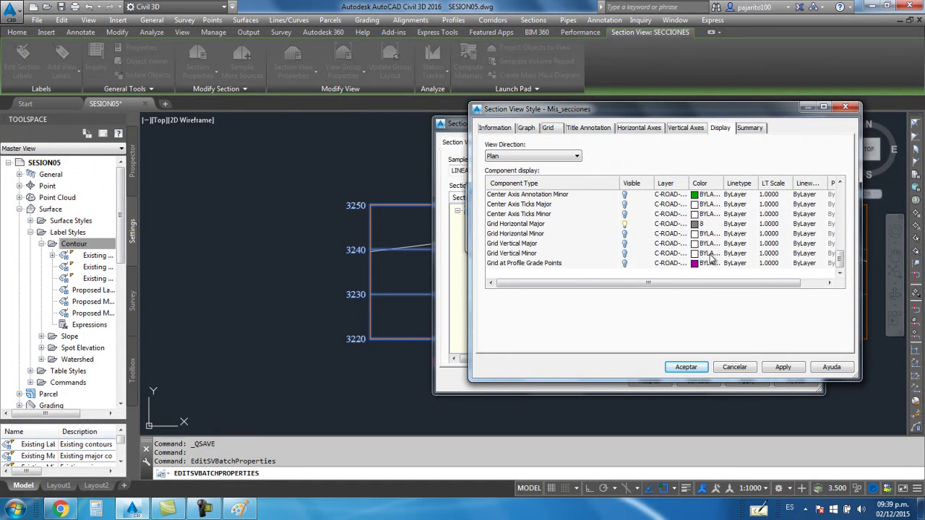
{"action": "left_click", "coordinate": [624, 245]}
{"action": "left_click", "coordinate": [699, 244]}
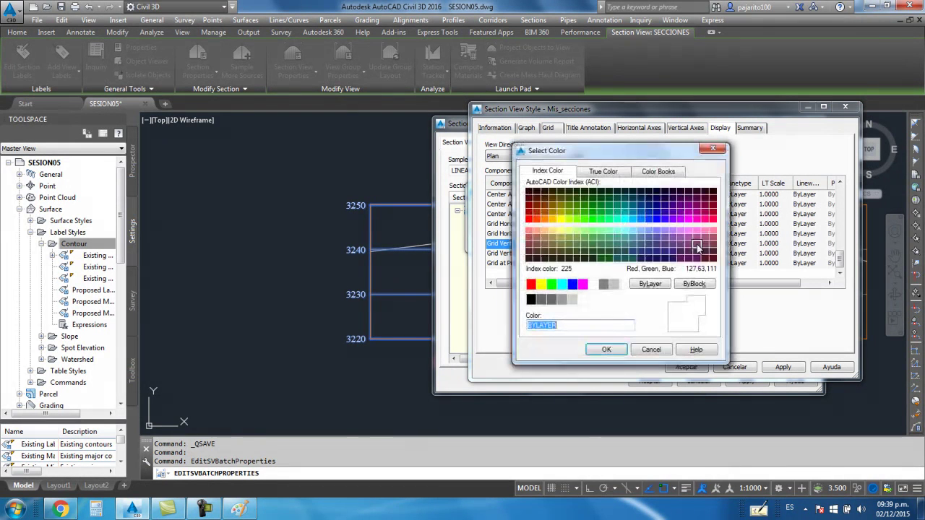
{"action": "left_click", "coordinate": [576, 220]}
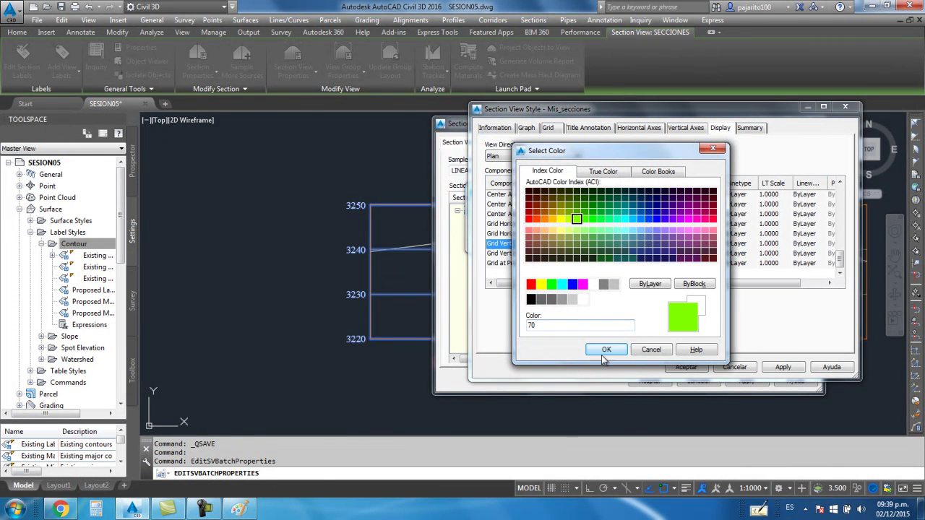
{"action": "left_click", "coordinate": [604, 351]}
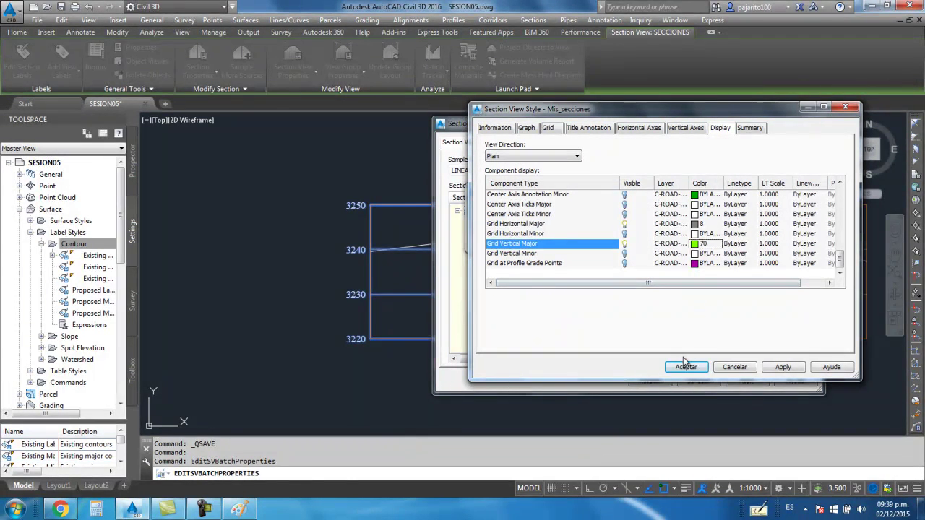
{"action": "left_click", "coordinate": [685, 366]}
{"action": "left_click", "coordinate": [494, 237]}
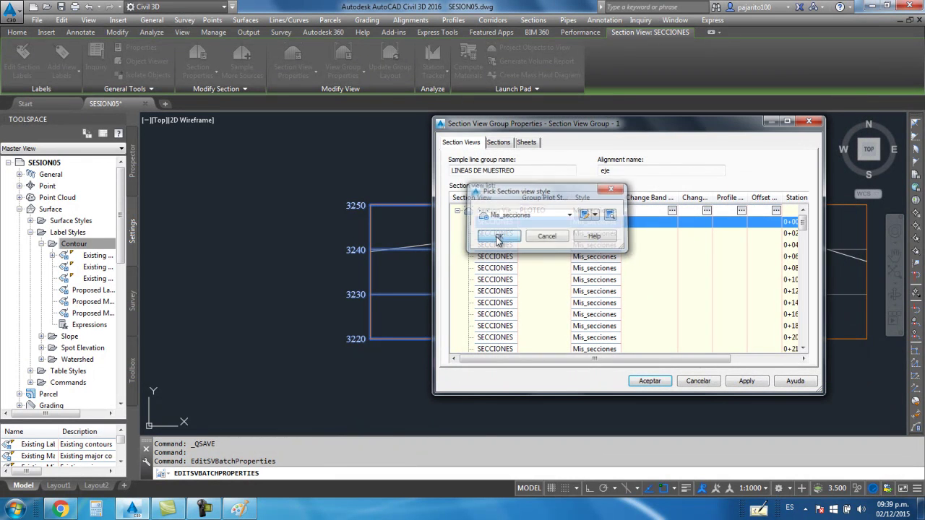
{"action": "left_click", "coordinate": [636, 381]}
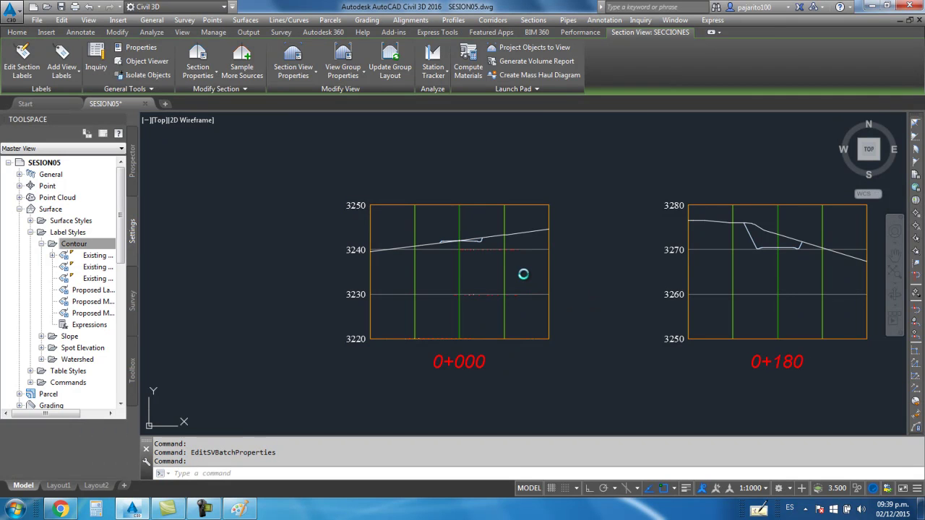
{"action": "scroll", "coordinate": [537, 310], "scroll_direction": "down", "scroll_amount": 3}
{"action": "scroll", "coordinate": [537, 310], "scroll_direction": "down", "scroll_amount": 2}
{"action": "scroll", "coordinate": [504, 310], "scroll_direction": "up", "scroll_amount": 7}
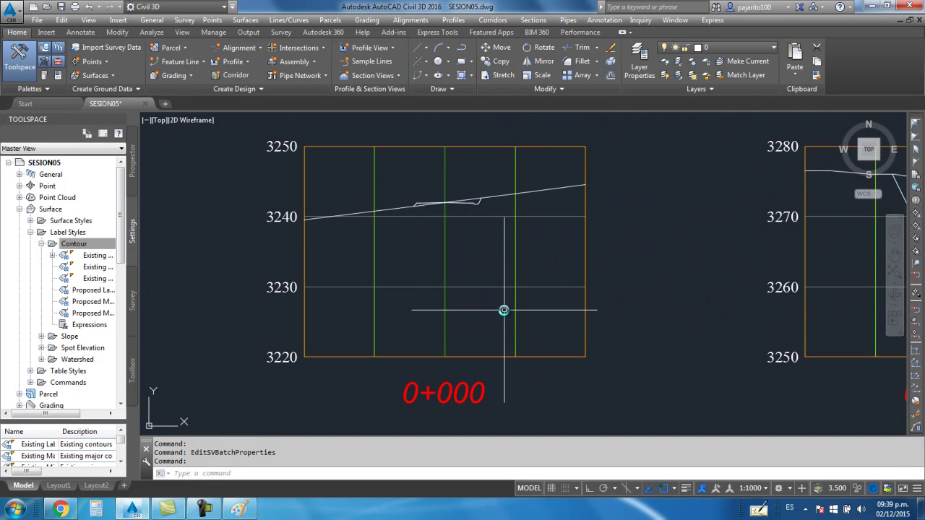
Step: Reopen the Mis_secciones style editor via section view 0+000's group properties
{"action": "left_click", "coordinate": [467, 394]}
{"action": "right_click", "coordinate": [467, 394]}
{"action": "left_click", "coordinate": [513, 312]}
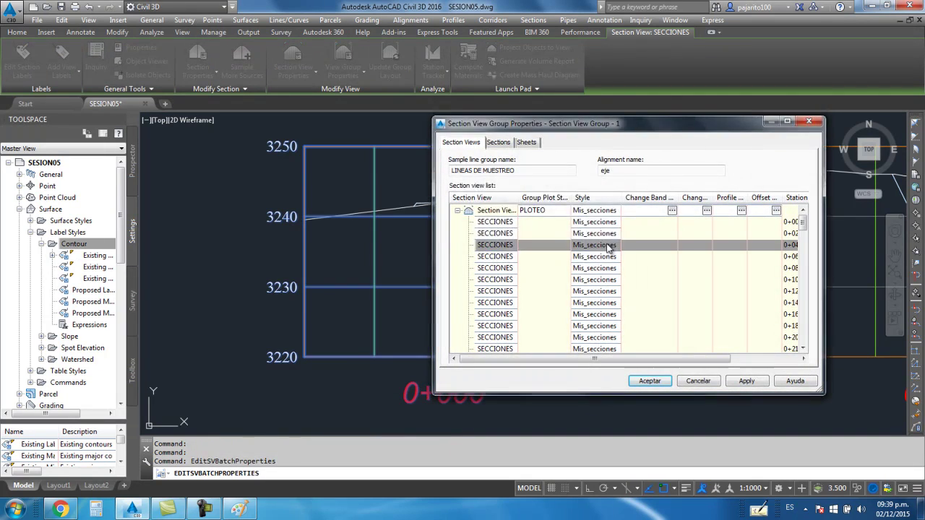
{"action": "left_click", "coordinate": [609, 248]}
{"action": "left_click", "coordinate": [594, 215]}
{"action": "left_click", "coordinate": [618, 251]}
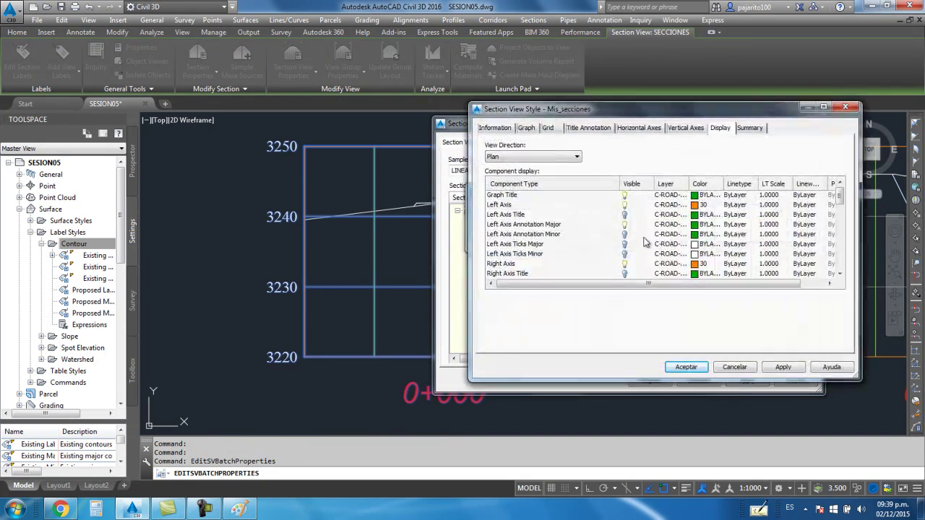
Step: Change Grid Vertical Major to grey colour 8, apply, and zoom to check
{"action": "left_click_drag", "start_coordinate": [839, 197], "coordinate": [840, 266]}
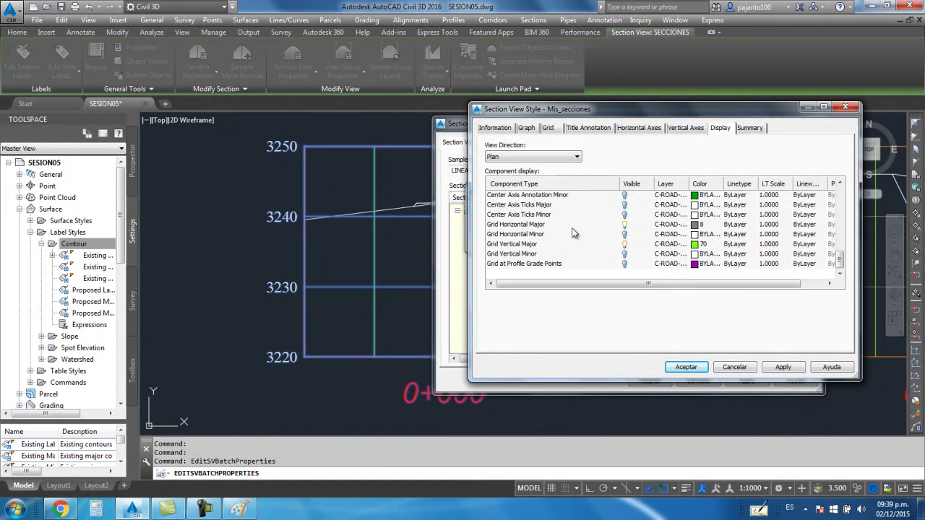
{"action": "left_click", "coordinate": [697, 243]}
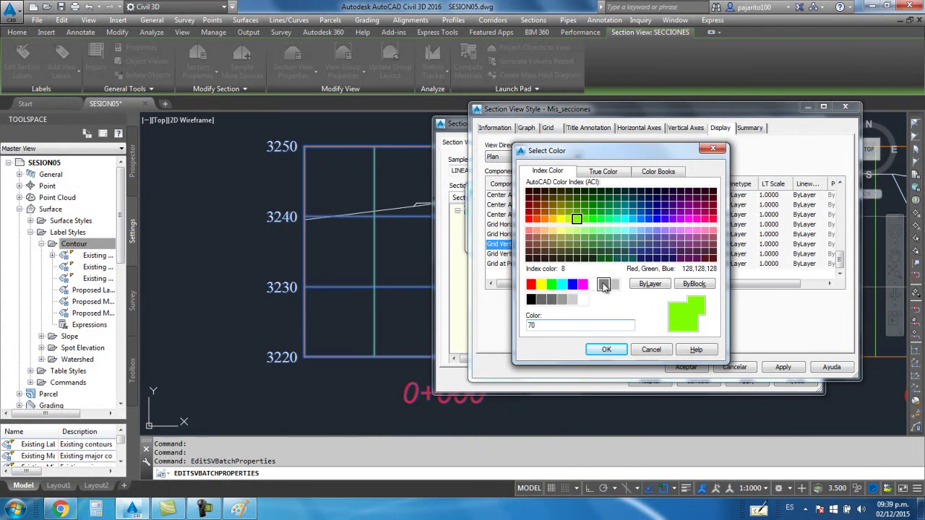
{"action": "left_click", "coordinate": [604, 349]}
{"action": "left_click", "coordinate": [686, 366]}
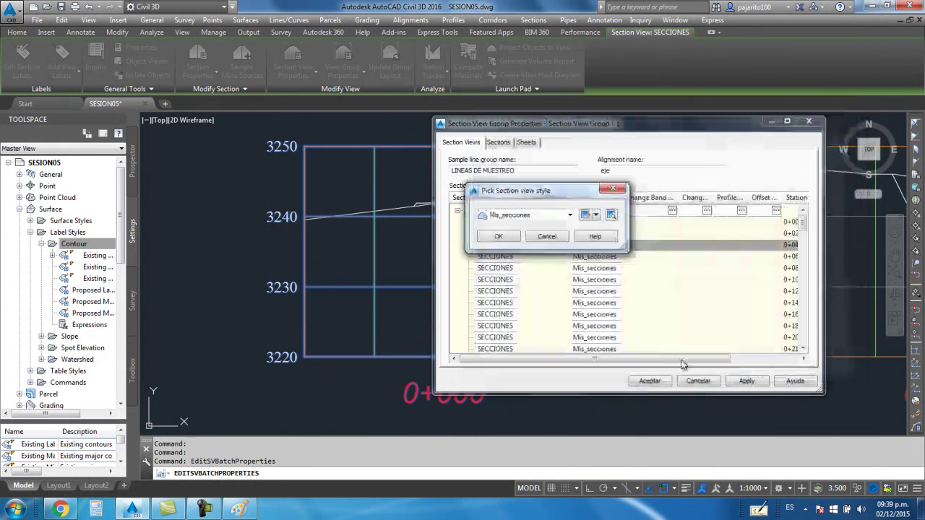
{"action": "left_click", "coordinate": [497, 235]}
{"action": "left_click", "coordinate": [639, 378]}
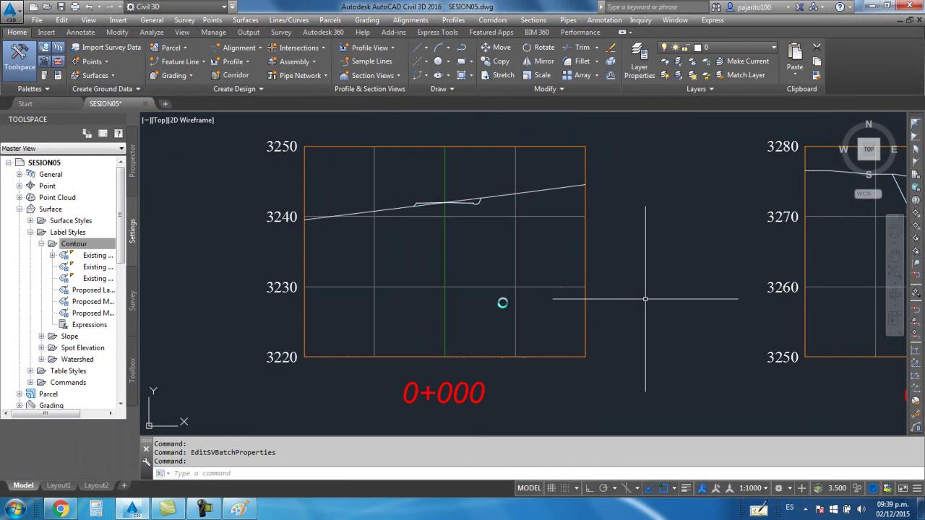
{"action": "scroll", "coordinate": [645, 298], "scroll_direction": "down", "scroll_amount": 4}
{"action": "scroll", "coordinate": [522, 304], "scroll_direction": "up", "scroll_amount": 3}
{"action": "scroll", "coordinate": [658, 220], "scroll_direction": "up", "scroll_amount": 2}
{"action": "scroll", "coordinate": [636, 224], "scroll_direction": "down", "scroll_amount": 3}
{"action": "scroll", "coordinate": [465, 248], "scroll_direction": "down", "scroll_amount": 1}
{"action": "scroll", "coordinate": [495, 286], "scroll_direction": "up", "scroll_amount": 3}
{"action": "scroll", "coordinate": [479, 309], "scroll_direction": "down", "scroll_amount": 1}
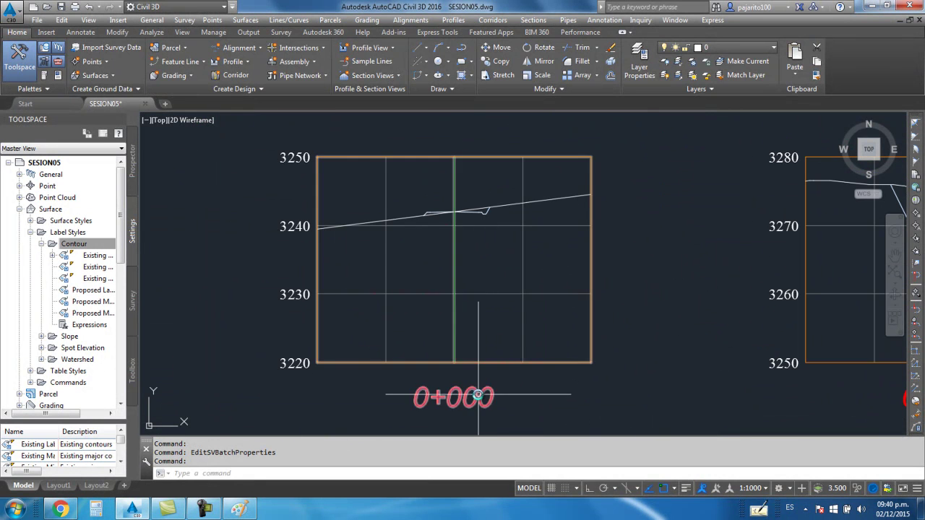
Step: Edit the current Mis_secciones style from section view 0+000's group properties
{"action": "left_click", "coordinate": [479, 395]}
{"action": "right_click", "coordinate": [478, 395]}
{"action": "left_click", "coordinate": [537, 322]}
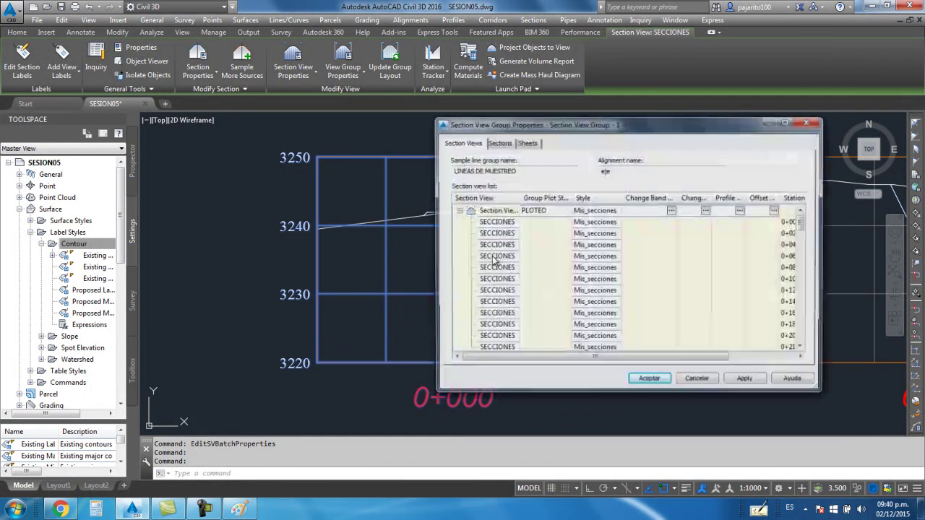
{"action": "left_click", "coordinate": [610, 233]}
{"action": "left_click", "coordinate": [595, 215]}
{"action": "left_click", "coordinate": [611, 253]}
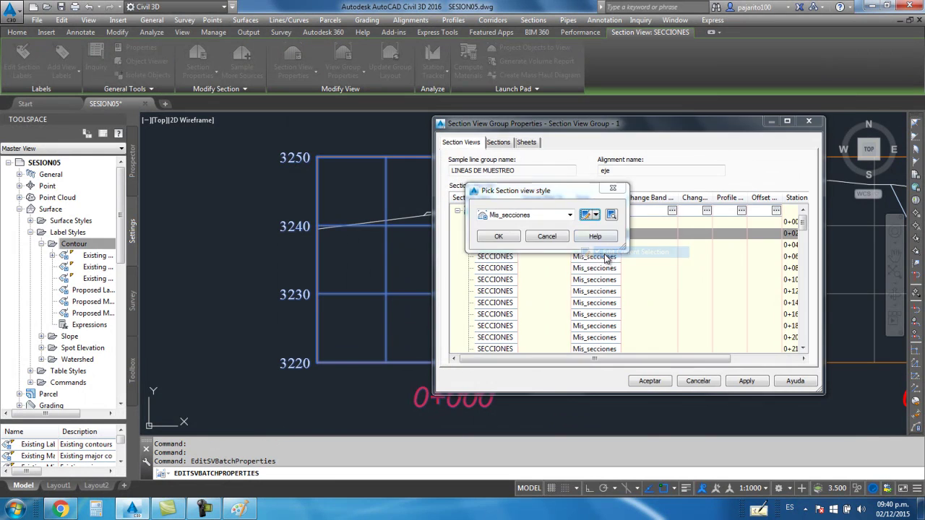
Step: Set the Center Axis colour to grey 8 and apply the style
{"action": "left_click_drag", "start_coordinate": [840, 197], "coordinate": [840, 248]}
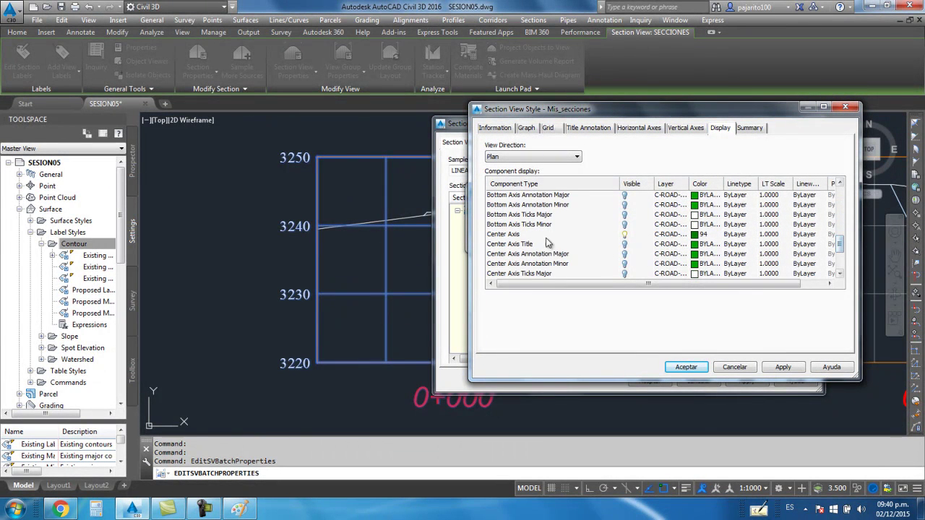
{"action": "left_click", "coordinate": [690, 236]}
{"action": "left_click", "coordinate": [603, 284]}
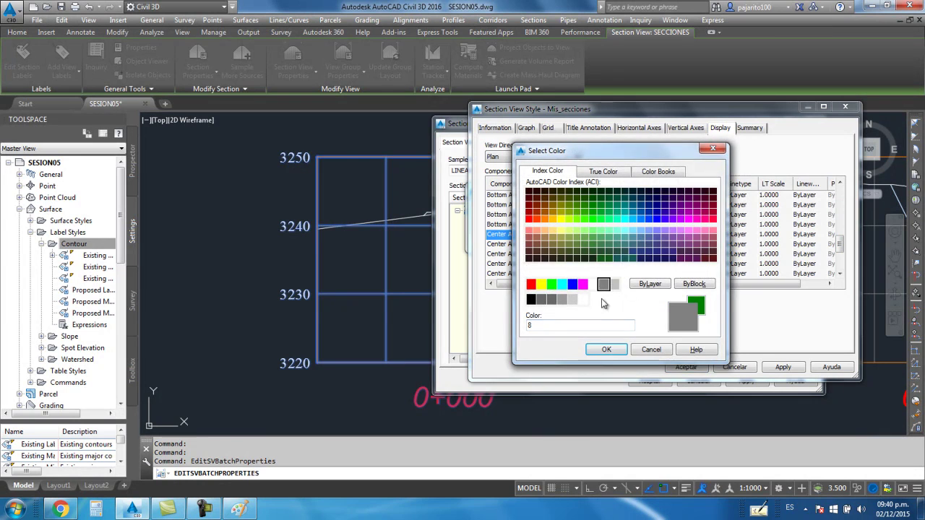
{"action": "left_click", "coordinate": [605, 351]}
{"action": "left_click", "coordinate": [684, 367]}
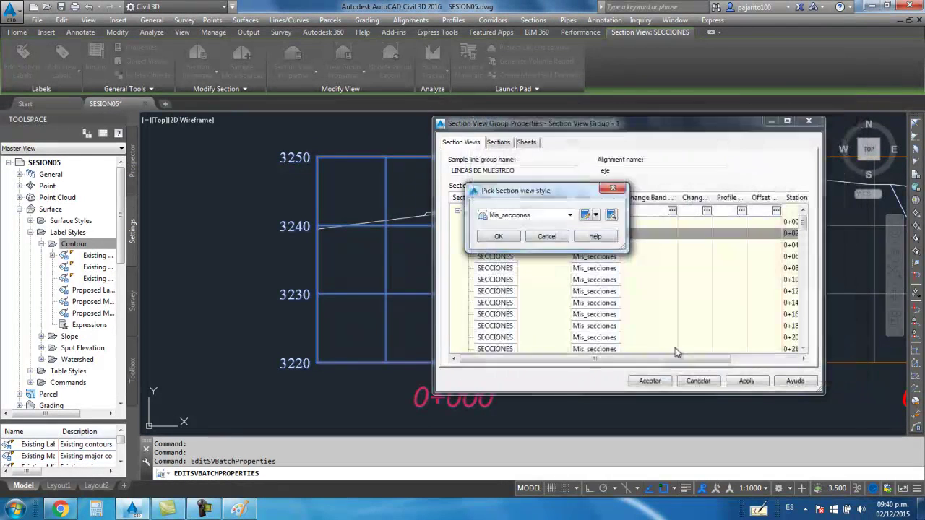
{"action": "left_click", "coordinate": [499, 237]}
{"action": "left_click", "coordinate": [649, 381]}
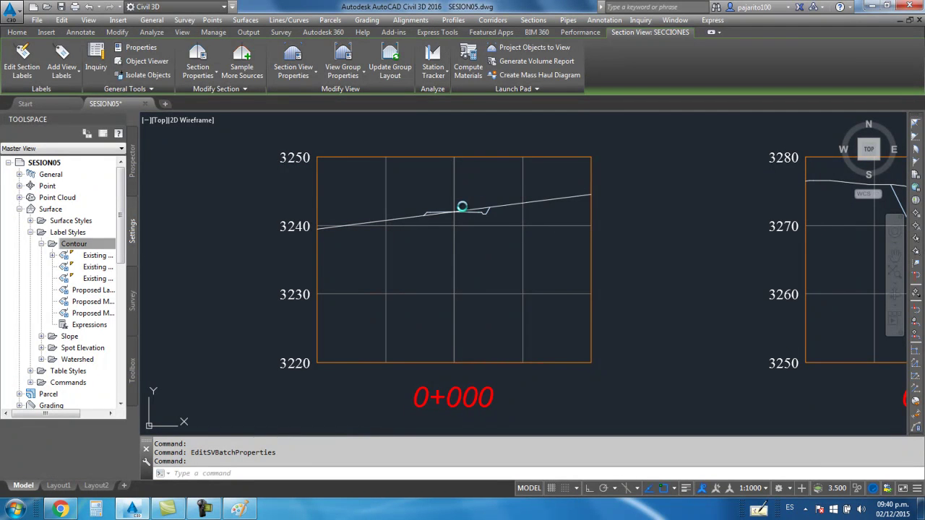
{"action": "scroll", "coordinate": [506, 246], "scroll_direction": "down", "scroll_amount": 5}
{"action": "scroll", "coordinate": [578, 277], "scroll_direction": "down", "scroll_amount": 2}
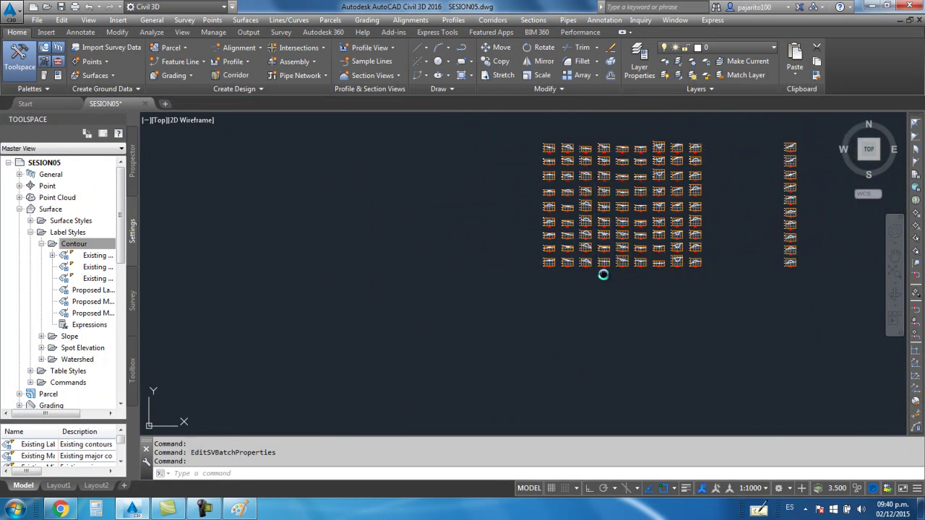
{"action": "scroll", "coordinate": [724, 140], "scroll_direction": "up", "scroll_amount": 5}
{"action": "scroll", "coordinate": [454, 213], "scroll_direction": "up", "scroll_amount": 3}
{"action": "scroll", "coordinate": [605, 183], "scroll_direction": "down", "scroll_amount": 2}
{"action": "scroll", "coordinate": [551, 198], "scroll_direction": "down", "scroll_amount": 4}
{"action": "scroll", "coordinate": [339, 223], "scroll_direction": "up", "scroll_amount": 2}
{"action": "scroll", "coordinate": [398, 181], "scroll_direction": "up", "scroll_amount": 3}
{"action": "scroll", "coordinate": [516, 201], "scroll_direction": "down", "scroll_amount": 2}
{"action": "scroll", "coordinate": [390, 247], "scroll_direction": "down", "scroll_amount": 1}
{"action": "scroll", "coordinate": [402, 223], "scroll_direction": "up", "scroll_amount": 1}
{"action": "scroll", "coordinate": [526, 206], "scroll_direction": "up", "scroll_amount": 1}
{"action": "scroll", "coordinate": [432, 273], "scroll_direction": "up", "scroll_amount": 3}
{"action": "scroll", "coordinate": [433, 271], "scroll_direction": "up", "scroll_amount": 3}
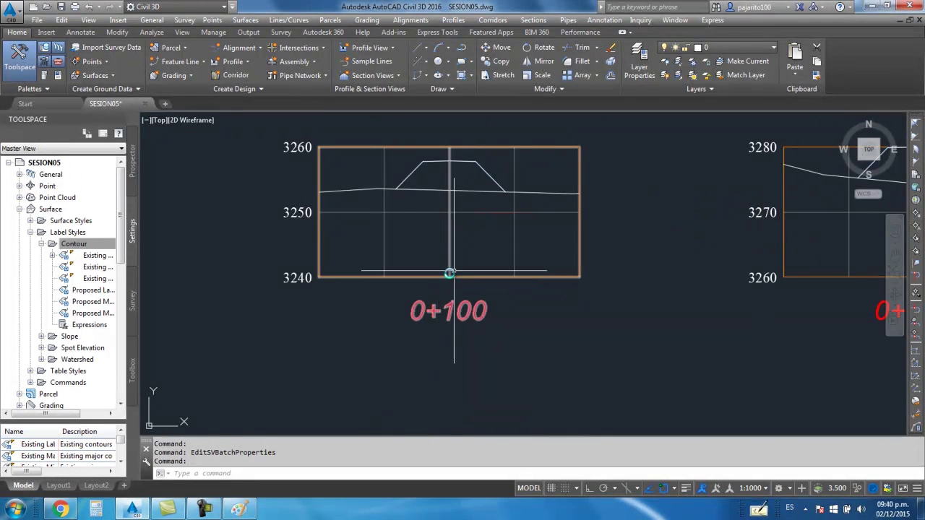
{"action": "scroll", "coordinate": [456, 209], "scroll_direction": "down", "scroll_amount": 3}
{"action": "scroll", "coordinate": [470, 253], "scroll_direction": "down", "scroll_amount": 3}
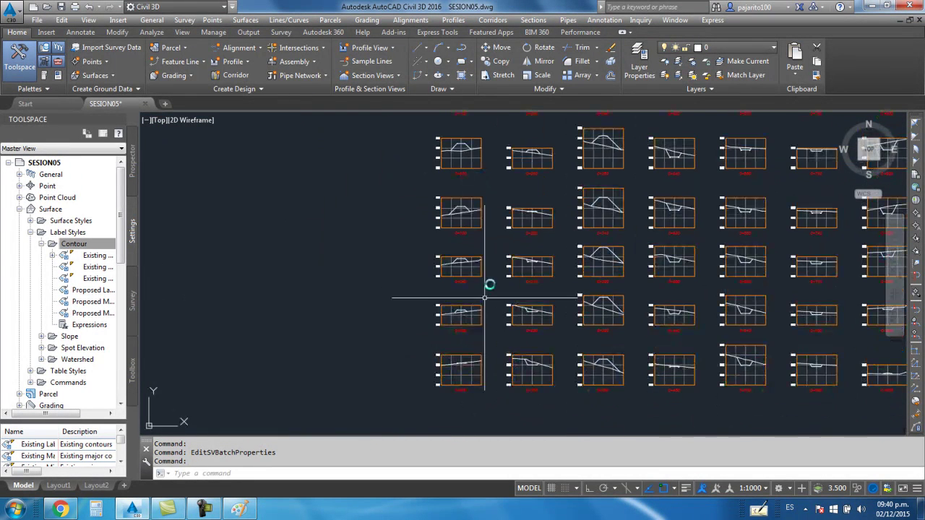
{"action": "scroll", "coordinate": [462, 227], "scroll_direction": "up", "scroll_amount": 2}
{"action": "scroll", "coordinate": [442, 281], "scroll_direction": "up", "scroll_amount": 4}
{"action": "scroll", "coordinate": [429, 214], "scroll_direction": "down", "scroll_amount": 2}
{"action": "scroll", "coordinate": [422, 285], "scroll_direction": "down", "scroll_amount": 4}
{"action": "scroll", "coordinate": [386, 305], "scroll_direction": "up", "scroll_amount": 1}
{"action": "scroll", "coordinate": [423, 290], "scroll_direction": "up", "scroll_amount": 1}
{"action": "scroll", "coordinate": [424, 290], "scroll_direction": "up", "scroll_amount": 3}
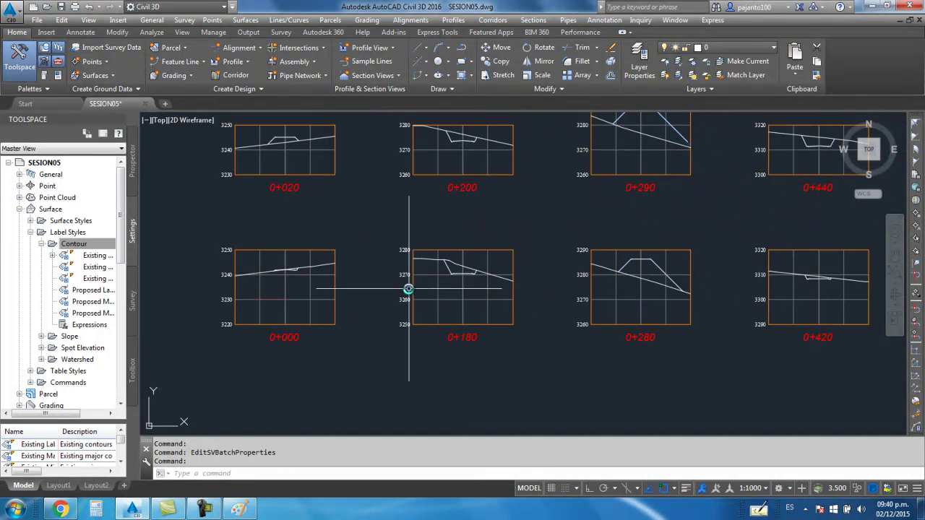
{"action": "scroll", "coordinate": [392, 316], "scroll_direction": "up", "scroll_amount": 4}
{"action": "scroll", "coordinate": [368, 324], "scroll_direction": "down", "scroll_amount": 3}
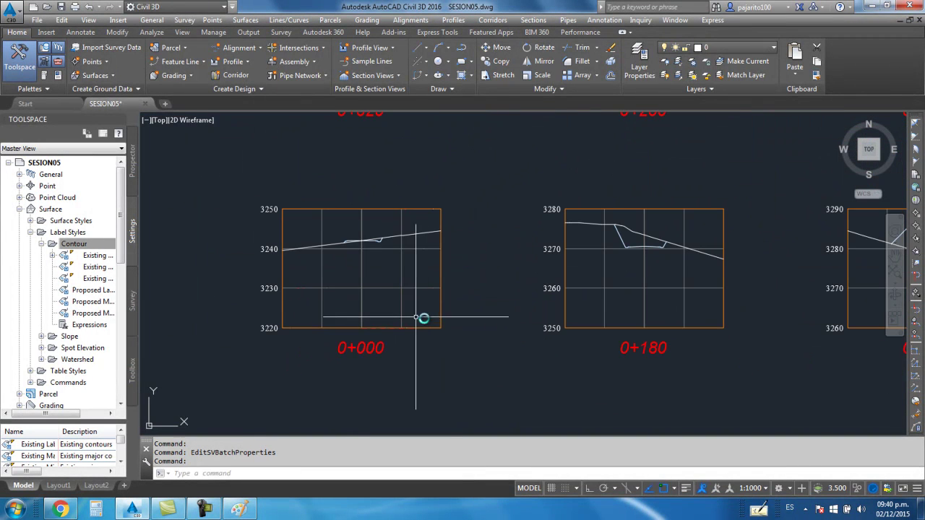
{"action": "scroll", "coordinate": [405, 322], "scroll_direction": "down", "scroll_amount": 1}
{"action": "left_click", "coordinate": [381, 327]}
{"action": "scroll", "coordinate": [389, 340], "scroll_direction": "up", "scroll_amount": 2}
Step: Open the section view group properties and view its band set
{"action": "scroll", "coordinate": [396, 361], "scroll_direction": "up", "scroll_amount": 1}
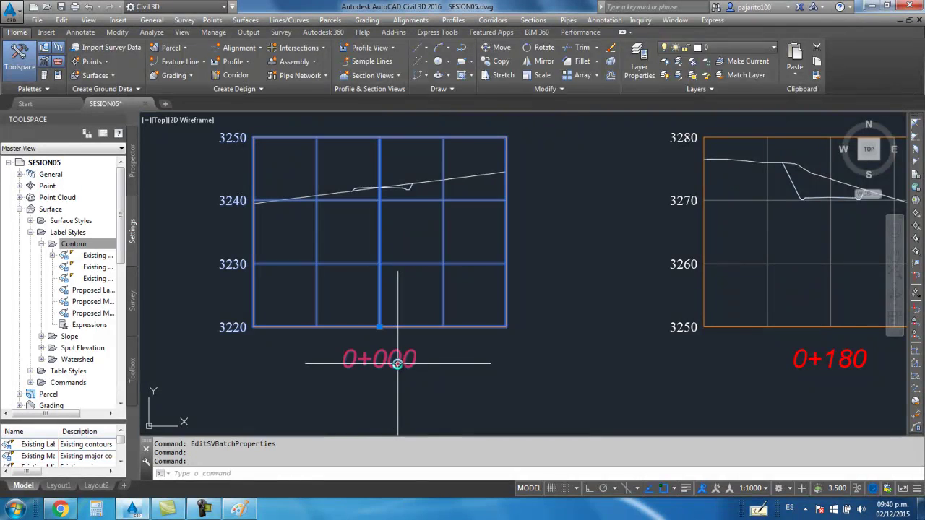
{"action": "right_click", "coordinate": [398, 363]}
{"action": "left_click", "coordinate": [444, 292]}
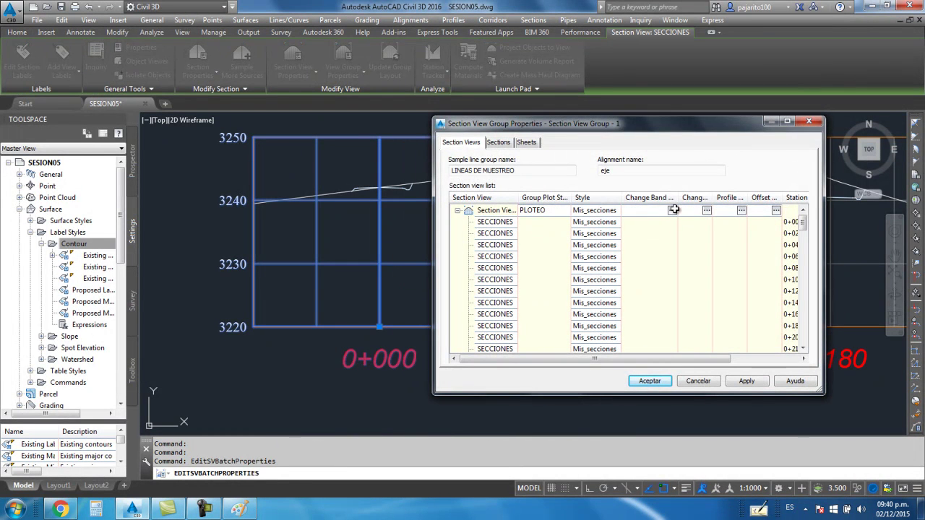
{"action": "left_click", "coordinate": [673, 209]}
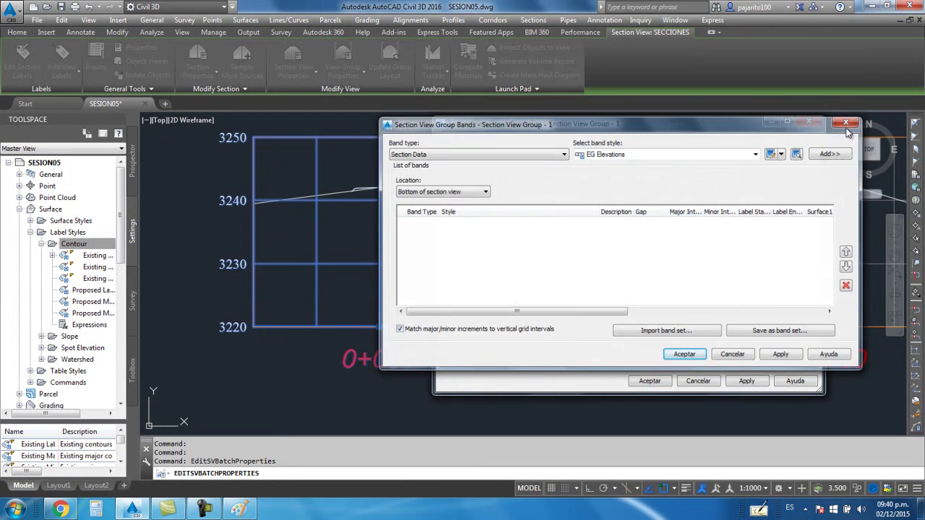
{"action": "left_click", "coordinate": [846, 125]}
{"action": "left_click", "coordinate": [203, 511]}
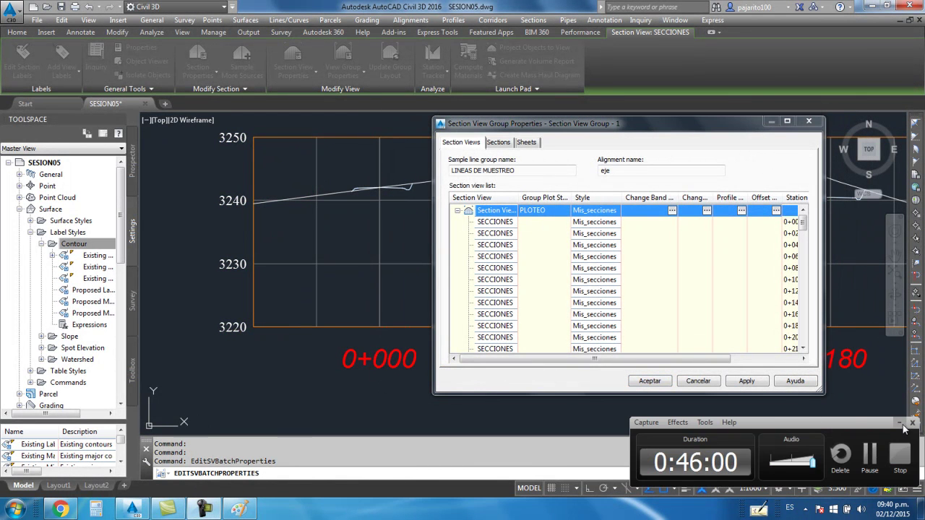
{"action": "left_click", "coordinate": [900, 424]}
Step: Copy the EG Elevations band style and name it COTA TERRENO Y RASANTE
{"action": "left_click", "coordinate": [671, 210]}
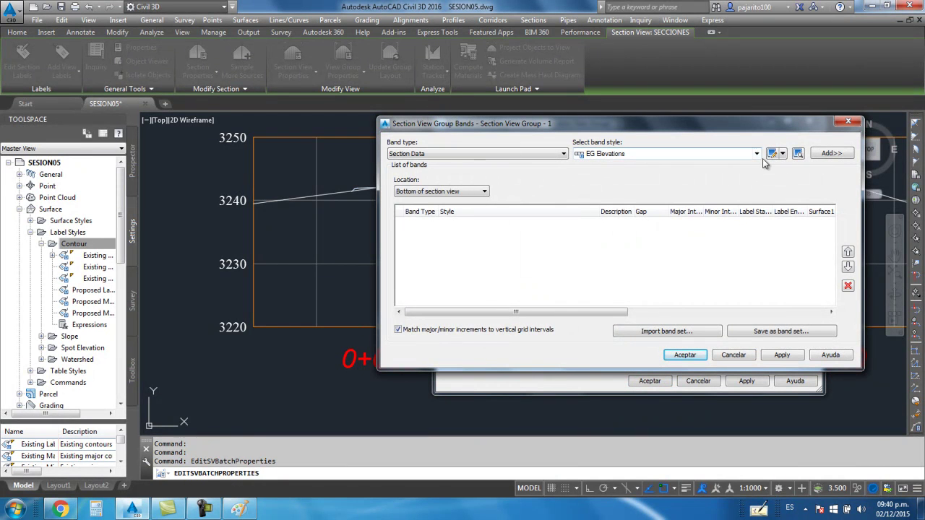
{"action": "left_click", "coordinate": [783, 155]}
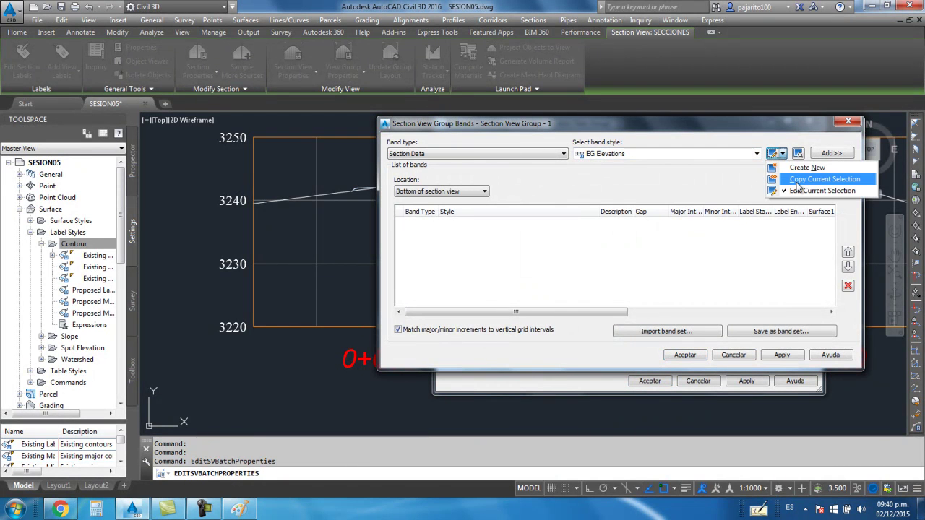
{"action": "left_click", "coordinate": [802, 178]}
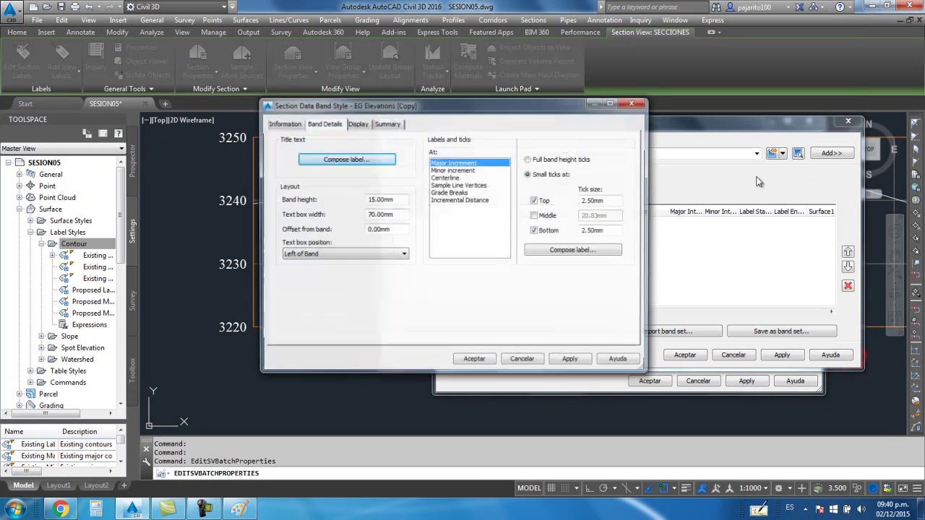
{"action": "left_click", "coordinate": [289, 123]}
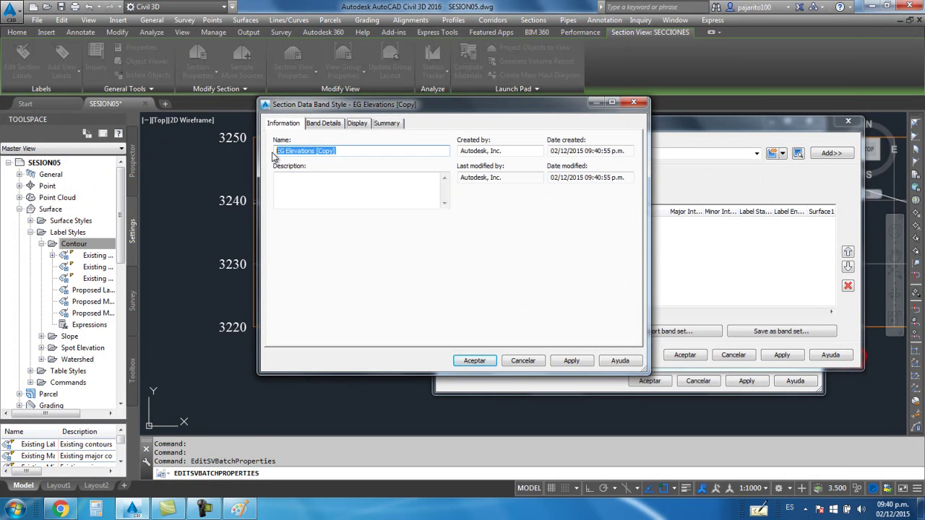
{"action": "type", "text": "COTA TERRENO Y RASANTE"}
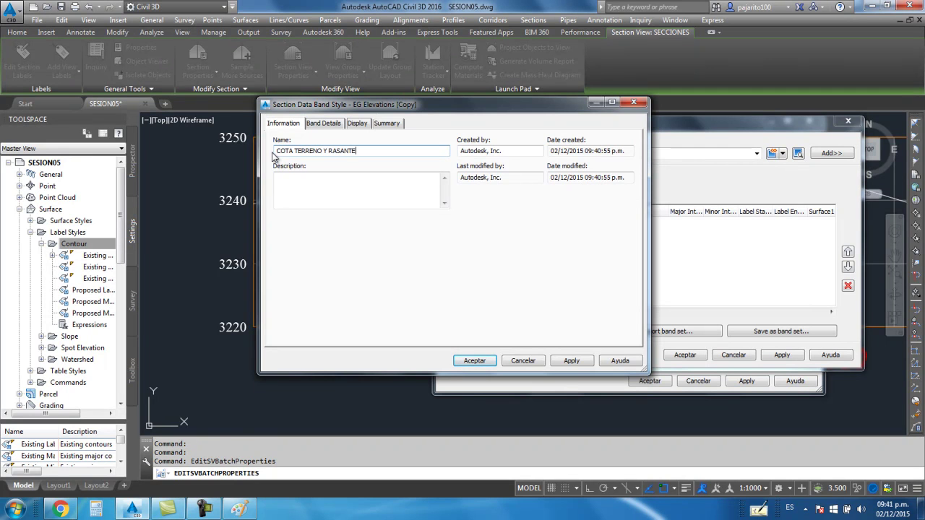
Step: Start composing the Centerline label in the band details
{"action": "left_click", "coordinate": [324, 124]}
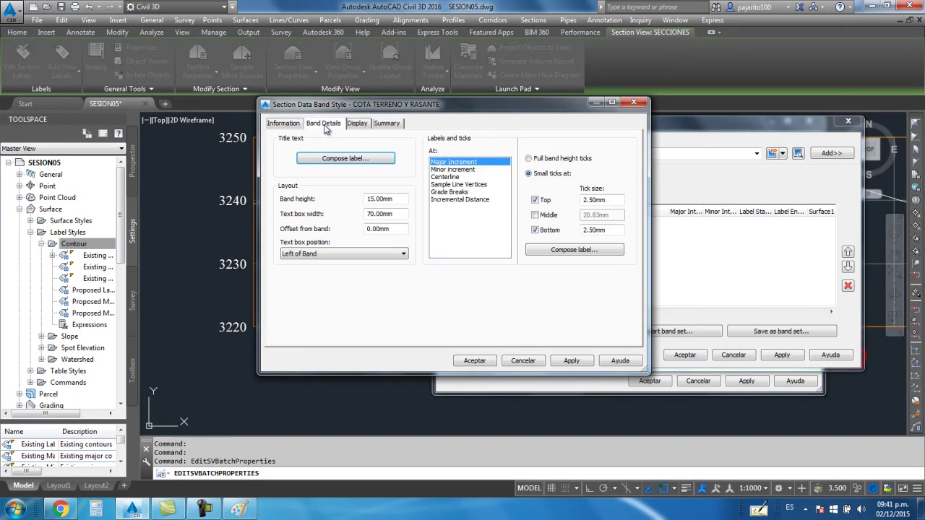
{"action": "left_click", "coordinate": [448, 178]}
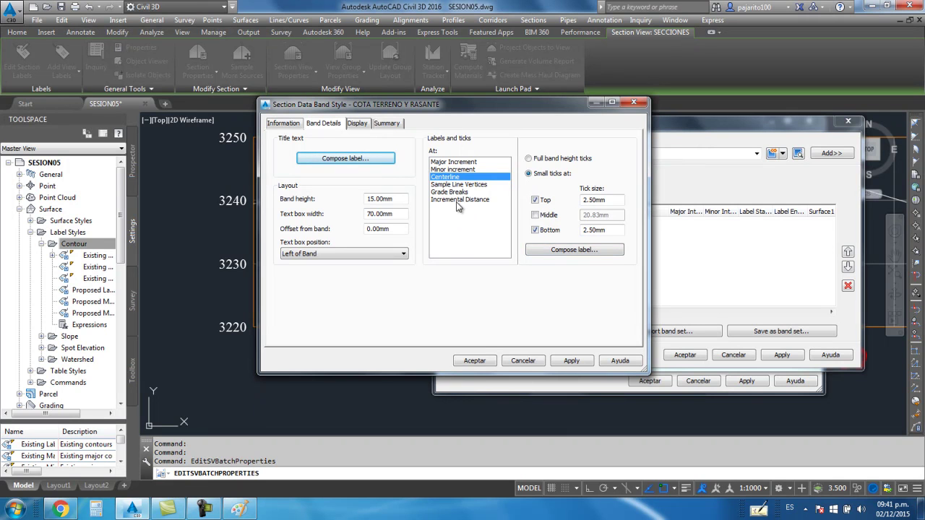
{"action": "left_click", "coordinate": [575, 249]}
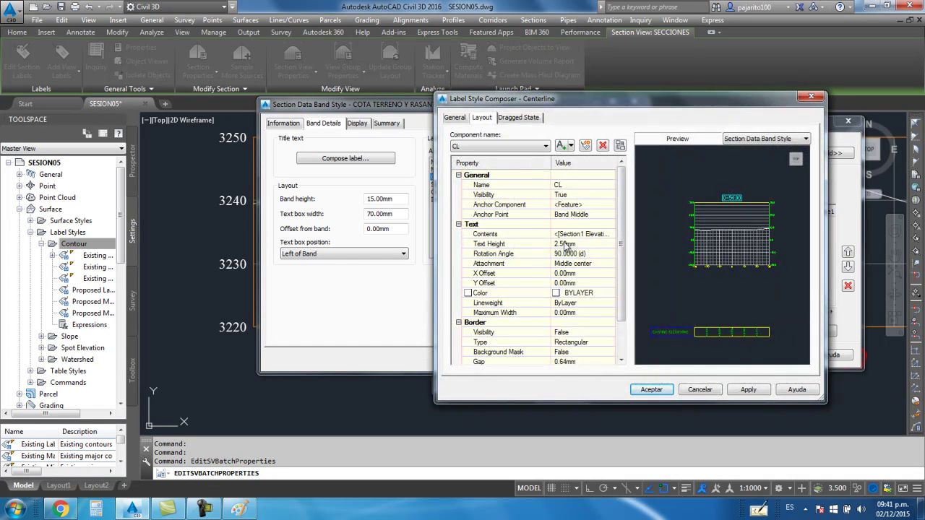
Step: Replace the centerline label text with Section1 Elevation after CT: and Section2 Elevation after CR:
{"action": "left_click", "coordinate": [616, 234]}
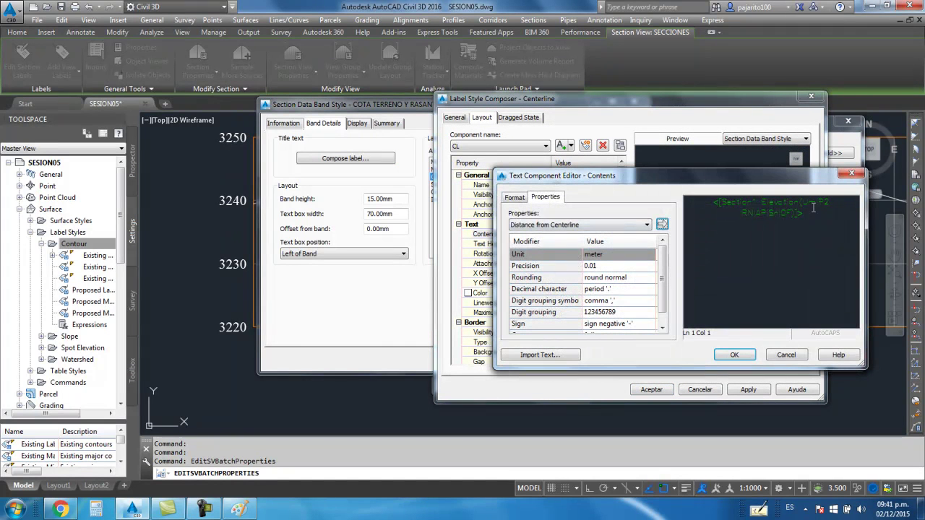
{"action": "left_click_drag", "start_coordinate": [813, 207], "coordinate": [714, 205]}
{"action": "left_click_drag", "start_coordinate": [810, 210], "coordinate": [701, 207]}
{"action": "key", "text": "Delete"}
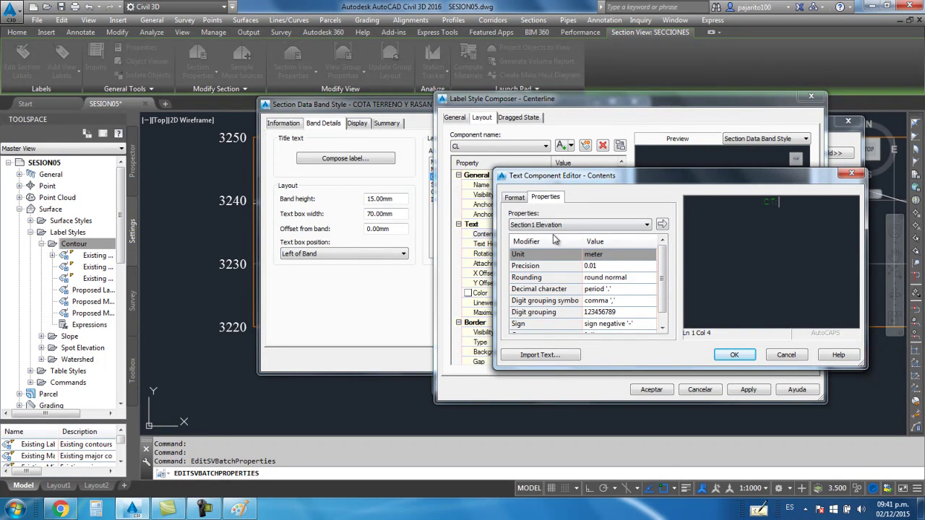
{"action": "left_click", "coordinate": [571, 225]}
{"action": "left_click", "coordinate": [662, 224]}
{"action": "left_click", "coordinate": [826, 214]}
{"action": "left_click", "coordinate": [576, 226]}
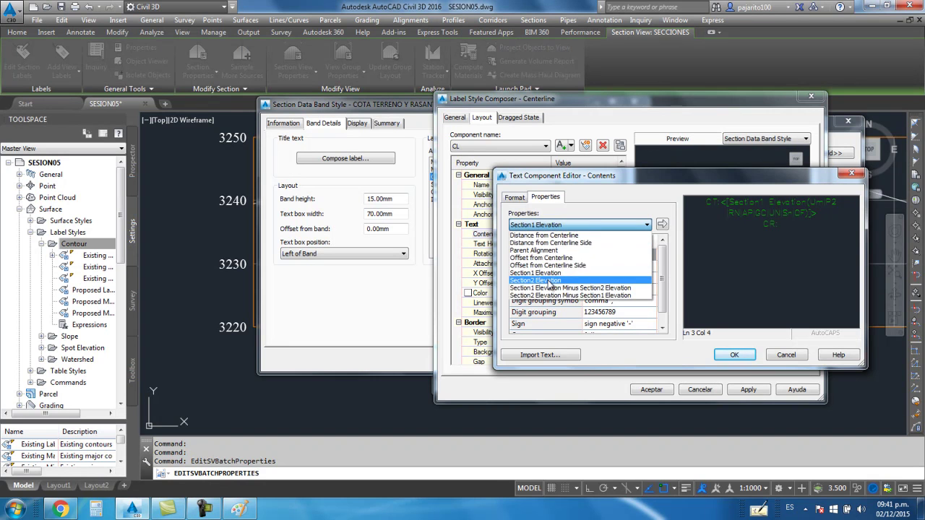
{"action": "left_click", "coordinate": [579, 287]}
{"action": "left_click", "coordinate": [662, 224]}
Step: Set the whole label text to the Tahoma font and confirm the label composition
{"action": "left_click_drag", "start_coordinate": [824, 239], "coordinate": [678, 206]}
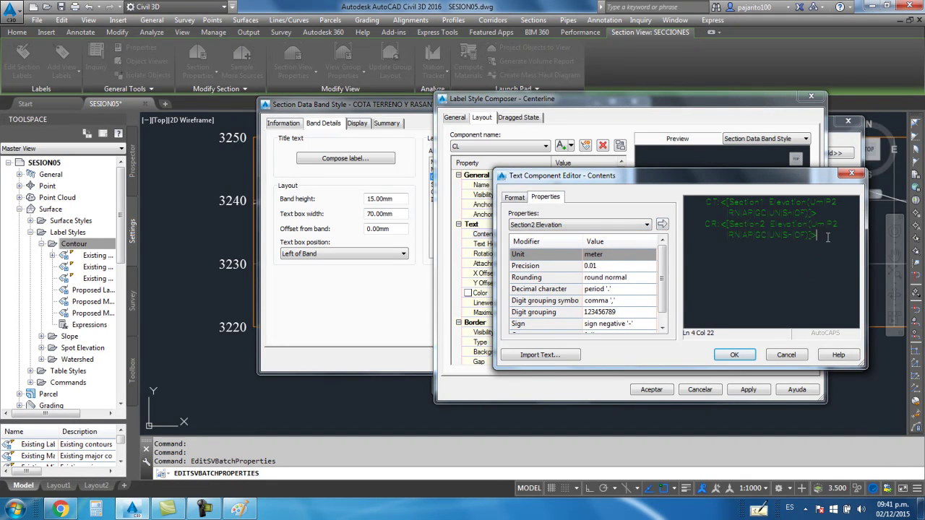
{"action": "left_click", "coordinate": [515, 198]}
{"action": "left_click", "coordinate": [542, 295]}
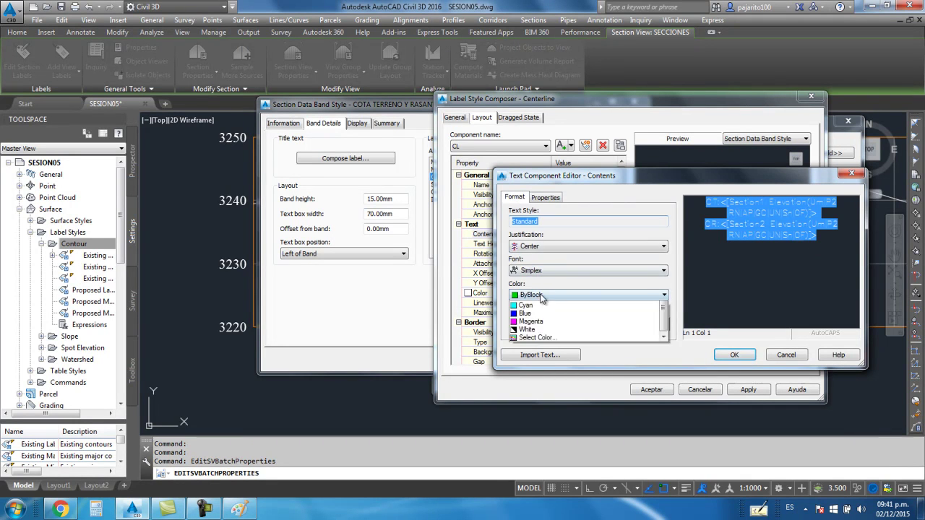
{"action": "left_click", "coordinate": [547, 272]}
{"action": "left_click", "coordinate": [547, 272]}
{"action": "type", "text": "ti"}
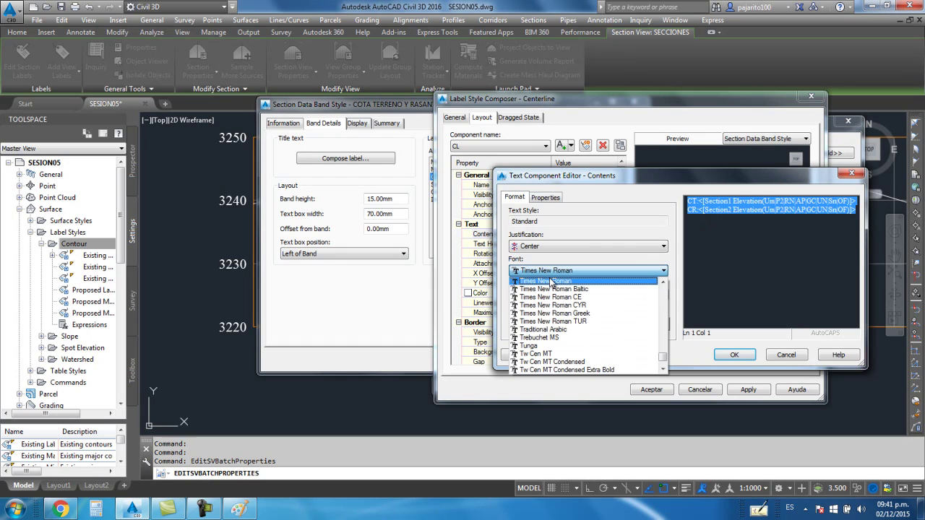
{"action": "left_click", "coordinate": [550, 279]}
{"action": "left_click", "coordinate": [550, 273]}
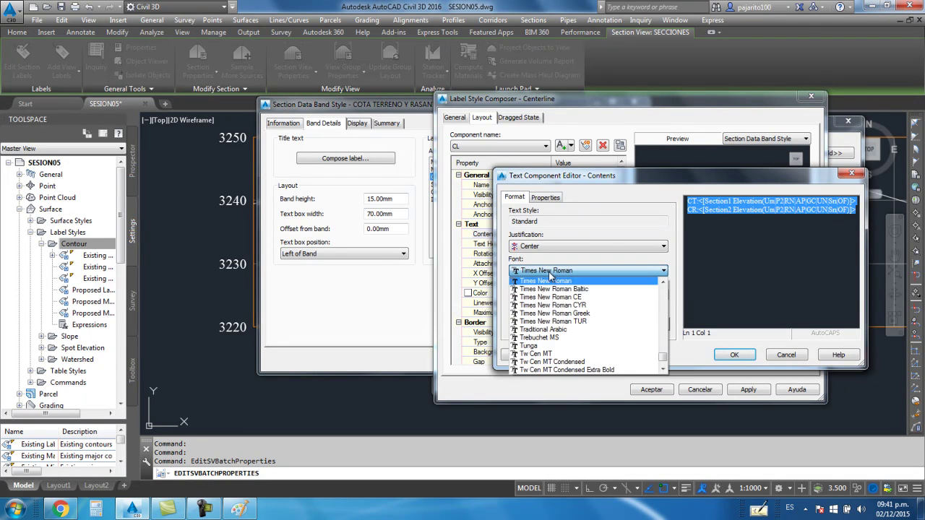
{"action": "type", "text": "ta"}
{"action": "left_click", "coordinate": [550, 281]}
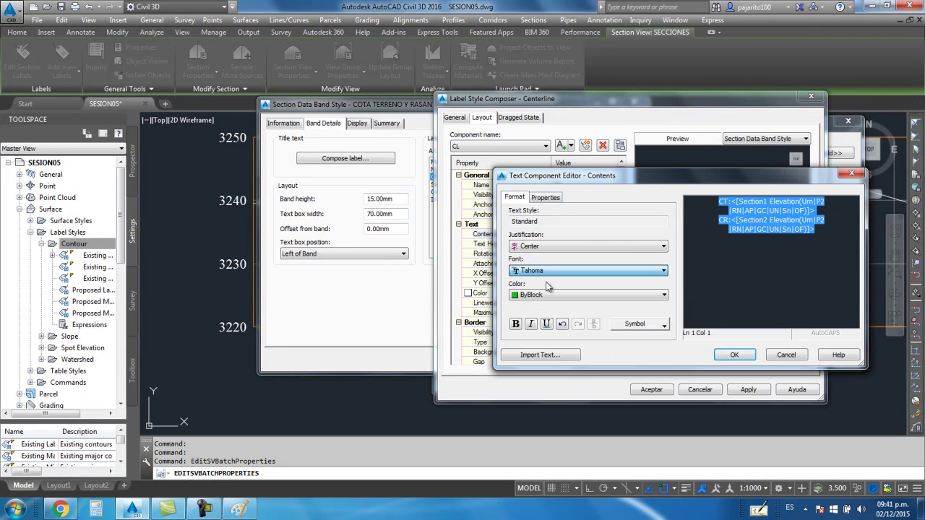
{"action": "left_click", "coordinate": [734, 354]}
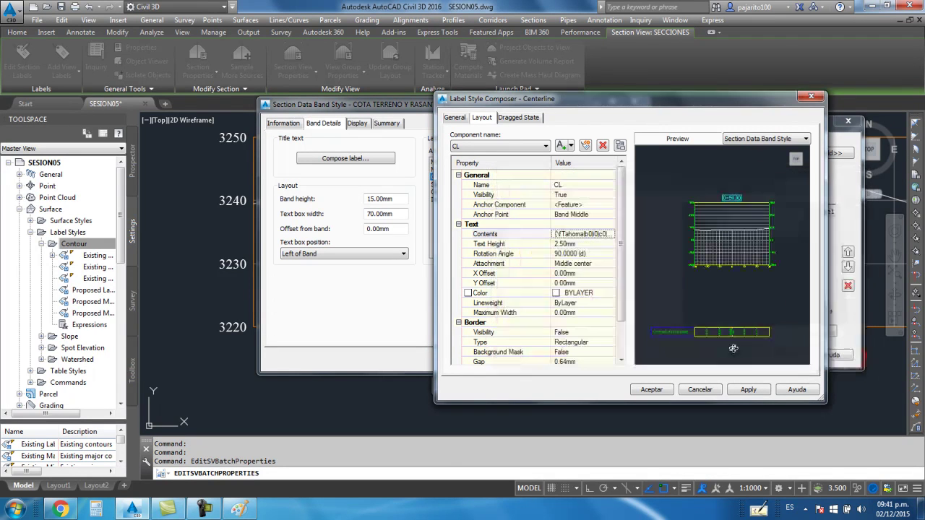
{"action": "left_click", "coordinate": [653, 390]}
Step: Save the band style and add COTA TERRENO Y RASANTE to the group's bands
{"action": "left_click", "coordinate": [475, 361]}
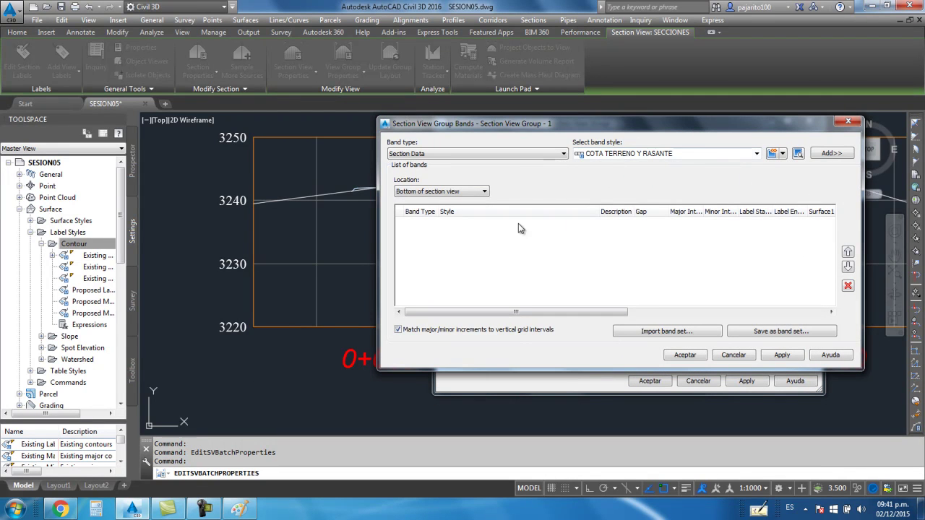
{"action": "left_click", "coordinate": [828, 155]}
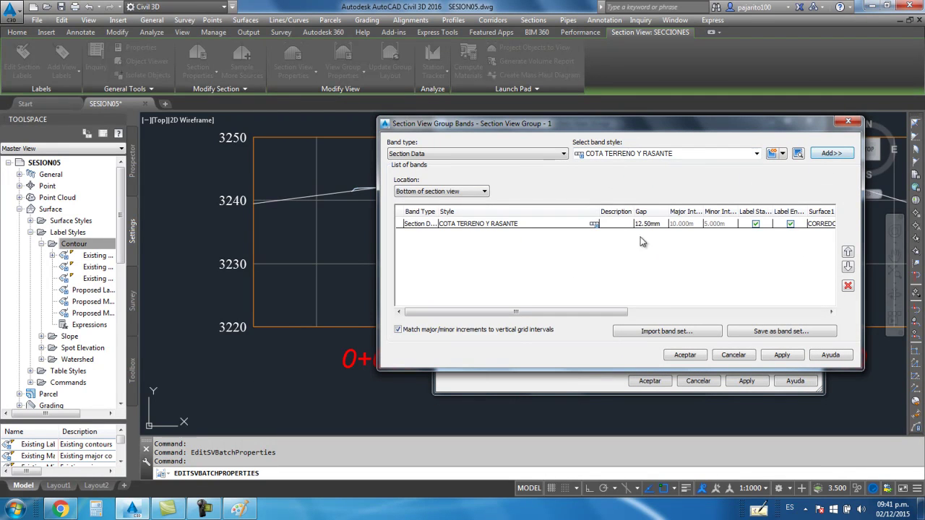
{"action": "left_click", "coordinate": [674, 359]}
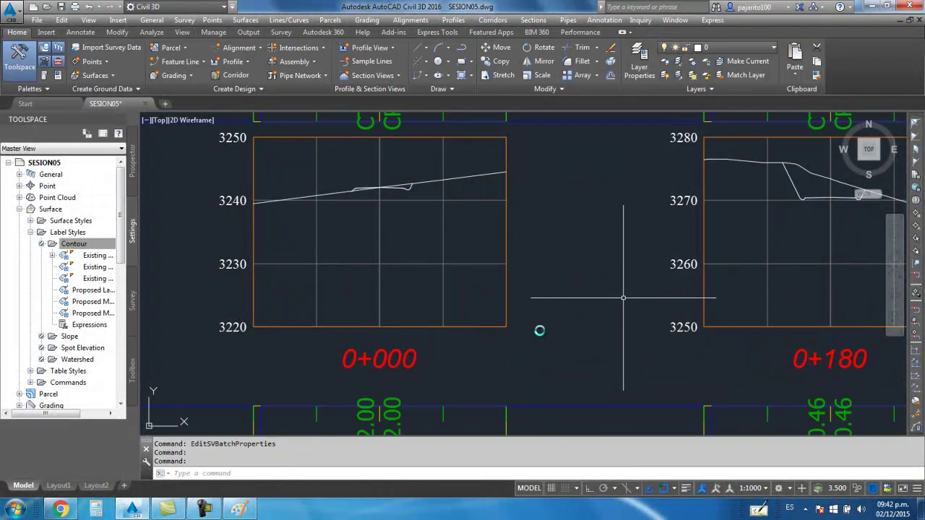
Step: Zoom around the drawing to check the new band below the section views
{"action": "scroll", "coordinate": [623, 297], "scroll_direction": "down", "scroll_amount": 2}
{"action": "scroll", "coordinate": [535, 318], "scroll_direction": "down", "scroll_amount": 4}
{"action": "scroll", "coordinate": [531, 321], "scroll_direction": "up", "scroll_amount": 4}
{"action": "scroll", "coordinate": [535, 299], "scroll_direction": "up", "scroll_amount": 1}
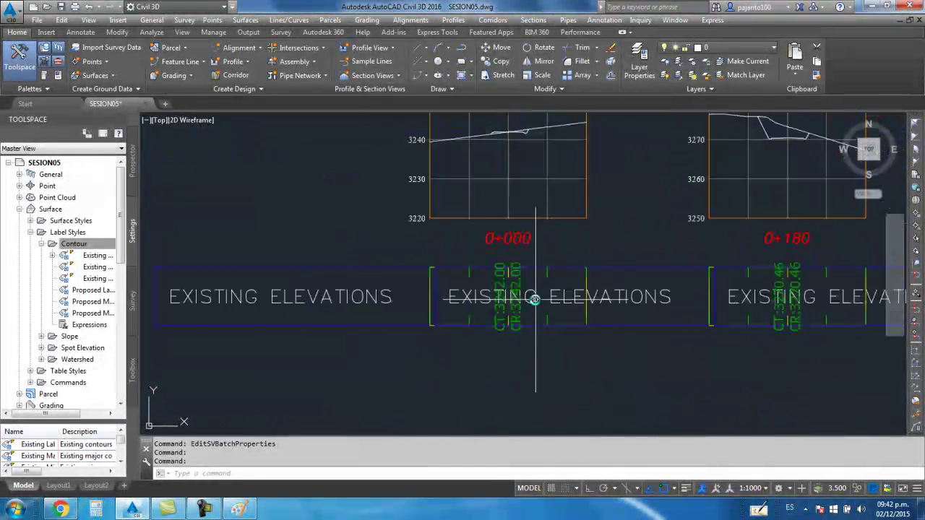
{"action": "scroll", "coordinate": [534, 299], "scroll_direction": "up", "scroll_amount": 1}
{"action": "scroll", "coordinate": [531, 299], "scroll_direction": "up", "scroll_amount": 3}
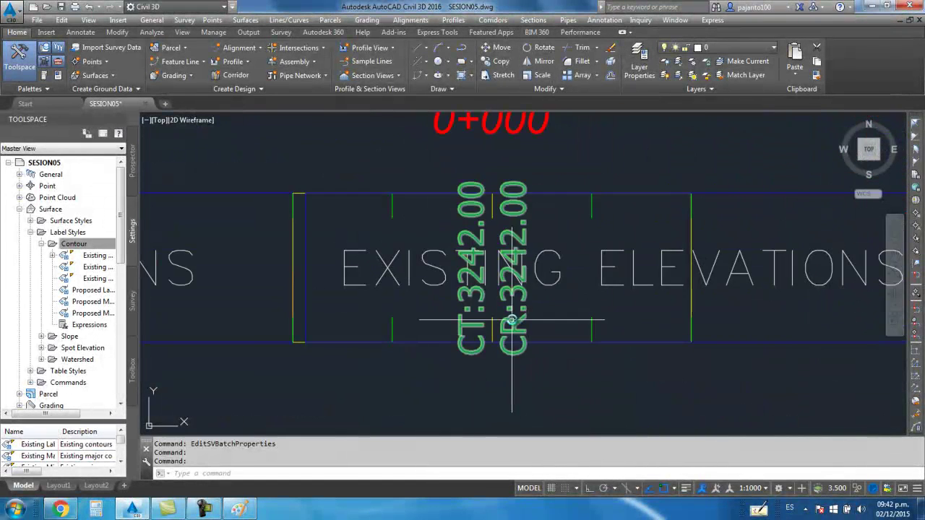
{"action": "scroll", "coordinate": [511, 319], "scroll_direction": "down", "scroll_amount": 4}
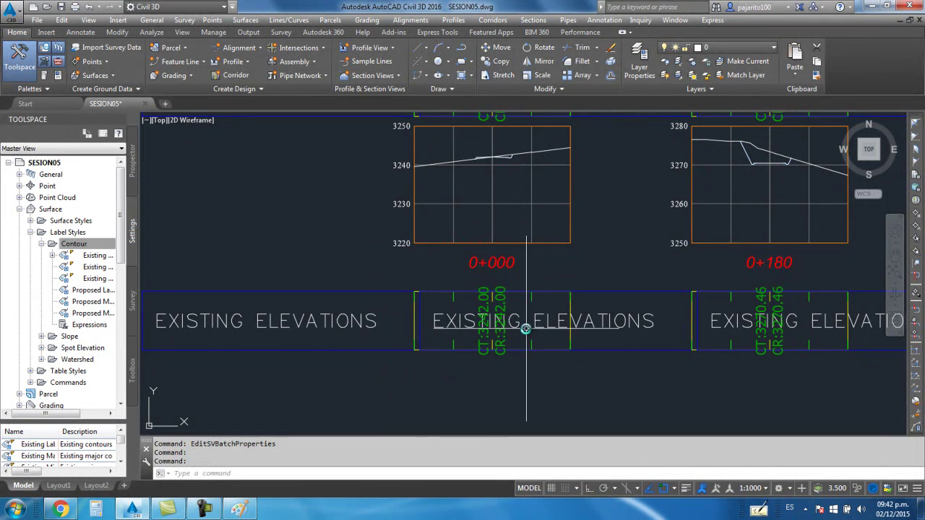
Step: Open the COTA TERRENO Y RASANTE band style from the 0+000 section view group's bands
{"action": "left_click", "coordinate": [509, 266]}
{"action": "right_click", "coordinate": [510, 266]}
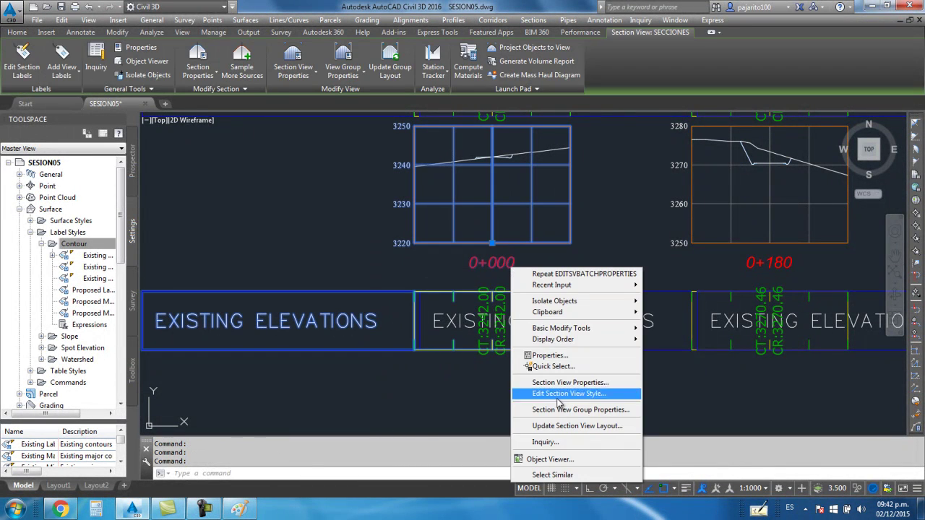
{"action": "left_click", "coordinate": [558, 409]}
{"action": "left_click", "coordinate": [672, 209]}
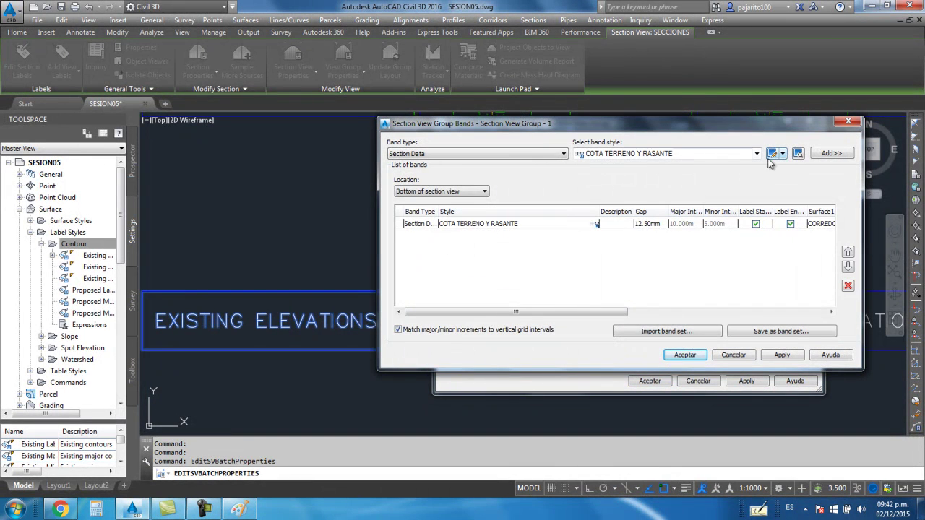
{"action": "left_click", "coordinate": [781, 153]}
{"action": "left_click", "coordinate": [806, 193]}
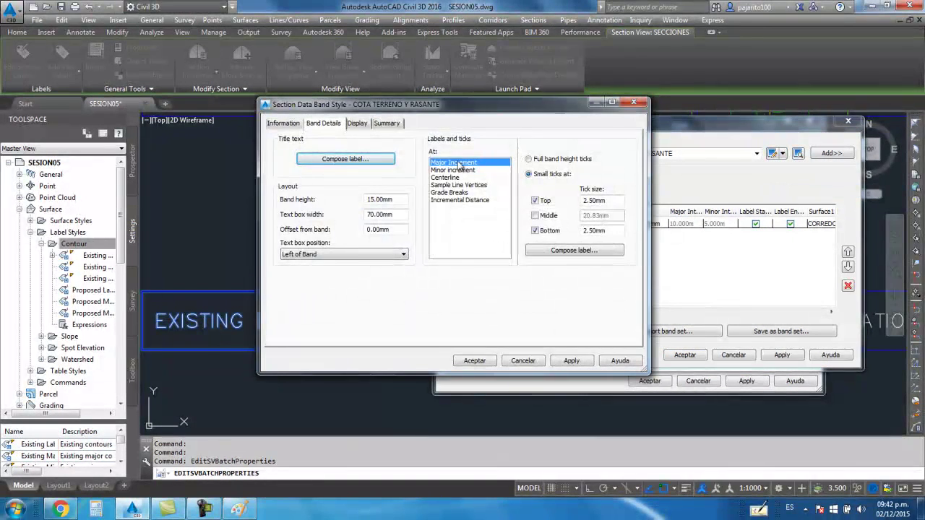
Step: Hide the band border, title box, title text, increment ticks and centerline ticks
{"action": "key", "text": "ctrl+Tab"}
{"action": "left_click", "coordinate": [412, 190]}
{"action": "left_click", "coordinate": [413, 199]}
{"action": "left_click", "coordinate": [413, 209]}
{"action": "left_click", "coordinate": [413, 219]}
{"action": "left_click", "coordinate": [413, 238]}
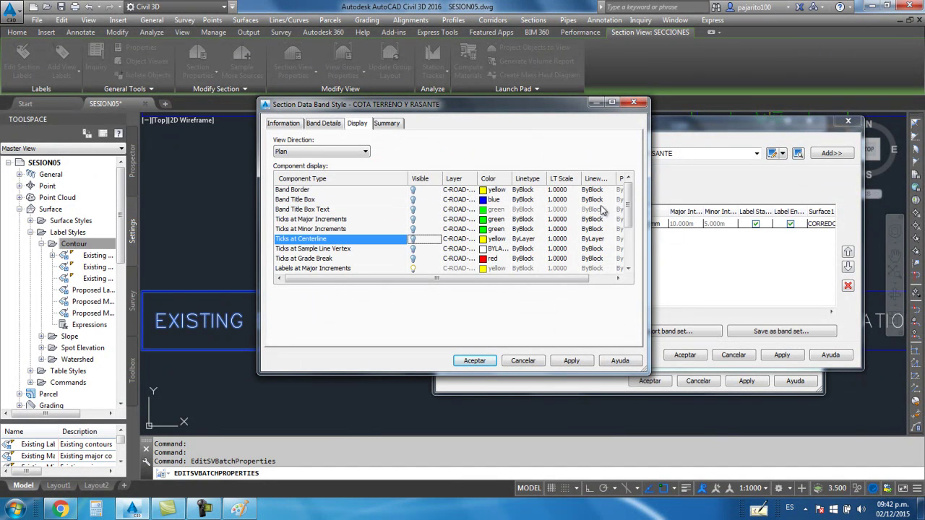
Step: Turn on Labels at Centerline and confirm the band style, group bands and group properties
{"action": "scroll", "coordinate": [602, 210], "scroll_direction": "down", "scroll_amount": 2}
{"action": "left_click", "coordinate": [413, 209]}
{"action": "left_click", "coordinate": [412, 229]}
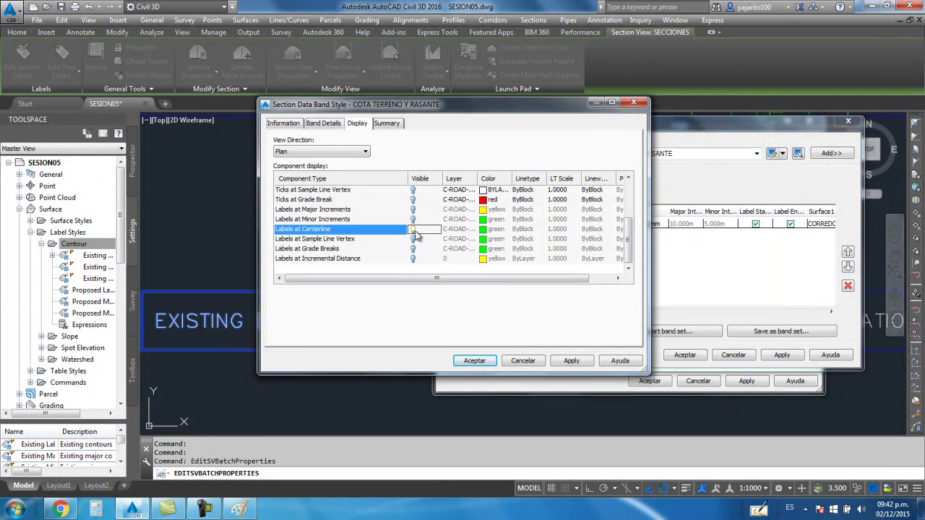
{"action": "scroll", "coordinate": [630, 267], "scroll_direction": "up", "scroll_amount": 2}
{"action": "scroll", "coordinate": [629, 224], "scroll_direction": "down", "scroll_amount": 1}
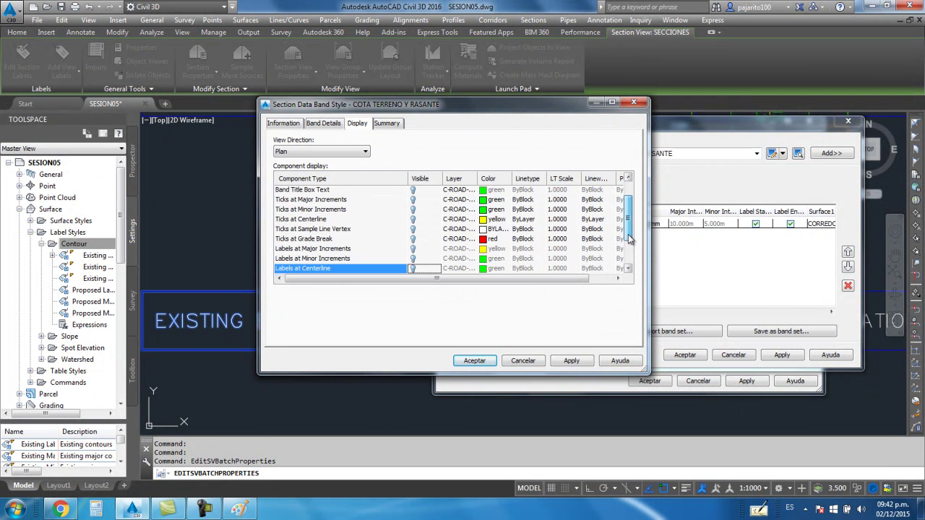
{"action": "scroll", "coordinate": [629, 244], "scroll_direction": "up", "scroll_amount": 2}
{"action": "scroll", "coordinate": [477, 246], "scroll_direction": "down", "scroll_amount": 2}
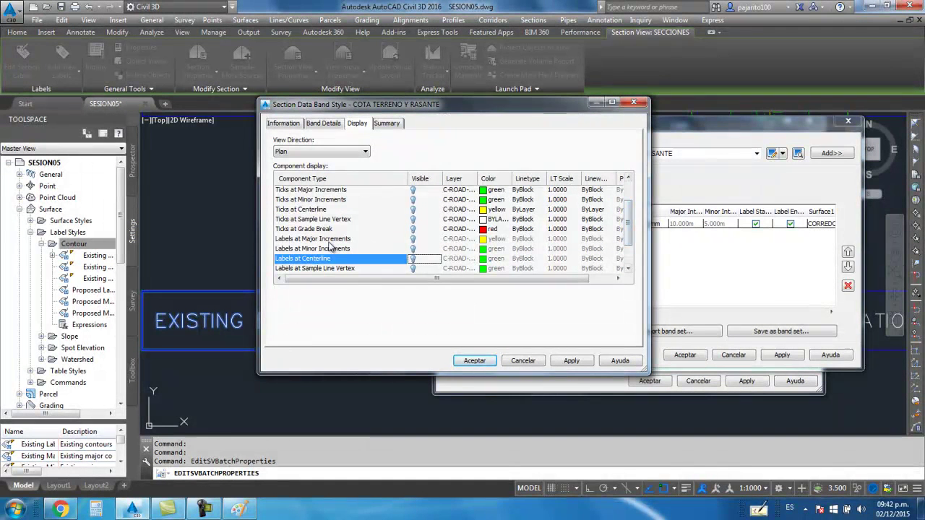
{"action": "mouse_move", "coordinate": [629, 228]}
{"action": "left_mouse_down"}
{"action": "mouse_move", "coordinate": [631, 197]}
{"action": "mouse_move", "coordinate": [630, 222]}
{"action": "left_mouse_up"}
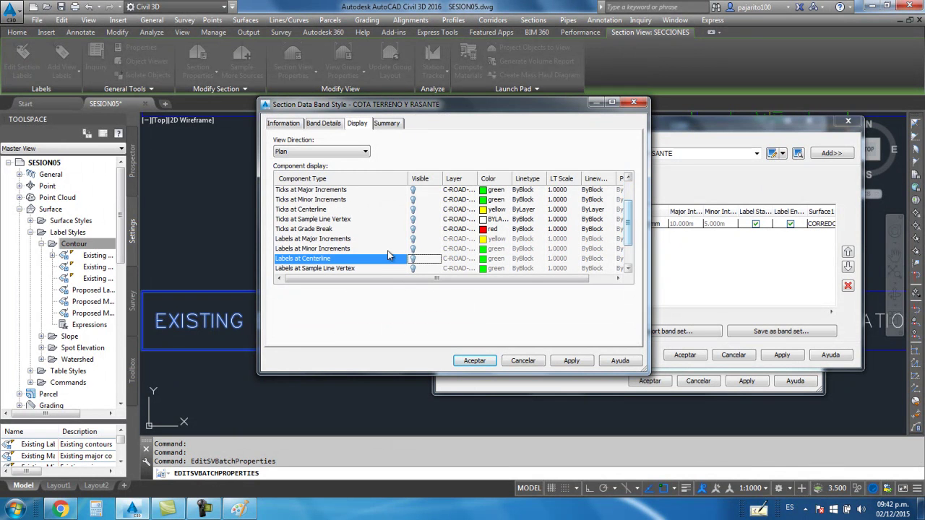
{"action": "left_click", "coordinate": [477, 361]}
{"action": "left_click", "coordinate": [683, 355]}
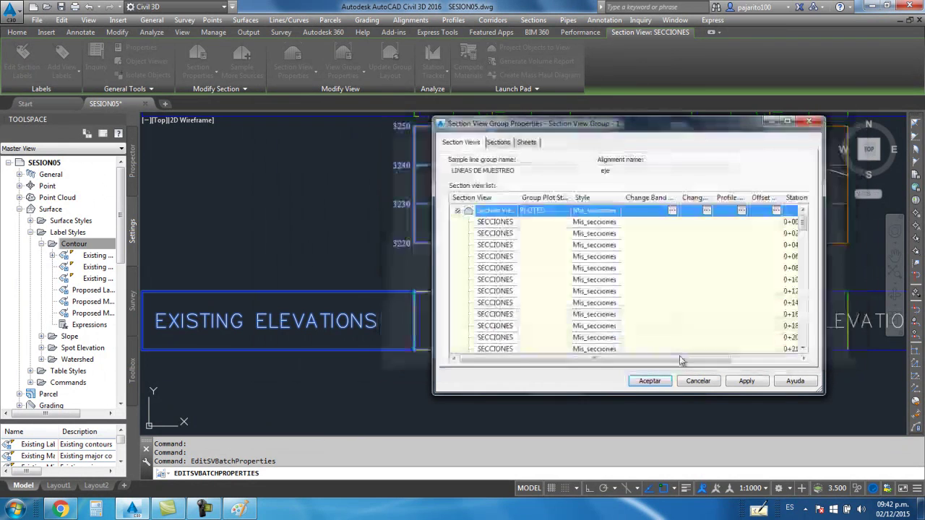
{"action": "left_click", "coordinate": [649, 381]}
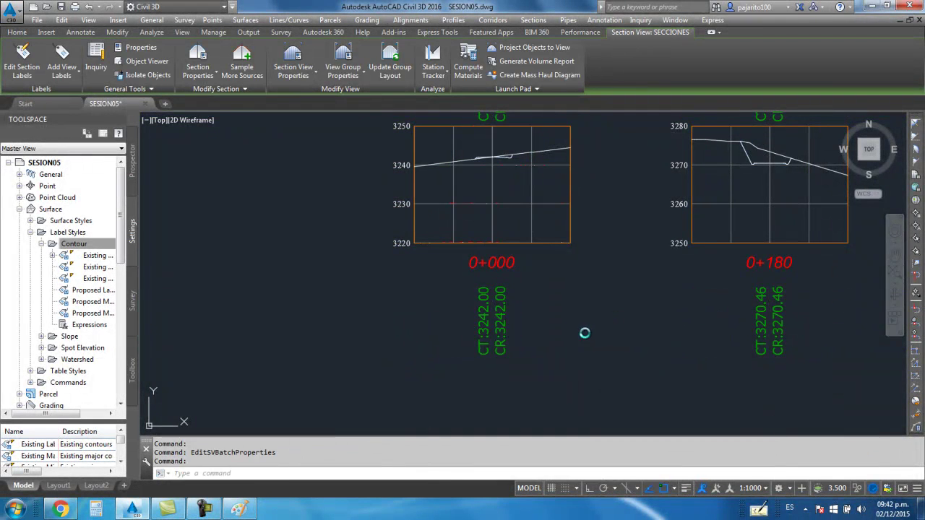
Step: Open Section View Group Properties from the section view at station 0+040
{"action": "scroll", "coordinate": [494, 355], "scroll_direction": "down", "scroll_amount": 3}
{"action": "scroll", "coordinate": [527, 337], "scroll_direction": "down", "scroll_amount": 2}
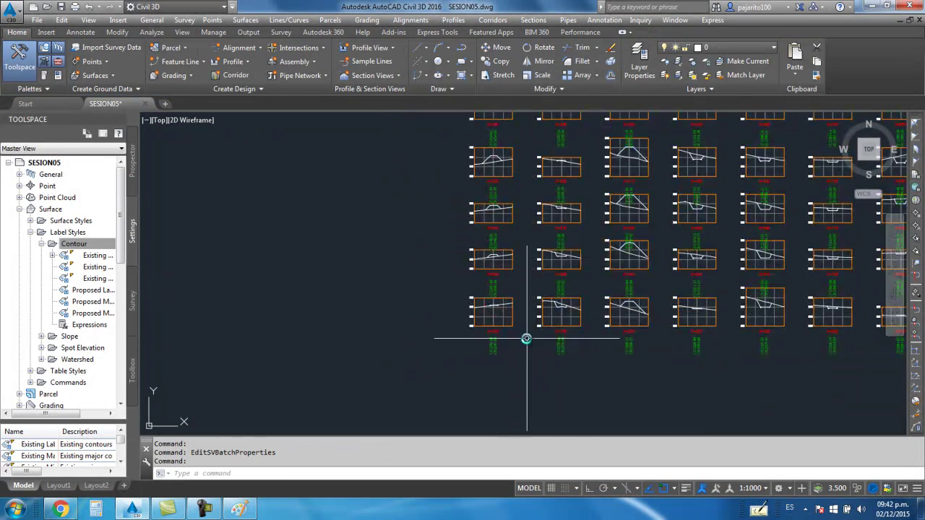
{"action": "scroll", "coordinate": [477, 289], "scroll_direction": "up", "scroll_amount": 3}
{"action": "scroll", "coordinate": [462, 278], "scroll_direction": "up", "scroll_amount": 5}
{"action": "scroll", "coordinate": [459, 293], "scroll_direction": "down", "scroll_amount": 4}
{"action": "scroll", "coordinate": [458, 316], "scroll_direction": "up", "scroll_amount": 1}
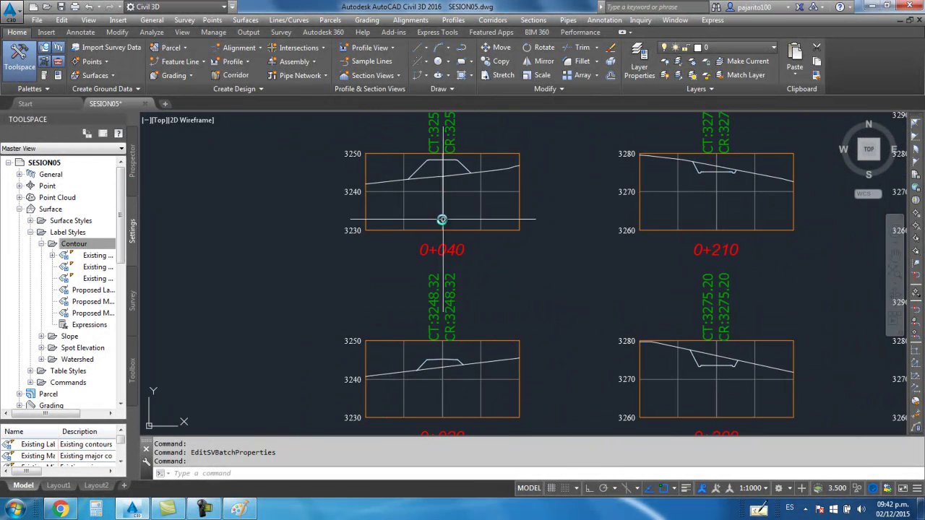
{"action": "left_click", "coordinate": [457, 266]}
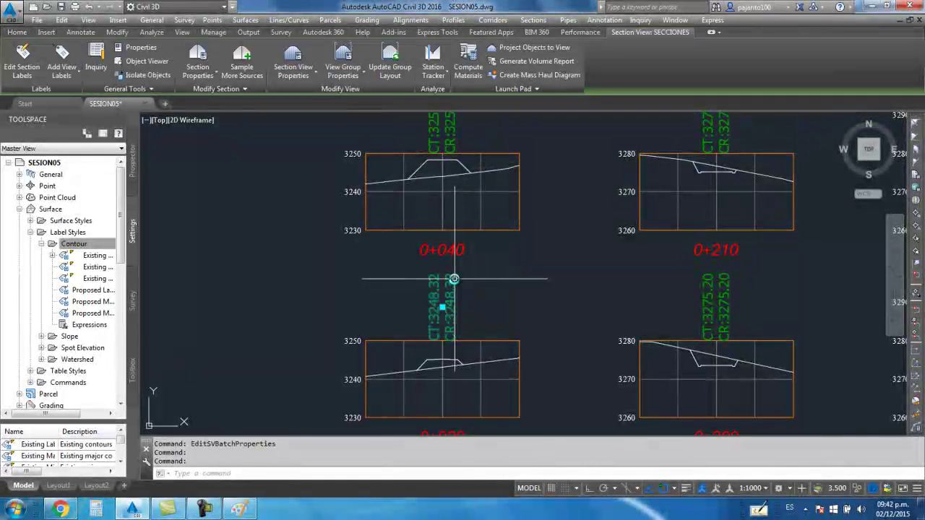
{"action": "key", "text": "Escape"}
{"action": "left_click", "coordinate": [458, 253]}
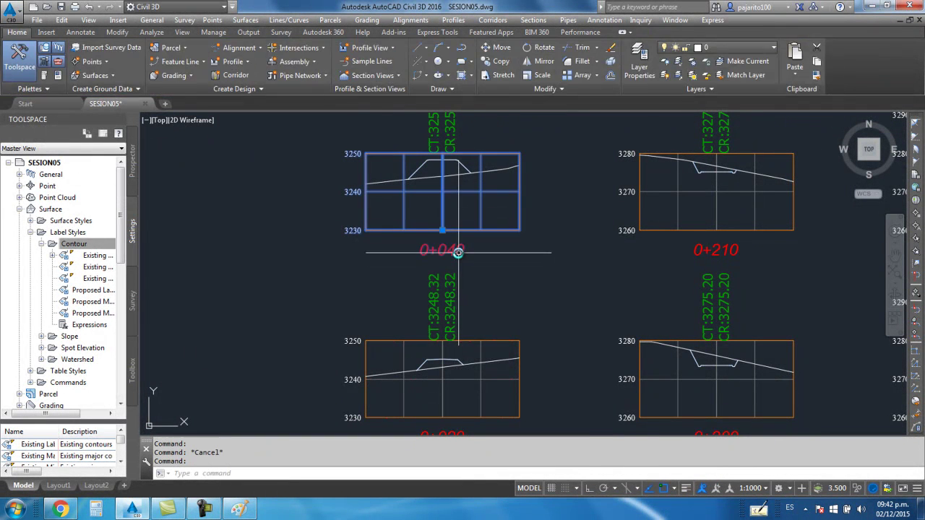
{"action": "right_click", "coordinate": [460, 256]}
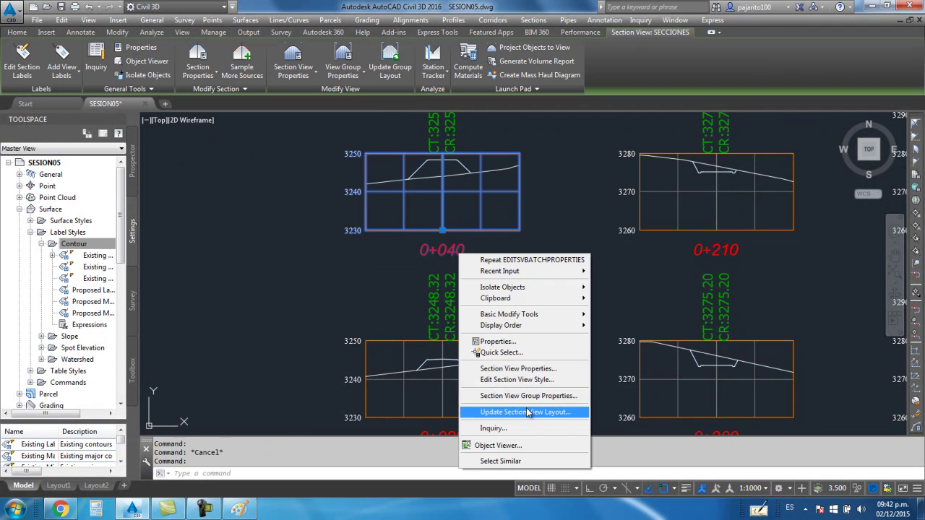
{"action": "left_click", "coordinate": [527, 396]}
Step: Open the group's band settings and select the COTA TERRENO Y RASANTE band
{"action": "left_click", "coordinate": [597, 258]}
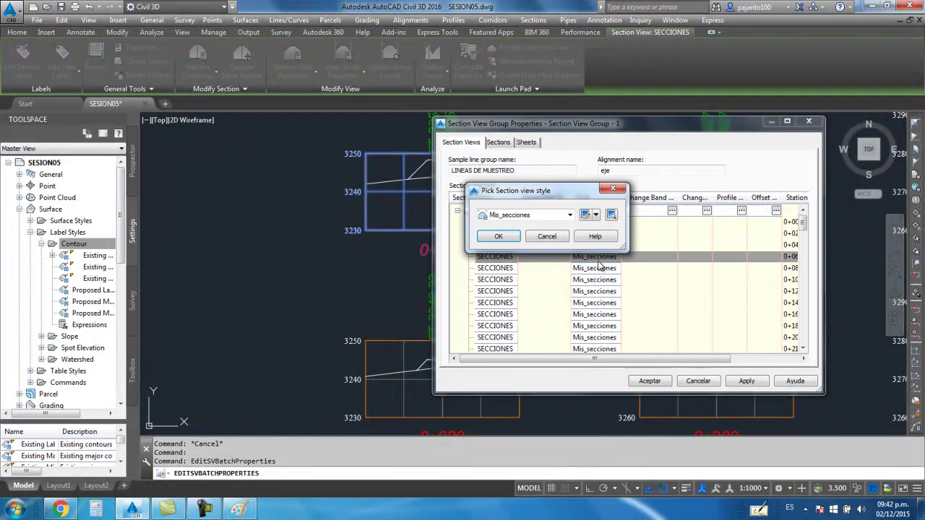
{"action": "left_click", "coordinate": [613, 190]}
{"action": "left_click", "coordinate": [670, 210]}
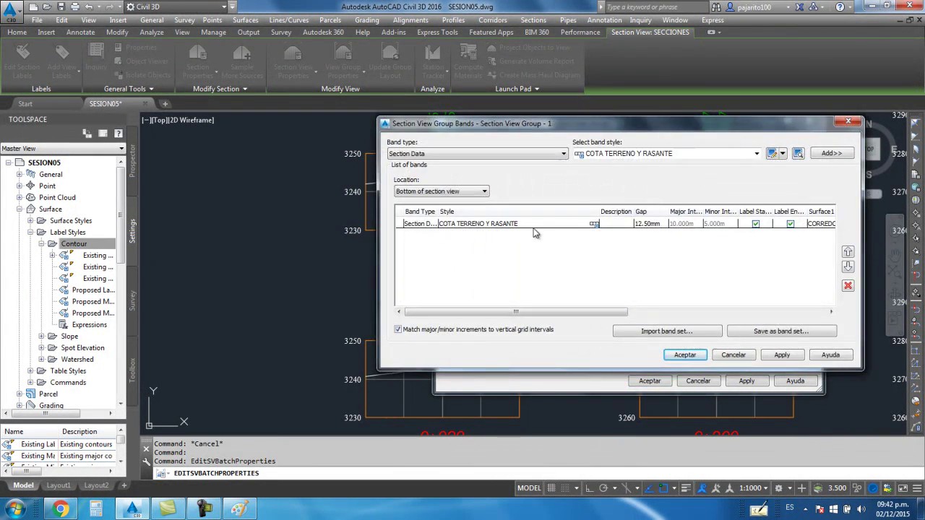
{"action": "left_click", "coordinate": [594, 224]}
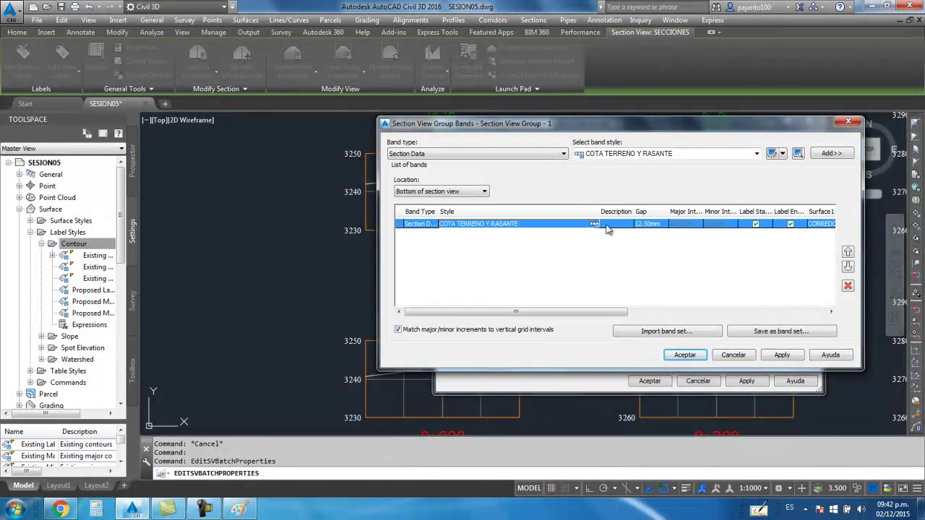
Step: Edit the band style's centerline label and set its text height to 1.50mm
{"action": "left_click", "coordinate": [594, 224]}
{"action": "left_click", "coordinate": [596, 215]}
{"action": "left_click", "coordinate": [612, 253]}
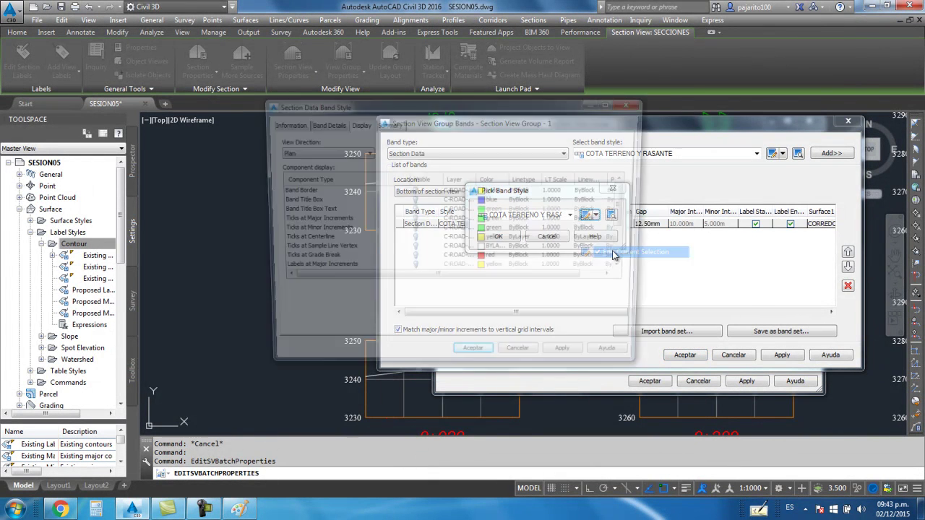
{"action": "left_click_drag", "start_coordinate": [492, 111], "coordinate": [753, 128]}
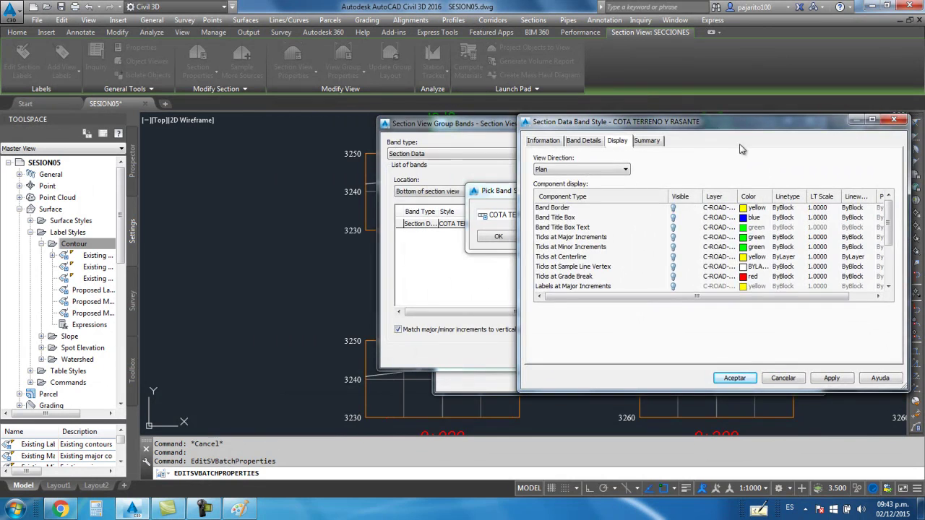
{"action": "left_click", "coordinate": [583, 141]}
{"action": "left_click", "coordinate": [708, 195]}
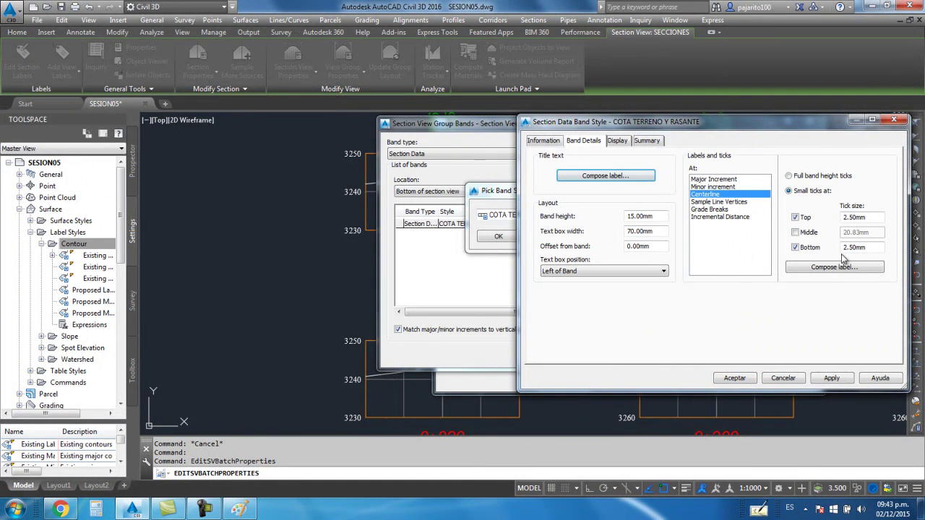
{"action": "left_click", "coordinate": [834, 268]}
{"action": "type", "text": "1.5"}
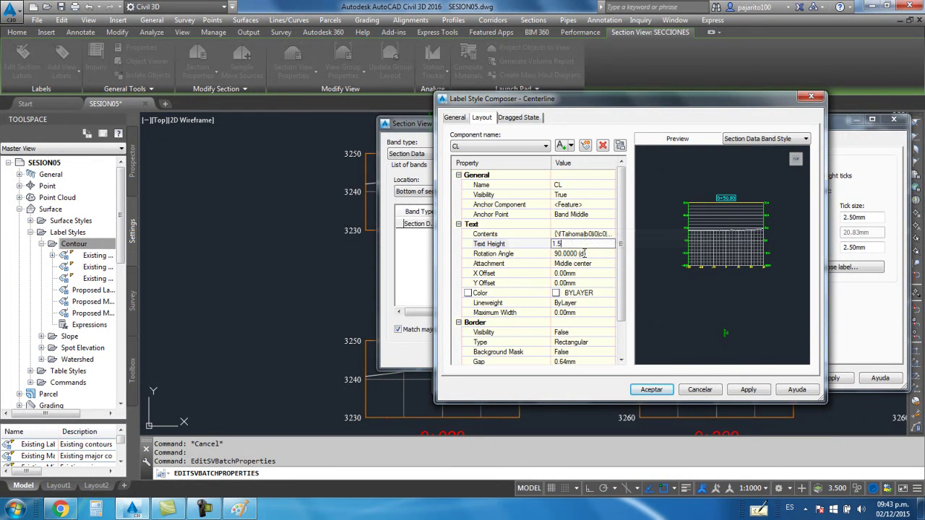
{"action": "left_click", "coordinate": [600, 234]}
Step: Colour the CR elevation line yellow and the CT elevation line cyan
{"action": "left_click", "coordinate": [612, 234]}
{"action": "left_click_drag", "start_coordinate": [827, 231], "coordinate": [718, 220]}
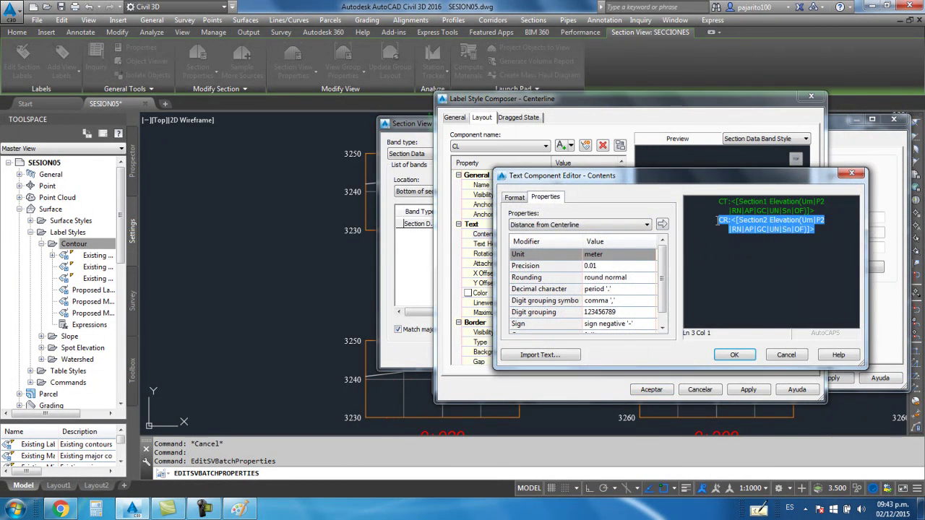
{"action": "left_click", "coordinate": [514, 197]}
{"action": "left_click", "coordinate": [535, 294]}
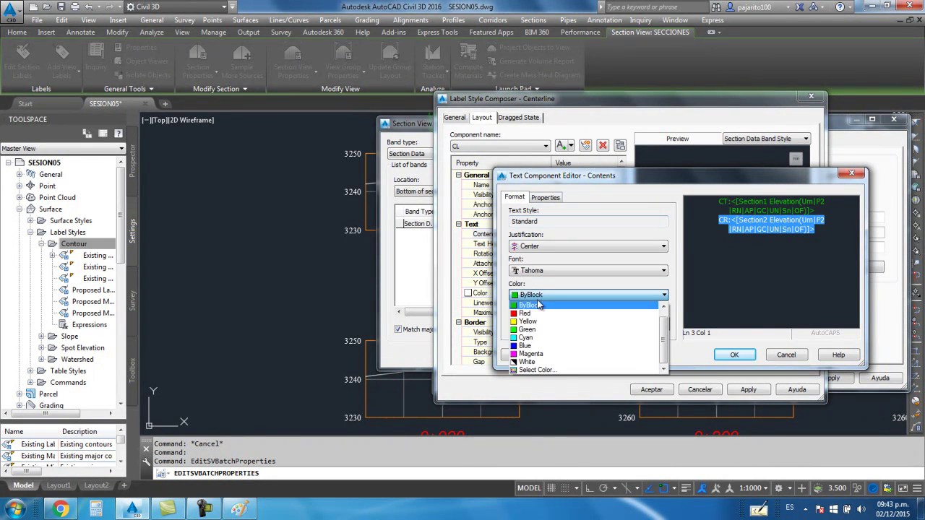
{"action": "left_click", "coordinate": [529, 321]}
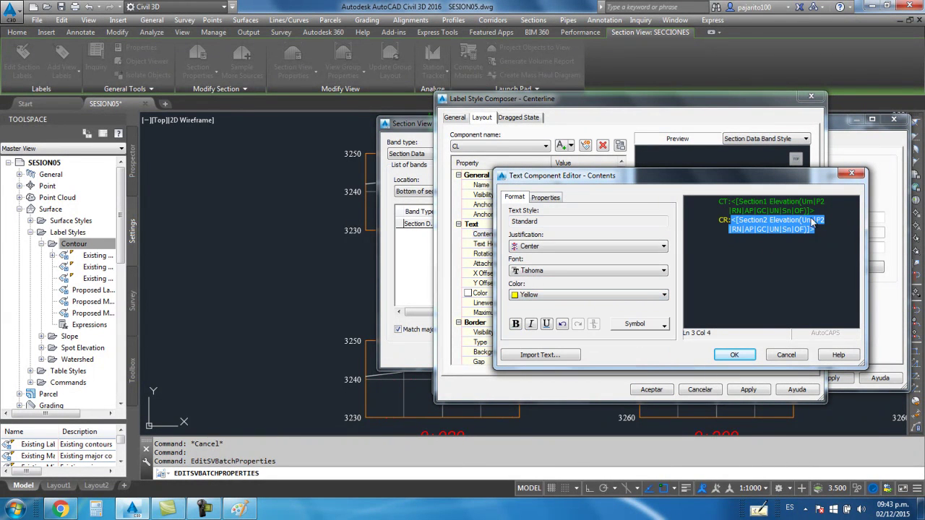
{"action": "left_click_drag", "start_coordinate": [819, 211], "coordinate": [702, 199]}
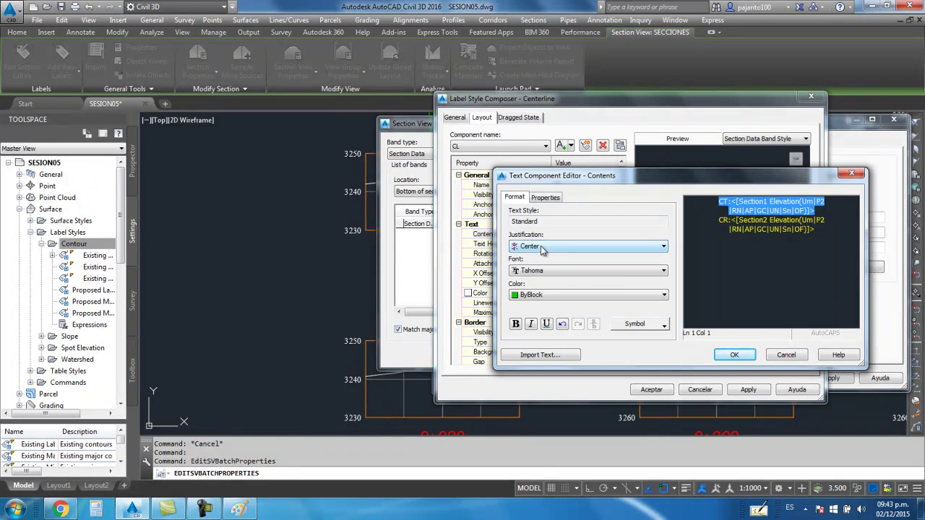
{"action": "left_click", "coordinate": [547, 294]}
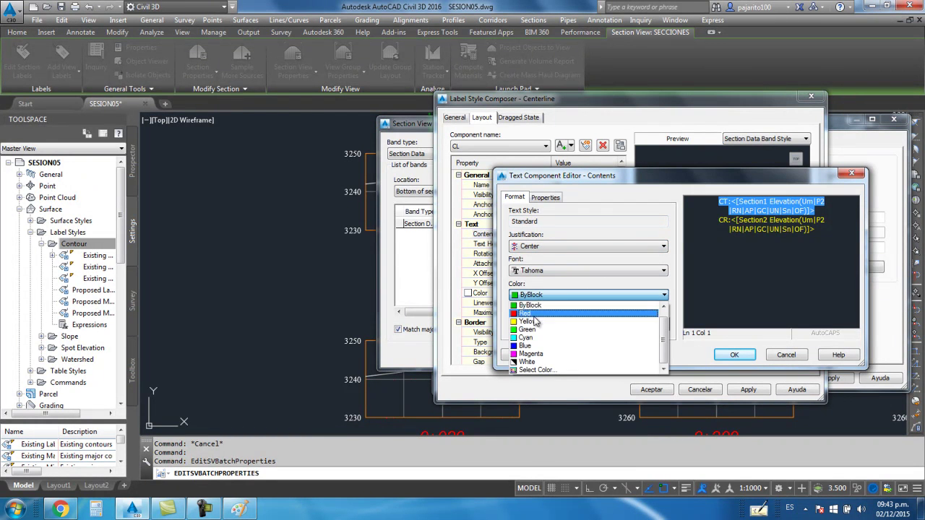
{"action": "left_click", "coordinate": [535, 340]}
{"action": "key", "text": "ctrl+a"}
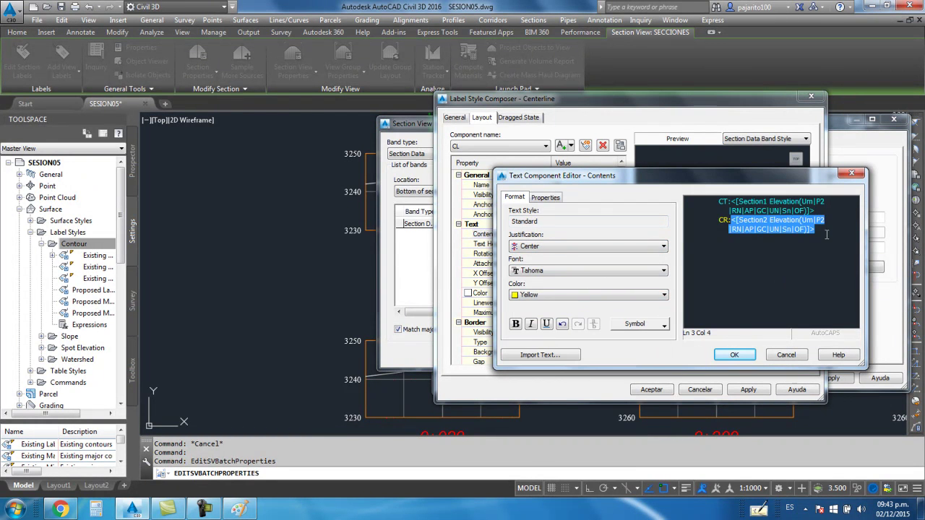
{"action": "left_click", "coordinate": [734, 354]}
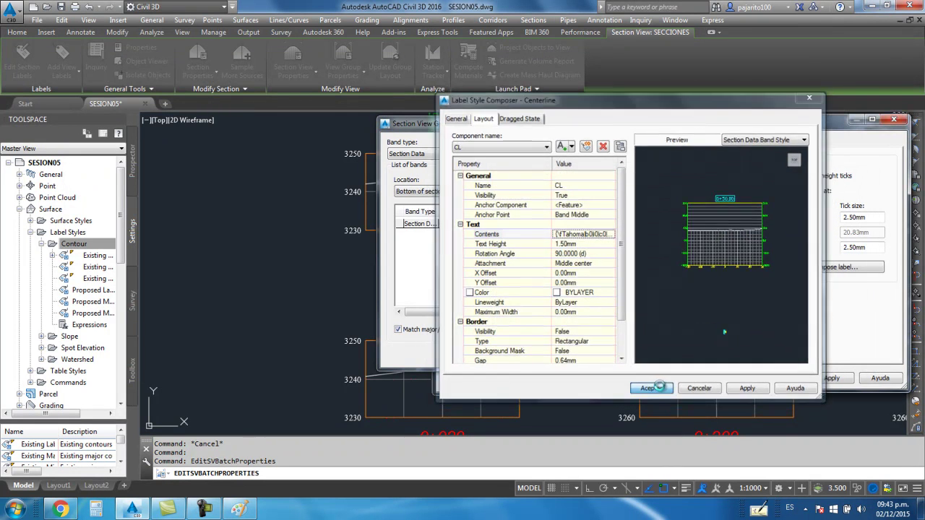
Step: Accept the label and band style changes and set the band gap to 0
{"action": "left_click", "coordinate": [651, 390]}
{"action": "left_click", "coordinate": [733, 378]}
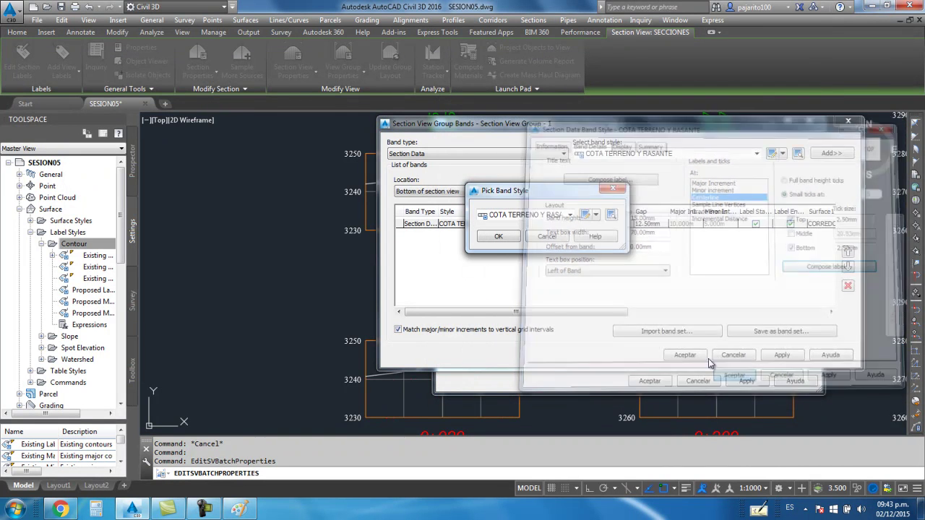
{"action": "left_click", "coordinate": [498, 237]}
{"action": "left_click", "coordinate": [650, 226]}
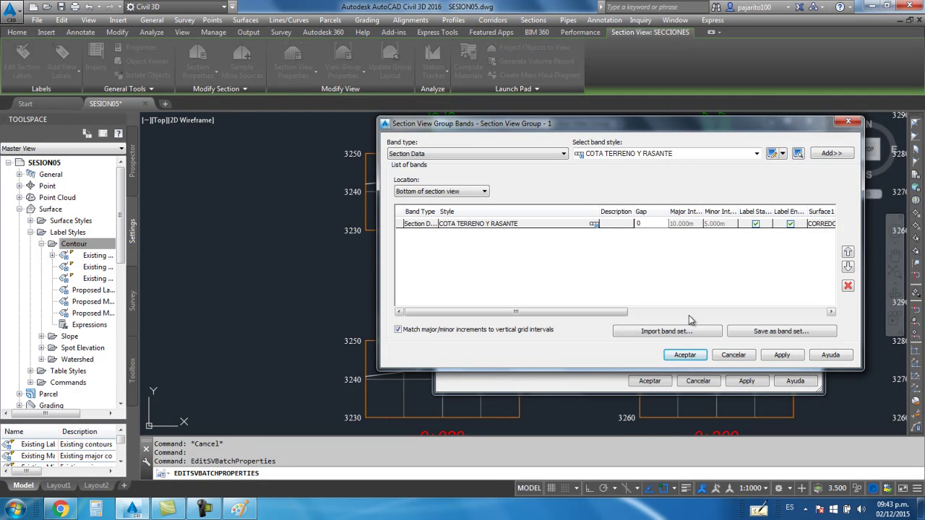
{"action": "left_click", "coordinate": [685, 355]}
Step: Apply the group properties, then reopen them from the 0+040 section view
{"action": "left_click", "coordinate": [649, 379]}
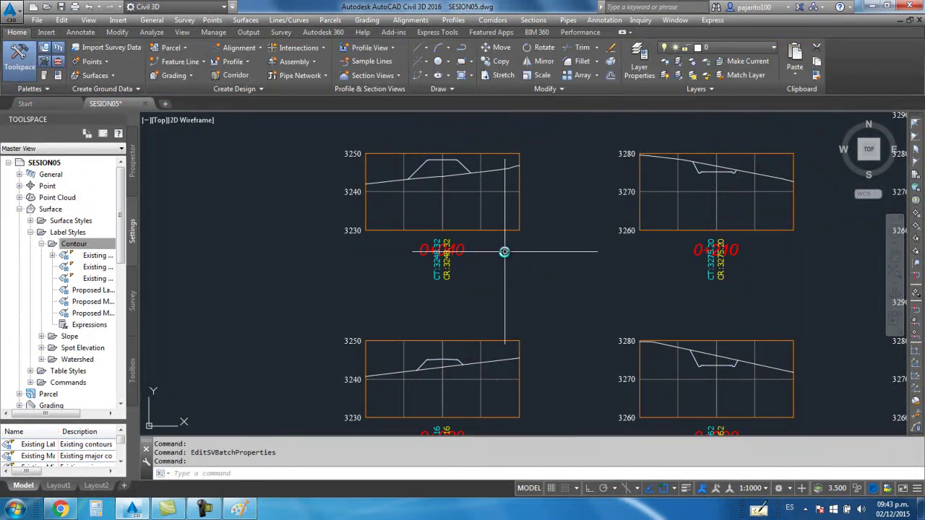
{"action": "scroll", "coordinate": [504, 249], "scroll_direction": "up", "scroll_amount": 3}
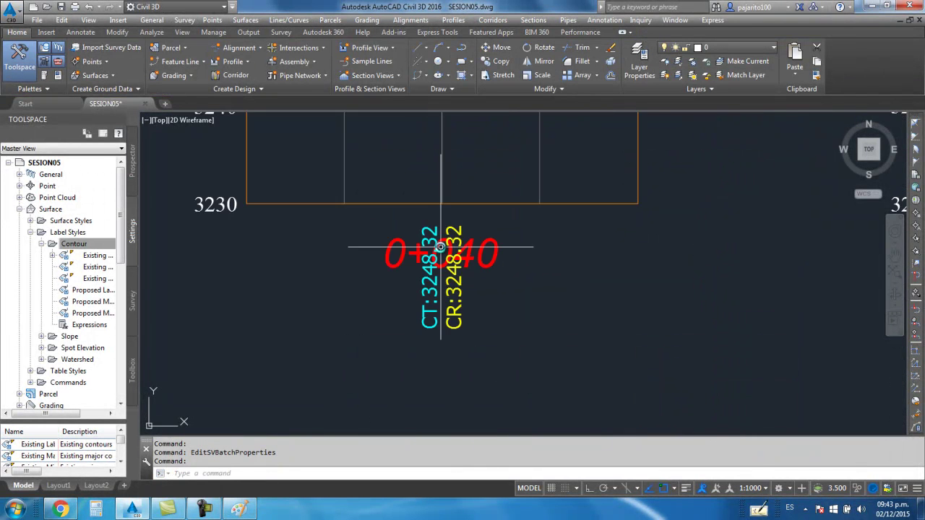
{"action": "scroll", "coordinate": [479, 288], "scroll_direction": "down", "scroll_amount": 3}
{"action": "scroll", "coordinate": [479, 287], "scroll_direction": "up", "scroll_amount": 2}
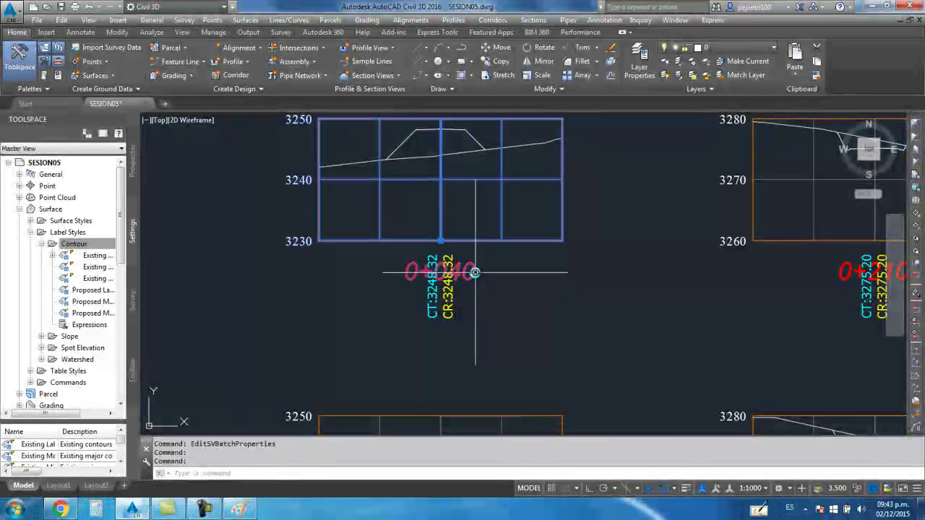
{"action": "left_click", "coordinate": [471, 268]}
{"action": "right_click", "coordinate": [472, 285]}
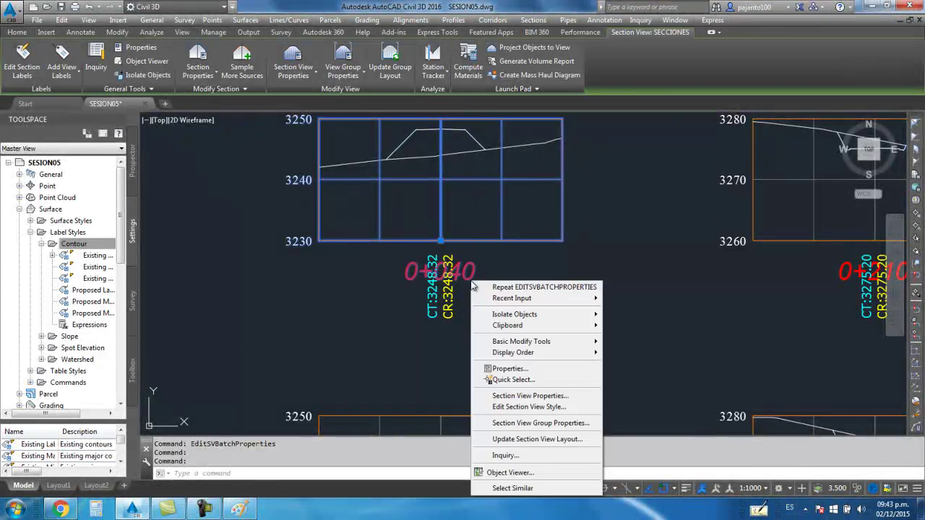
{"action": "left_click", "coordinate": [538, 424]}
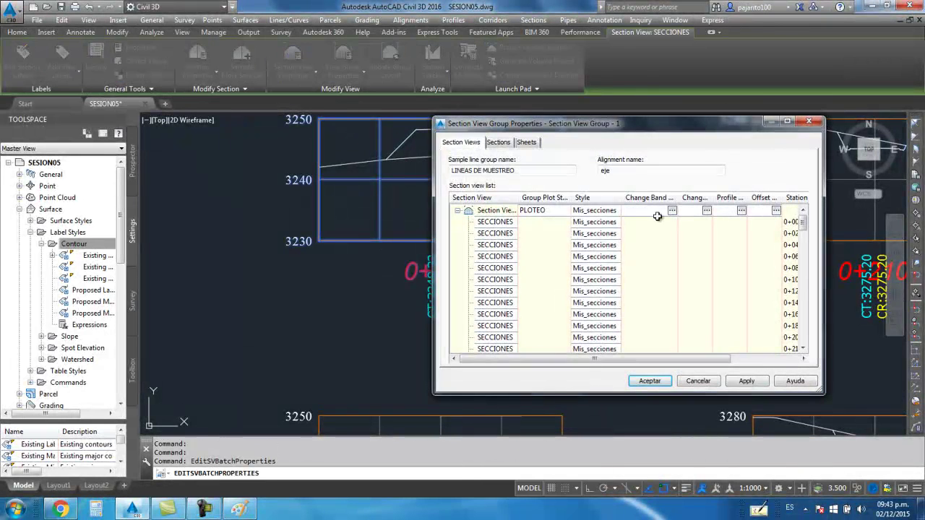
Step: Adjust the centerline label's Y offset in the band style and confirm all dialogs
{"action": "left_click", "coordinate": [672, 210]}
{"action": "left_click", "coordinate": [594, 224]}
{"action": "left_click", "coordinate": [594, 224]}
{"action": "left_click", "coordinate": [595, 215]}
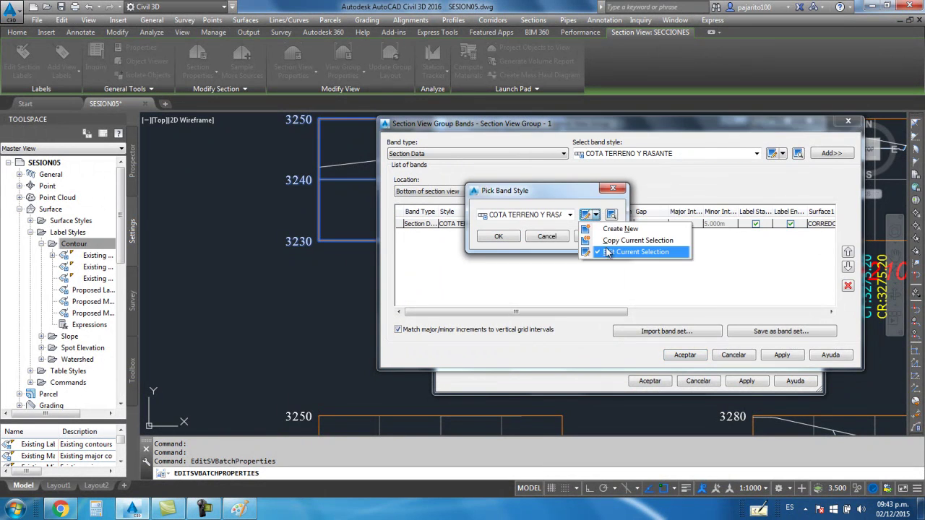
{"action": "left_click", "coordinate": [607, 251]}
{"action": "left_click", "coordinate": [705, 195]}
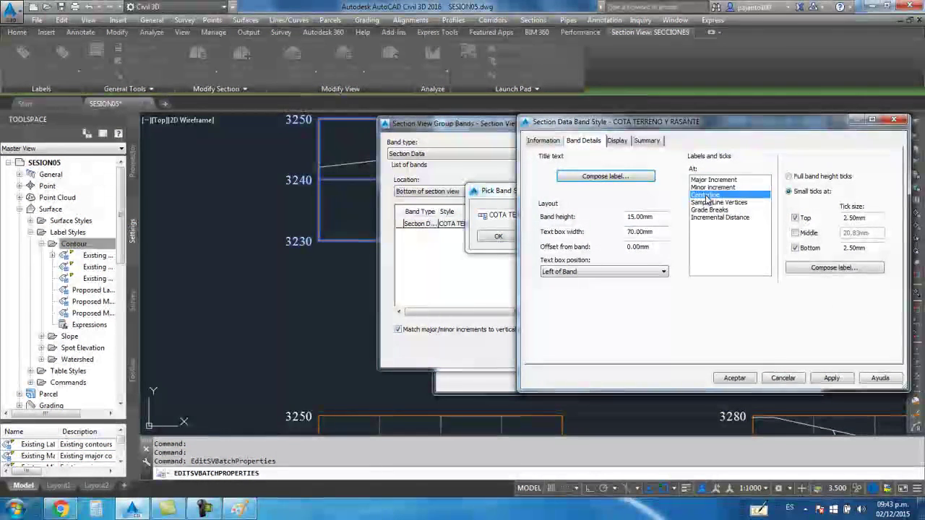
{"action": "left_click", "coordinate": [802, 268]}
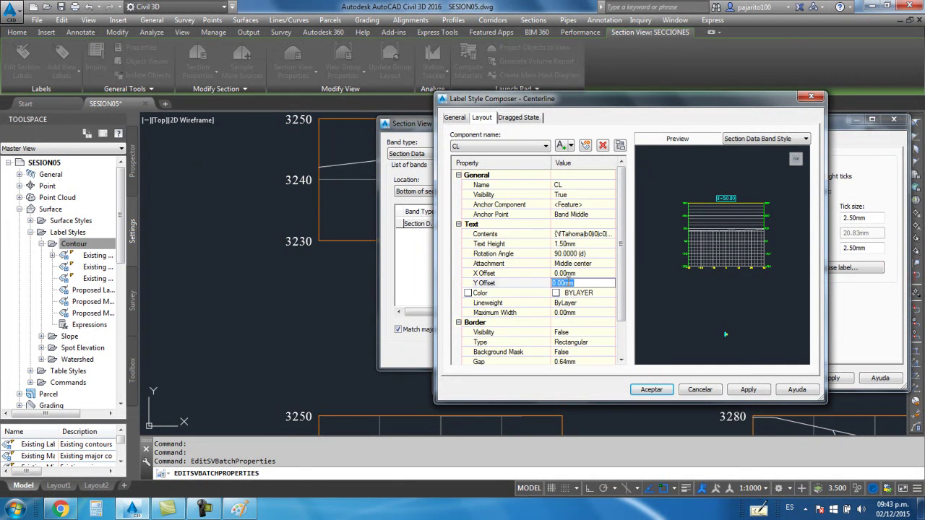
{"action": "left_click", "coordinate": [640, 390]}
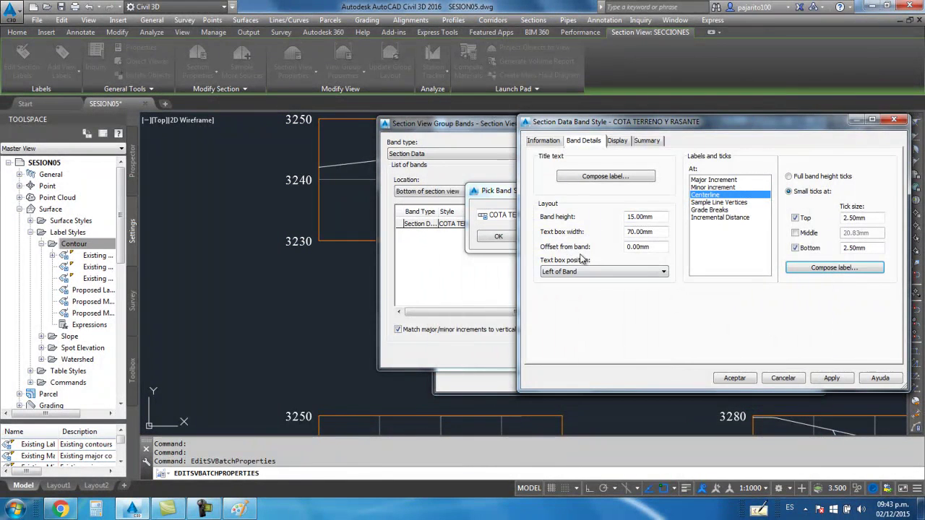
{"action": "left_click", "coordinate": [734, 378]}
{"action": "left_click", "coordinate": [498, 236]}
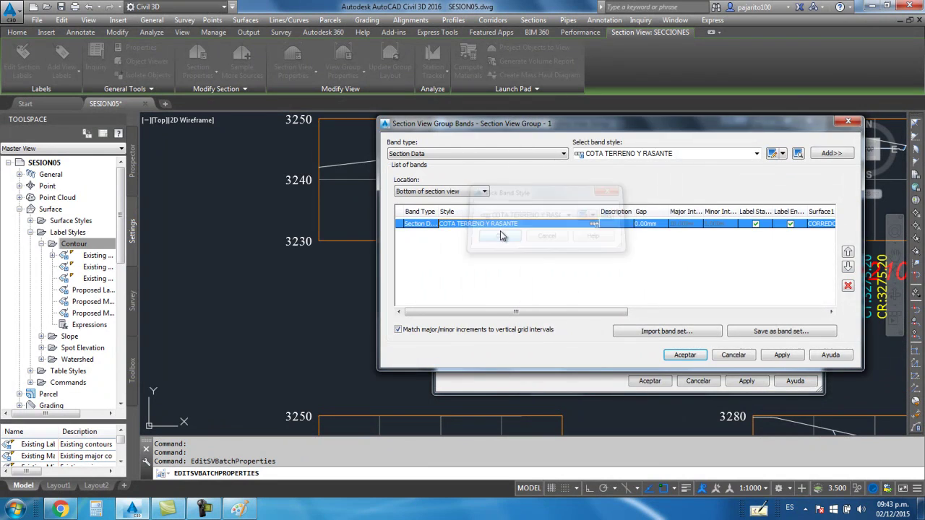
{"action": "left_click", "coordinate": [685, 354]}
{"action": "left_click", "coordinate": [648, 381]}
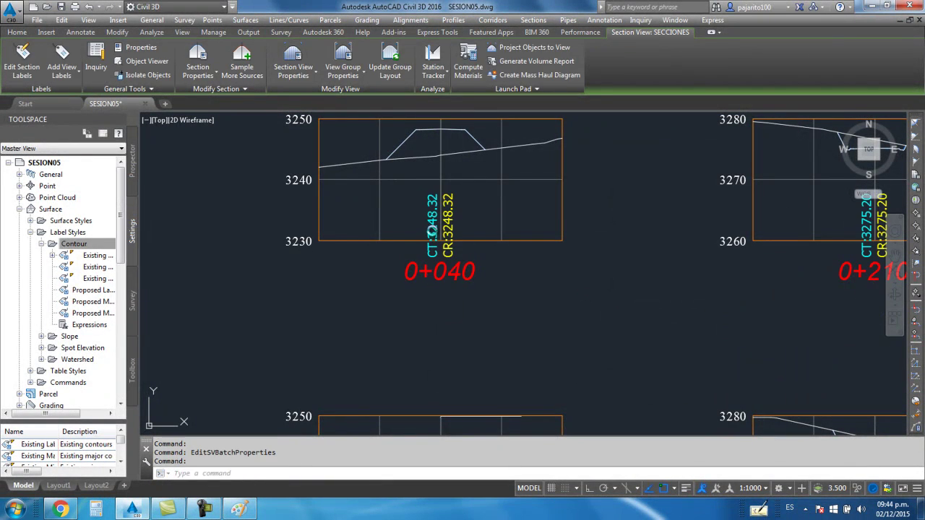
Step: Reopen Section View Group Properties from the 0+040 section view
{"action": "key", "text": "Escape"}
{"action": "scroll", "coordinate": [477, 249], "scroll_direction": "down", "scroll_amount": 1}
{"action": "scroll", "coordinate": [475, 310], "scroll_direction": "up", "scroll_amount": 1}
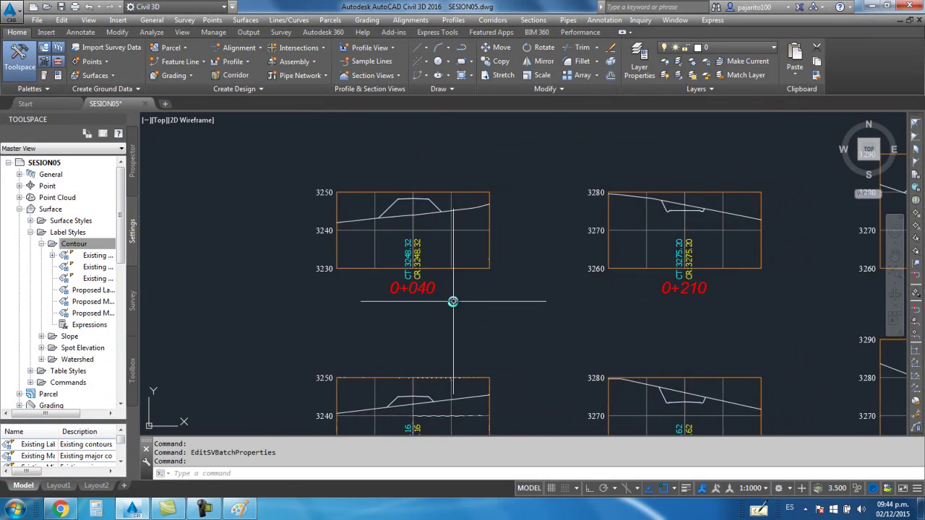
{"action": "left_click", "coordinate": [419, 285]}
{"action": "right_click", "coordinate": [419, 284]}
{"action": "left_click", "coordinate": [480, 210]}
{"action": "left_click", "coordinate": [609, 210]}
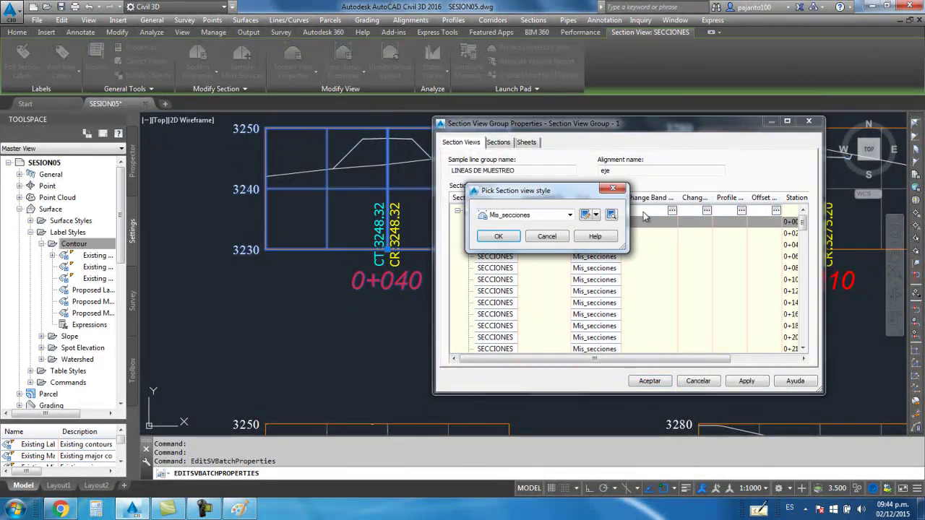
{"action": "left_click", "coordinate": [610, 190]}
Step: Open the COTA TERRENO Y RASANTE centerline label composition from the group's bands
{"action": "left_click", "coordinate": [672, 210]}
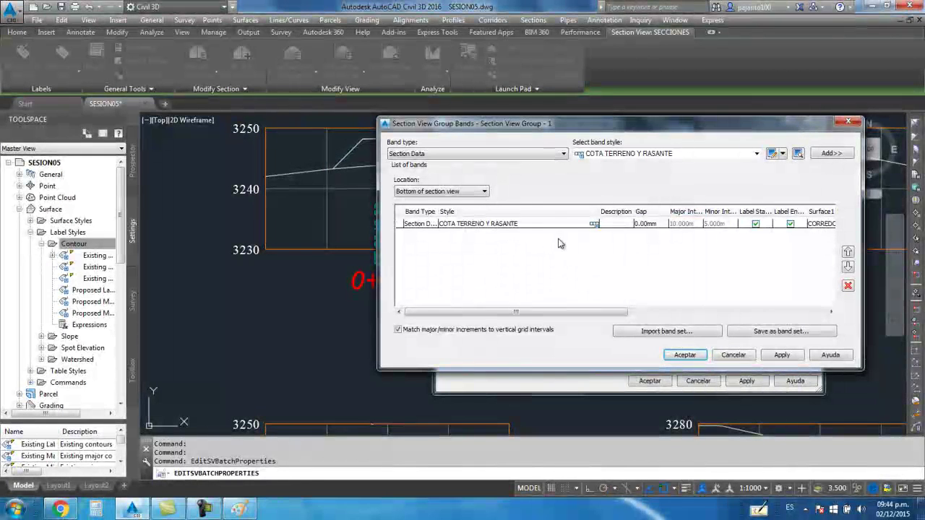
{"action": "left_click", "coordinate": [594, 224]}
{"action": "left_click", "coordinate": [596, 227]}
{"action": "left_click", "coordinate": [596, 215]}
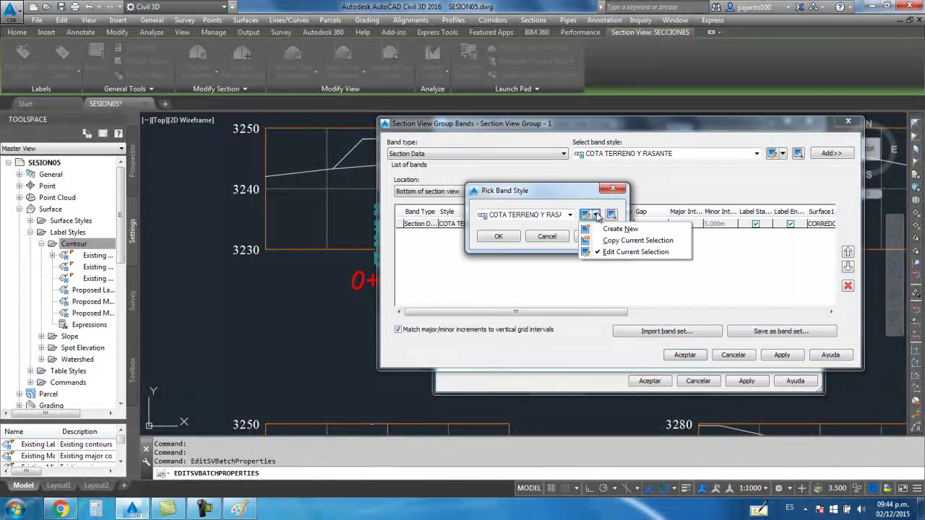
{"action": "left_click", "coordinate": [607, 257]}
{"action": "left_click", "coordinate": [699, 197]}
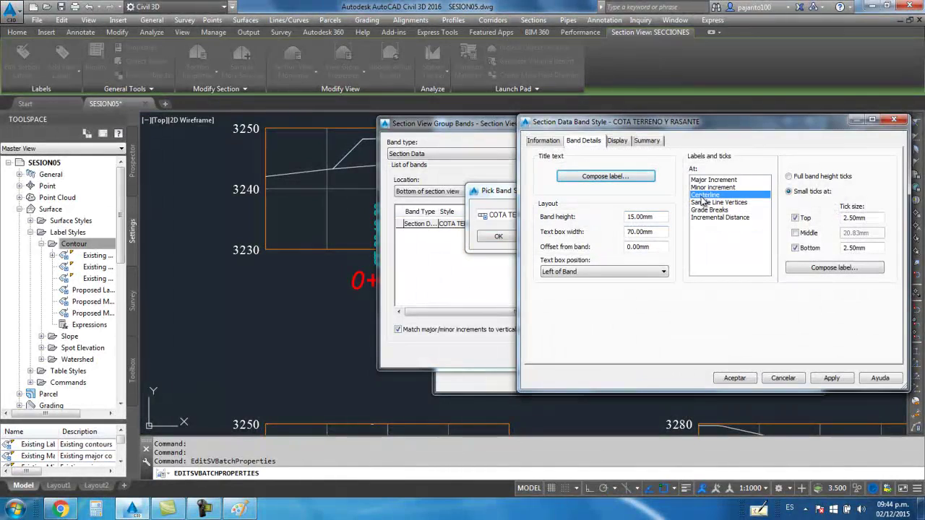
{"action": "left_click", "coordinate": [833, 268]}
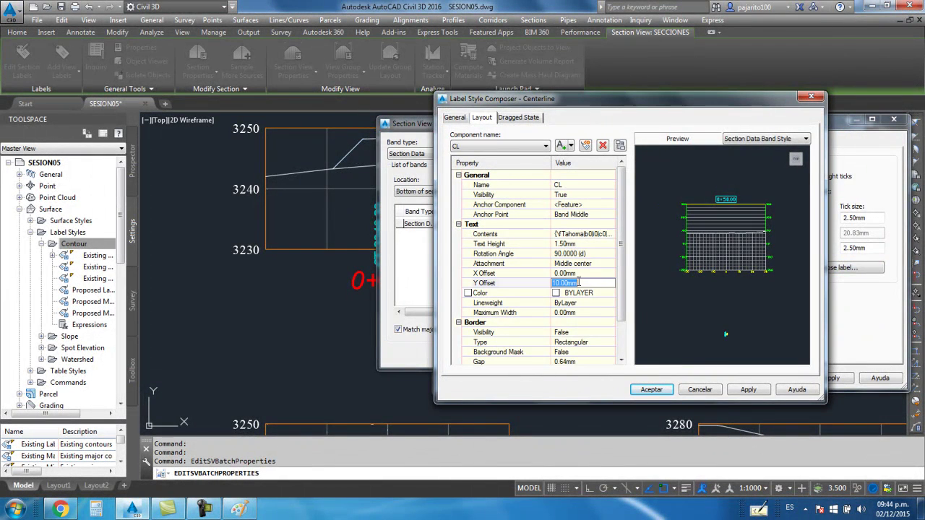
Step: Set the centerline label Y offset to 15mm and confirm every dialog
{"action": "left_click", "coordinate": [574, 244]}
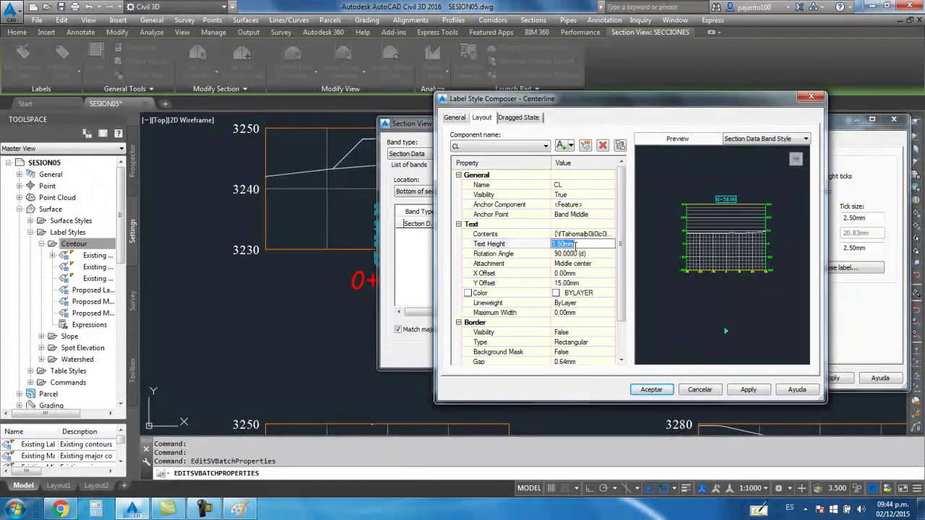
{"action": "type", "text": "1.2"}
{"action": "left_click", "coordinate": [654, 390]}
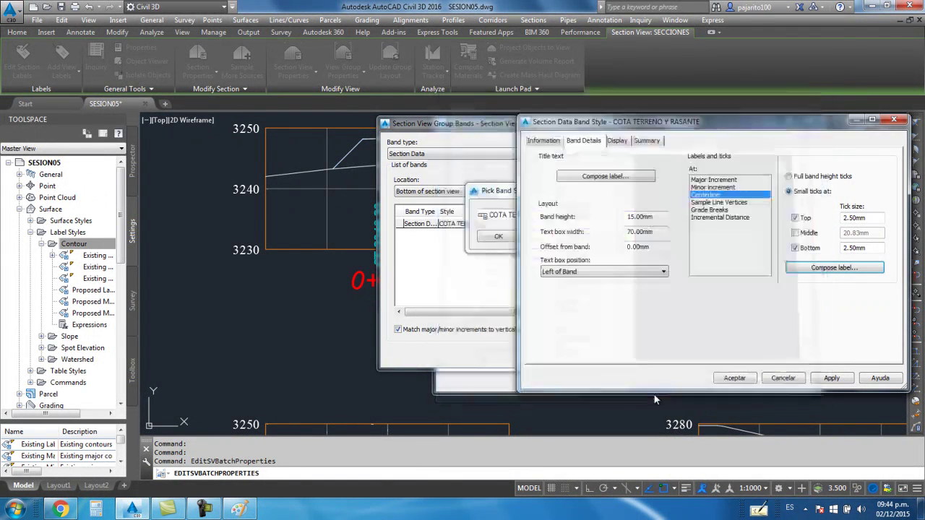
{"action": "left_click", "coordinate": [733, 378]}
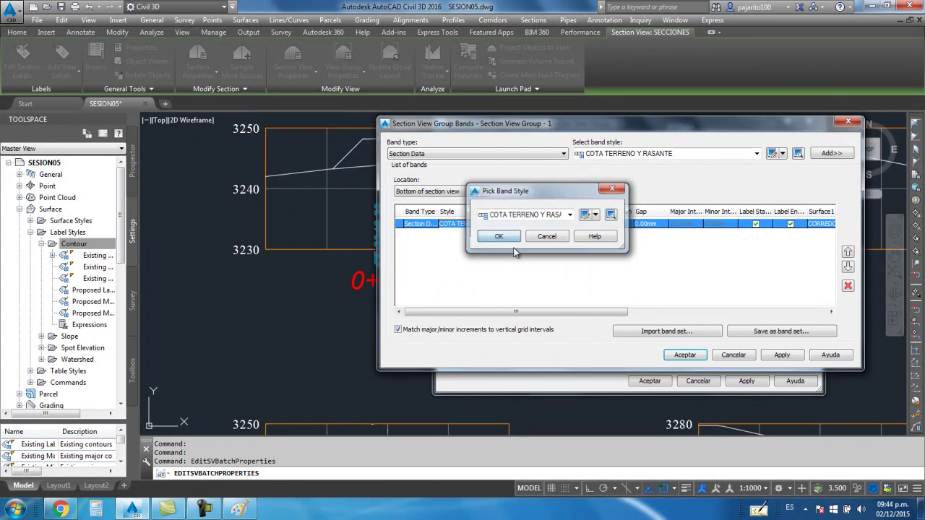
{"action": "left_click", "coordinate": [553, 233]}
{"action": "left_click", "coordinate": [543, 405]}
{"action": "left_click", "coordinate": [649, 383]}
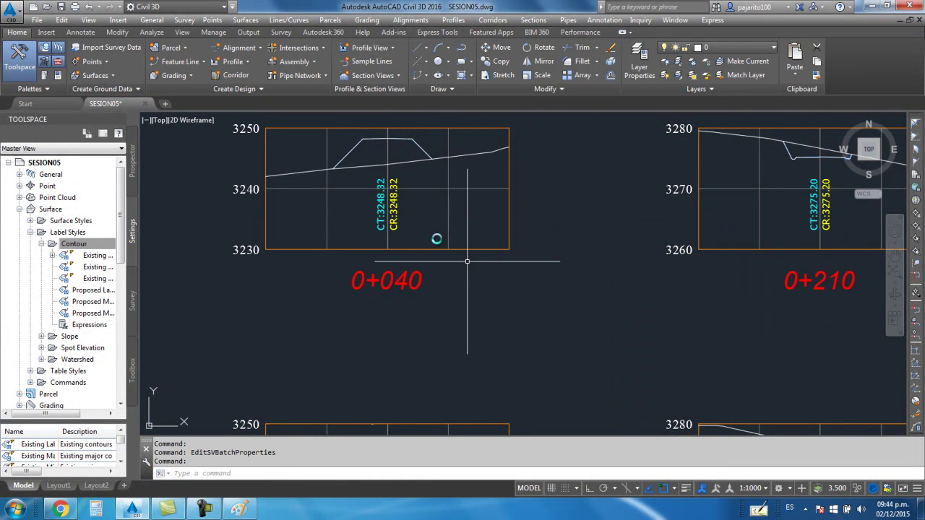
Step: Zoom across the sections and open Section View Group Properties for the 0+000 view
{"action": "scroll", "coordinate": [413, 231], "scroll_direction": "down", "scroll_amount": 5}
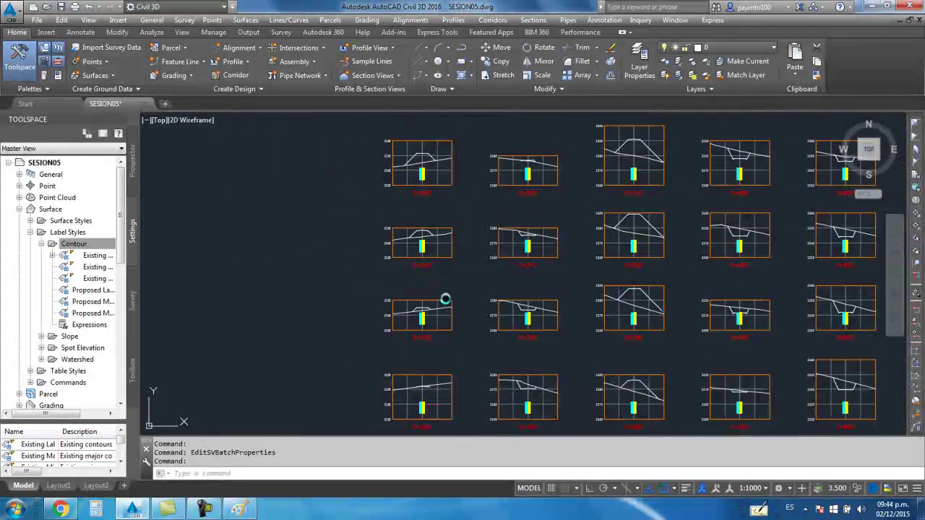
{"action": "scroll", "coordinate": [435, 302], "scroll_direction": "up", "scroll_amount": 3}
{"action": "scroll", "coordinate": [421, 293], "scroll_direction": "up", "scroll_amount": 5}
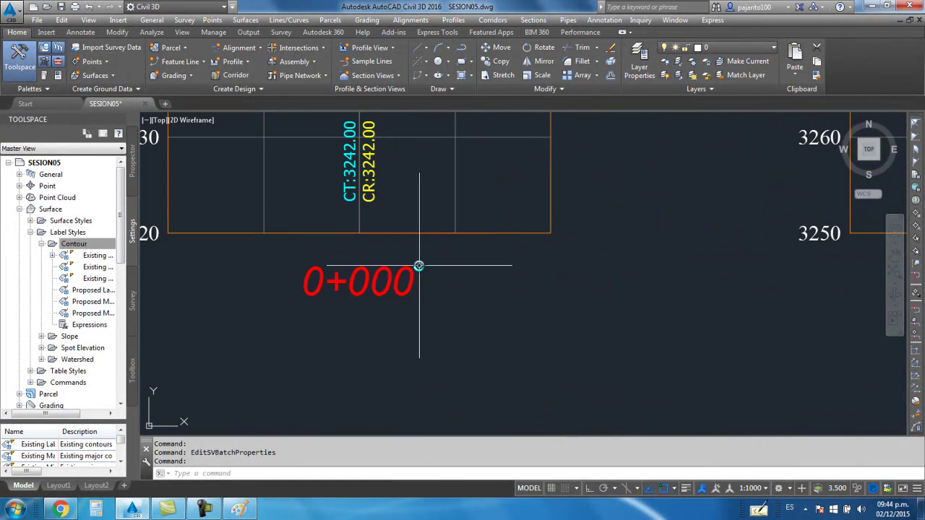
{"action": "left_click", "coordinate": [429, 340]}
{"action": "right_click", "coordinate": [427, 339]}
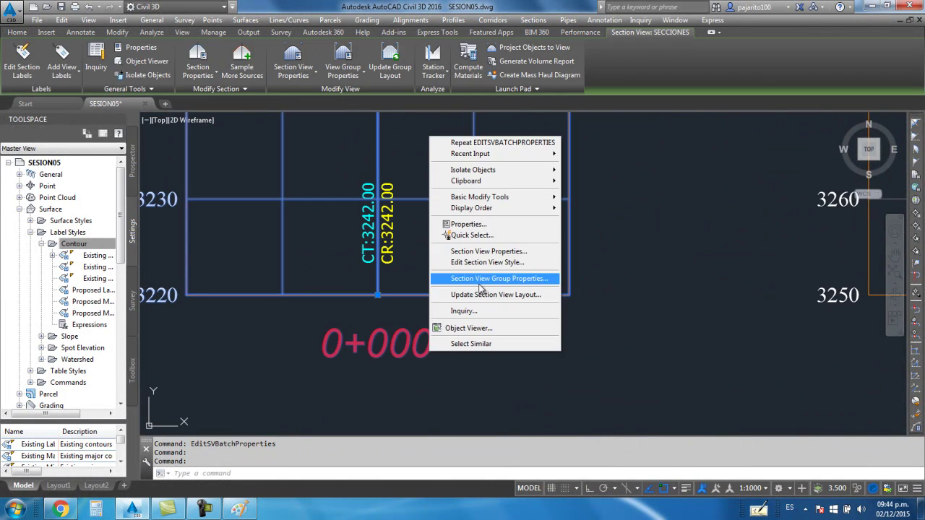
{"action": "left_click", "coordinate": [499, 278]}
{"action": "left_click", "coordinate": [586, 244]}
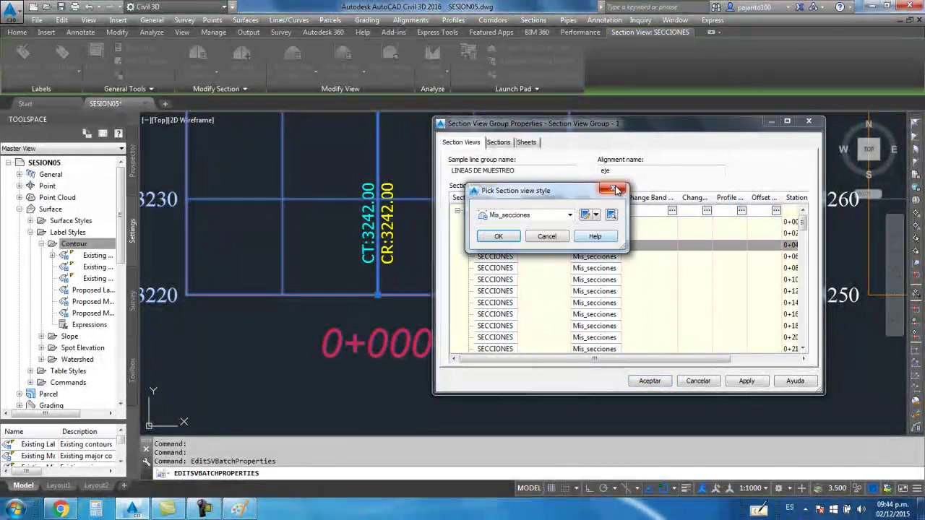
{"action": "left_click", "coordinate": [546, 239]}
Step: Edit the current COTA TERRENO Y RASANTE band style and pick its Centerline labels
{"action": "left_click", "coordinate": [671, 210]}
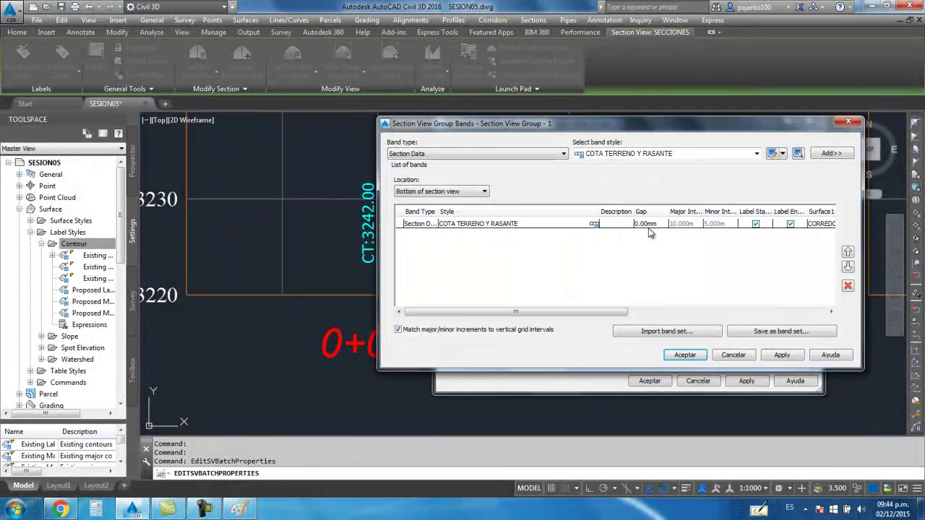
{"action": "left_click", "coordinate": [594, 224]}
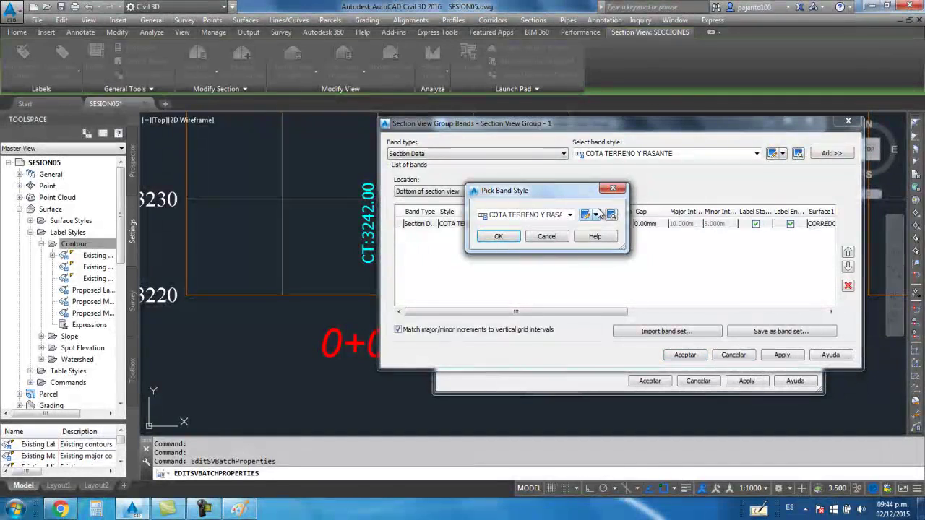
{"action": "left_click", "coordinate": [595, 215]}
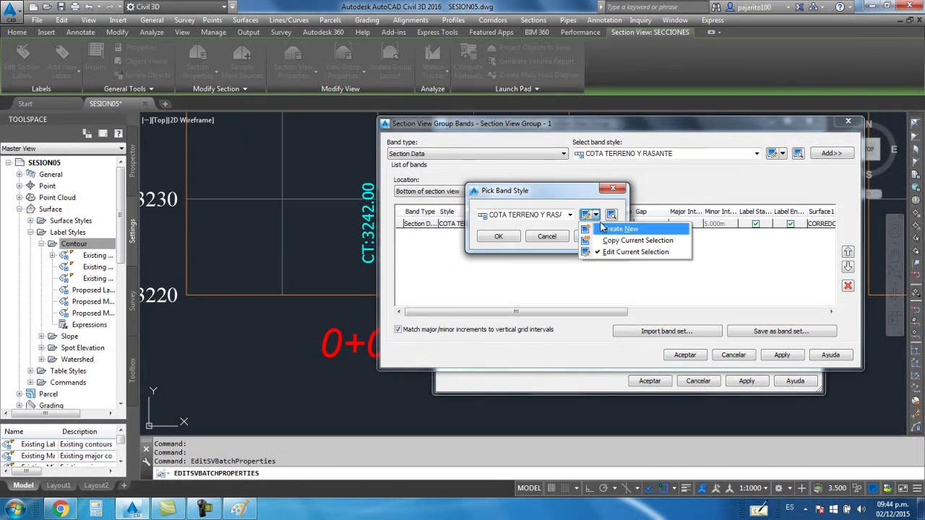
{"action": "left_click", "coordinate": [607, 247]}
{"action": "left_click", "coordinate": [705, 196]}
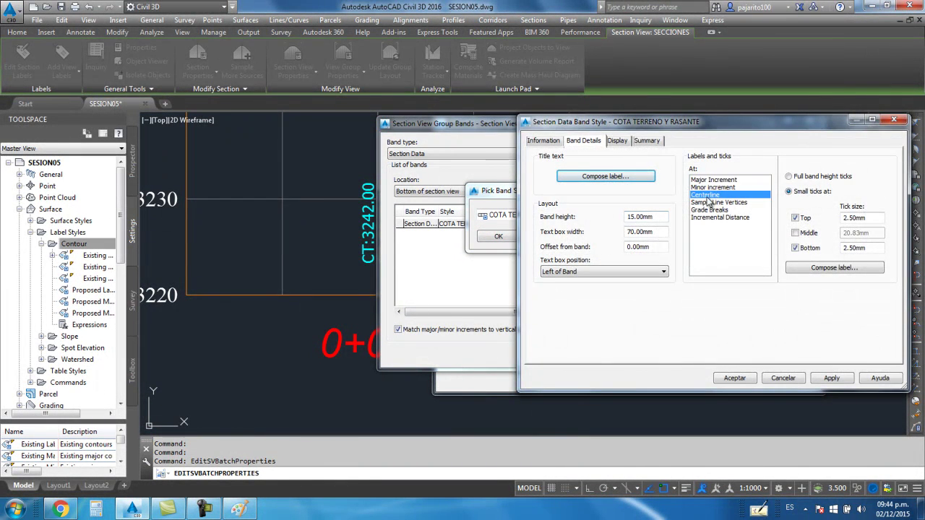
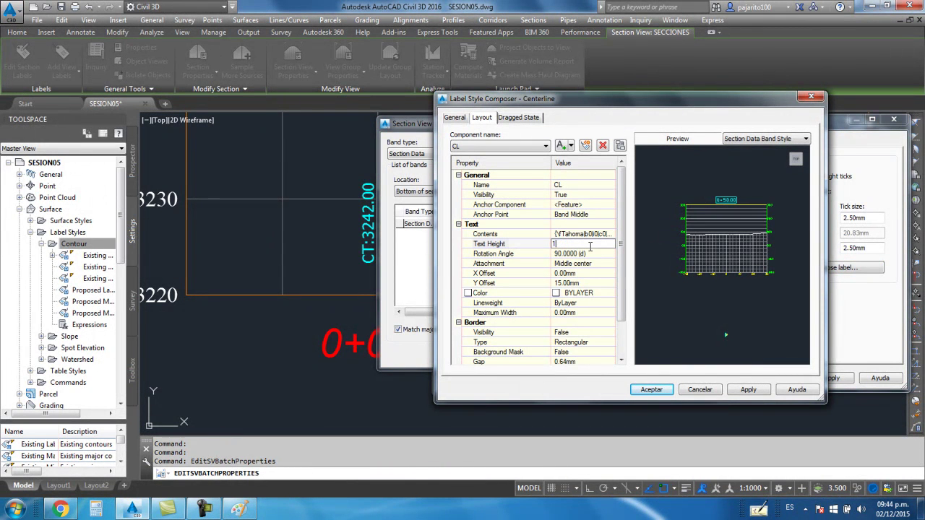
Step: Set the centreline elevation label text height to 1.2 mm in the Label Style Composer
{"action": "type", "text": ".2"}
{"action": "key", "text": "Return"}
{"action": "left_click", "coordinate": [584, 283]}
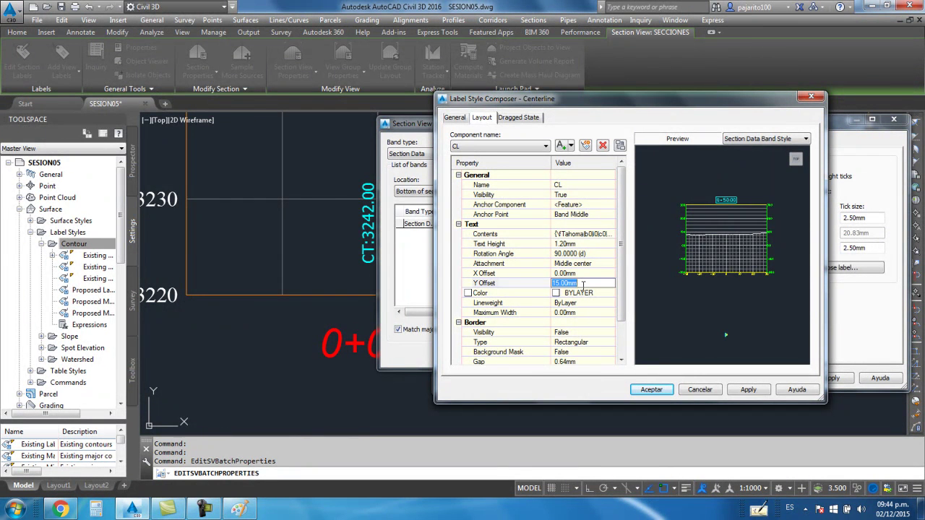
{"action": "type", "text": "12"}
Step: Accept the label, band style, band set and group property dialogs to apply the CT/CR labels
{"action": "left_click", "coordinate": [640, 390]}
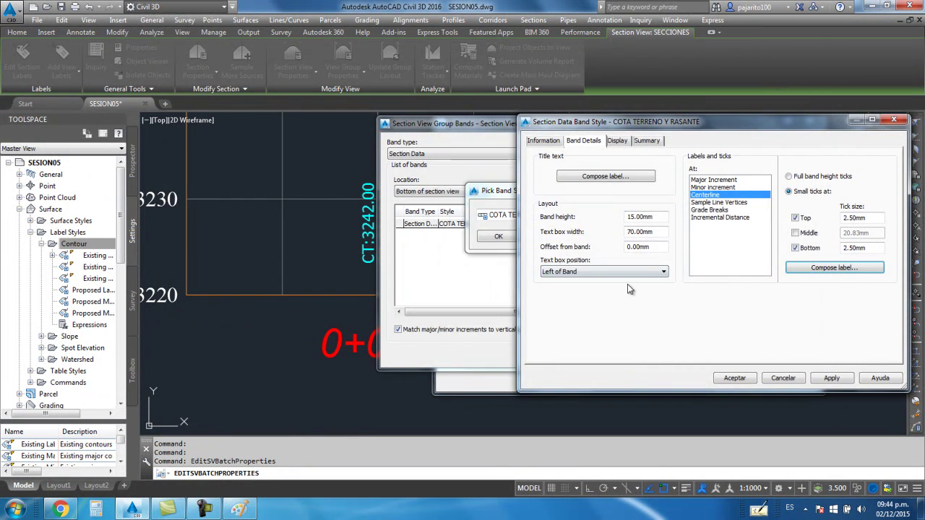
{"action": "left_click", "coordinate": [735, 378]}
{"action": "left_click", "coordinate": [497, 236]}
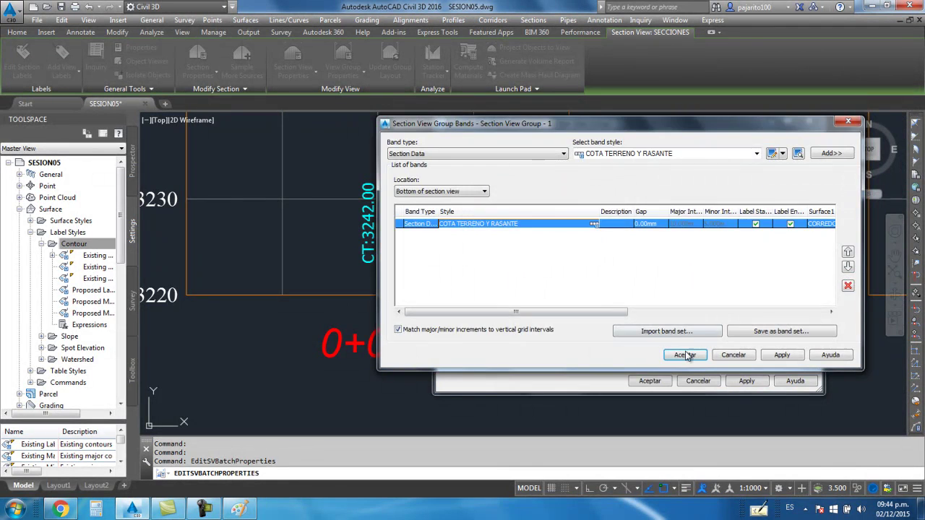
{"action": "left_click", "coordinate": [685, 355]}
{"action": "left_click", "coordinate": [654, 381]}
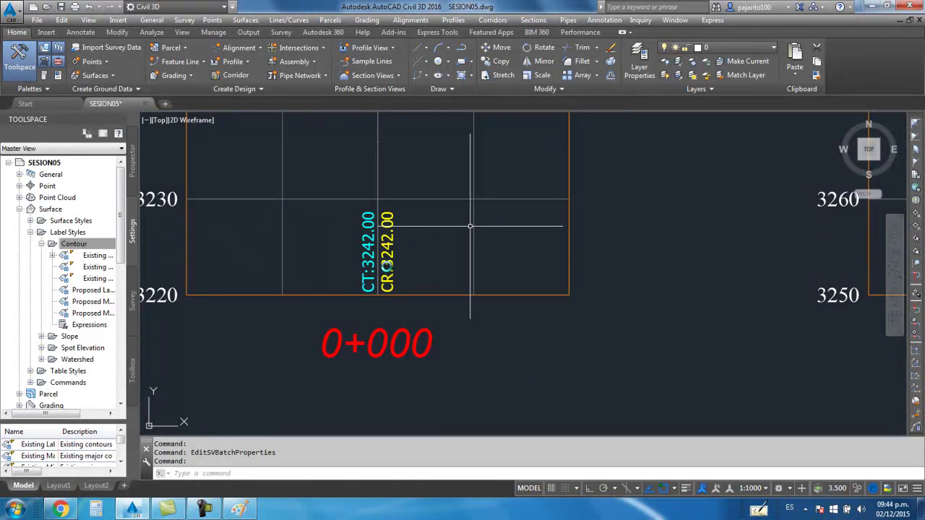
{"action": "scroll", "coordinate": [402, 252], "scroll_direction": "down", "scroll_amount": 5}
{"action": "scroll", "coordinate": [412, 282], "scroll_direction": "down", "scroll_amount": 1}
{"action": "scroll", "coordinate": [450, 232], "scroll_direction": "up", "scroll_amount": 3}
{"action": "scroll", "coordinate": [470, 238], "scroll_direction": "up", "scroll_amount": 8}
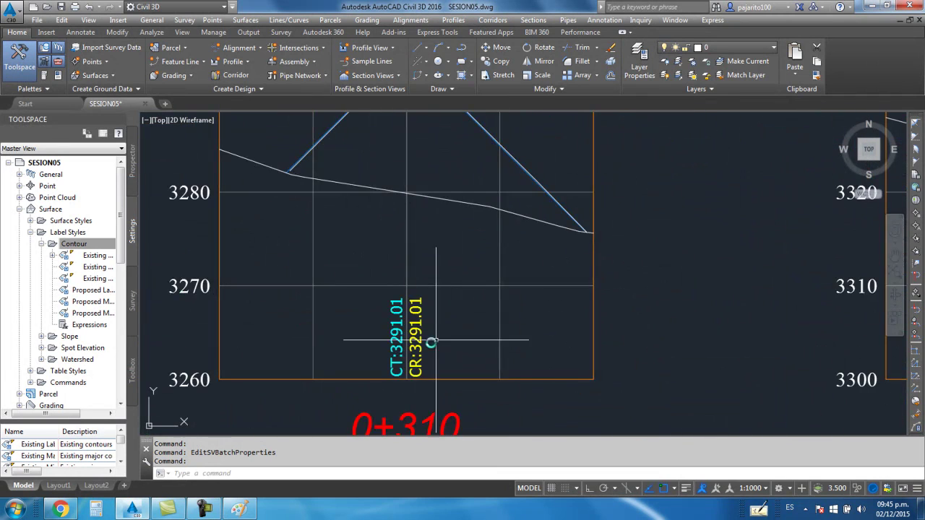
{"action": "scroll", "coordinate": [477, 326], "scroll_direction": "up", "scroll_amount": 3}
{"action": "middle_click_drag", "start_coordinate": [414, 339], "coordinate": [445, 264]}
{"action": "scroll", "coordinate": [471, 248], "scroll_direction": "down", "scroll_amount": 5}
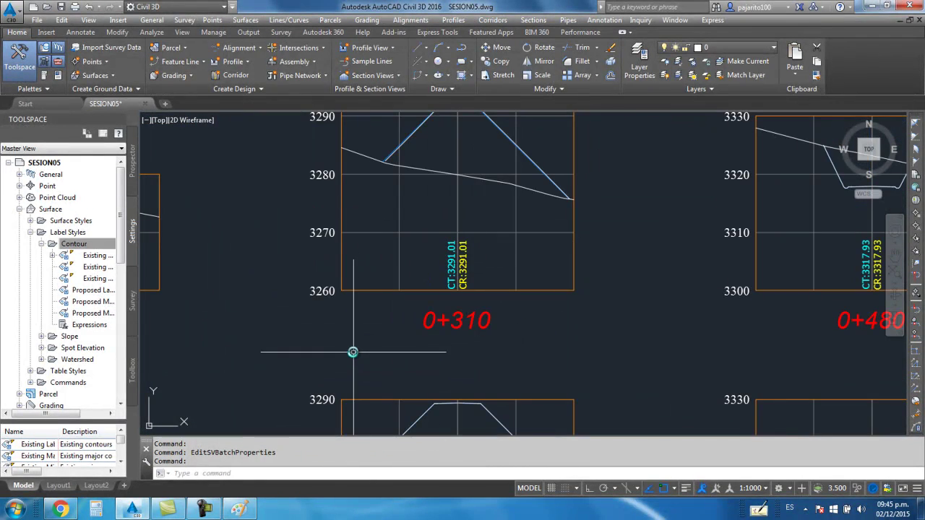
{"action": "scroll", "coordinate": [466, 255], "scroll_direction": "up", "scroll_amount": 2}
{"action": "scroll", "coordinate": [466, 255], "scroll_direction": "up", "scroll_amount": 4}
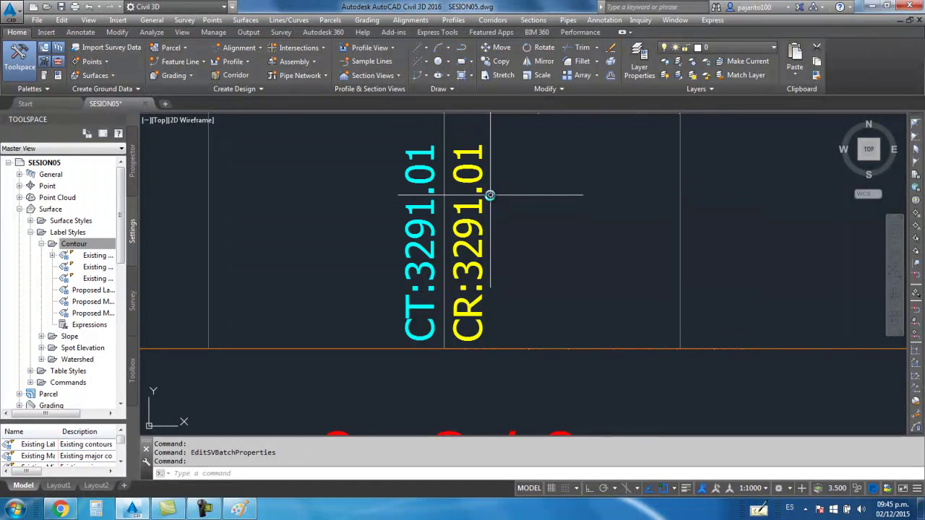
{"action": "scroll", "coordinate": [489, 194], "scroll_direction": "down", "scroll_amount": 4}
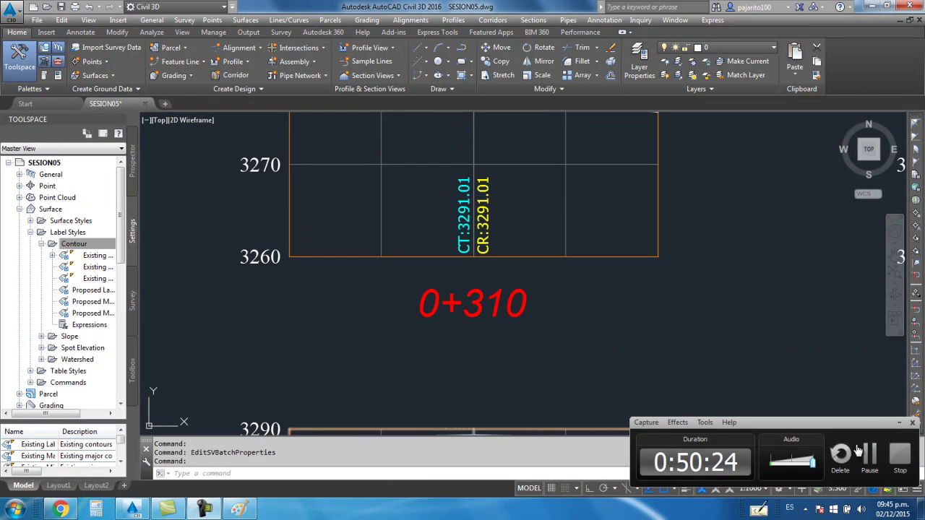
{"action": "left_click", "coordinate": [897, 424]}
{"action": "scroll", "coordinate": [543, 285], "scroll_direction": "down", "scroll_amount": 5}
{"action": "scroll", "coordinate": [406, 301], "scroll_direction": "up", "scroll_amount": 2}
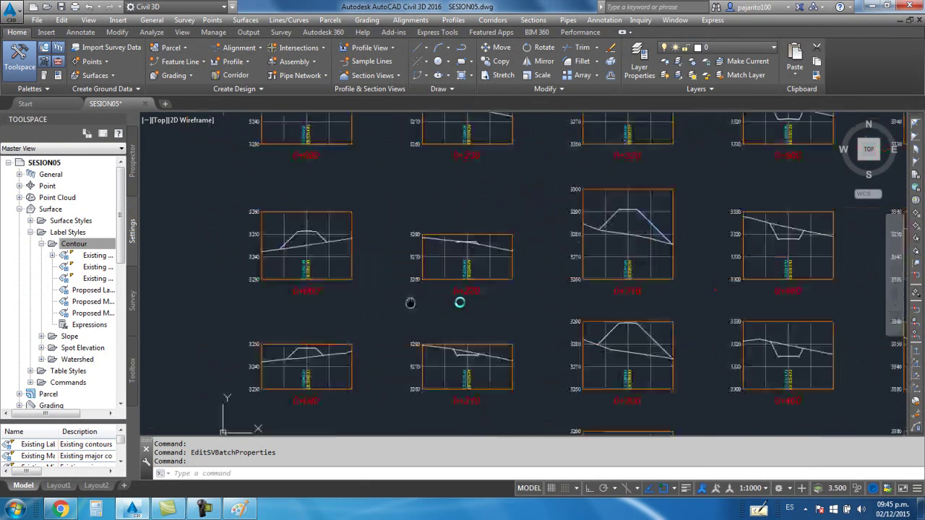
{"action": "scroll", "coordinate": [396, 293], "scroll_direction": "up", "scroll_amount": 3}
Step: Open the band set of the 0+060 section view group's properties
{"action": "left_click", "coordinate": [396, 292]}
{"action": "right_click", "coordinate": [396, 293]}
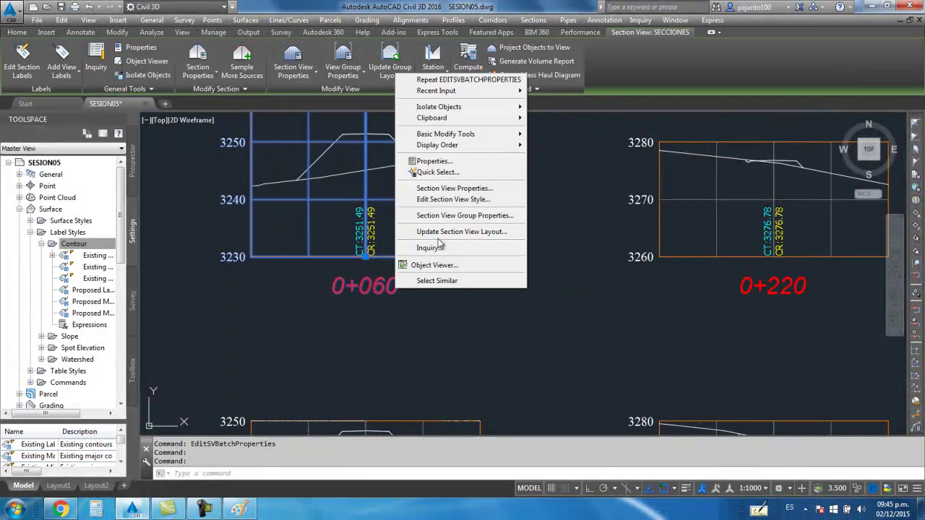
{"action": "left_click", "coordinate": [447, 215]}
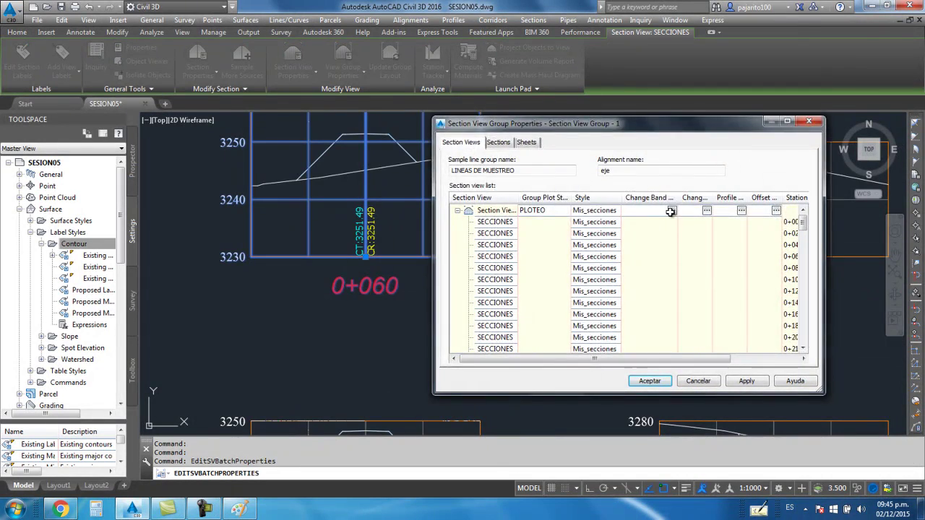
{"action": "left_click", "coordinate": [671, 211]}
{"action": "left_click_drag", "start_coordinate": [609, 312], "coordinate": [744, 311]}
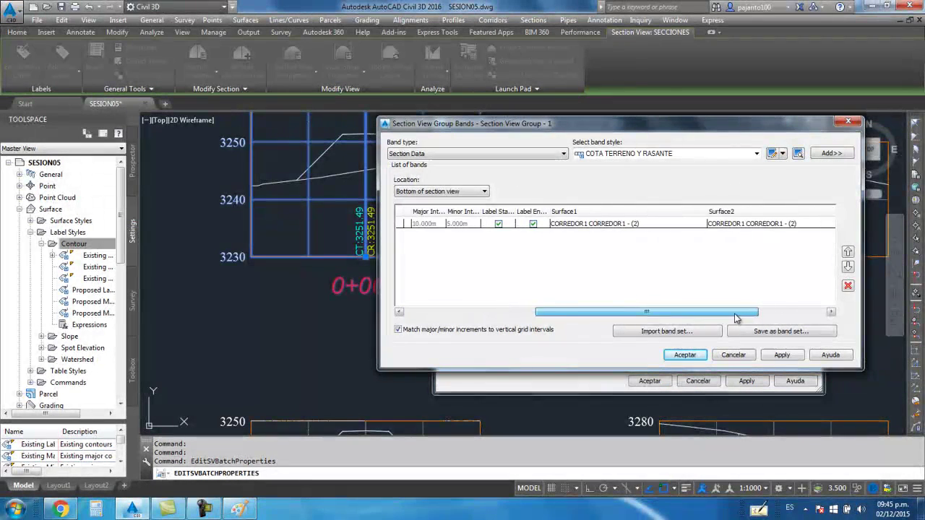
Step: Set the section data band's Surface1 to topo, keep Surface2 as CORREDOR1, and apply
{"action": "left_click", "coordinate": [564, 225]}
{"action": "left_click", "coordinate": [564, 225]}
{"action": "left_click", "coordinate": [543, 244]}
{"action": "left_click", "coordinate": [715, 225]}
{"action": "left_click", "coordinate": [708, 226]}
{"action": "left_click", "coordinate": [708, 235]}
{"action": "left_click", "coordinate": [708, 225]}
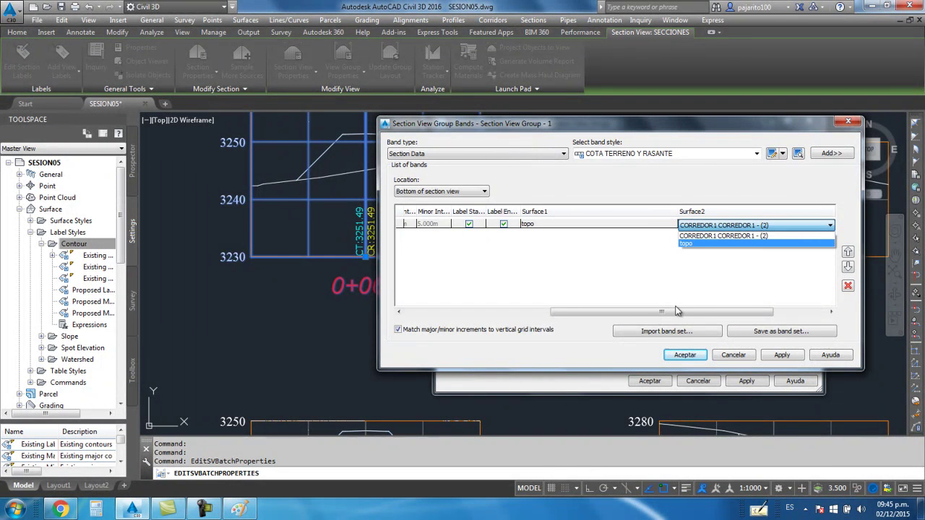
{"action": "left_click", "coordinate": [687, 321]}
{"action": "left_click", "coordinate": [685, 354]}
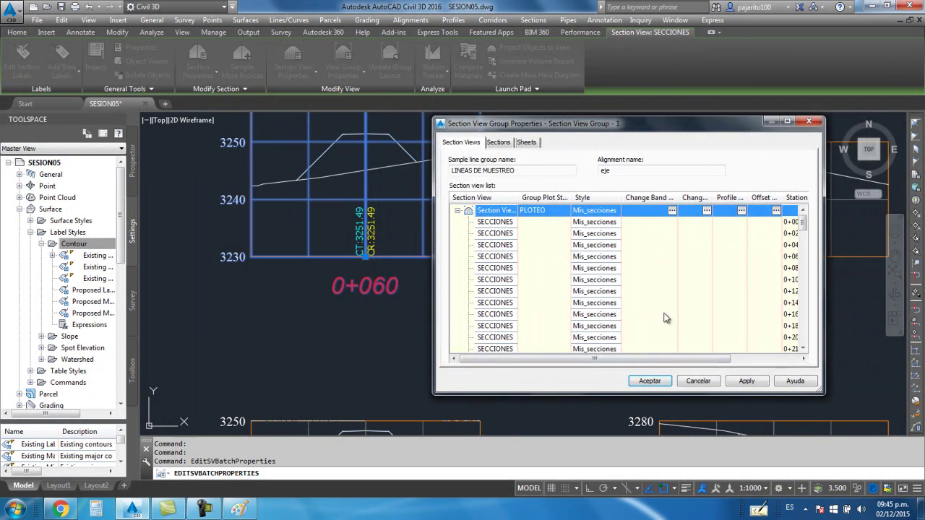
{"action": "left_click", "coordinate": [650, 381]}
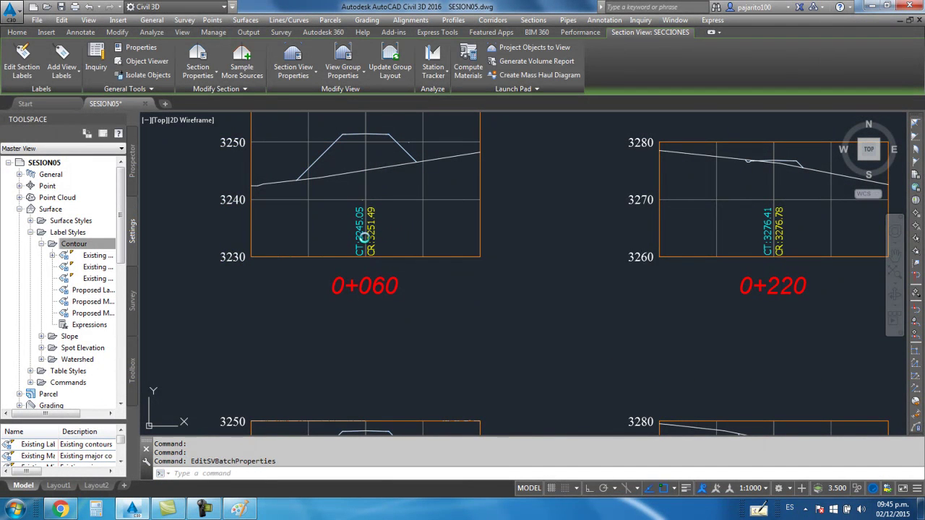
Step: Zoom through the section views to inspect ditches and CT/CR labels, ending at the road assembly
{"action": "key", "text": "Escape"}
{"action": "scroll", "coordinate": [365, 237], "scroll_direction": "up", "scroll_amount": 6}
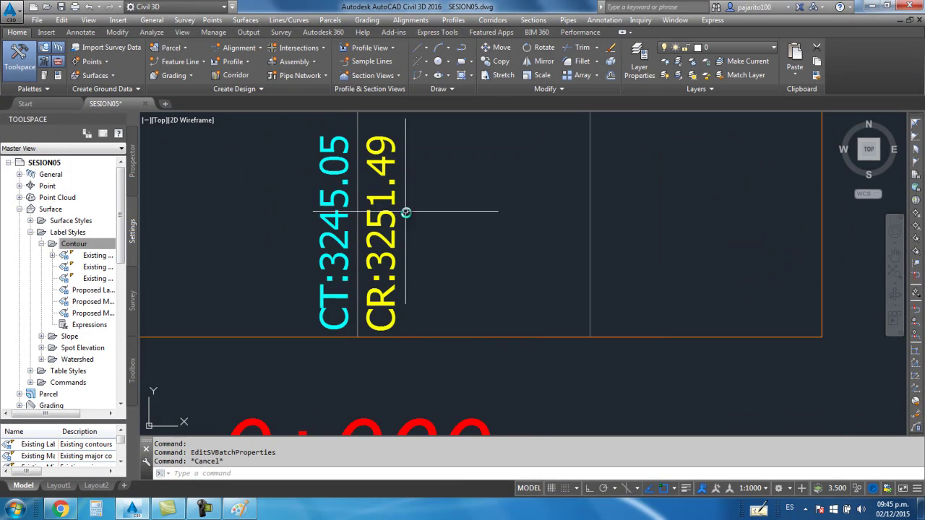
{"action": "scroll", "coordinate": [406, 213], "scroll_direction": "down", "scroll_amount": 5}
{"action": "scroll", "coordinate": [417, 258], "scroll_direction": "down", "scroll_amount": 3}
{"action": "scroll", "coordinate": [415, 272], "scroll_direction": "up", "scroll_amount": 1}
{"action": "scroll", "coordinate": [415, 272], "scroll_direction": "up", "scroll_amount": 2}
{"action": "scroll", "coordinate": [433, 245], "scroll_direction": "up", "scroll_amount": 3}
{"action": "scroll", "coordinate": [554, 182], "scroll_direction": "up", "scroll_amount": 2}
{"action": "scroll", "coordinate": [442, 229], "scroll_direction": "down", "scroll_amount": 1}
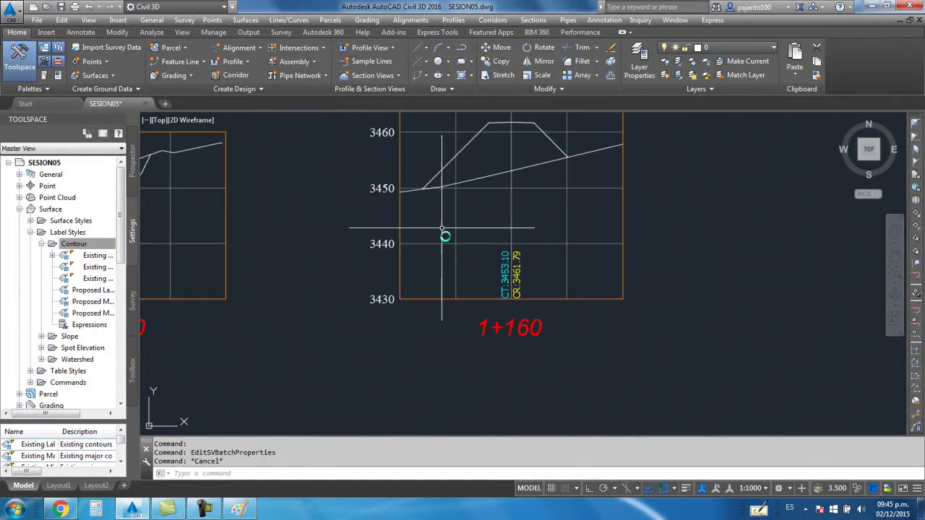
{"action": "scroll", "coordinate": [444, 232], "scroll_direction": "down", "scroll_amount": 5}
{"action": "scroll", "coordinate": [650, 208], "scroll_direction": "up", "scroll_amount": 5}
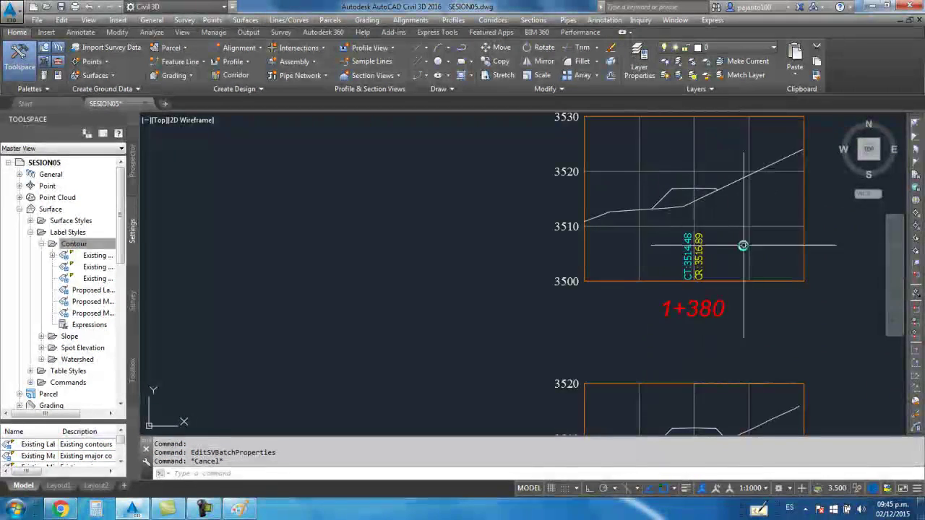
{"action": "scroll", "coordinate": [656, 196], "scroll_direction": "down", "scroll_amount": 3}
{"action": "scroll", "coordinate": [663, 233], "scroll_direction": "down", "scroll_amount": 5}
{"action": "scroll", "coordinate": [557, 239], "scroll_direction": "down", "scroll_amount": 2}
{"action": "scroll", "coordinate": [545, 212], "scroll_direction": "up", "scroll_amount": 5}
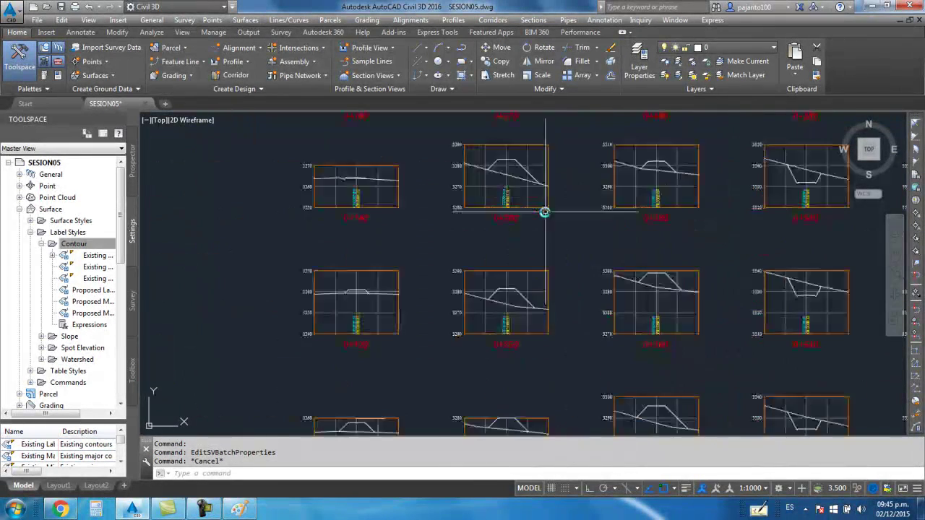
{"action": "scroll", "coordinate": [545, 212], "scroll_direction": "up", "scroll_amount": 4}
{"action": "scroll", "coordinate": [491, 205], "scroll_direction": "down", "scroll_amount": 3}
{"action": "scroll", "coordinate": [485, 207], "scroll_direction": "down", "scroll_amount": 3}
{"action": "scroll", "coordinate": [481, 217], "scroll_direction": "up", "scroll_amount": 1}
{"action": "scroll", "coordinate": [492, 242], "scroll_direction": "up", "scroll_amount": 2}
{"action": "scroll", "coordinate": [492, 242], "scroll_direction": "up", "scroll_amount": 5}
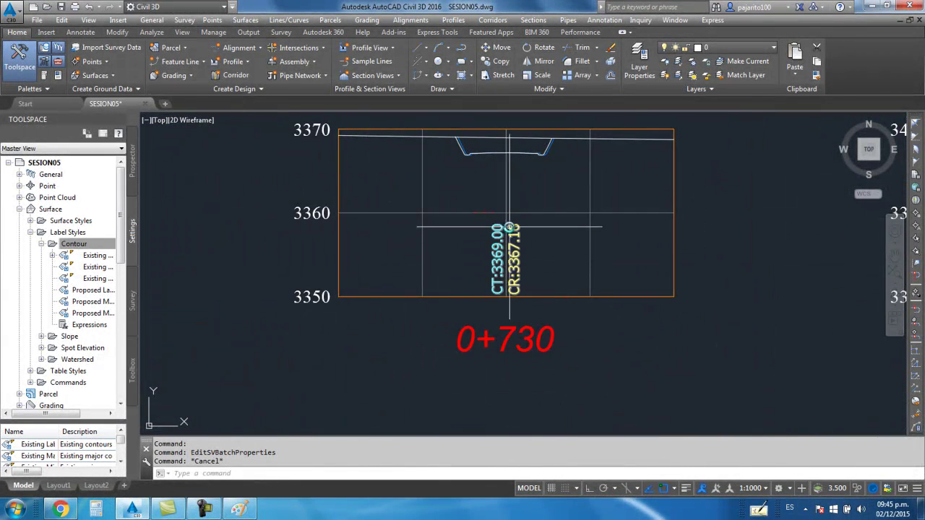
{"action": "scroll", "coordinate": [510, 227], "scroll_direction": "down", "scroll_amount": 3}
{"action": "scroll", "coordinate": [495, 200], "scroll_direction": "up", "scroll_amount": 5}
{"action": "scroll", "coordinate": [491, 186], "scroll_direction": "down", "scroll_amount": 4}
{"action": "scroll", "coordinate": [557, 207], "scroll_direction": "down", "scroll_amount": 3}
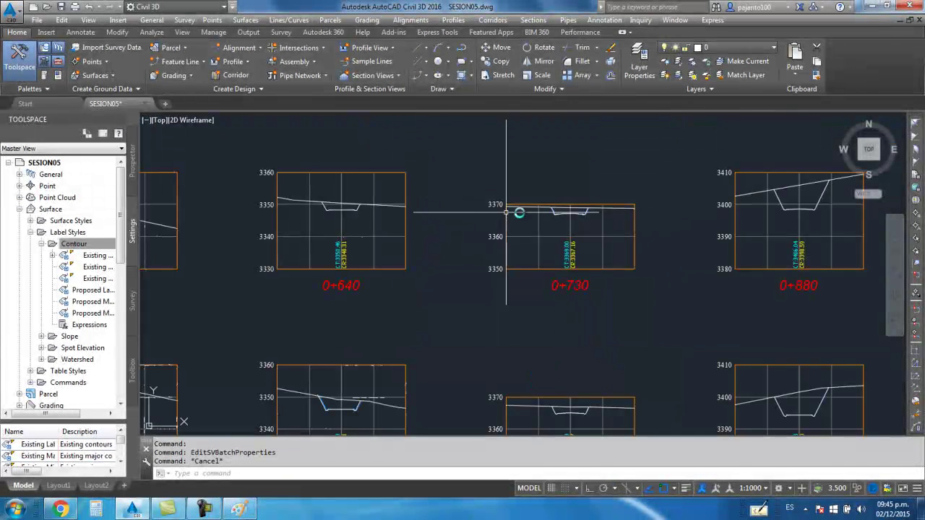
{"action": "scroll", "coordinate": [450, 210], "scroll_direction": "up", "scroll_amount": 5}
{"action": "scroll", "coordinate": [516, 224], "scroll_direction": "up", "scroll_amount": 3}
{"action": "scroll", "coordinate": [477, 255], "scroll_direction": "up", "scroll_amount": 2}
{"action": "scroll", "coordinate": [481, 255], "scroll_direction": "up", "scroll_amount": 2}
{"action": "scroll", "coordinate": [492, 262], "scroll_direction": "up", "scroll_amount": 2}
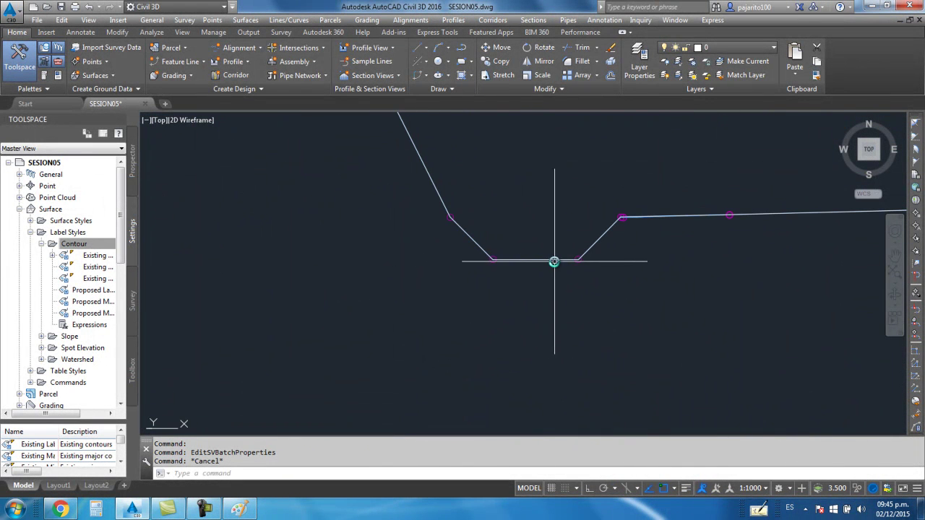
{"action": "scroll", "coordinate": [506, 250], "scroll_direction": "down", "scroll_amount": 2}
{"action": "scroll", "coordinate": [477, 249], "scroll_direction": "down", "scroll_amount": 3}
{"action": "scroll", "coordinate": [538, 266], "scroll_direction": "up", "scroll_amount": 3}
{"action": "scroll", "coordinate": [539, 219], "scroll_direction": "down", "scroll_amount": 1}
{"action": "scroll", "coordinate": [564, 233], "scroll_direction": "down", "scroll_amount": 2}
{"action": "scroll", "coordinate": [547, 207], "scroll_direction": "down", "scroll_amount": 3}
{"action": "scroll", "coordinate": [620, 215], "scroll_direction": "down", "scroll_amount": 3}
{"action": "scroll", "coordinate": [347, 268], "scroll_direction": "down", "scroll_amount": 1}
{"action": "scroll", "coordinate": [479, 324], "scroll_direction": "up", "scroll_amount": 2}
{"action": "scroll", "coordinate": [439, 333], "scroll_direction": "up", "scroll_amount": 4}
{"action": "scroll", "coordinate": [438, 333], "scroll_direction": "up", "scroll_amount": 2}
{"action": "scroll", "coordinate": [427, 306], "scroll_direction": "up", "scroll_amount": 2}
{"action": "scroll", "coordinate": [439, 318], "scroll_direction": "up", "scroll_amount": 2}
{"action": "scroll", "coordinate": [451, 262], "scroll_direction": "up", "scroll_amount": 1}
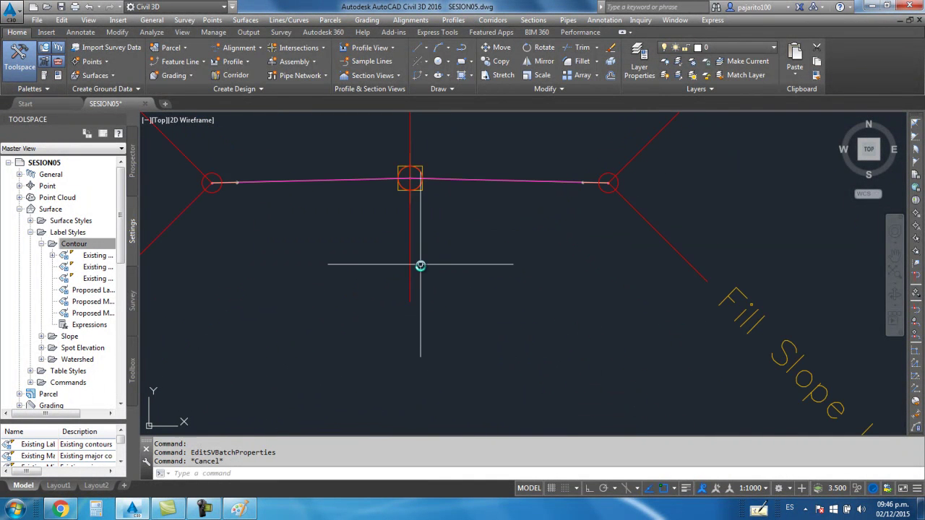
Step: Open the road assembly's properties at the Construction items
{"action": "left_click", "coordinate": [409, 247]}
{"action": "right_click", "coordinate": [409, 248]}
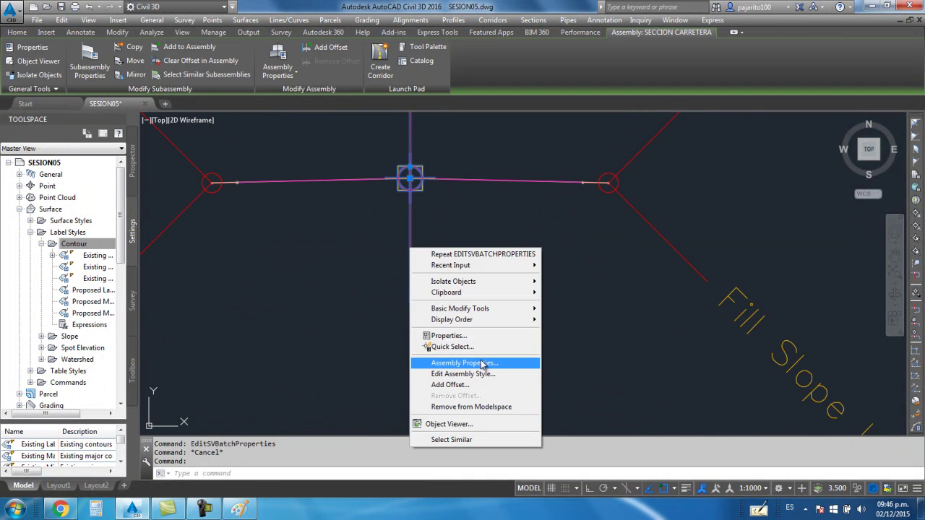
{"action": "left_click", "coordinate": [482, 364]}
{"action": "left_click_drag", "start_coordinate": [350, 65], "coordinate": [536, 90]}
{"action": "left_click", "coordinate": [403, 99]}
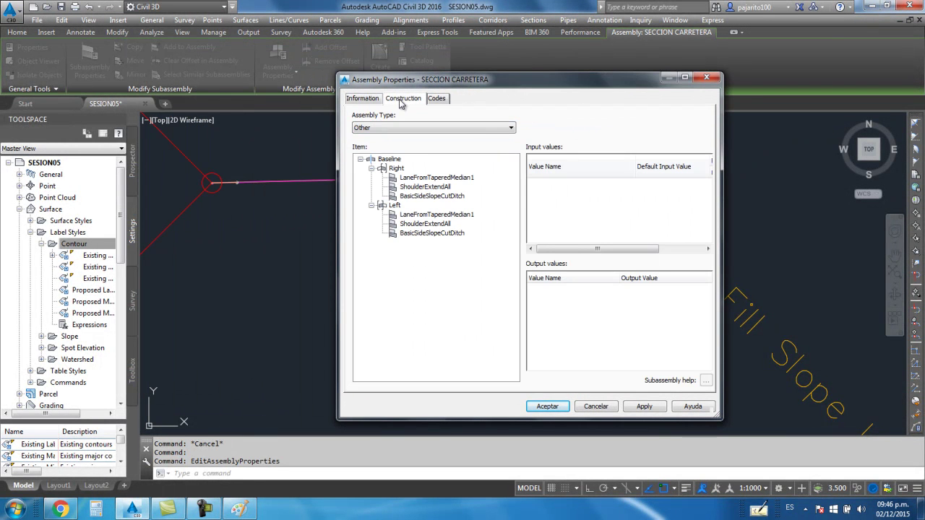
Step: Change the right BasicSideSlopeCutDitch Bottom Width from 0.400m to 0
{"action": "left_click", "coordinate": [420, 196]}
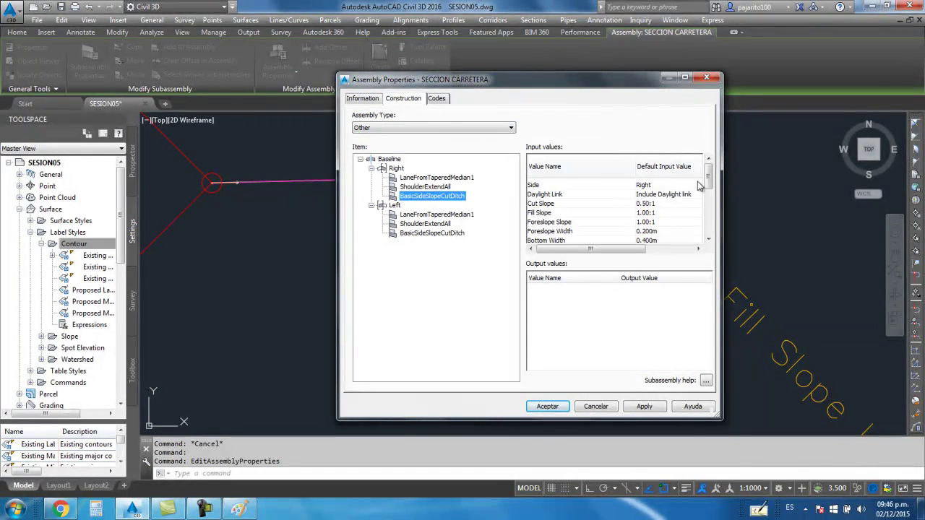
{"action": "scroll", "coordinate": [709, 176], "scroll_direction": "down", "scroll_amount": 2}
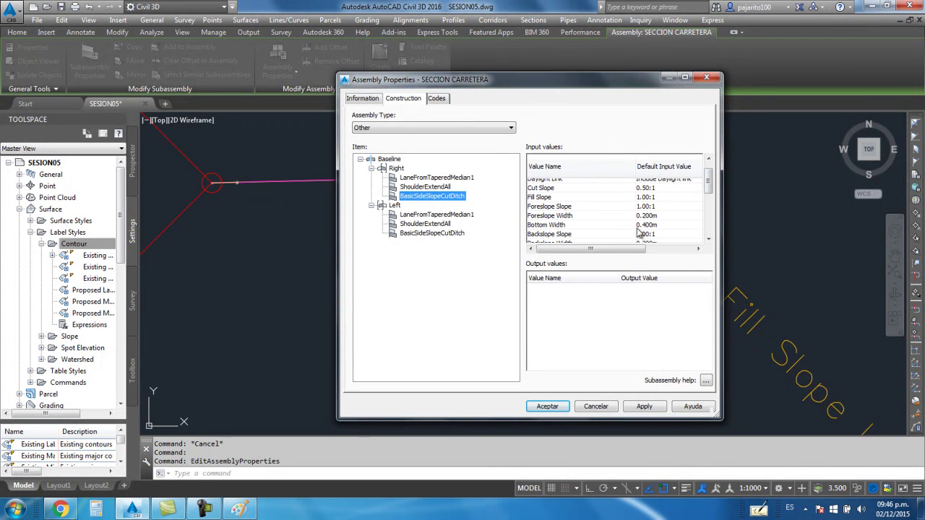
{"action": "left_click", "coordinate": [650, 226]}
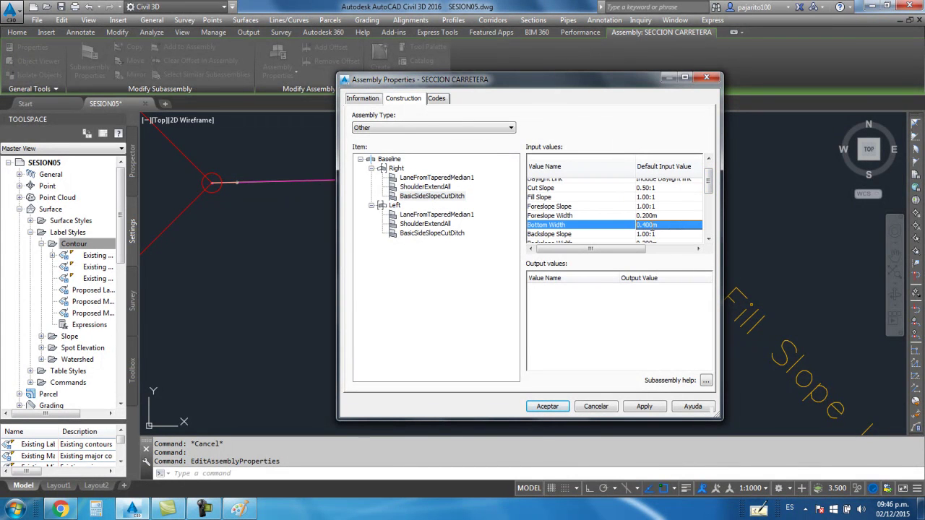
{"action": "left_click", "coordinate": [654, 225]}
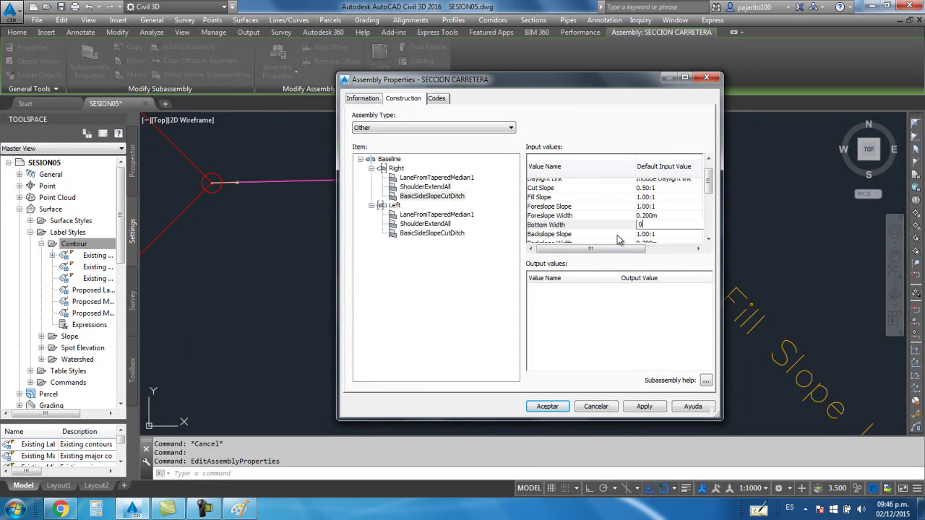
{"action": "left_click", "coordinate": [649, 216]}
Step: Set the left BasicSideSlopeCutDitch Bottom Width to 0 and verify the right ditch reads 0.000m
{"action": "left_click", "coordinate": [426, 233]}
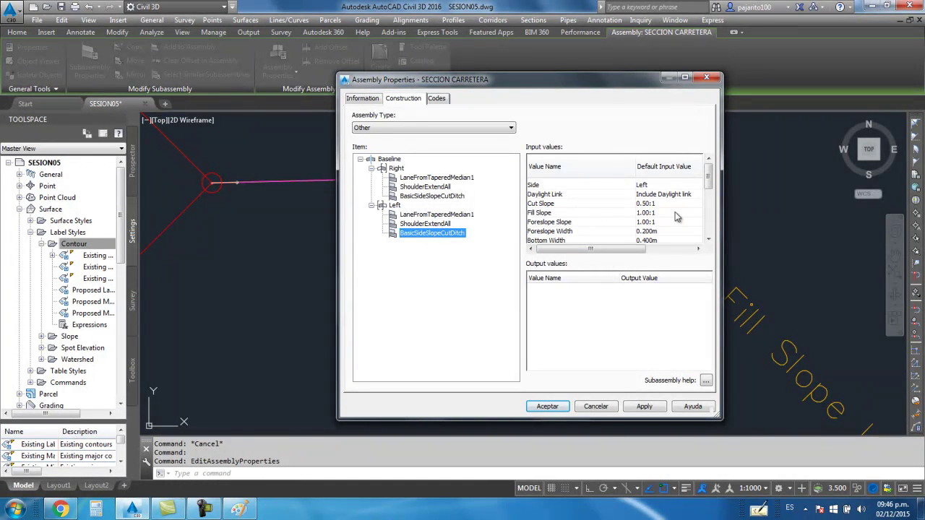
{"action": "scroll", "coordinate": [708, 189], "scroll_direction": "down", "scroll_amount": 1}
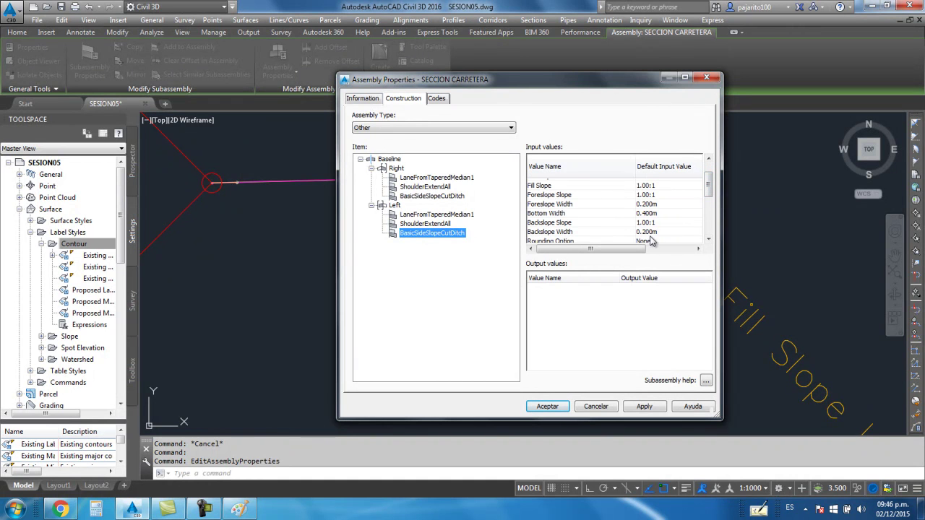
{"action": "scroll", "coordinate": [705, 220], "scroll_direction": "down", "scroll_amount": 2}
{"action": "left_click_drag", "start_coordinate": [710, 199], "coordinate": [705, 188]}
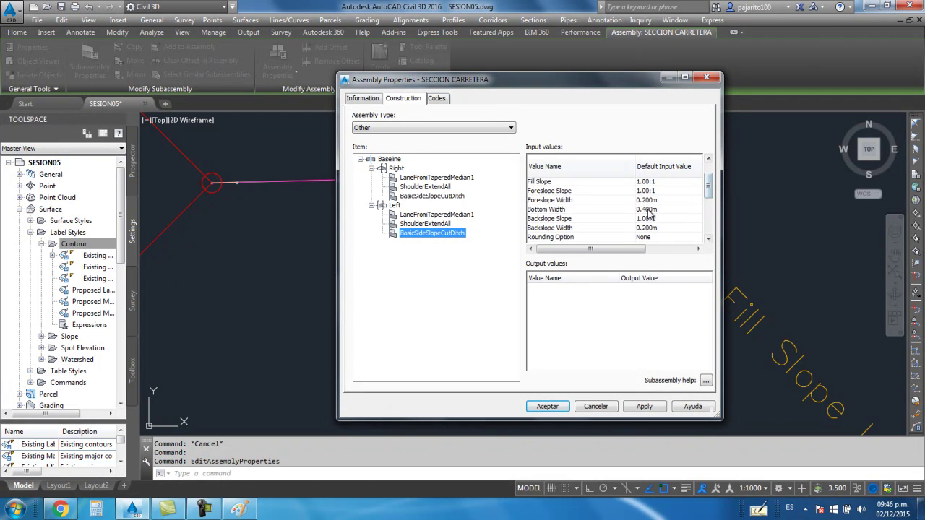
{"action": "double_click", "coordinate": [650, 210]}
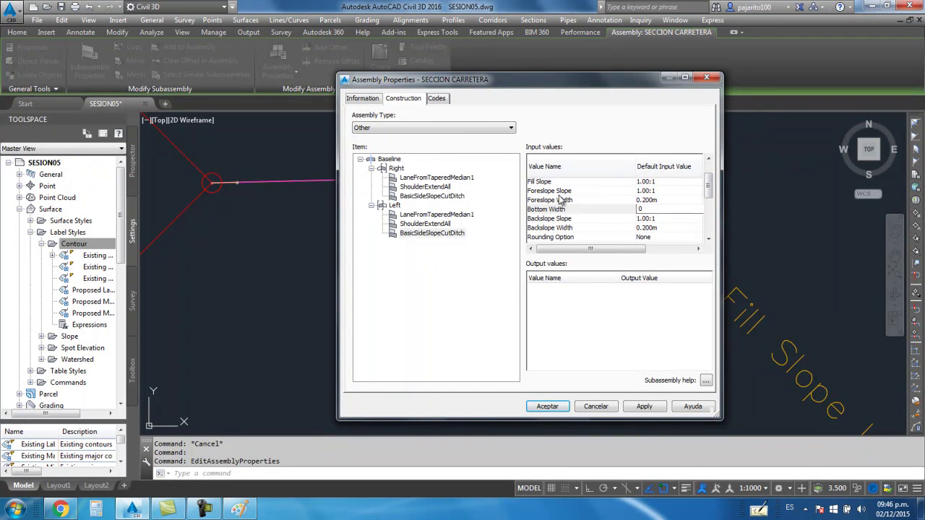
{"action": "left_click", "coordinate": [411, 197]}
{"action": "scroll", "coordinate": [643, 211], "scroll_direction": "down", "scroll_amount": 1}
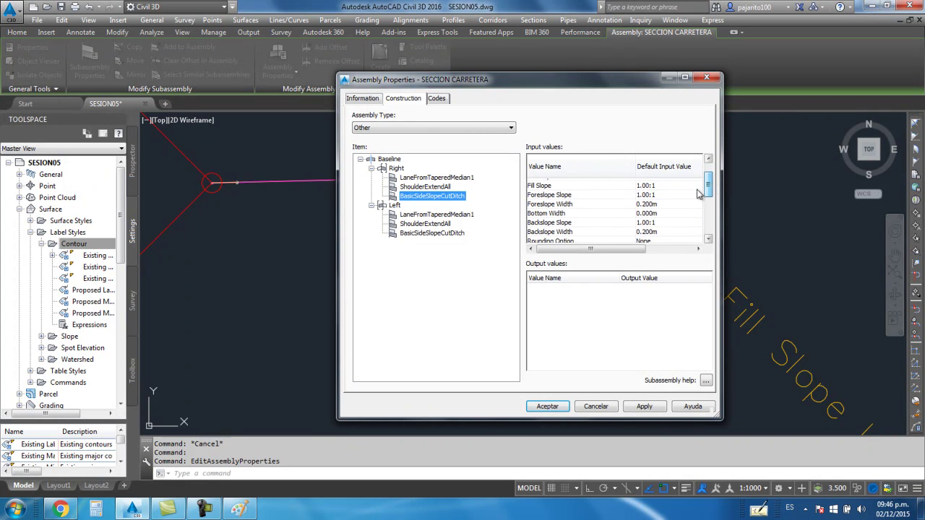
Step: Apply the assembly property changes, deselect it, and zoom around the section views
{"action": "left_click", "coordinate": [547, 407]}
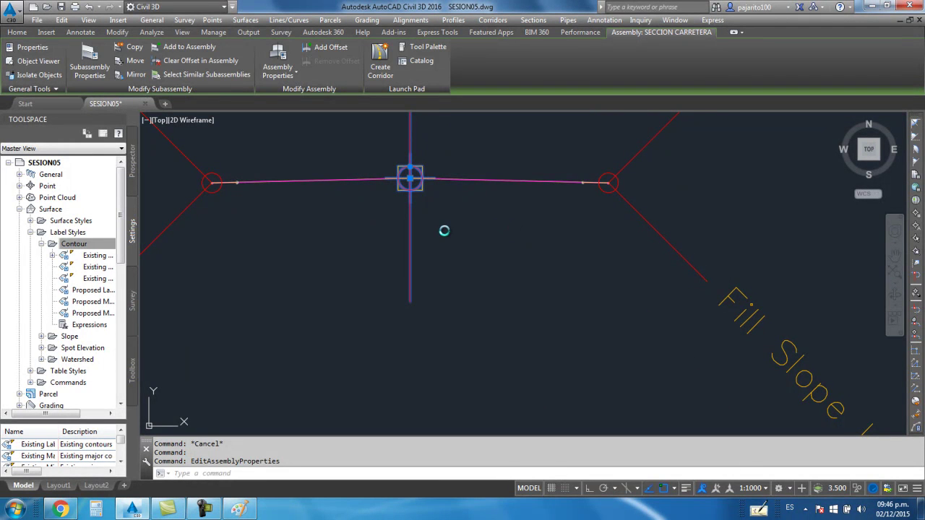
{"action": "key", "text": "Escape"}
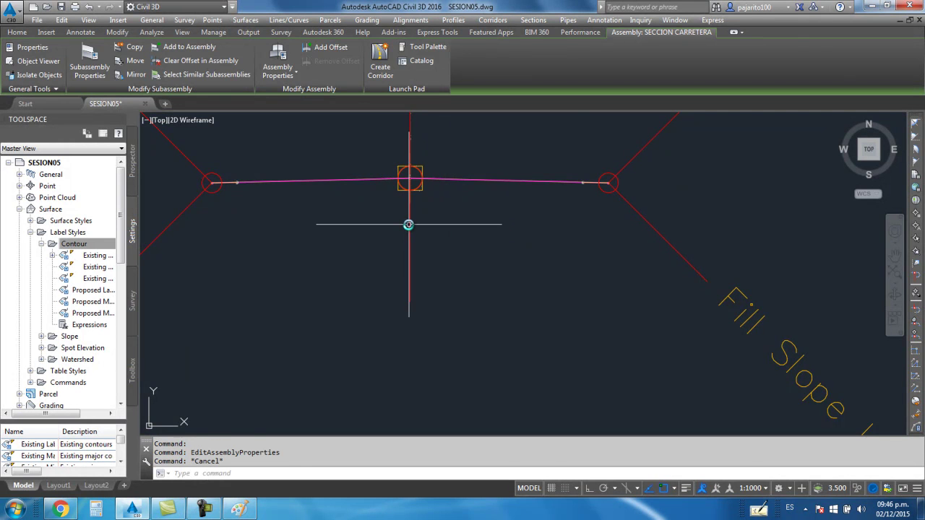
{"action": "scroll", "coordinate": [409, 225], "scroll_direction": "down", "scroll_amount": 2}
{"action": "scroll", "coordinate": [412, 245], "scroll_direction": "down", "scroll_amount": 2}
{"action": "scroll", "coordinate": [471, 283], "scroll_direction": "down", "scroll_amount": 3}
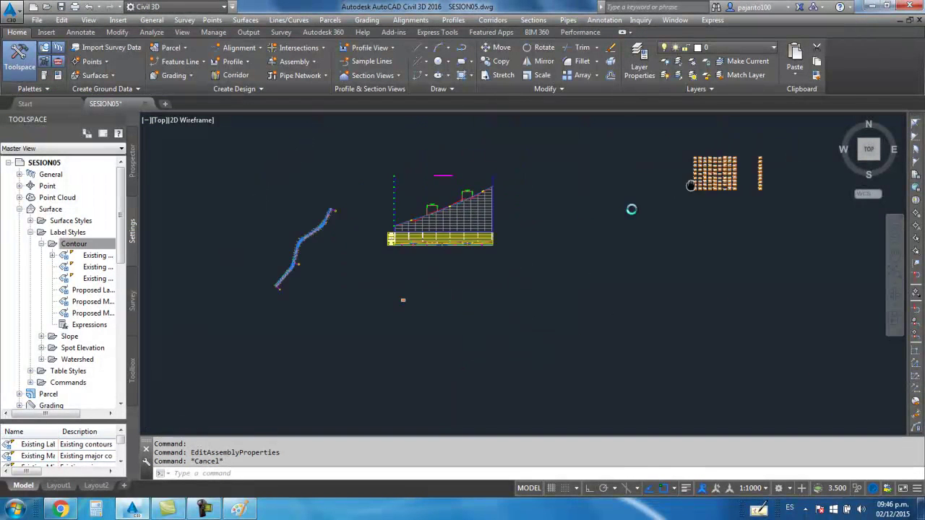
{"action": "scroll", "coordinate": [564, 217], "scroll_direction": "up", "scroll_amount": 3}
{"action": "scroll", "coordinate": [462, 224], "scroll_direction": "up", "scroll_amount": 3}
{"action": "scroll", "coordinate": [394, 232], "scroll_direction": "up", "scroll_amount": 4}
{"action": "scroll", "coordinate": [433, 210], "scroll_direction": "up", "scroll_amount": 3}
{"action": "scroll", "coordinate": [520, 216], "scroll_direction": "down", "scroll_amount": 4}
{"action": "scroll", "coordinate": [553, 185], "scroll_direction": "down", "scroll_amount": 2}
{"action": "scroll", "coordinate": [693, 130], "scroll_direction": "up", "scroll_amount": 5}
{"action": "scroll", "coordinate": [694, 131], "scroll_direction": "down", "scroll_amount": 3}
{"action": "scroll", "coordinate": [490, 272], "scroll_direction": "up", "scroll_amount": 2}
{"action": "scroll", "coordinate": [566, 196], "scroll_direction": "up", "scroll_amount": 1}
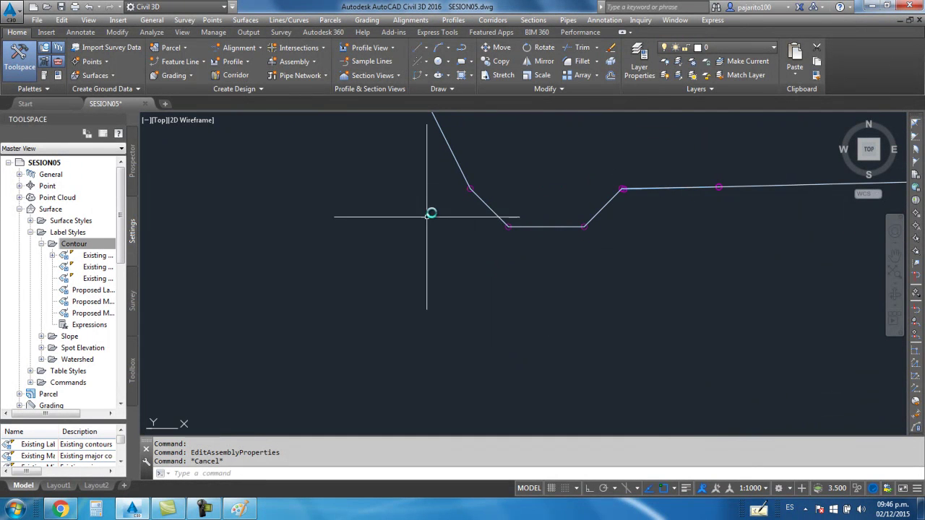
Step: Browse the Toolspace Settings tree of feature collections
{"action": "mouse_move", "coordinate": [119, 239]}
{"action": "left_mouse_down"}
{"action": "mouse_move", "coordinate": [111, 292]}
{"action": "mouse_move", "coordinate": [114, 279]}
{"action": "left_mouse_up"}
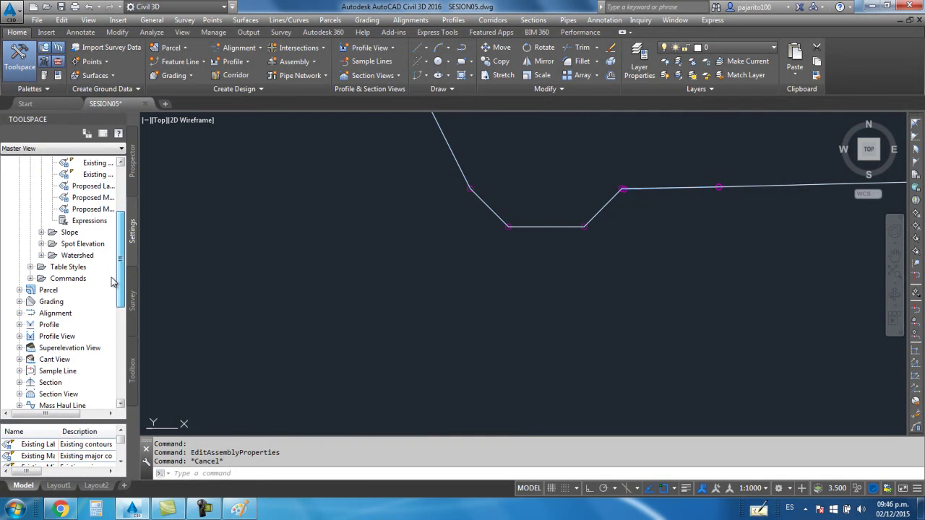
{"action": "mouse_move", "coordinate": [112, 282]}
{"action": "left_mouse_down"}
{"action": "mouse_move", "coordinate": [107, 331]}
{"action": "mouse_move", "coordinate": [109, 318]}
{"action": "left_mouse_up"}
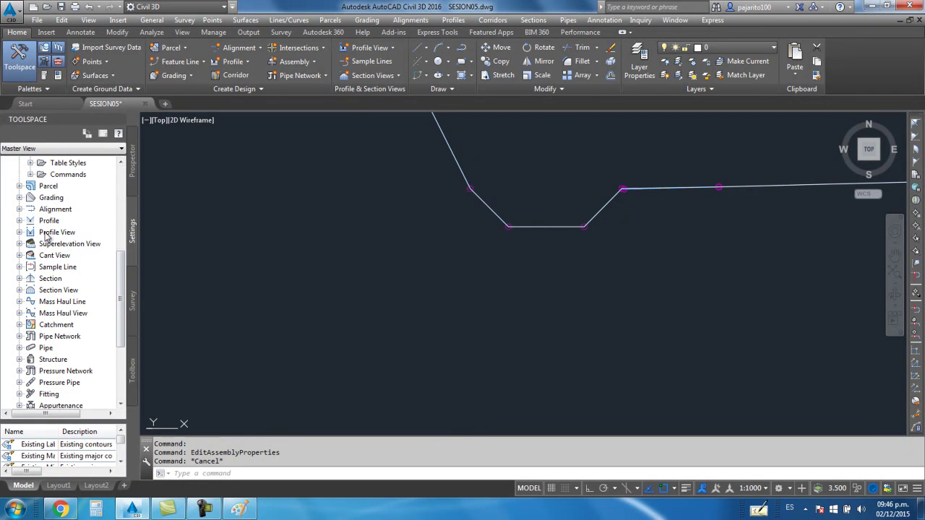
{"action": "mouse_move", "coordinate": [128, 290]}
{"action": "left_mouse_down"}
{"action": "mouse_move", "coordinate": [127, 206]}
{"action": "mouse_move", "coordinate": [117, 299]}
{"action": "left_mouse_up"}
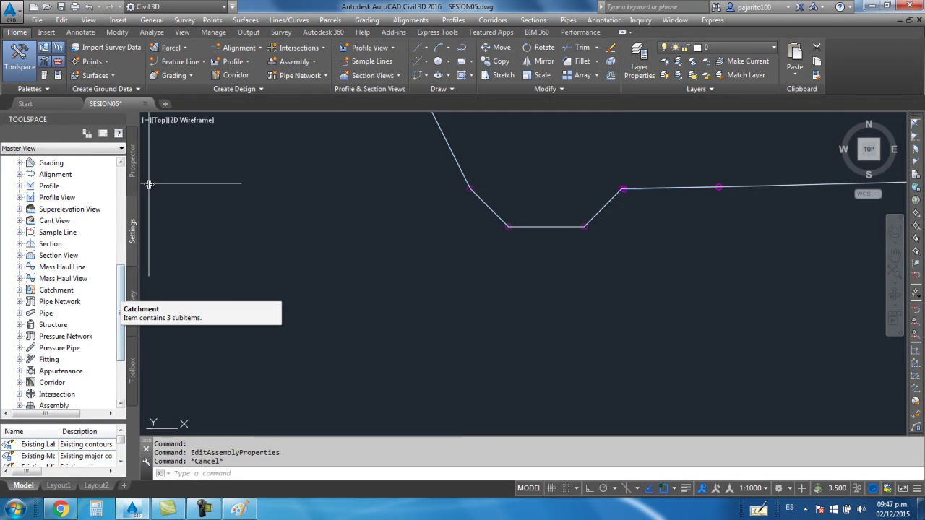
Step: Rebuild CORREDOR1 from the Corridors list in the Prospector tree
{"action": "left_click", "coordinate": [132, 165]}
{"action": "left_click", "coordinate": [131, 244]}
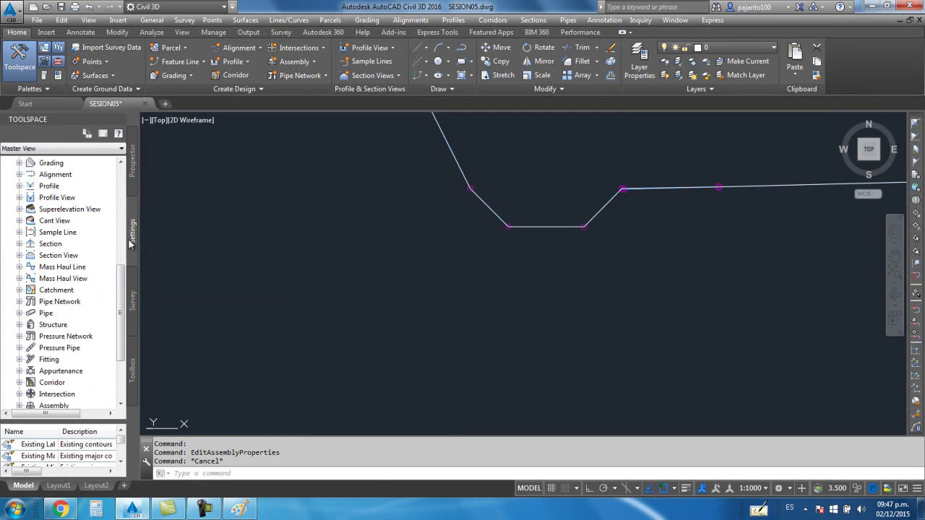
{"action": "left_click", "coordinate": [141, 162]}
{"action": "scroll", "coordinate": [113, 298], "scroll_direction": "down", "scroll_amount": 5}
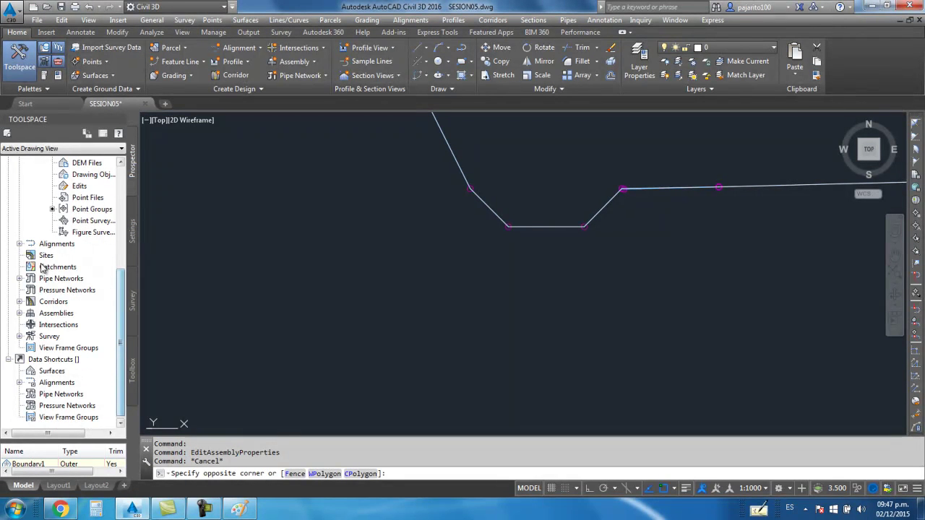
{"action": "left_click", "coordinate": [19, 301]}
{"action": "left_click", "coordinate": [80, 313]}
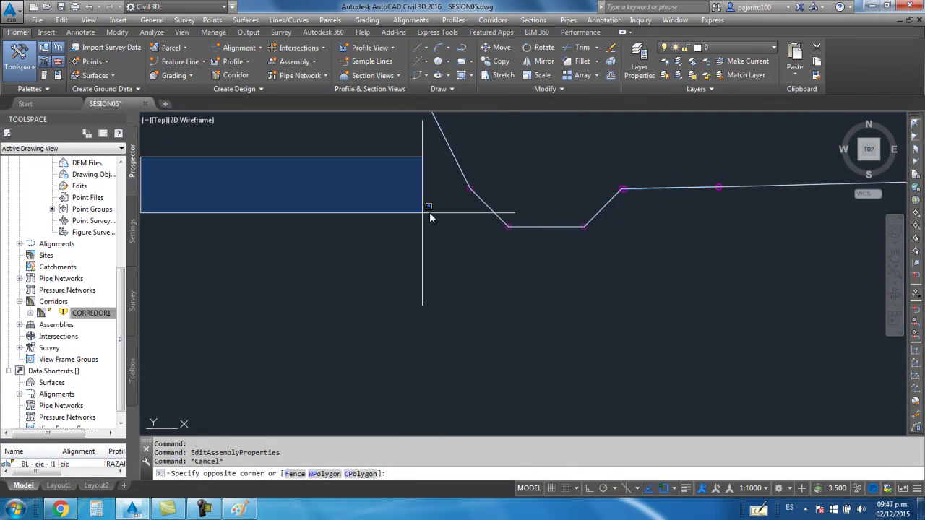
{"action": "left_click", "coordinate": [425, 217]}
{"action": "left_click", "coordinate": [97, 316]}
{"action": "right_click", "coordinate": [92, 309]}
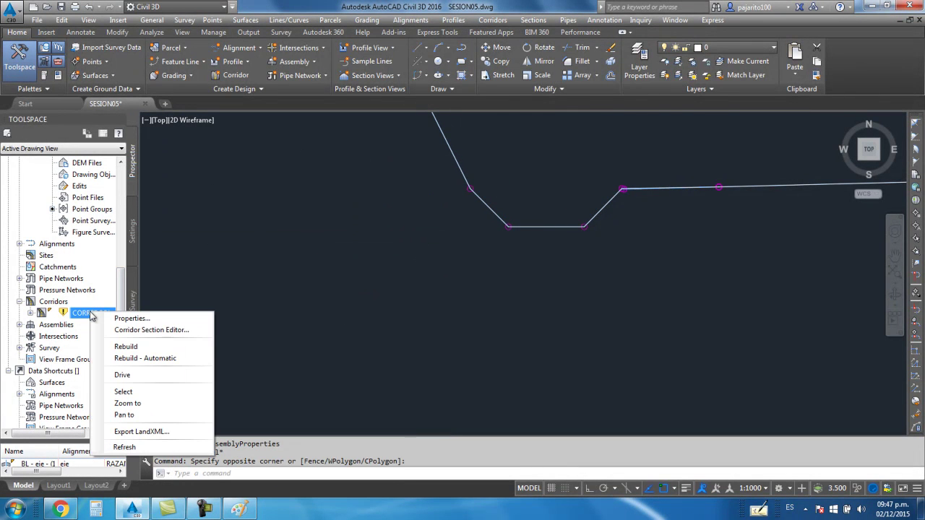
{"action": "left_click", "coordinate": [121, 346]}
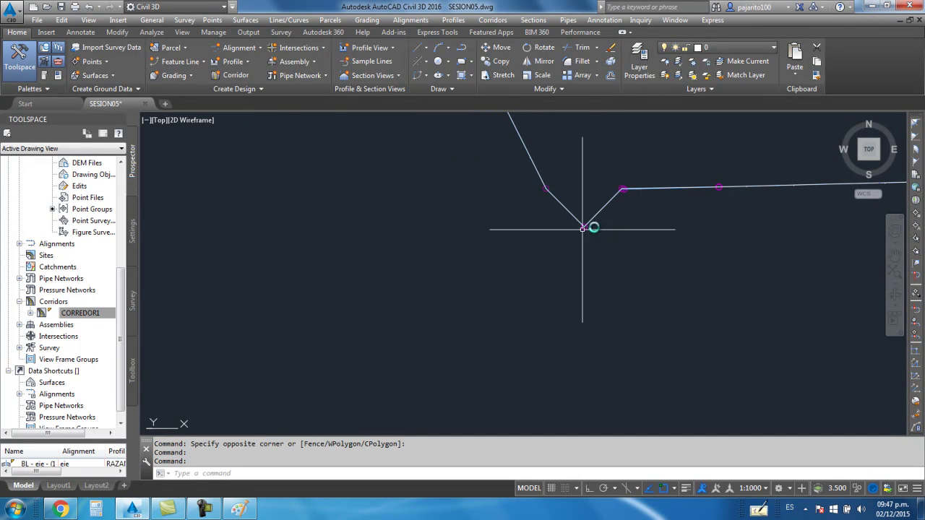
Step: Zoom and pan to inspect the rebuilt corridor's V-shaped ditches
{"action": "scroll", "coordinate": [496, 265], "scroll_direction": "down", "scroll_amount": 3}
{"action": "scroll", "coordinate": [464, 287], "scroll_direction": "up", "scroll_amount": 5}
{"action": "scroll", "coordinate": [522, 268], "scroll_direction": "up", "scroll_amount": 3}
{"action": "scroll", "coordinate": [553, 194], "scroll_direction": "down", "scroll_amount": 2}
{"action": "scroll", "coordinate": [663, 234], "scroll_direction": "down", "scroll_amount": 3}
{"action": "key", "text": "Escape"}
{"action": "scroll", "coordinate": [663, 247], "scroll_direction": "up", "scroll_amount": 4}
{"action": "scroll", "coordinate": [592, 250], "scroll_direction": "up", "scroll_amount": 2}
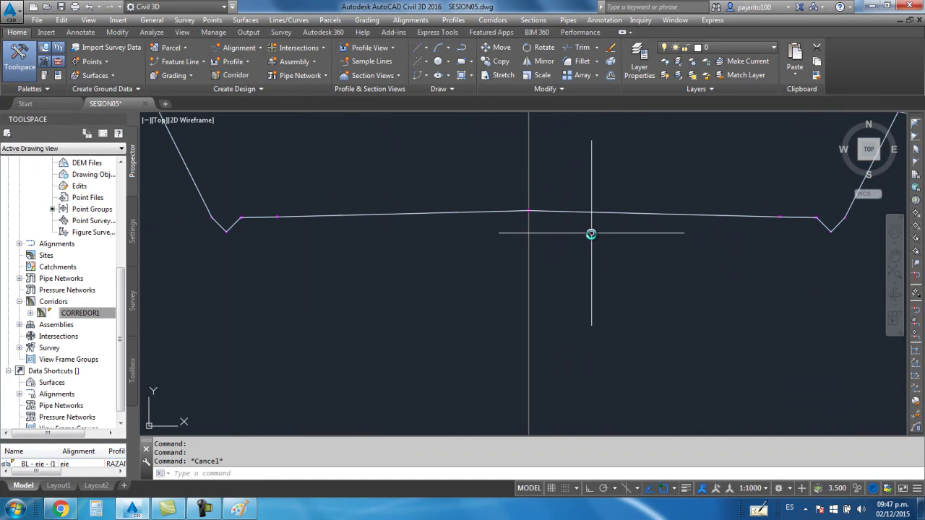
{"action": "middle_click_drag", "start_coordinate": [781, 198], "coordinate": [556, 231]}
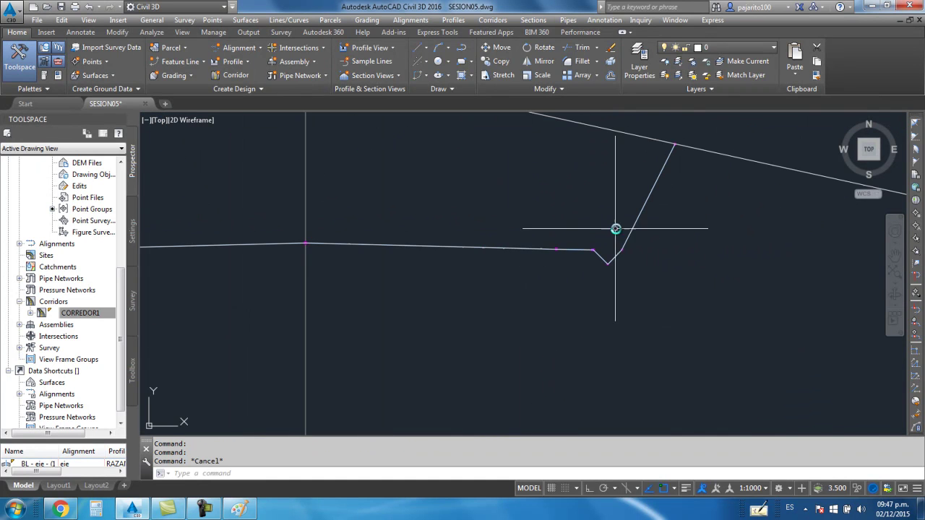
{"action": "scroll", "coordinate": [706, 192], "scroll_direction": "down", "scroll_amount": 3}
{"action": "scroll", "coordinate": [688, 214], "scroll_direction": "down", "scroll_amount": 2}
{"action": "scroll", "coordinate": [688, 213], "scroll_direction": "down", "scroll_amount": 3}
{"action": "scroll", "coordinate": [633, 219], "scroll_direction": "down", "scroll_amount": 3}
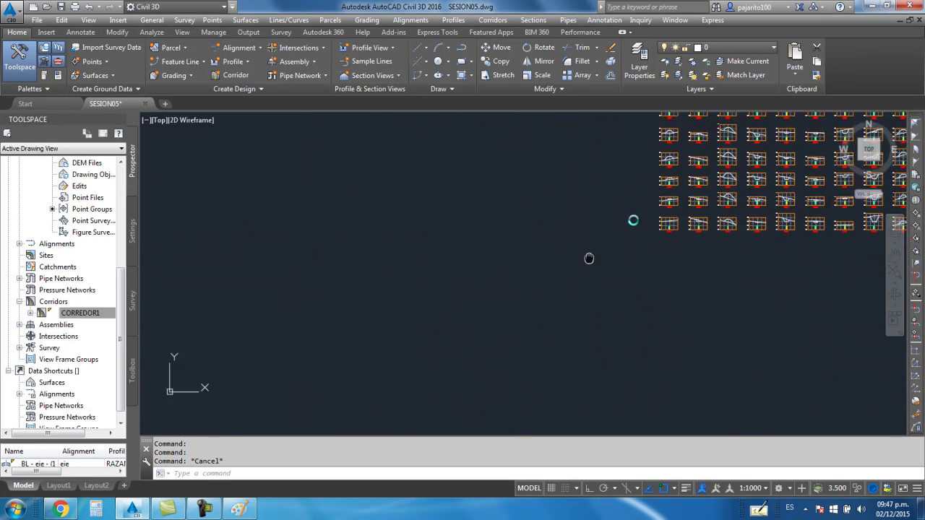
{"action": "scroll", "coordinate": [634, 238], "scroll_direction": "down", "scroll_amount": 3}
Step: Look over the assembly, then zoom out to the grid of section views
{"action": "middle_click_drag", "start_coordinate": [298, 347], "coordinate": [373, 264]}
{"action": "scroll", "coordinate": [402, 258], "scroll_direction": "up", "scroll_amount": 3}
{"action": "scroll", "coordinate": [404, 253], "scroll_direction": "up", "scroll_amount": 3}
{"action": "scroll", "coordinate": [434, 249], "scroll_direction": "up", "scroll_amount": 3}
{"action": "scroll", "coordinate": [463, 218], "scroll_direction": "up", "scroll_amount": 5}
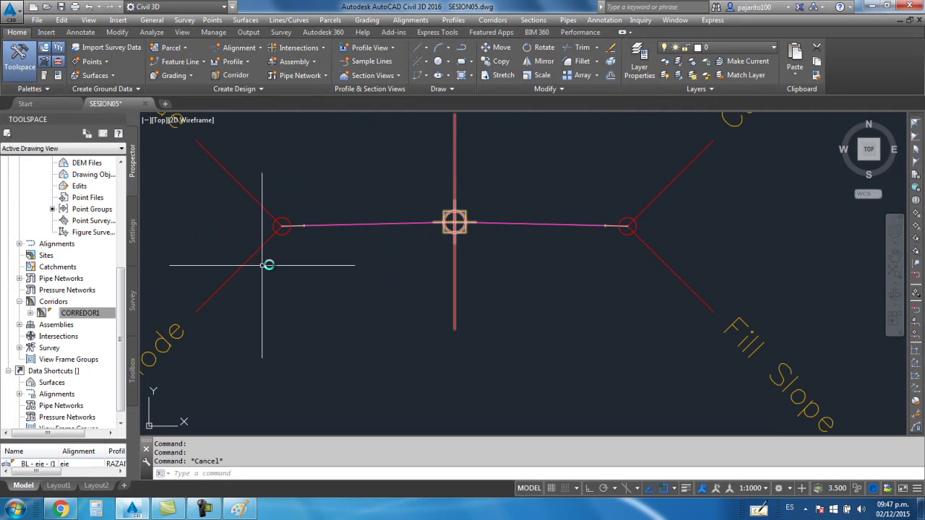
{"action": "scroll", "coordinate": [331, 255], "scroll_direction": "down", "scroll_amount": 1}
{"action": "scroll", "coordinate": [381, 265], "scroll_direction": "down", "scroll_amount": 3}
{"action": "scroll", "coordinate": [449, 287], "scroll_direction": "down", "scroll_amount": 4}
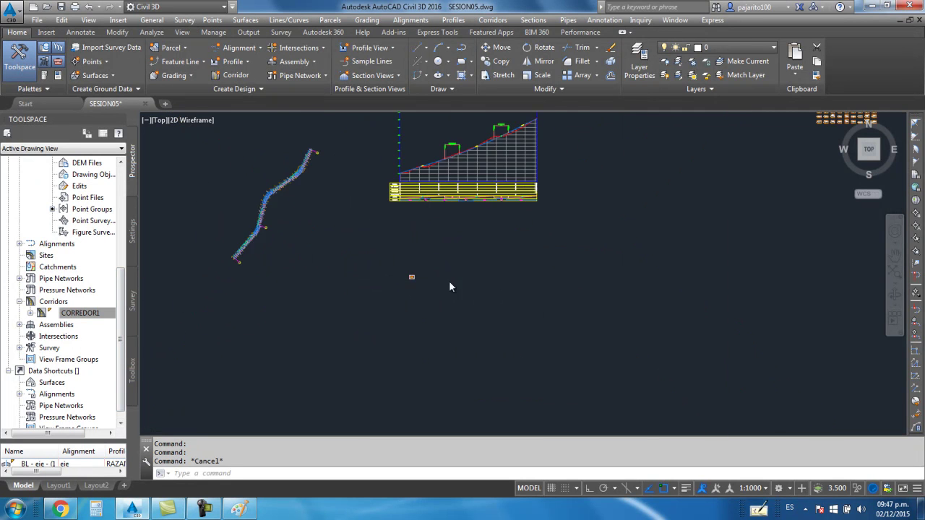
{"action": "scroll", "coordinate": [405, 293], "scroll_direction": "down", "scroll_amount": 2}
{"action": "scroll", "coordinate": [433, 246], "scroll_direction": "up", "scroll_amount": 5}
{"action": "scroll", "coordinate": [574, 252], "scroll_direction": "up", "scroll_amount": 2}
{"action": "scroll", "coordinate": [473, 200], "scroll_direction": "up", "scroll_amount": 3}
{"action": "scroll", "coordinate": [613, 192], "scroll_direction": "down", "scroll_amount": 4}
{"action": "scroll", "coordinate": [368, 234], "scroll_direction": "down", "scroll_amount": 2}
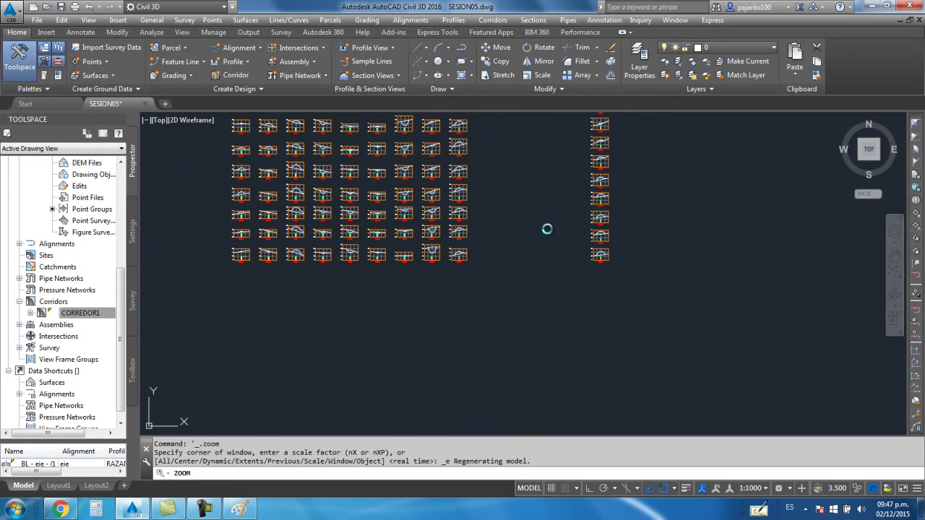
Step: Zoom across the section view grid to inspect the V-ditches at stations 0+040 and 0+210
{"action": "scroll", "coordinate": [462, 224], "scroll_direction": "down", "scroll_amount": 5}
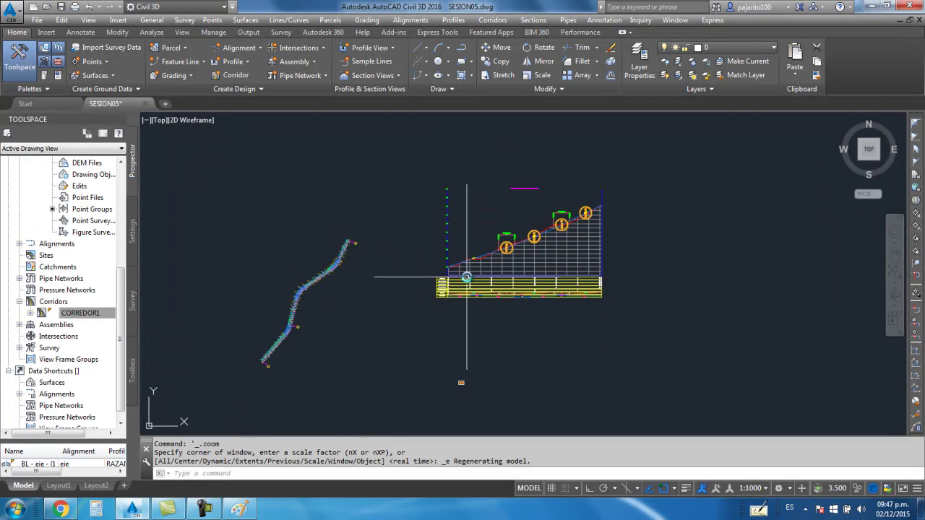
{"action": "scroll", "coordinate": [466, 277], "scroll_direction": "down", "scroll_amount": 5}
{"action": "middle_click_drag", "start_coordinate": [595, 265], "coordinate": [481, 258]}
{"action": "scroll", "coordinate": [571, 216], "scroll_direction": "up", "scroll_amount": 8}
{"action": "scroll", "coordinate": [646, 194], "scroll_direction": "up", "scroll_amount": 4}
{"action": "scroll", "coordinate": [563, 198], "scroll_direction": "up", "scroll_amount": 5}
{"action": "scroll", "coordinate": [534, 198], "scroll_direction": "up", "scroll_amount": 2}
{"action": "scroll", "coordinate": [510, 254], "scroll_direction": "down", "scroll_amount": 8}
{"action": "scroll", "coordinate": [508, 266], "scroll_direction": "down", "scroll_amount": 3}
{"action": "scroll", "coordinate": [491, 238], "scroll_direction": "up", "scroll_amount": 1}
{"action": "scroll", "coordinate": [495, 196], "scroll_direction": "up", "scroll_amount": 5}
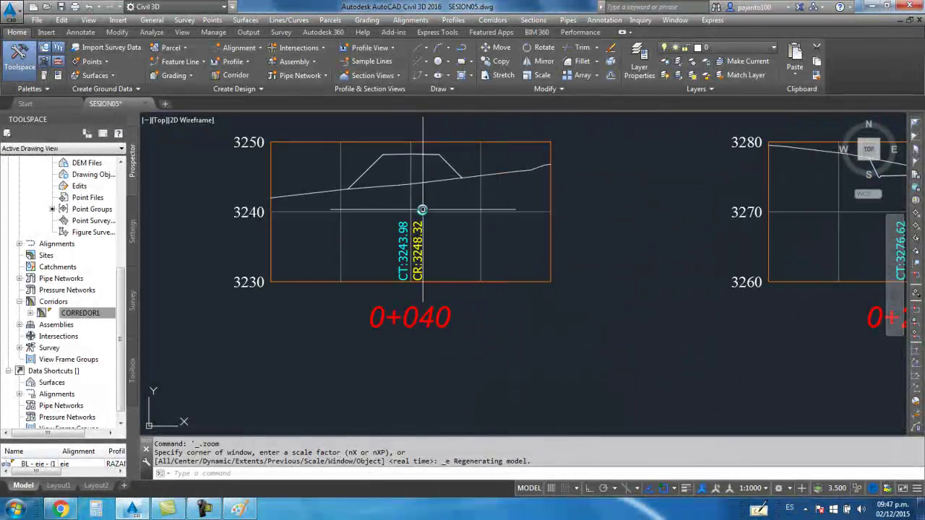
{"action": "scroll", "coordinate": [422, 210], "scroll_direction": "down", "scroll_amount": 6}
{"action": "scroll", "coordinate": [532, 227], "scroll_direction": "up", "scroll_amount": 6}
{"action": "scroll", "coordinate": [533, 227], "scroll_direction": "up", "scroll_amount": 2}
{"action": "scroll", "coordinate": [522, 227], "scroll_direction": "up", "scroll_amount": 3}
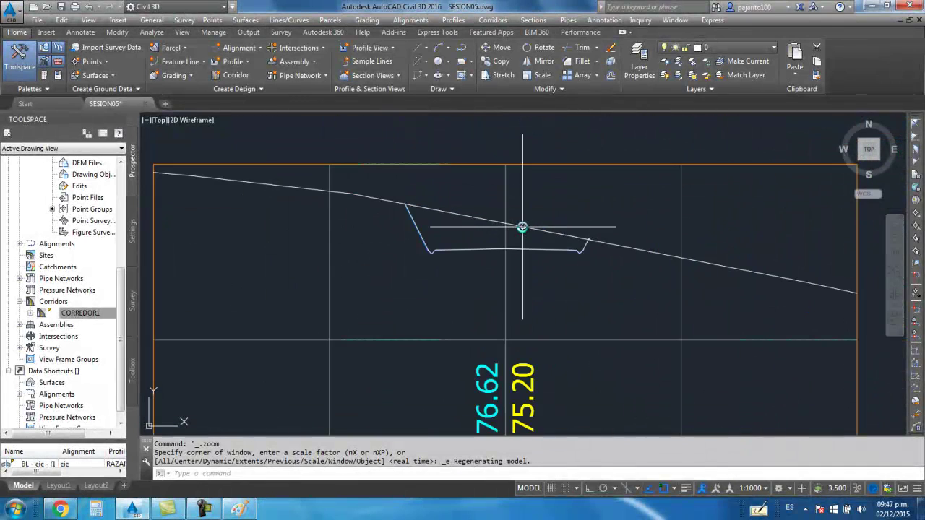
{"action": "scroll", "coordinate": [522, 227], "scroll_direction": "down", "scroll_amount": 4}
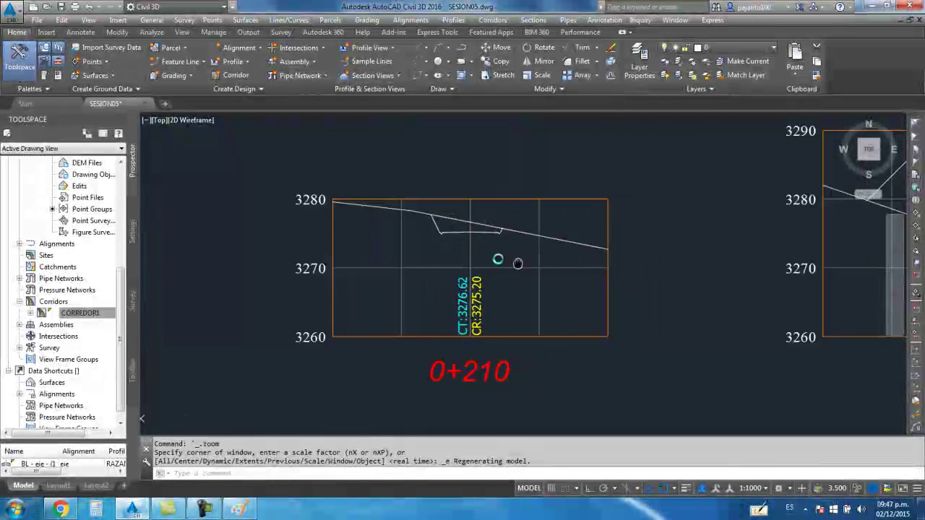
Step: Pan to the 0+300 section and check its ditch CT/CR elevation labels
{"action": "middle_click_drag", "start_coordinate": [560, 226], "coordinate": [488, 235]}
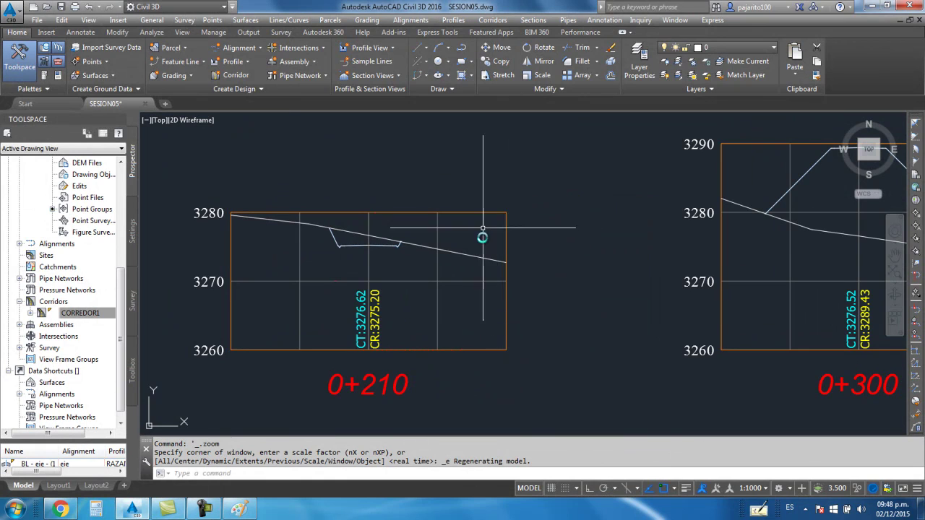
{"action": "scroll", "coordinate": [502, 232], "scroll_direction": "down", "scroll_amount": 6}
{"action": "scroll", "coordinate": [525, 243], "scroll_direction": "down", "scroll_amount": 2}
{"action": "middle_click_drag", "start_coordinate": [526, 243], "coordinate": [407, 238]}
{"action": "scroll", "coordinate": [415, 245], "scroll_direction": "up", "scroll_amount": 3}
{"action": "scroll", "coordinate": [526, 231], "scroll_direction": "down", "scroll_amount": 4}
{"action": "scroll", "coordinate": [563, 217], "scroll_direction": "down", "scroll_amount": 3}
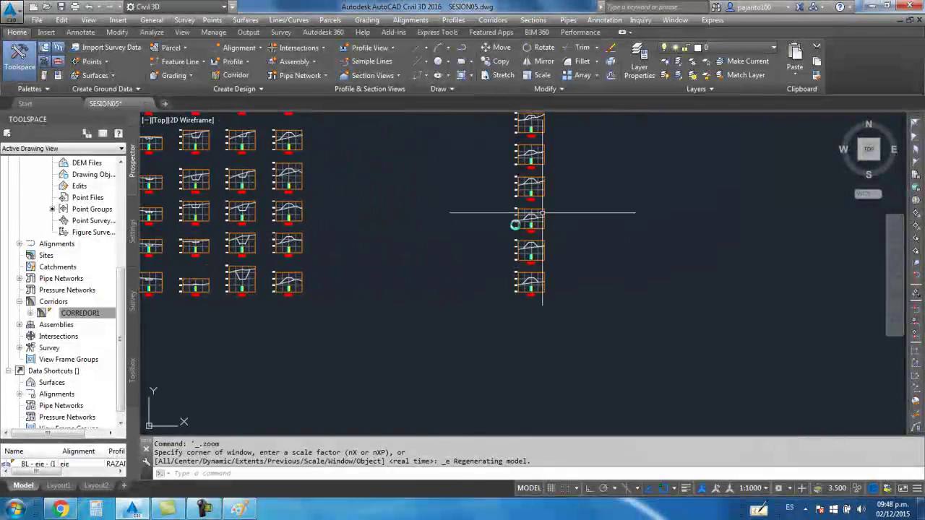
Step: Zoom in on 1+300 (CT 3490.06, CR 3496.85) and 0+690 (CT 3360.83, CR 3358.79)
{"action": "scroll", "coordinate": [578, 180], "scroll_direction": "up", "scroll_amount": 5}
{"action": "scroll", "coordinate": [532, 176], "scroll_direction": "up", "scroll_amount": 2}
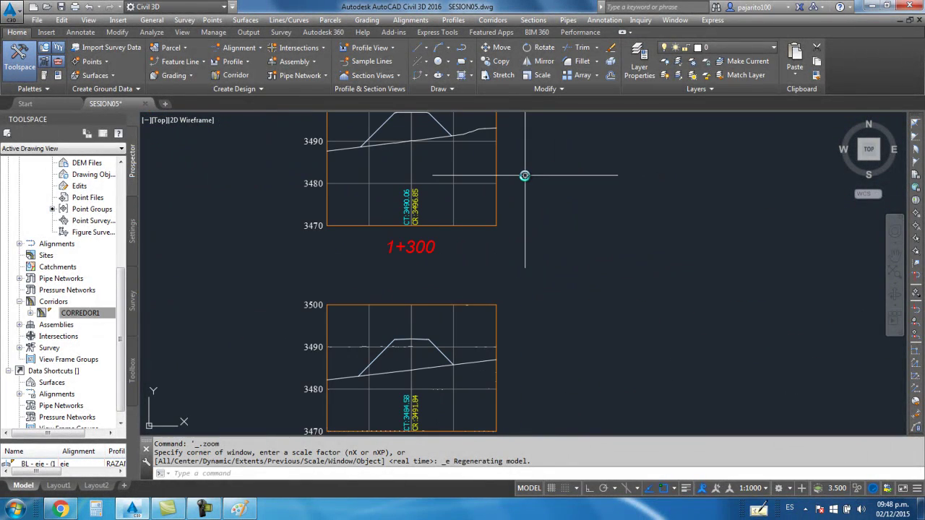
{"action": "scroll", "coordinate": [428, 211], "scroll_direction": "up", "scroll_amount": 4}
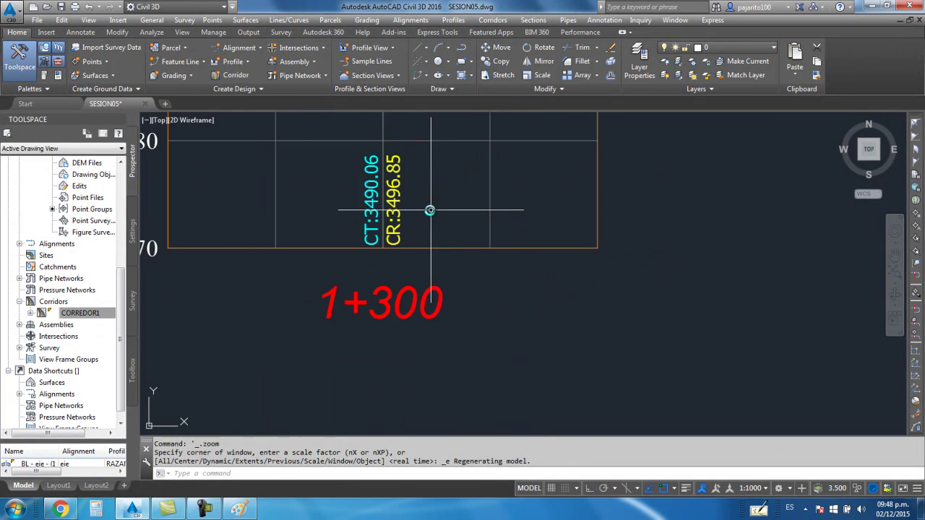
{"action": "scroll", "coordinate": [462, 220], "scroll_direction": "down", "scroll_amount": 6}
{"action": "scroll", "coordinate": [481, 239], "scroll_direction": "down", "scroll_amount": 4}
{"action": "scroll", "coordinate": [479, 282], "scroll_direction": "down", "scroll_amount": 2}
{"action": "scroll", "coordinate": [506, 292], "scroll_direction": "down", "scroll_amount": 1}
{"action": "scroll", "coordinate": [469, 281], "scroll_direction": "up", "scroll_amount": 3}
{"action": "scroll", "coordinate": [430, 279], "scroll_direction": "up", "scroll_amount": 2}
{"action": "scroll", "coordinate": [428, 282], "scroll_direction": "up", "scroll_amount": 2}
{"action": "scroll", "coordinate": [437, 253], "scroll_direction": "up", "scroll_amount": 1}
{"action": "scroll", "coordinate": [463, 239], "scroll_direction": "up", "scroll_amount": 1}
{"action": "scroll", "coordinate": [470, 248], "scroll_direction": "up", "scroll_amount": 3}
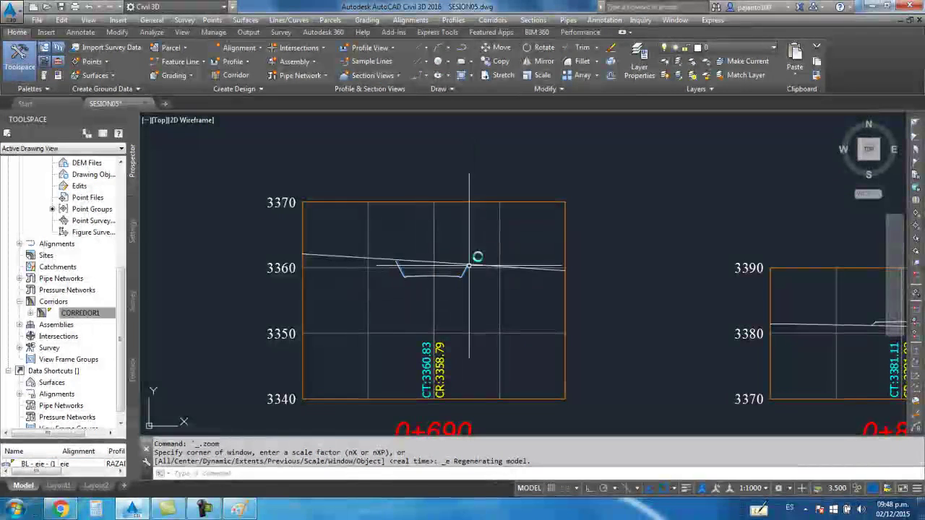